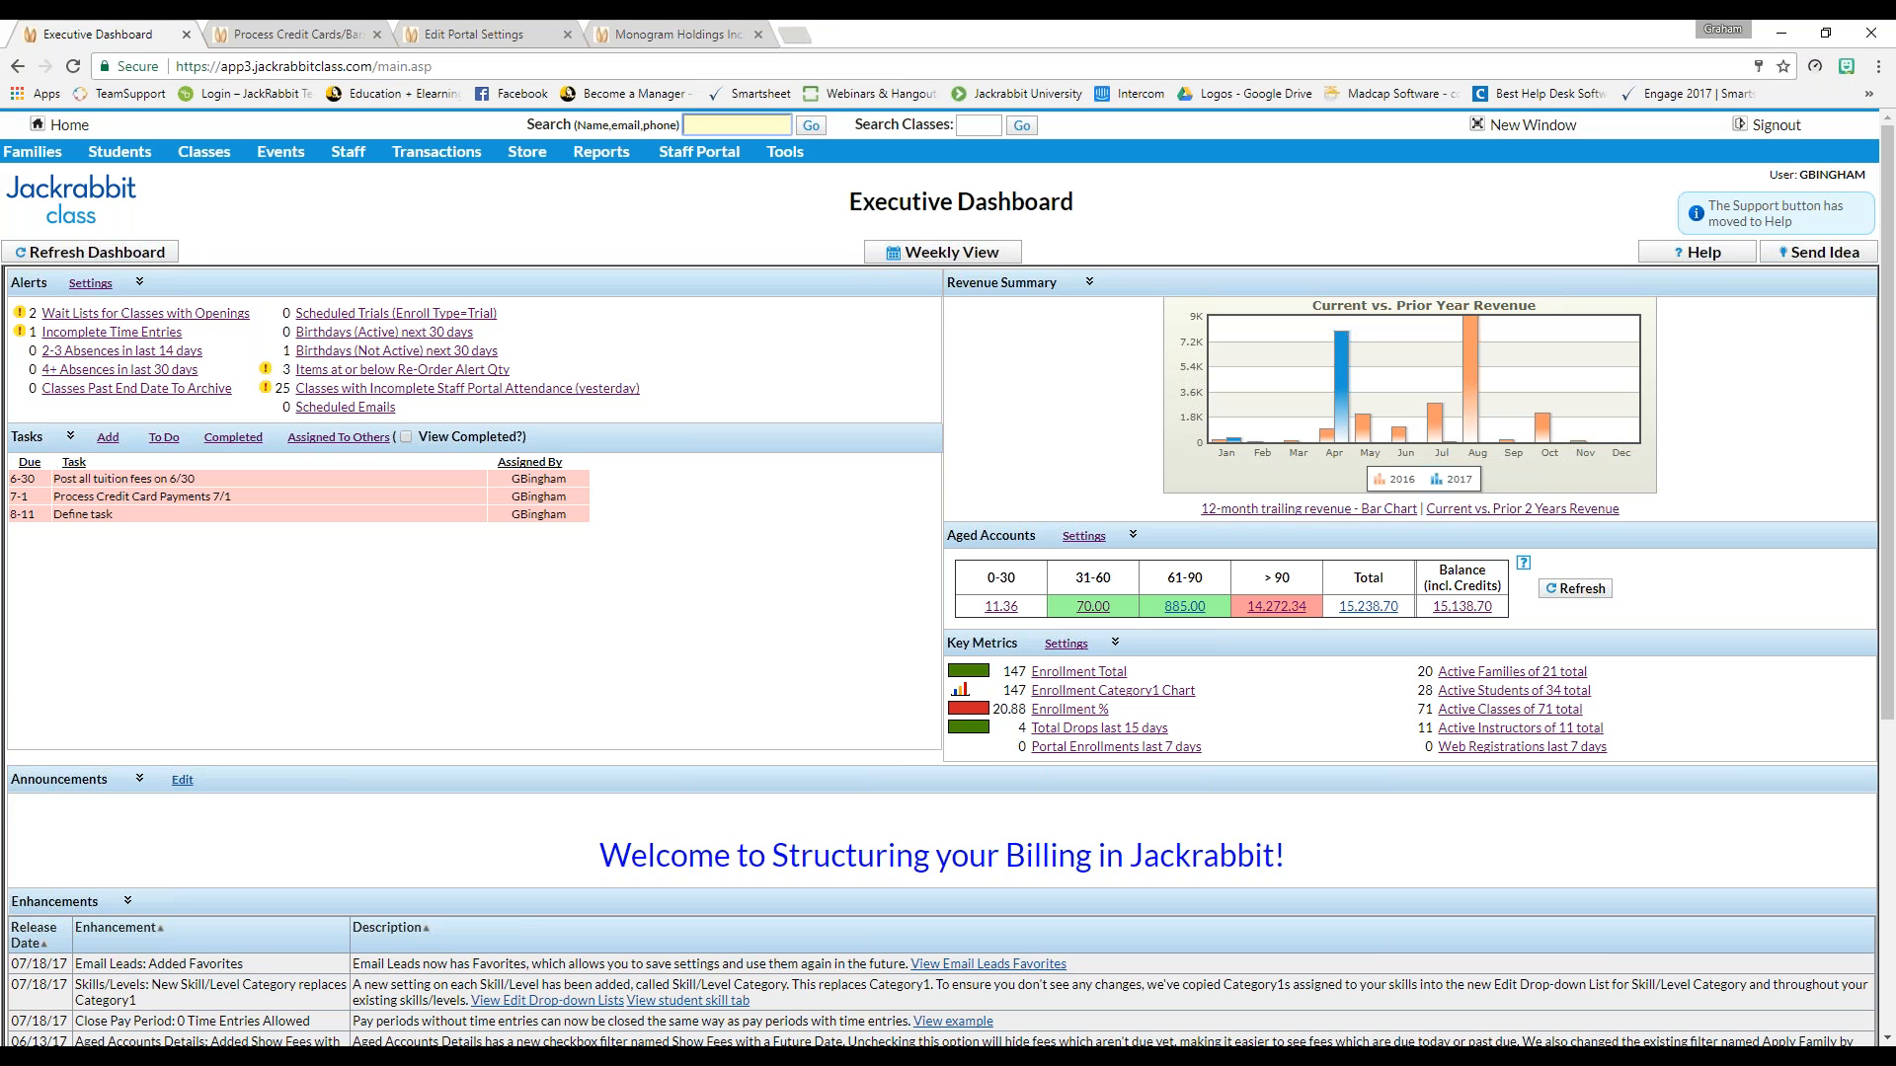
Zoom the Executive Dashboard page to about 125% so it is easier to read
{"action": "left_click", "coordinate": [1292, 243]}
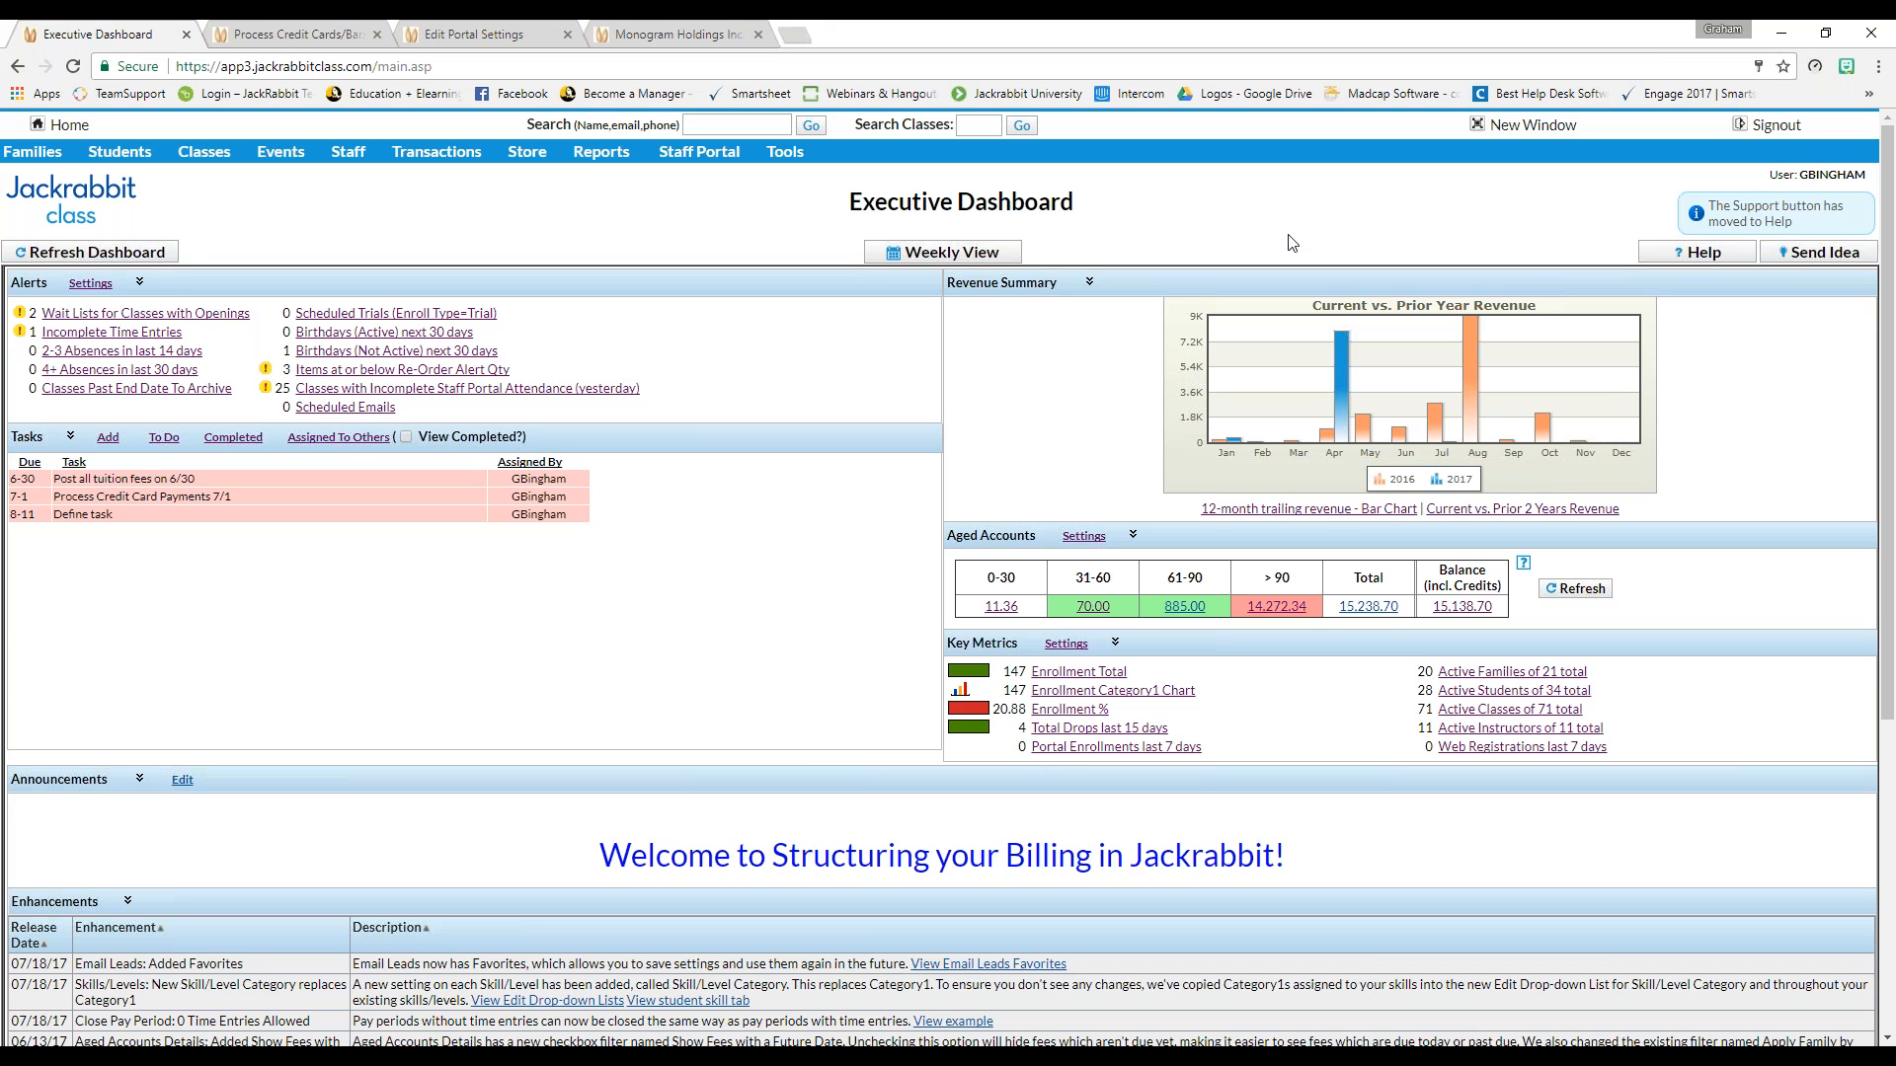
{"action": "key", "text": "ctrl+plus"}
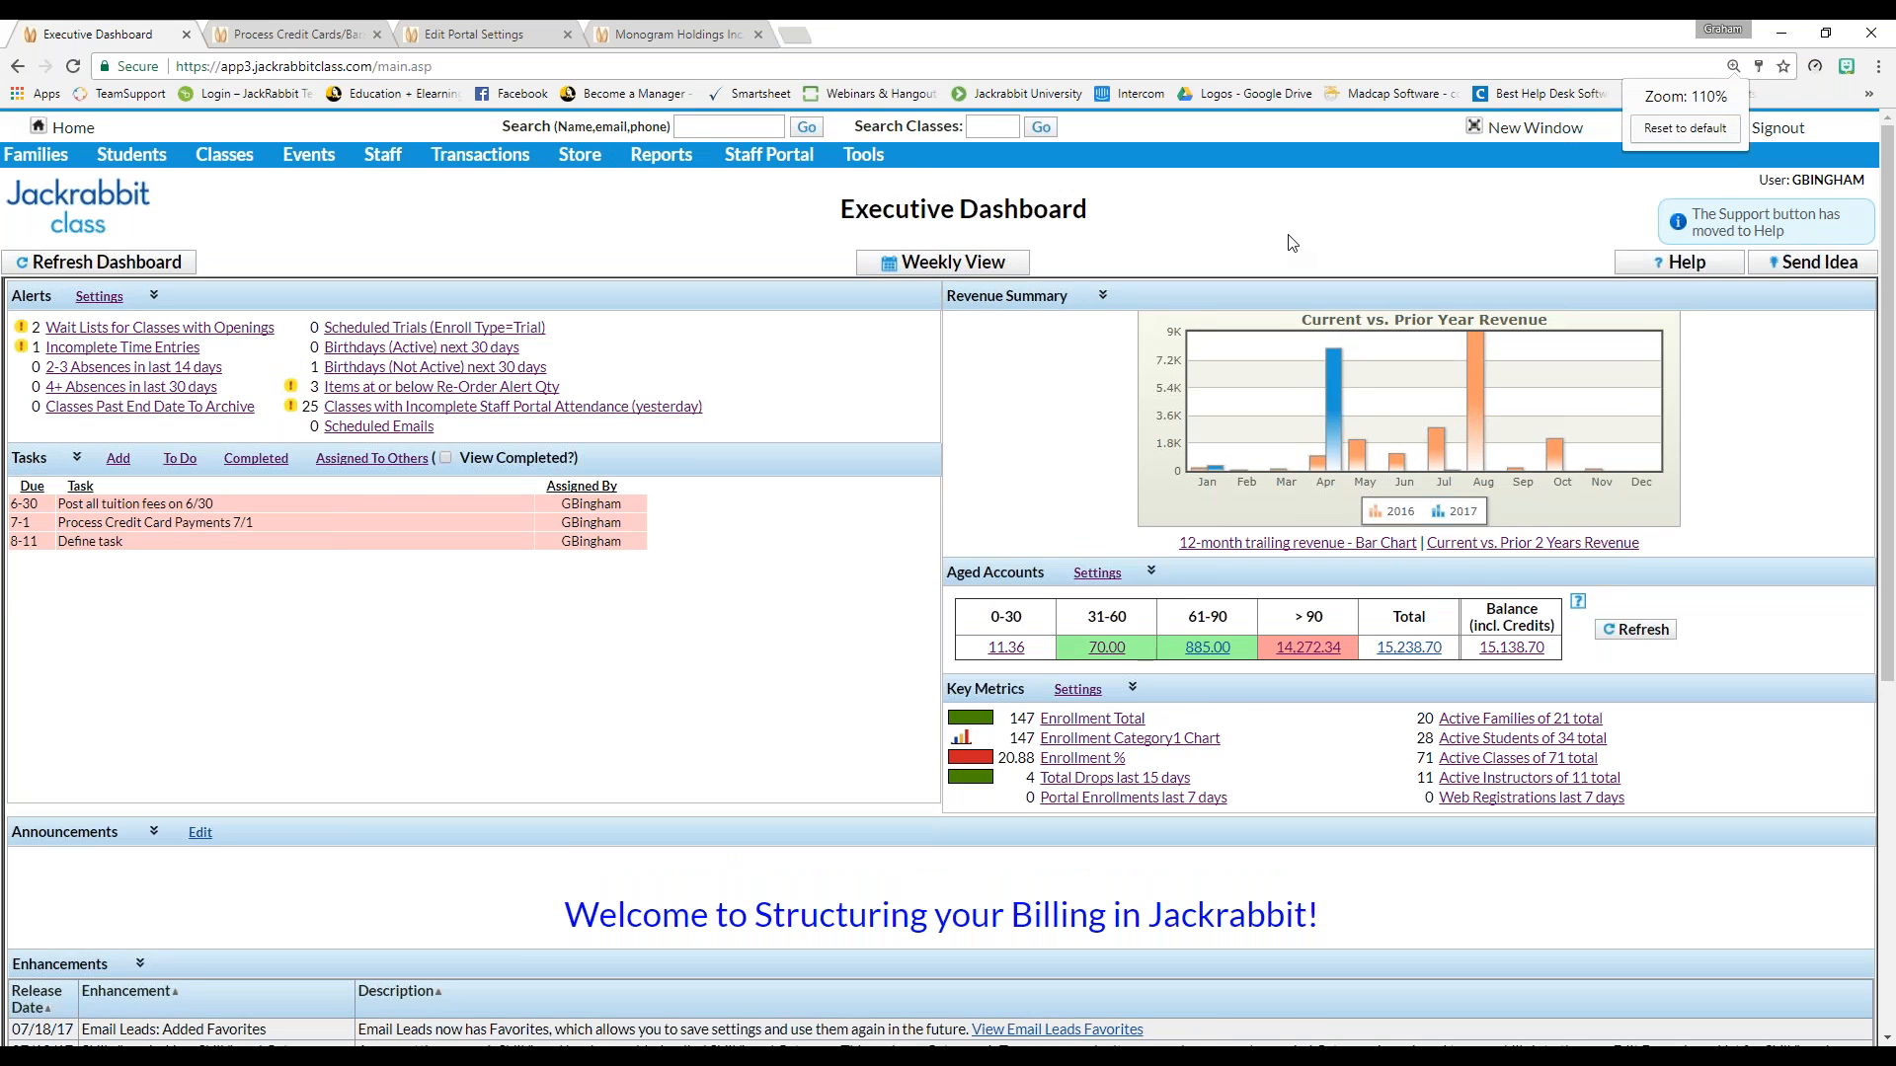
{"action": "key", "text": "ctrl+plus"}
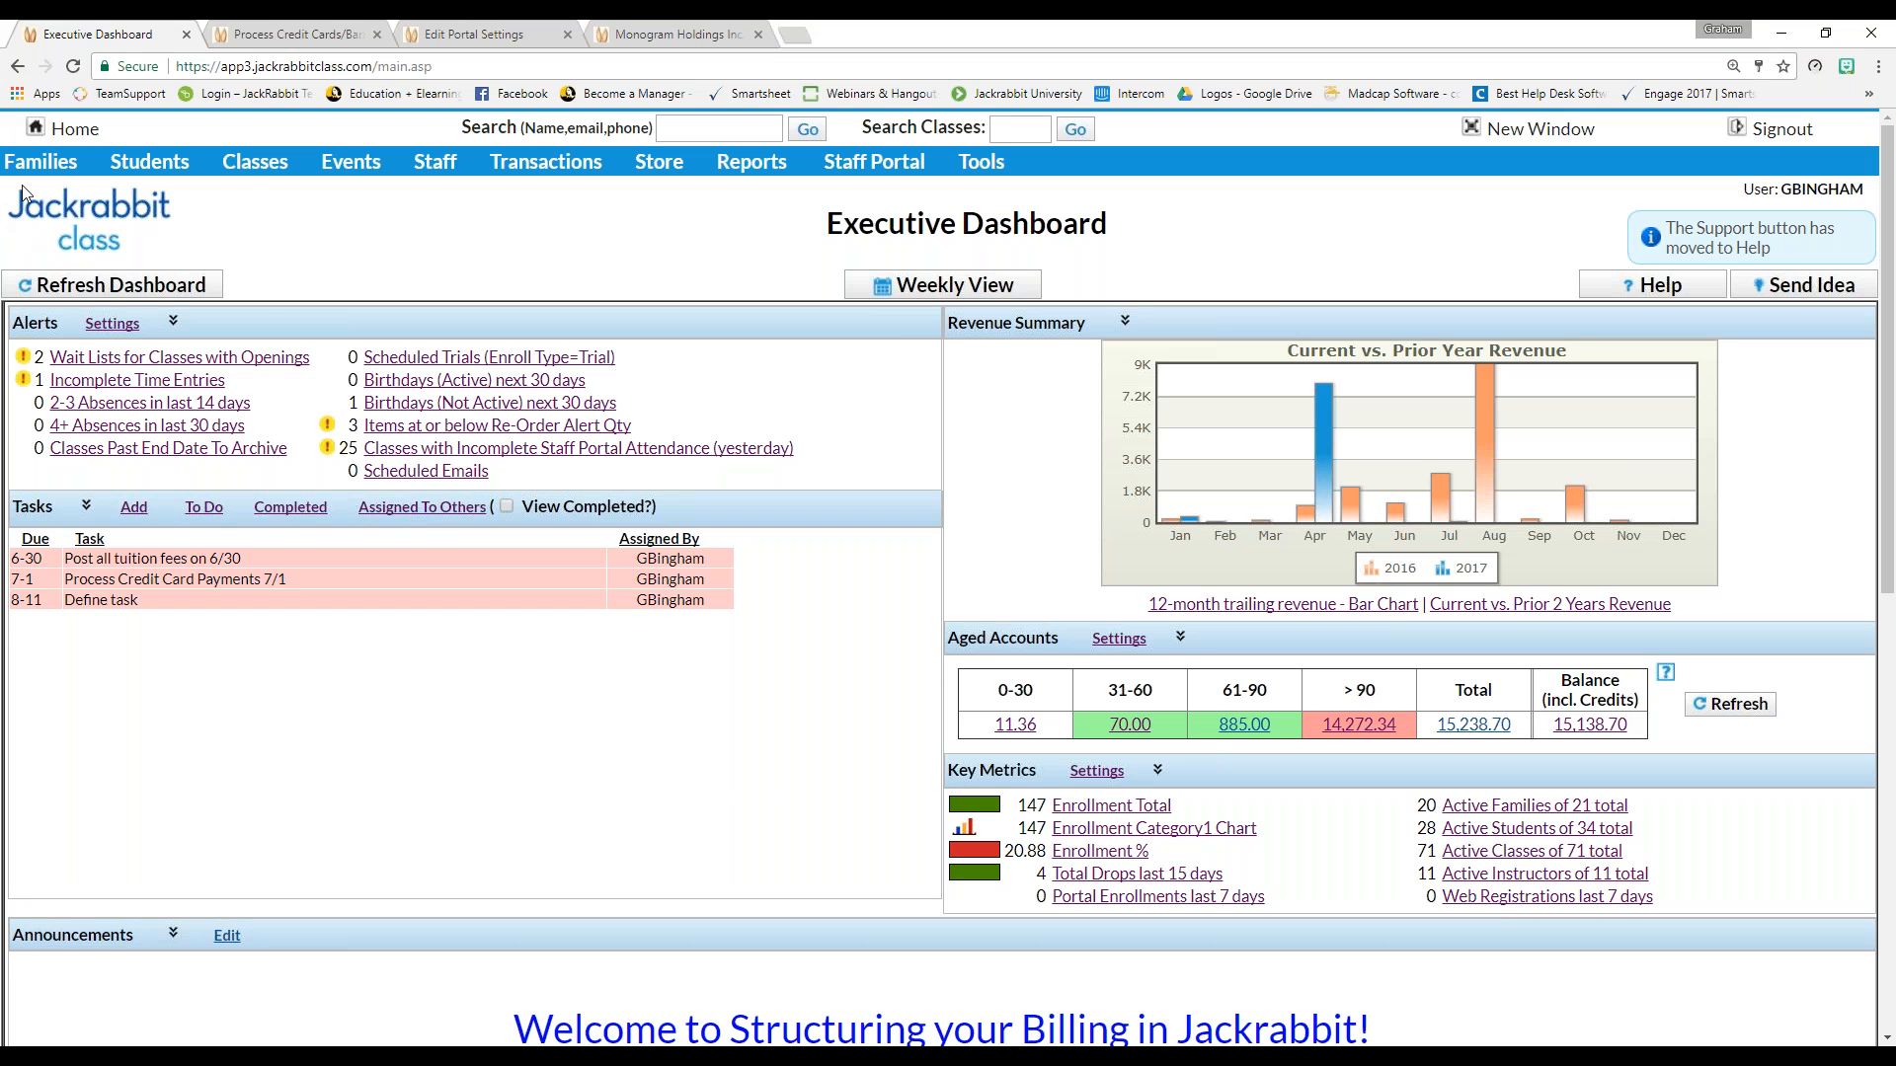
Look through the Quick Registration/Add Family form, then show the List Active Families page
{"action": "left_click", "coordinate": [32, 162]}
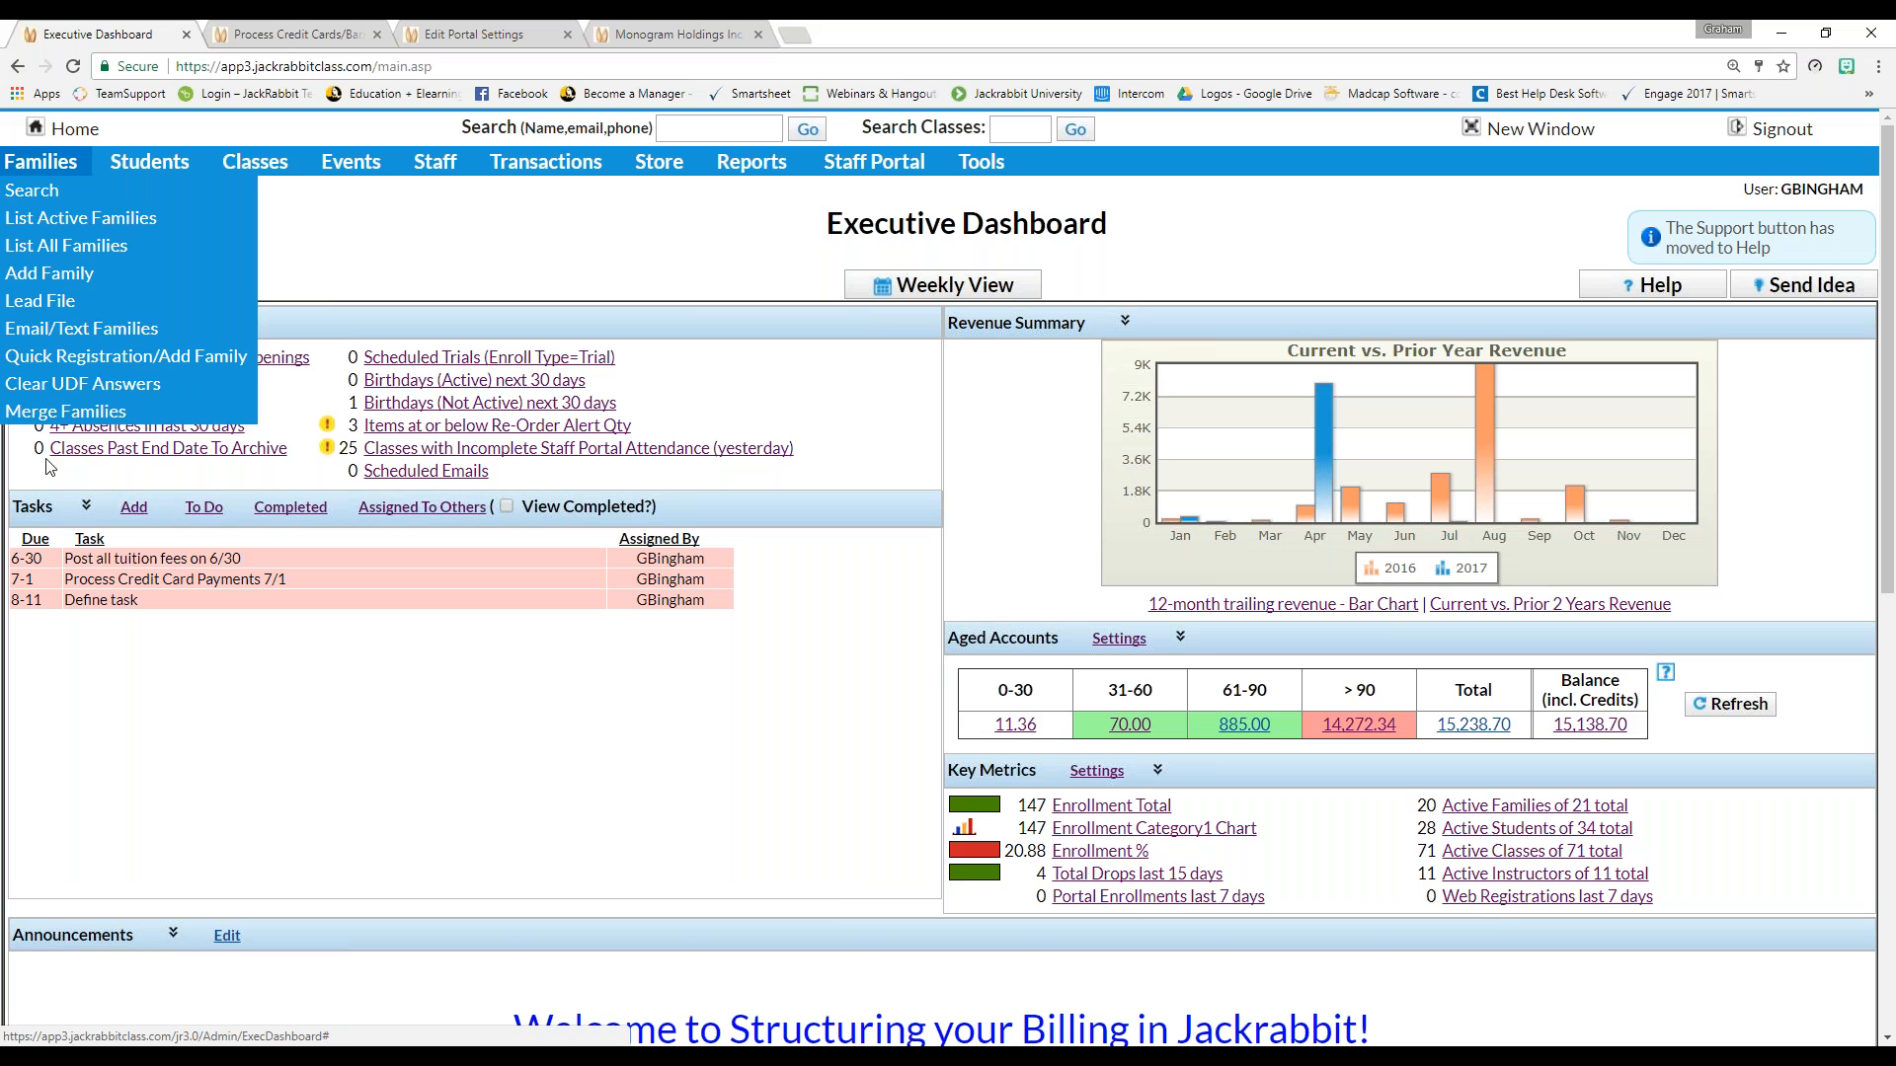
{"action": "mouse_move", "coordinate": [39, 161]}
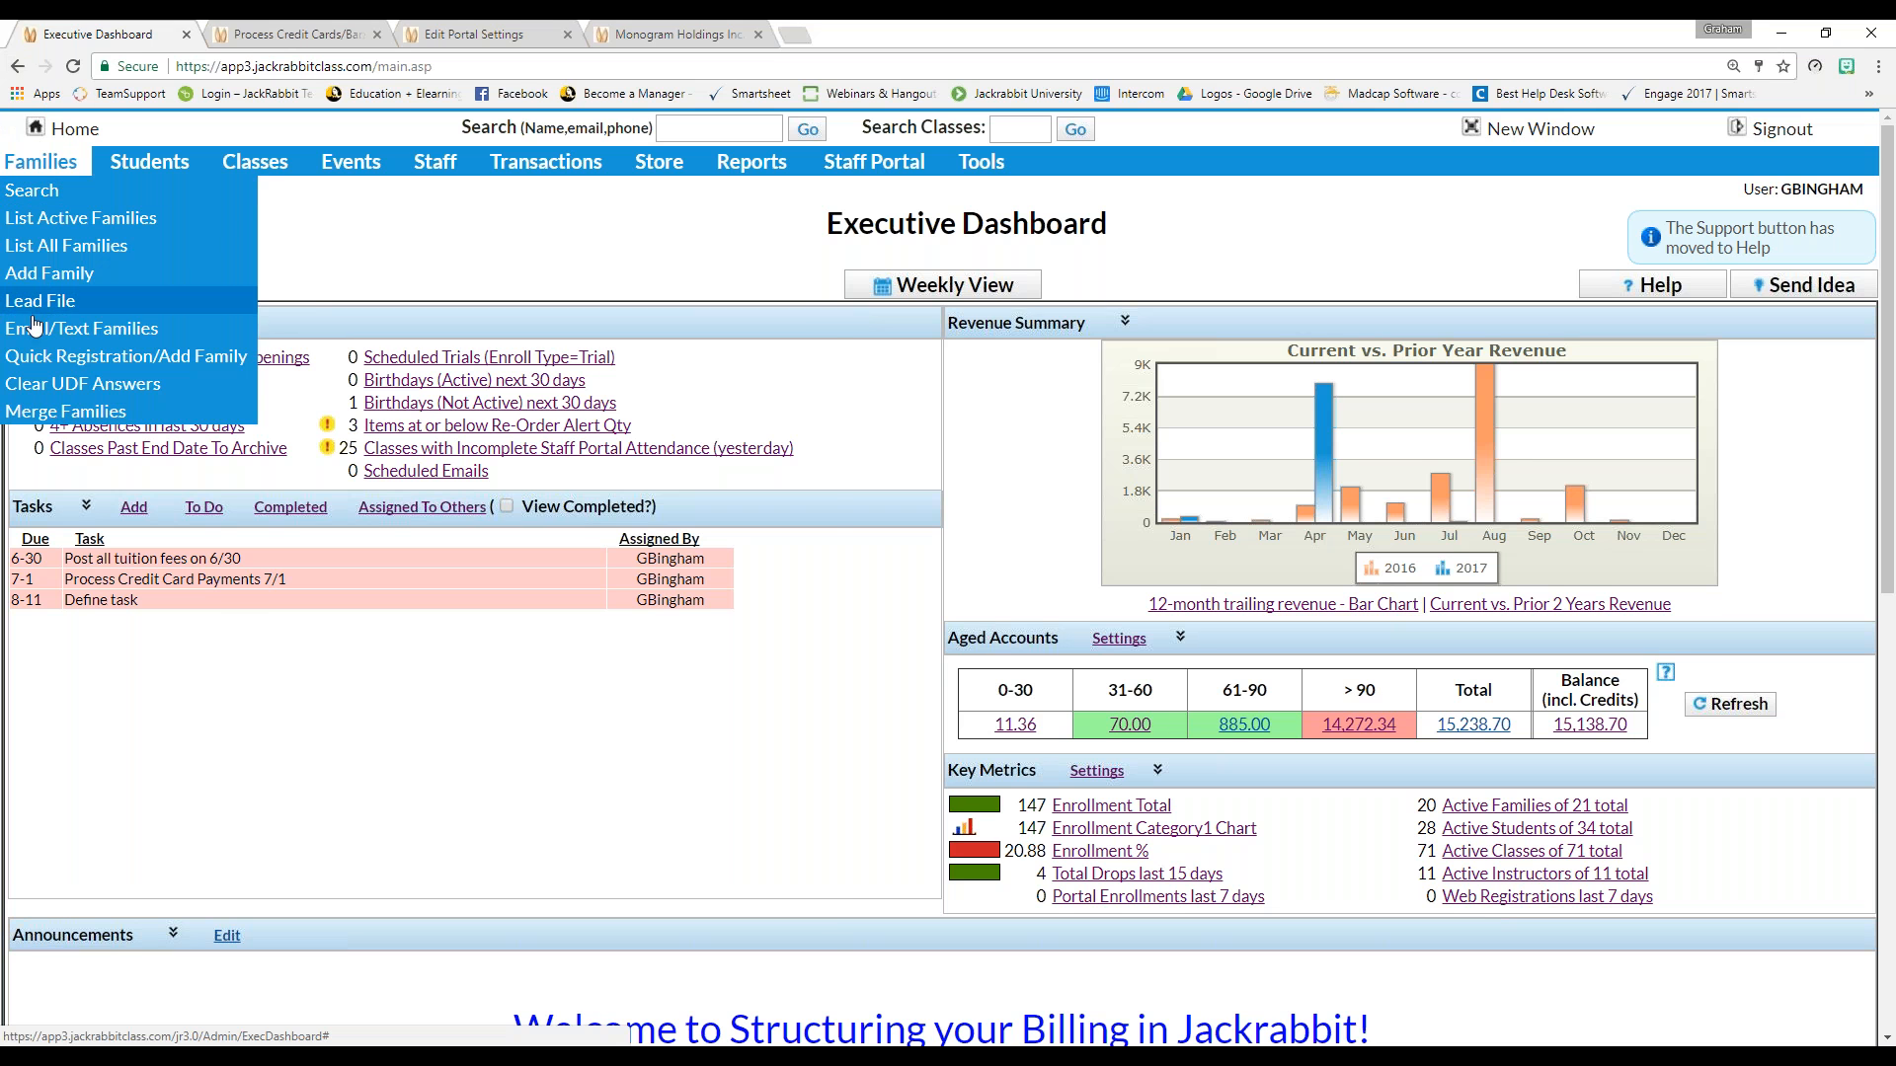
{"action": "left_click", "coordinate": [39, 355]}
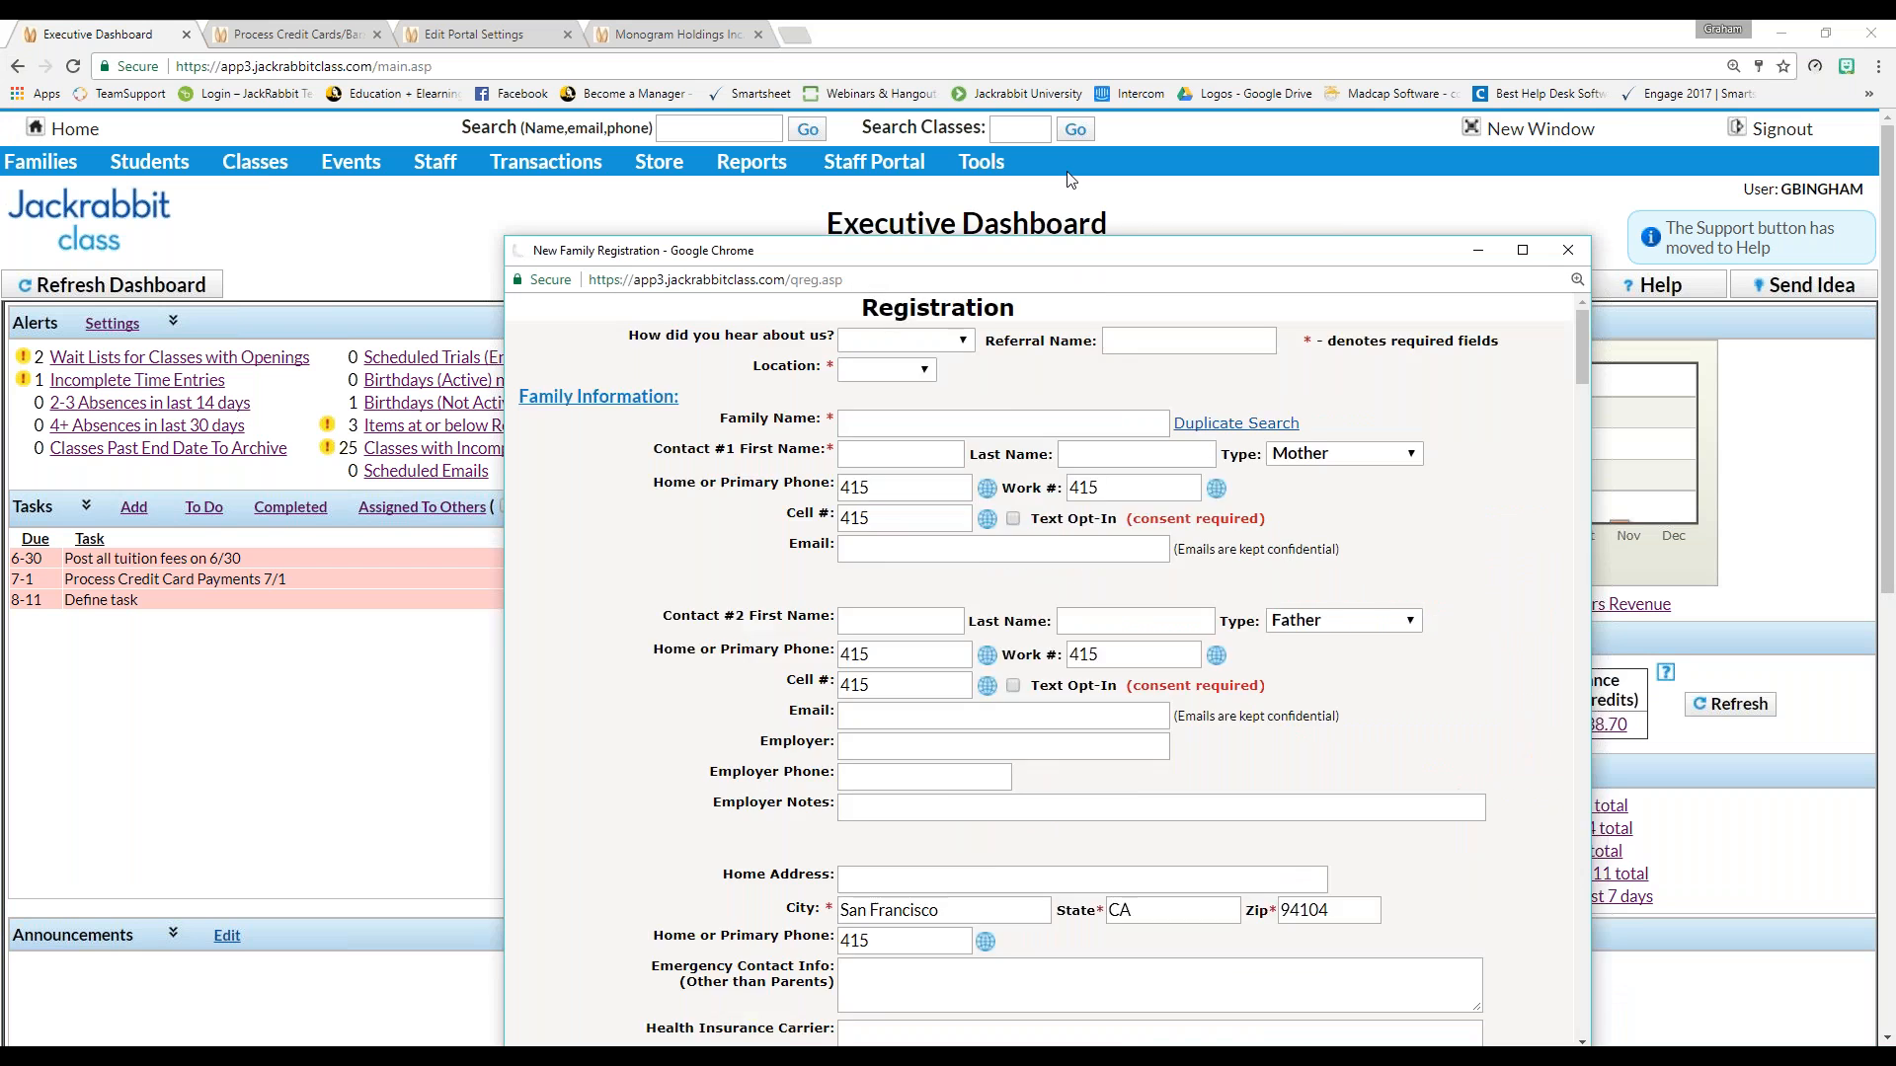
{"action": "scroll", "coordinate": [962, 519], "scroll_direction": "down", "scroll_amount": 1}
{"action": "scroll", "coordinate": [962, 519], "scroll_direction": "down", "scroll_amount": 10}
{"action": "scroll", "coordinate": [966, 534], "scroll_direction": "down", "scroll_amount": 4}
{"action": "scroll", "coordinate": [965, 533], "scroll_direction": "up", "scroll_amount": 10}
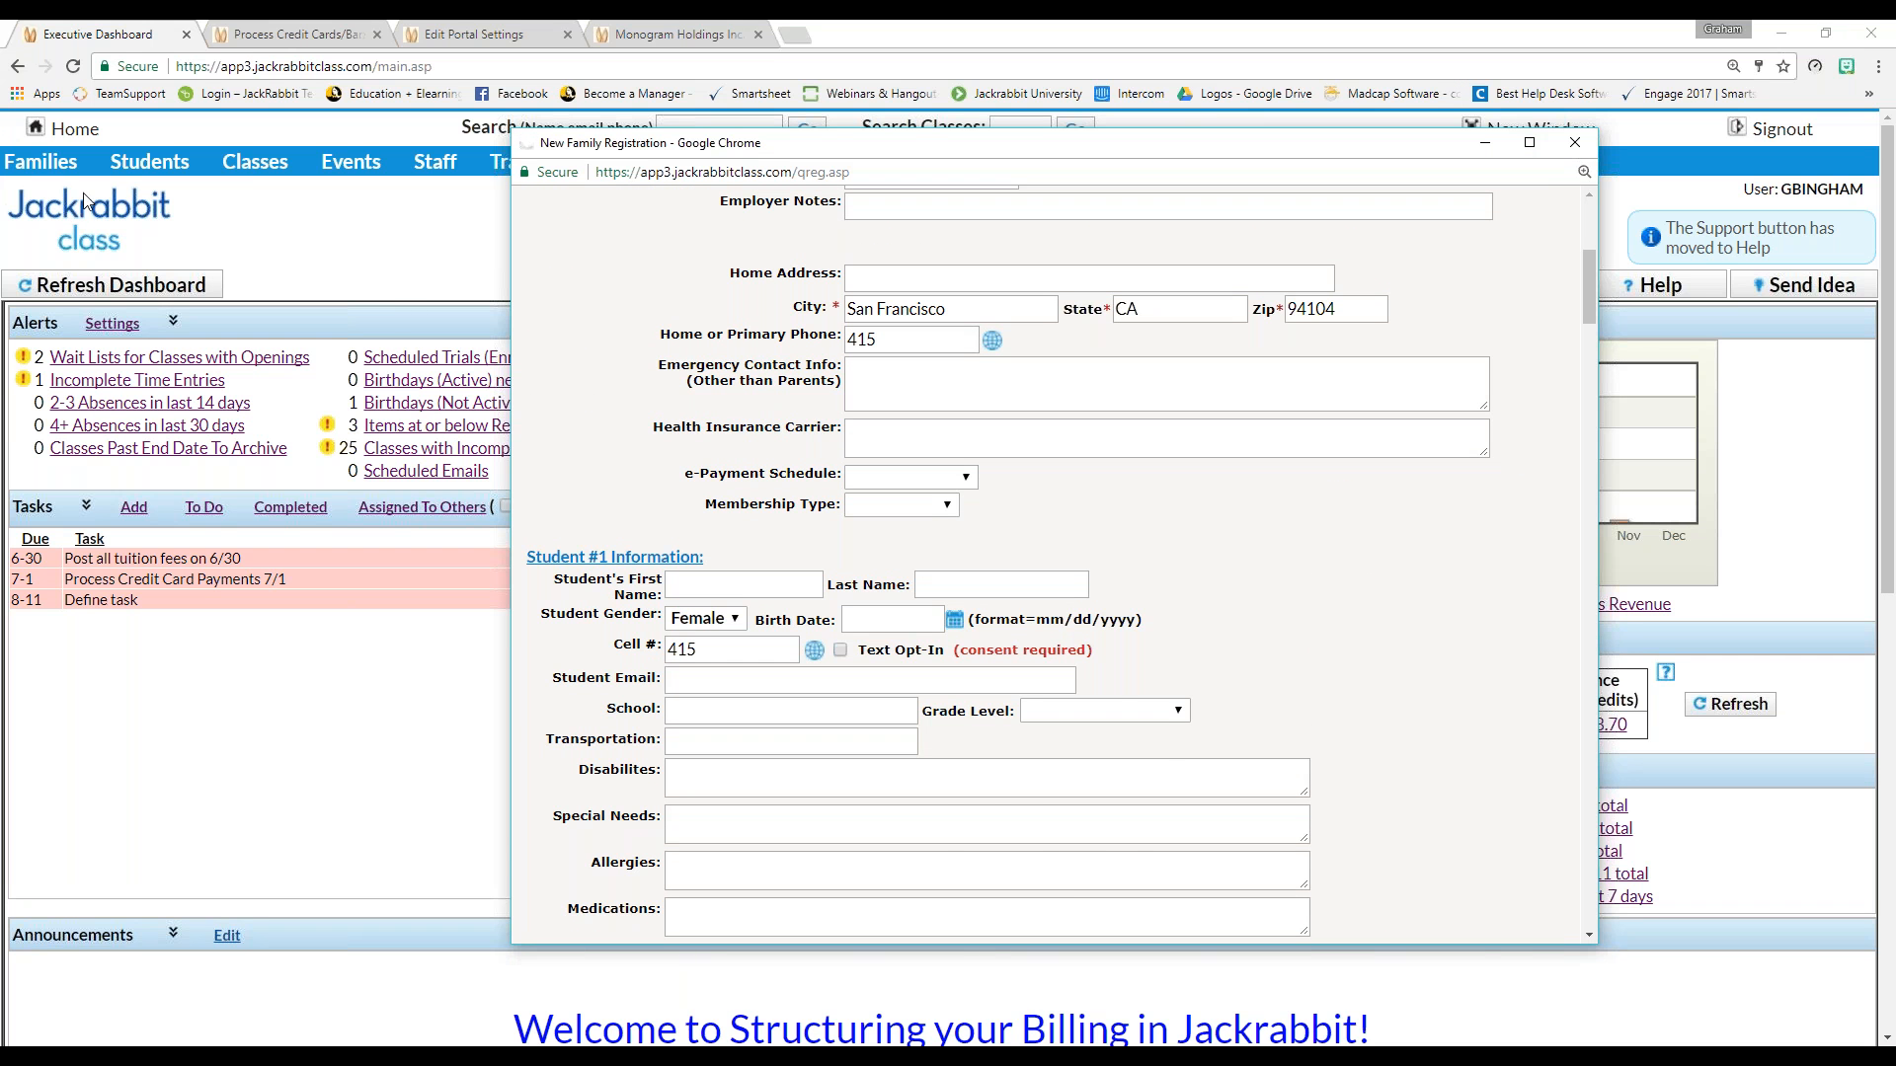
{"action": "left_click", "coordinate": [45, 163]}
{"action": "left_click", "coordinate": [39, 218]}
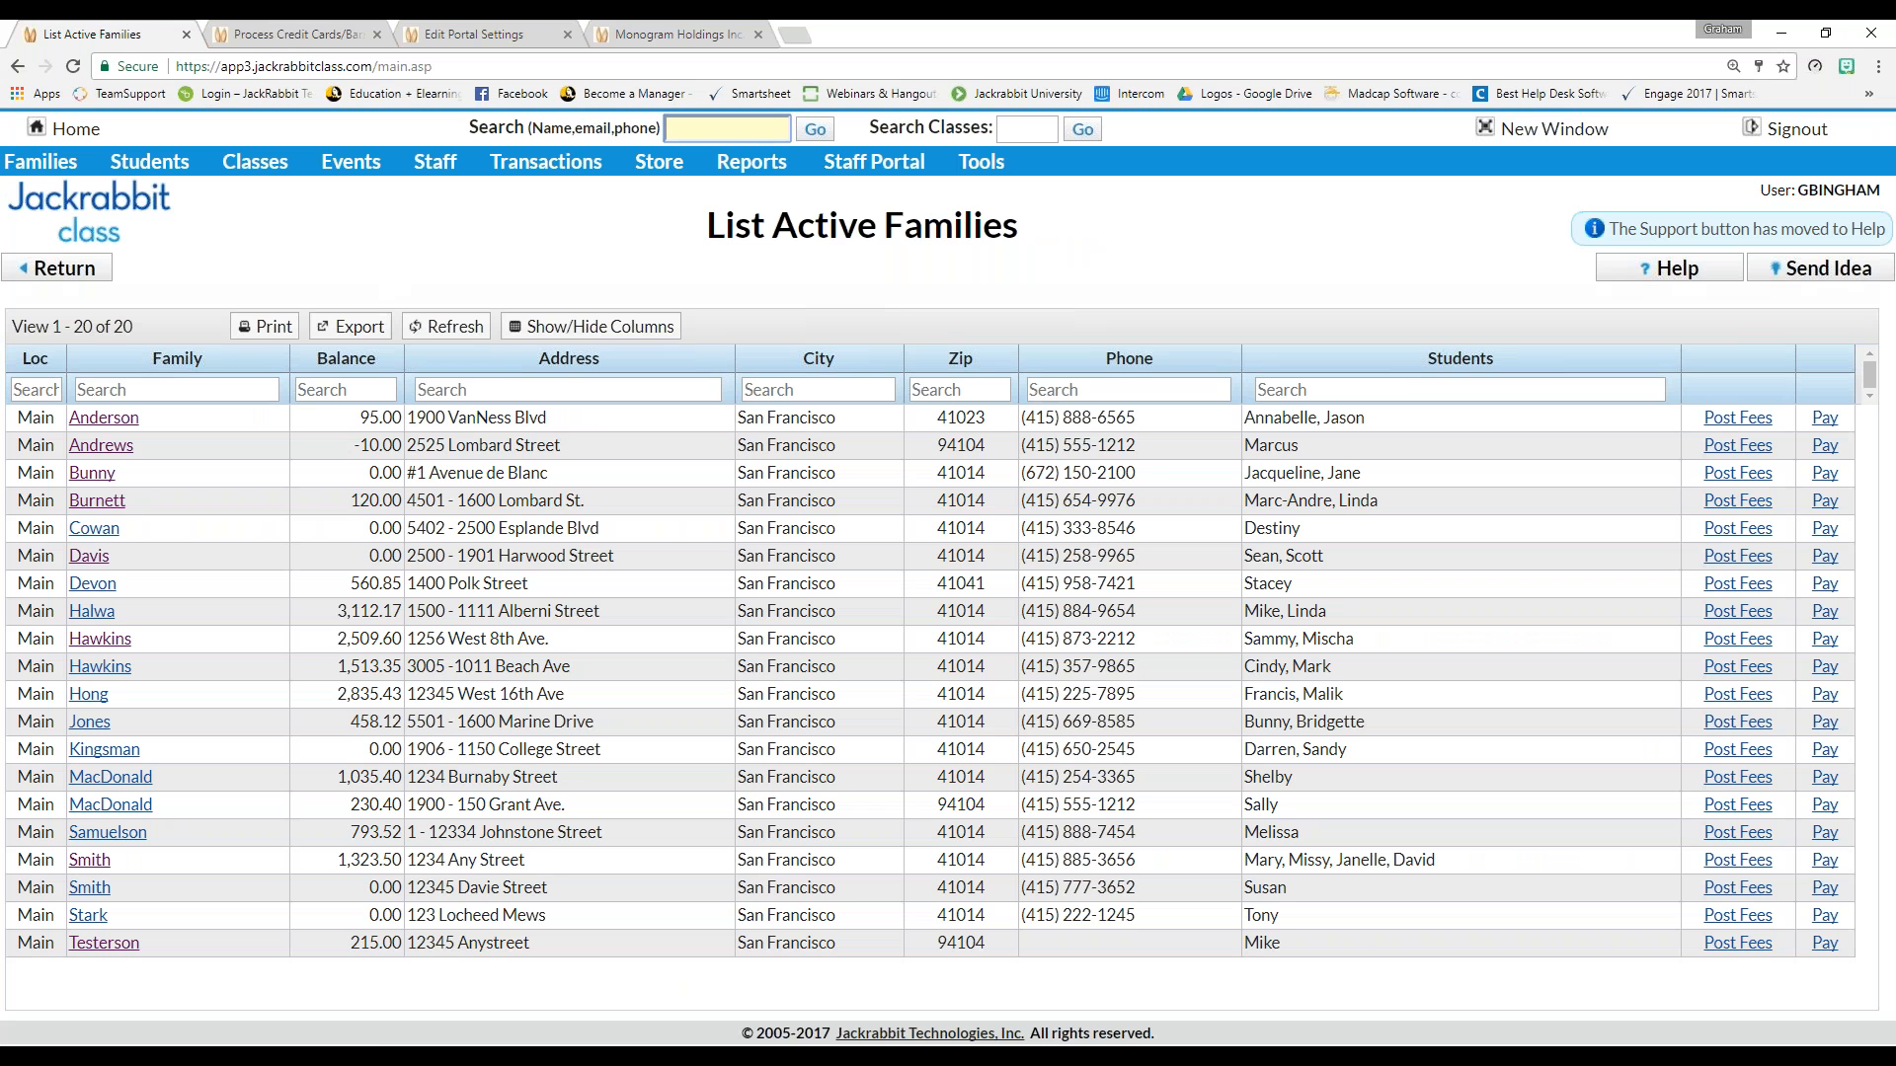
From List All Families, open the first family and start enrolling its student from the Summary tab
{"action": "mouse_move", "coordinate": [33, 166]}
{"action": "left_click", "coordinate": [30, 244]}
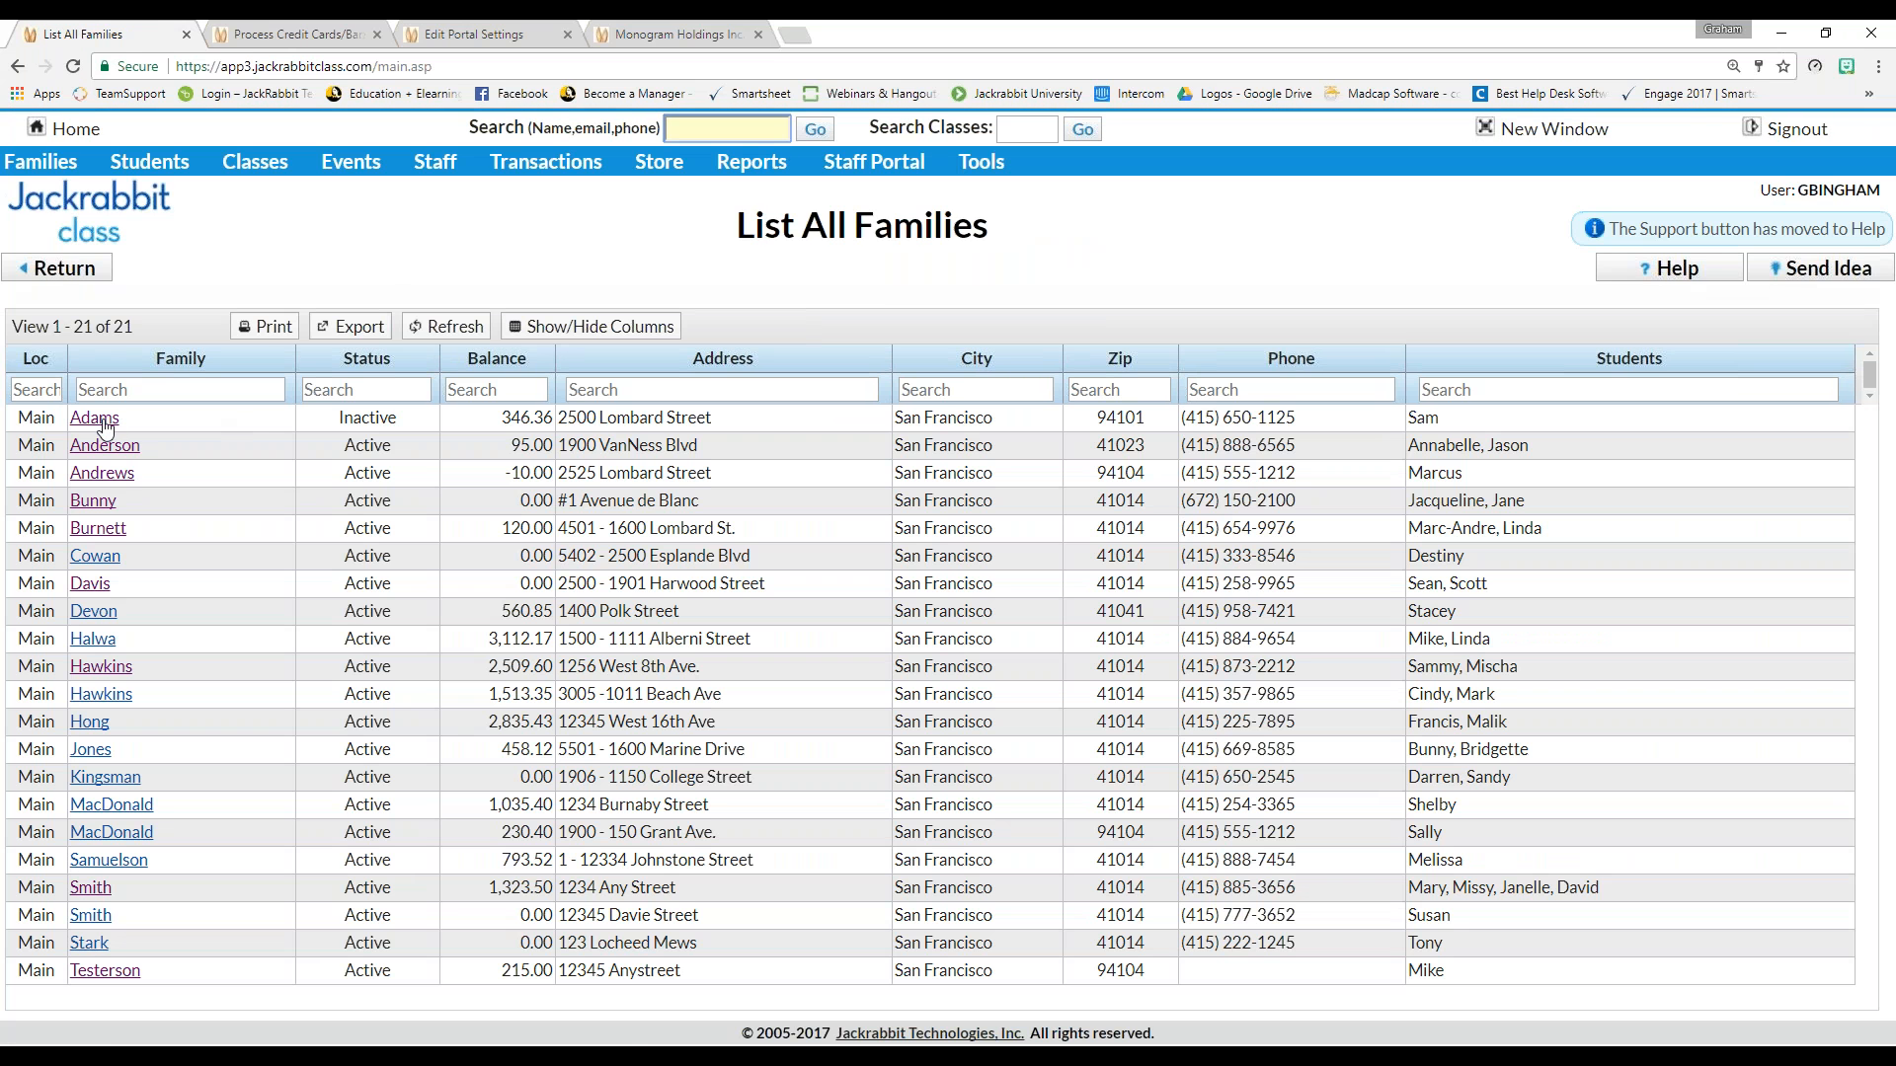
{"action": "left_click", "coordinate": [99, 425]}
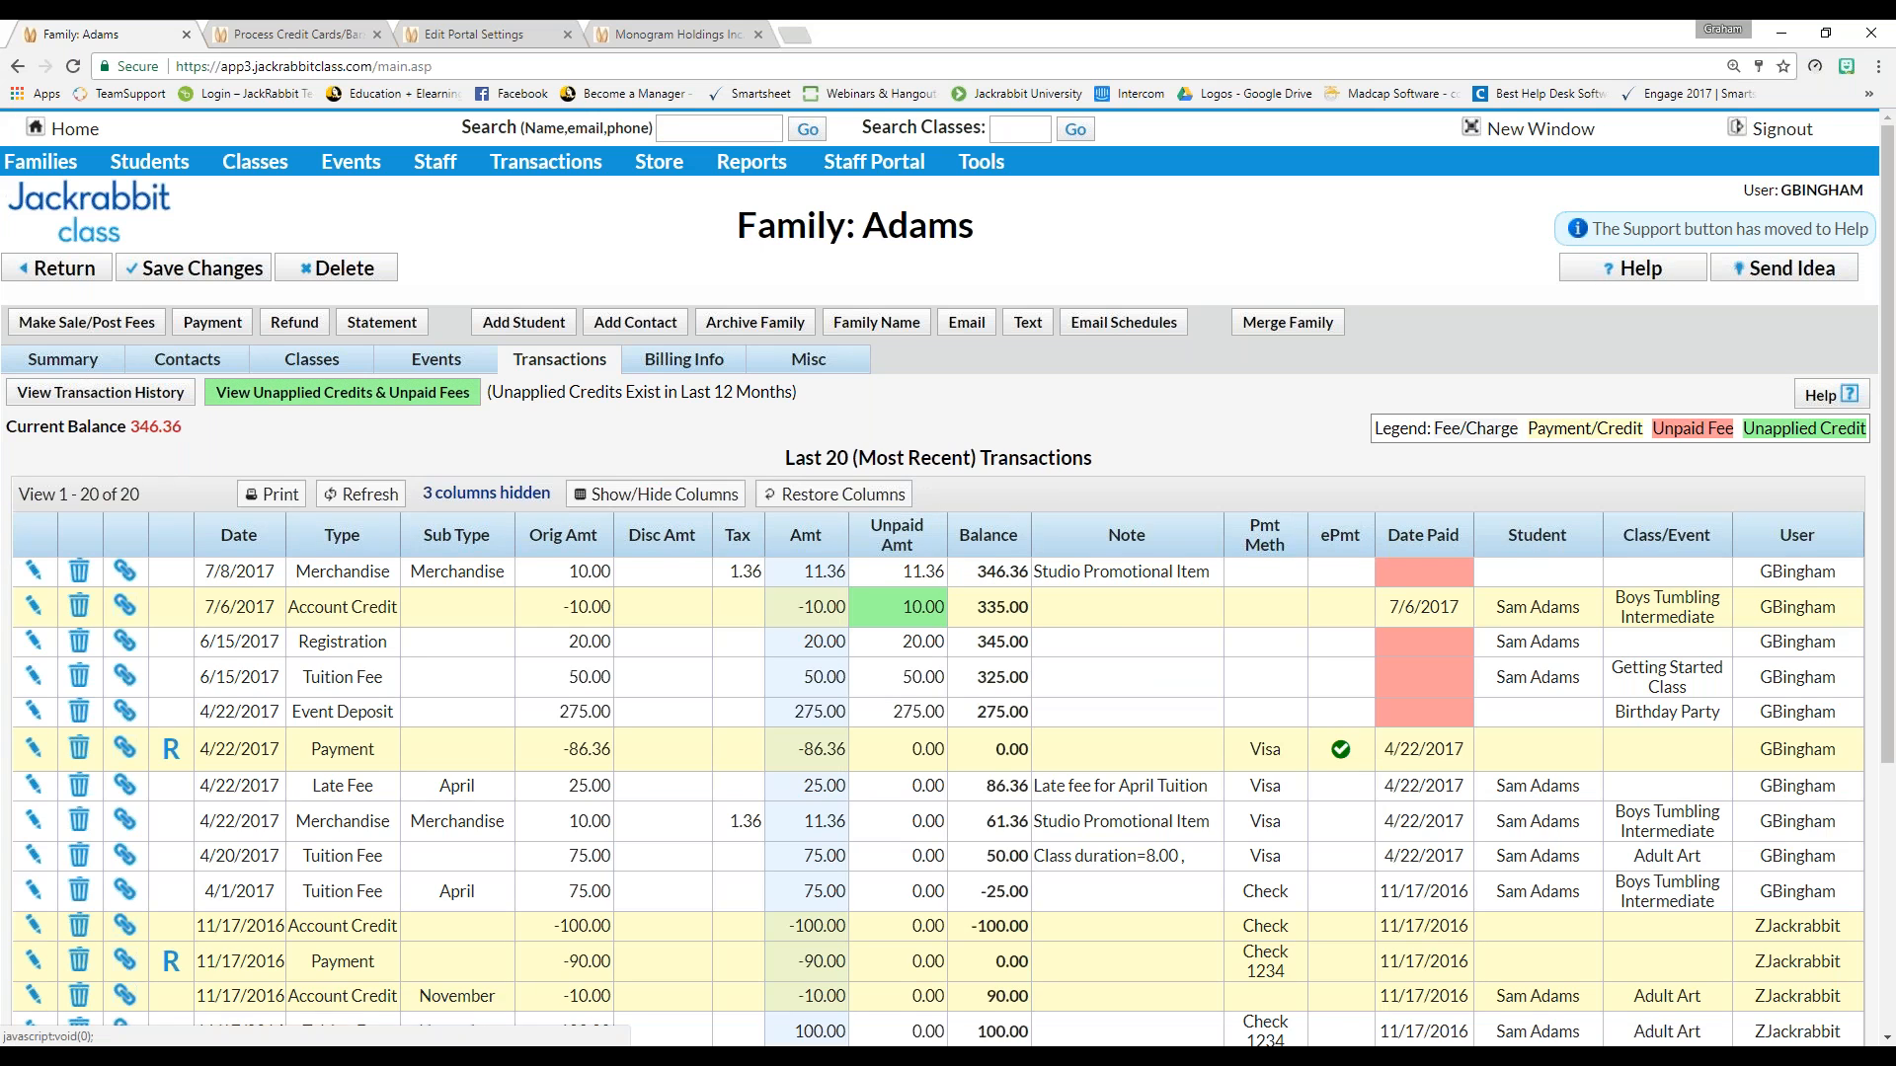
{"action": "left_click", "coordinate": [66, 359]}
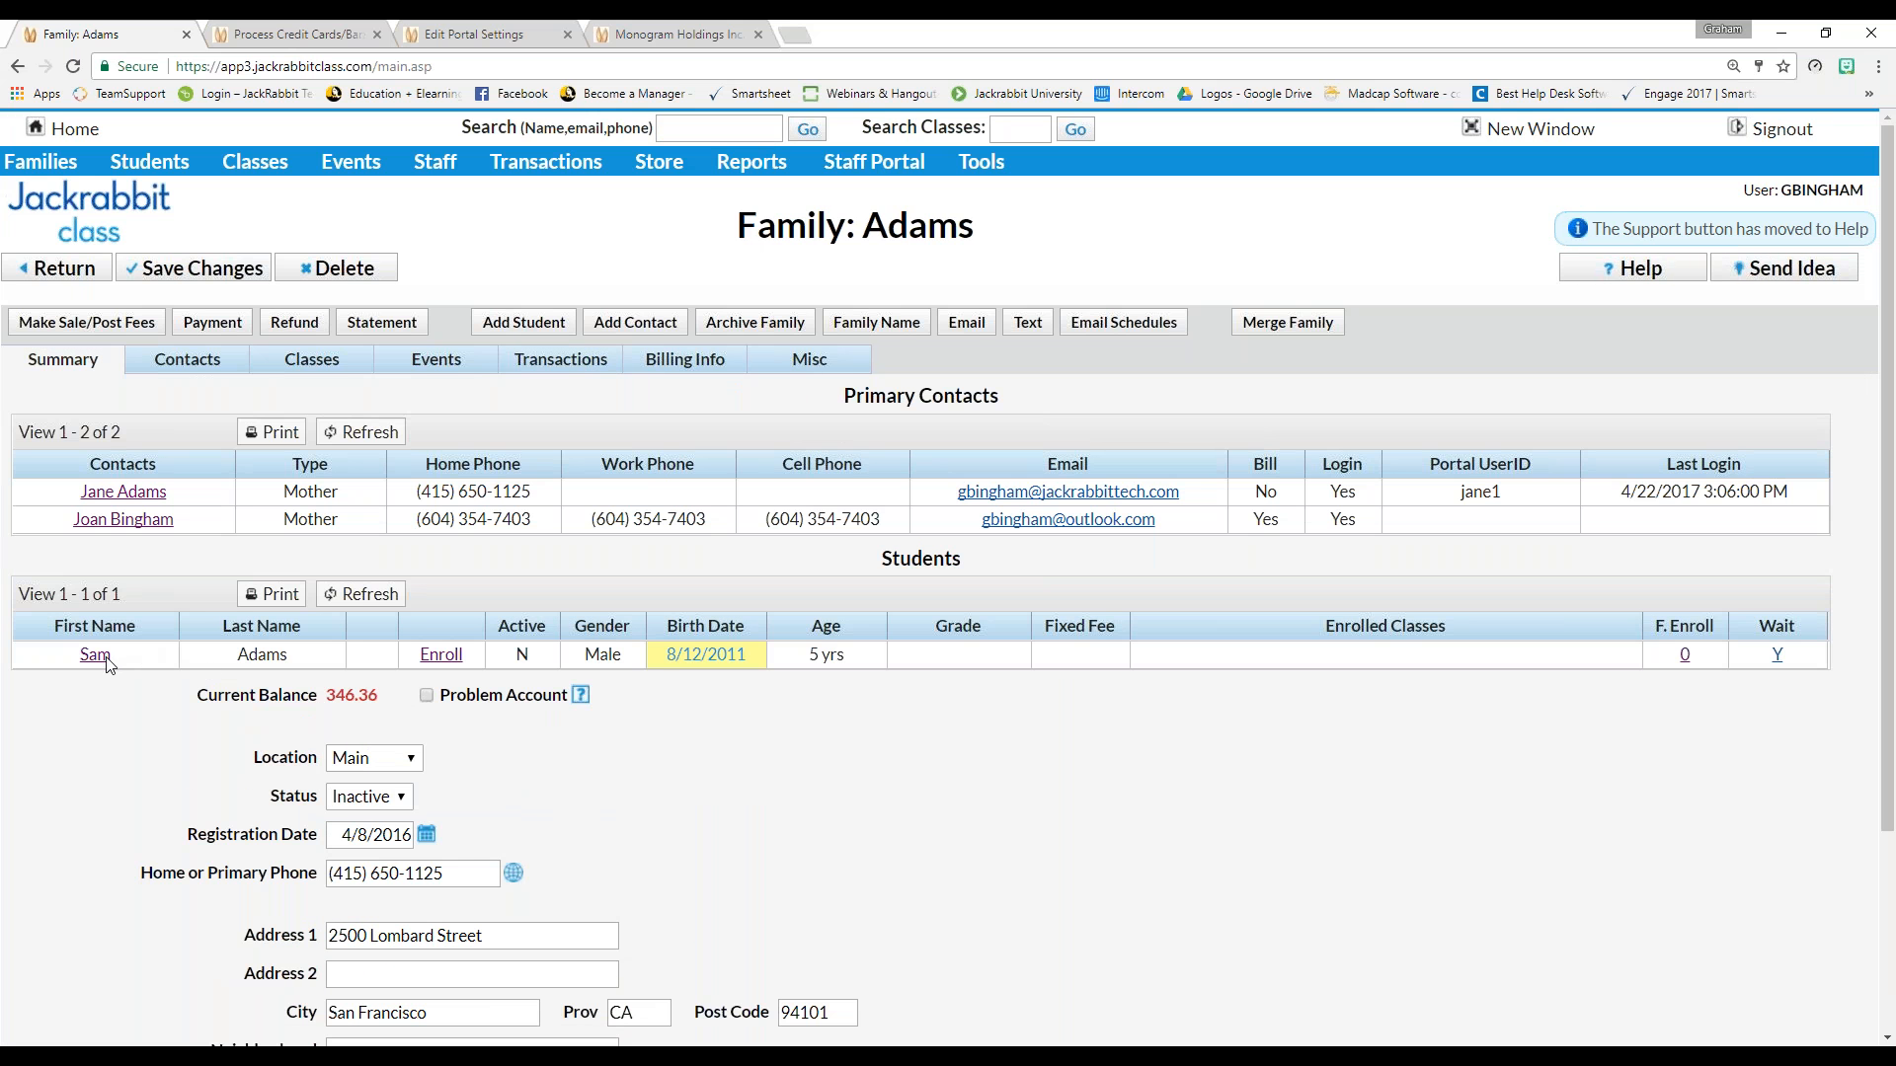
{"action": "left_click", "coordinate": [441, 654]}
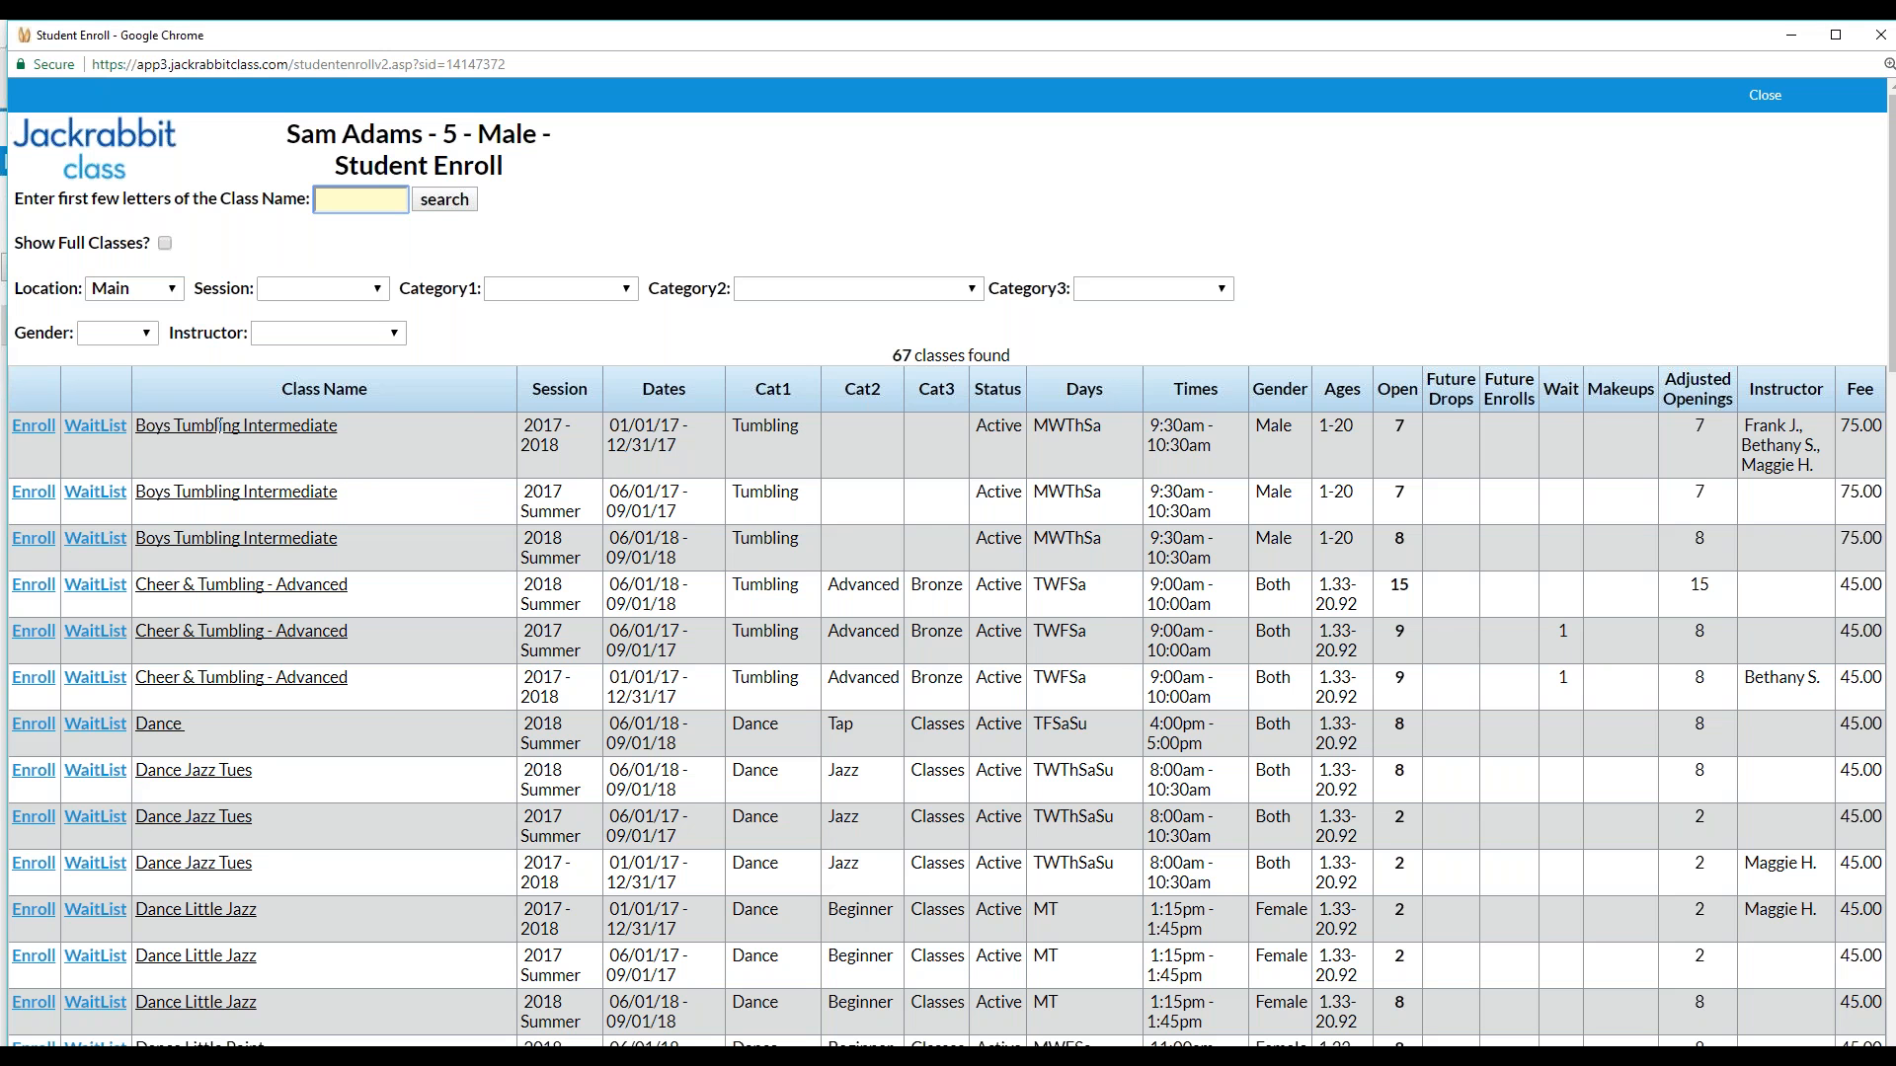
Enroll the student in 2017 - 2018 Boys Tumbling Intermediate and confirm the enrollment details
{"action": "left_click", "coordinate": [24, 432]}
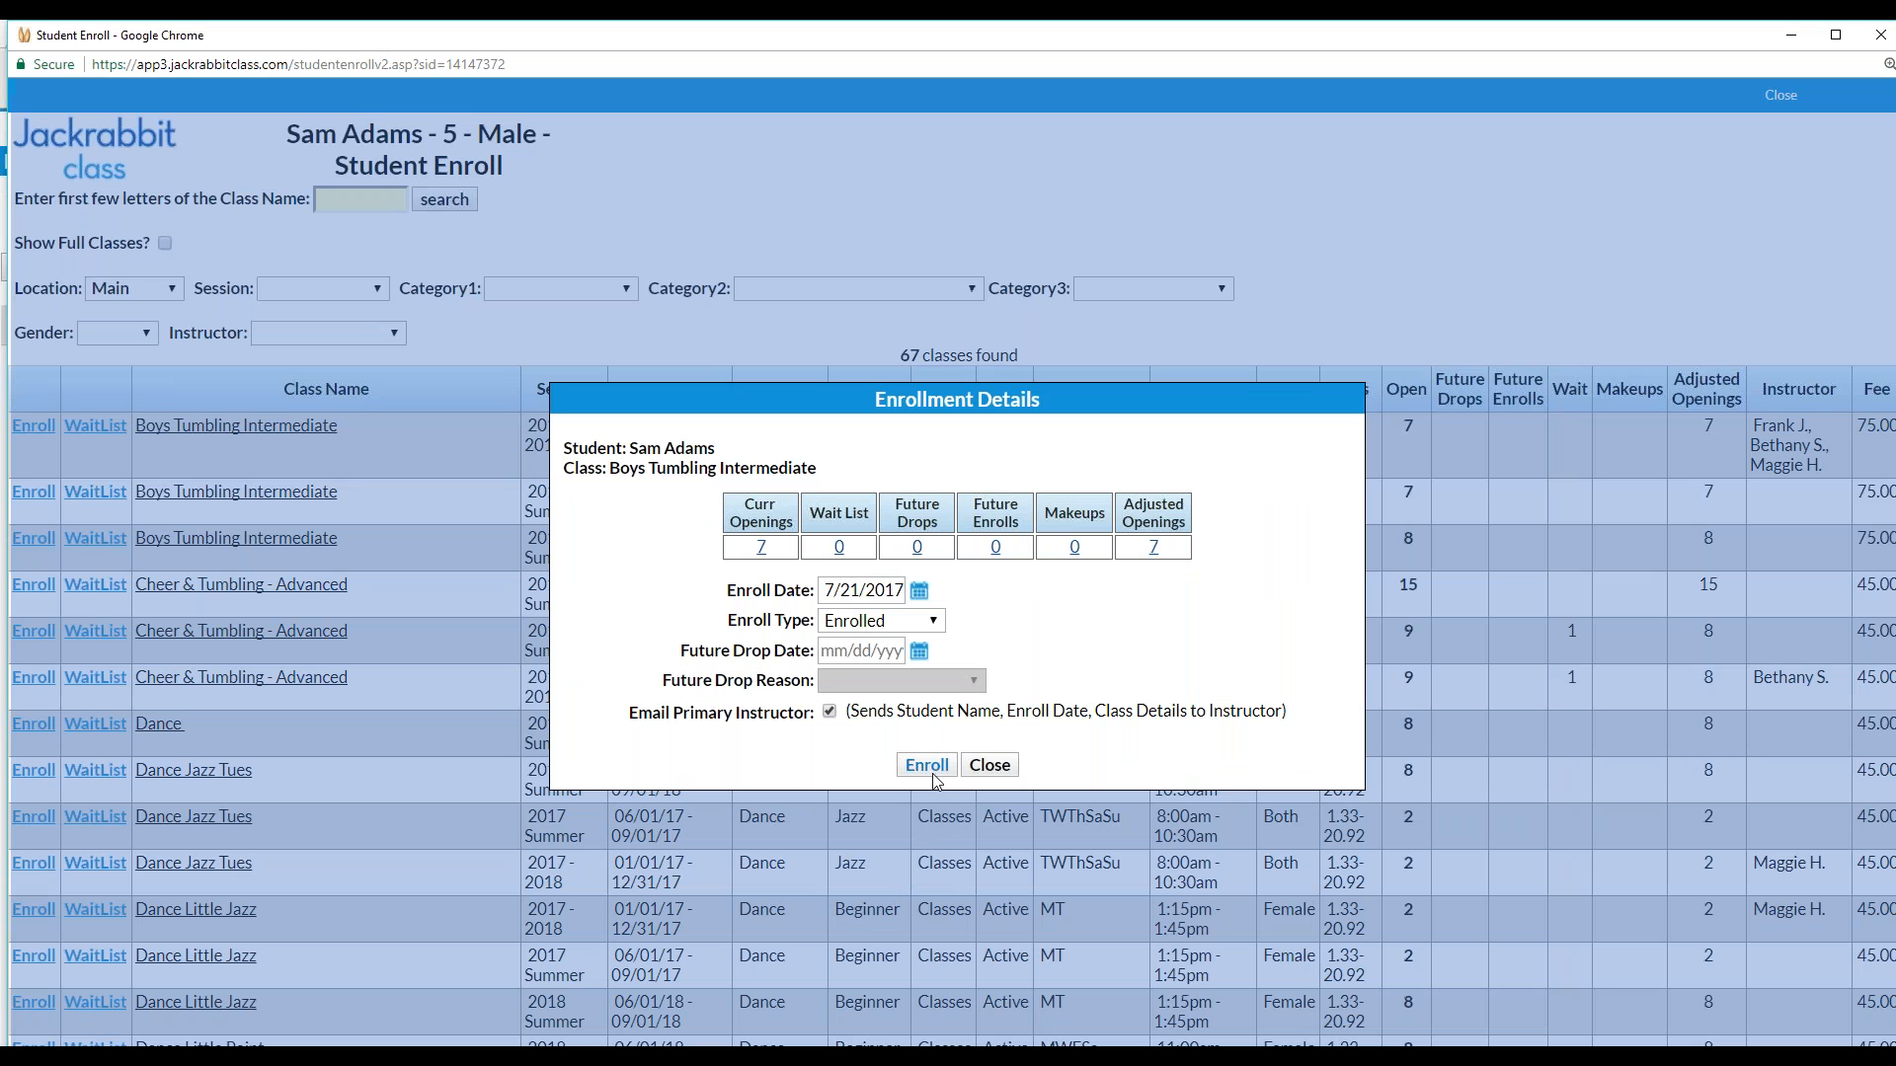
{"action": "left_click", "coordinate": [937, 781]}
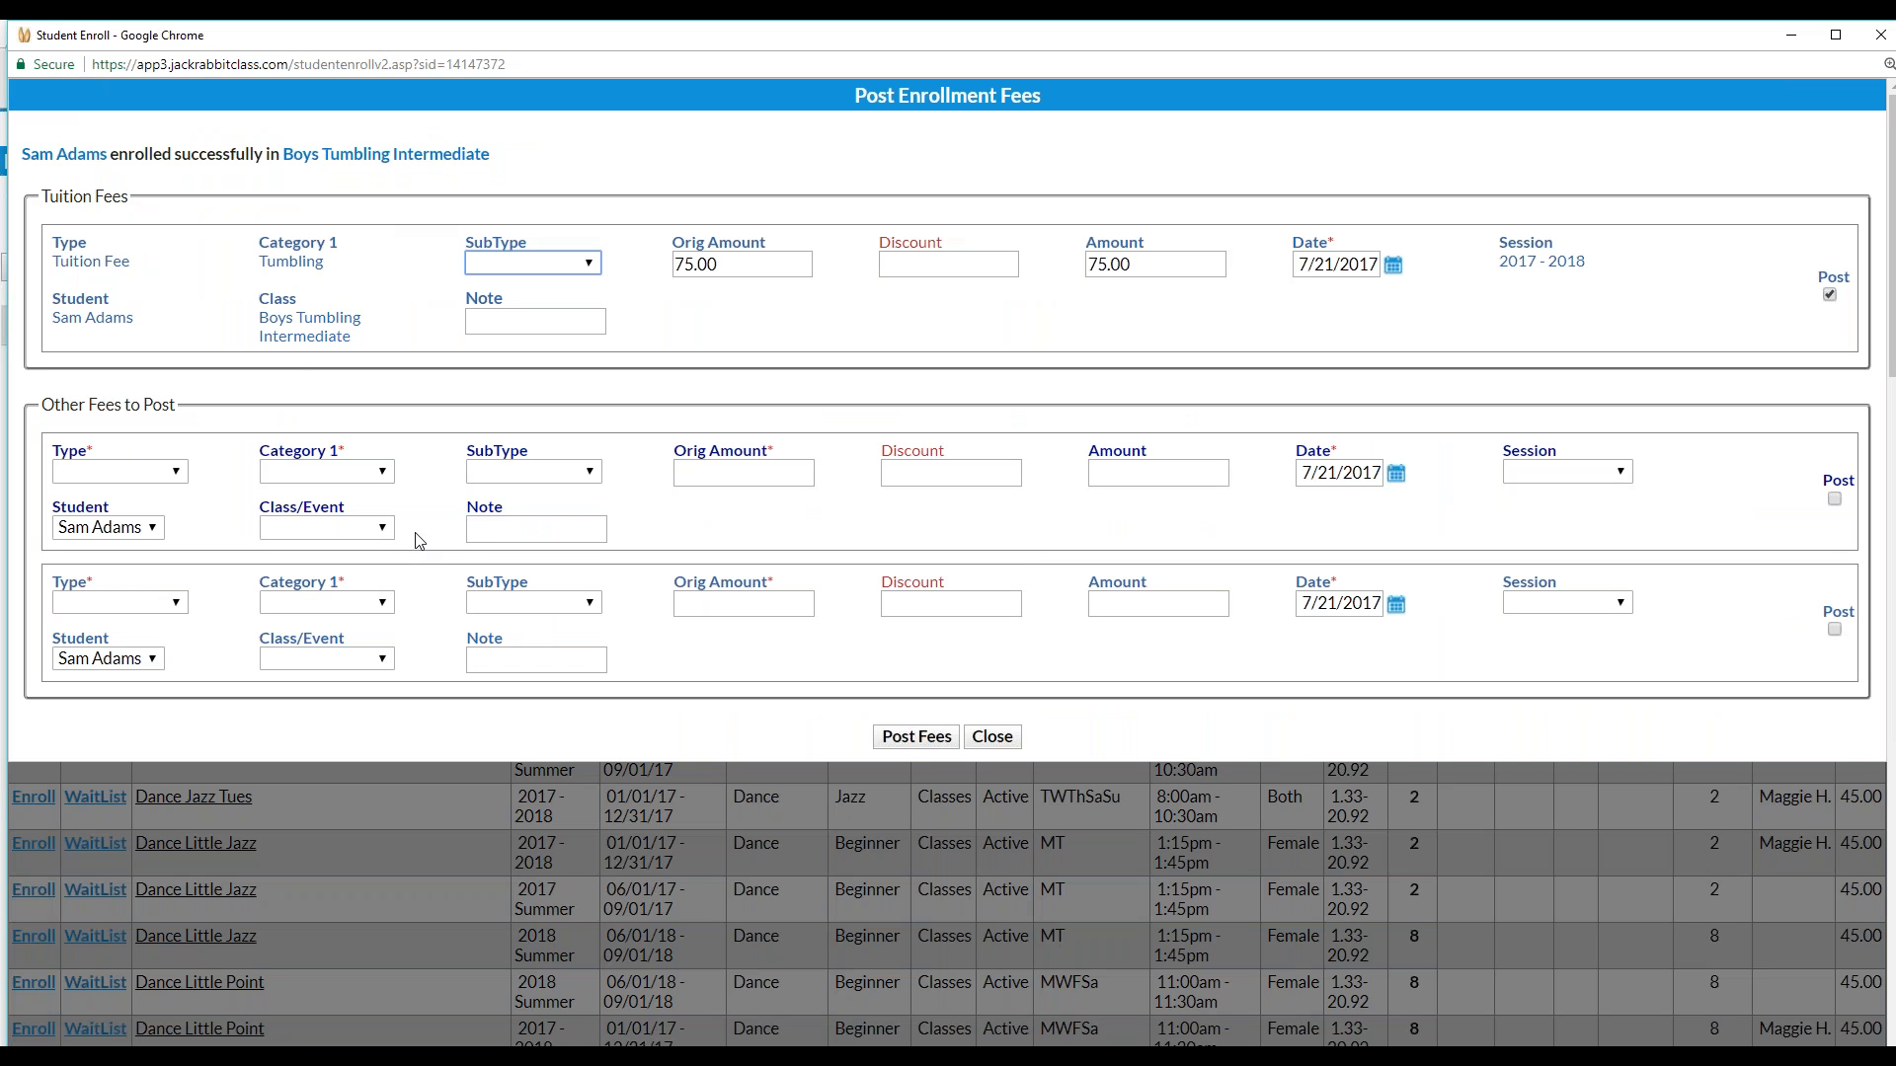
Set the 75.00 tuition fee's subtype to July in Post Enrollment Fees
{"action": "triple_click", "coordinate": [78, 260]}
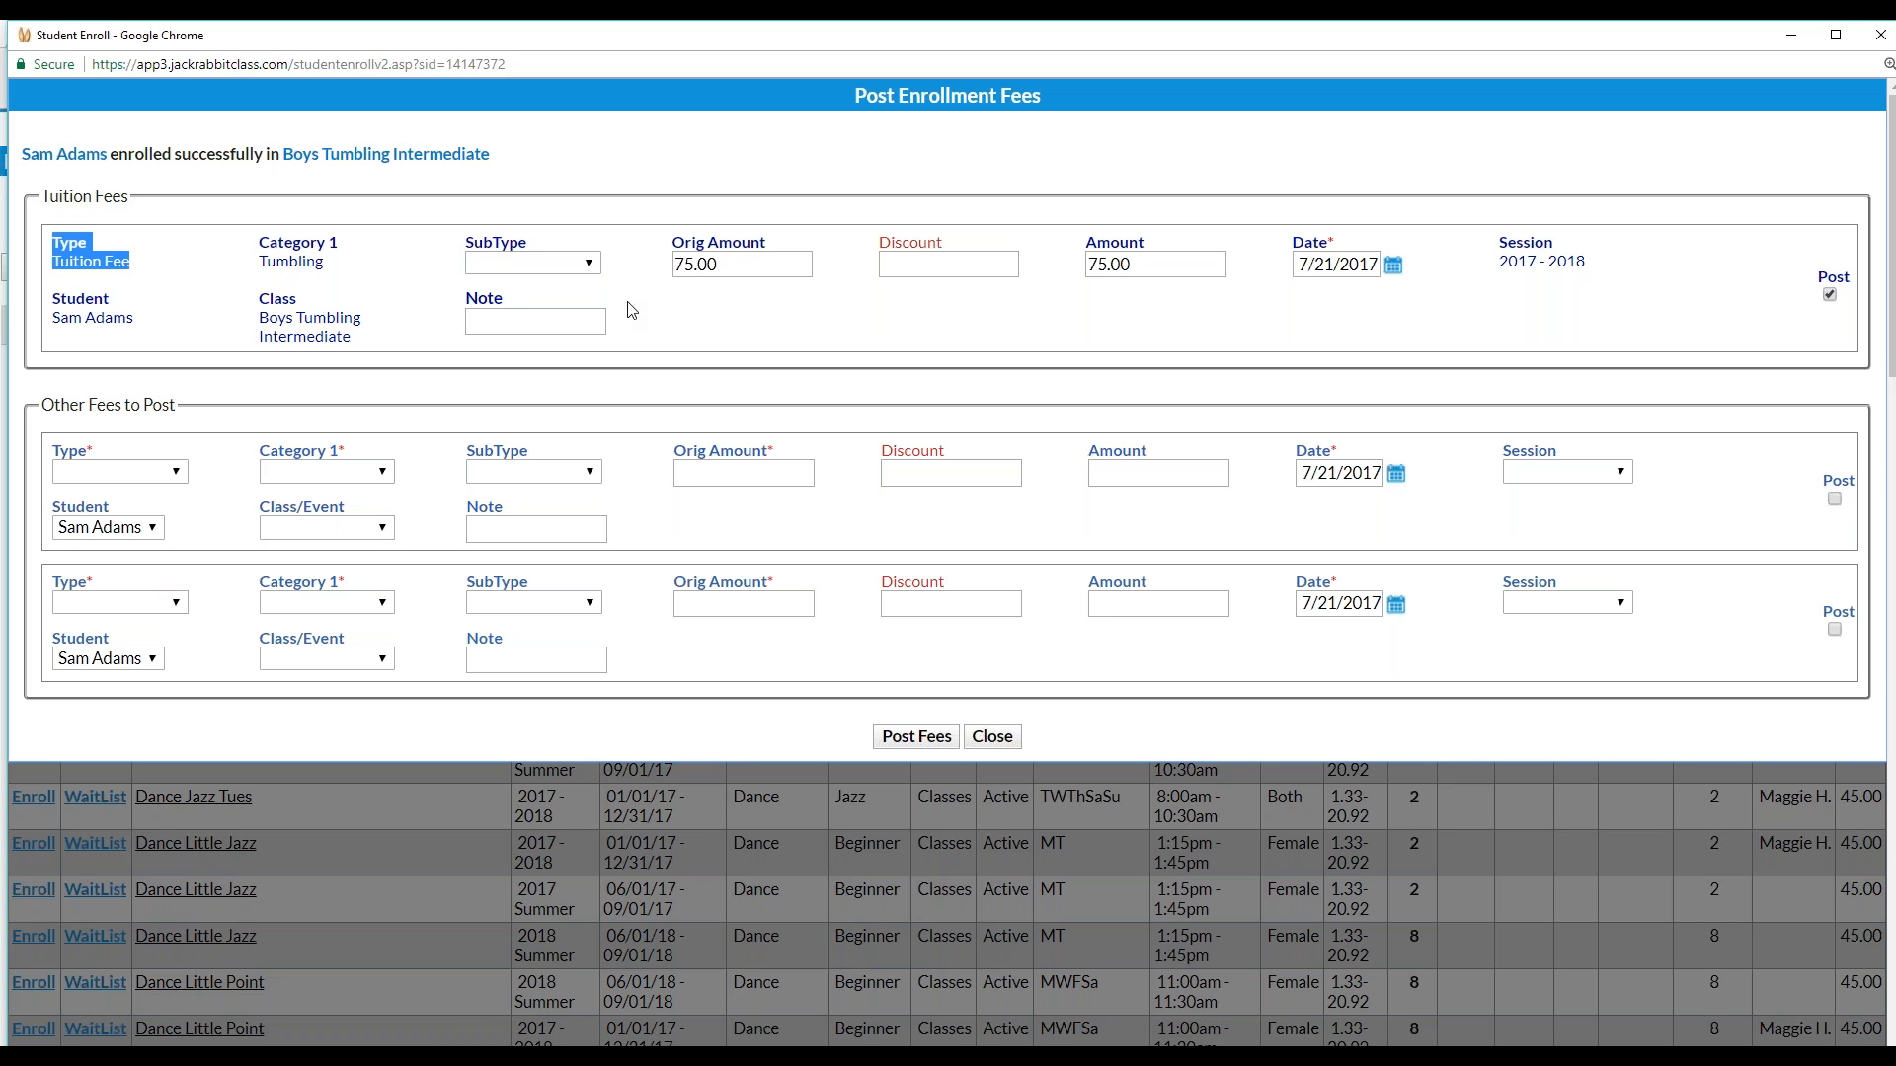
{"action": "left_click", "coordinate": [664, 265]}
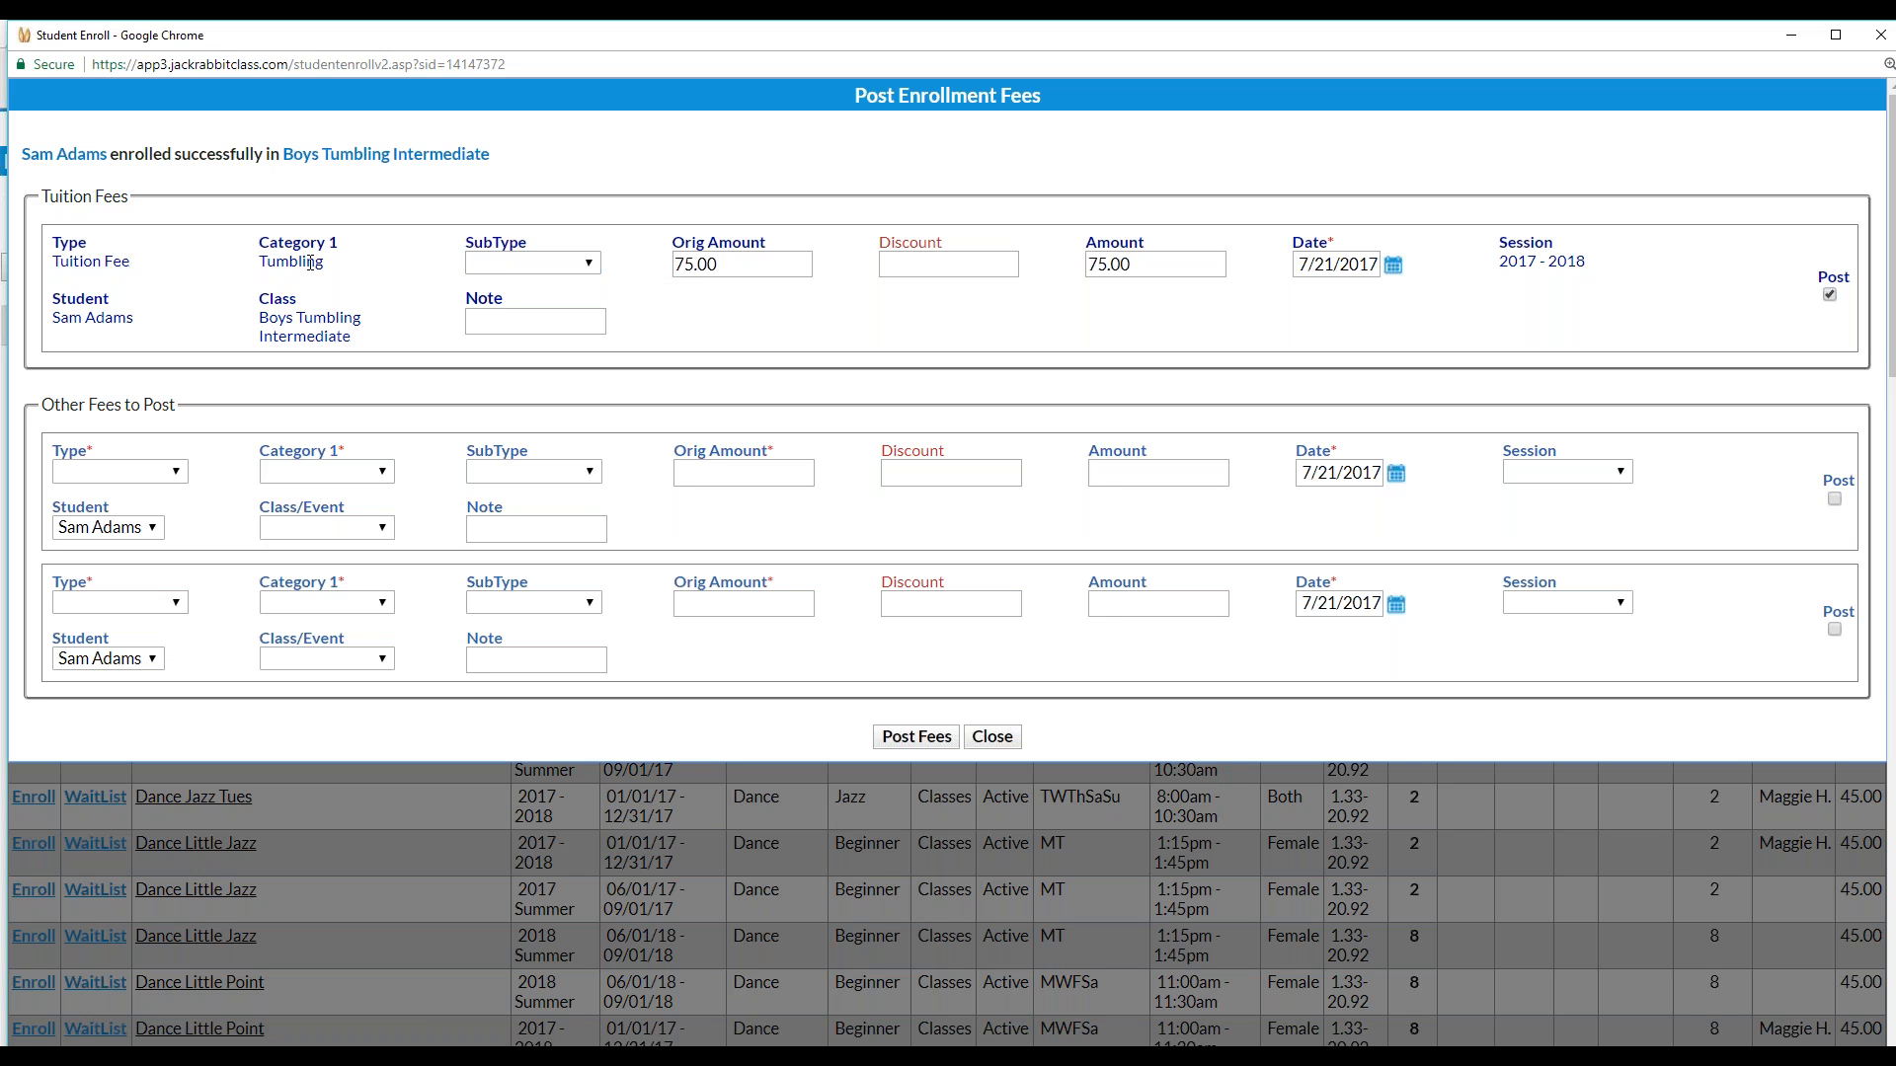
{"action": "left_click", "coordinate": [494, 266]}
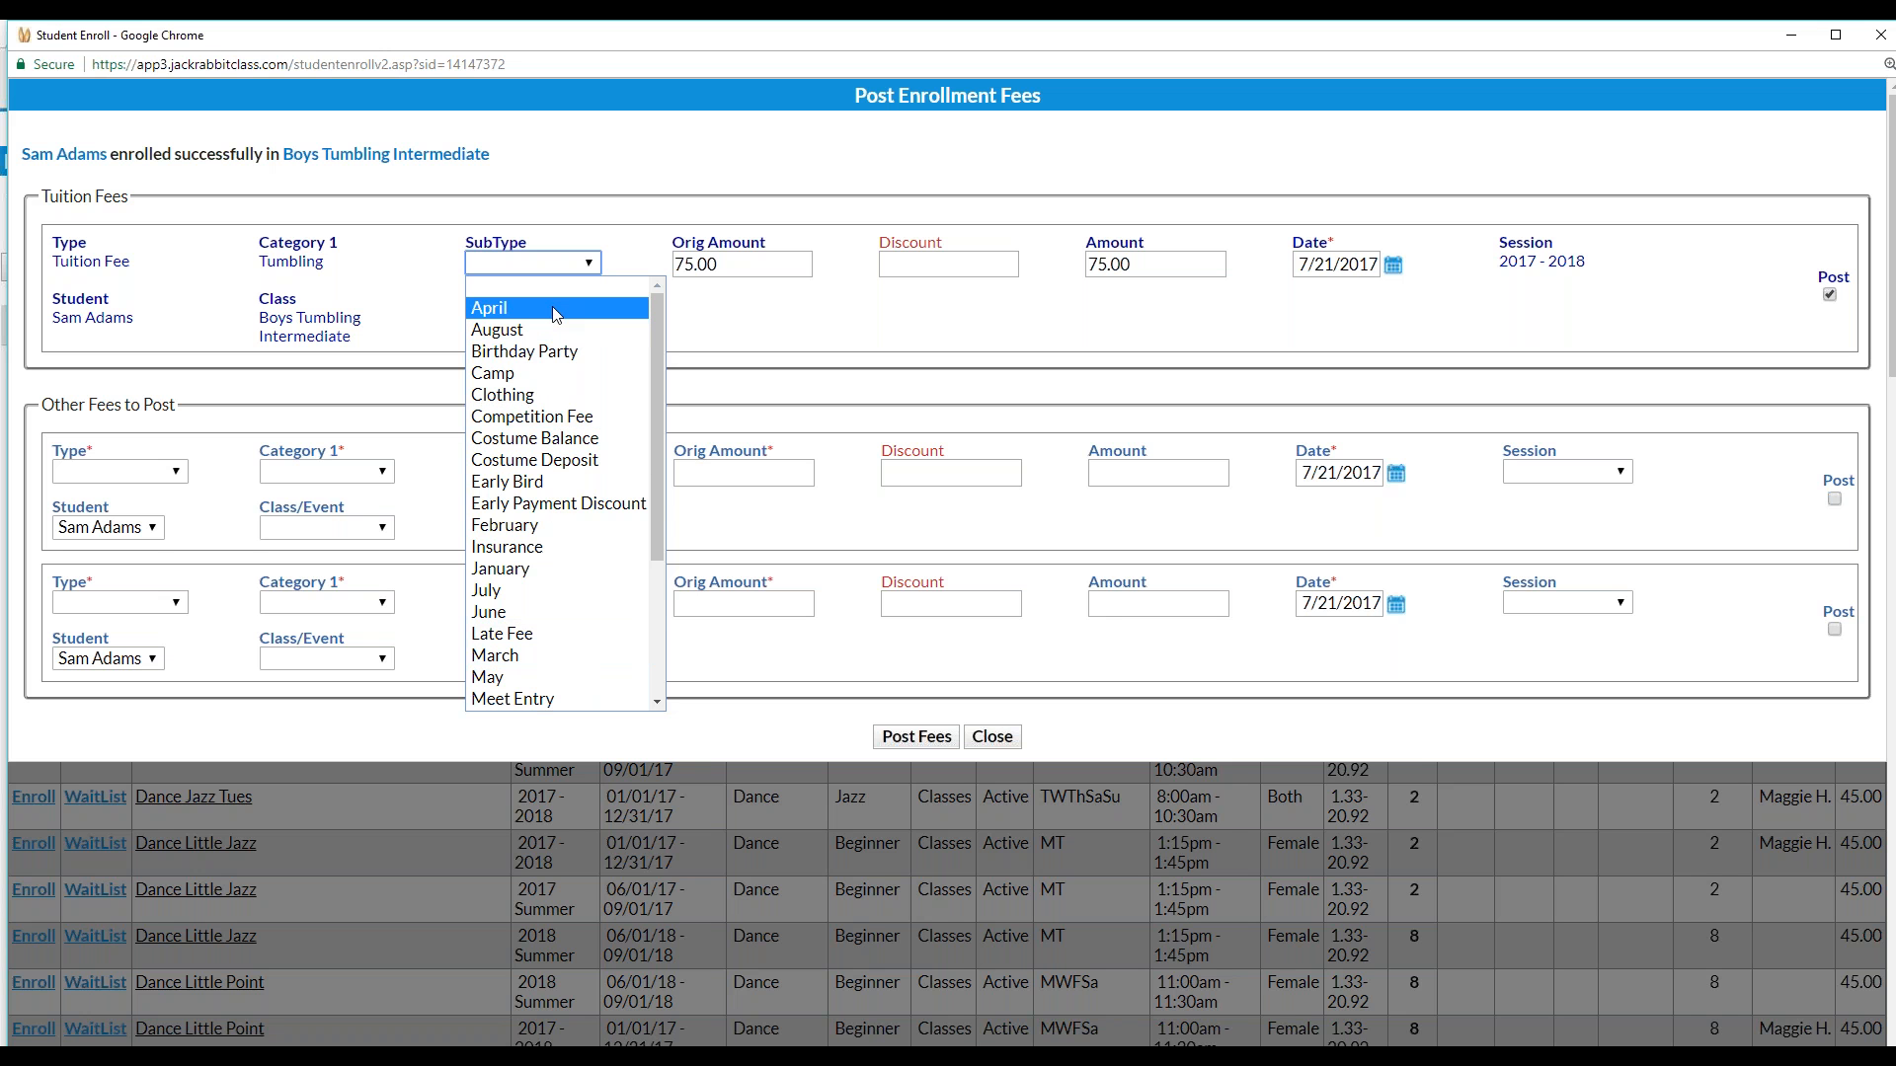
{"action": "left_click", "coordinate": [548, 600]}
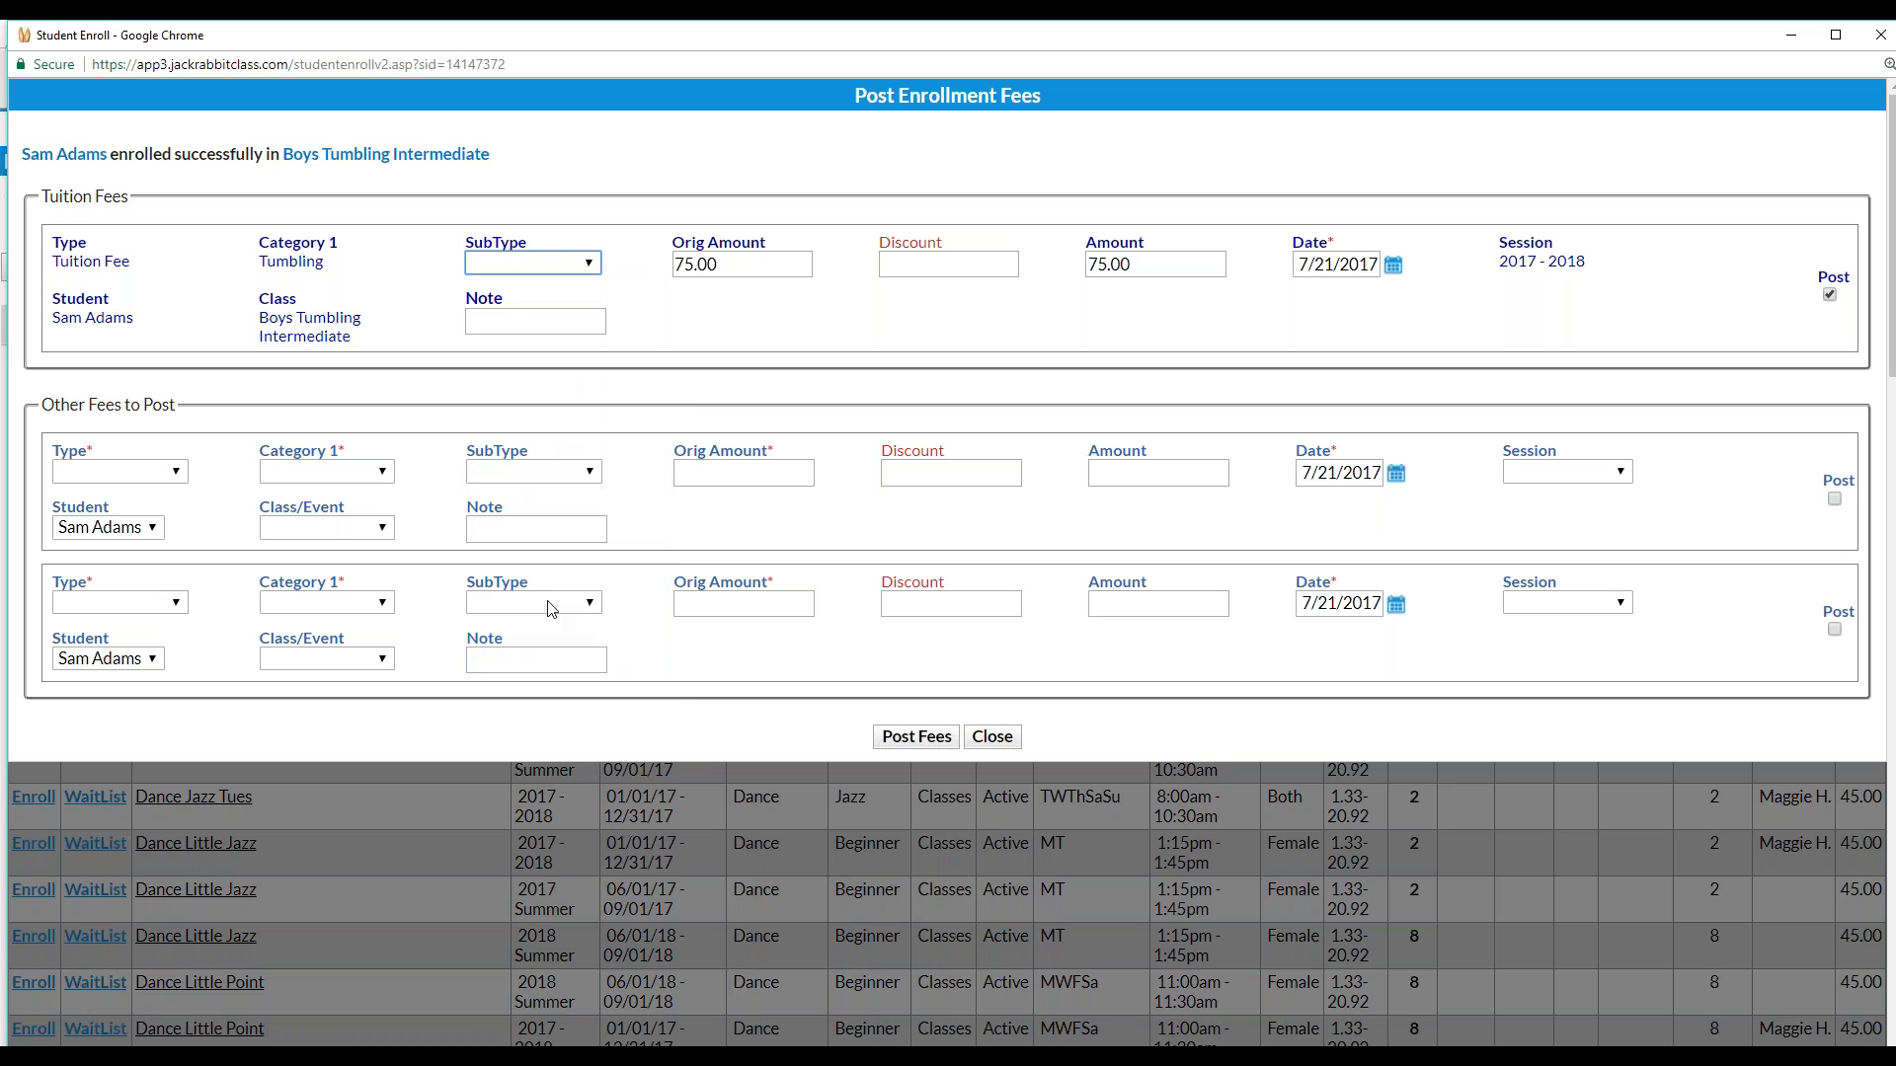
{"action": "left_click", "coordinate": [959, 267]}
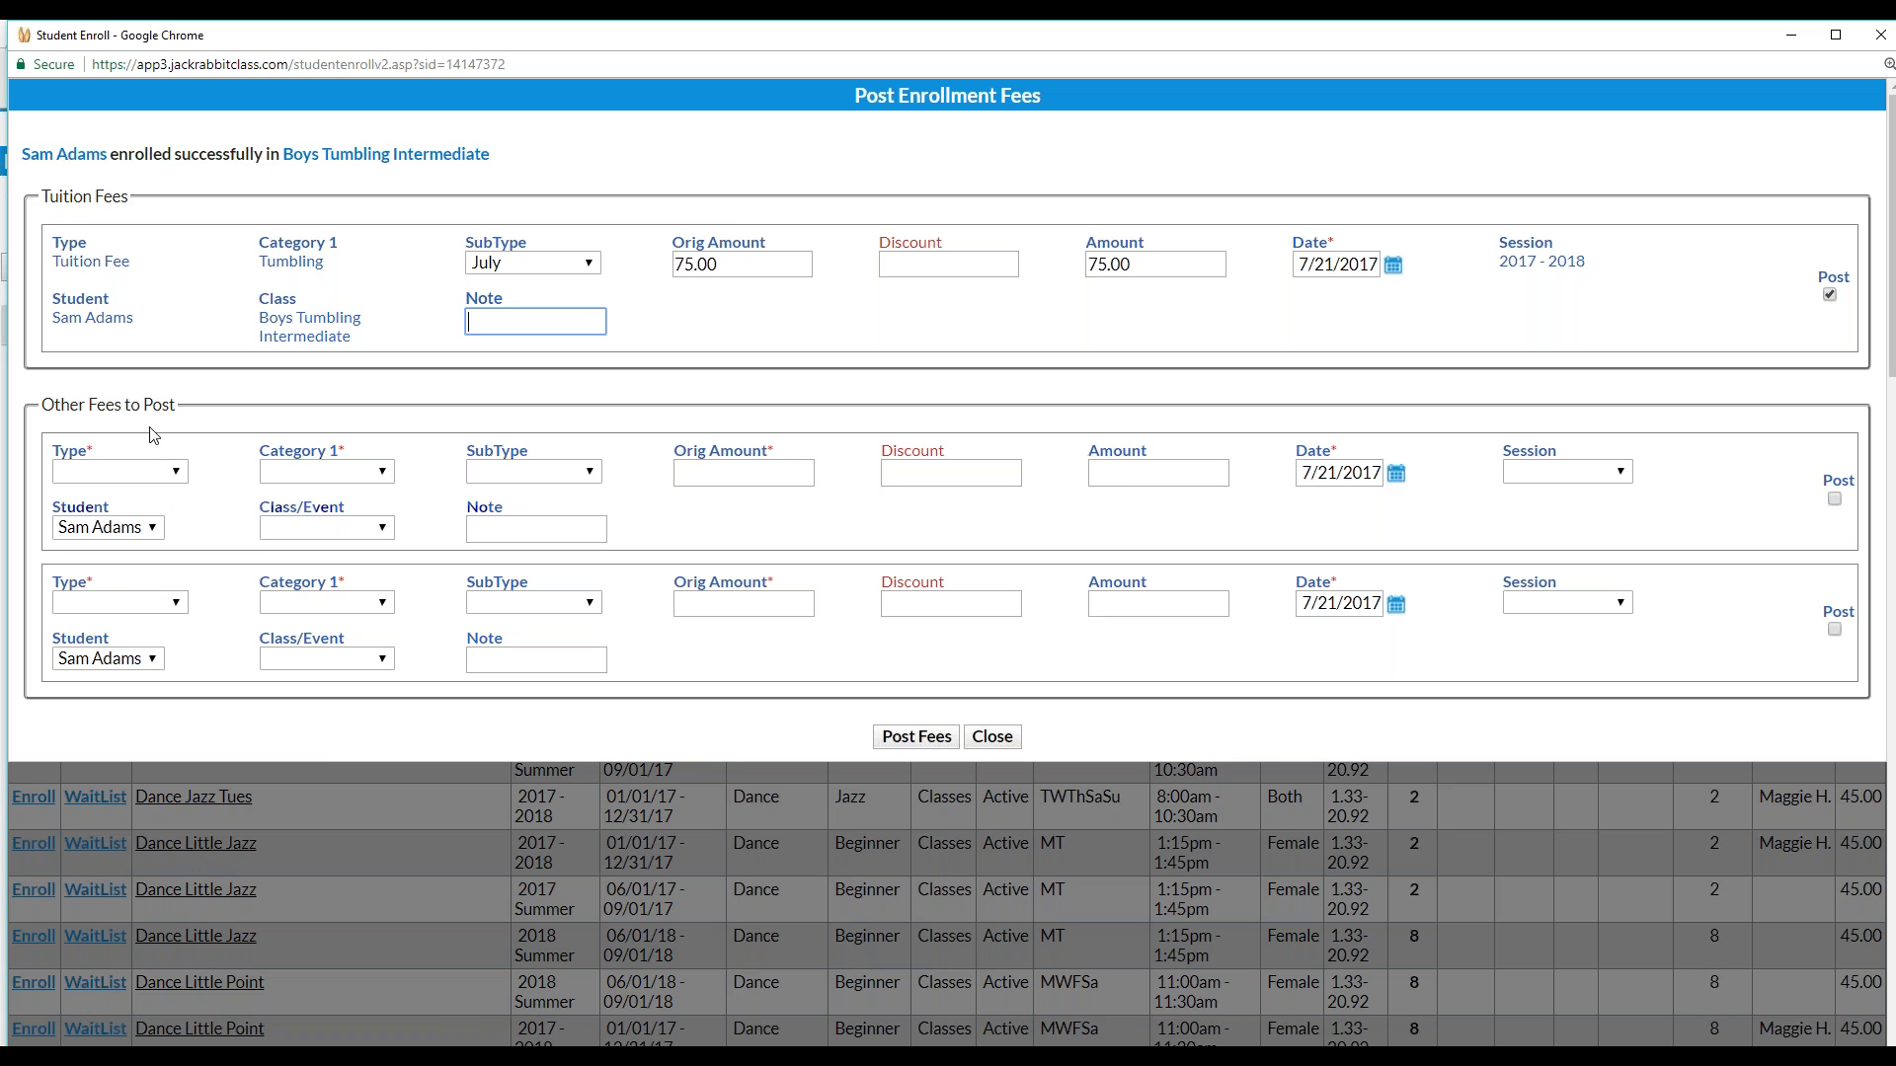
Add a Registration (Debit) fee: category Registration Fee, 25.00, session 2017 - 2018, marked to post
{"action": "left_click", "coordinate": [176, 473]}
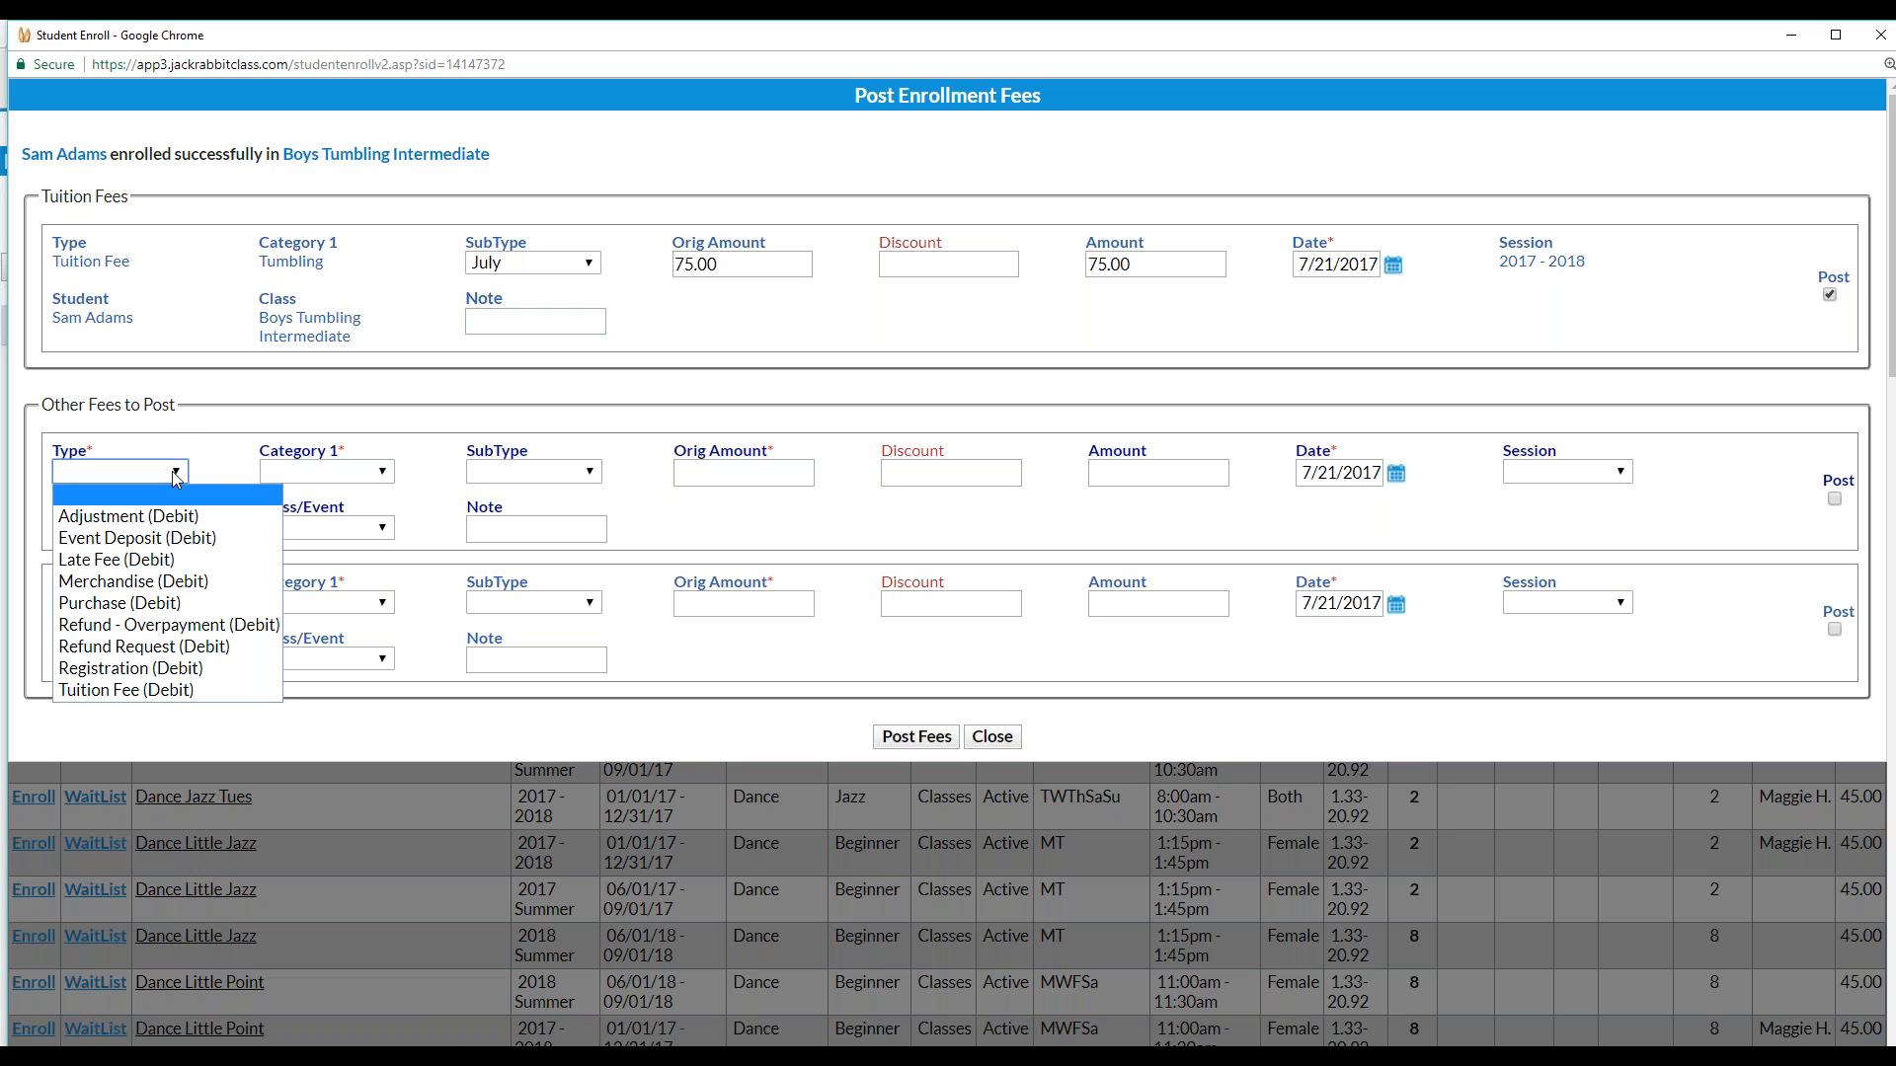
{"action": "left_click", "coordinate": [125, 669]}
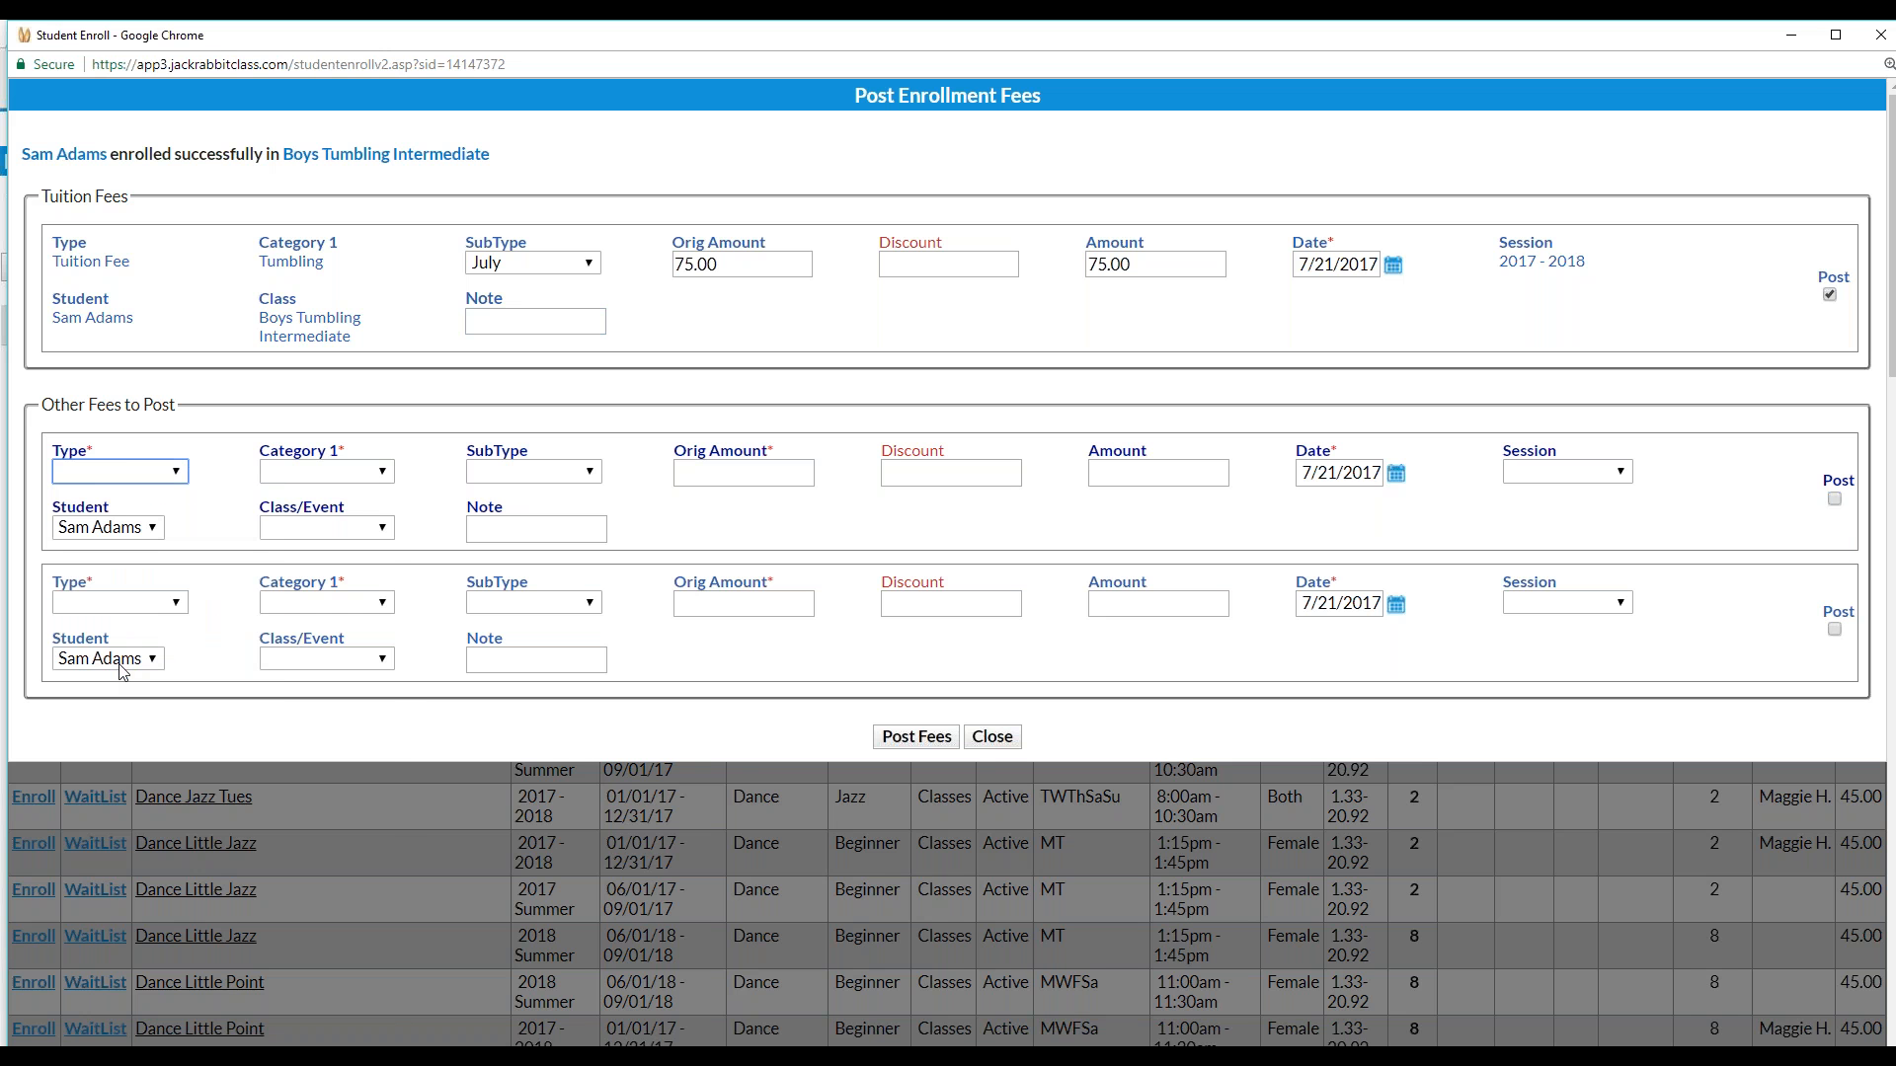
{"action": "left_click", "coordinate": [375, 473]}
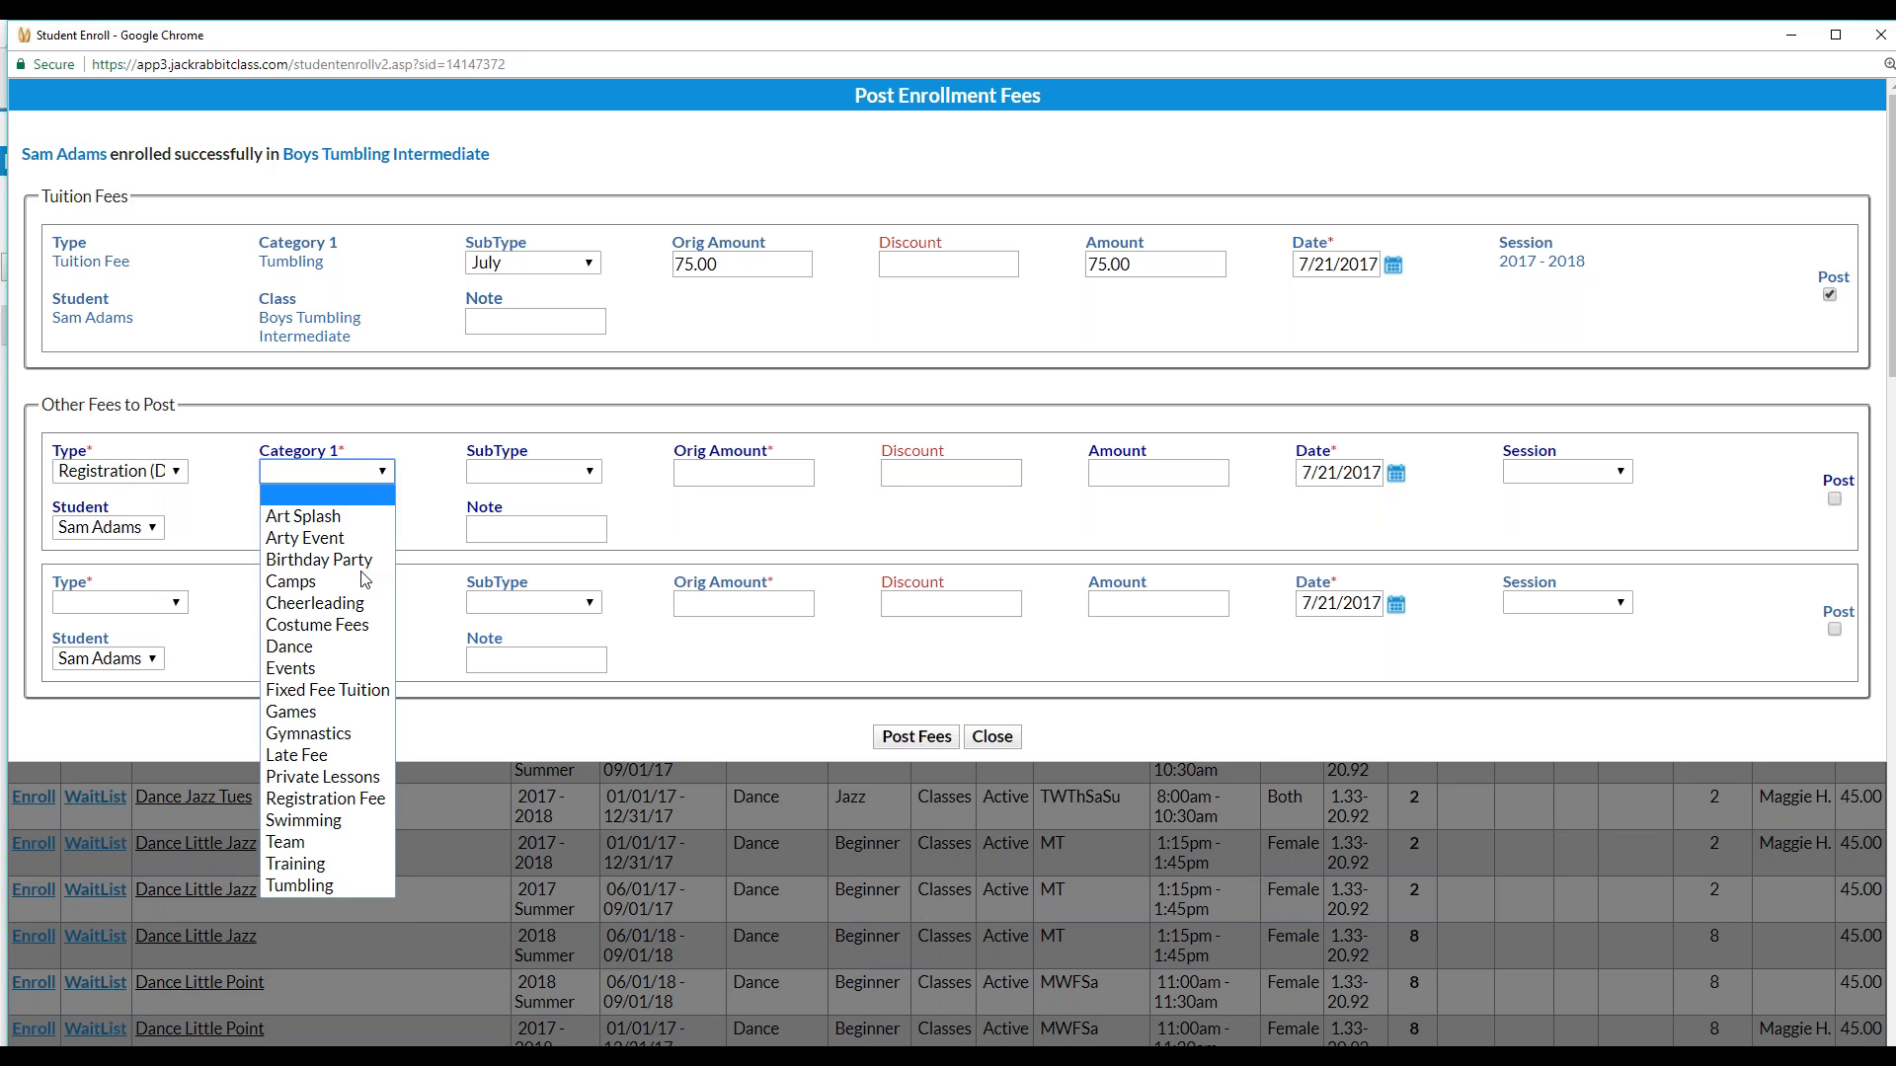
{"action": "left_click", "coordinate": [359, 805]}
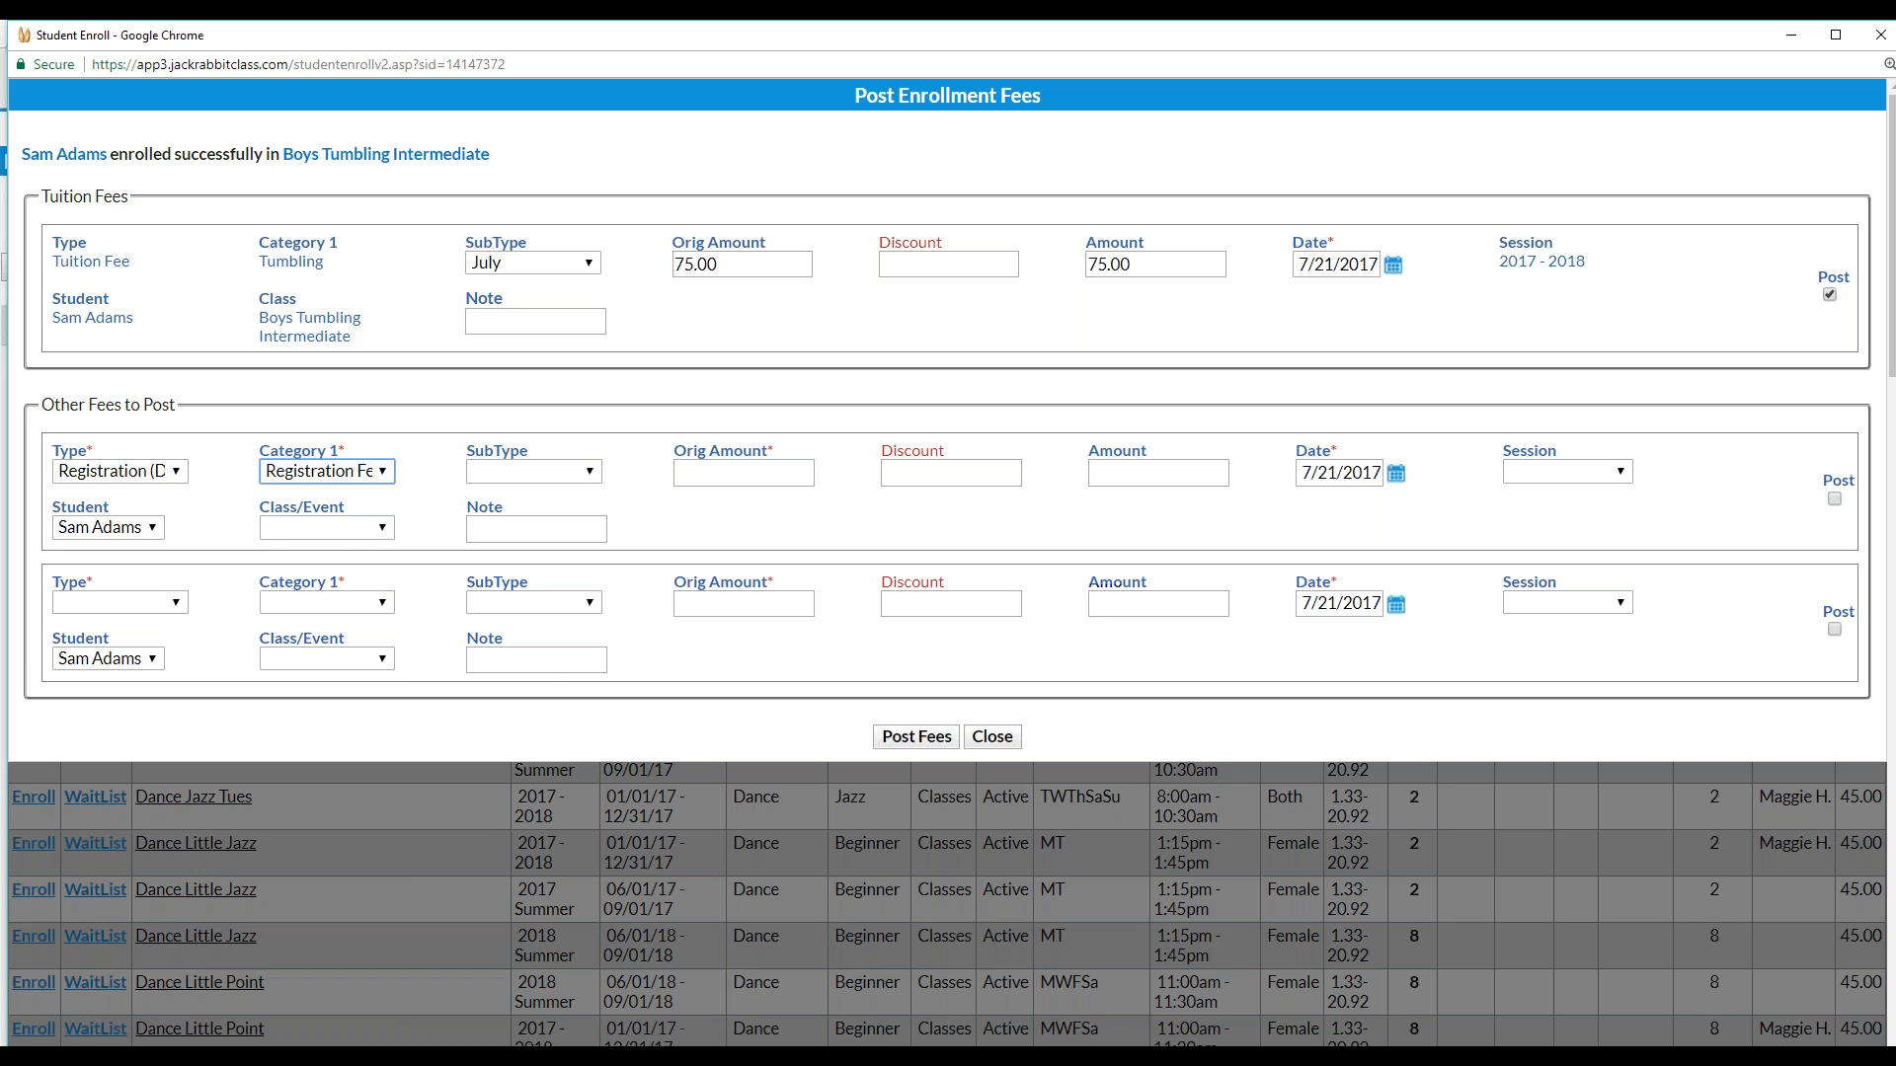
{"action": "type", "text": "25.00"}
{"action": "left_click", "coordinate": [909, 473]}
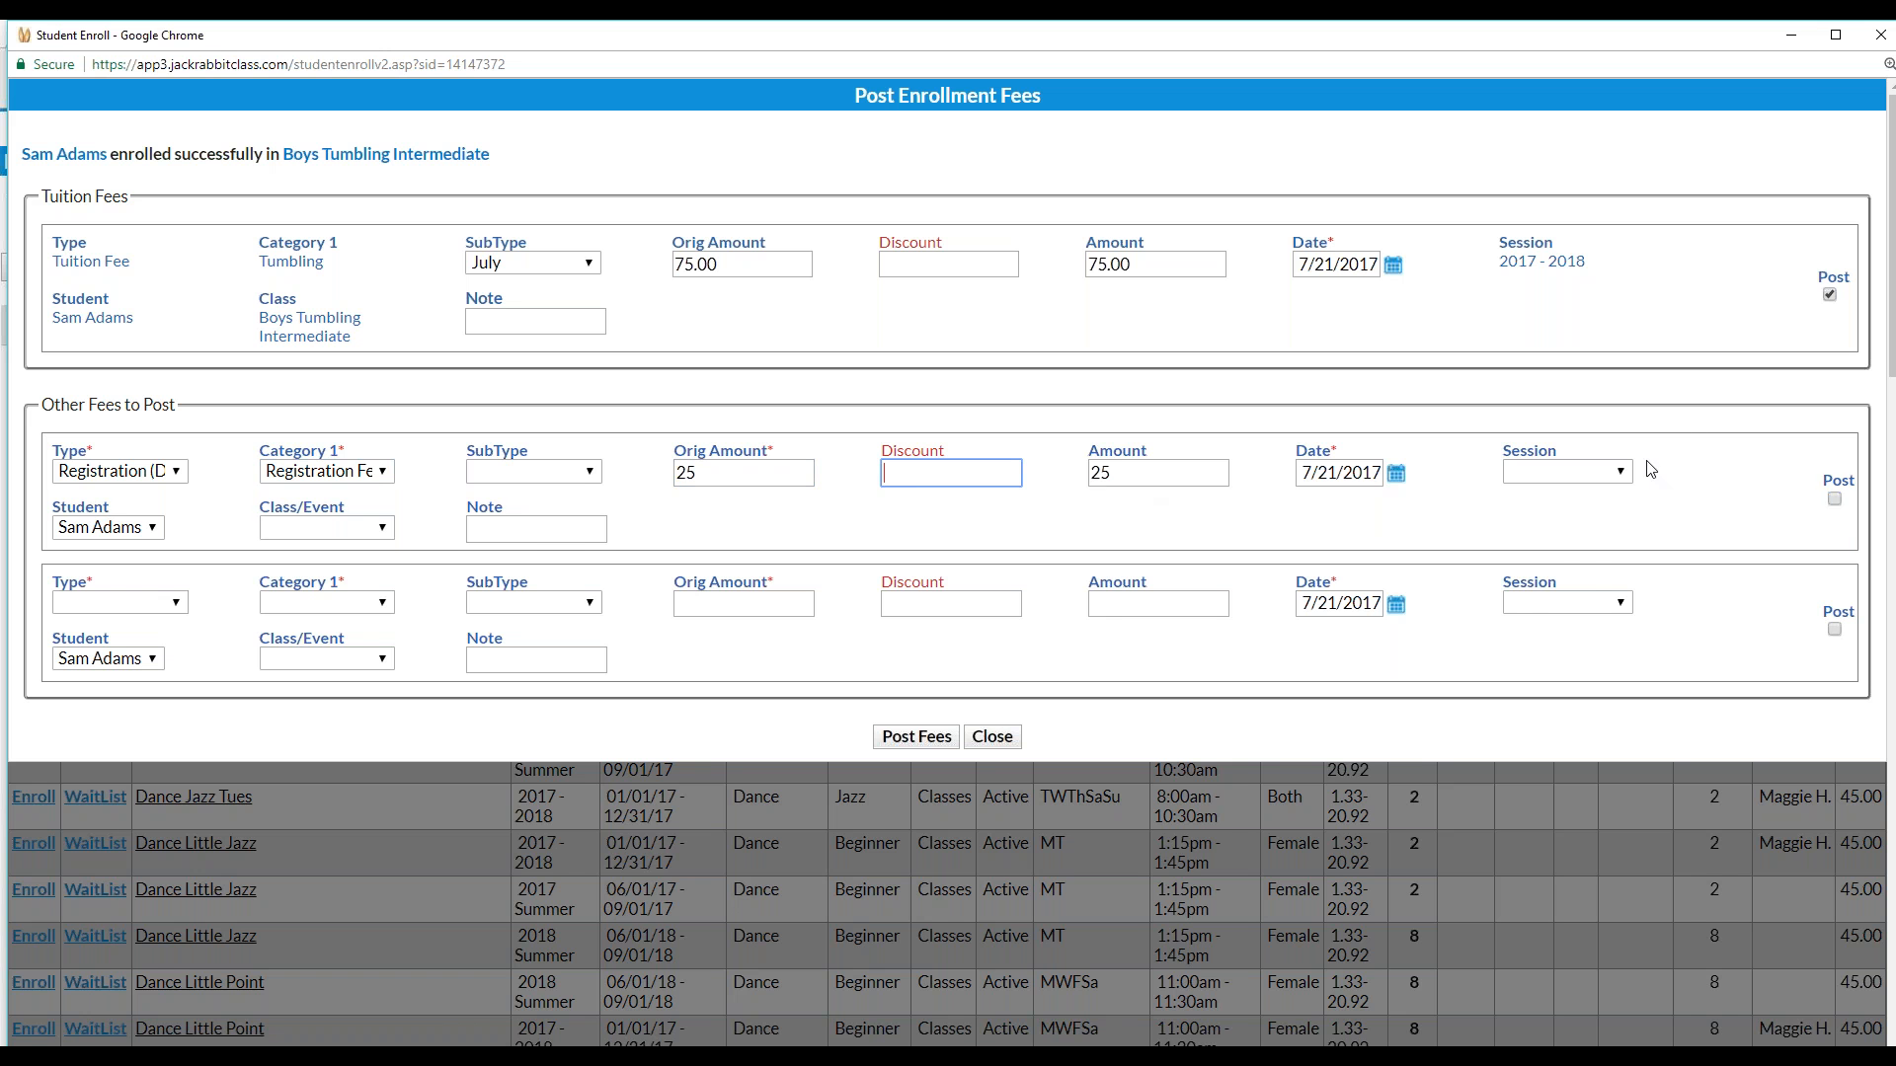
{"action": "left_click", "coordinate": [1614, 471]}
{"action": "left_click", "coordinate": [1573, 604]}
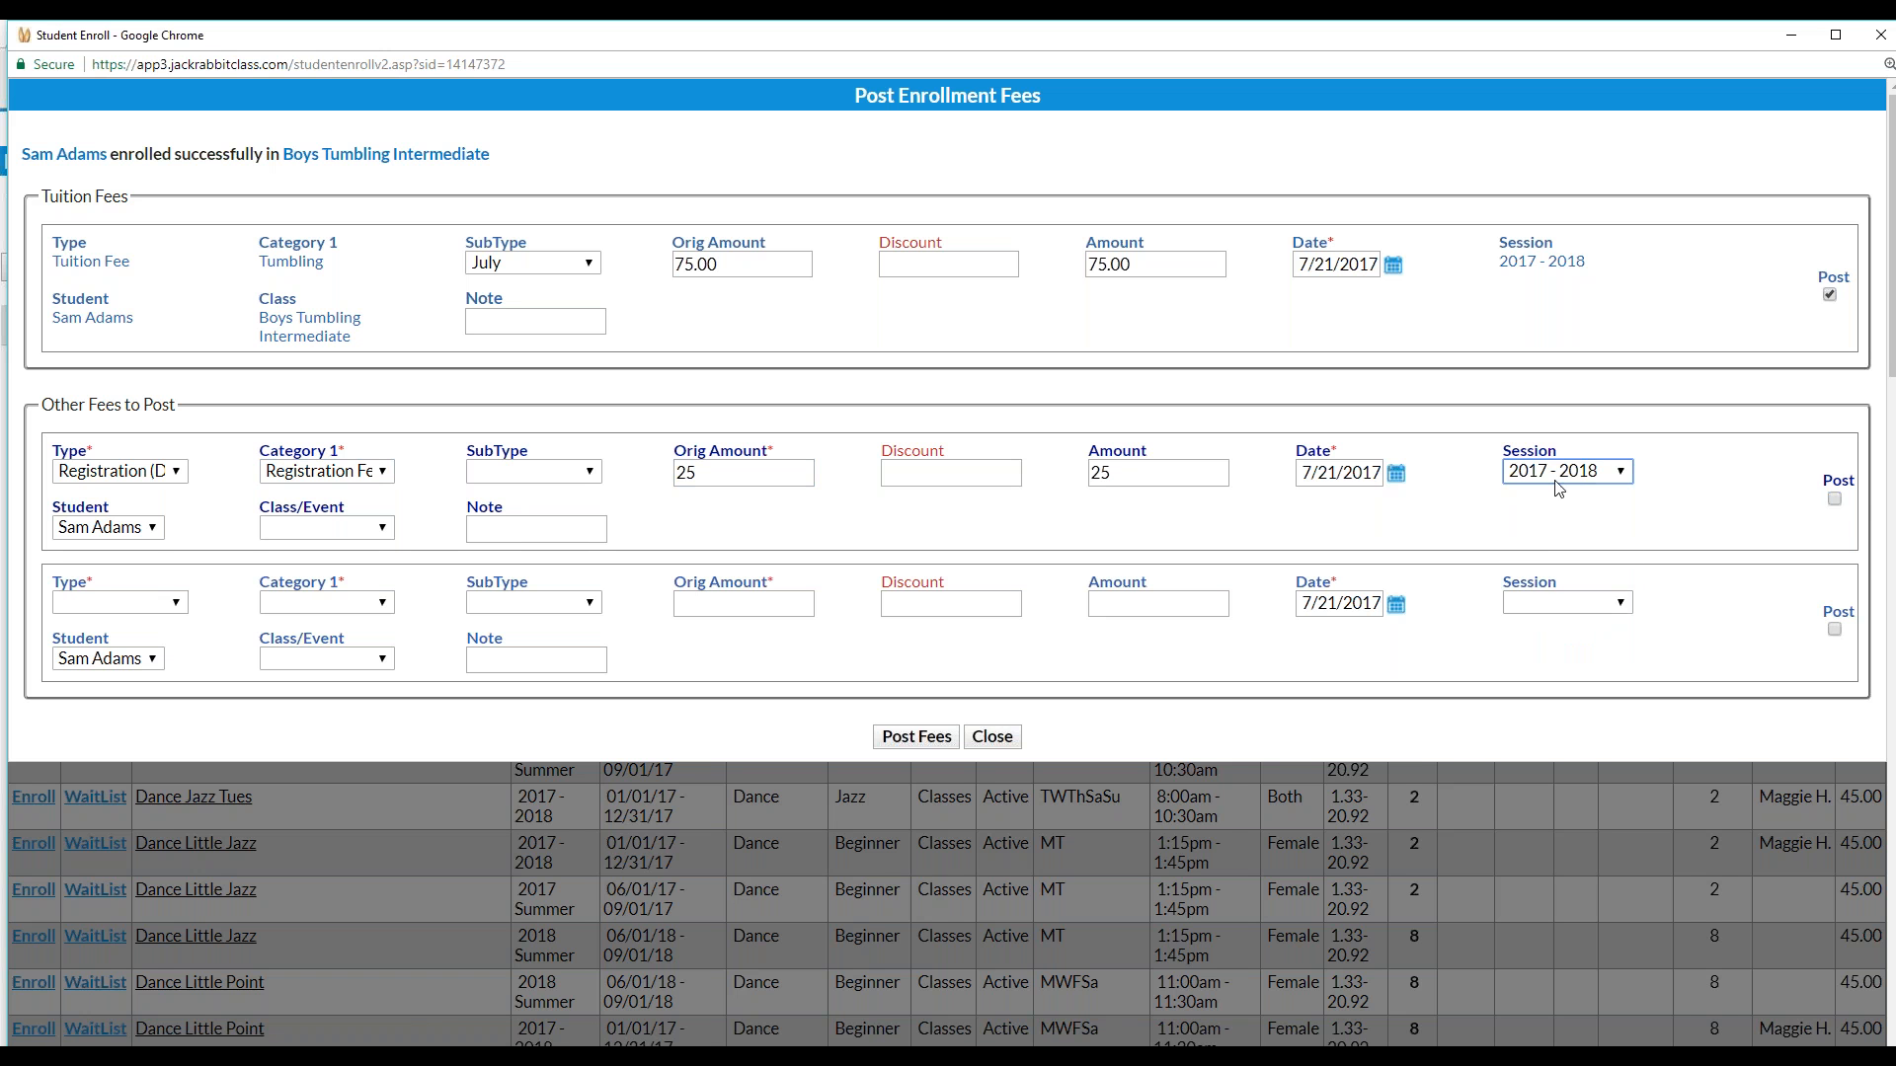
{"action": "left_click", "coordinate": [1836, 502]}
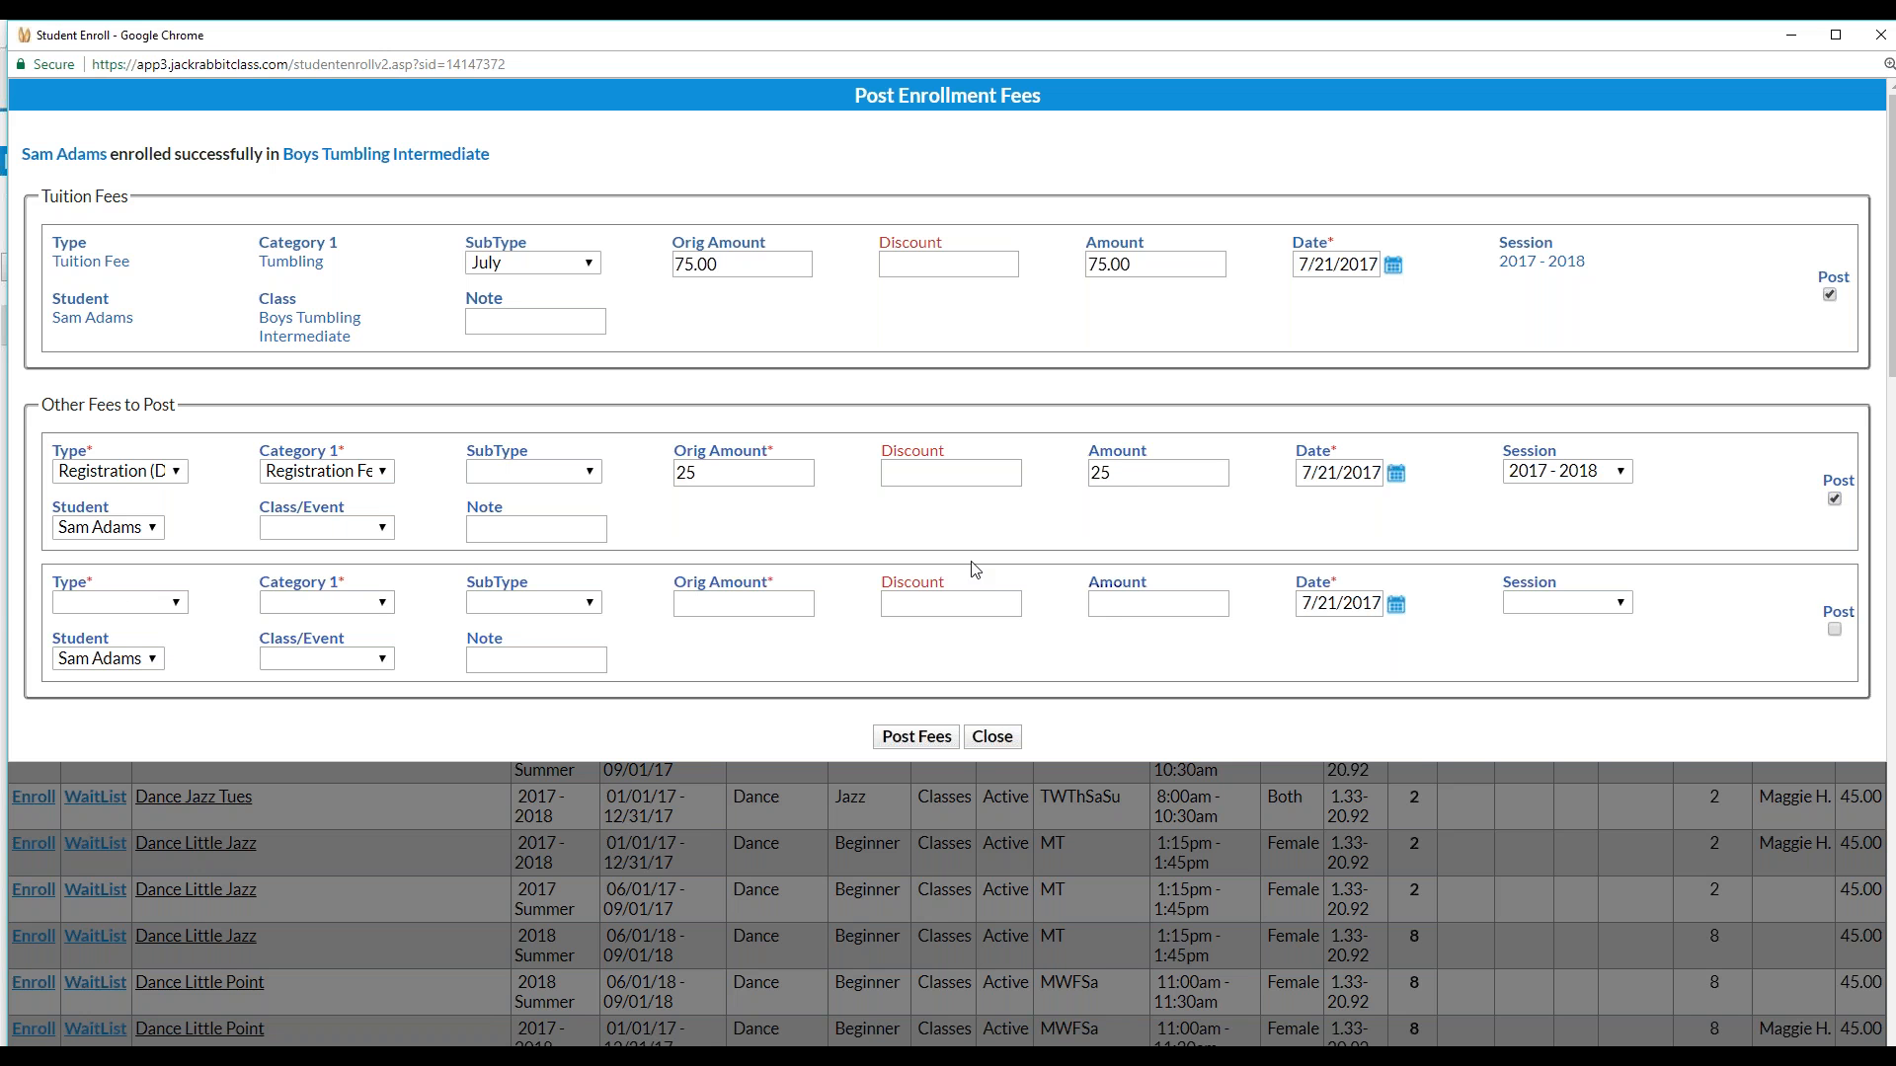
{"action": "left_click", "coordinate": [179, 604]}
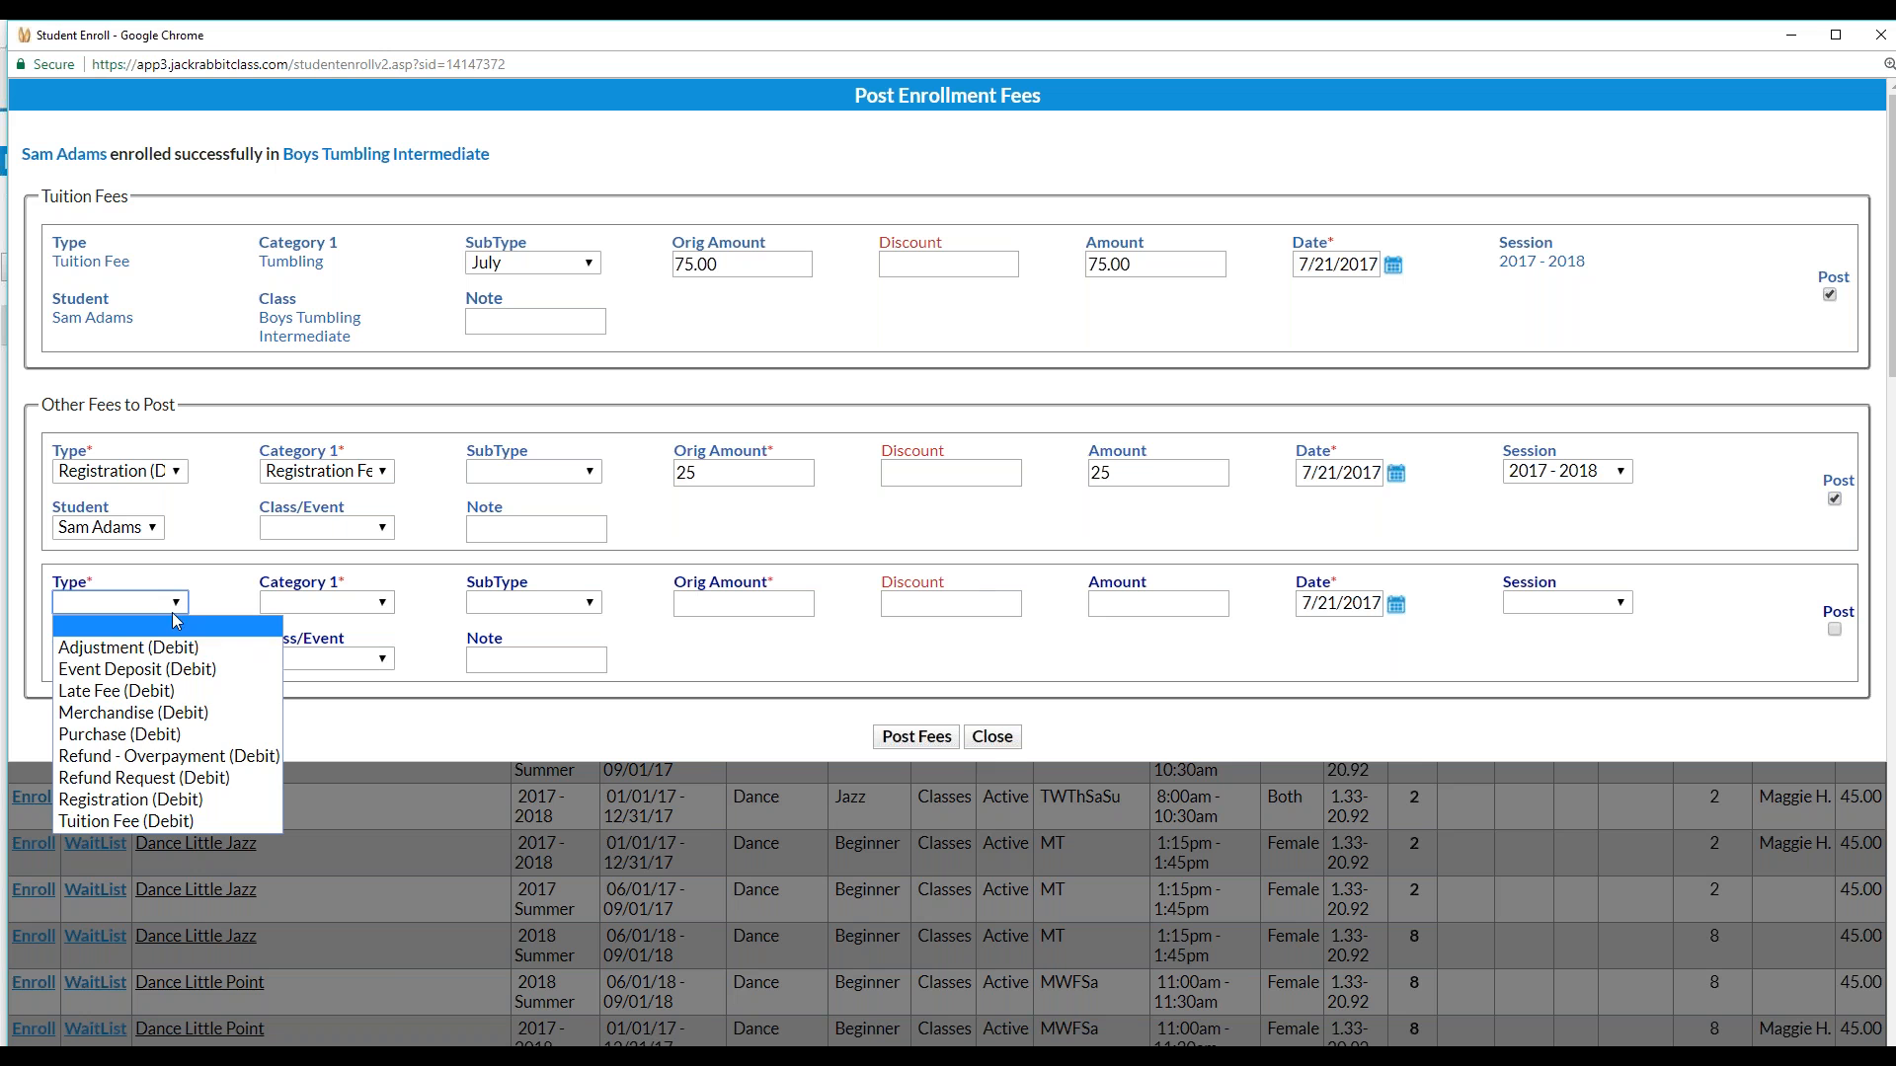
Add a second fee as a Merchandise debit in the Team category for 10.00
{"action": "left_click", "coordinate": [133, 712]}
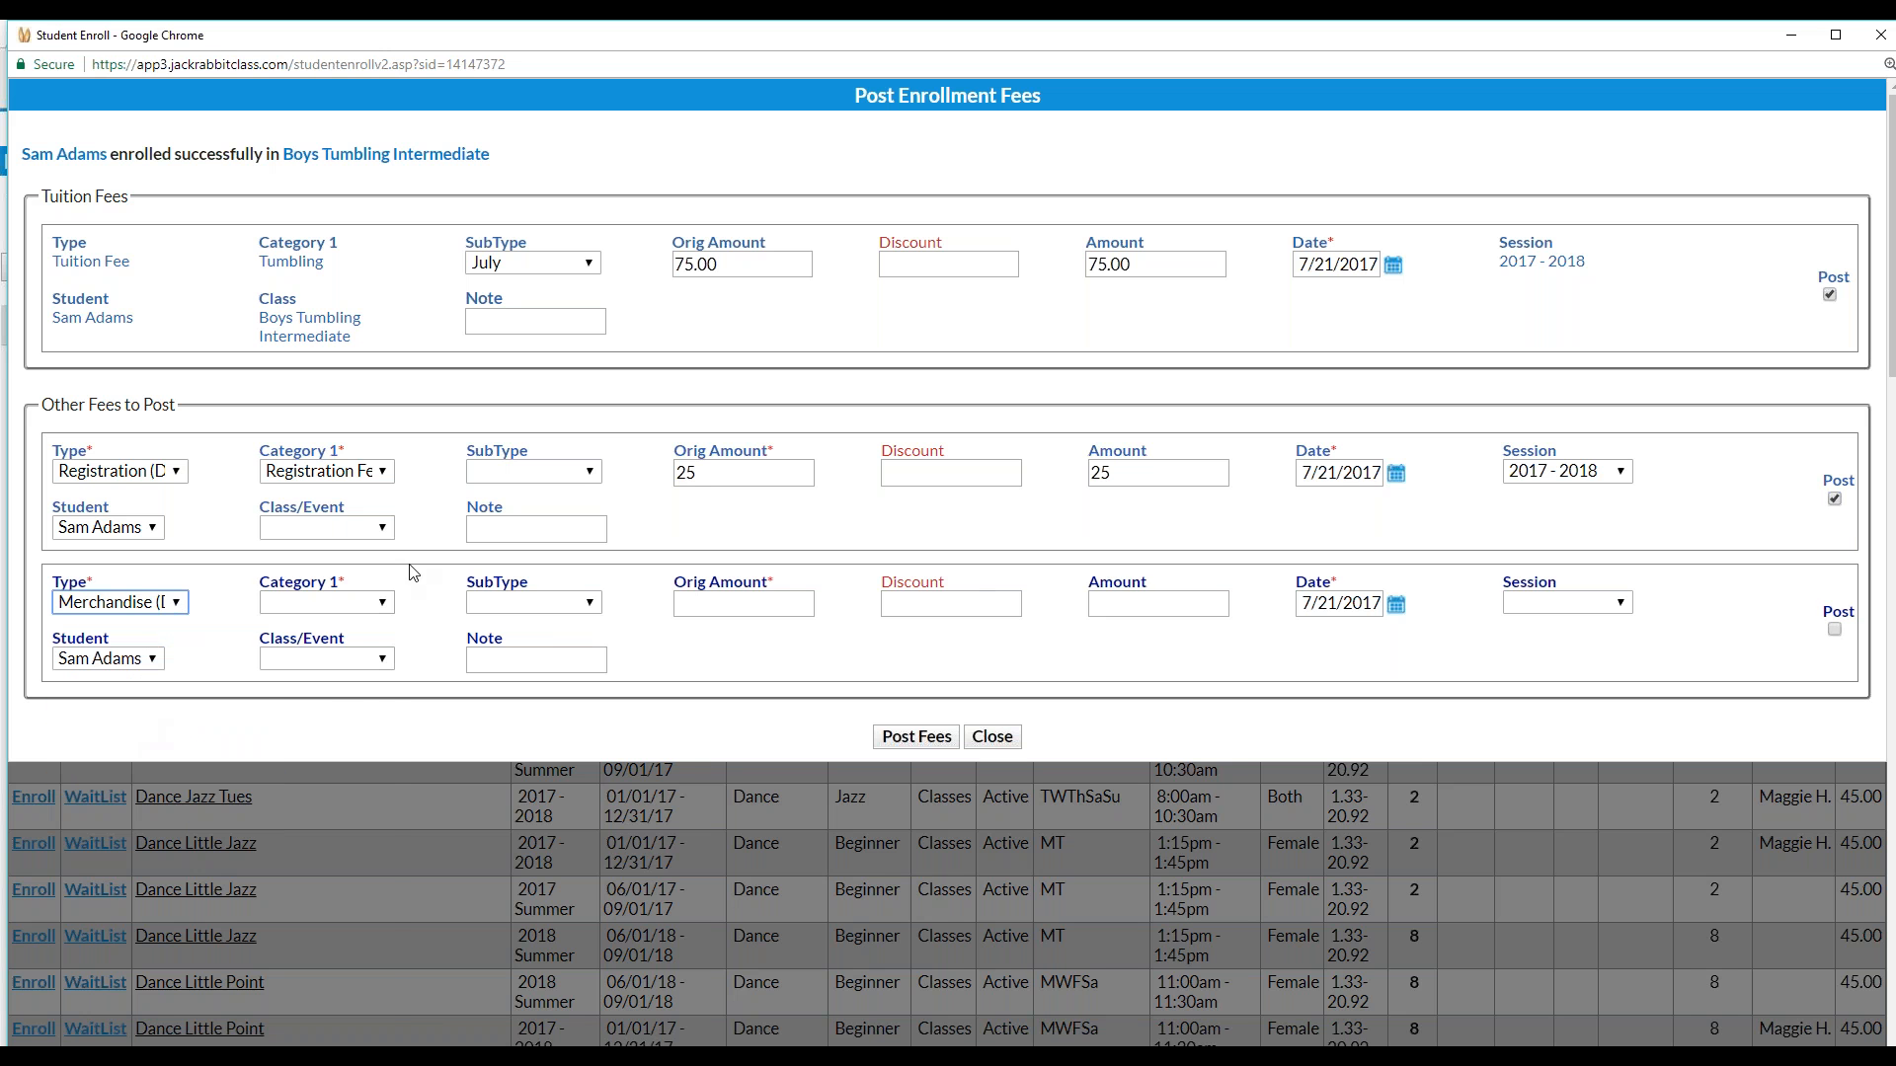
{"action": "left_click", "coordinate": [378, 602]}
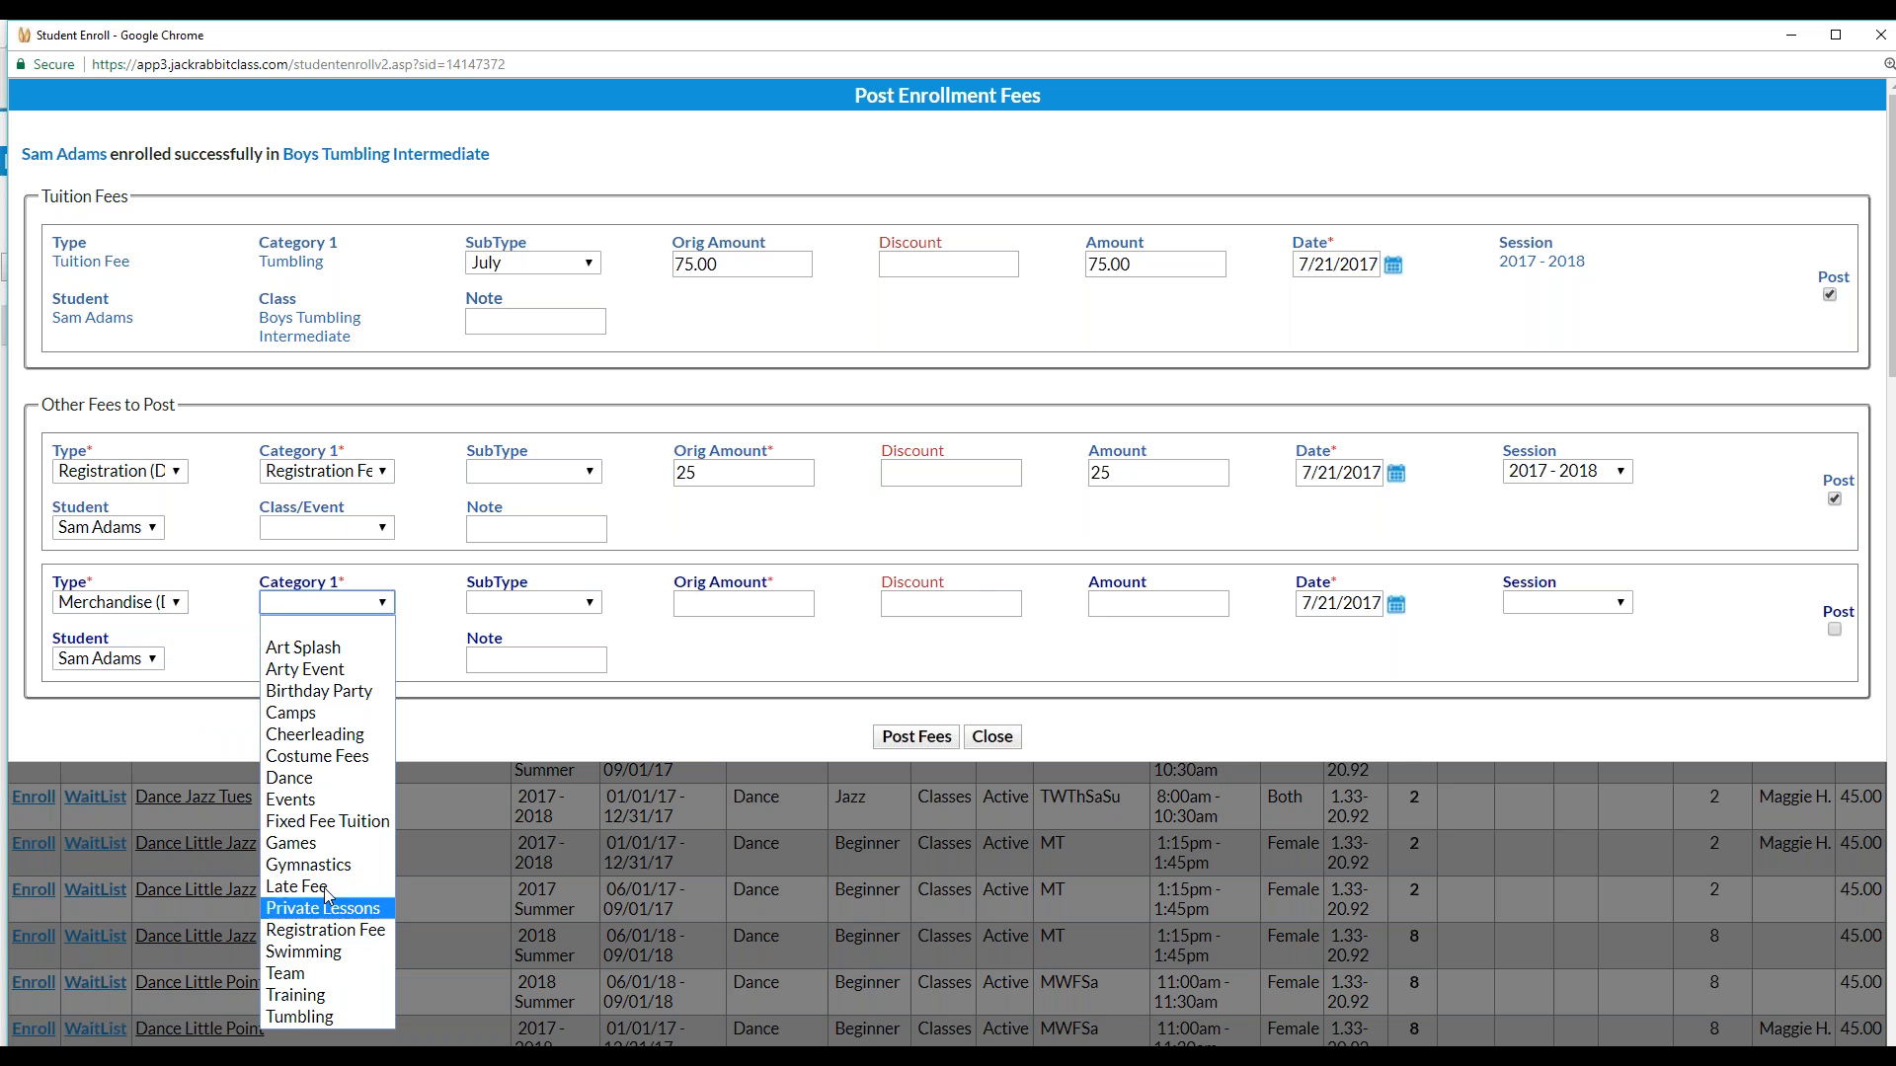
{"action": "left_click", "coordinate": [285, 975]}
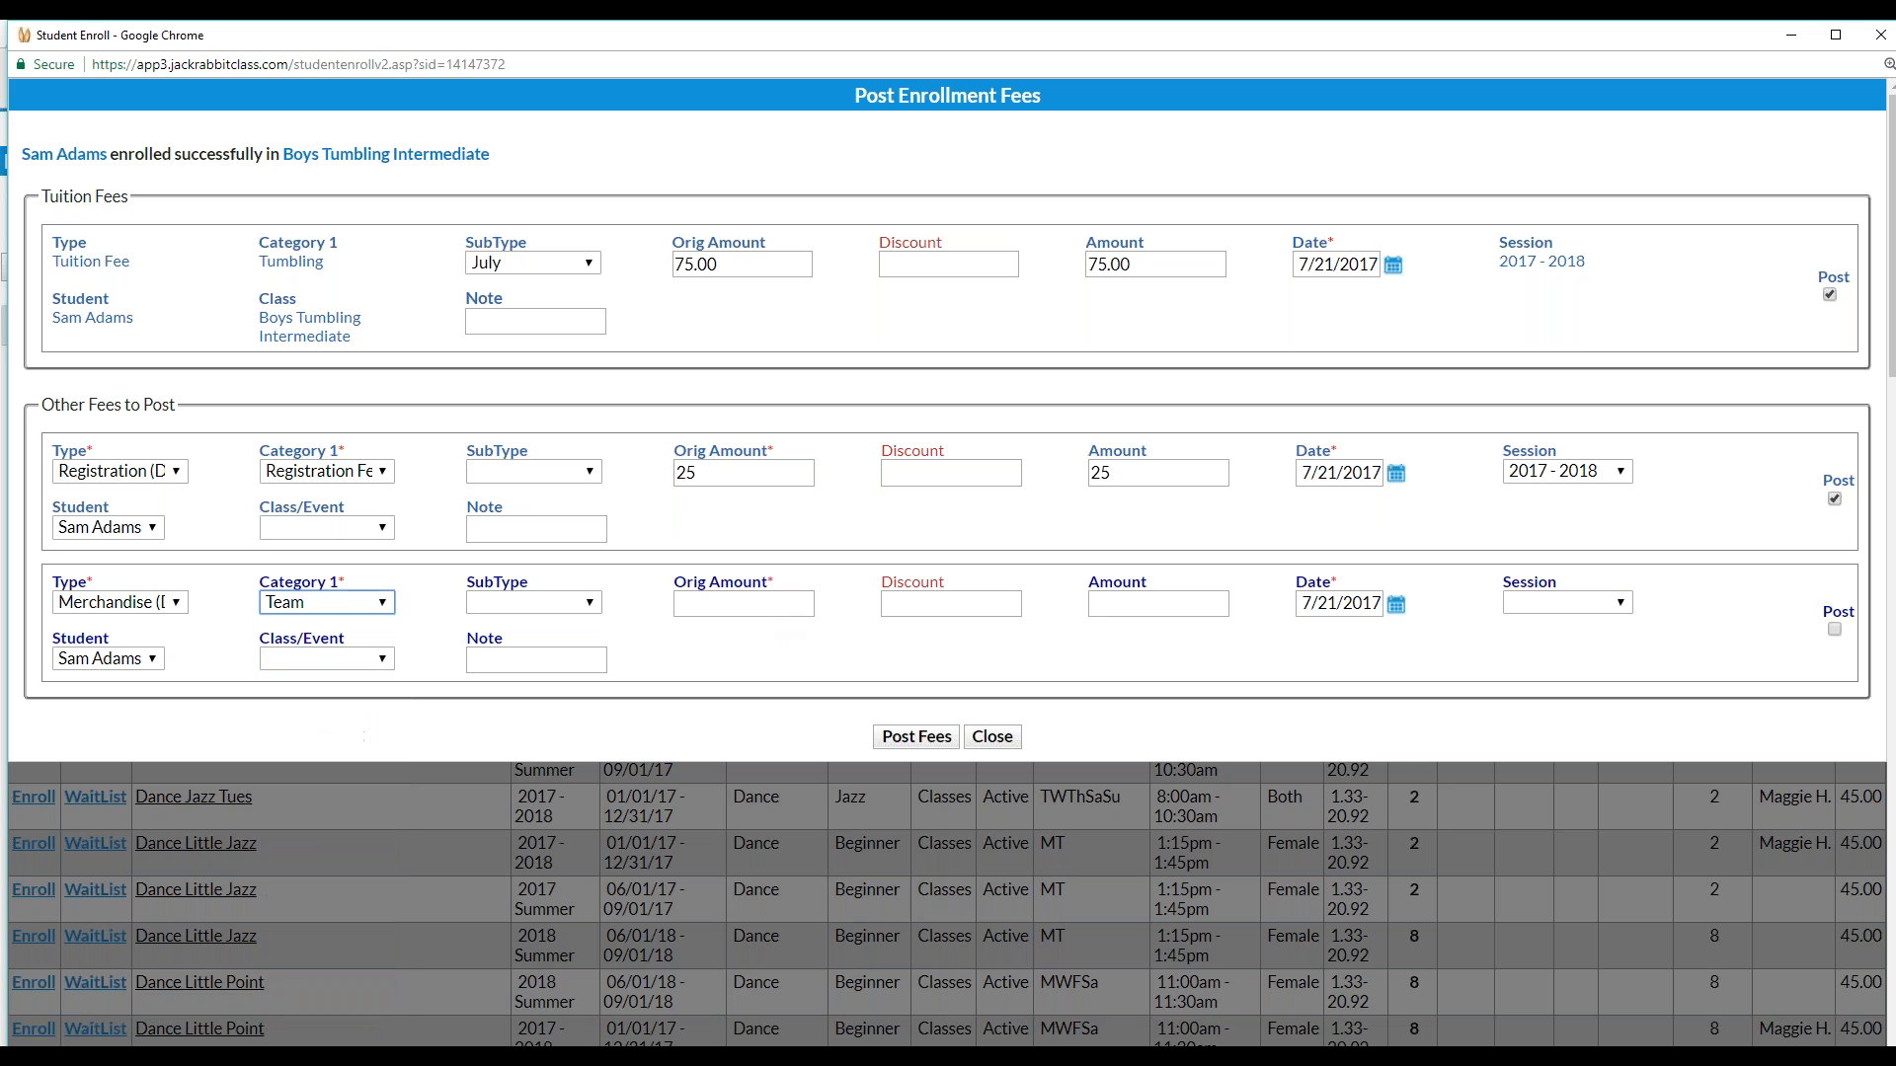
{"action": "left_click", "coordinate": [719, 608]}
{"action": "type", "text": "10.00"}
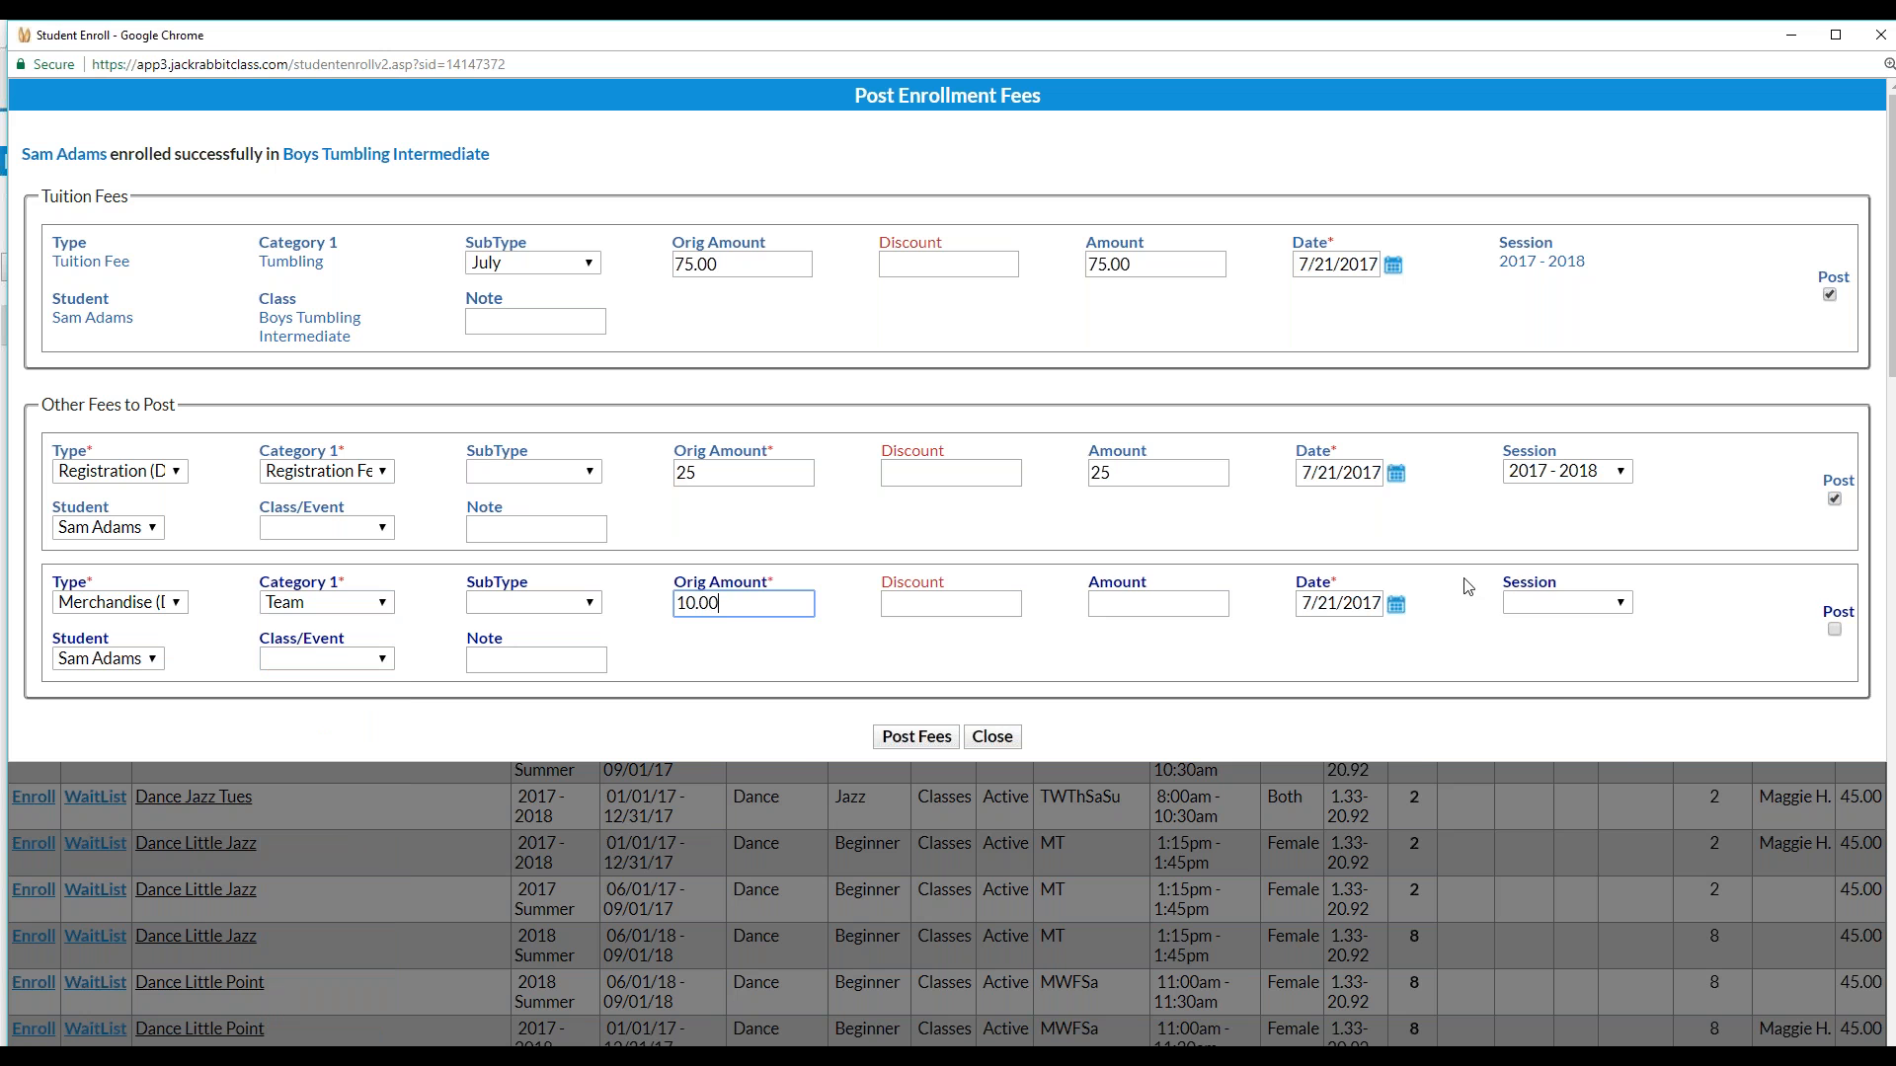
Tie the merchandise fee to 2017 - 2018 and Boys Tumbling Intermediate, note 'Class T-Shirt', and post all fees
{"action": "left_click", "coordinate": [1617, 604]}
{"action": "left_click", "coordinate": [1554, 734]}
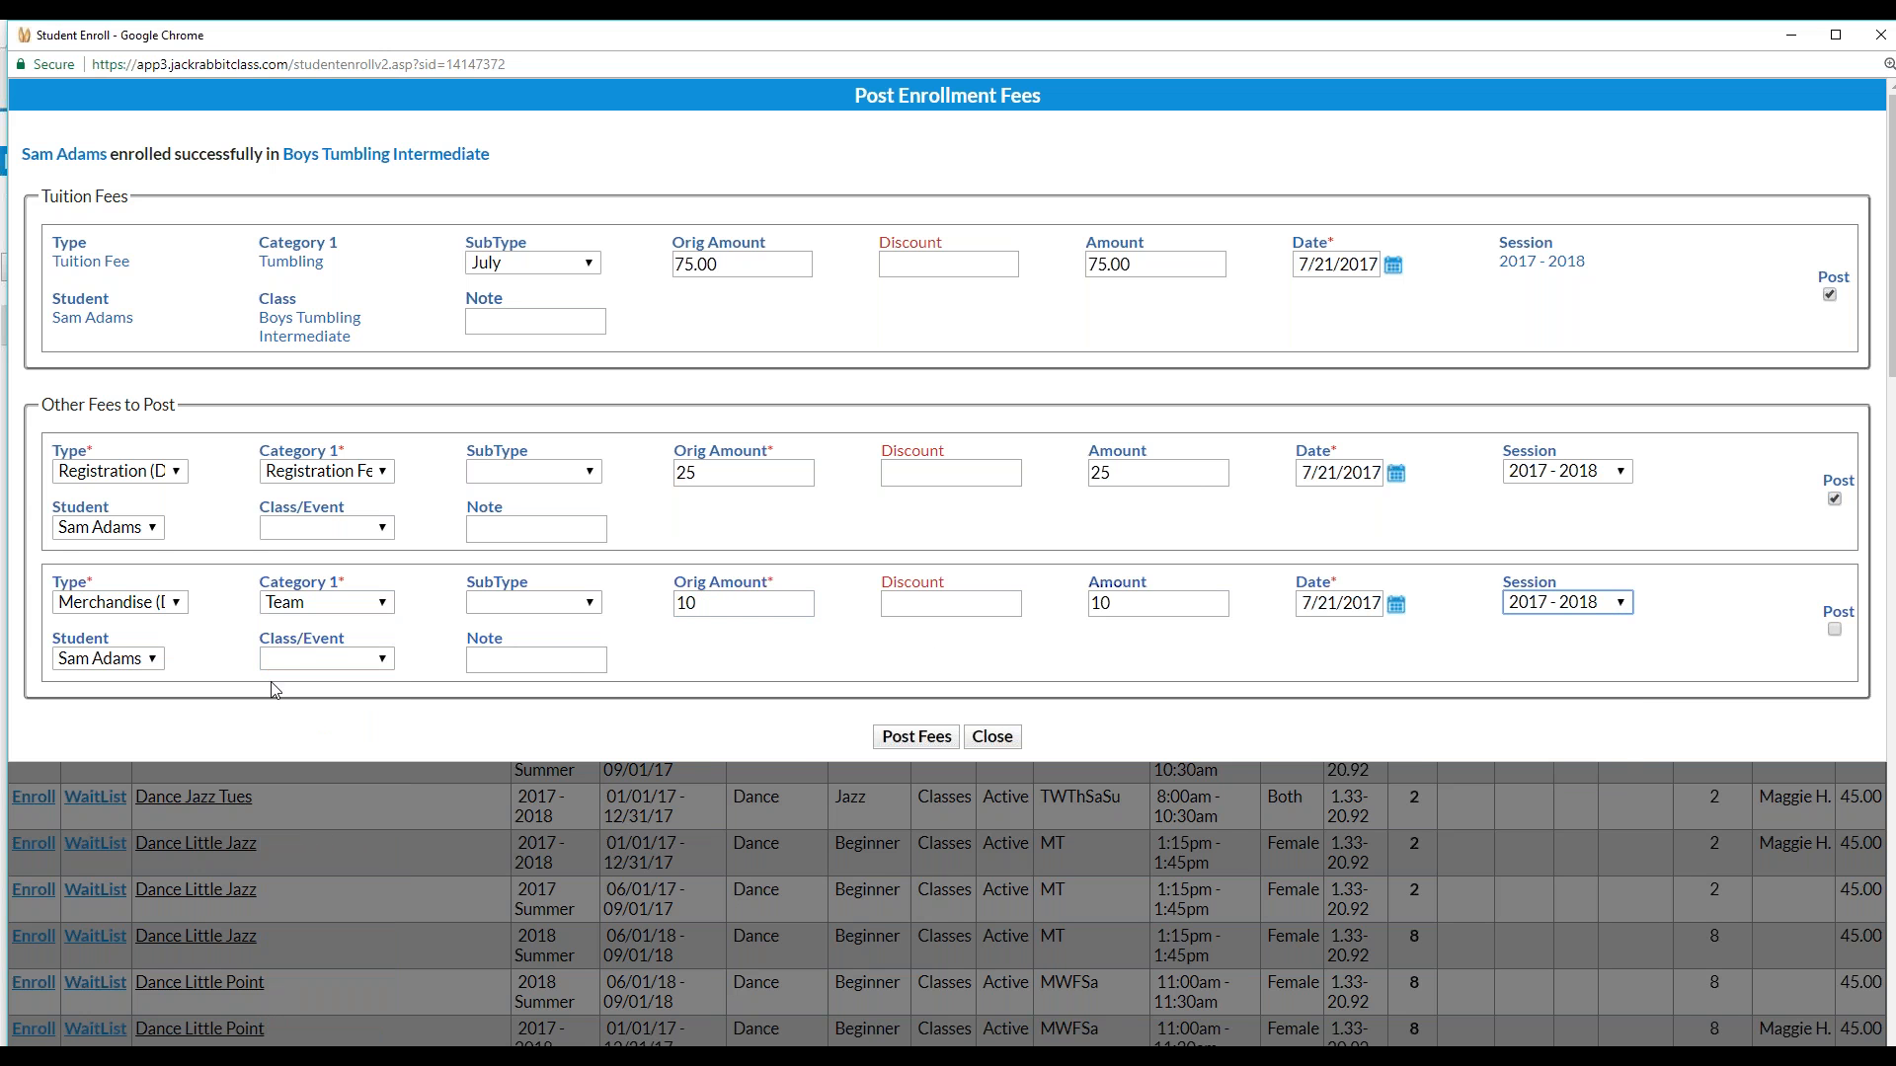
{"action": "left_click", "coordinate": [320, 660]}
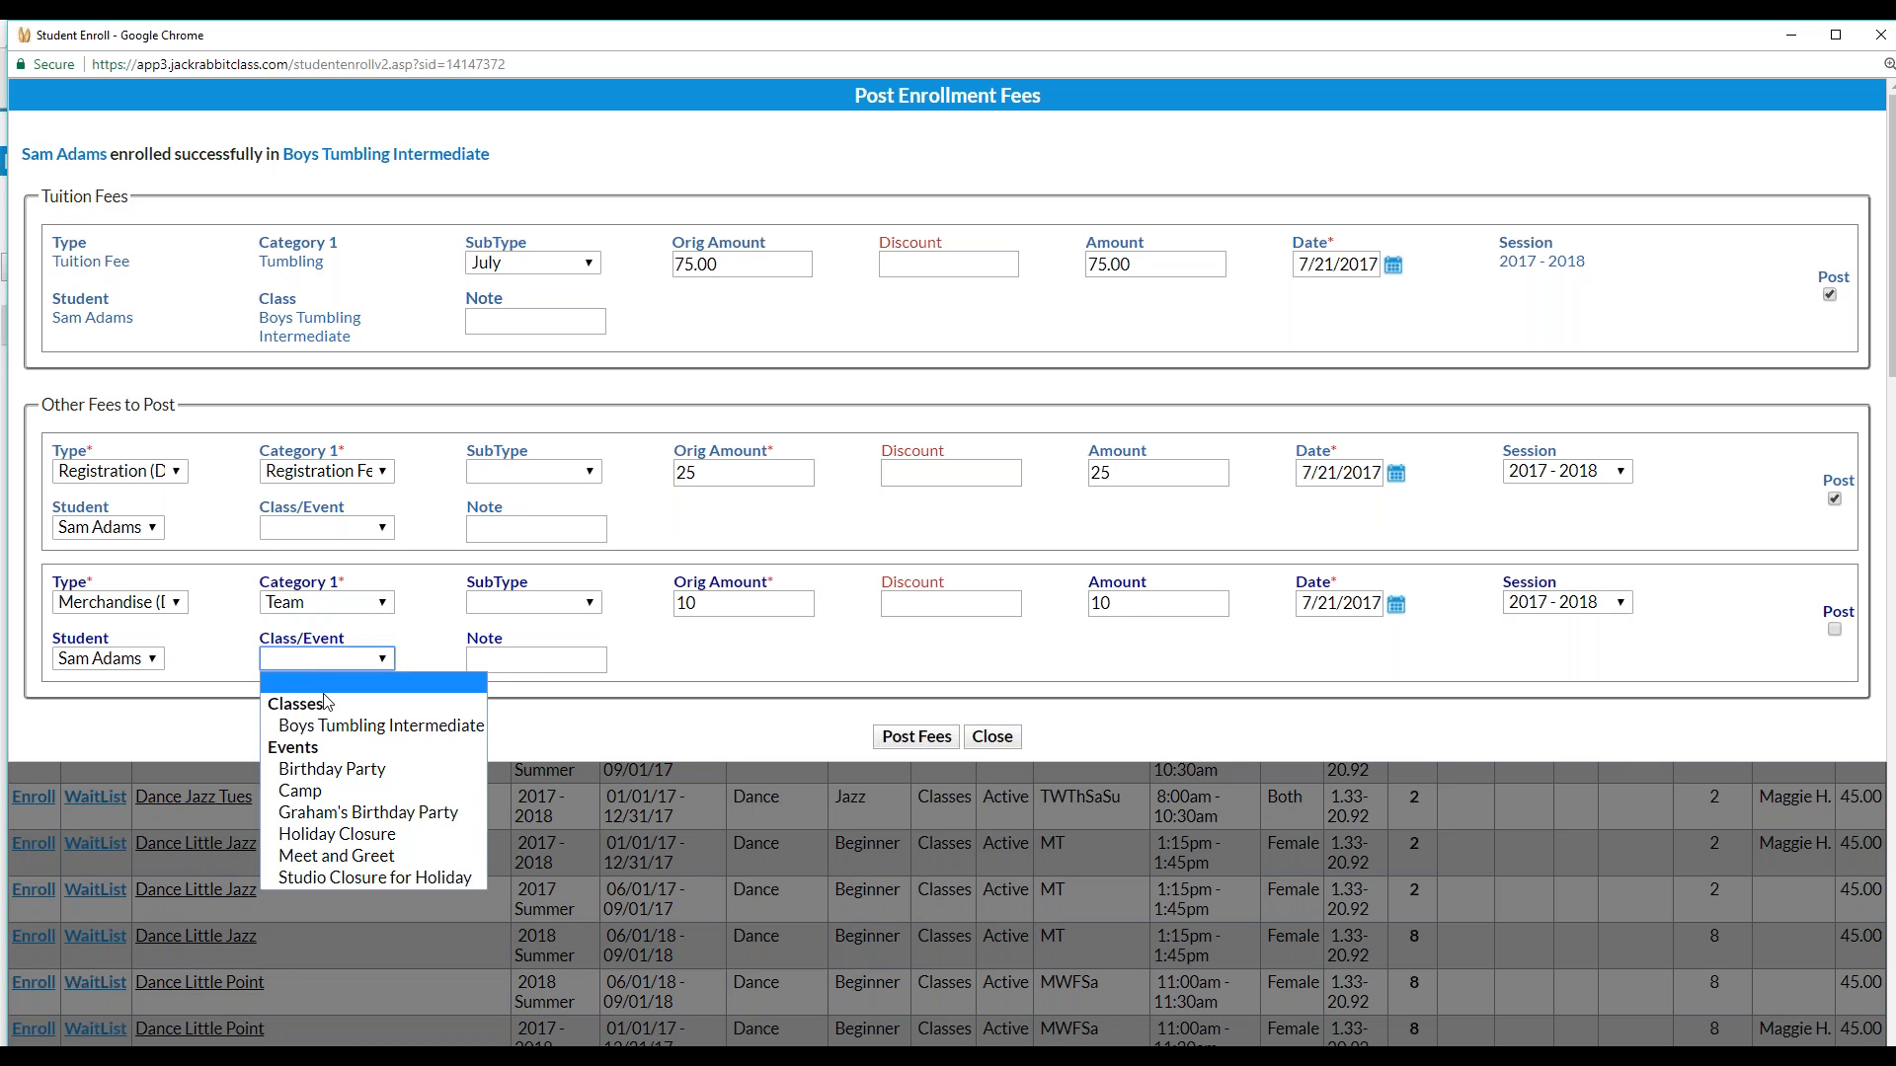
{"action": "left_click", "coordinate": [360, 727]}
{"action": "left_click", "coordinate": [518, 662]}
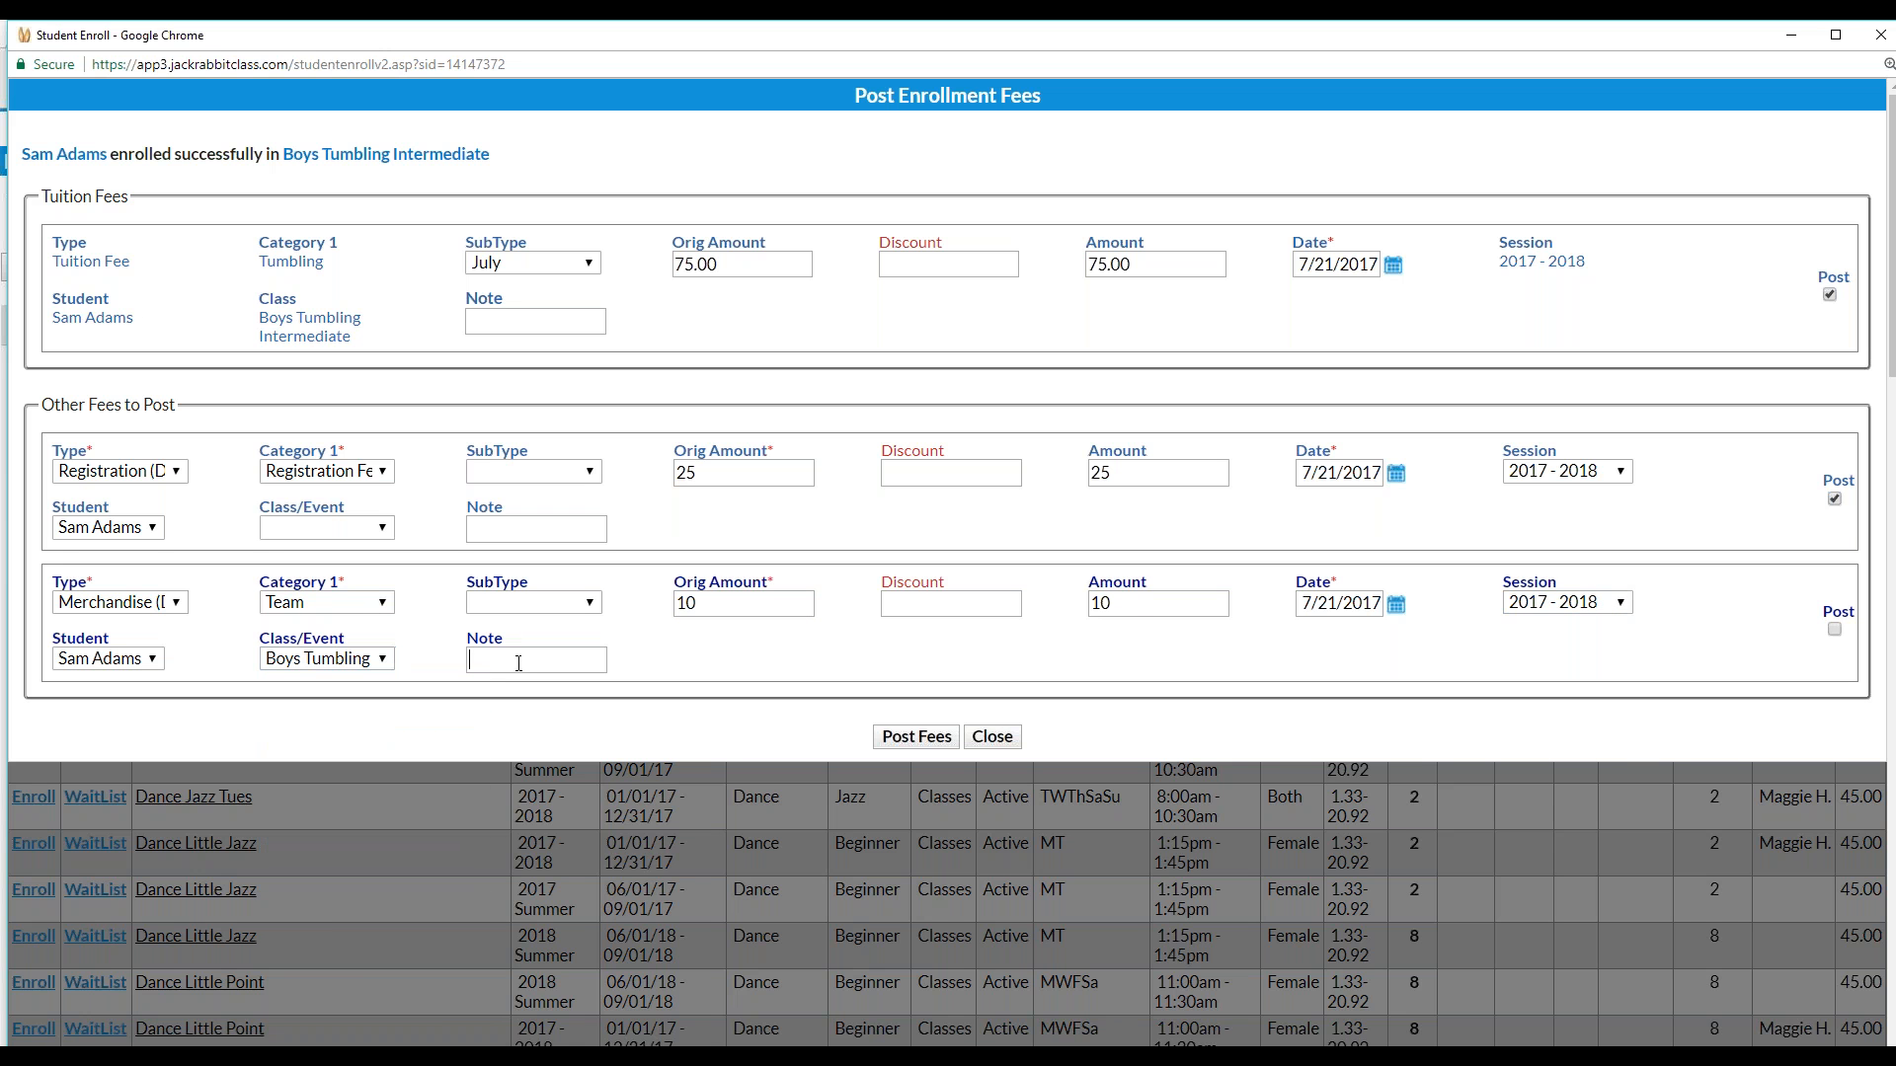
{"action": "type", "text": "Class T-Shirt"}
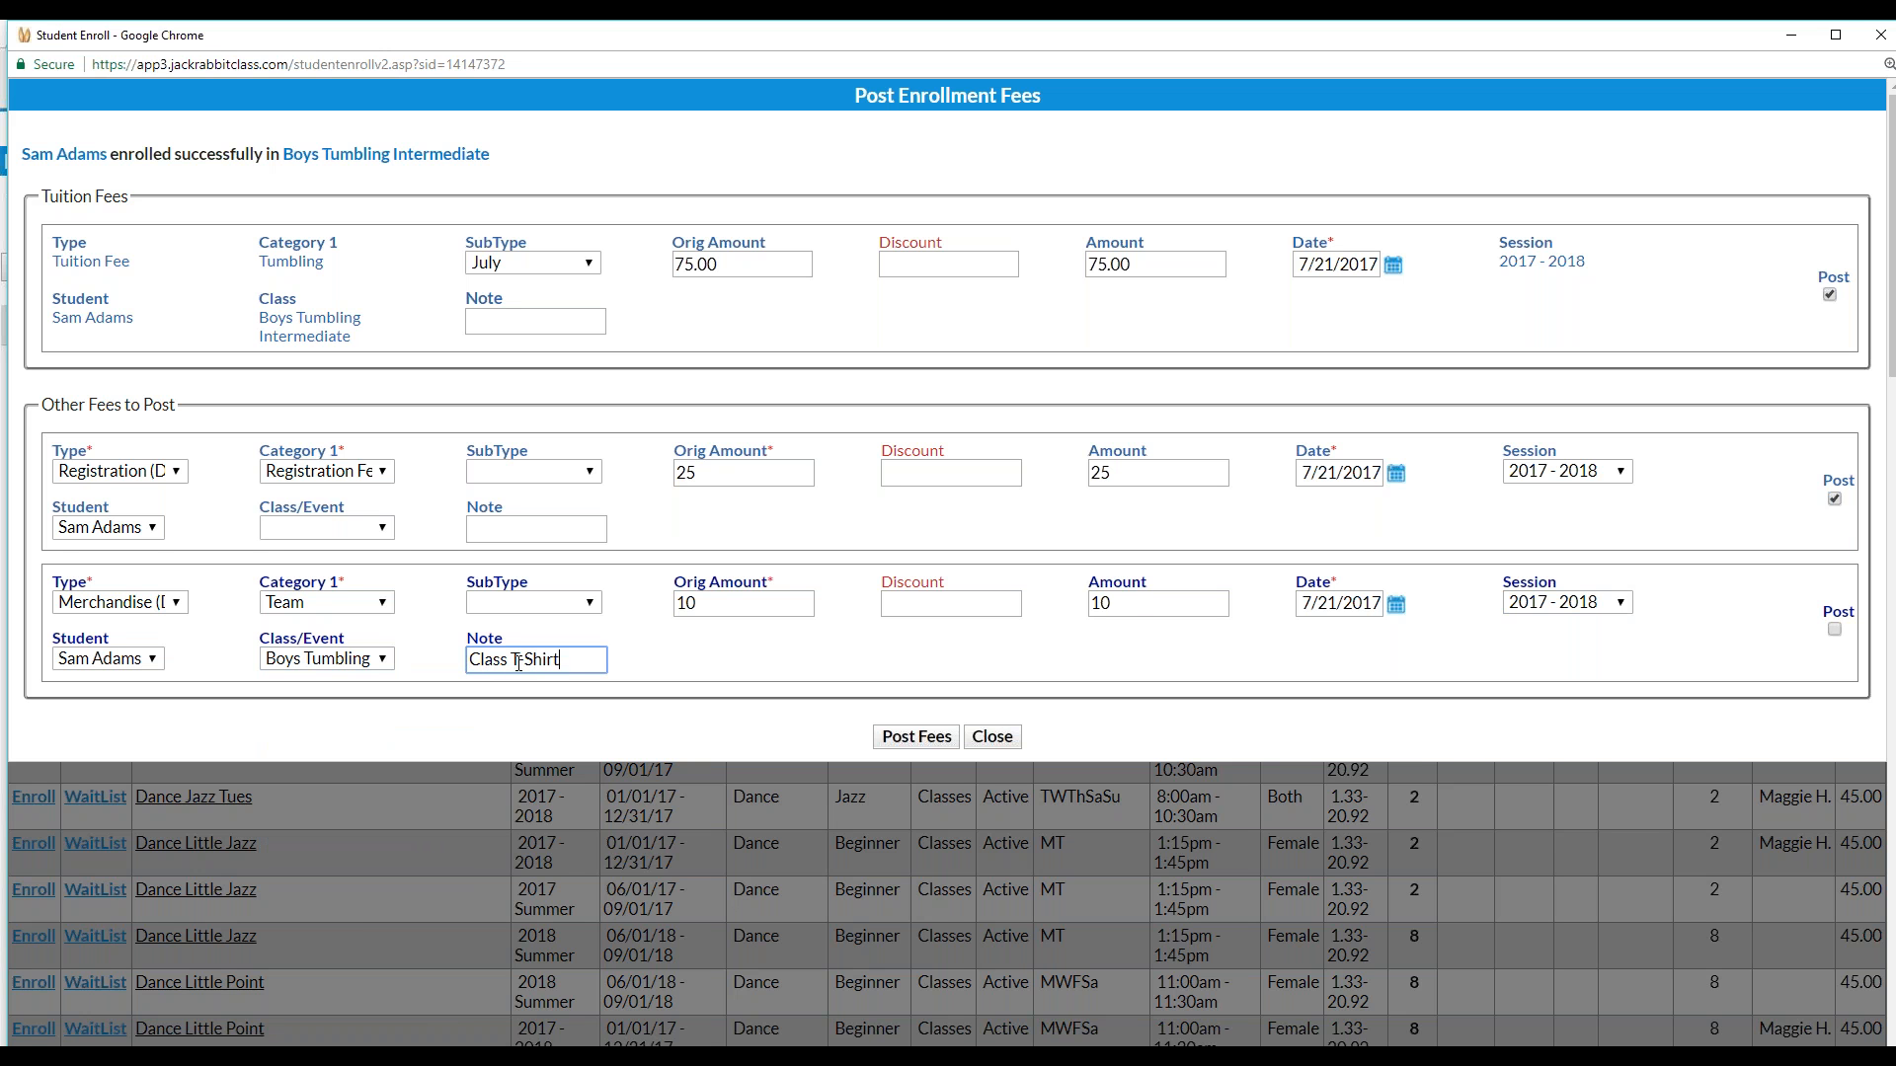
{"action": "left_click", "coordinate": [1834, 630]}
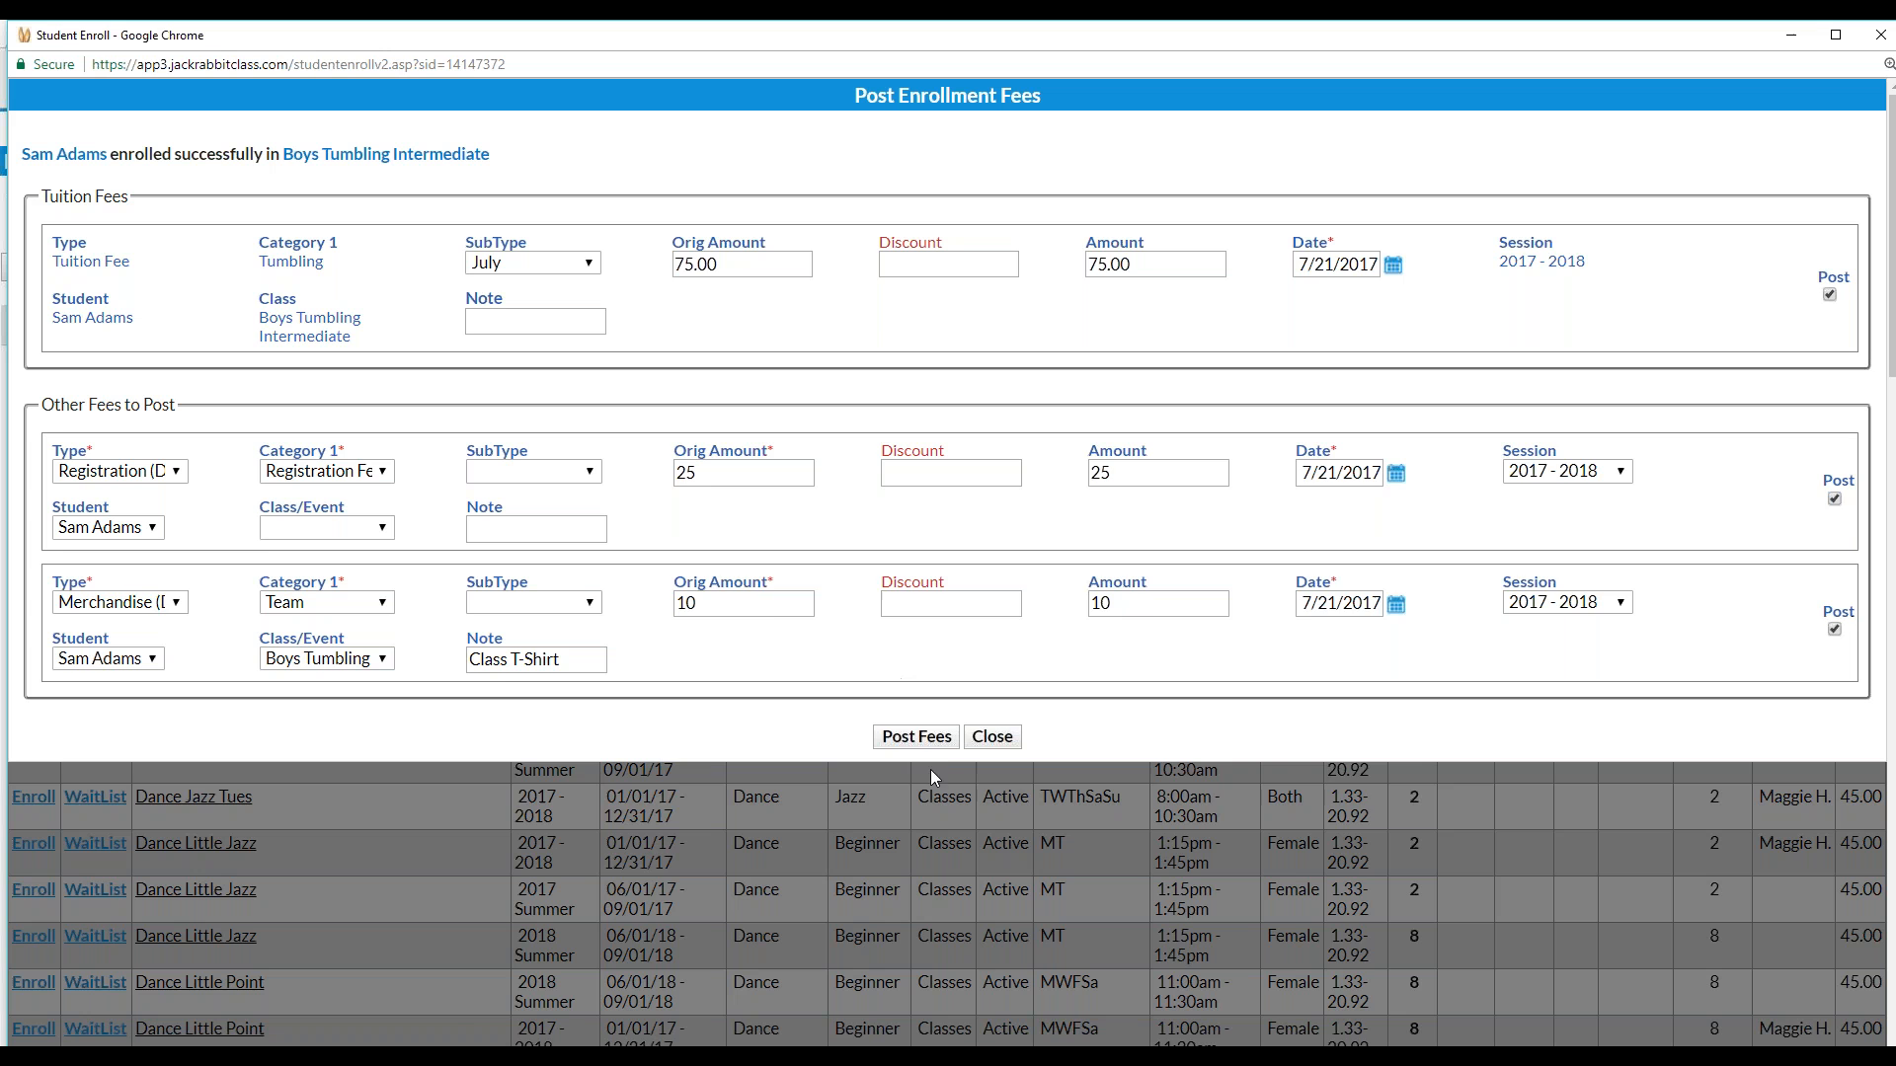
{"action": "left_click", "coordinate": [928, 744]}
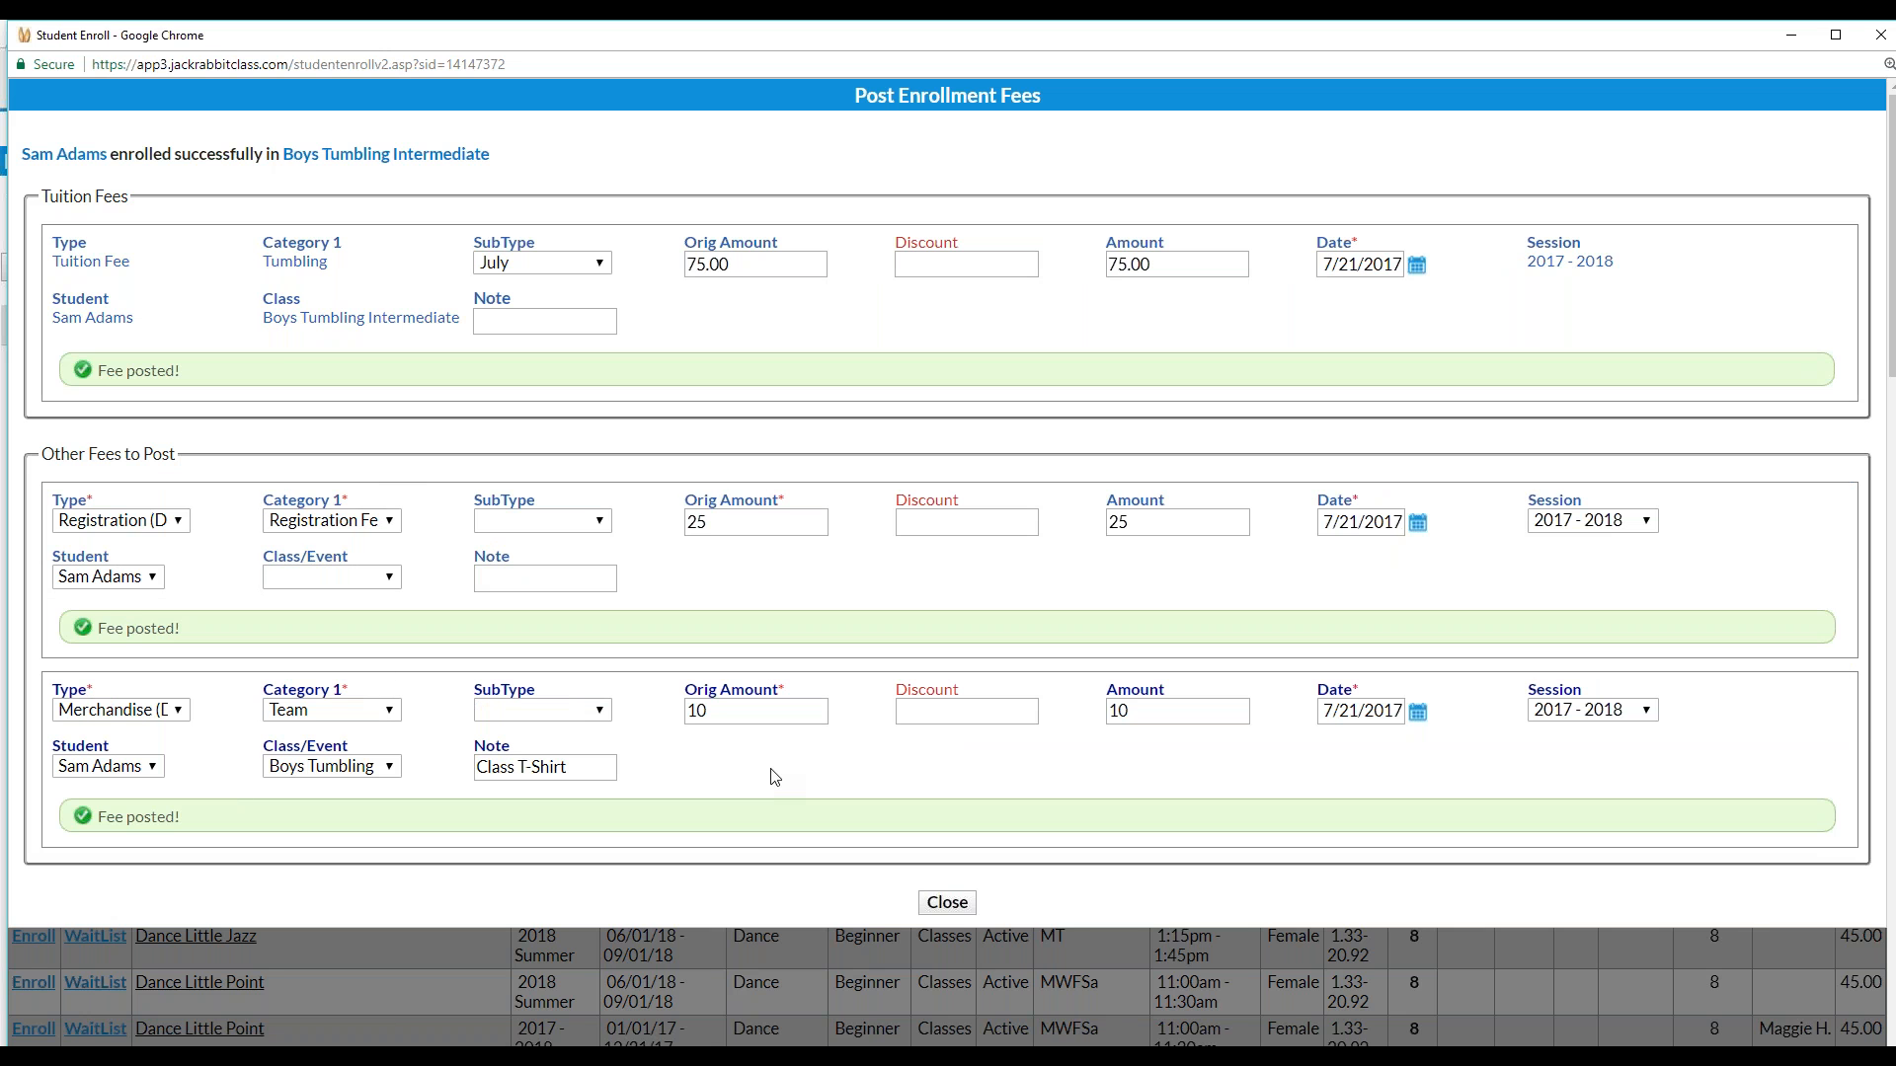
Close the posted fees and enrollment windows and review the family's transactions, balance 456.36
{"action": "left_click", "coordinate": [949, 905]}
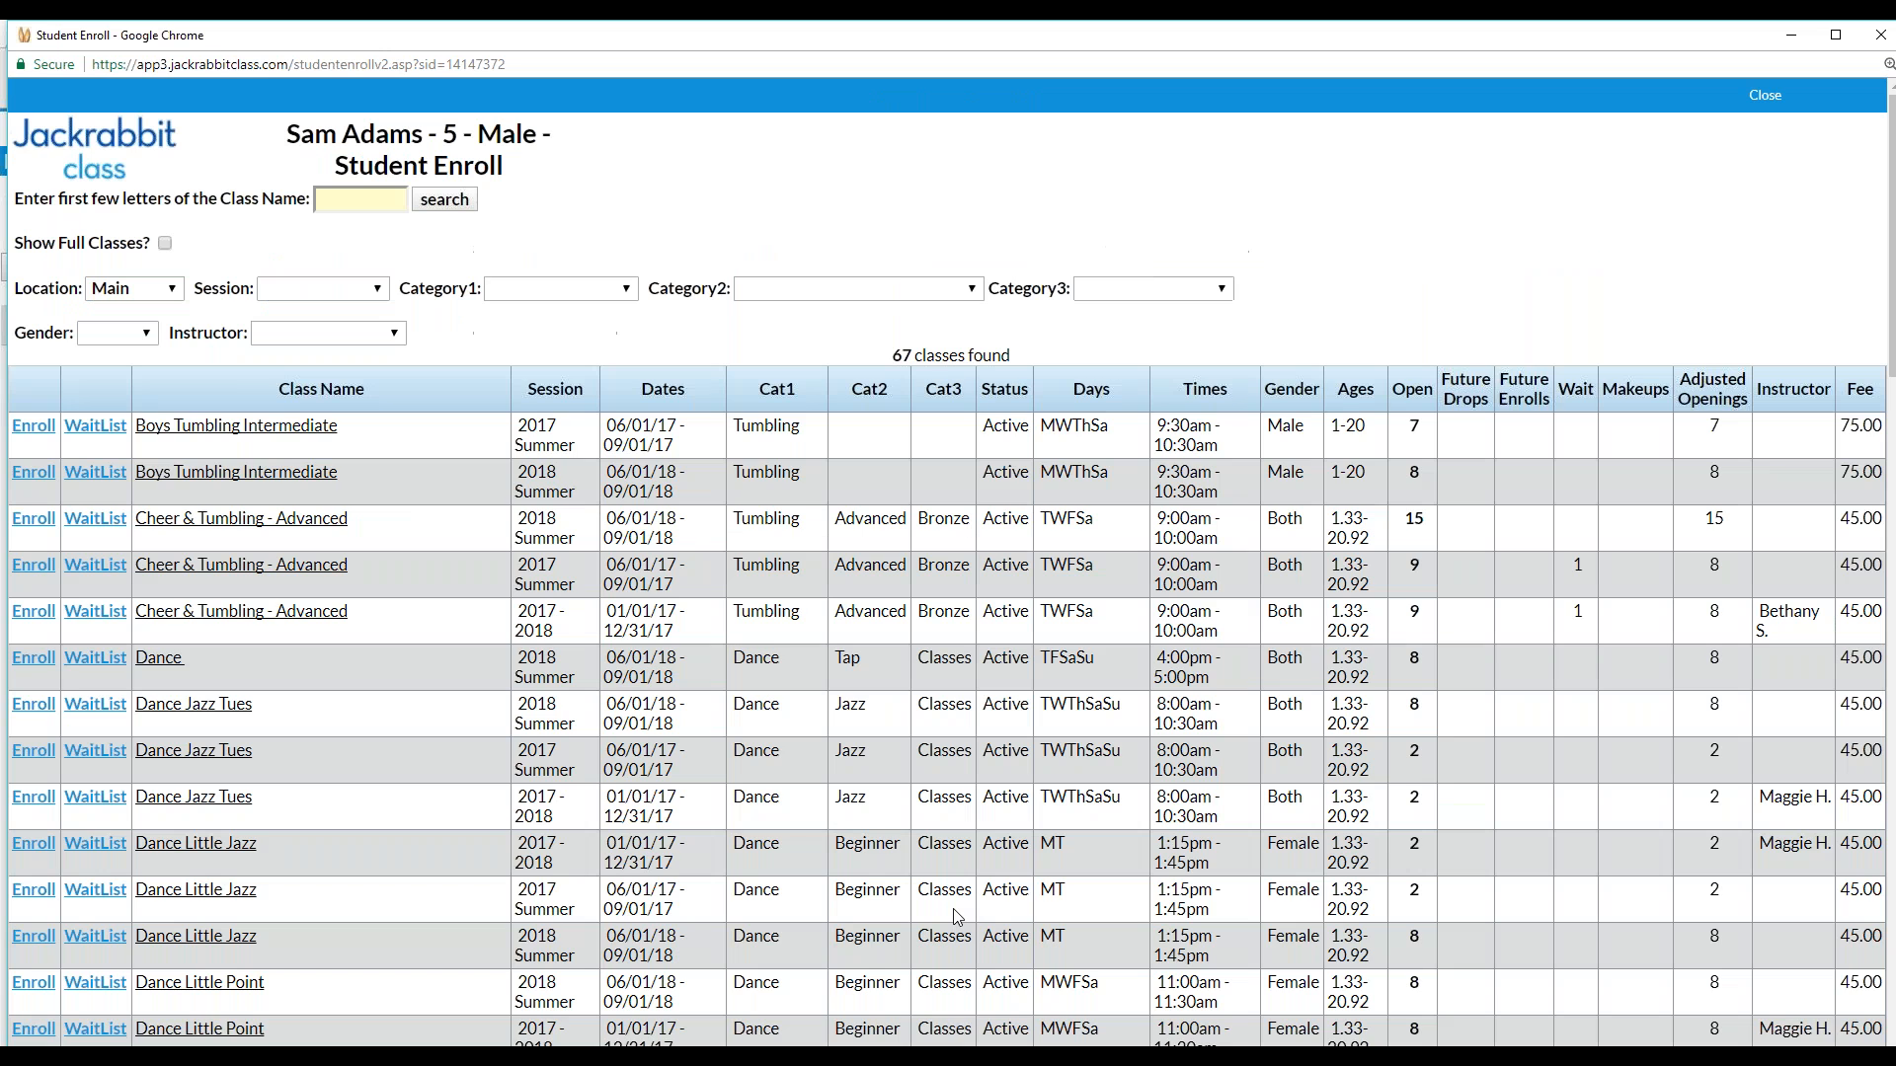
{"action": "left_click", "coordinate": [1765, 94]}
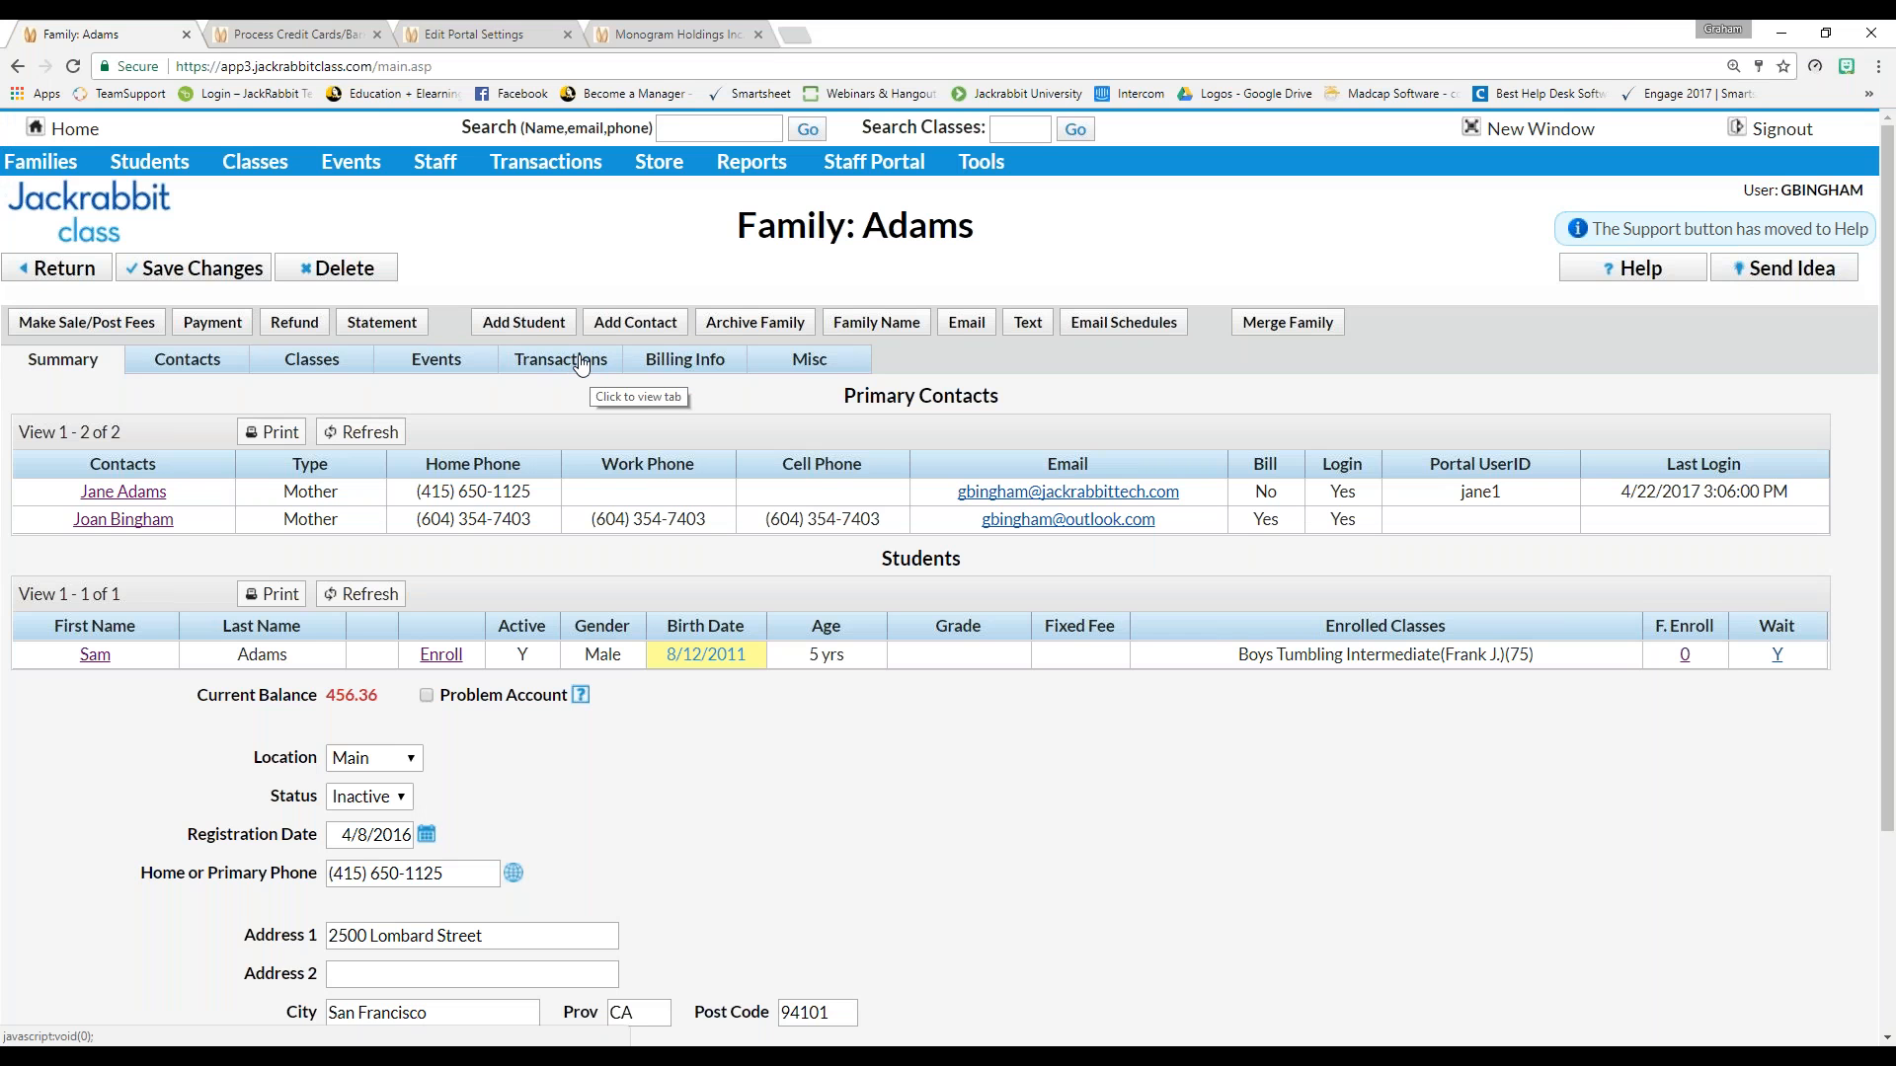
{"action": "left_click", "coordinate": [580, 365]}
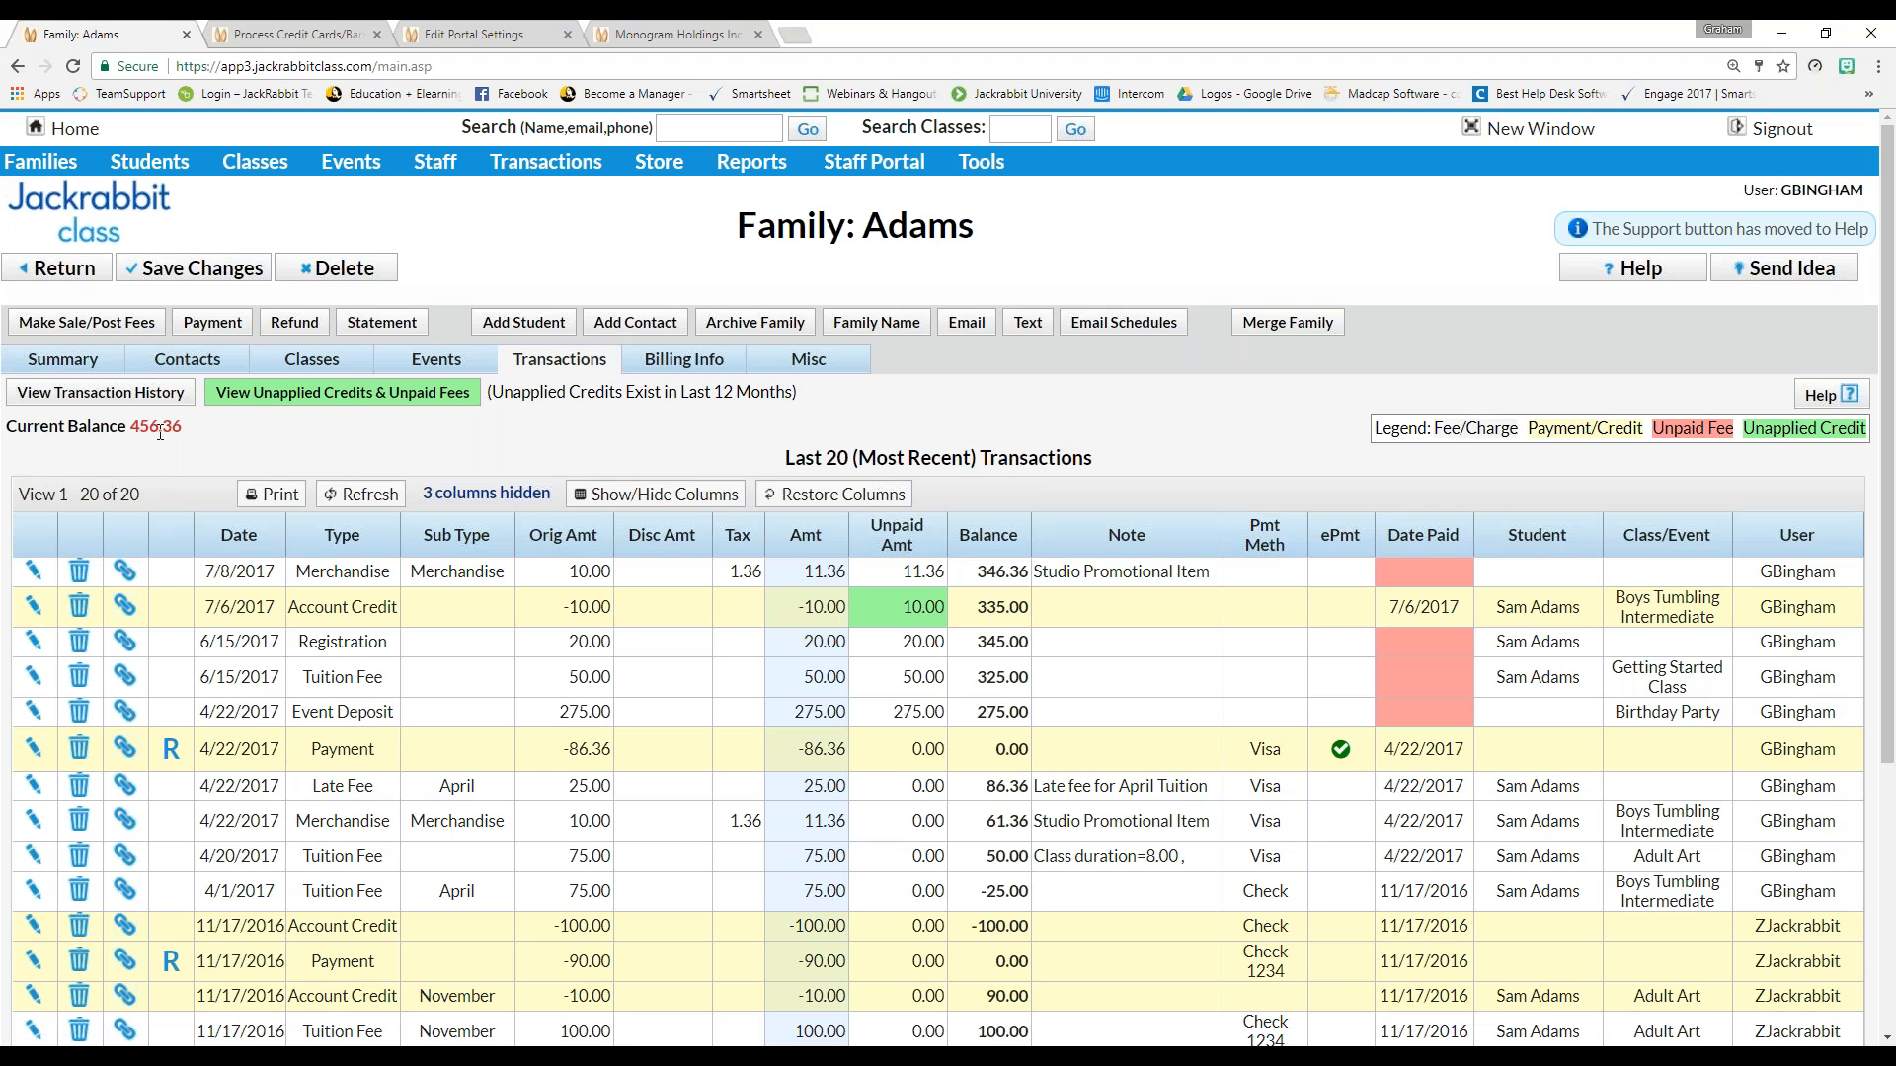
{"action": "left_click_drag", "start_coordinate": [130, 427], "coordinate": [188, 433]}
{"action": "left_click", "coordinate": [415, 440]}
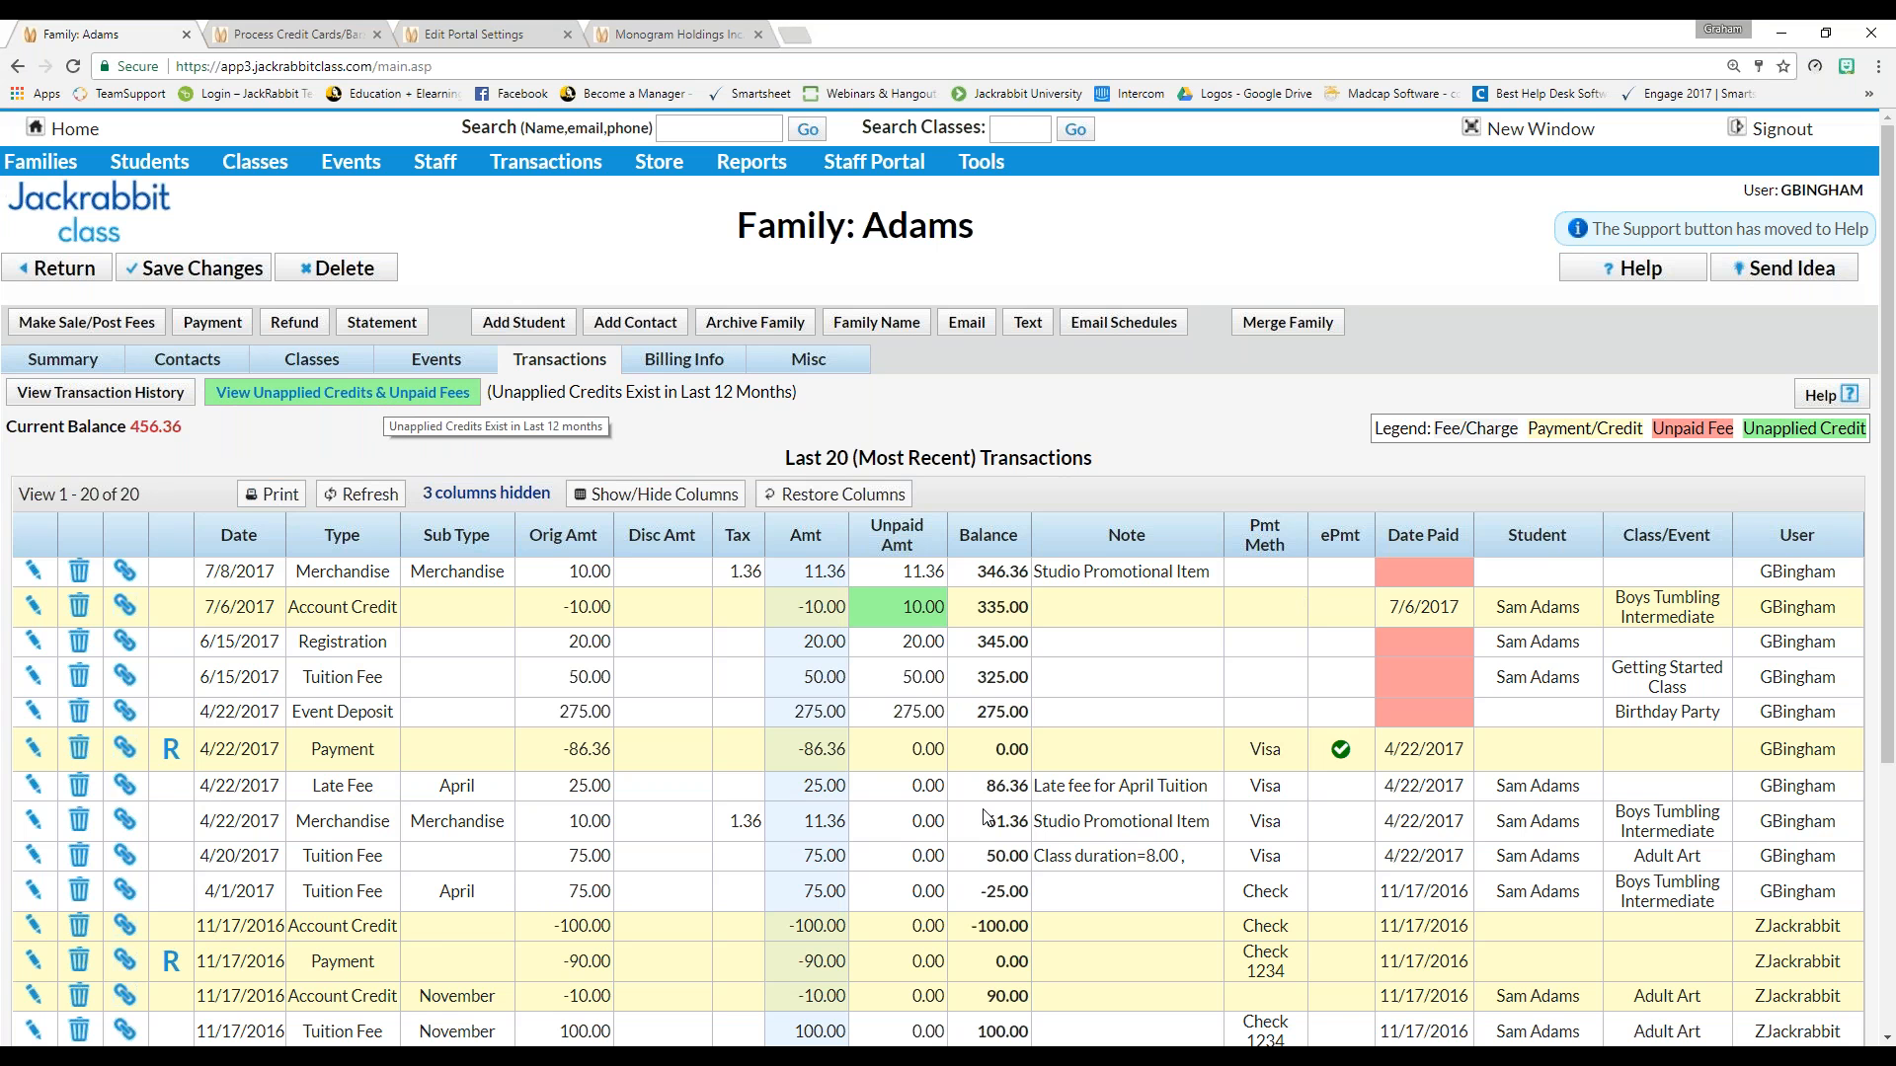
{"action": "scroll", "coordinate": [1106, 617], "scroll_direction": "down", "scroll_amount": 1}
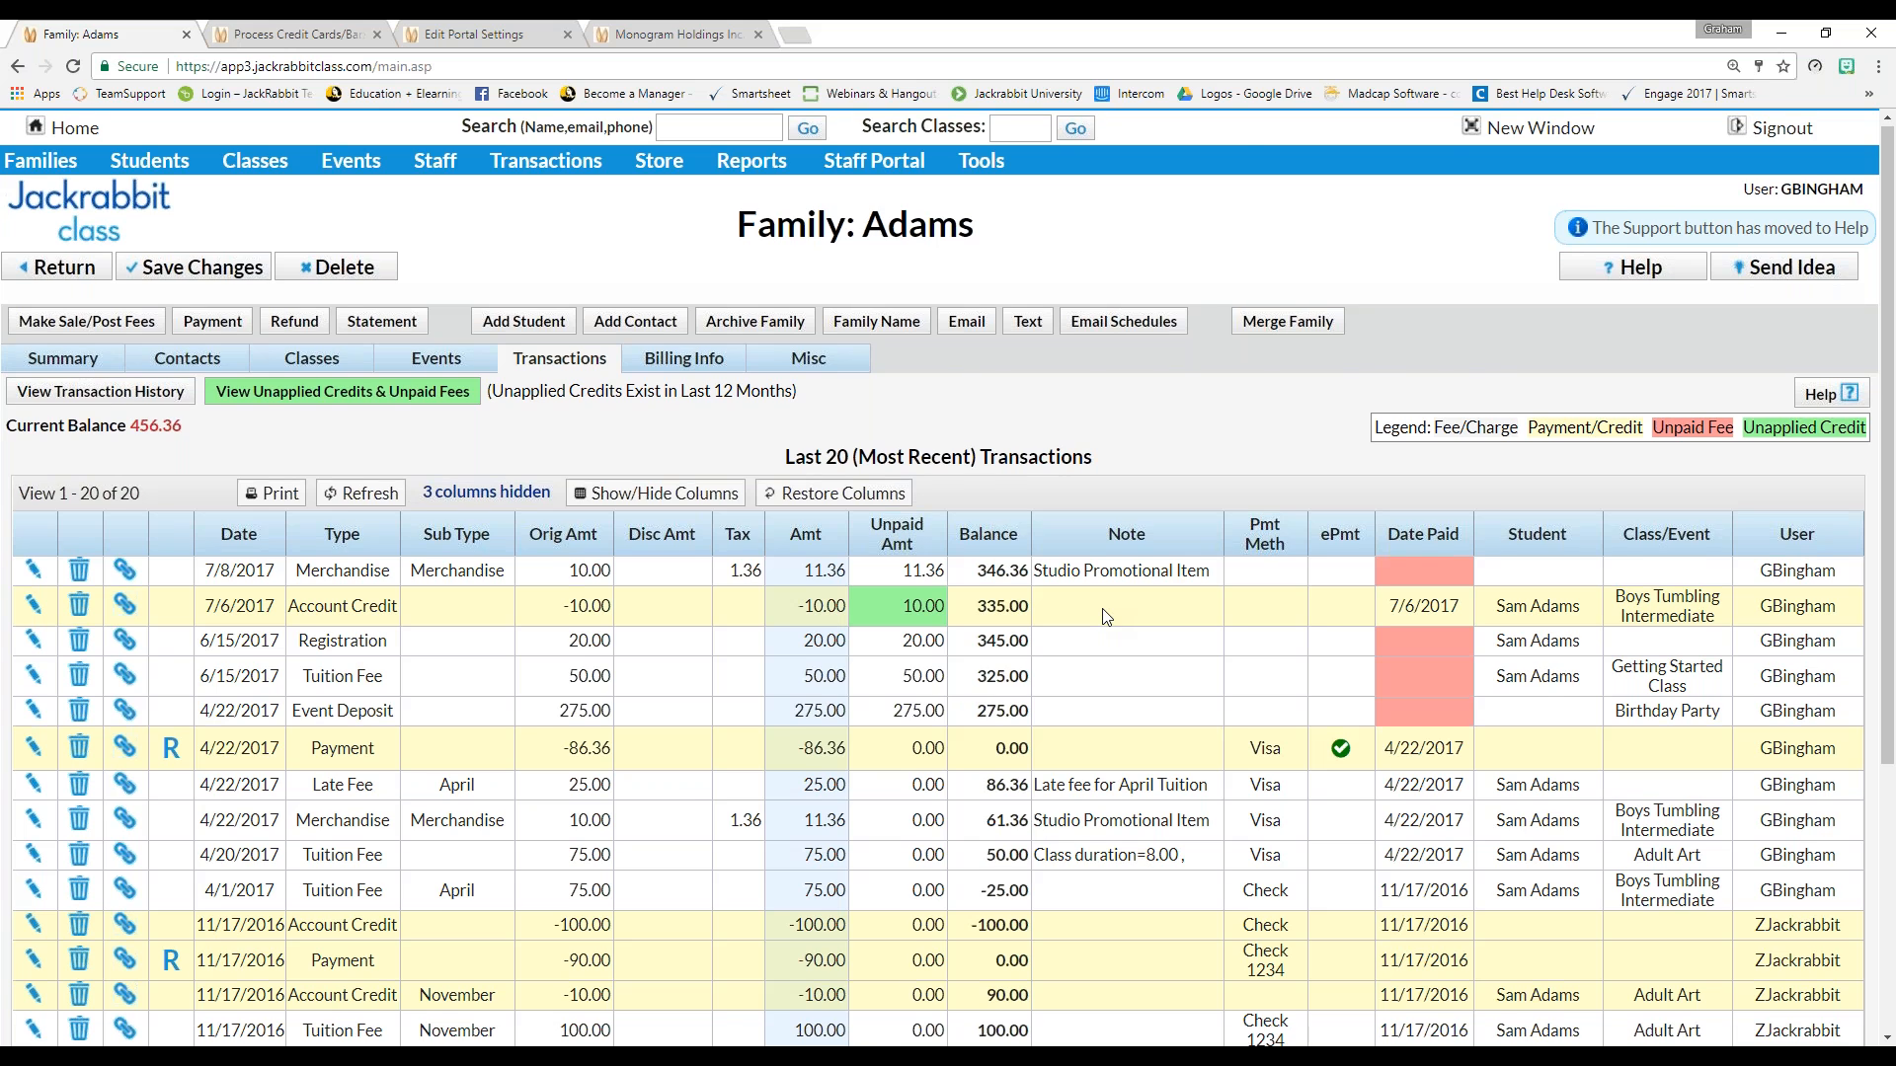
{"action": "scroll", "coordinate": [1106, 617], "scroll_direction": "down", "scroll_amount": 4}
{"action": "scroll", "coordinate": [1106, 617], "scroll_direction": "up", "scroll_amount": 2}
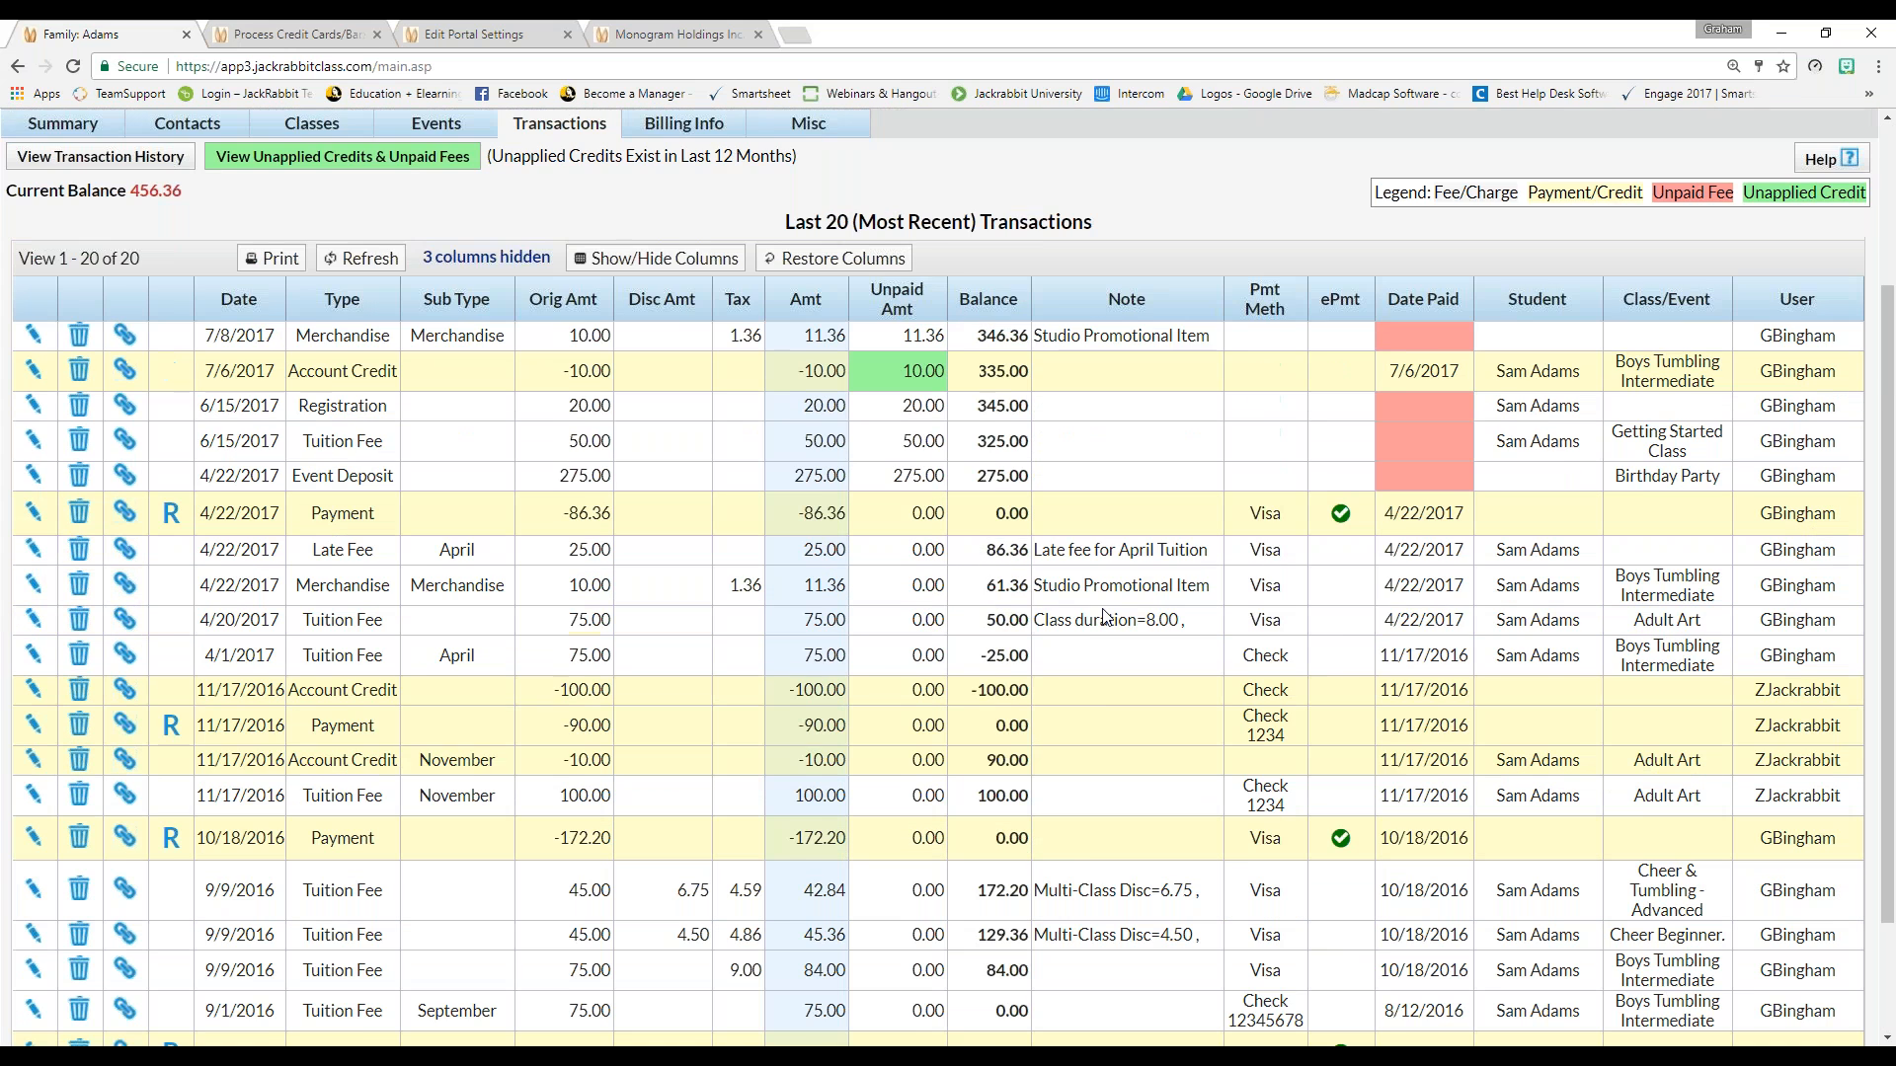
{"action": "scroll", "coordinate": [1106, 617], "scroll_direction": "up", "scroll_amount": 2}
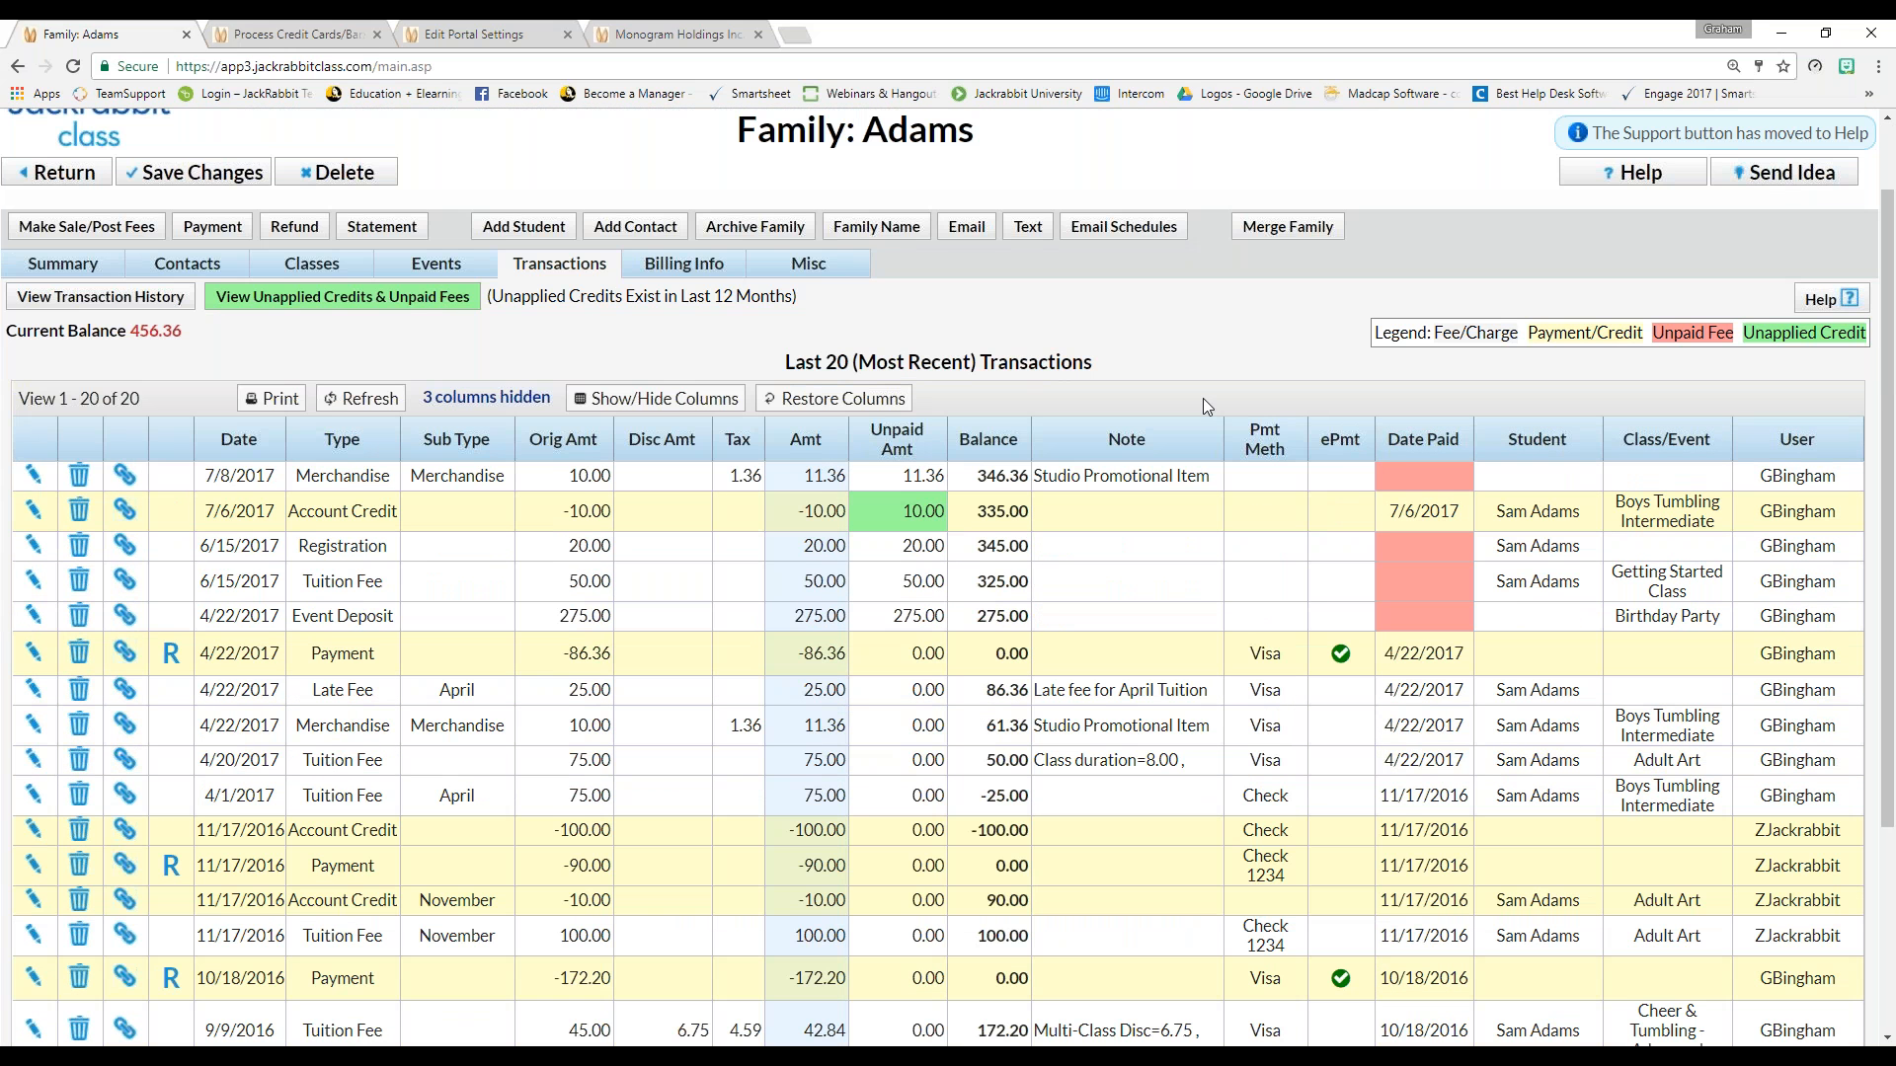
List unapplied credits and unpaid fees and re-apply the 7/6/2017 10.00 account credit
{"action": "left_click", "coordinate": [350, 301]}
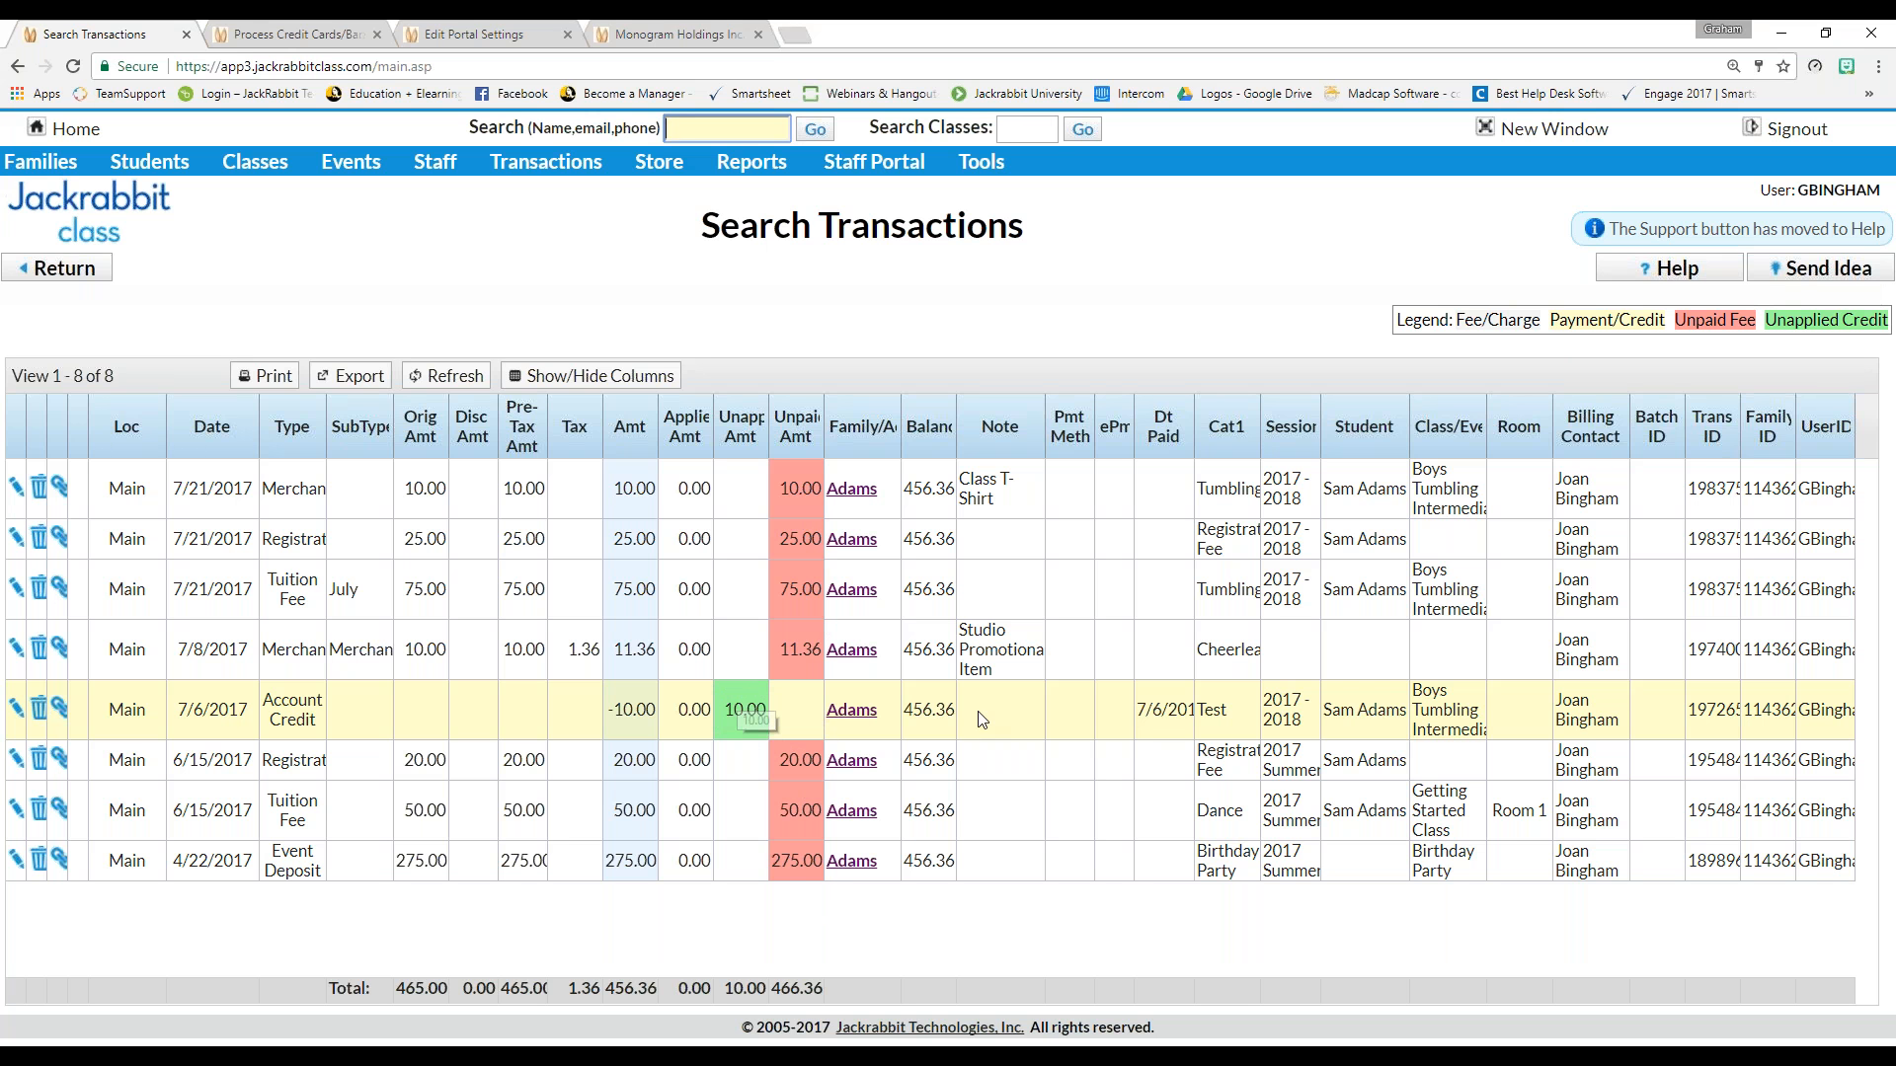
{"action": "left_click", "coordinate": [16, 708]}
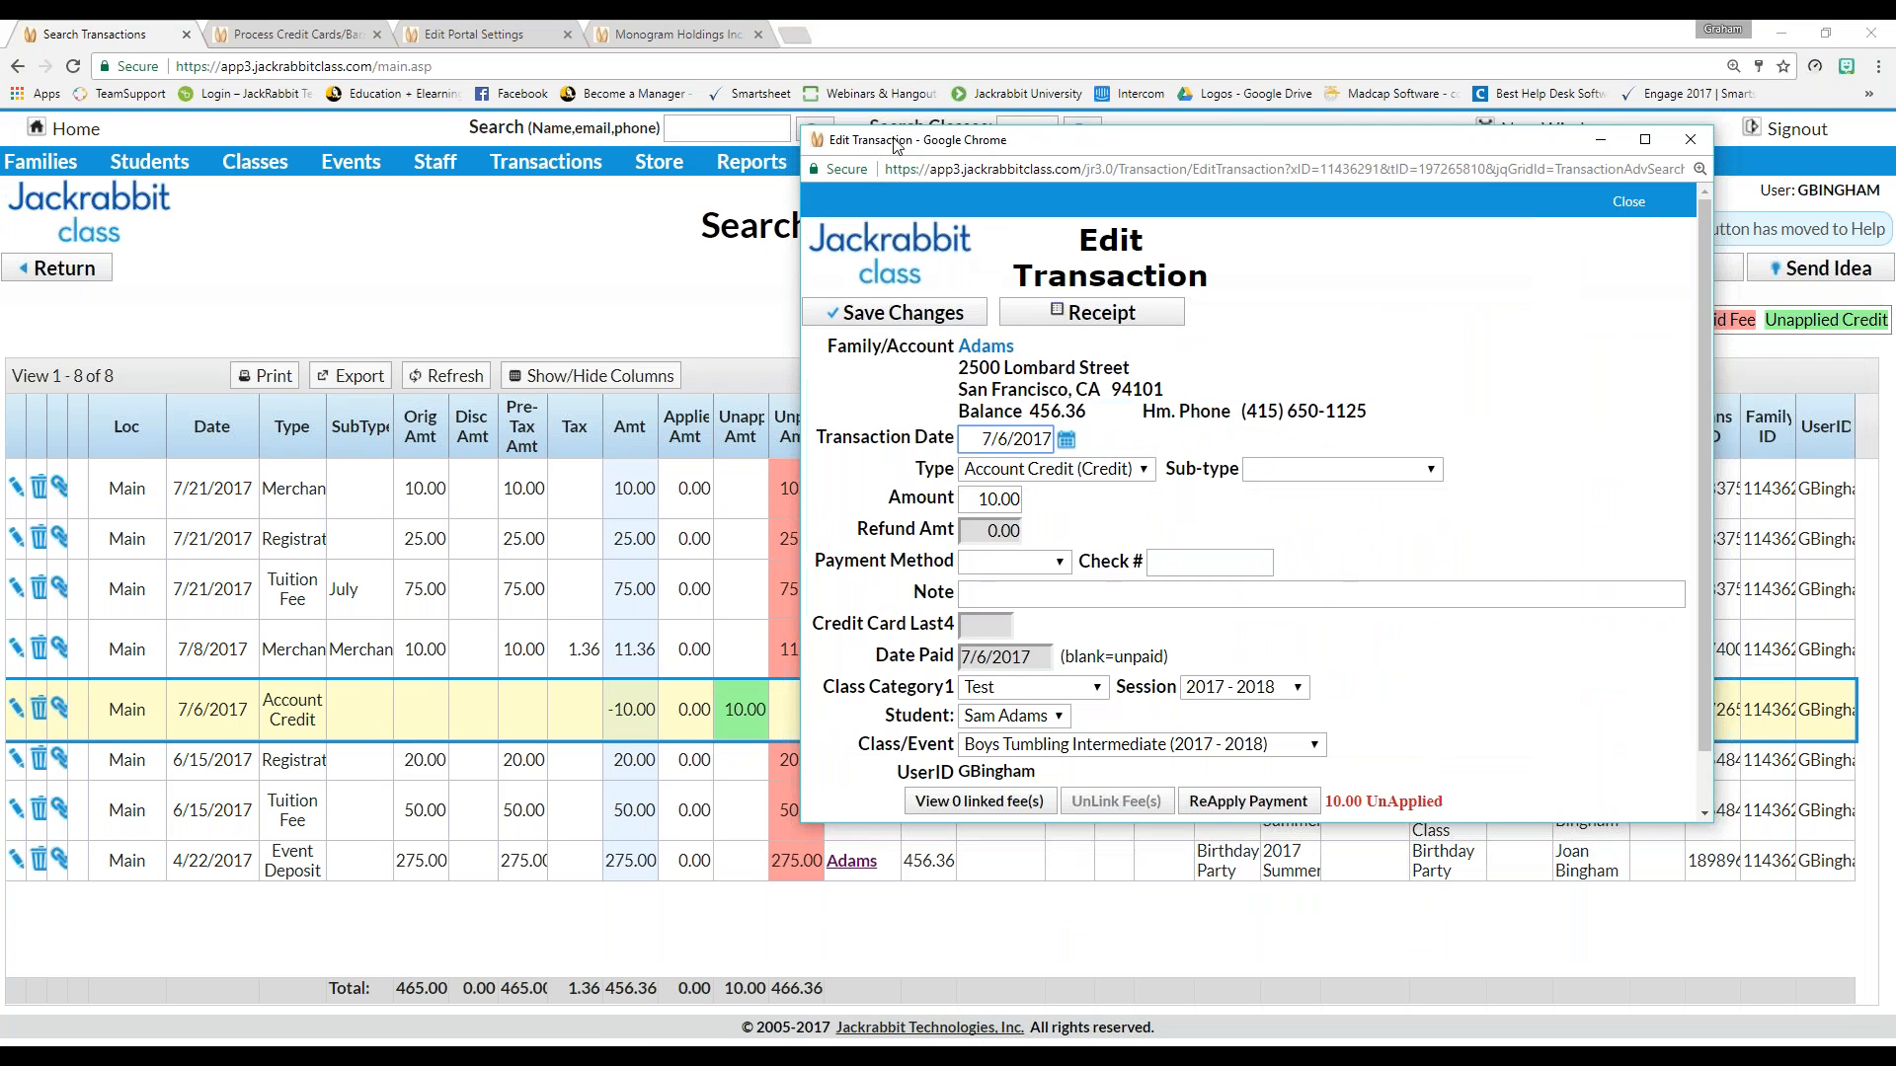
{"action": "left_click", "coordinate": [1284, 805]}
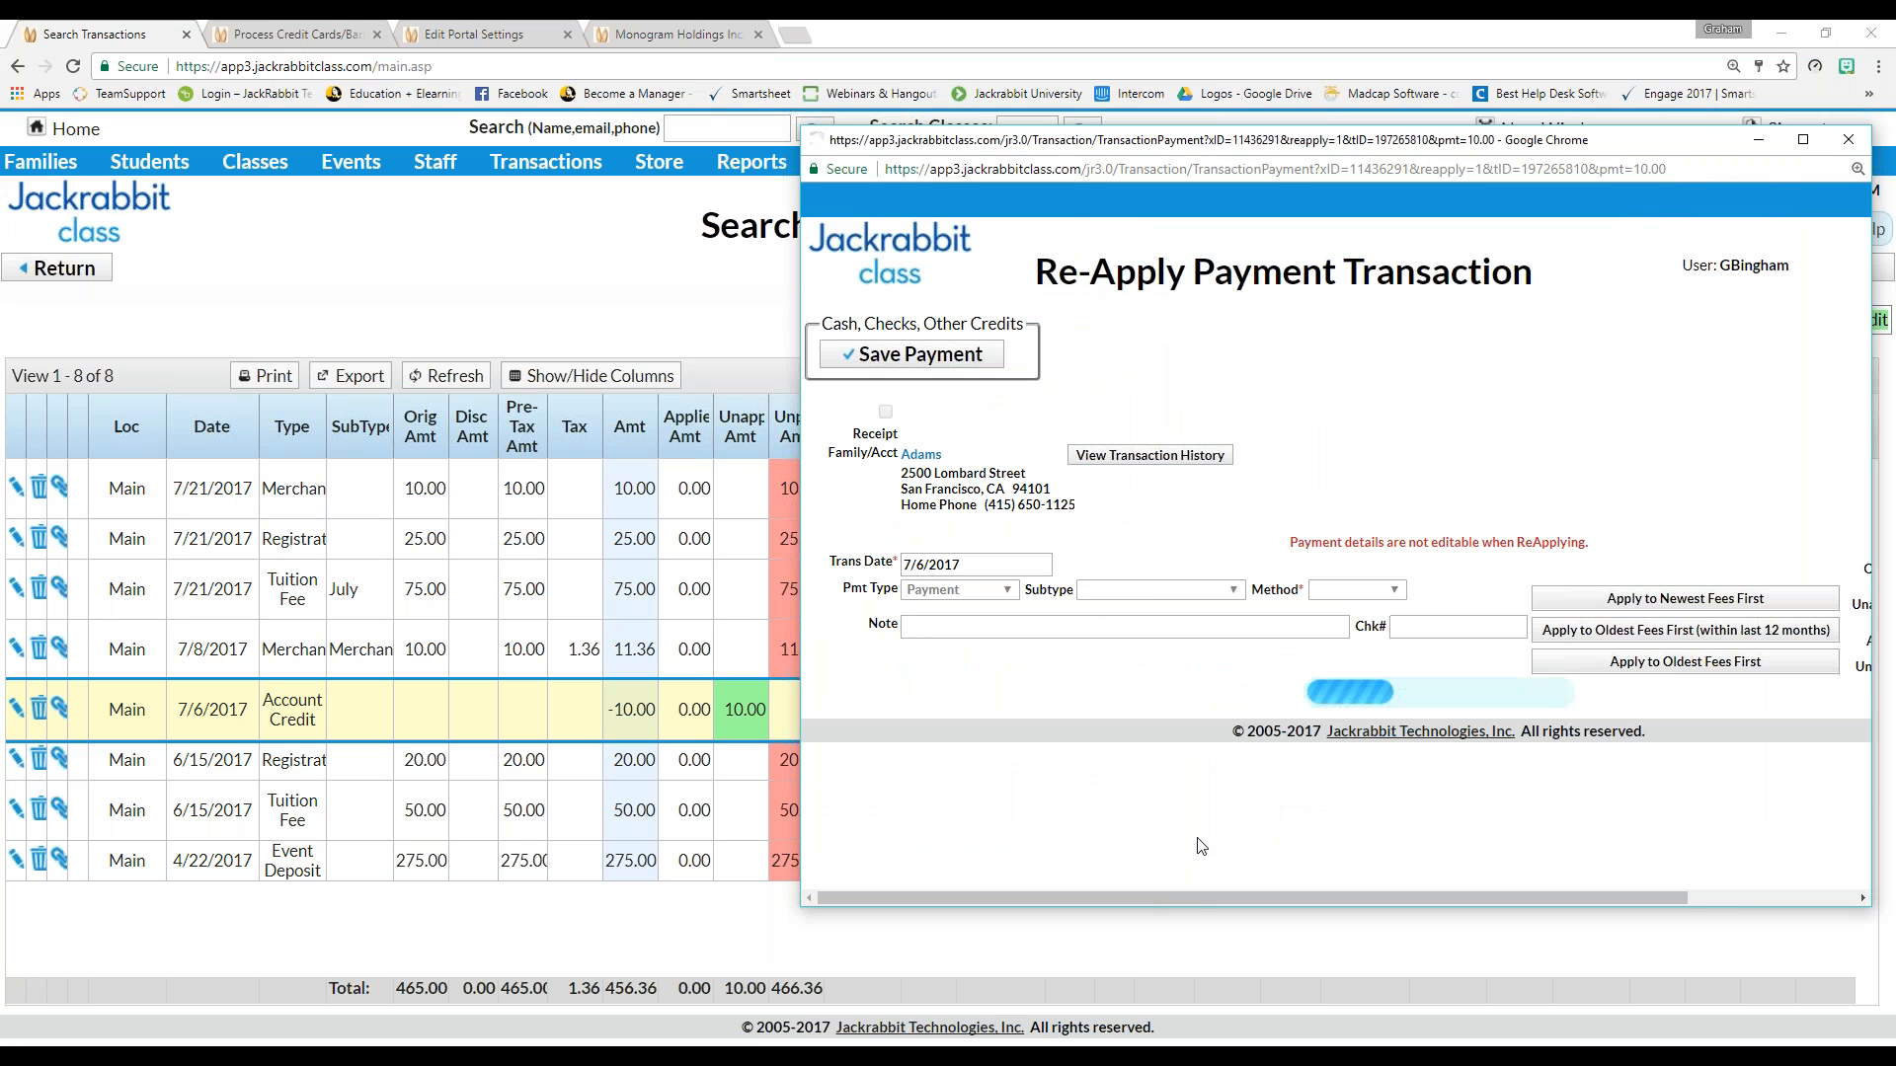
Apply 10.00 to the 7/8/2017 Studio Promotional Item merchandise fee and save the payment
{"action": "left_click_drag", "start_coordinate": [1189, 902], "coordinate": [1412, 893]}
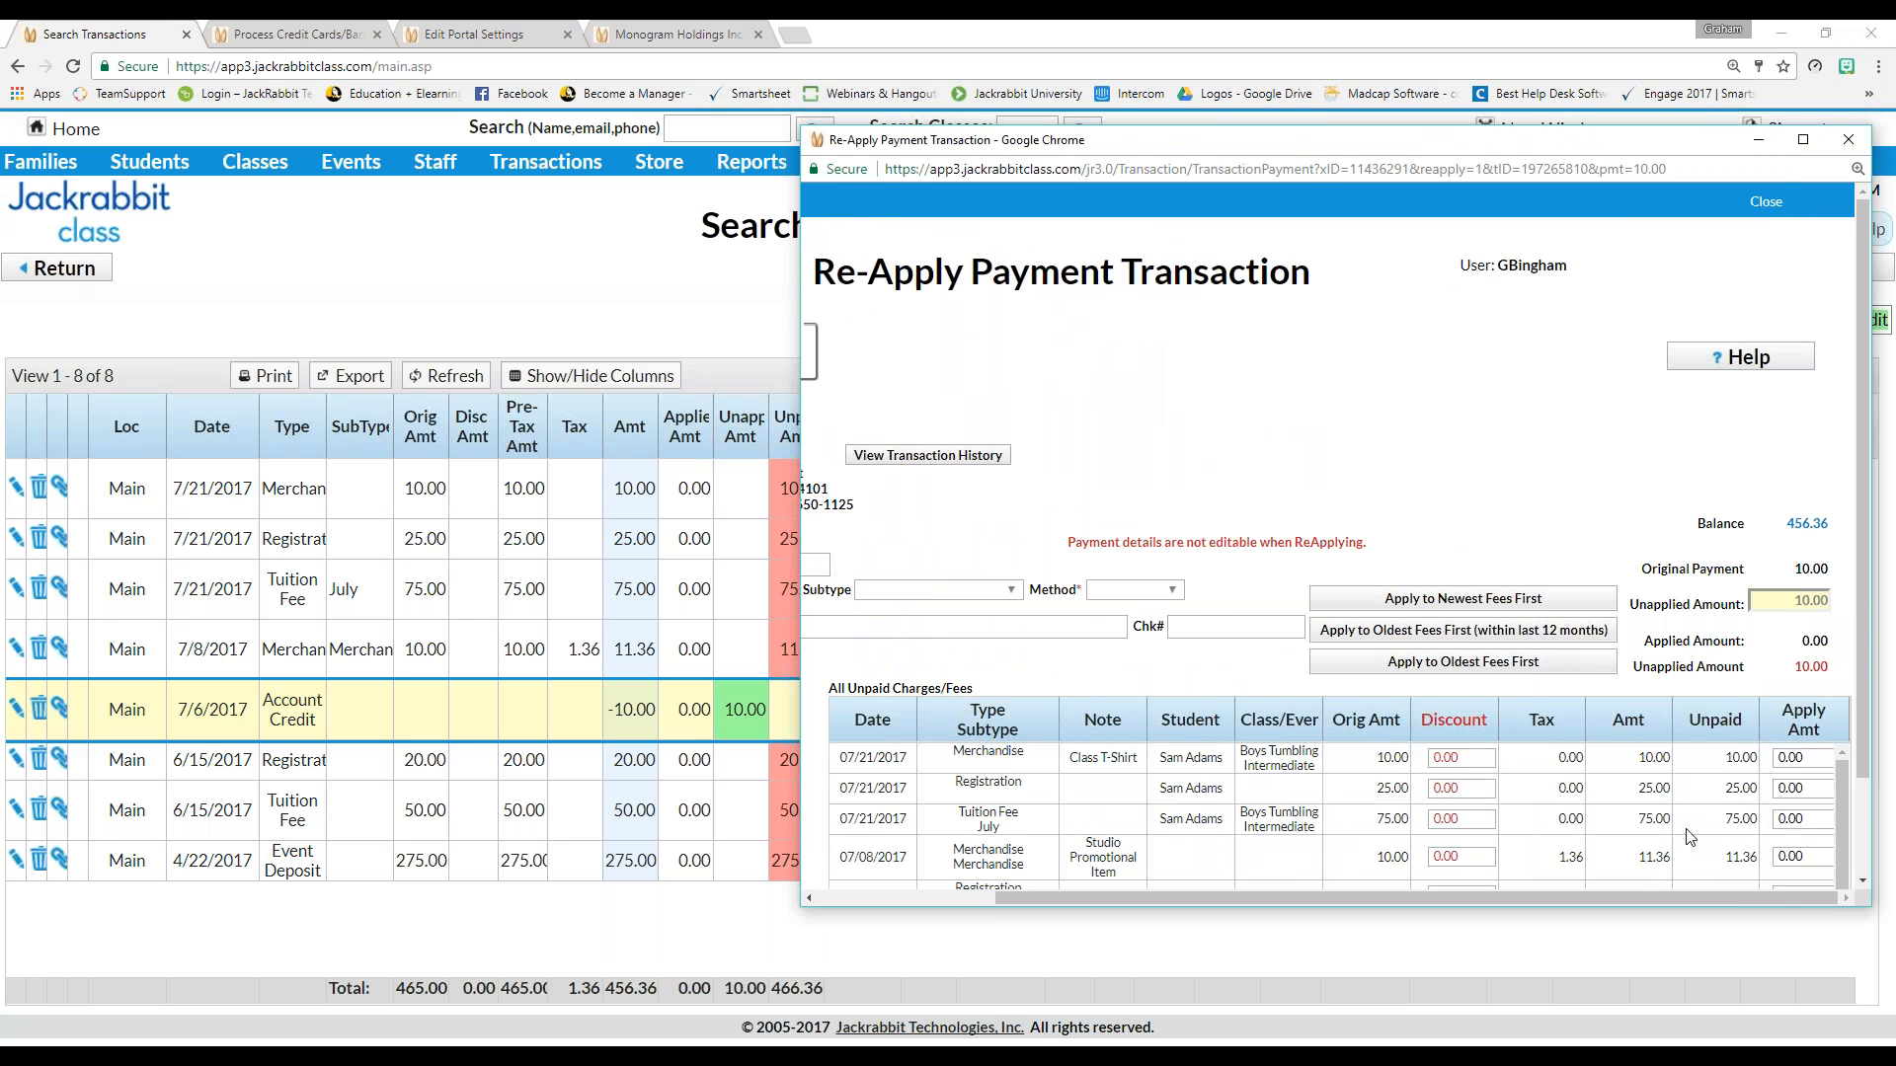
{"action": "left_click", "coordinate": [1471, 856]}
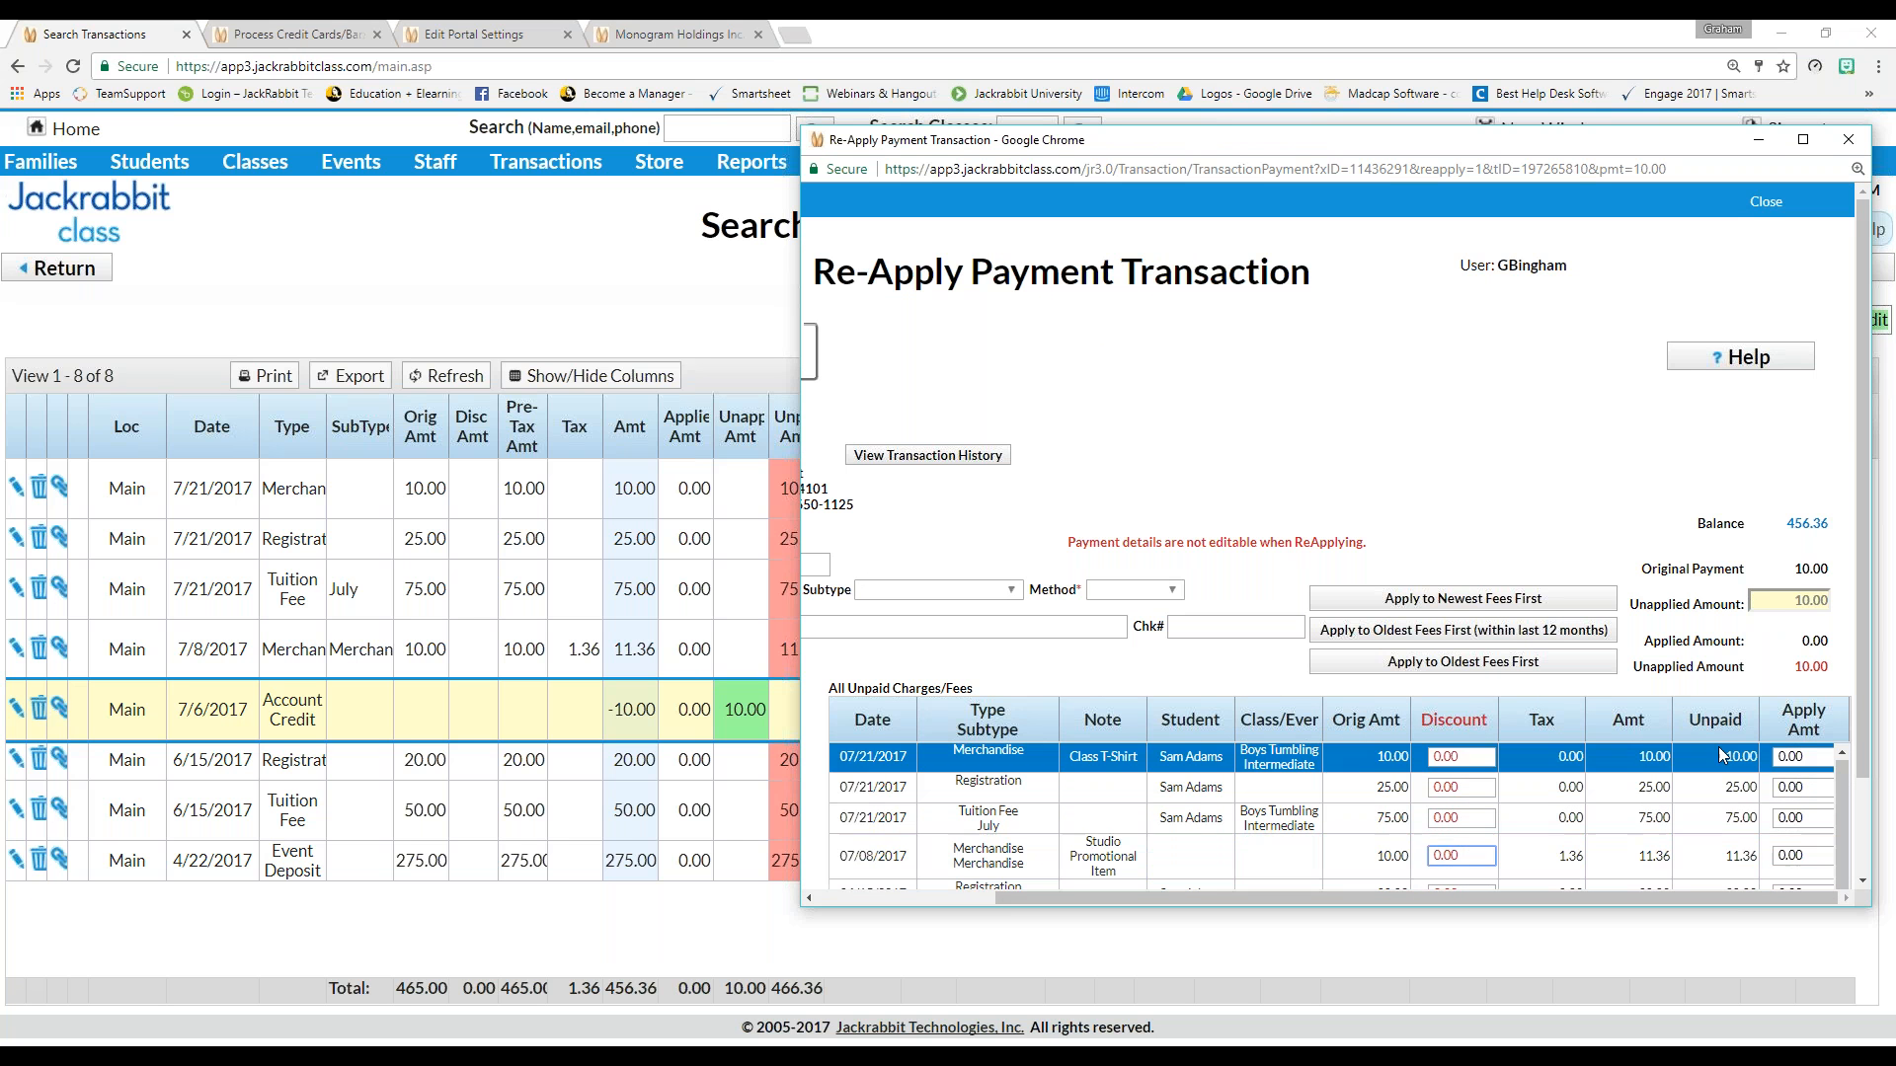
{"action": "left_click", "coordinate": [1821, 855]}
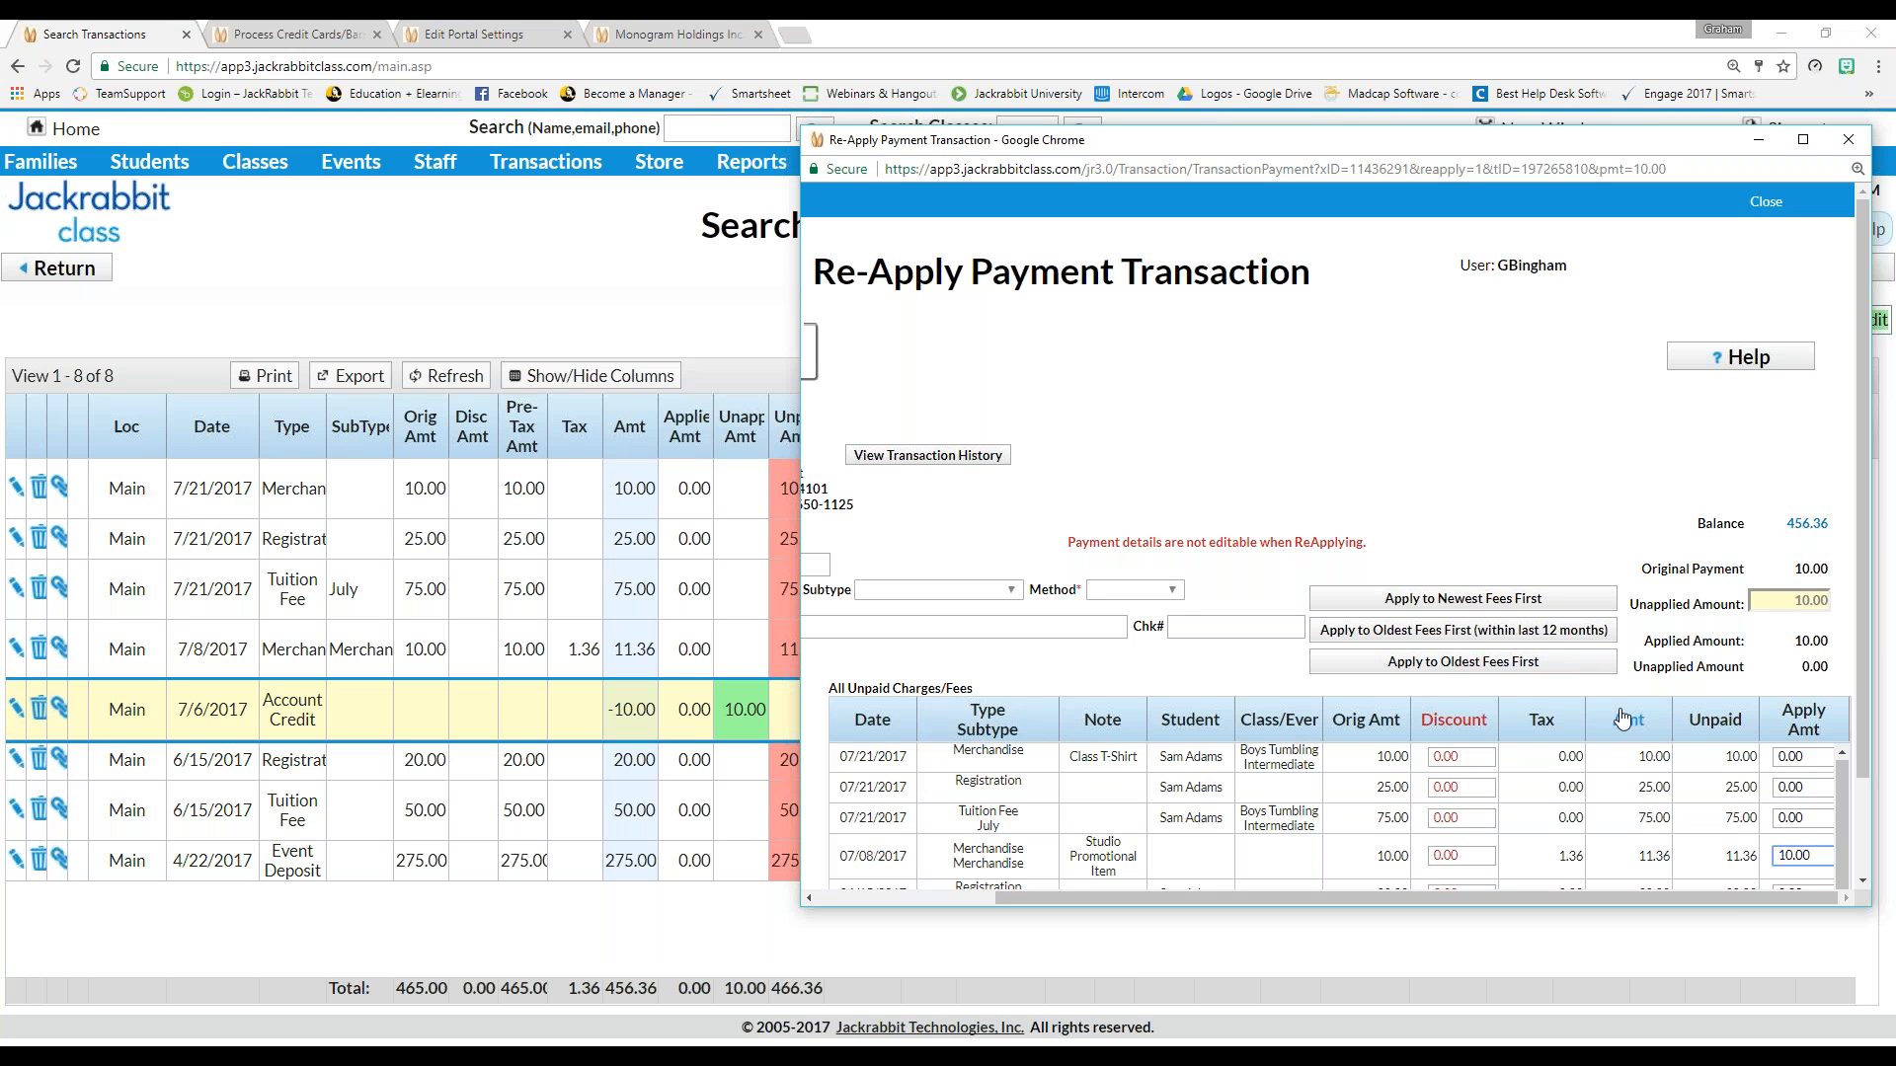
{"action": "scroll", "coordinate": [1622, 718], "scroll_direction": "down", "scroll_amount": 2}
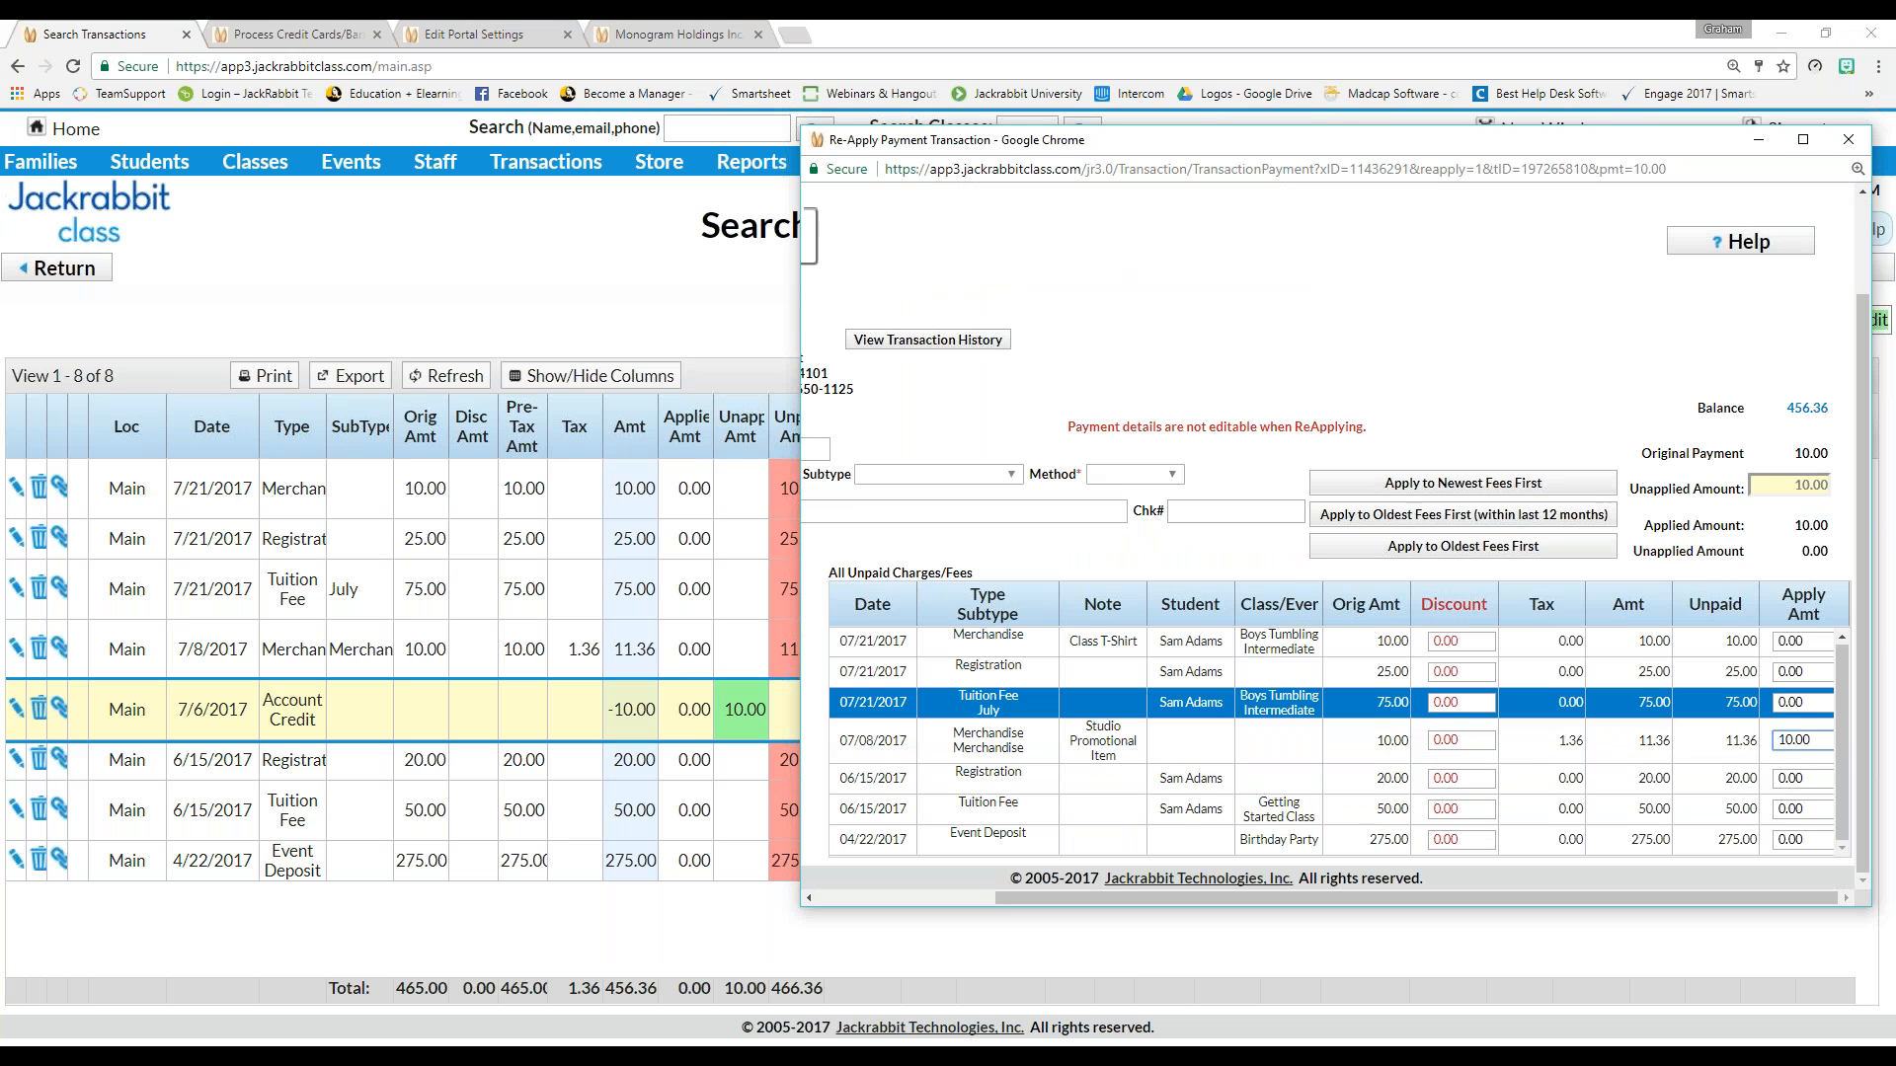
{"action": "scroll", "coordinate": [1623, 718], "scroll_direction": "up", "scroll_amount": 2}
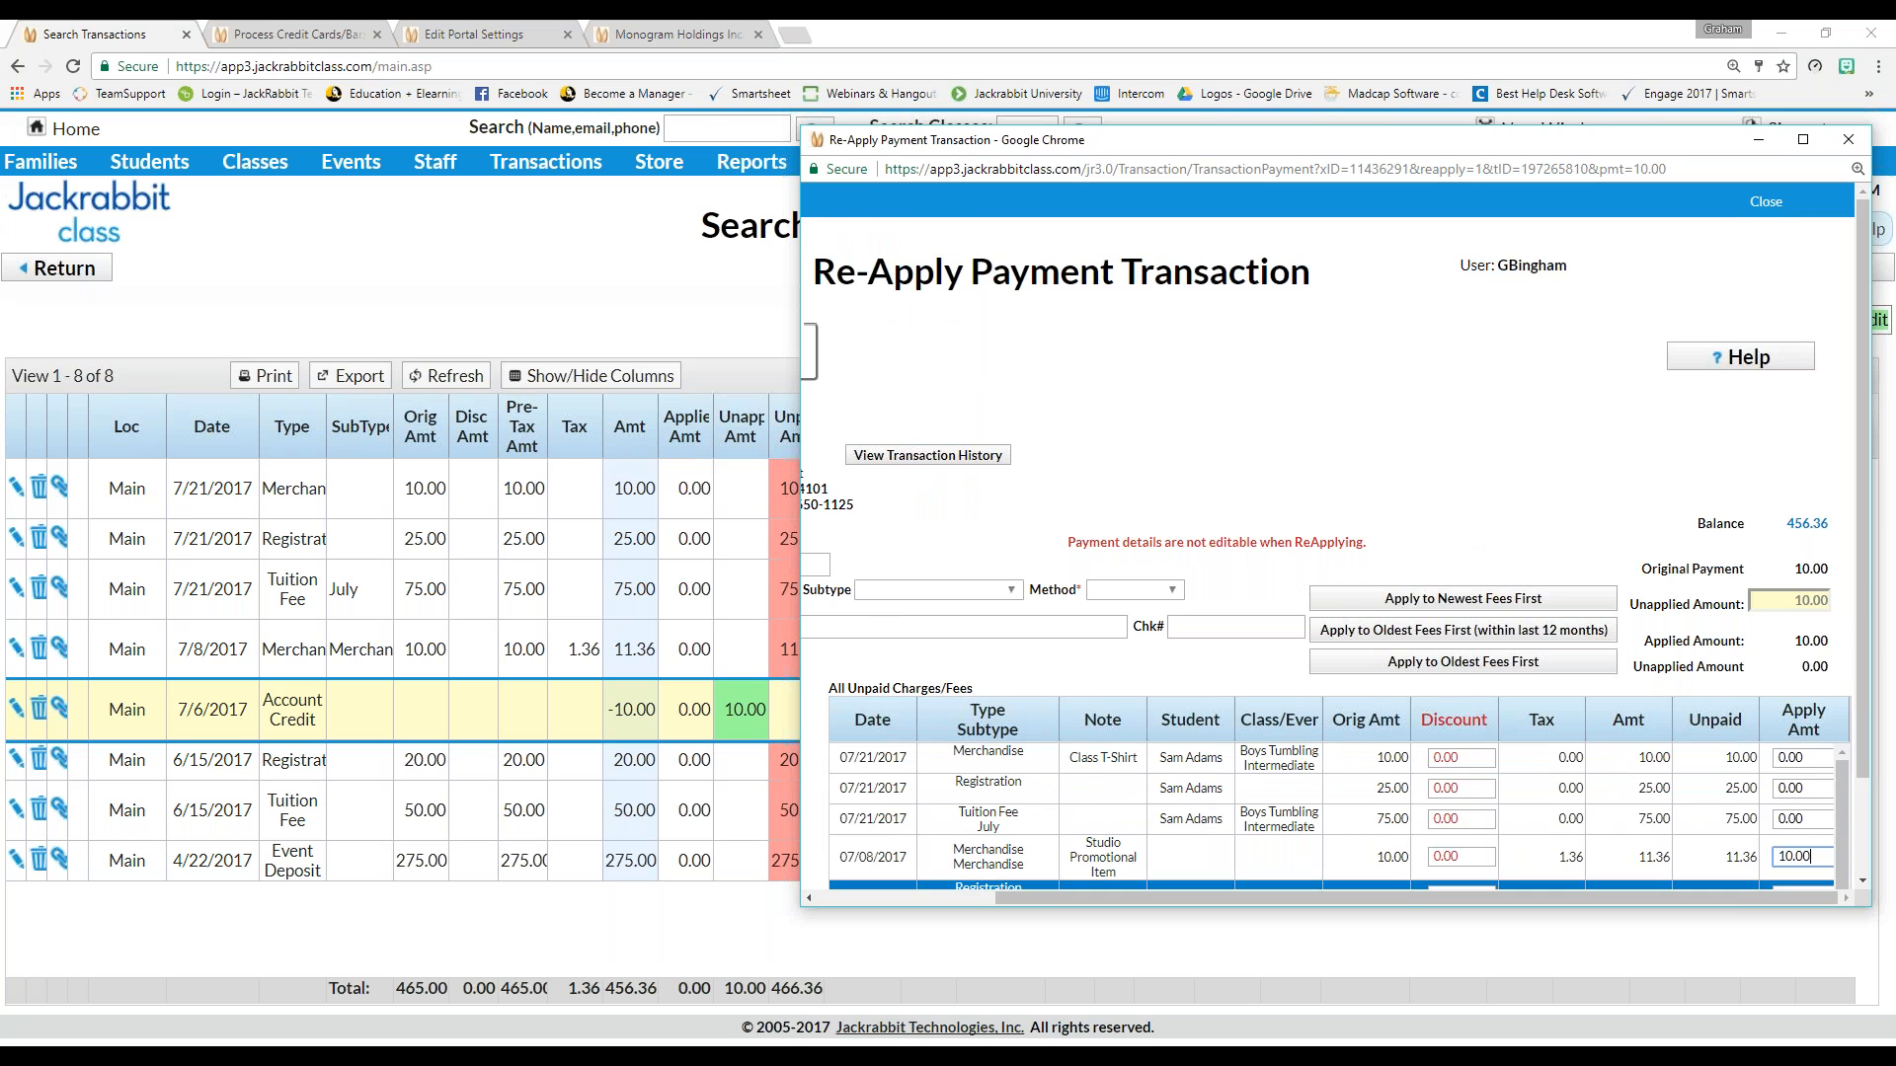
{"action": "left_click_drag", "start_coordinate": [1053, 897], "coordinate": [875, 896]}
{"action": "left_click", "coordinate": [906, 353]}
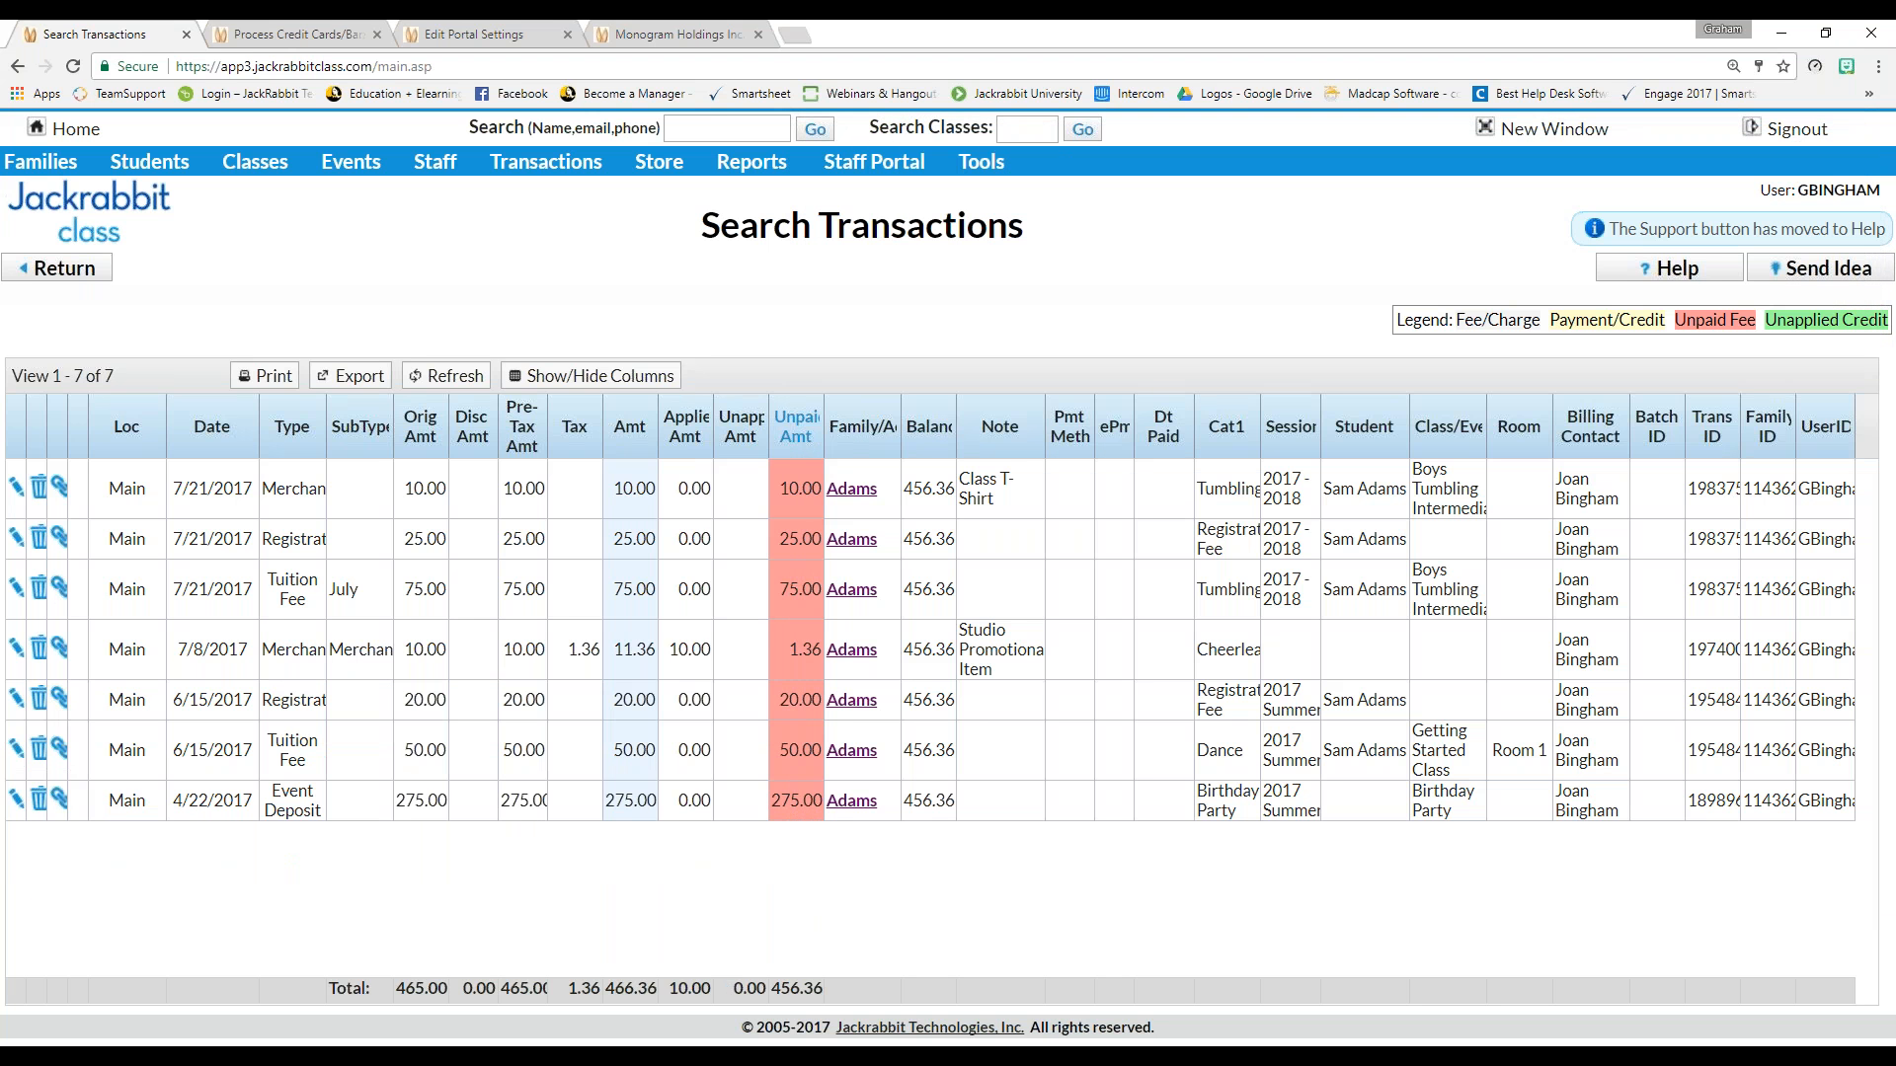
{"action": "left_click", "coordinate": [74, 273]}
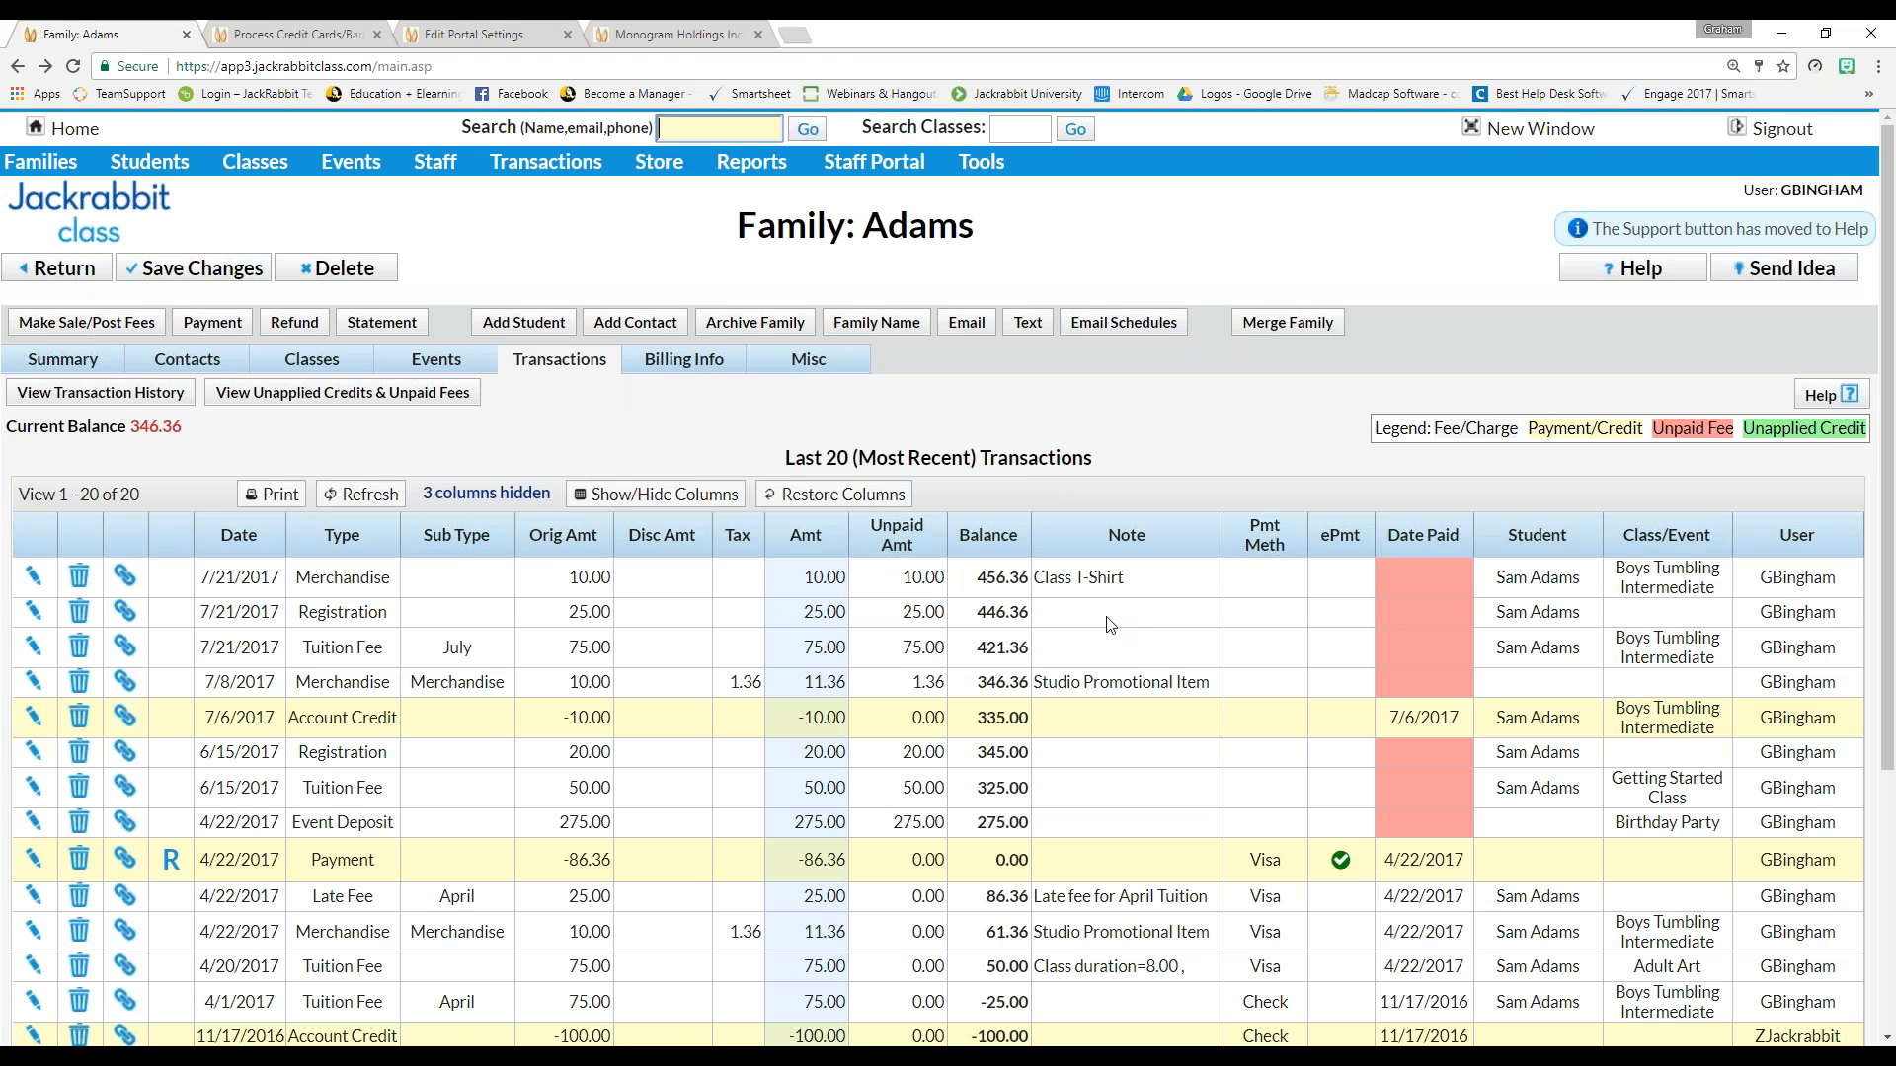
Review the new 7/21/2017 Class T-Shirt, registration and July tuition fees, balance 346.36
{"action": "left_click", "coordinate": [797, 646]}
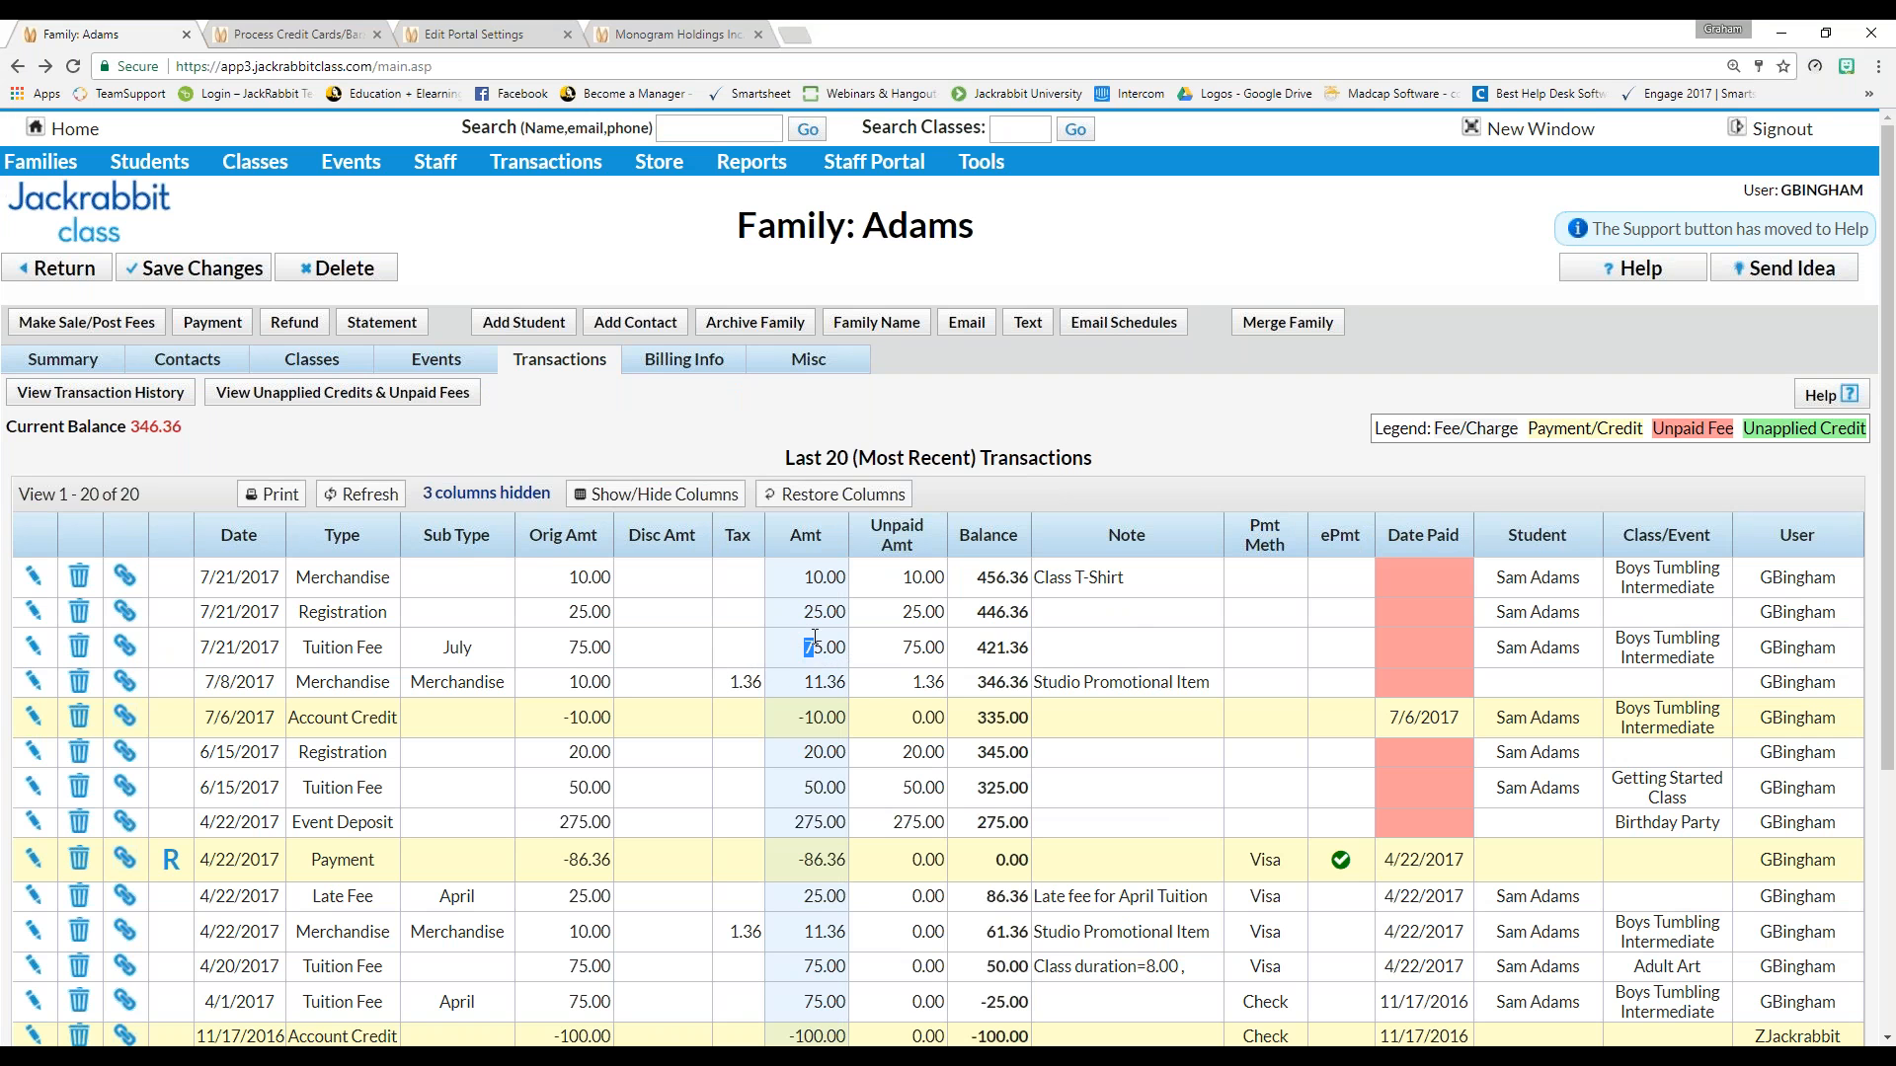
{"action": "left_click", "coordinate": [791, 612]}
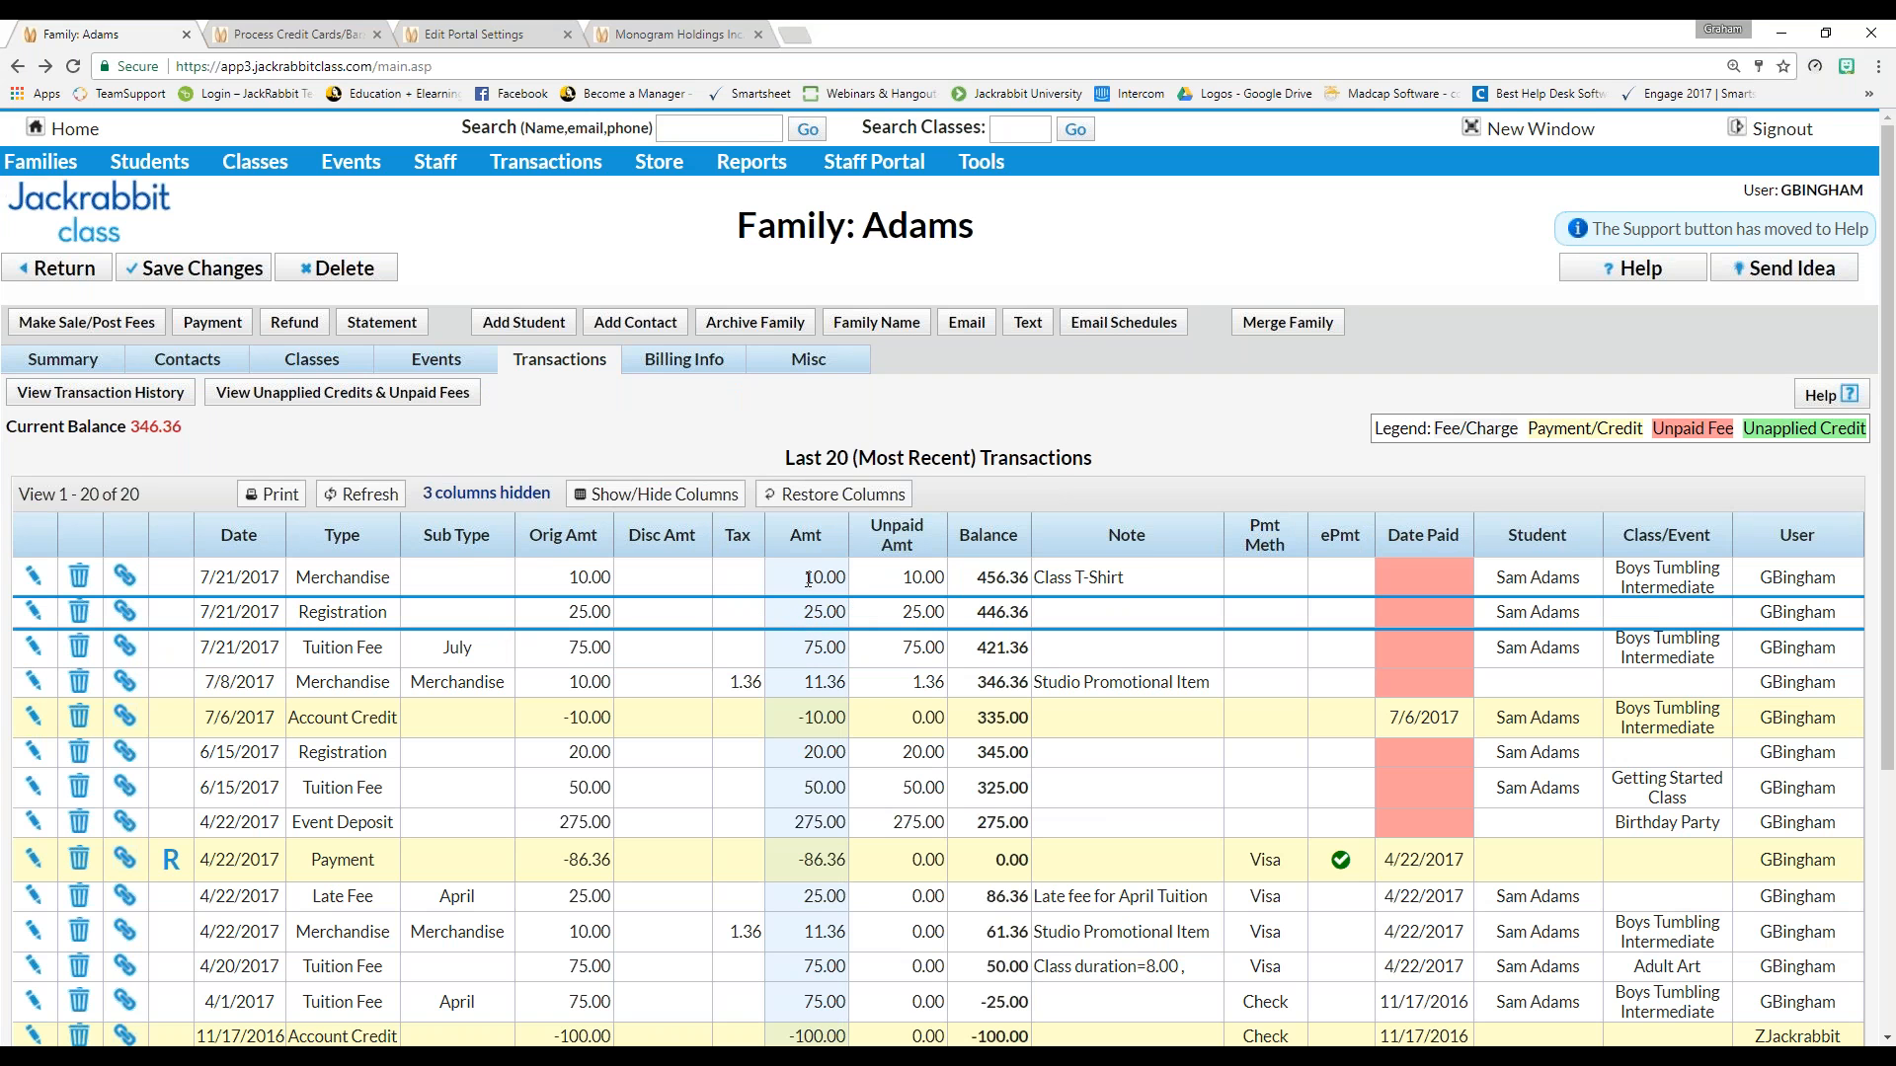
{"action": "left_click", "coordinate": [801, 585]}
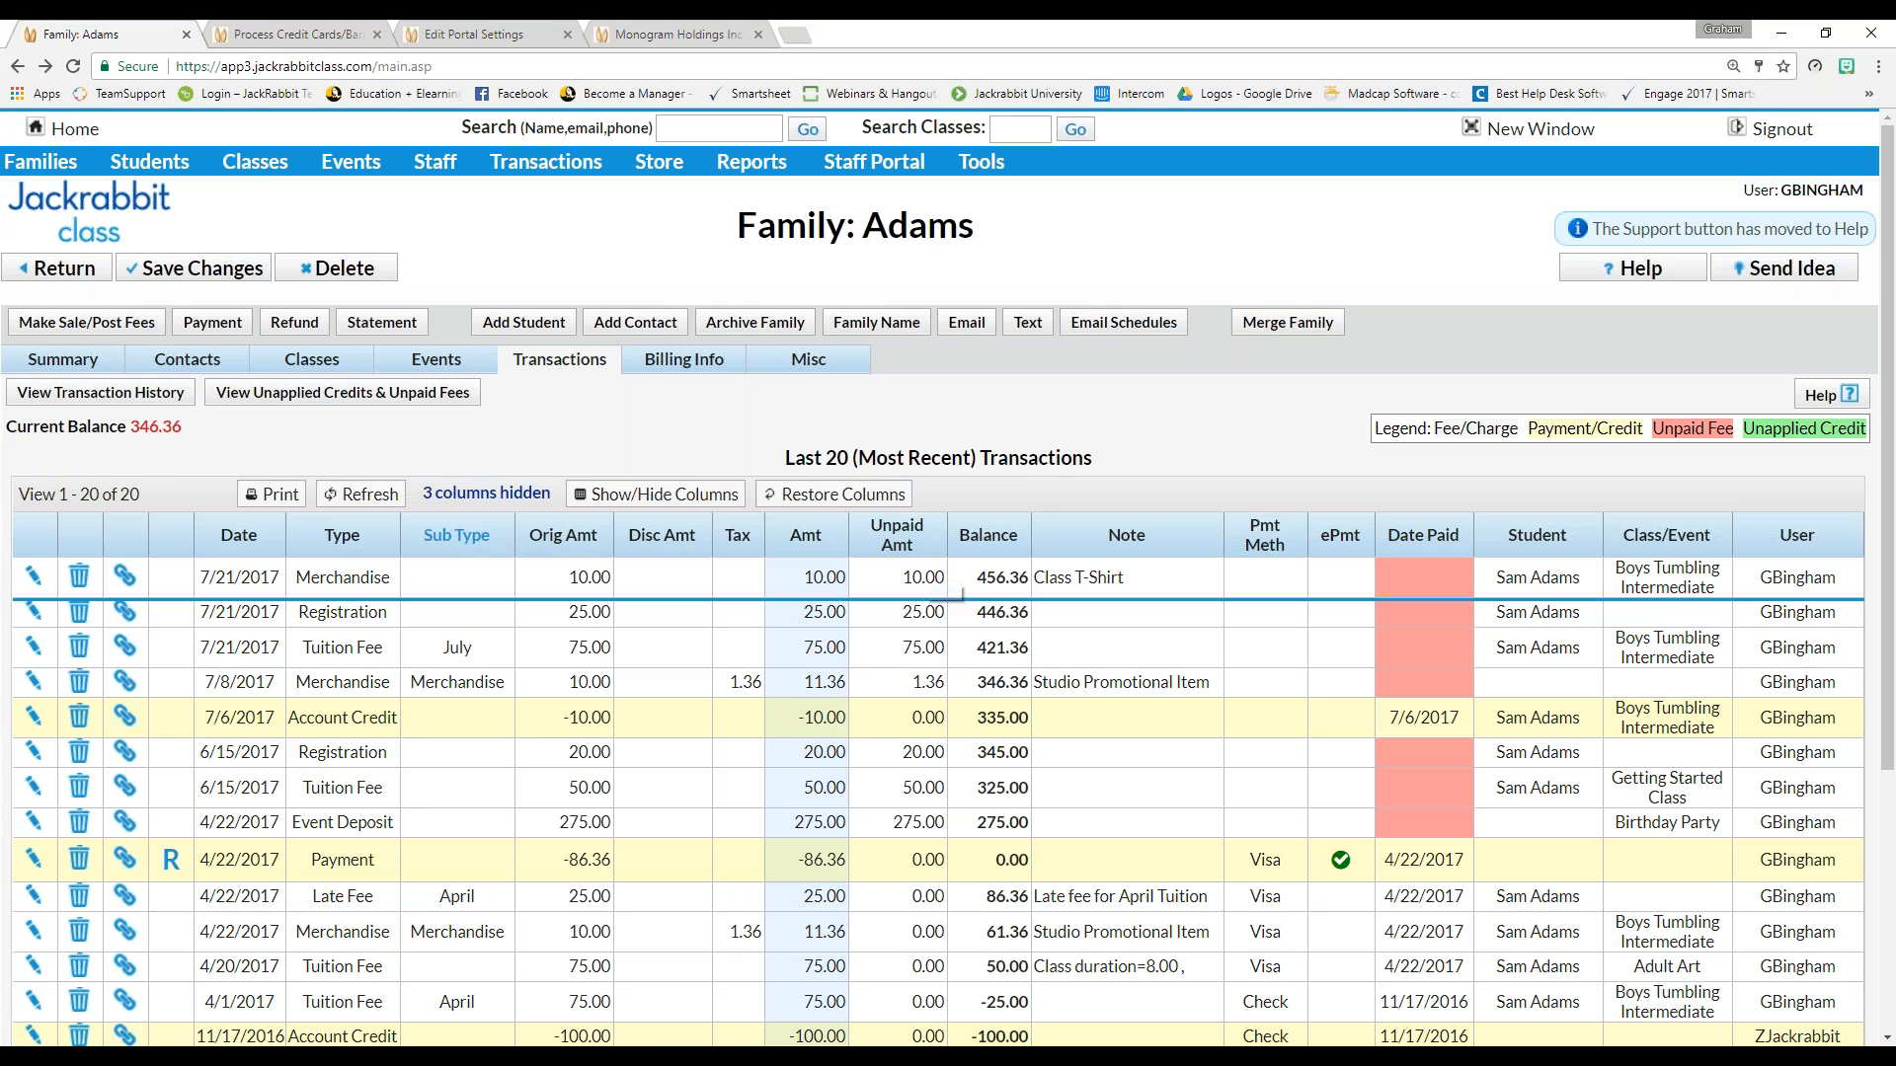
{"action": "left_click", "coordinate": [39, 160]}
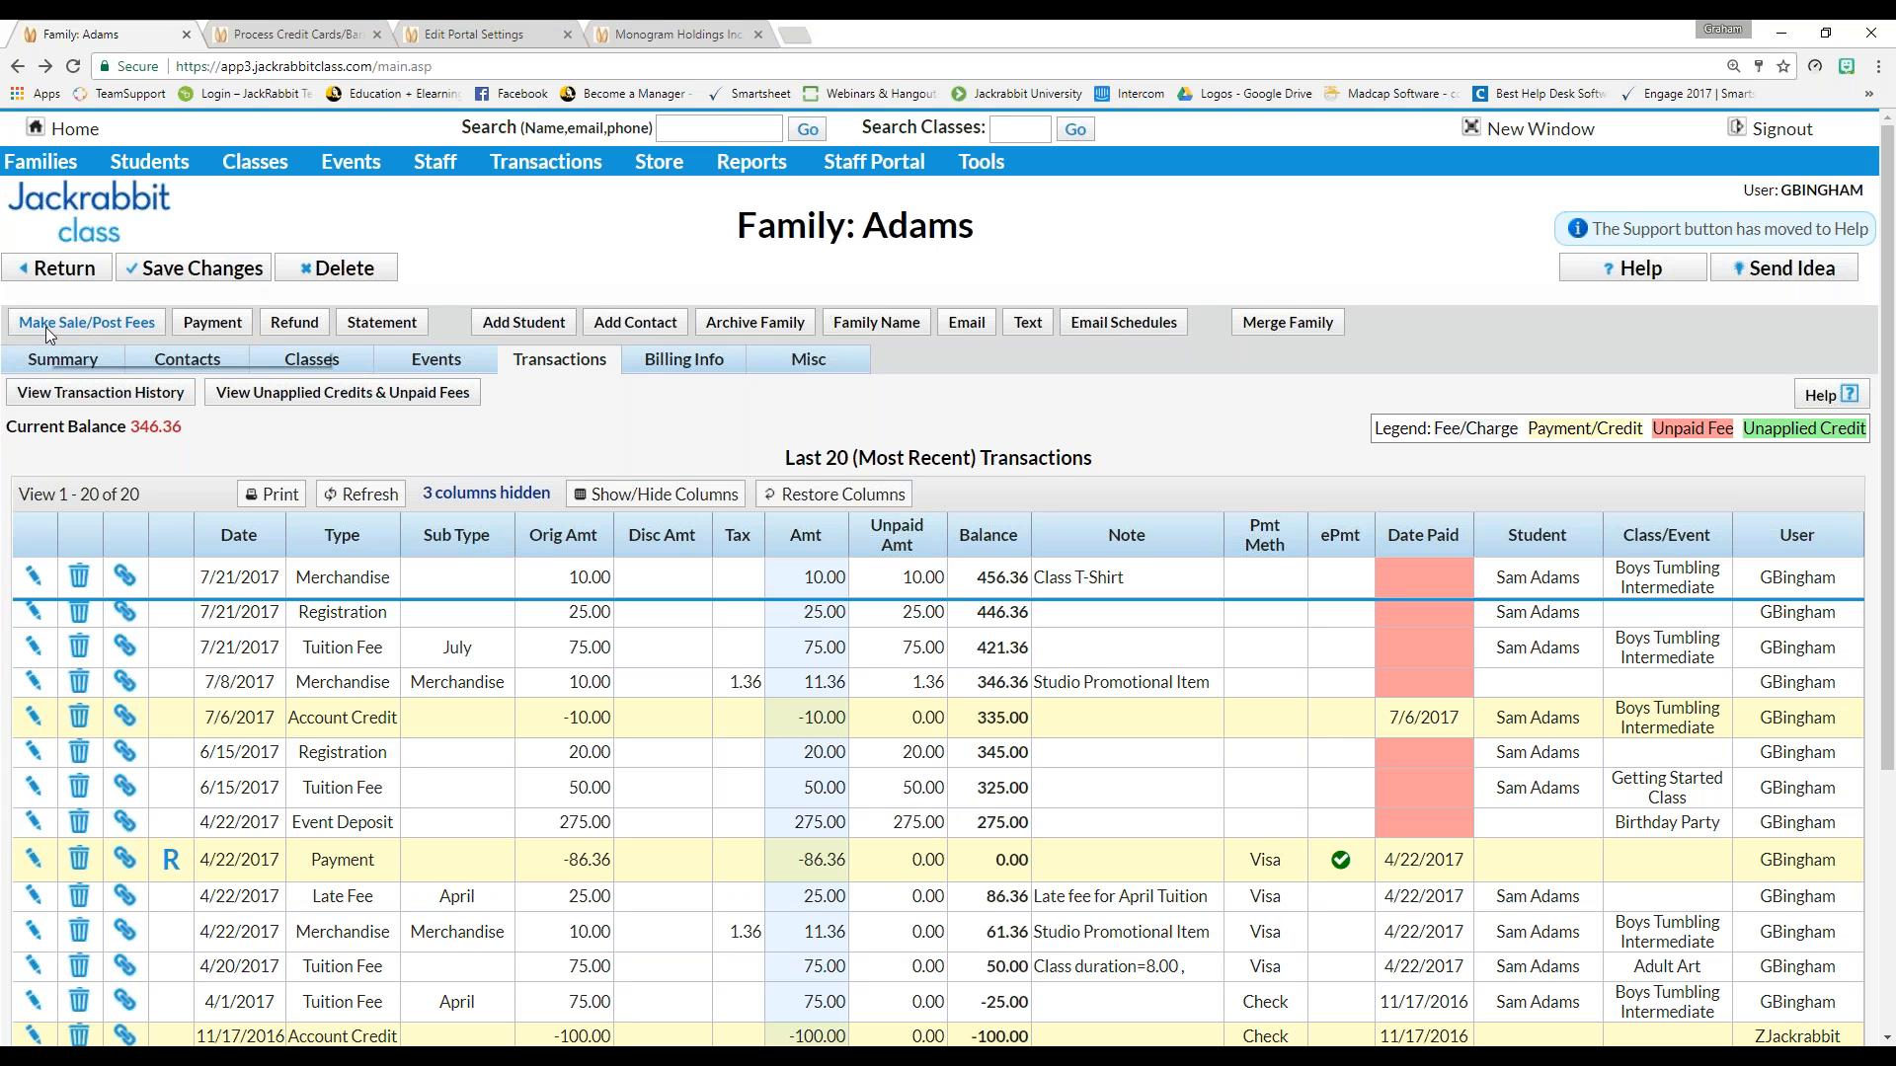
Start a new sale for the Adams family and add a Team Banner from the store items
{"action": "left_click", "coordinate": [117, 325]}
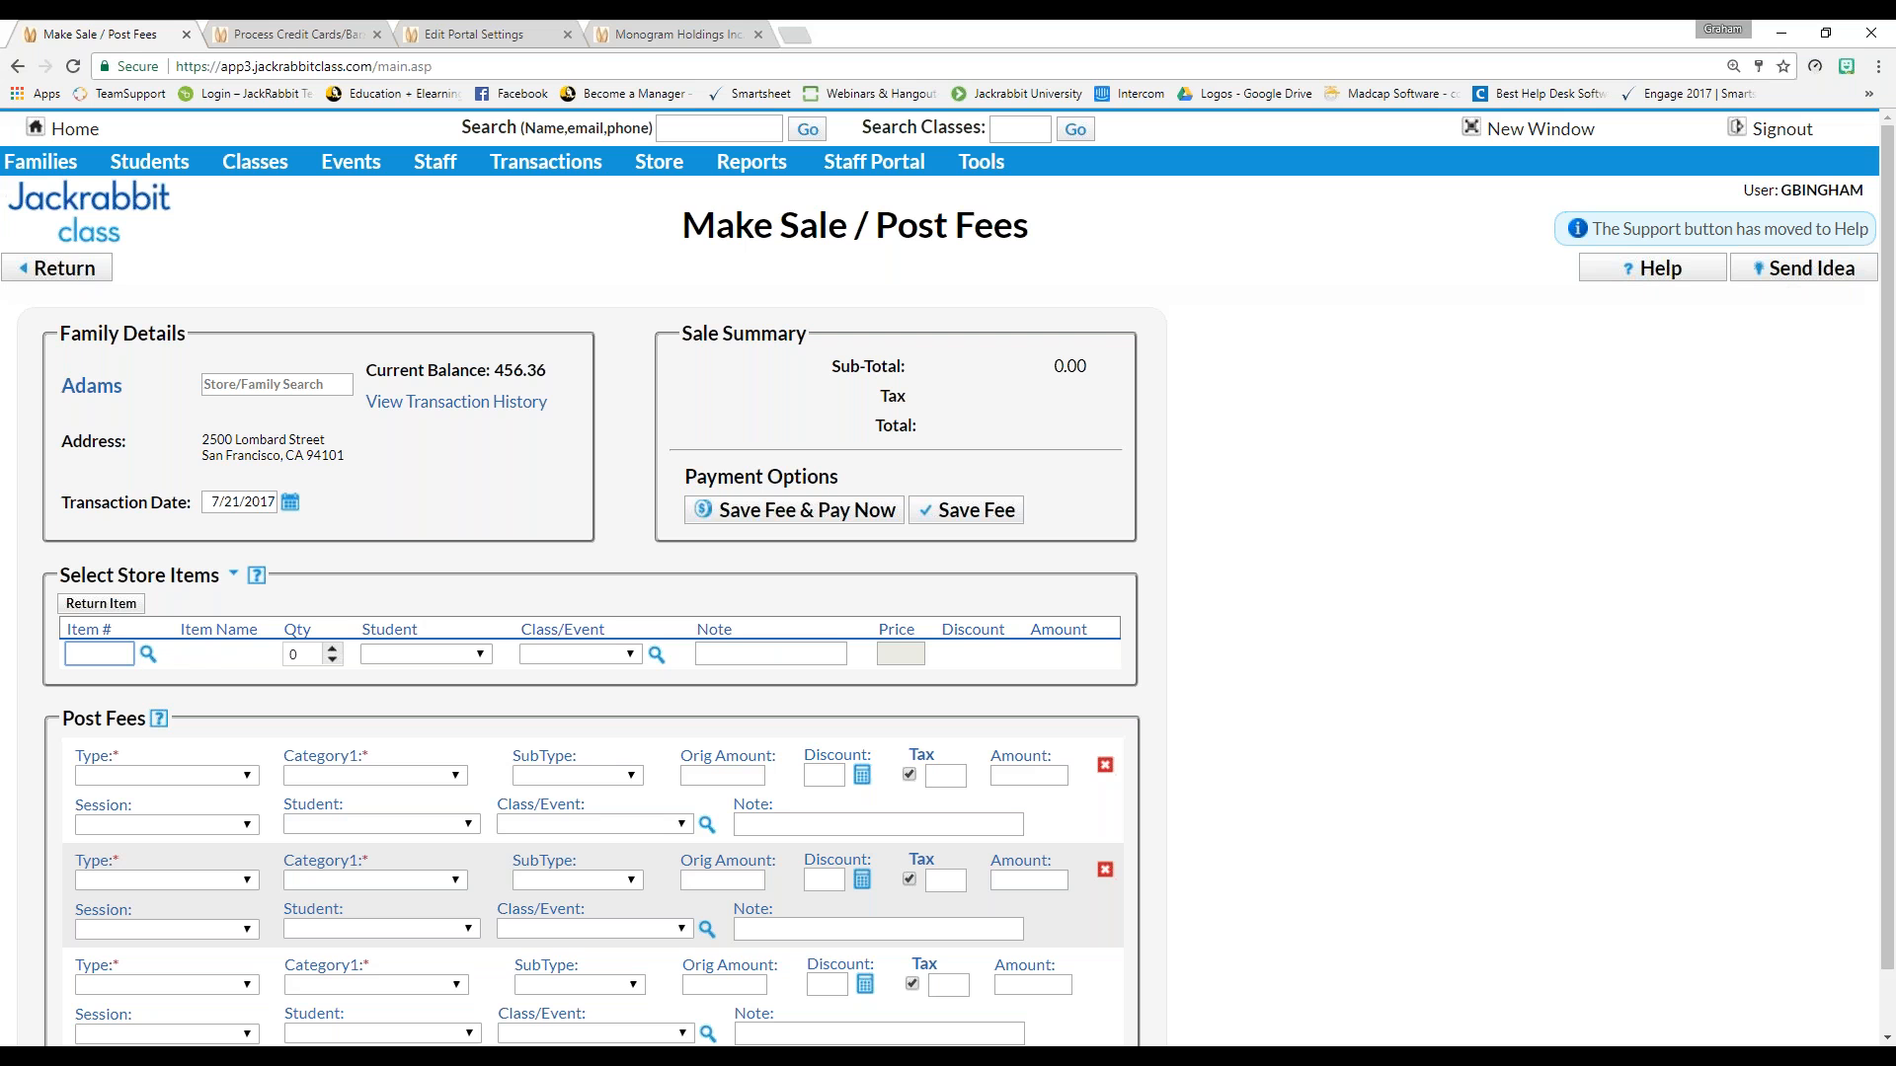
{"action": "left_click", "coordinate": [148, 653]}
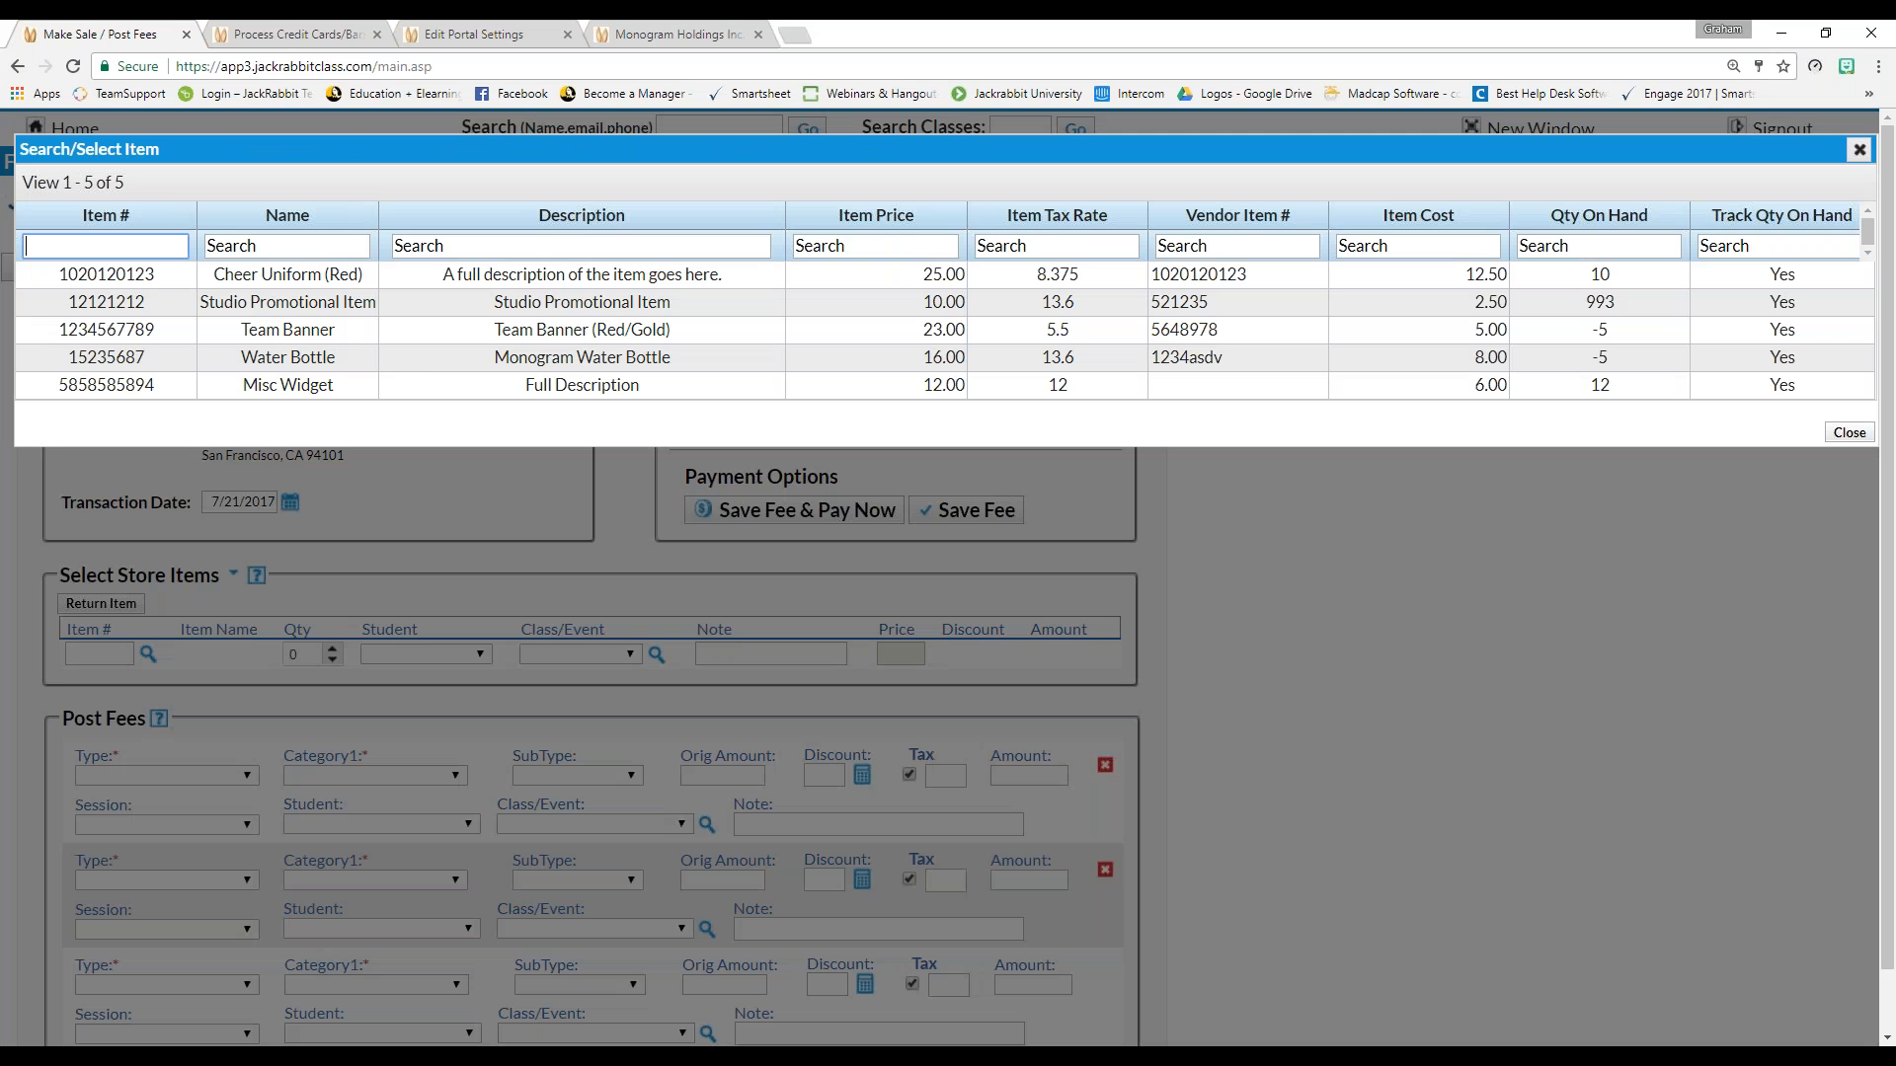
{"action": "left_click", "coordinate": [546, 336]}
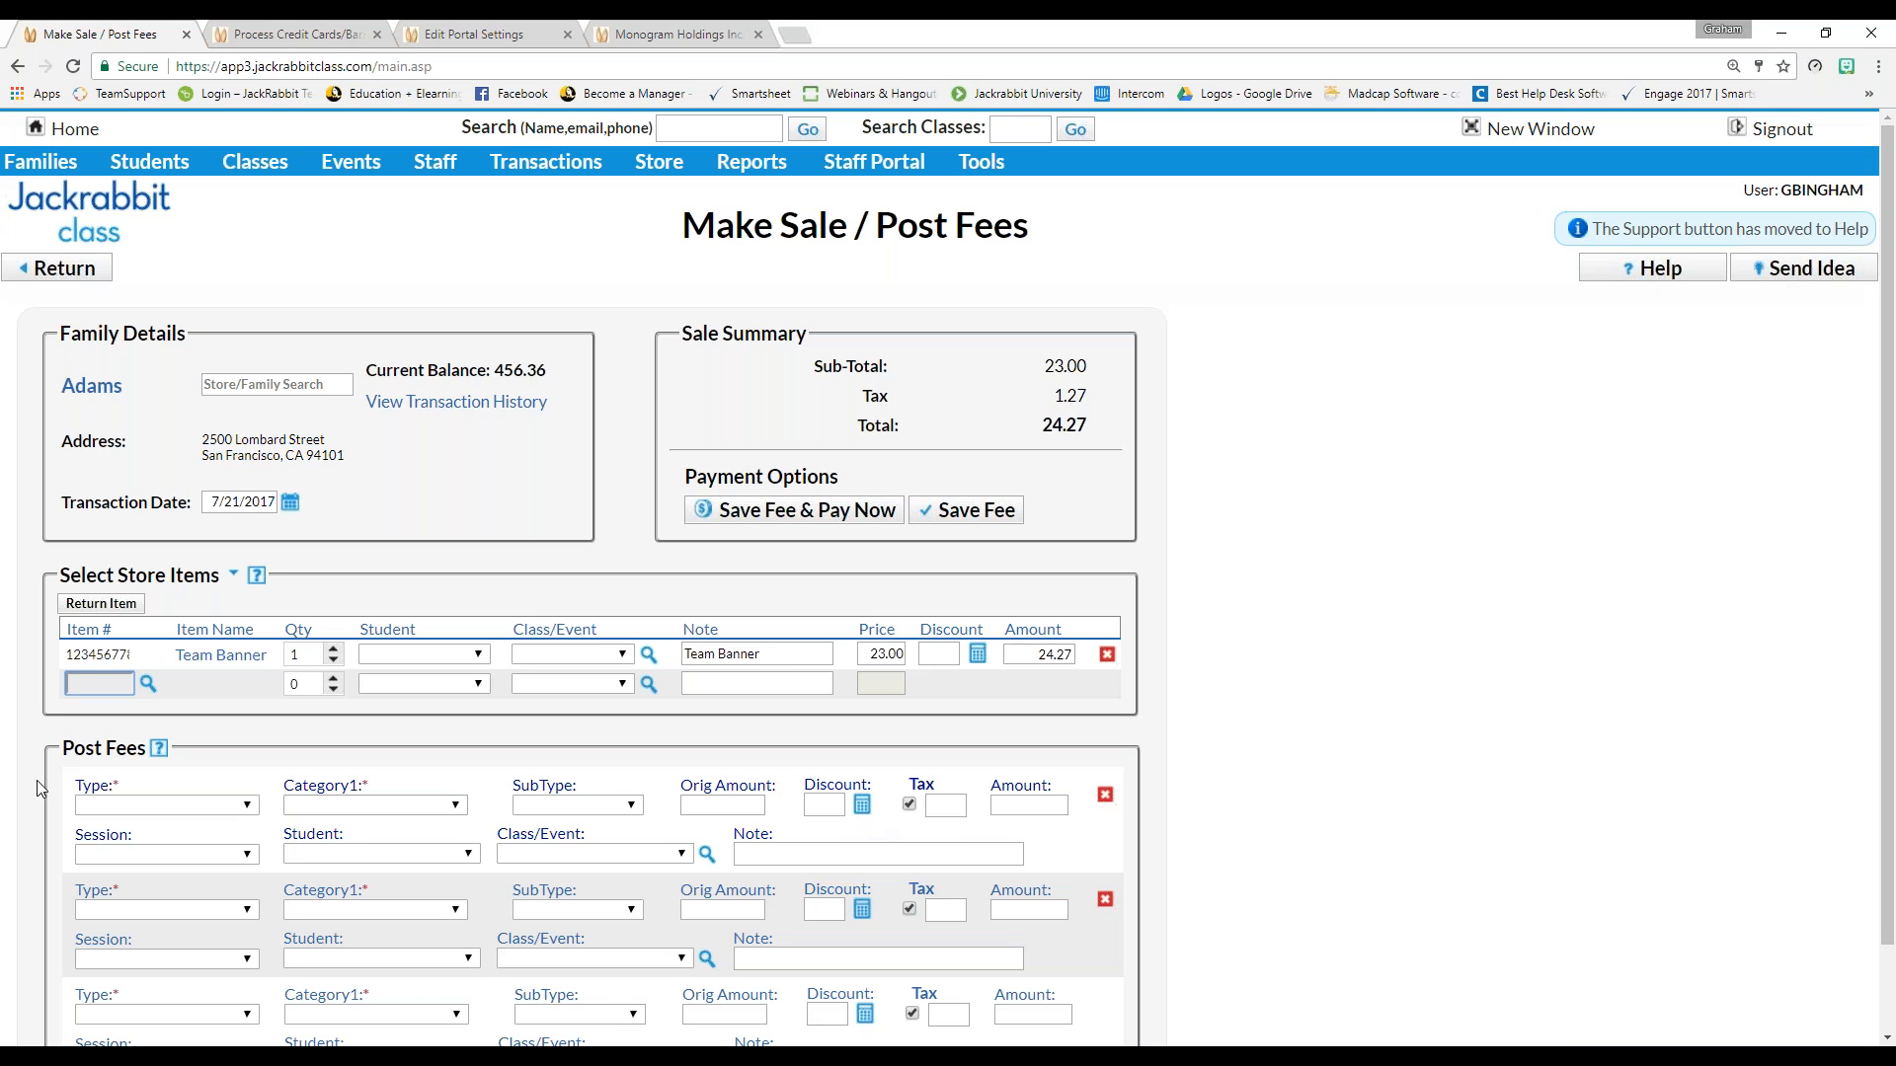
Try Event Deposit as the fee type, dismiss the Cat1 alert, then save the sale with no fee type
{"action": "left_click", "coordinate": [107, 807]}
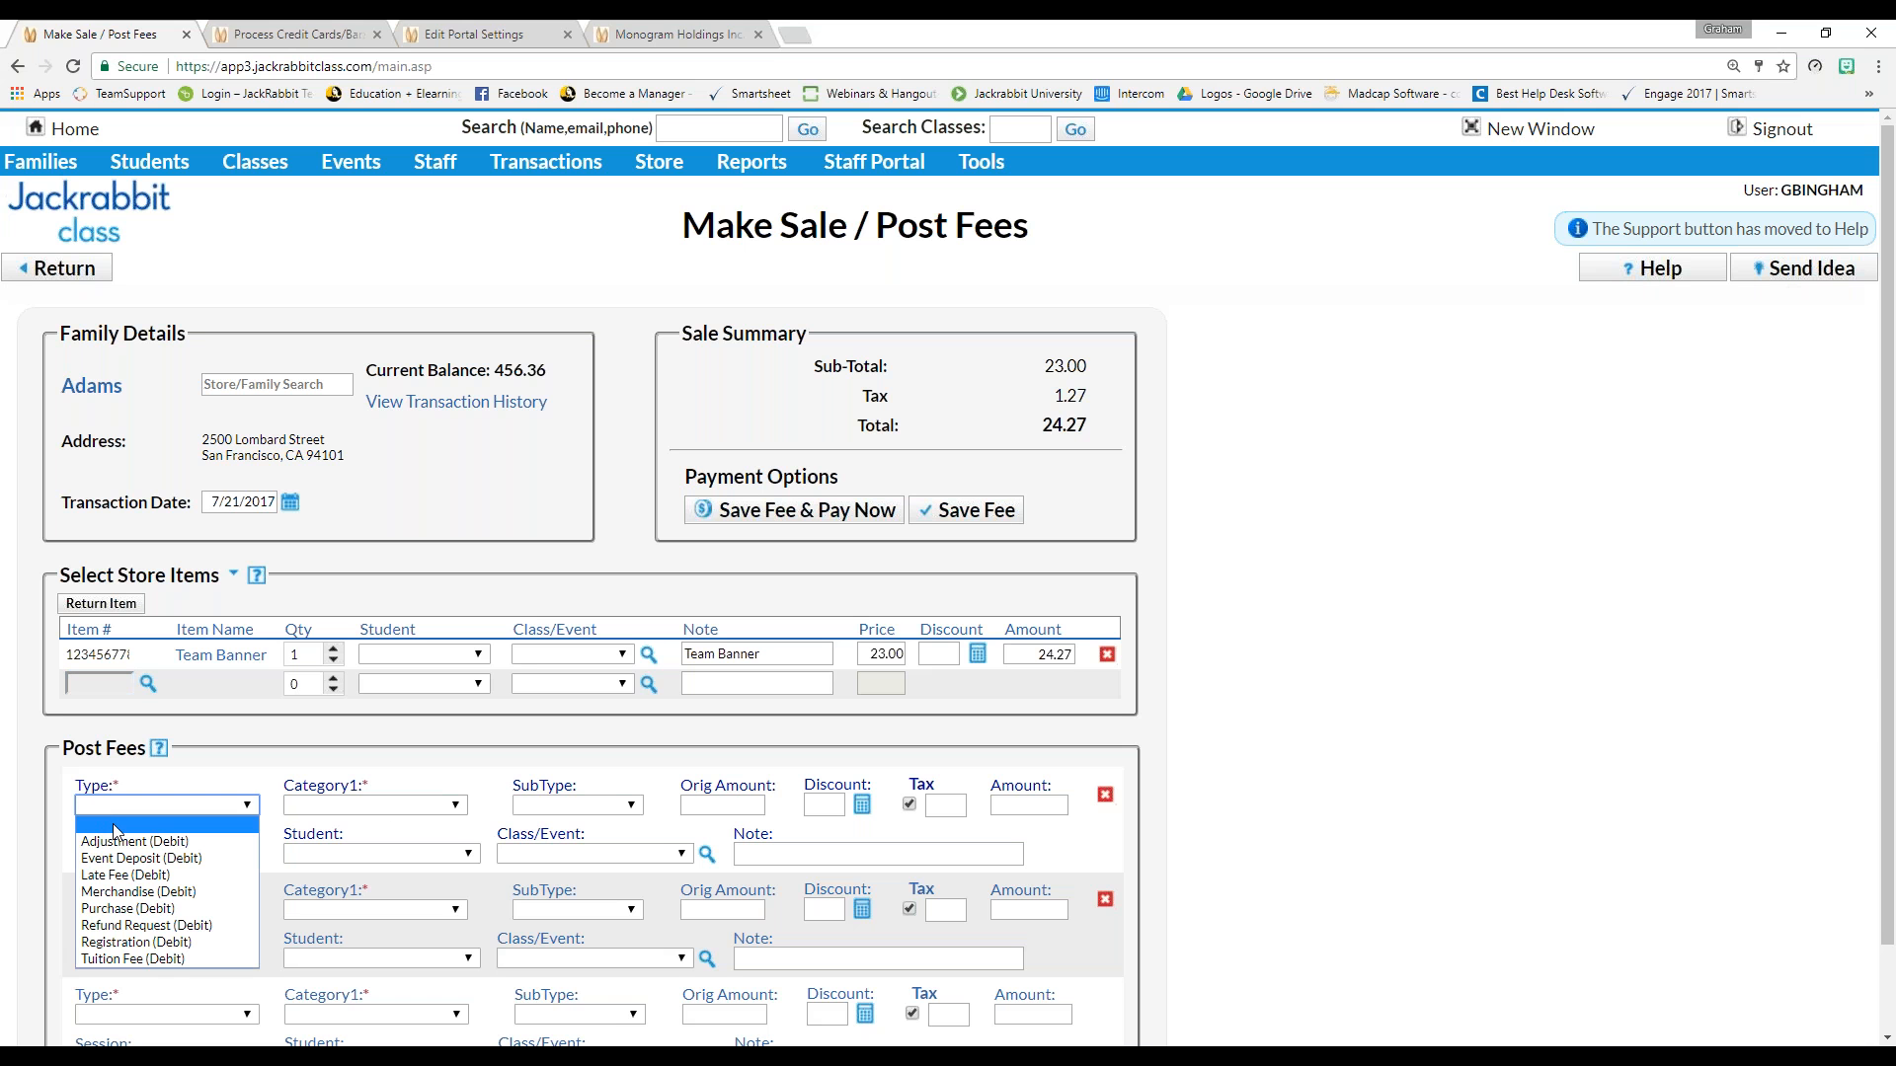
{"action": "left_click", "coordinate": [133, 858]}
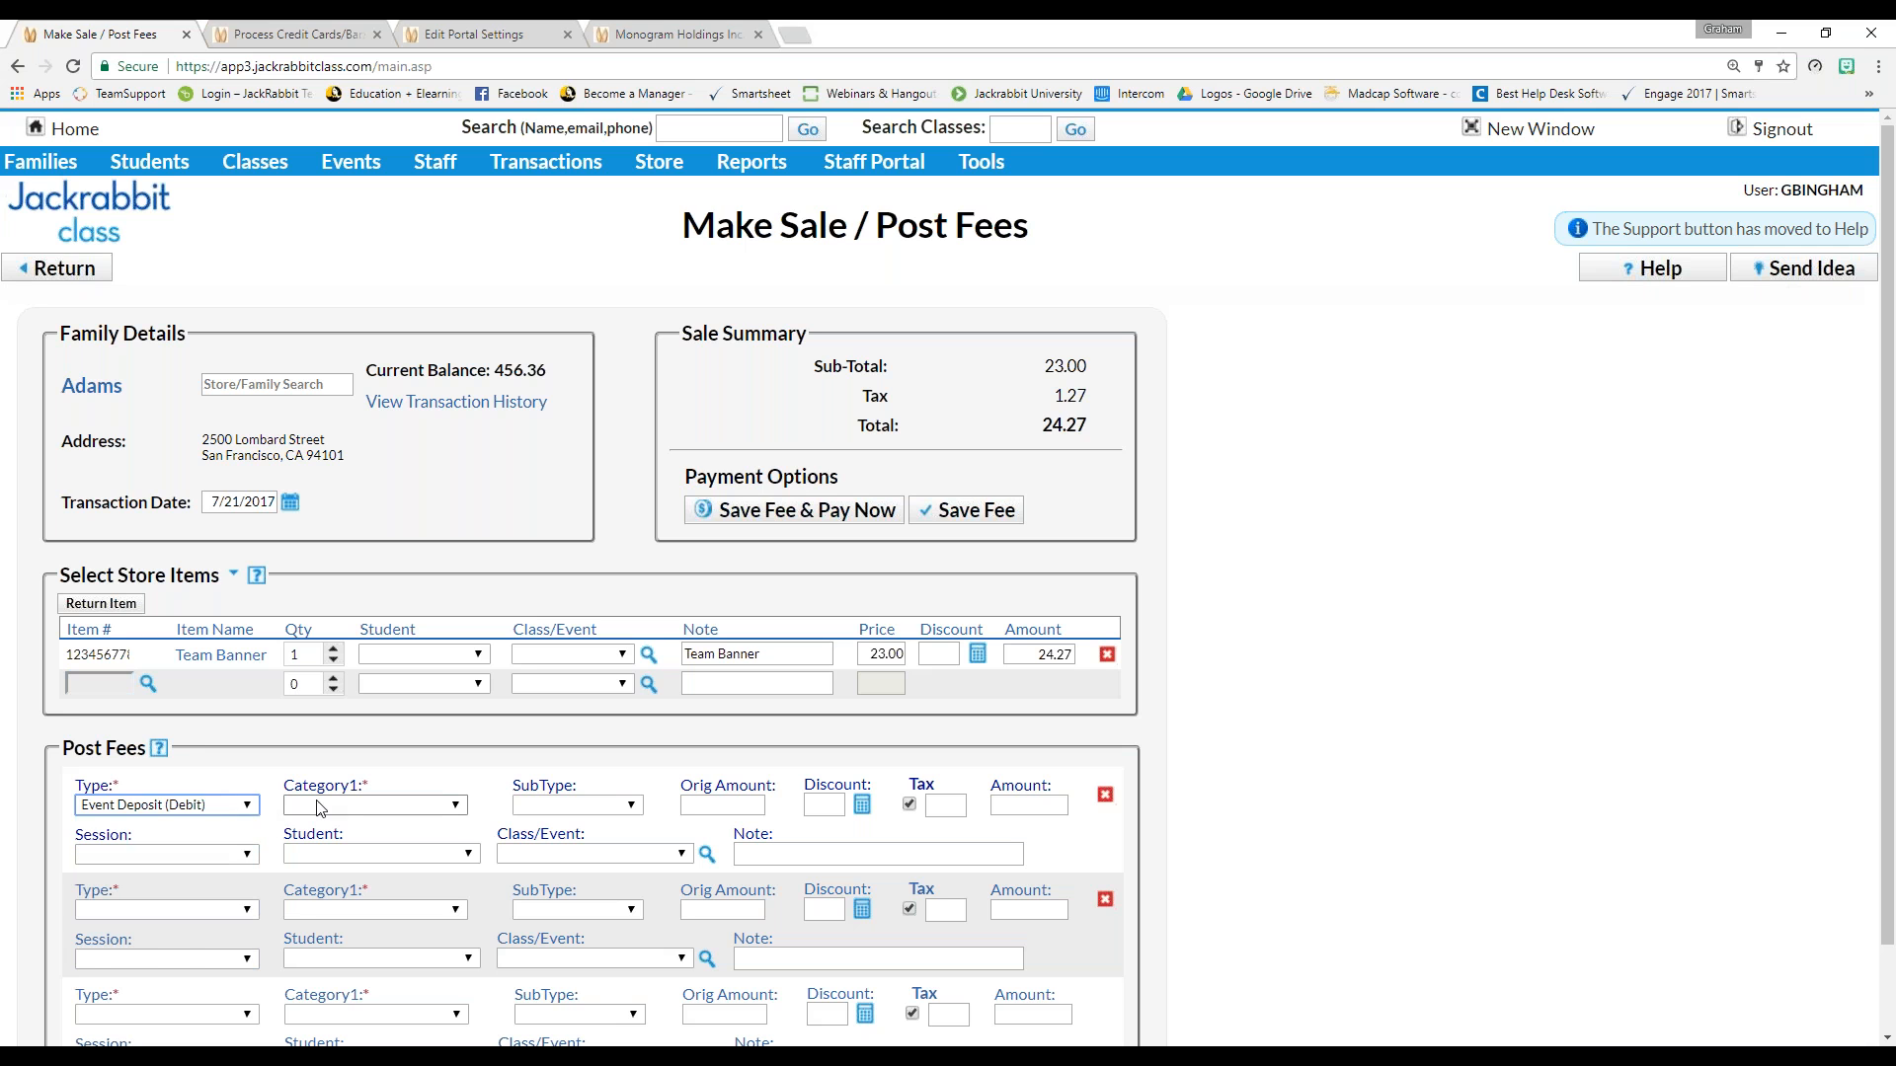
{"action": "left_click", "coordinate": [229, 806]}
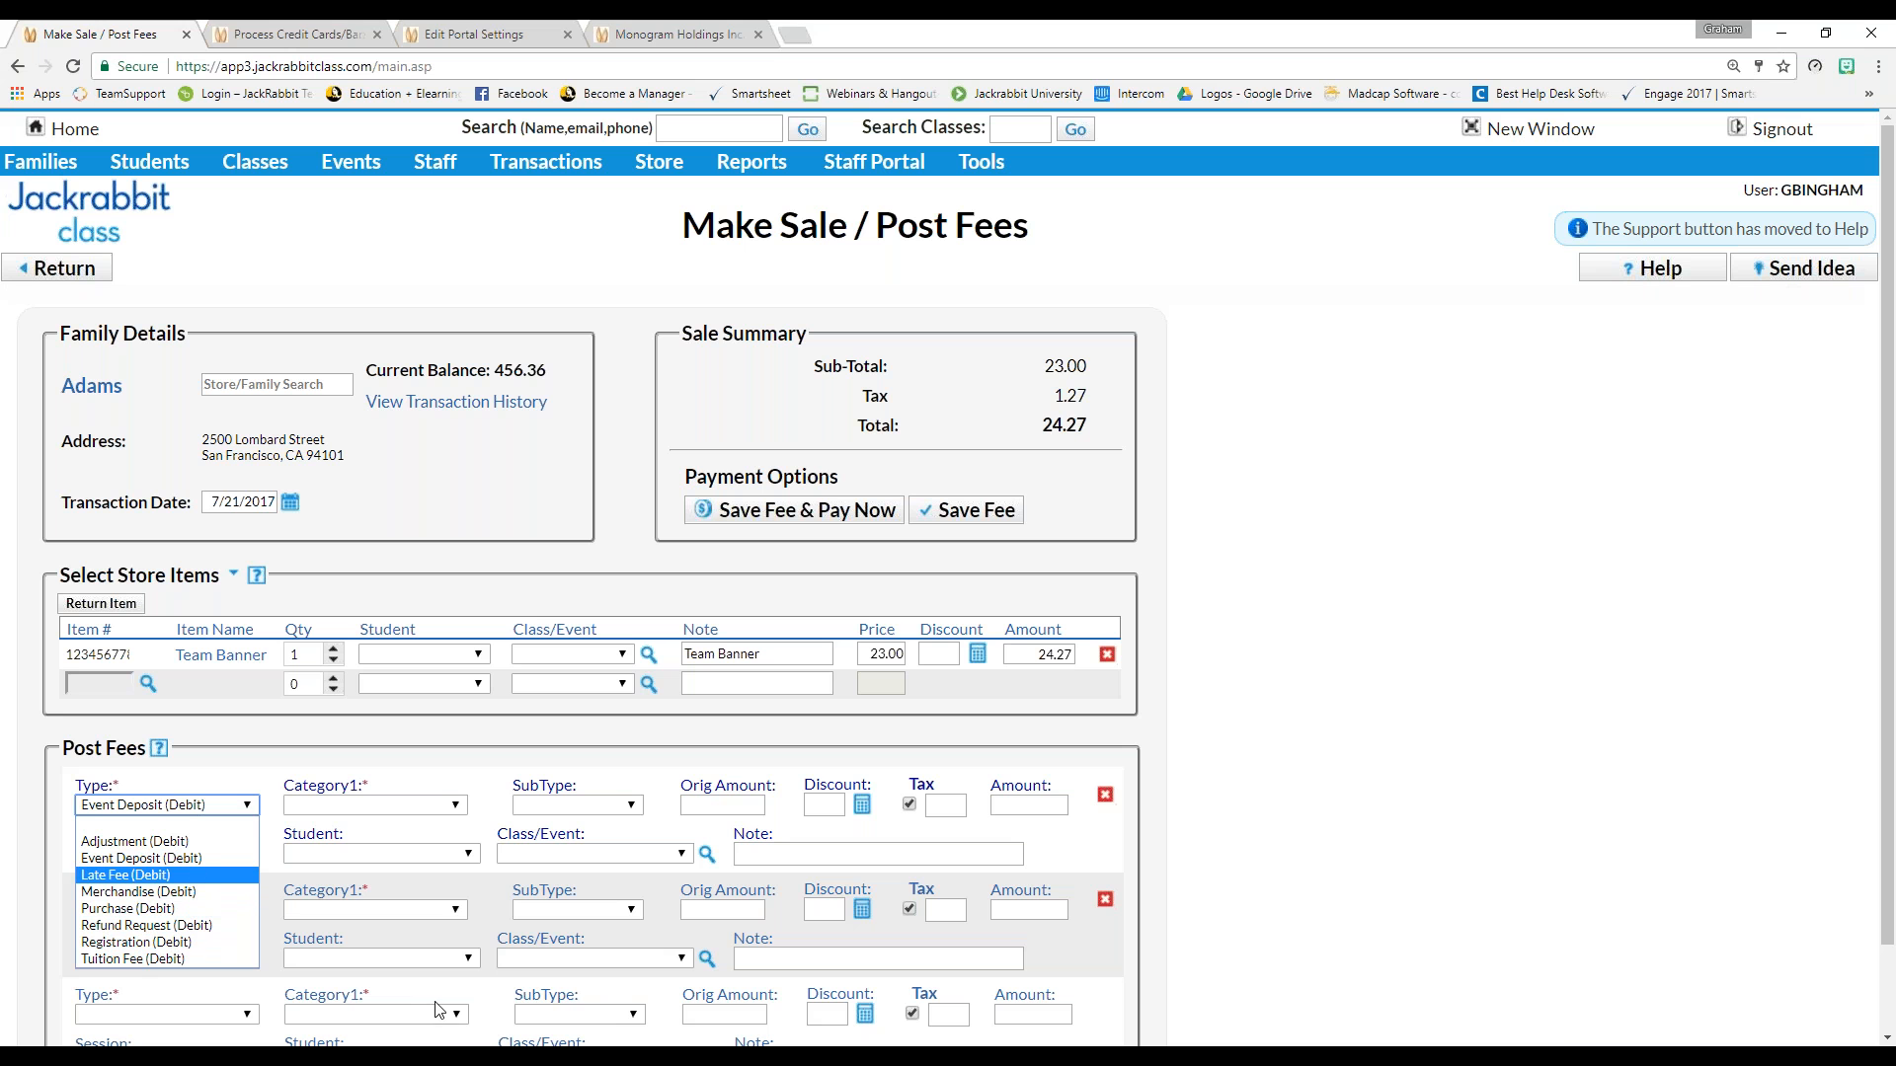
{"action": "key", "text": "Down"}
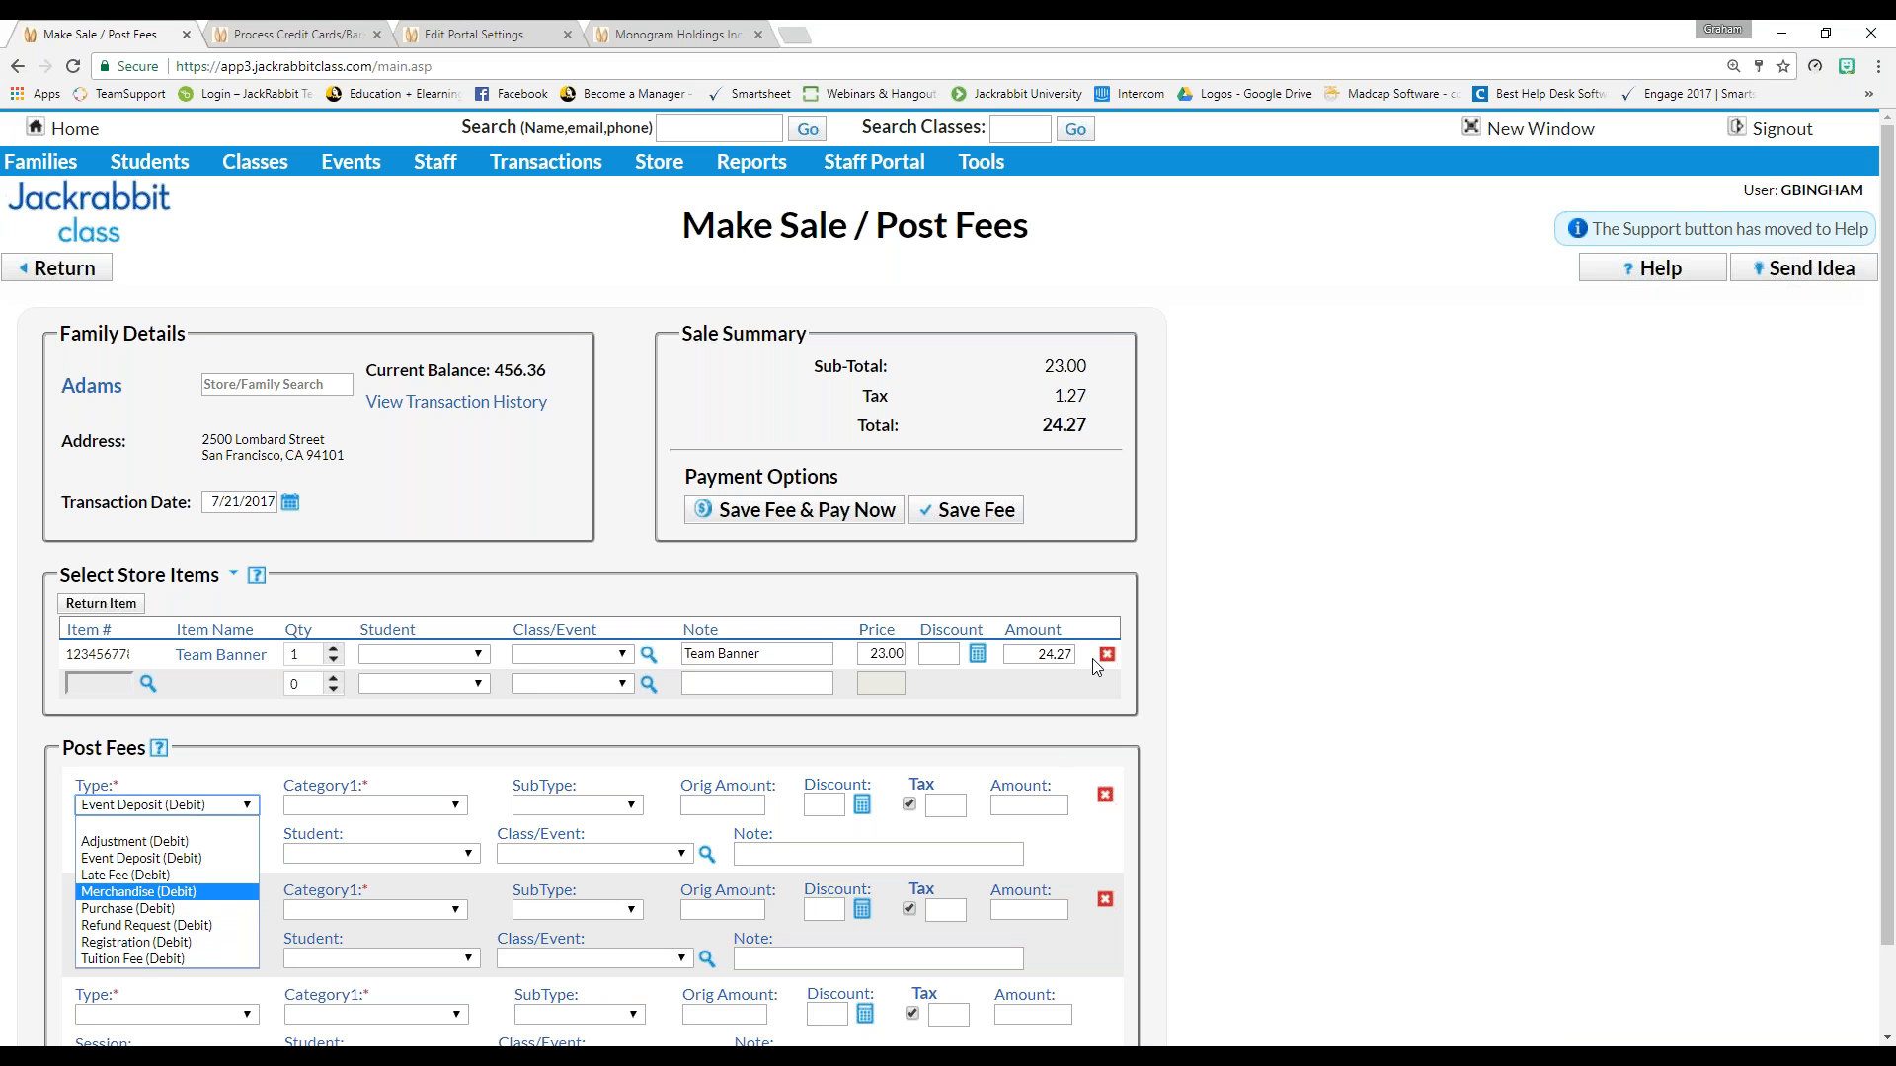
{"action": "left_click", "coordinate": [968, 512]}
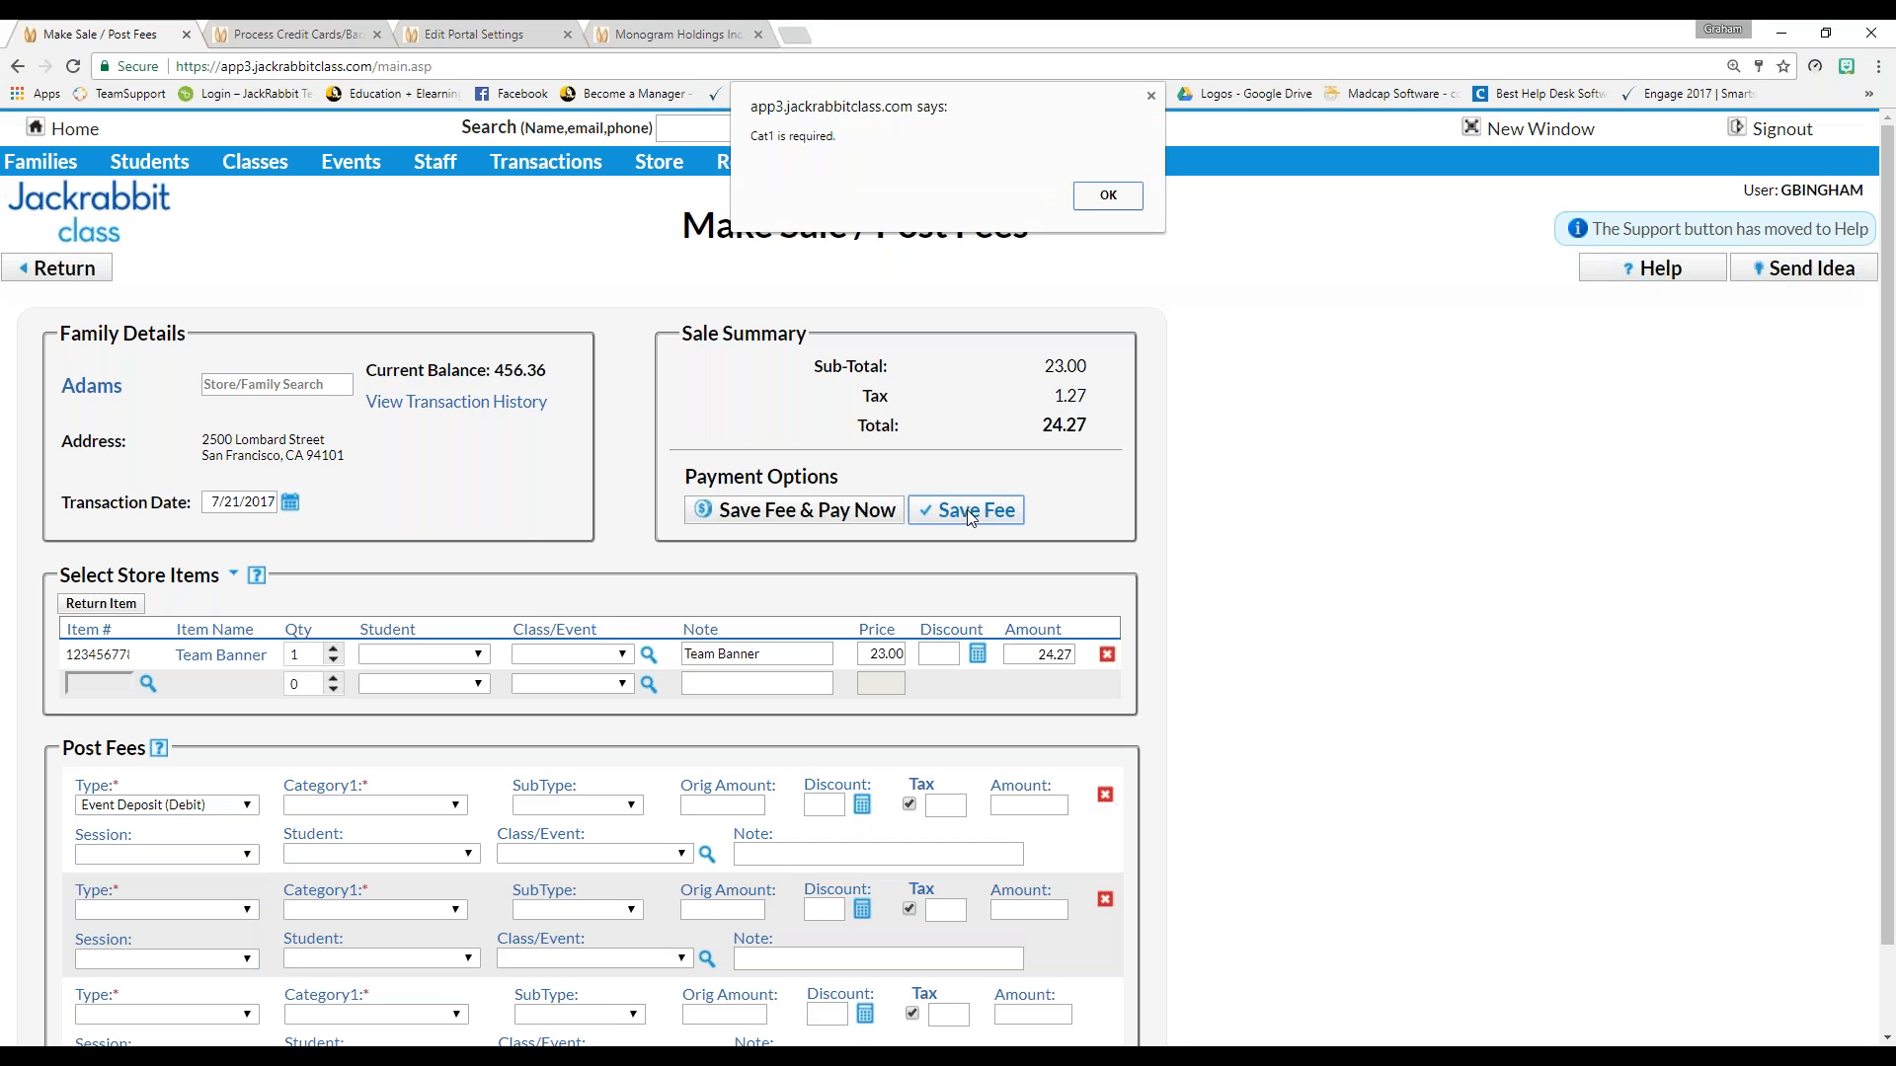
{"action": "left_click", "coordinate": [1108, 194]}
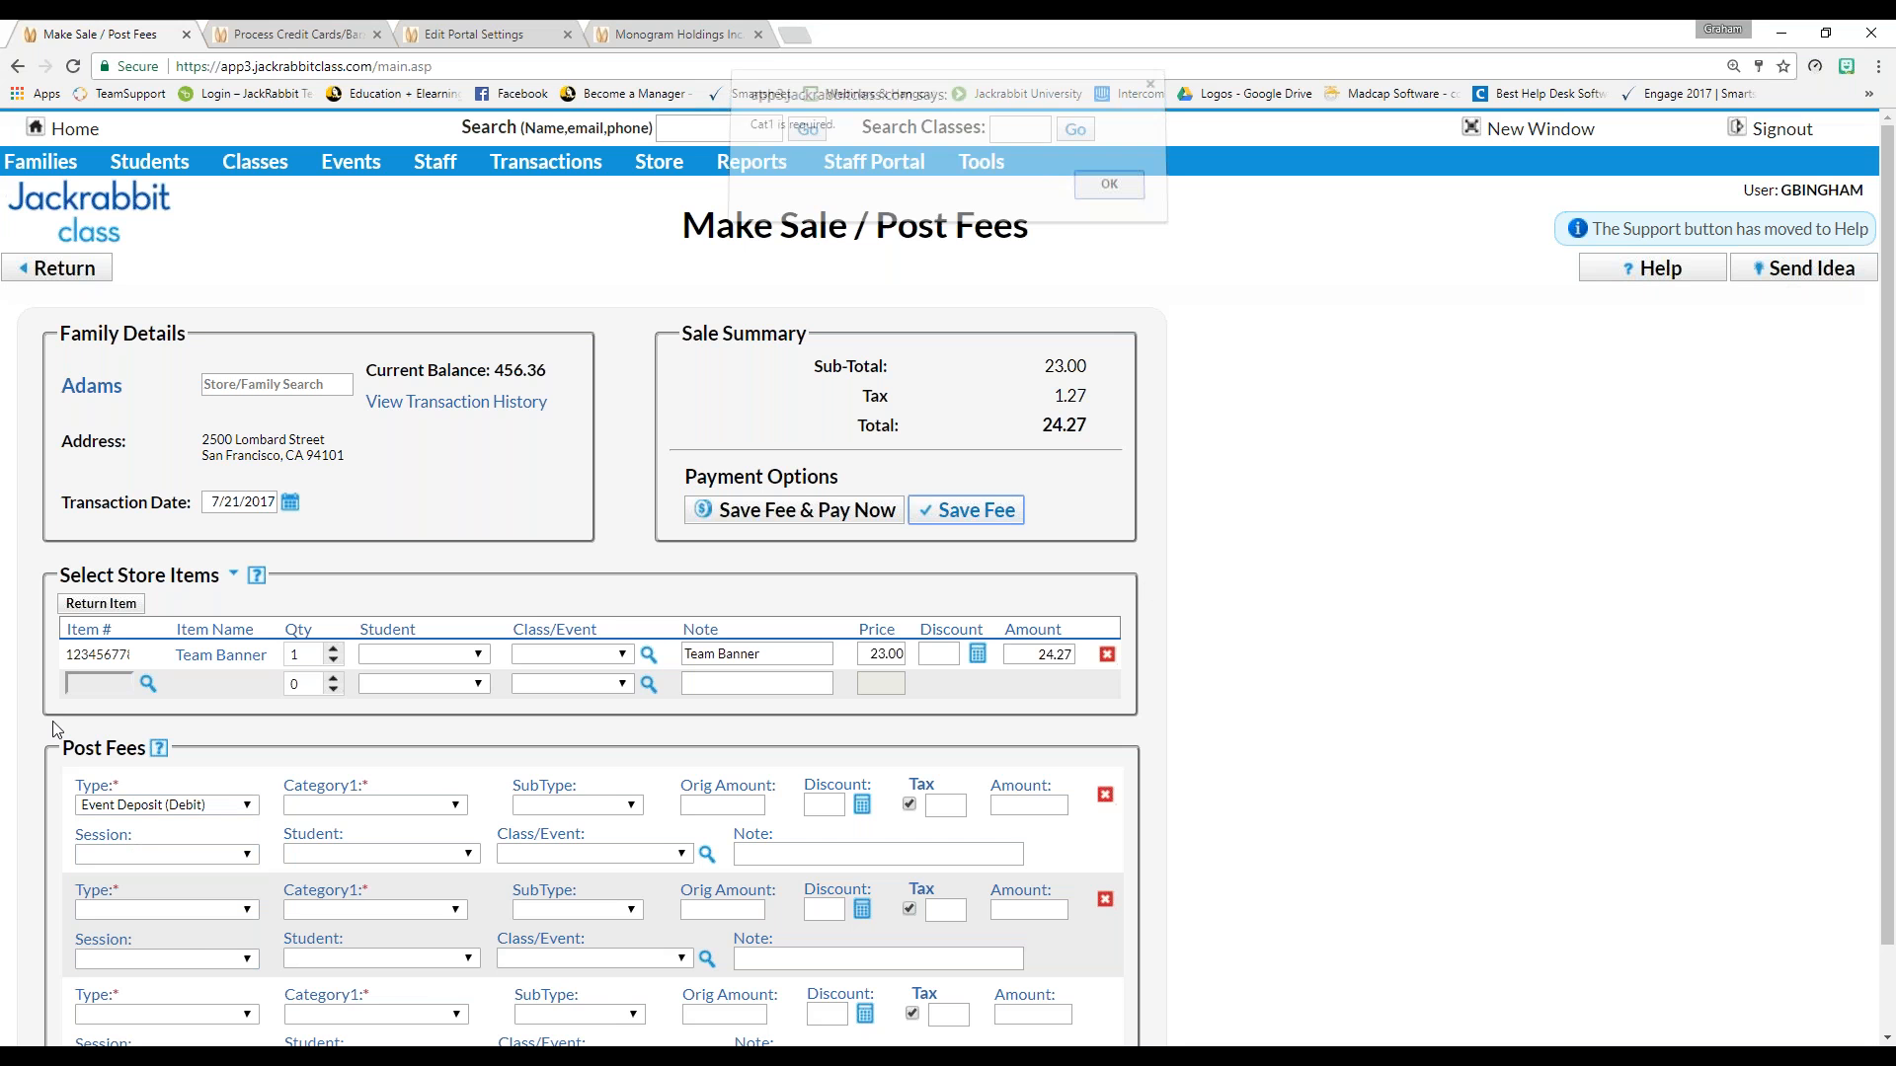
{"action": "left_click", "coordinate": [148, 805]}
{"action": "left_click", "coordinate": [145, 823]}
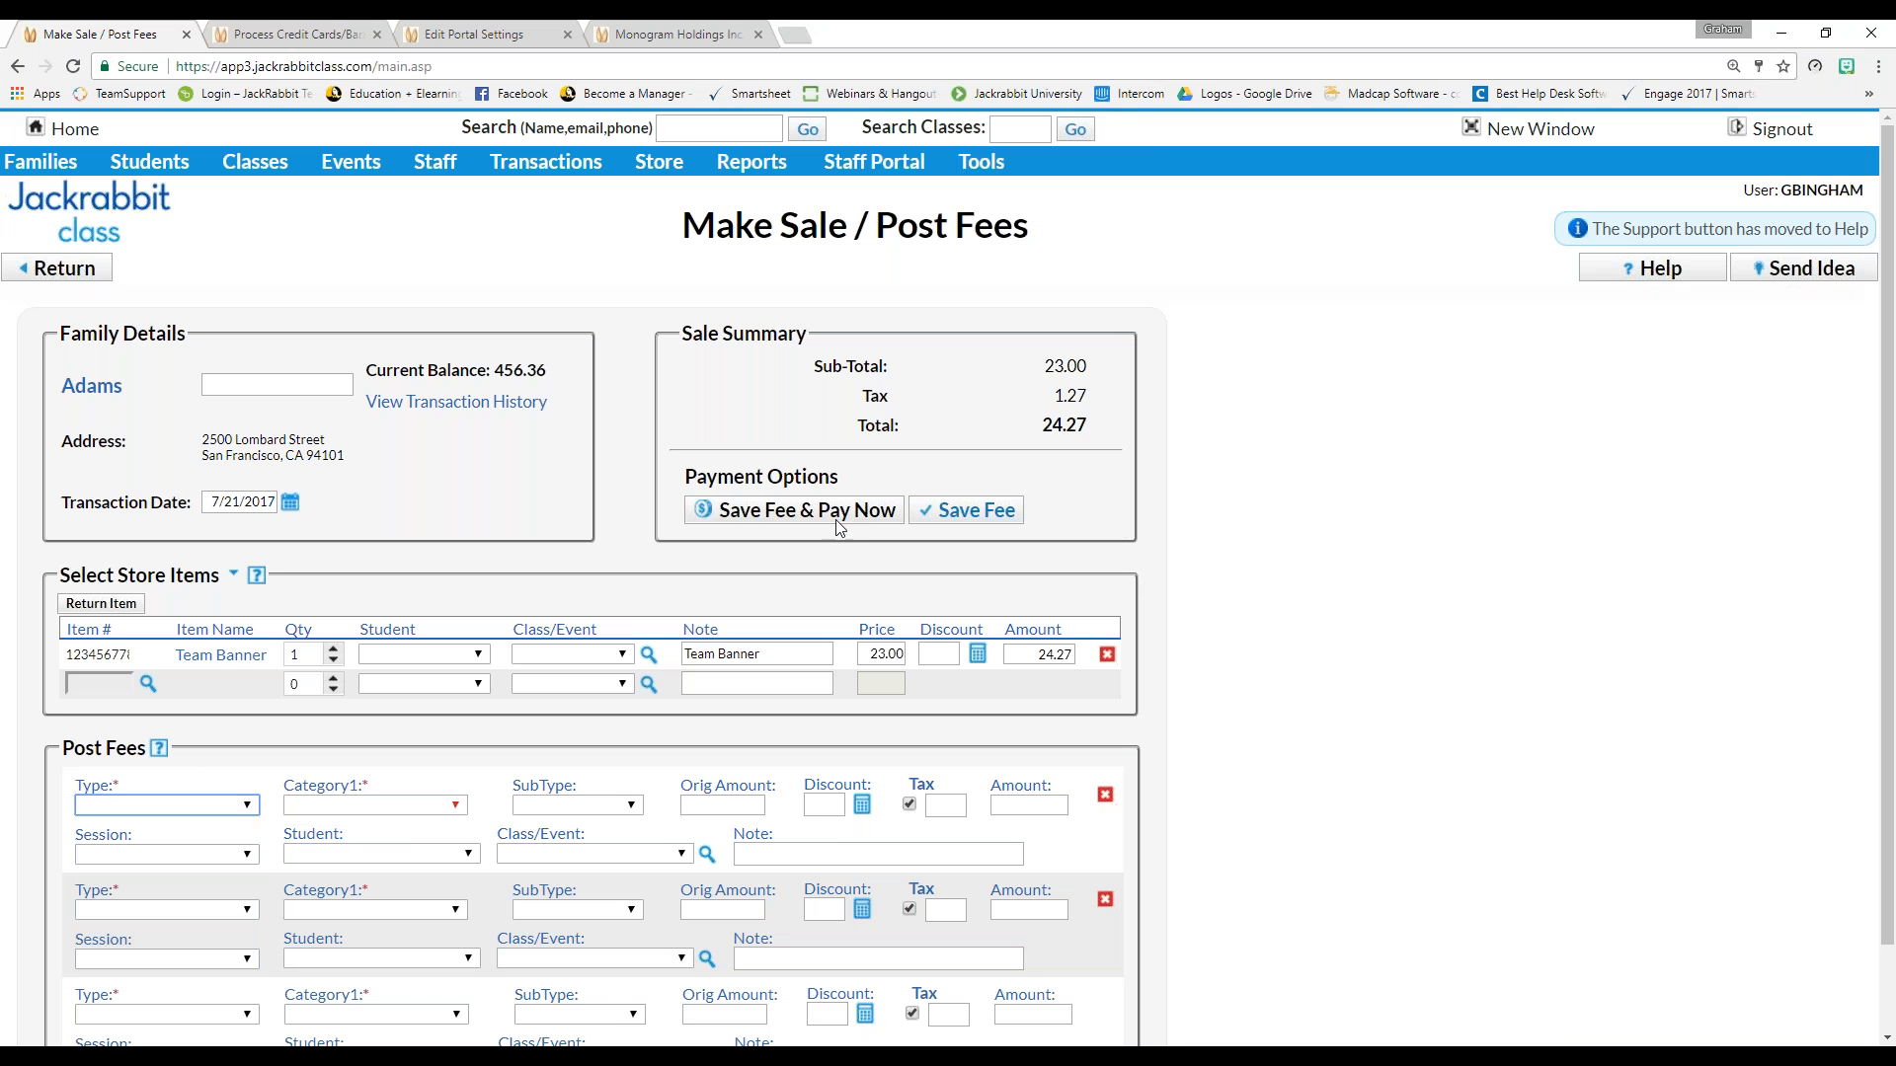
{"action": "left_click", "coordinate": [976, 514]}
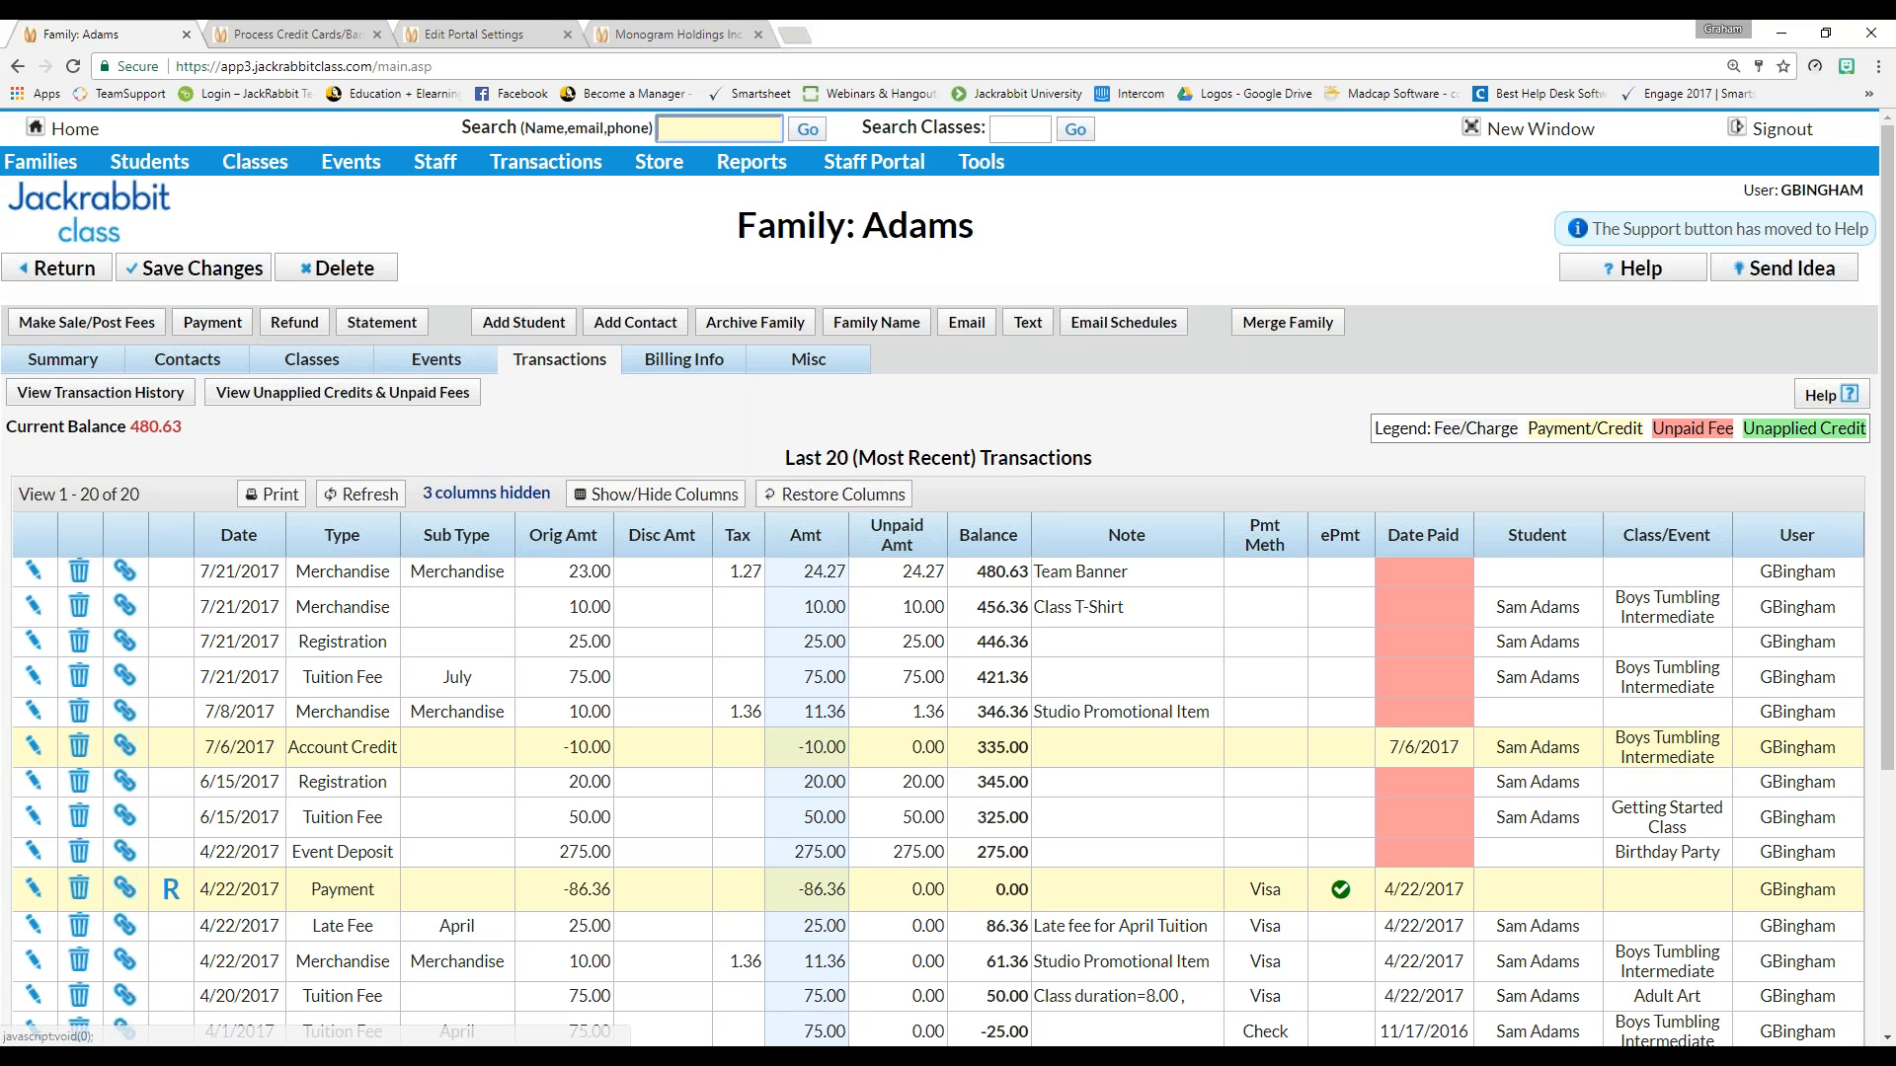
Leave the Adams Transactions tab with the new Team Banner row for the Executive Dashboard
{"action": "left_click", "coordinate": [75, 128]}
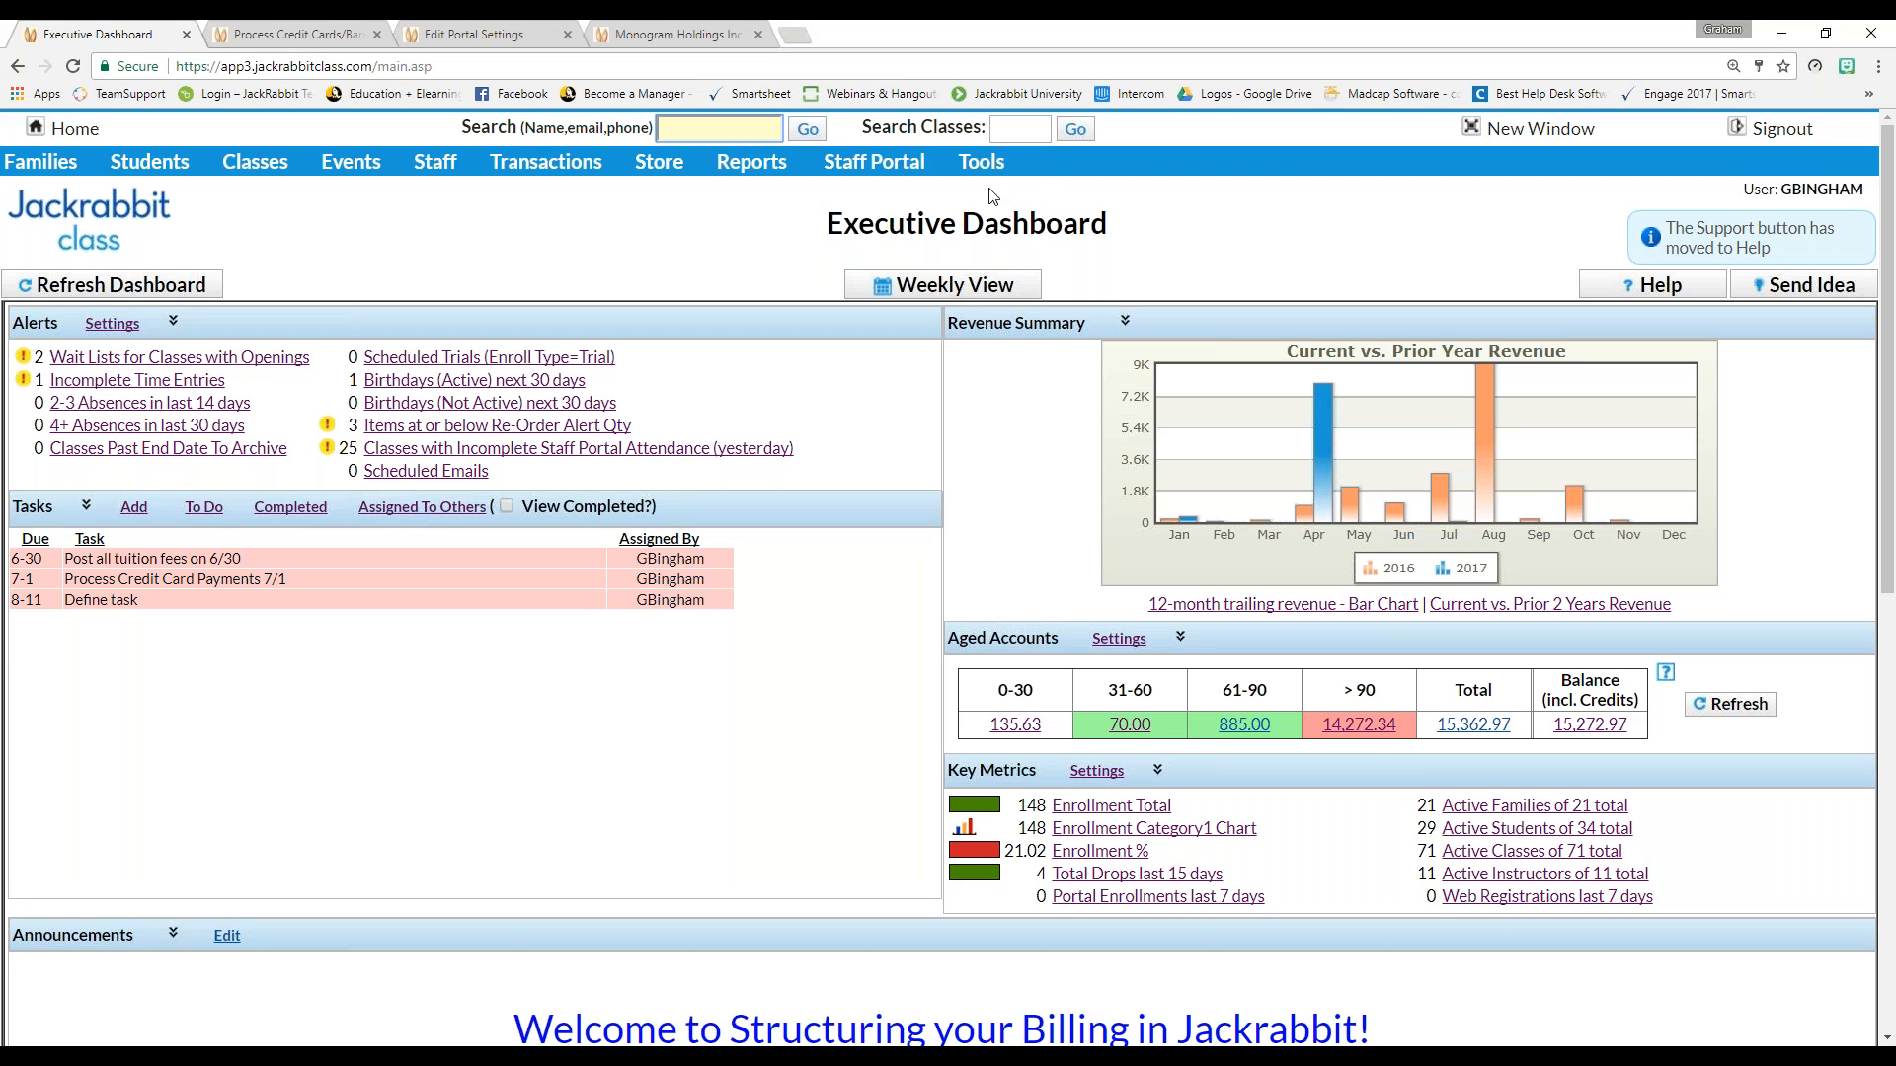
Open the Online Web Registration settings form and locate the Tuition Fee Settings section
{"action": "mouse_move", "coordinate": [994, 164]}
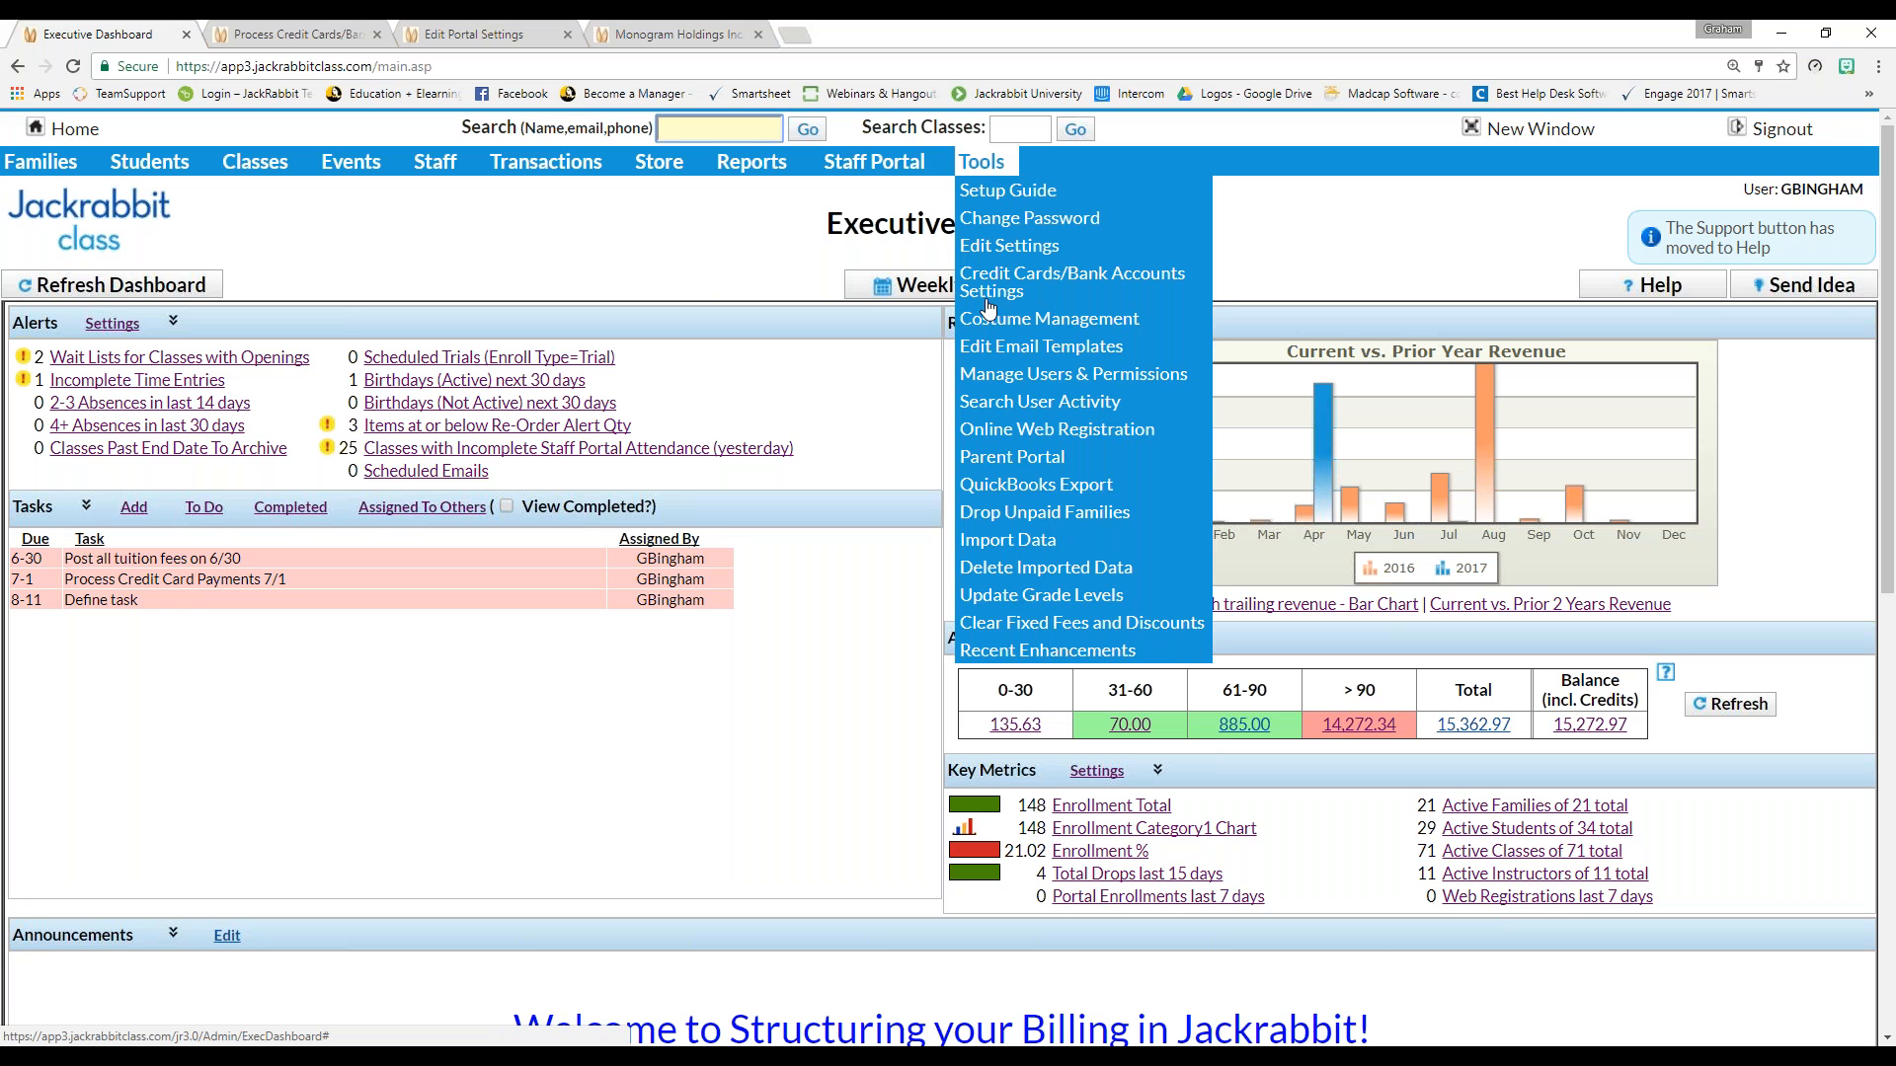
{"action": "left_click", "coordinate": [1056, 428]}
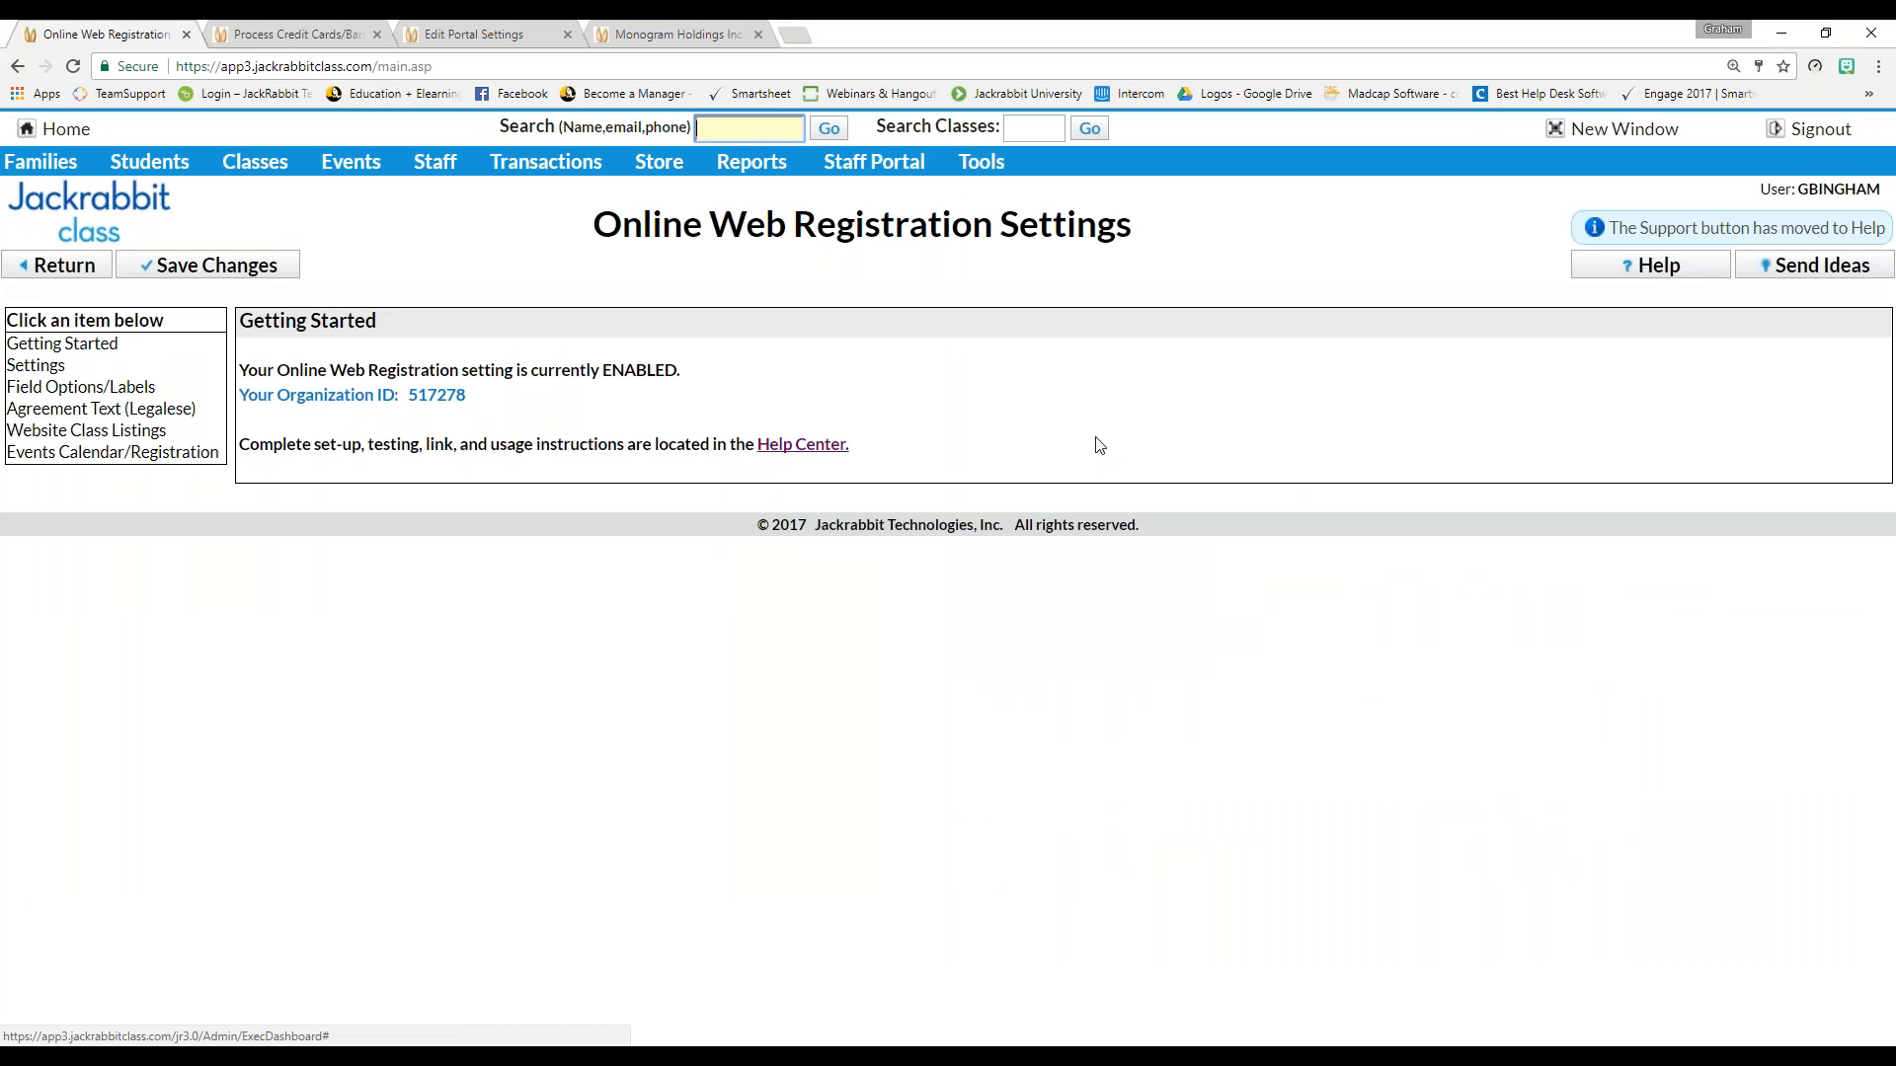
{"action": "left_click", "coordinate": [49, 376]}
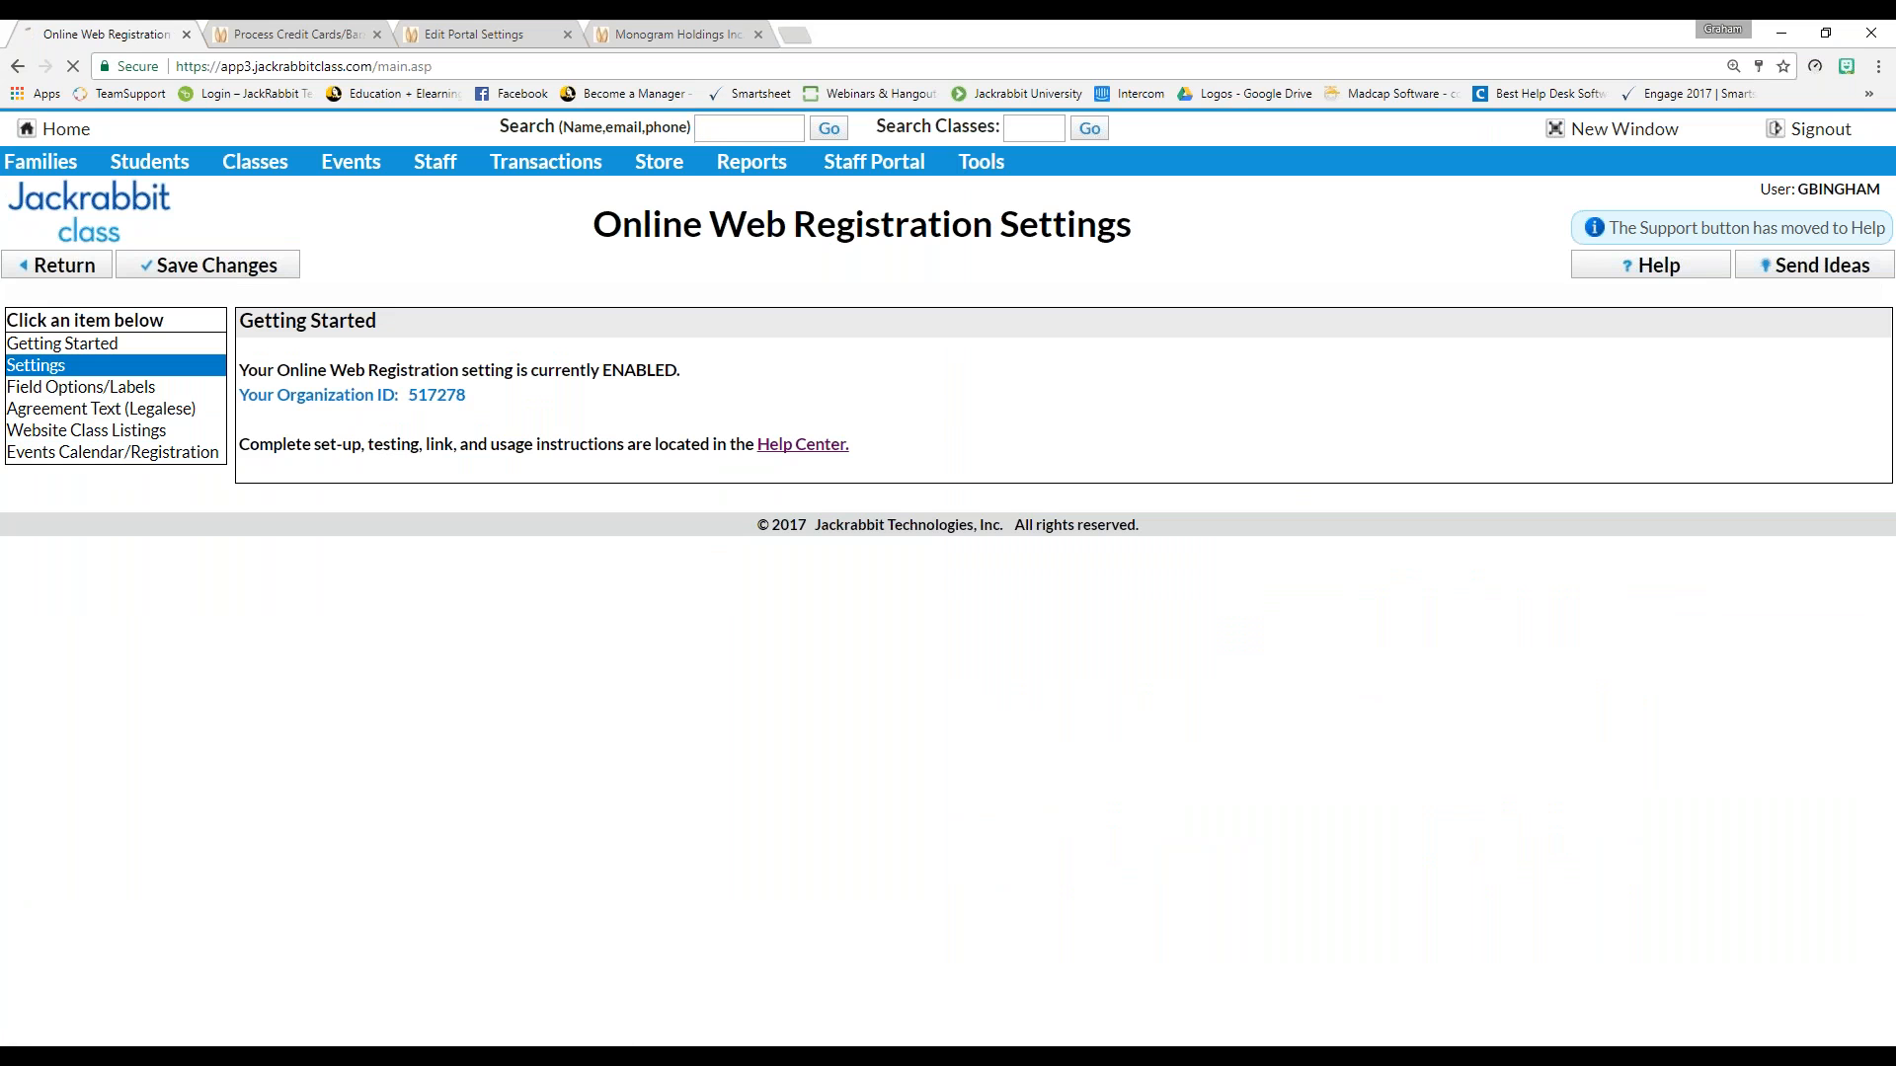
{"action": "scroll", "coordinate": [948, 593], "scroll_direction": "down", "scroll_amount": 1}
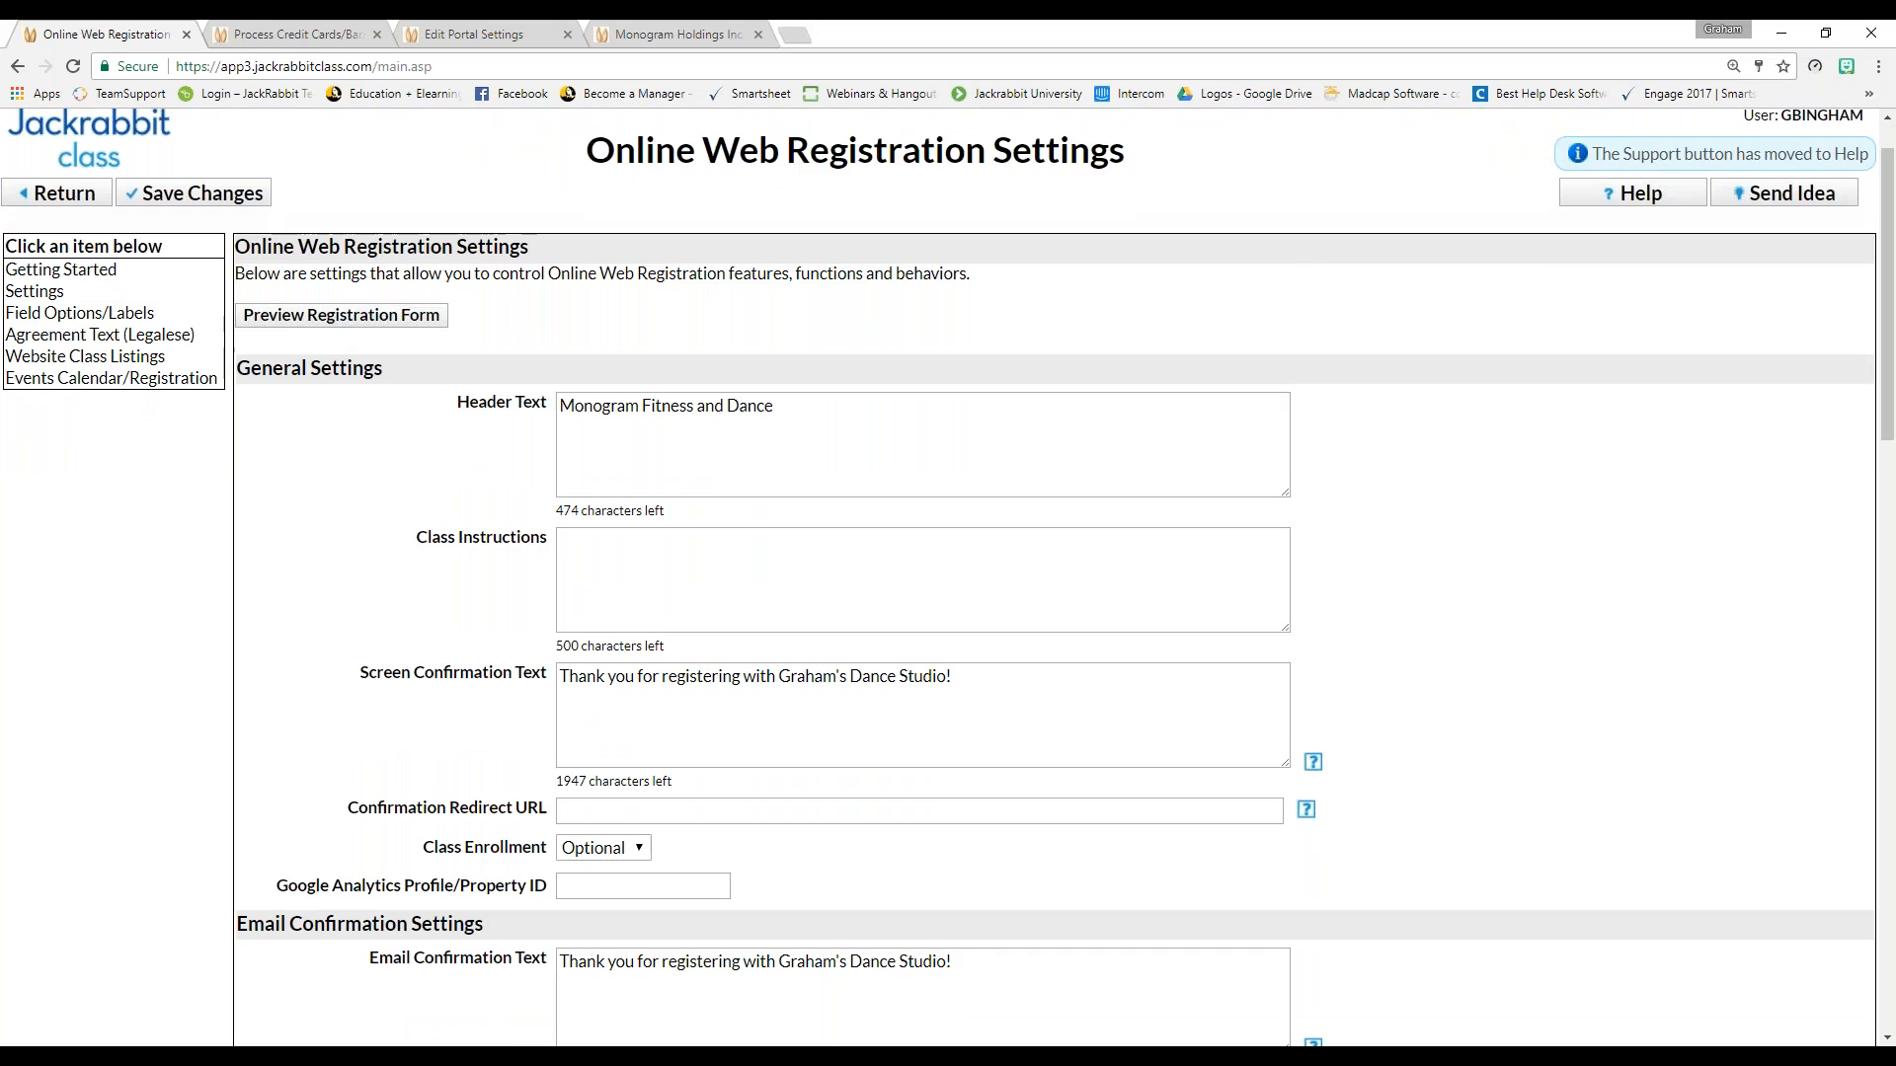
{"action": "scroll", "coordinate": [426, 574], "scroll_direction": "down", "scroll_amount": 14}
{"action": "scroll", "coordinate": [427, 574], "scroll_direction": "down", "scroll_amount": 6}
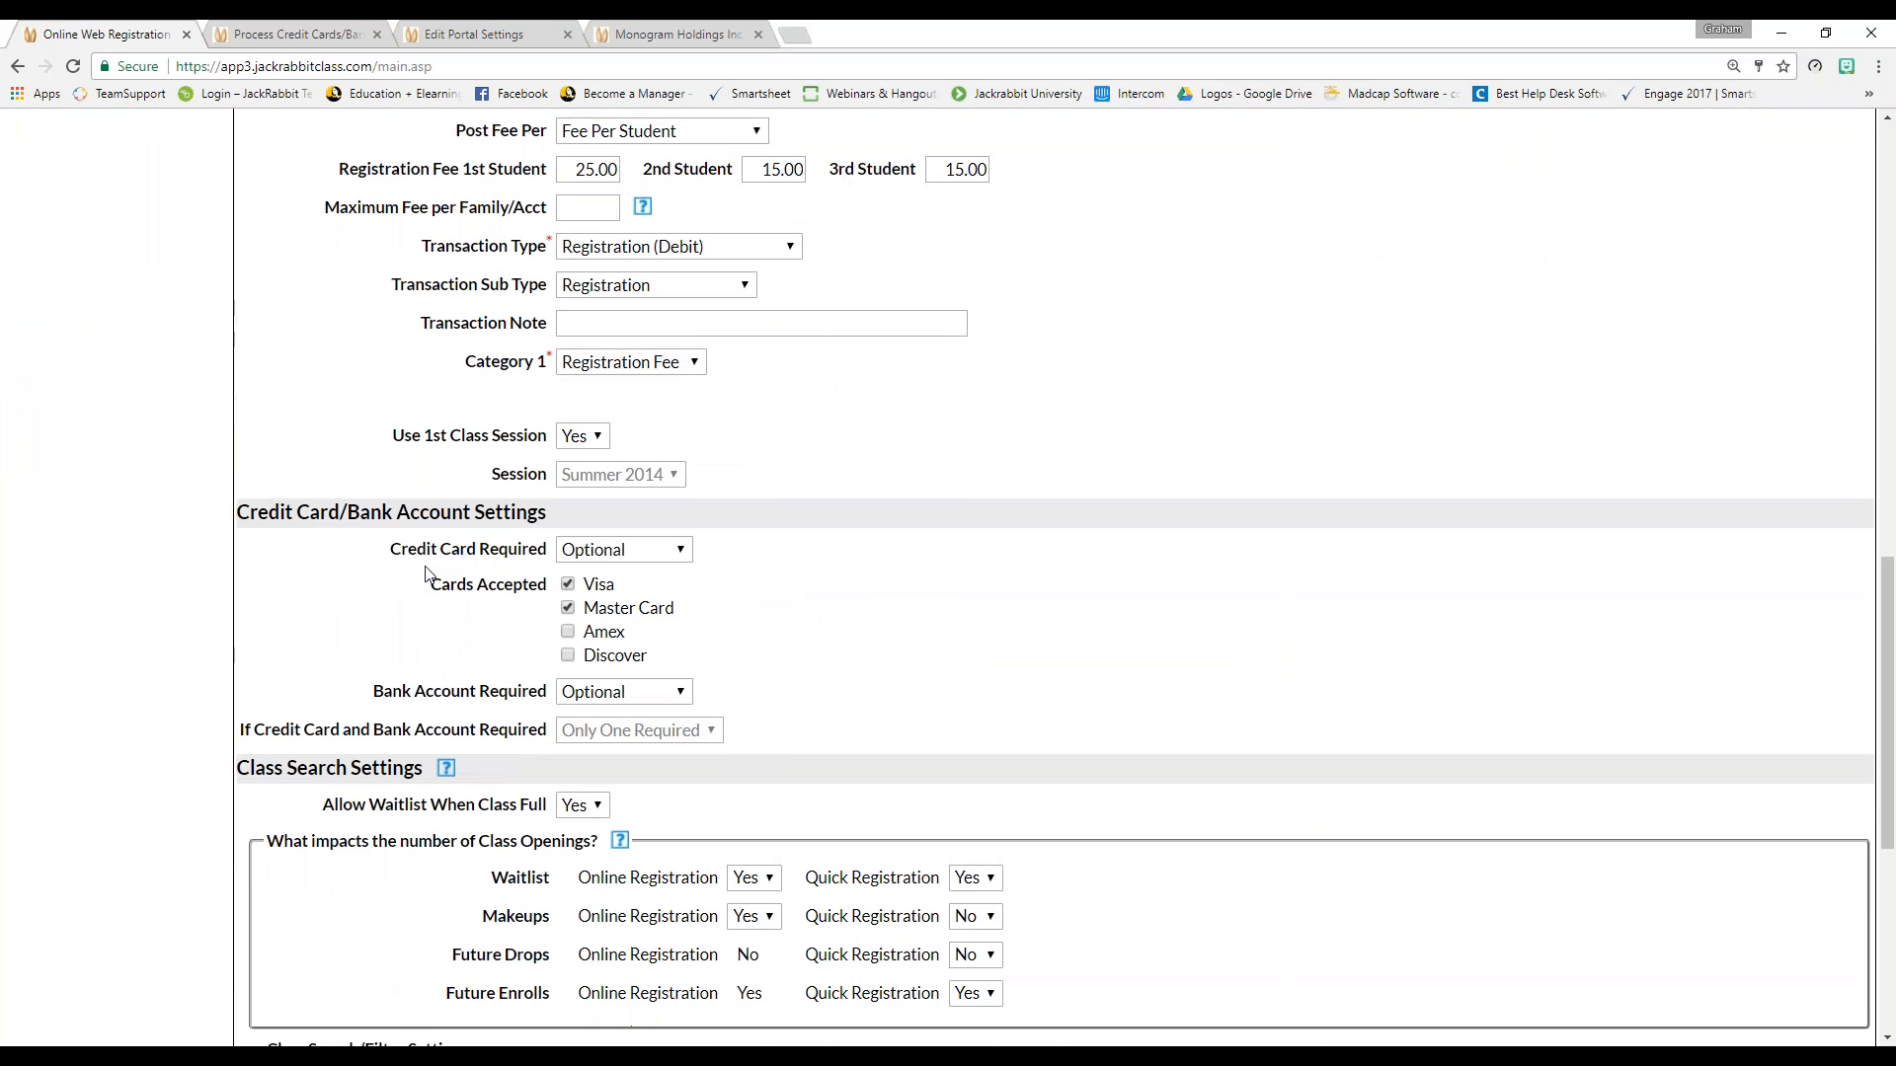
{"action": "scroll", "coordinate": [427, 574], "scroll_direction": "up", "scroll_amount": 1}
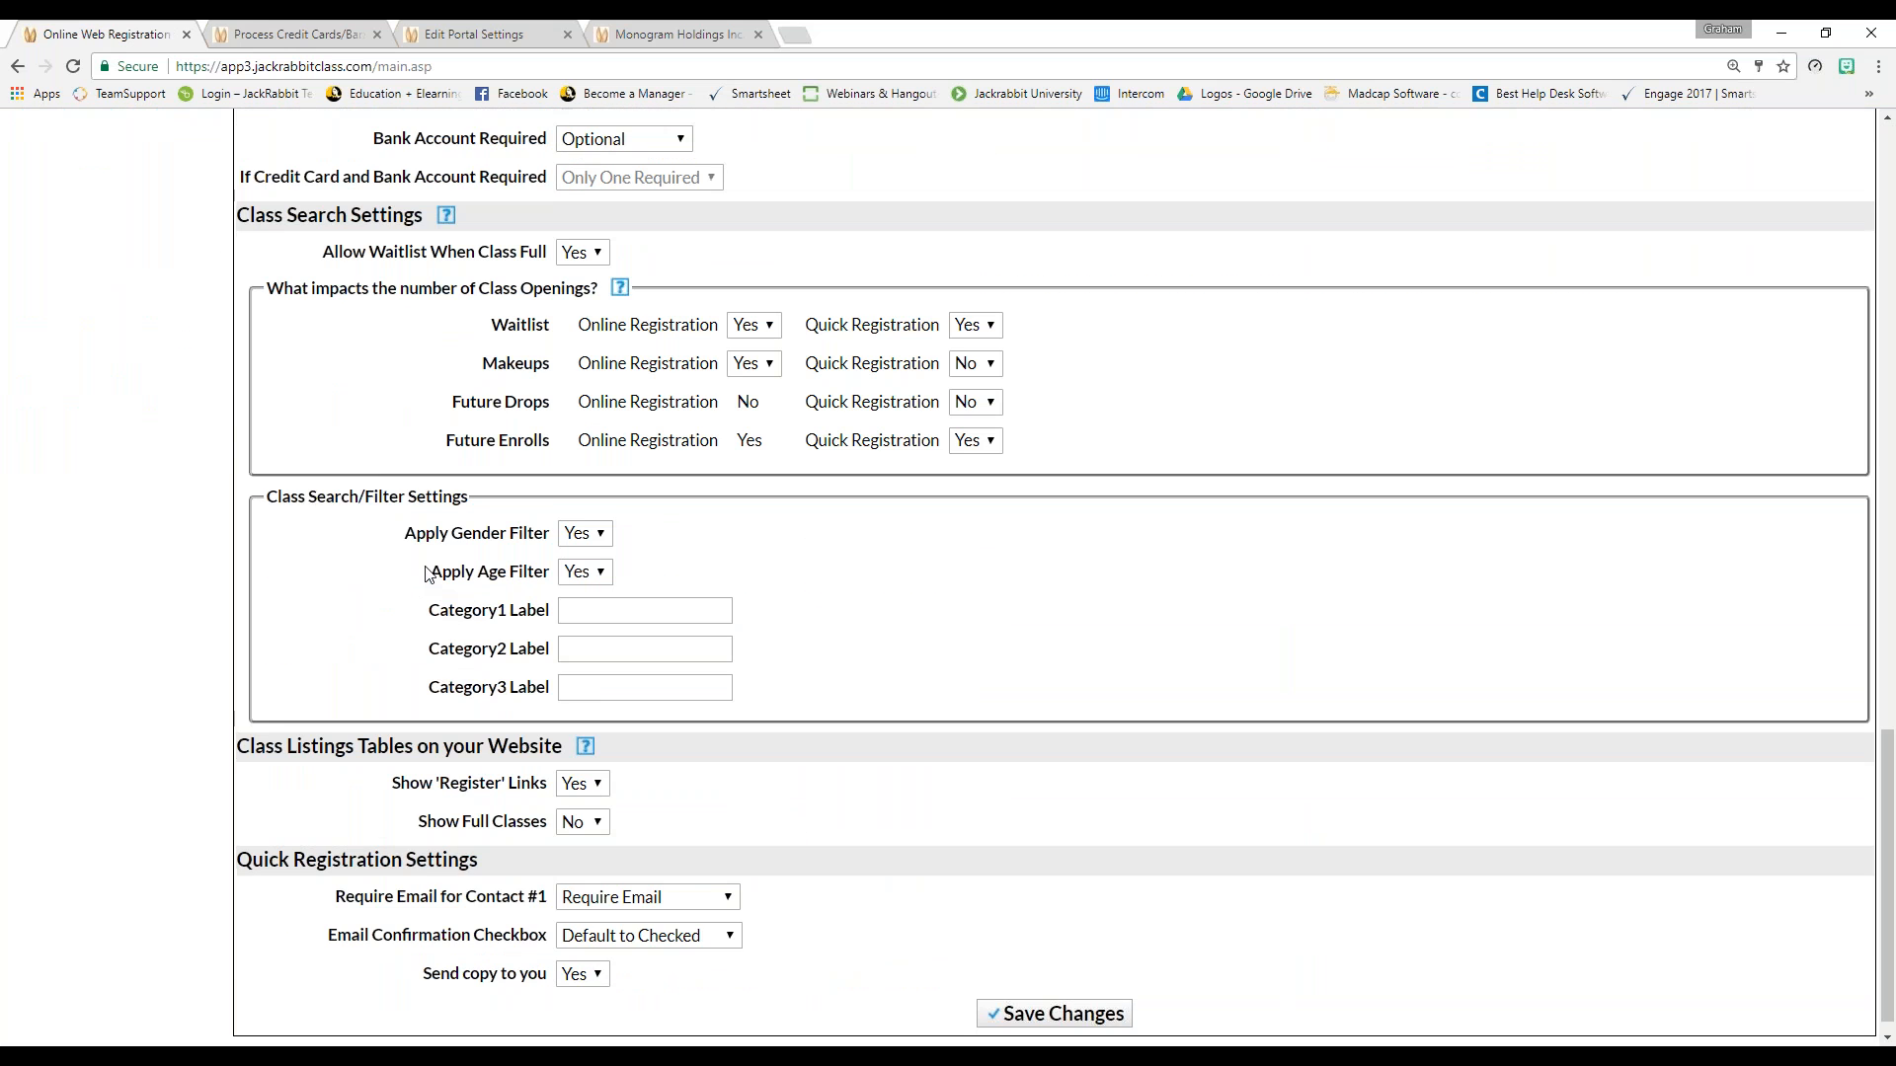
{"action": "scroll", "coordinate": [427, 574], "scroll_direction": "up", "scroll_amount": 11}
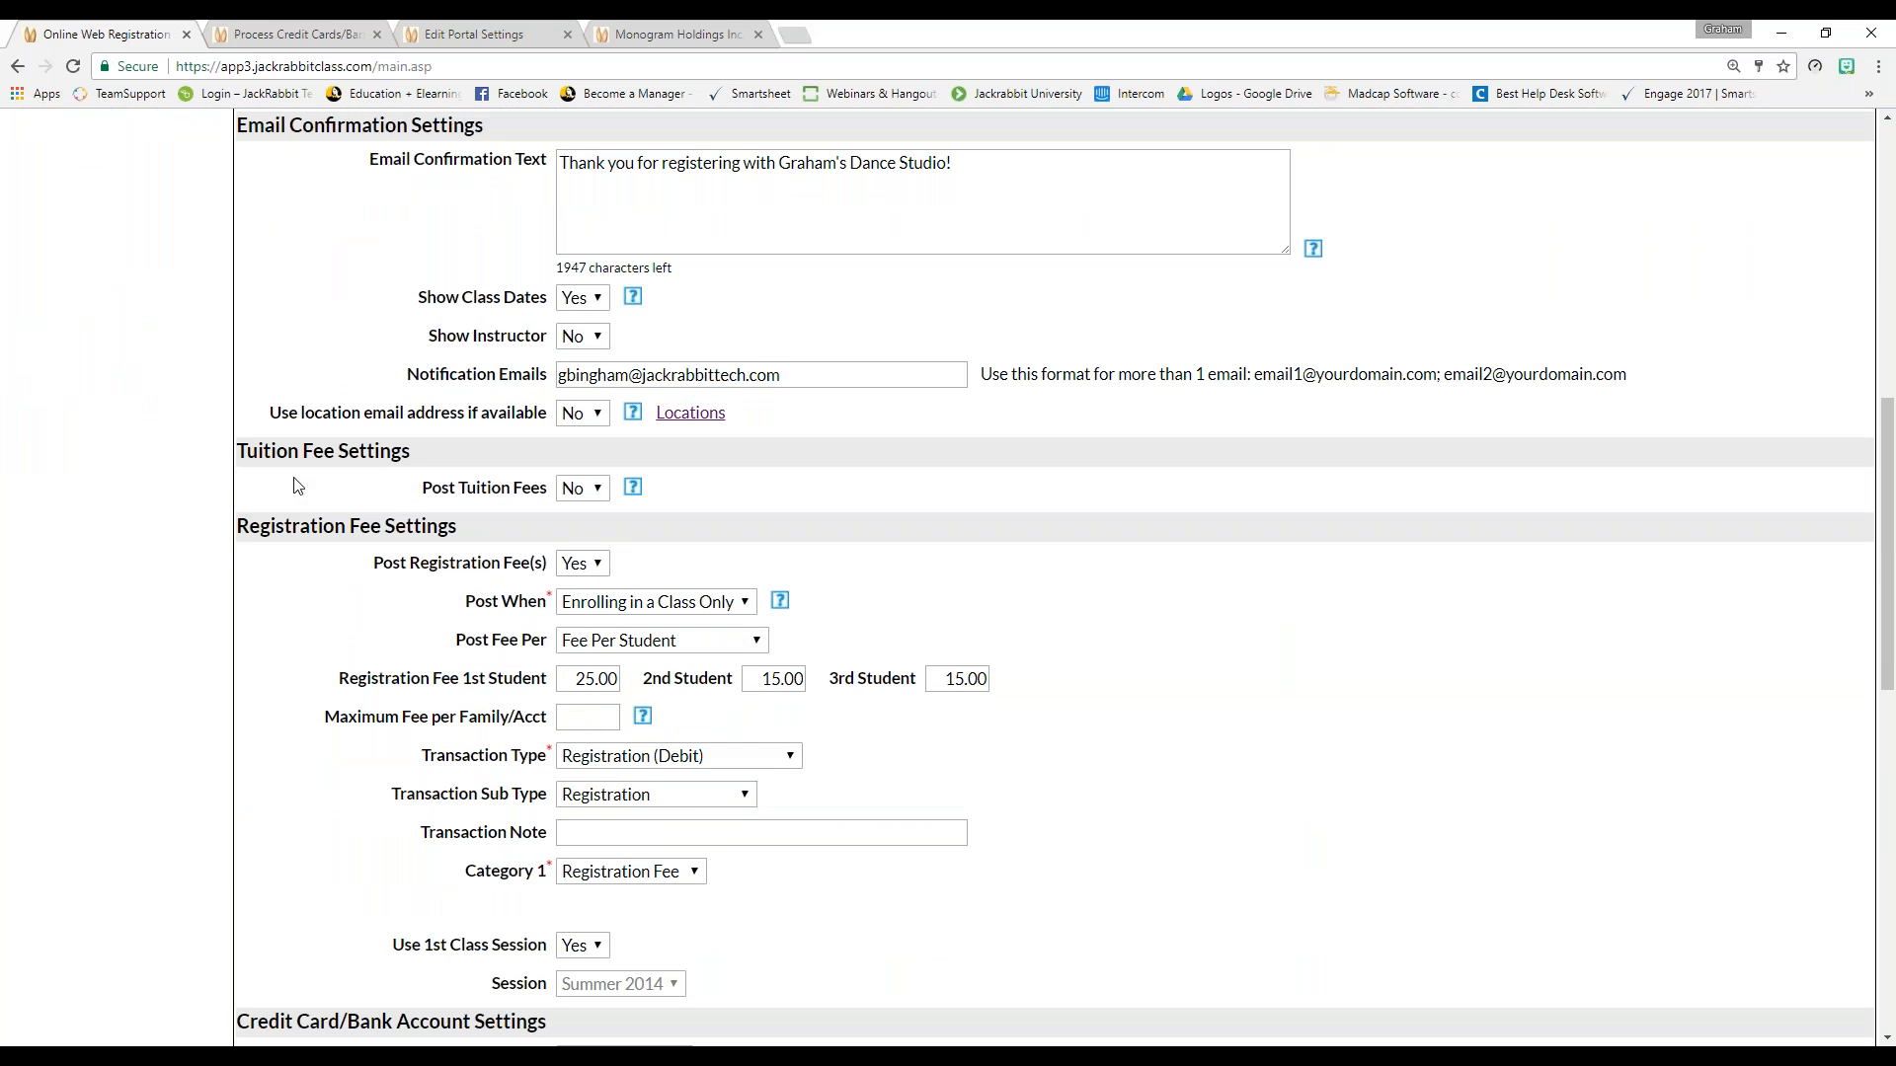
{"action": "left_click_drag", "start_coordinate": [419, 447], "coordinate": [271, 452]}
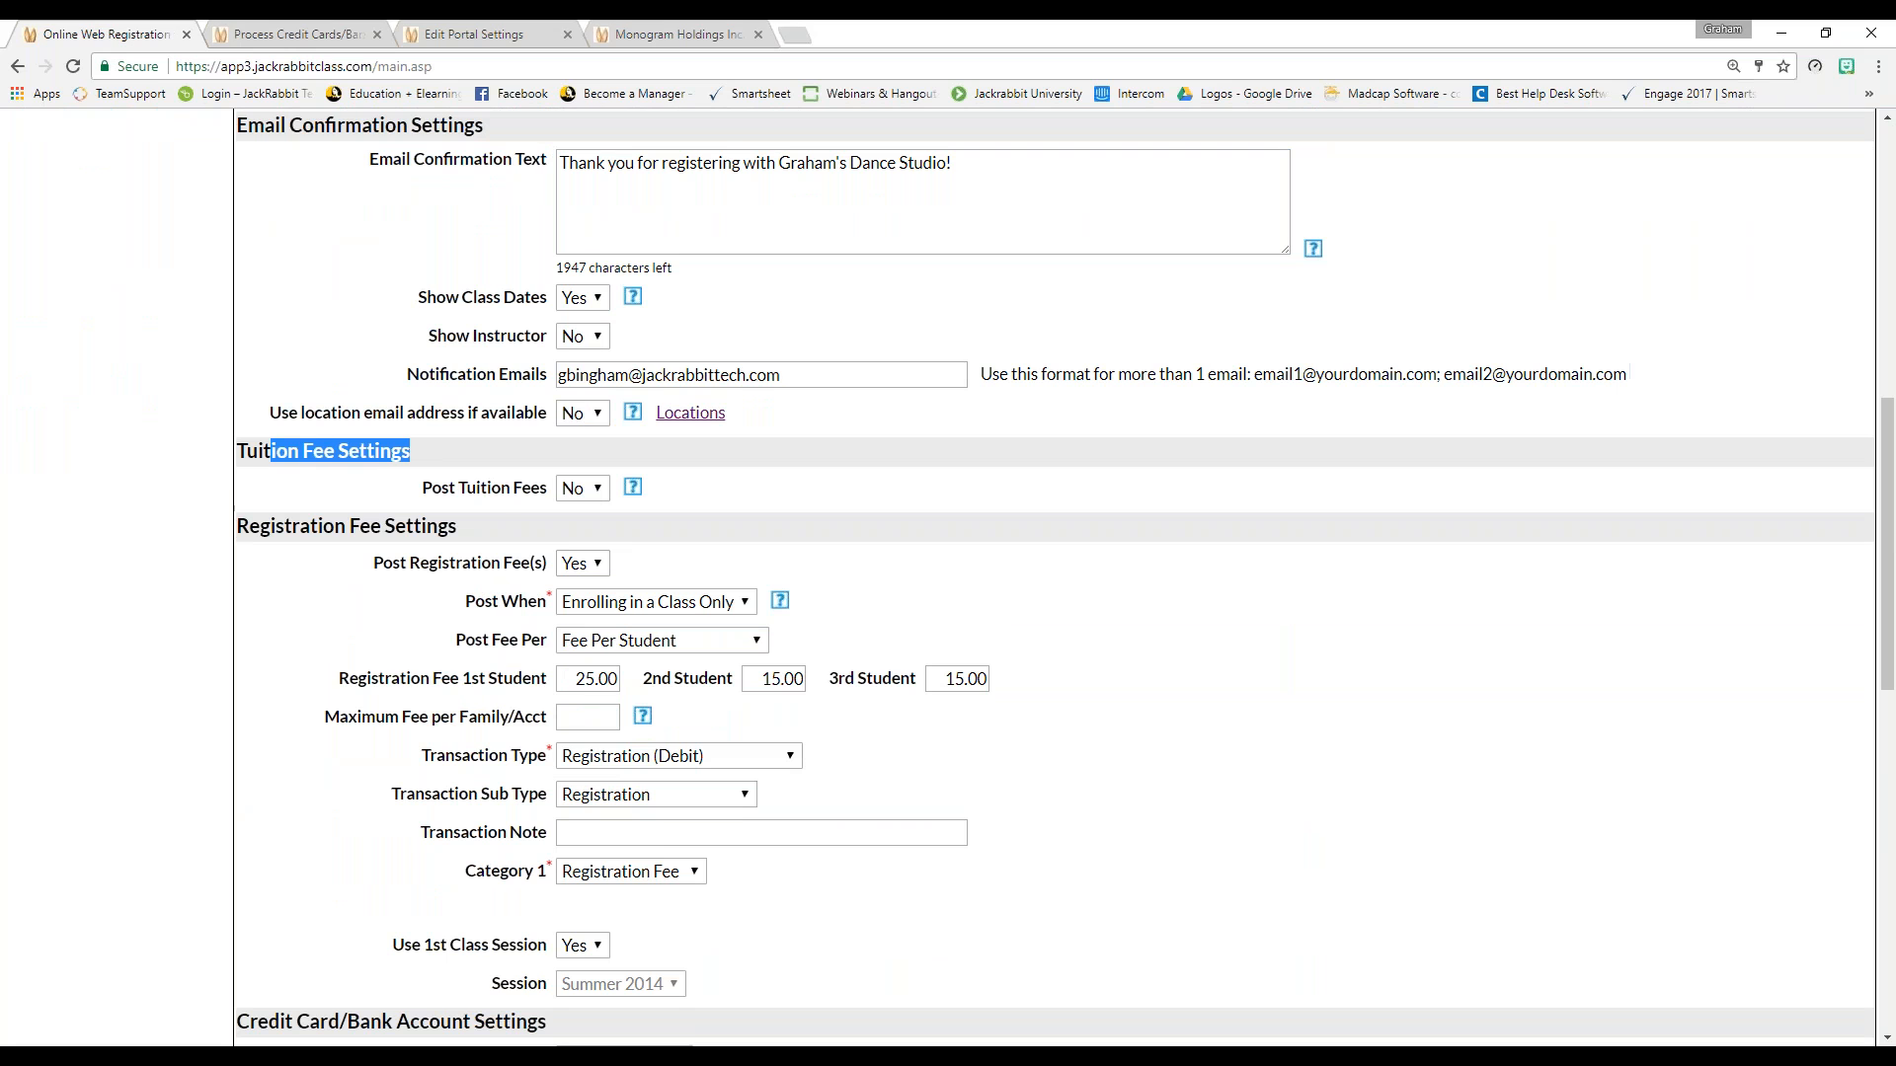
Switch Post Tuition Fees to Yes, then set it back to No
{"action": "left_click", "coordinate": [591, 500]}
{"action": "left_click", "coordinate": [591, 500]}
{"action": "left_click", "coordinate": [423, 494]}
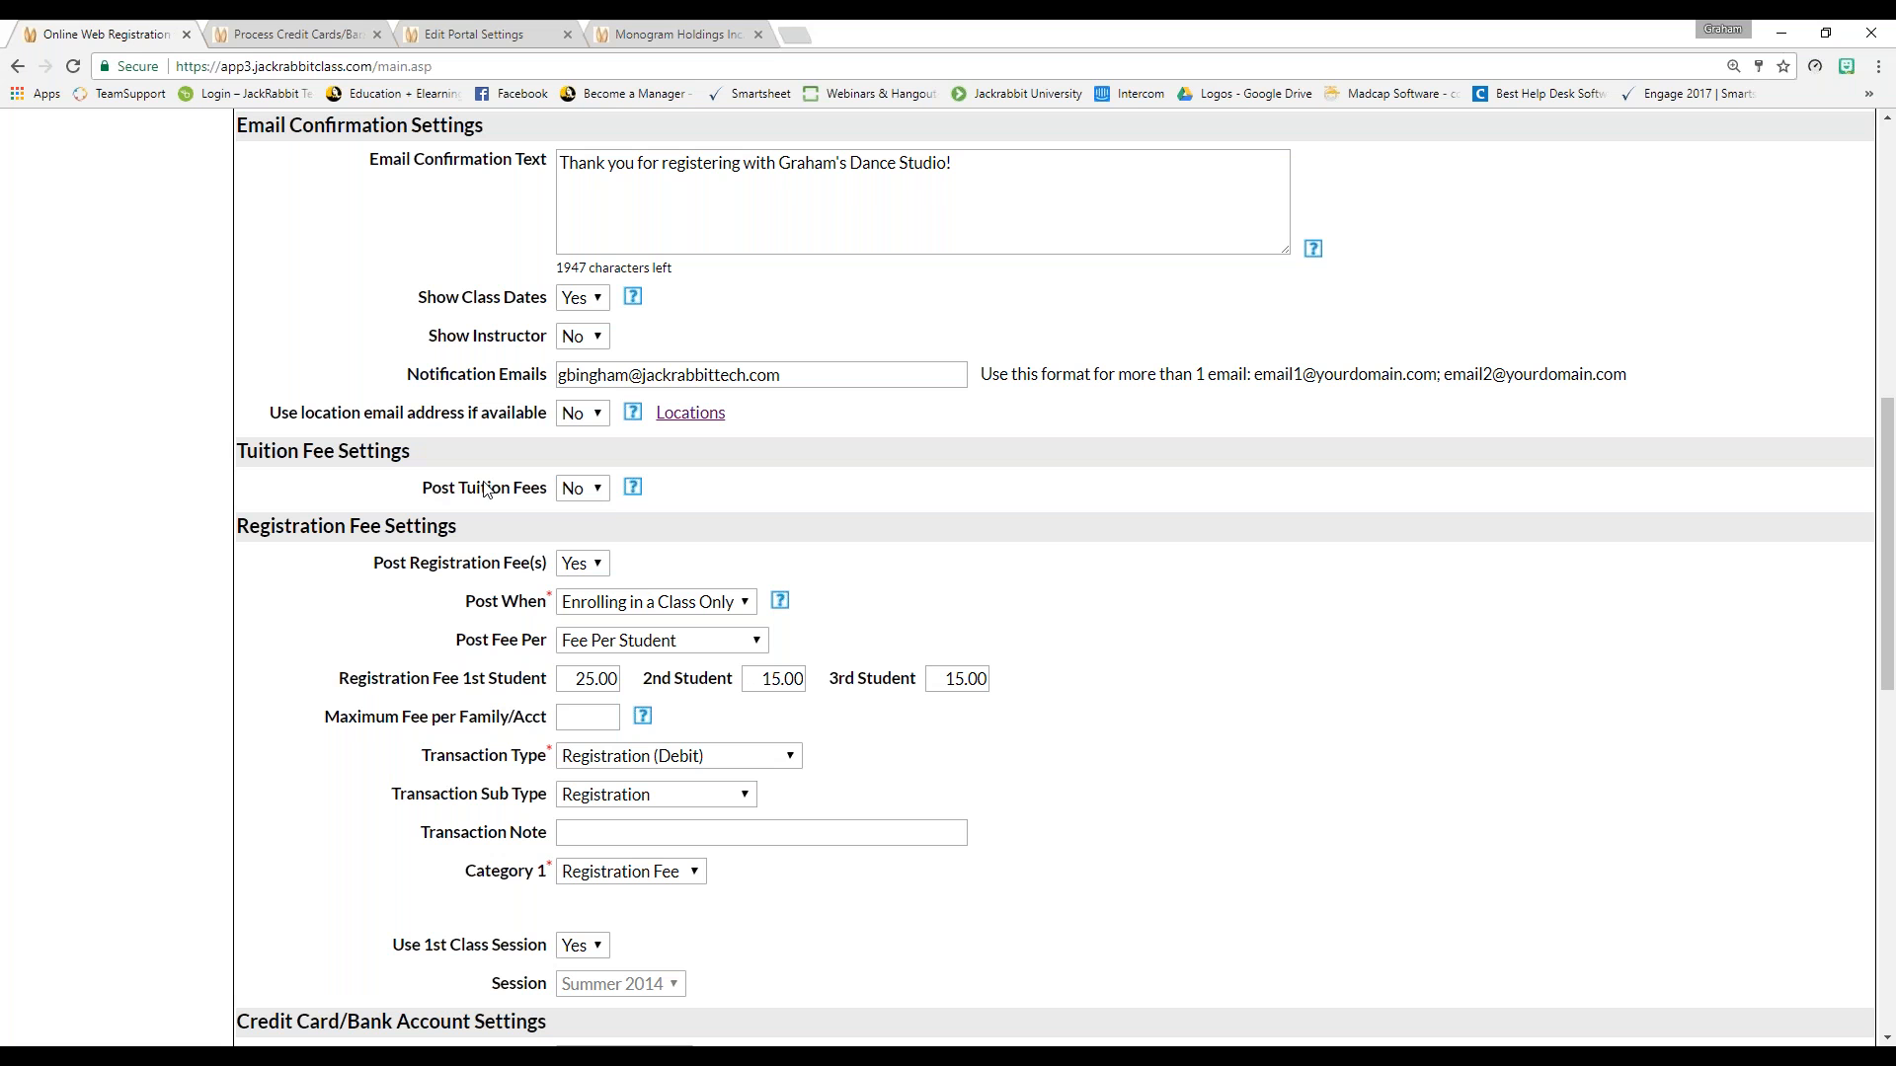
{"action": "left_click", "coordinate": [583, 487]}
{"action": "left_click", "coordinate": [590, 514]}
{"action": "left_click", "coordinate": [739, 503]}
{"action": "left_click", "coordinate": [603, 488]}
{"action": "left_click", "coordinate": [598, 536]}
{"action": "left_click", "coordinate": [689, 503]}
Go to the Parent Portal settings from the Tools menu
{"action": "scroll", "coordinate": [202, 491], "scroll_direction": "up", "scroll_amount": 1}
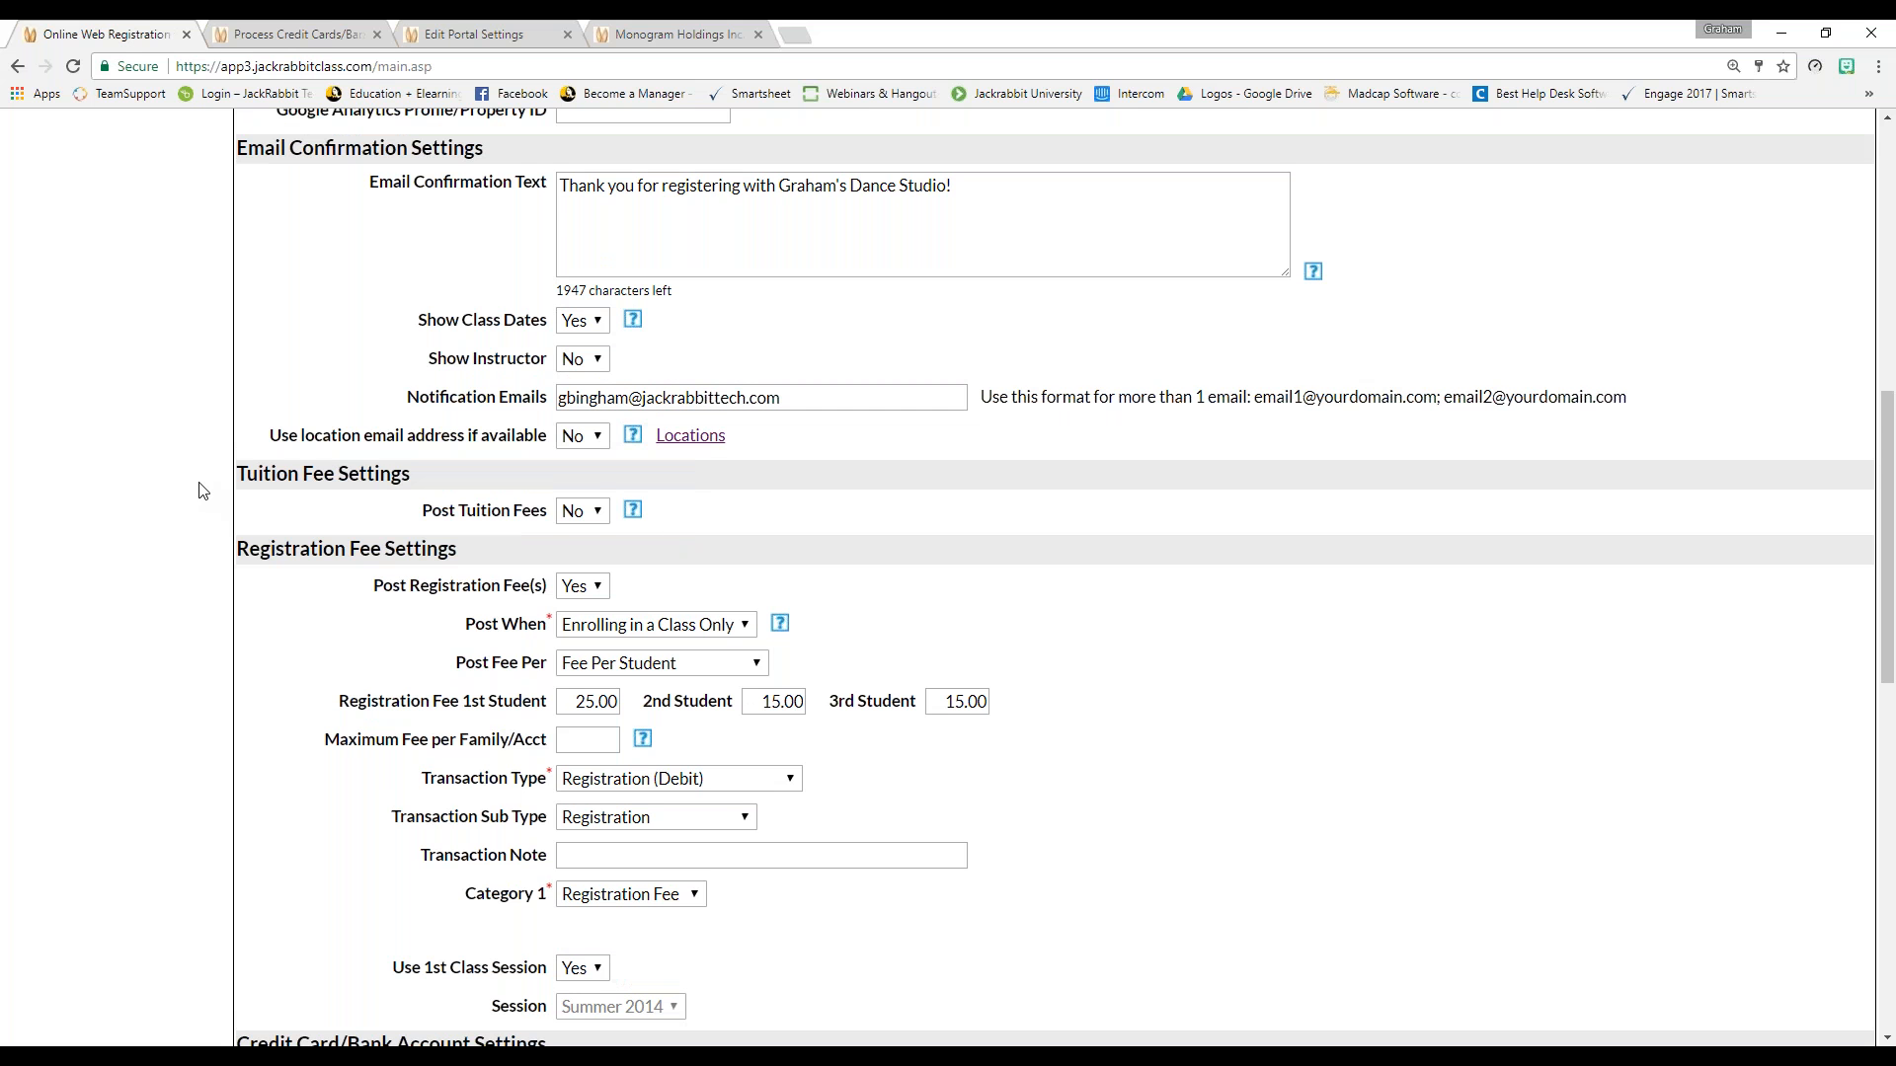
{"action": "scroll", "coordinate": [203, 491], "scroll_direction": "up", "scroll_amount": 8}
{"action": "mouse_move", "coordinate": [981, 161]}
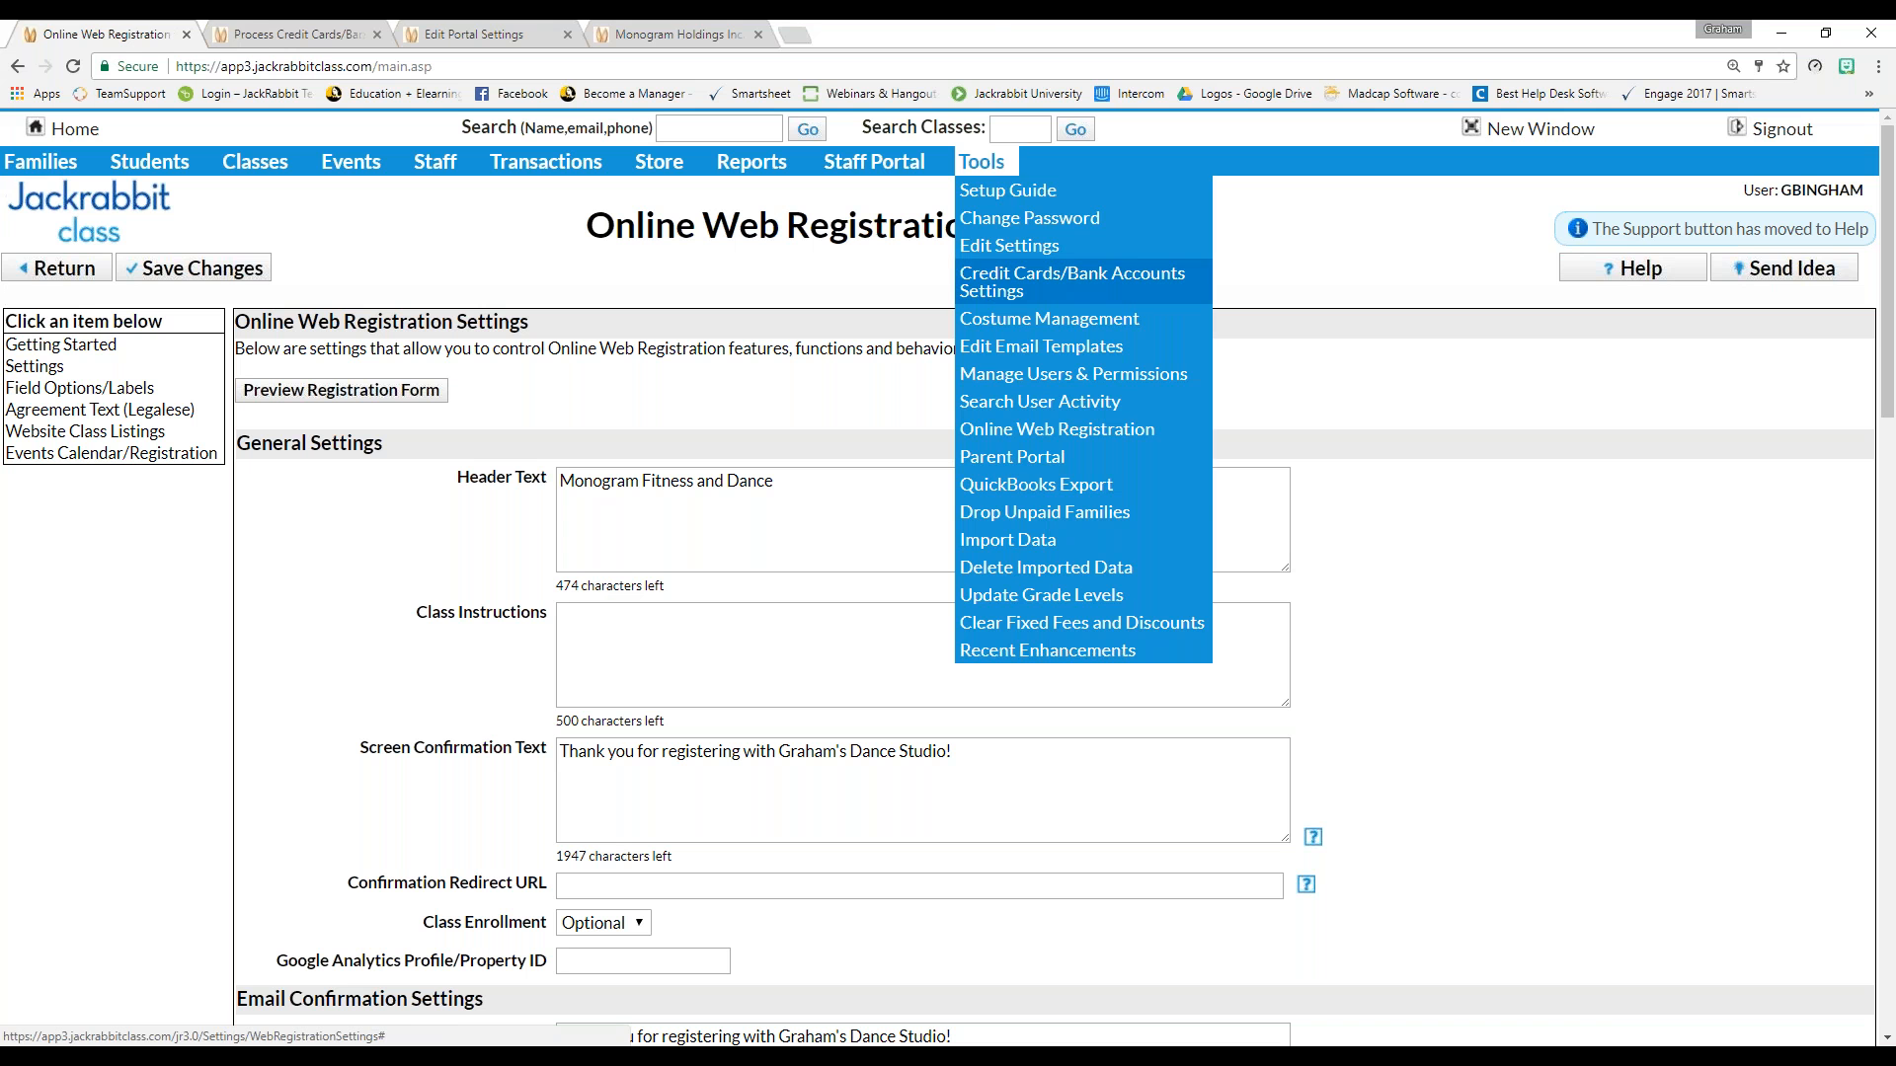
{"action": "left_click", "coordinate": [992, 459]}
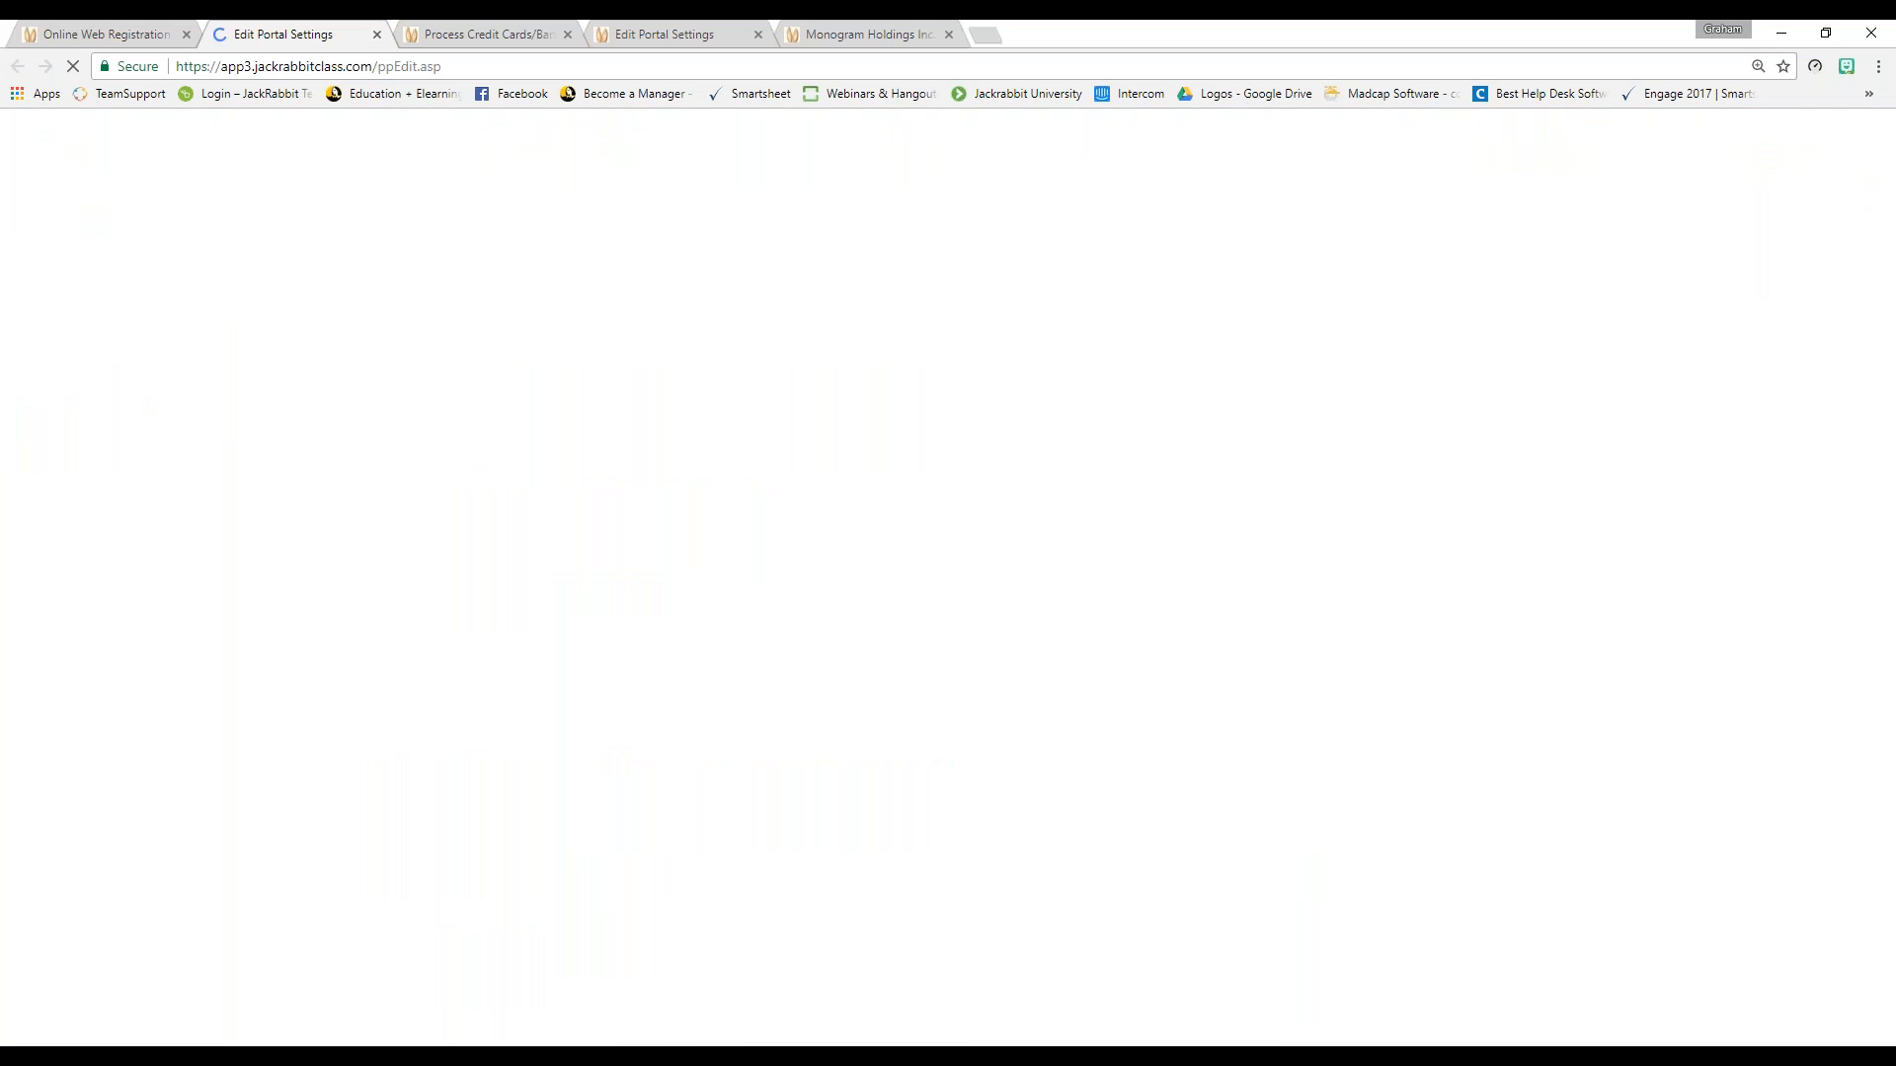
Review the portal's Enrollment Settings, where Post Class Tuition Fees is unchecked and discounts do not apply
{"action": "left_click", "coordinate": [406, 240]}
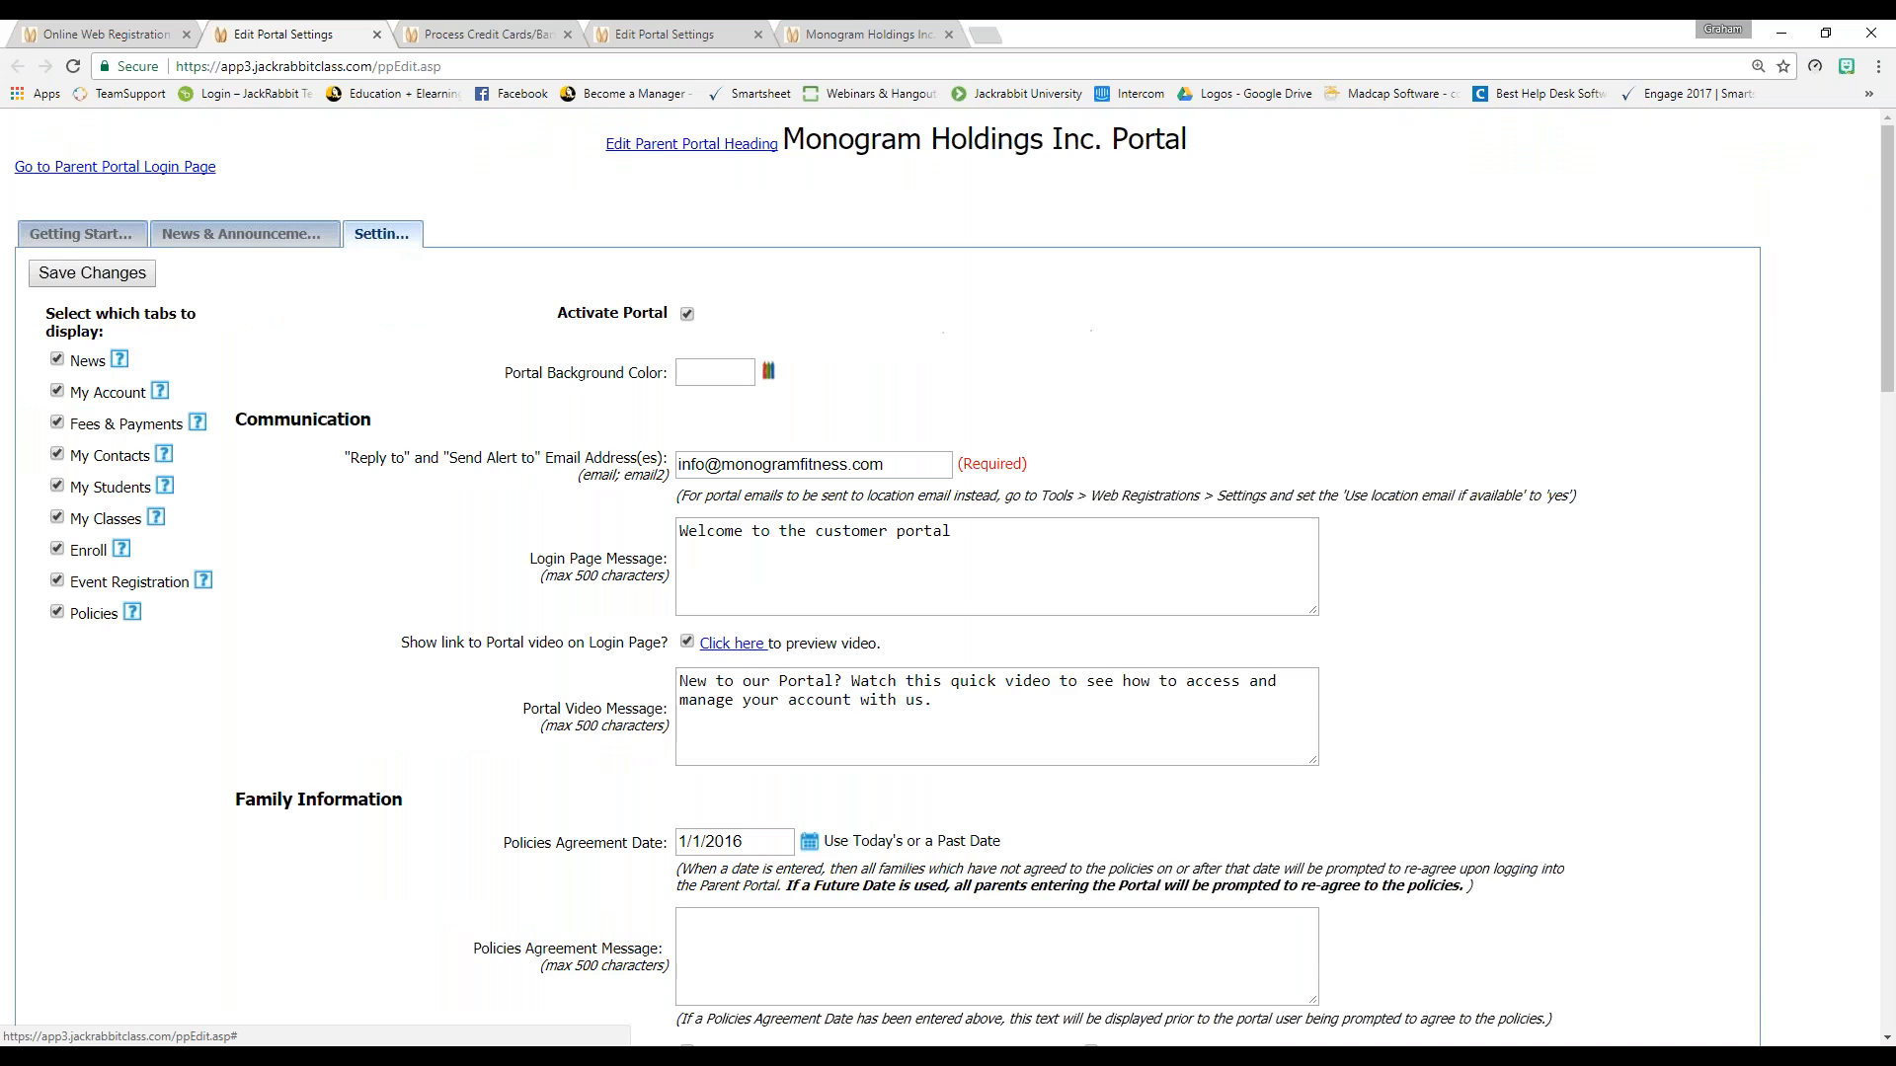
{"action": "scroll", "coordinate": [948, 578], "scroll_direction": "down", "scroll_amount": 7}
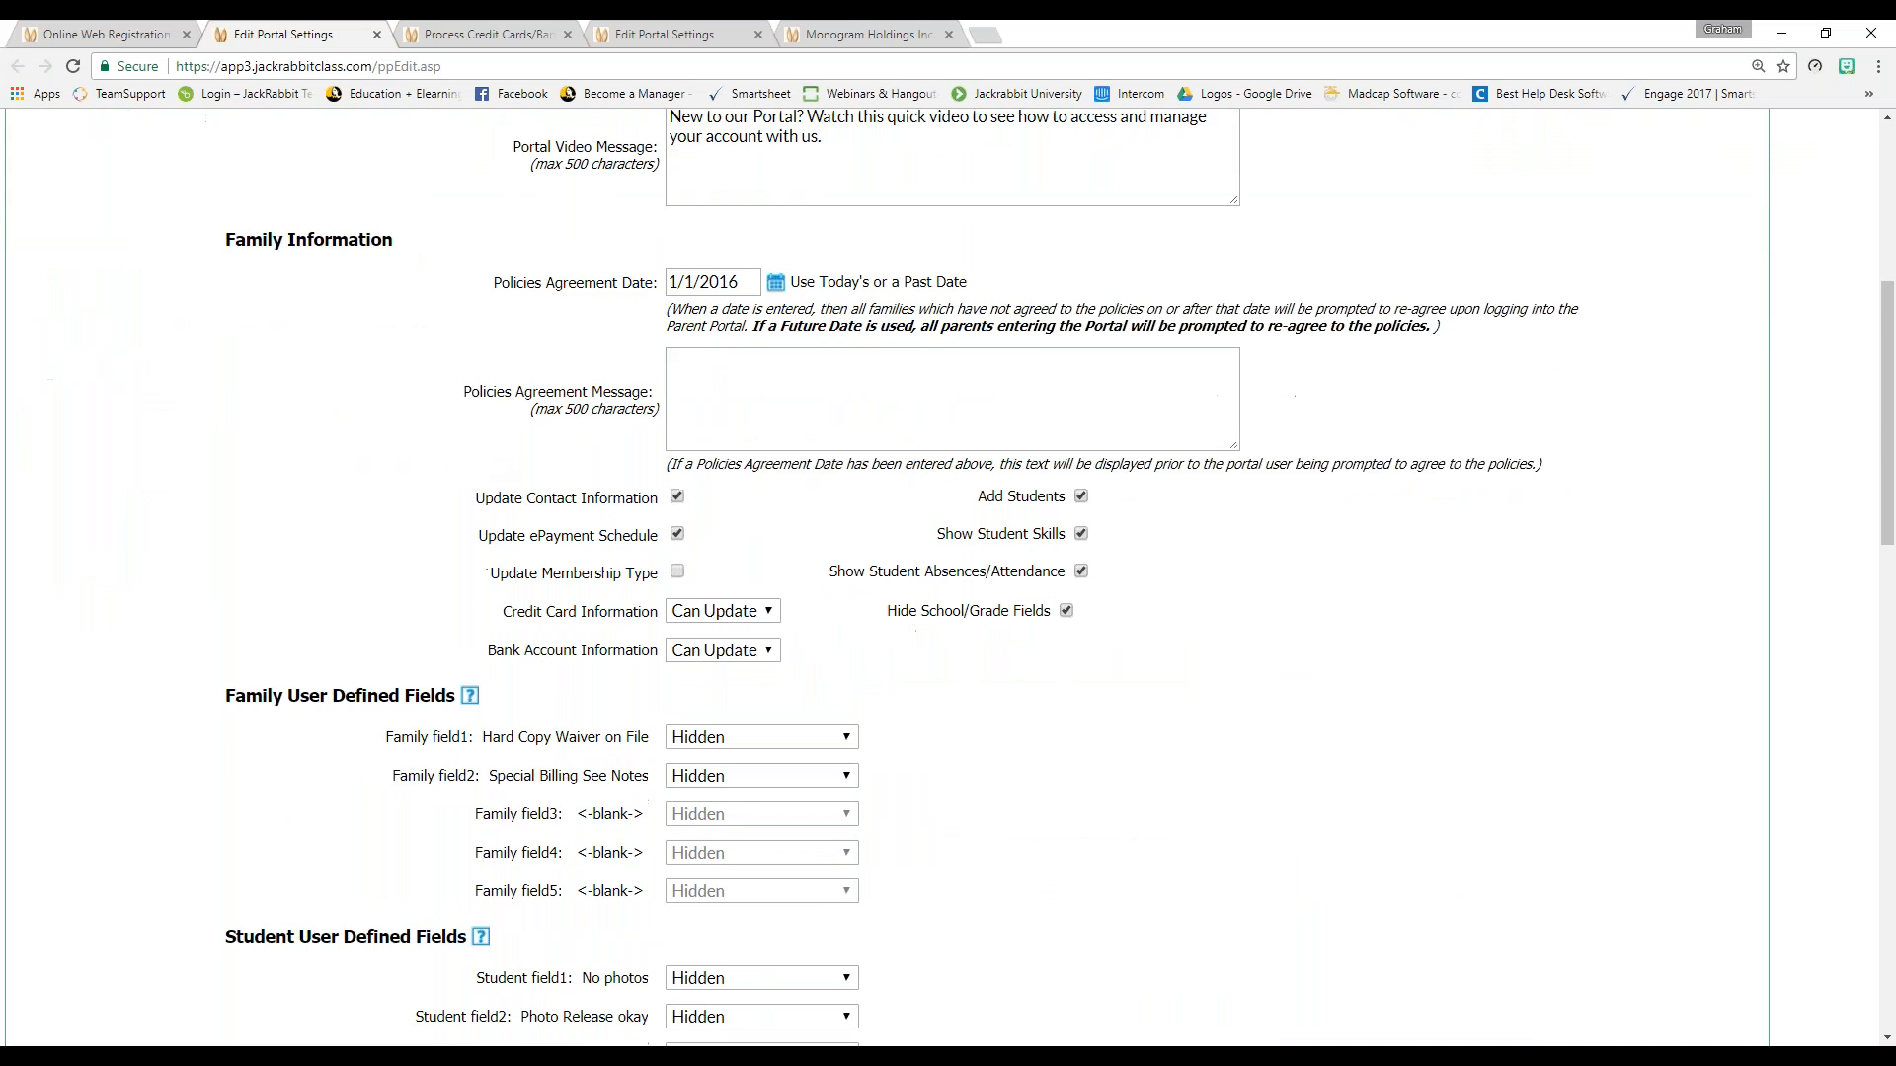
{"action": "scroll", "coordinate": [948, 578], "scroll_direction": "down", "scroll_amount": 7}
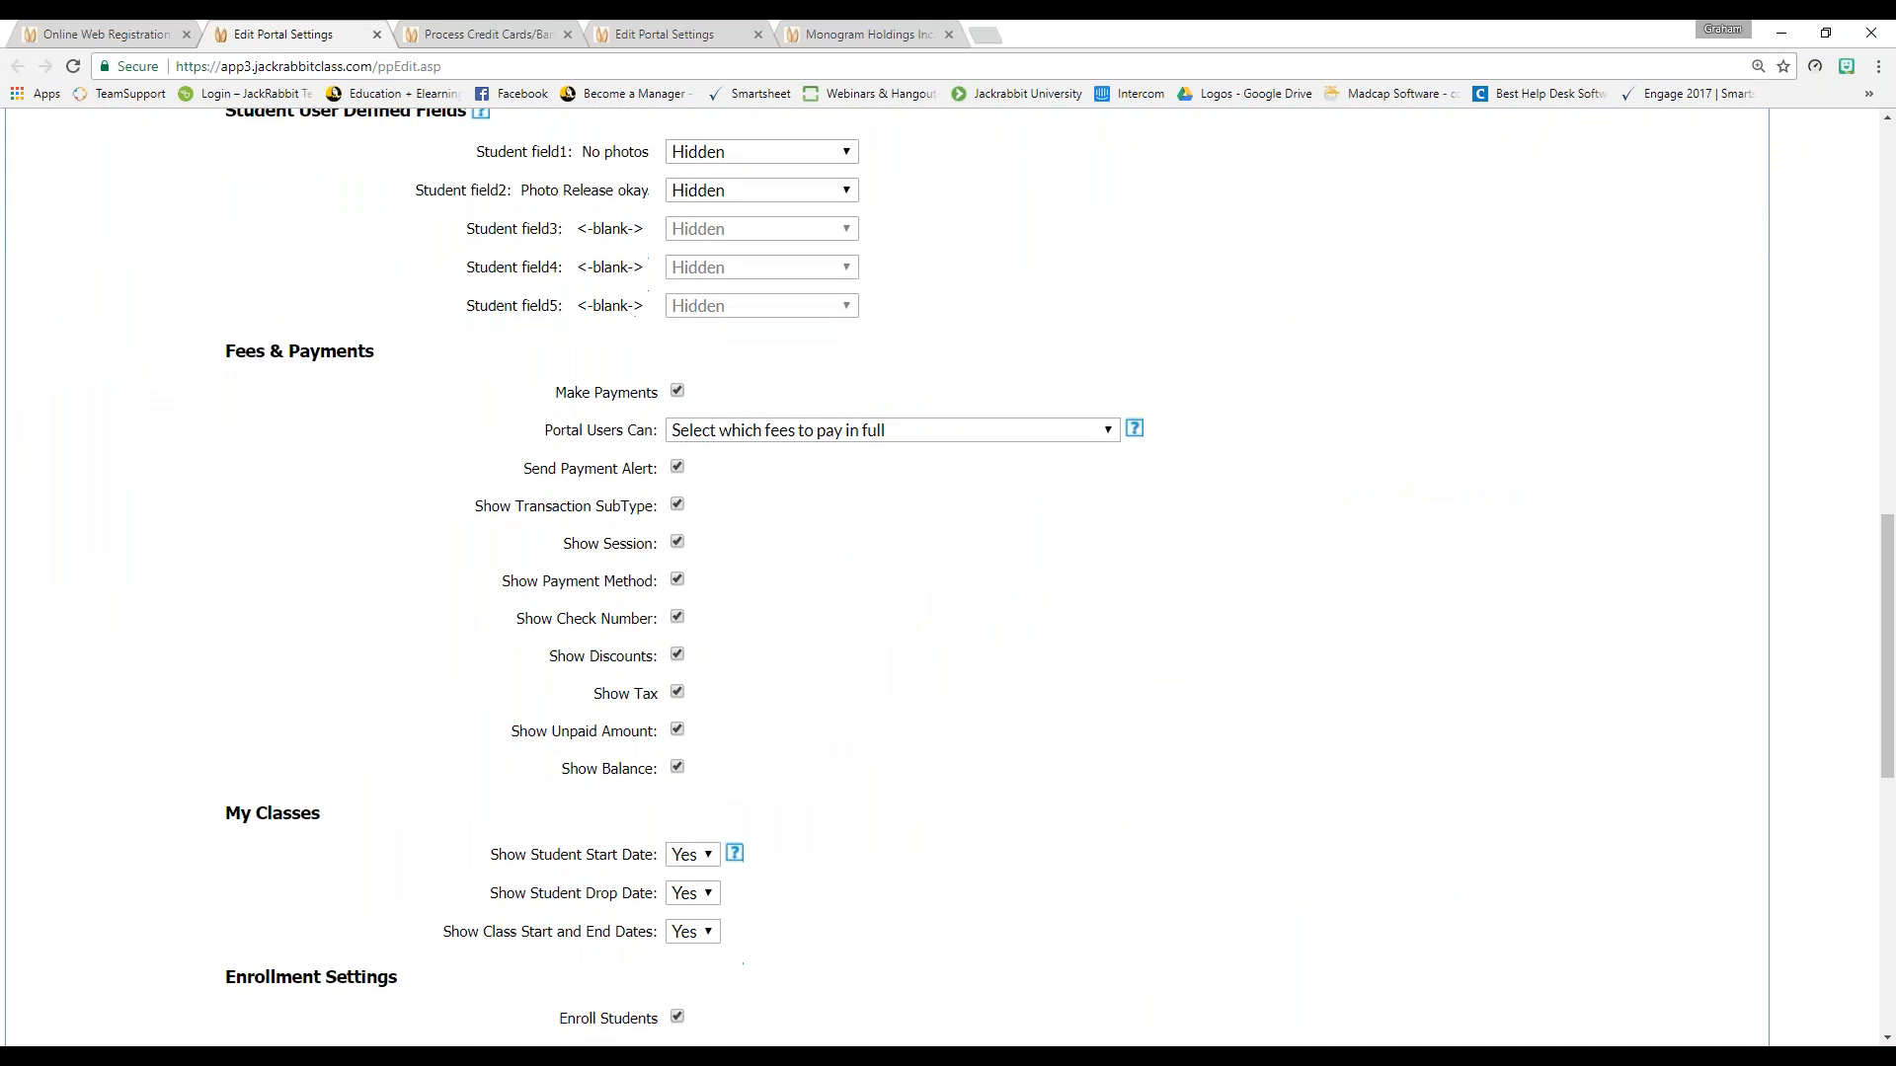
{"action": "scroll", "coordinate": [948, 578], "scroll_direction": "down", "scroll_amount": 6}
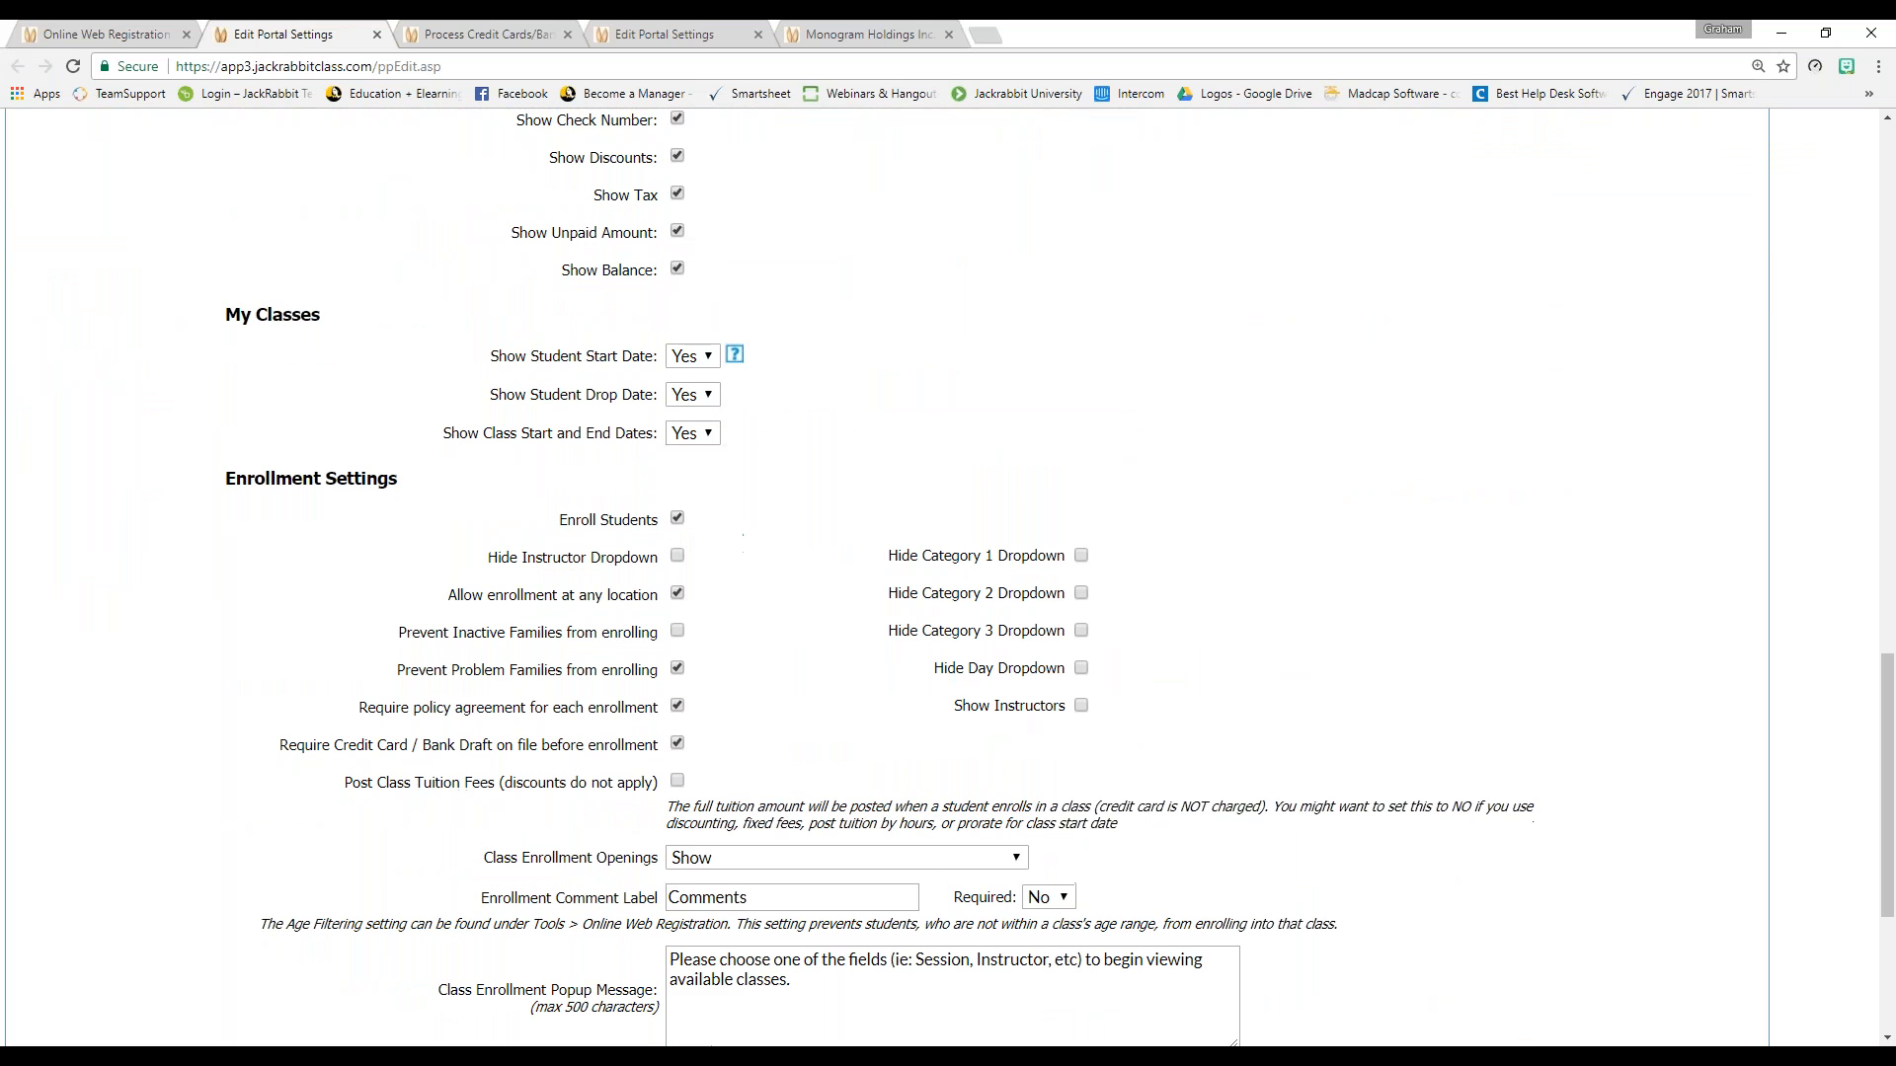
{"action": "left_click_drag", "start_coordinate": [236, 387], "coordinate": [399, 395]}
{"action": "left_click", "coordinate": [281, 541]}
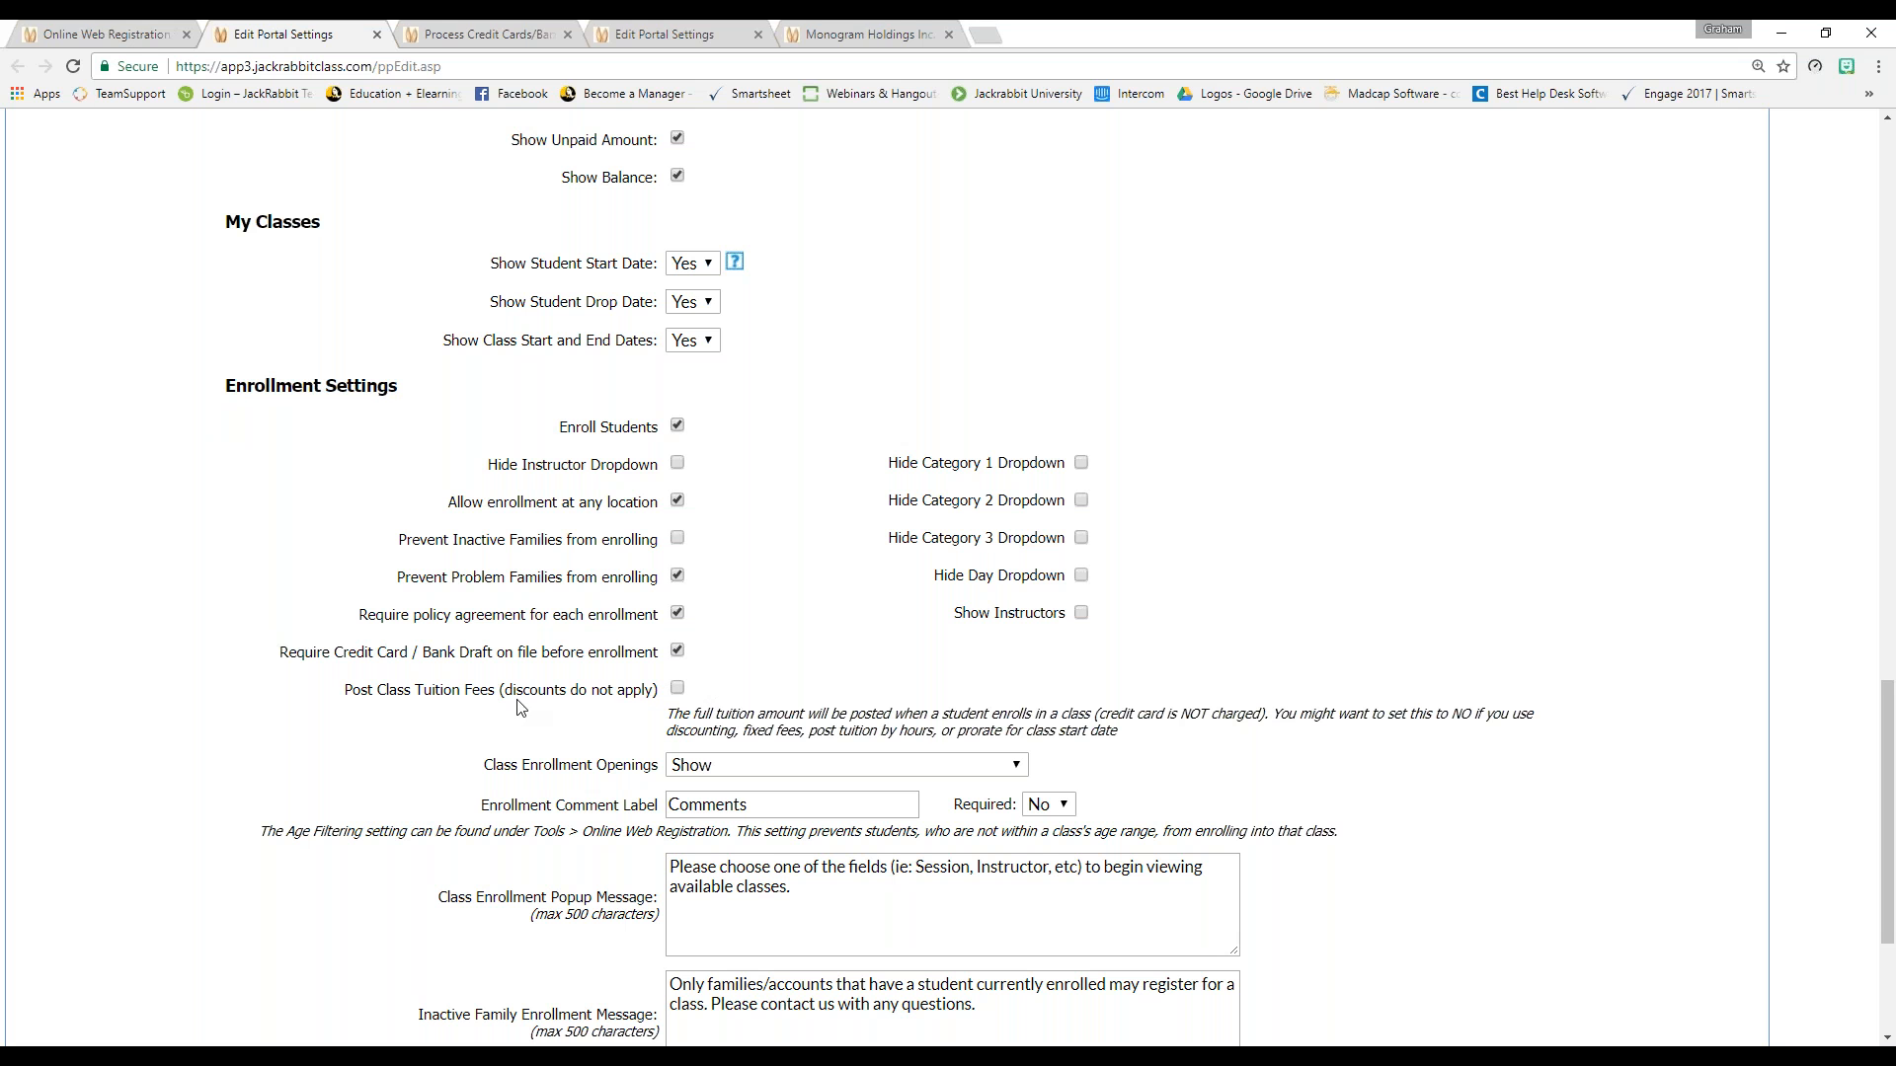
{"action": "left_click_drag", "start_coordinate": [505, 691], "coordinate": [669, 695]}
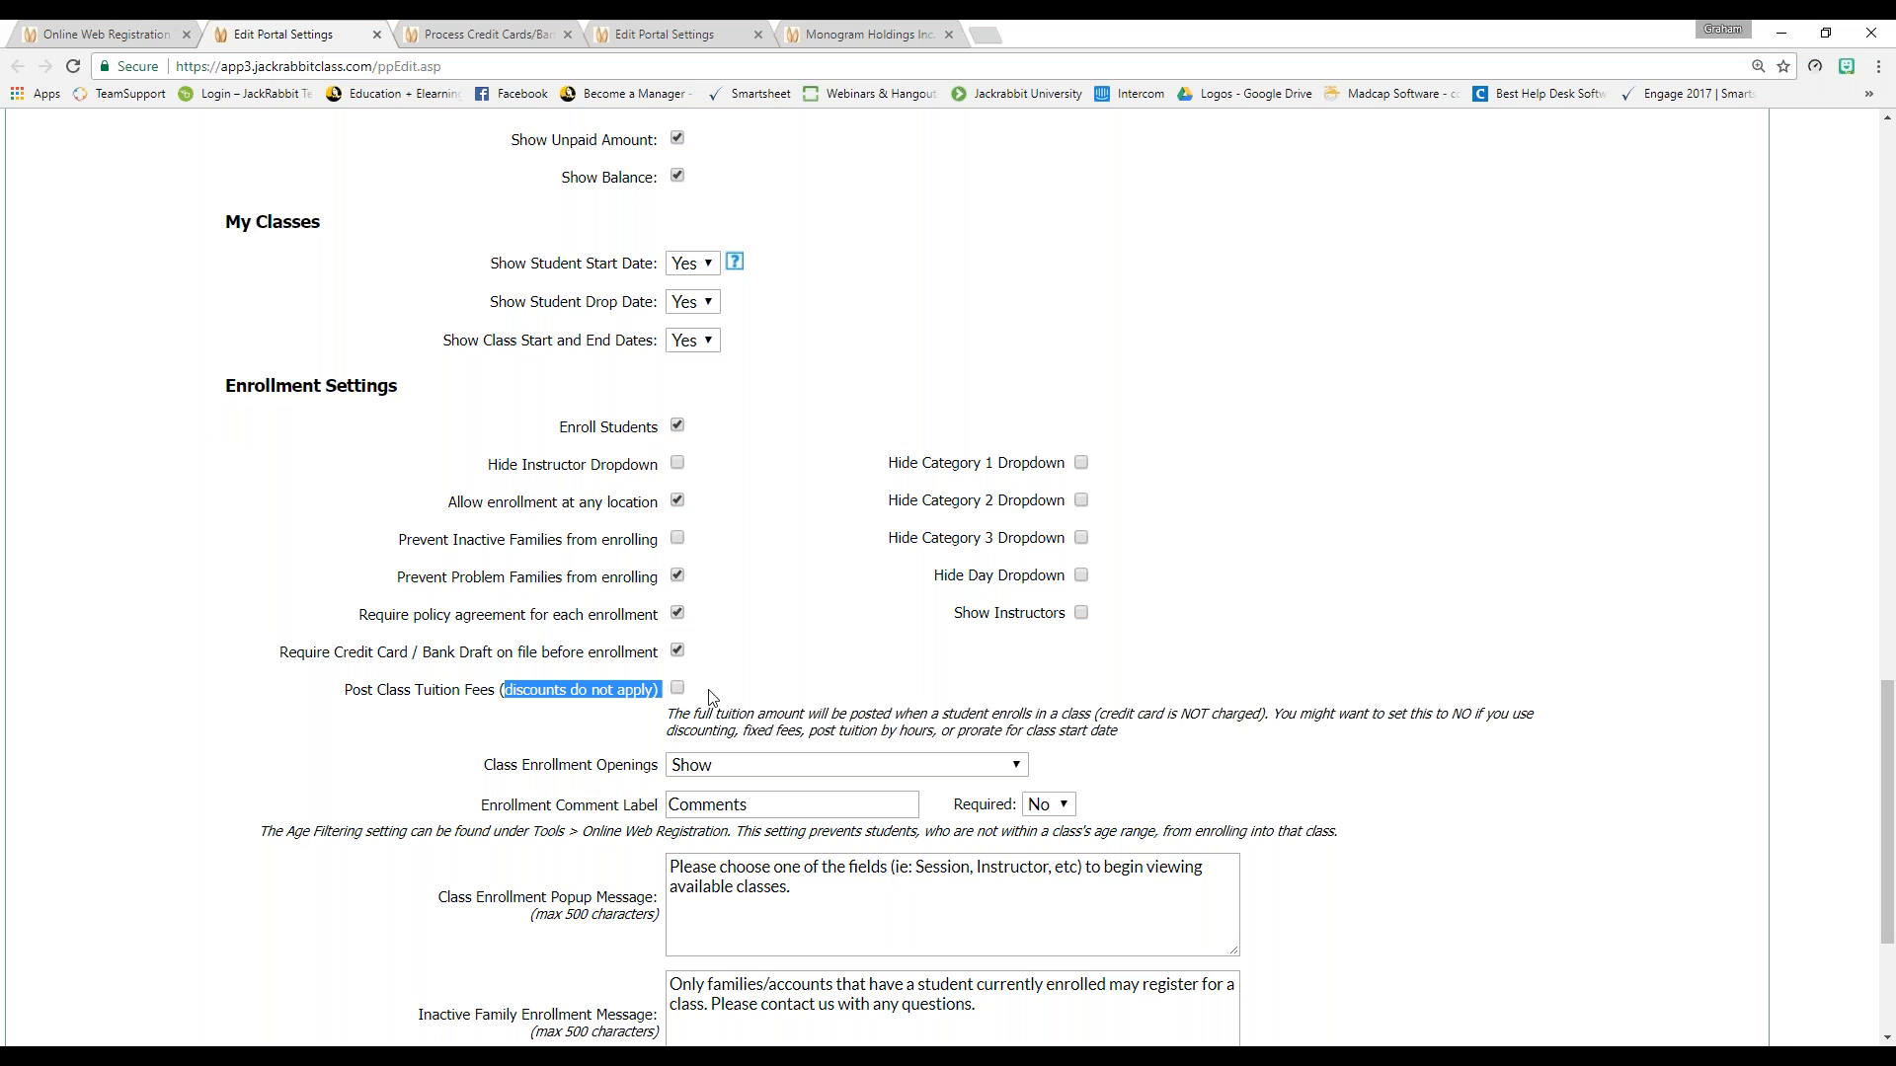
{"action": "left_click", "coordinate": [714, 696]}
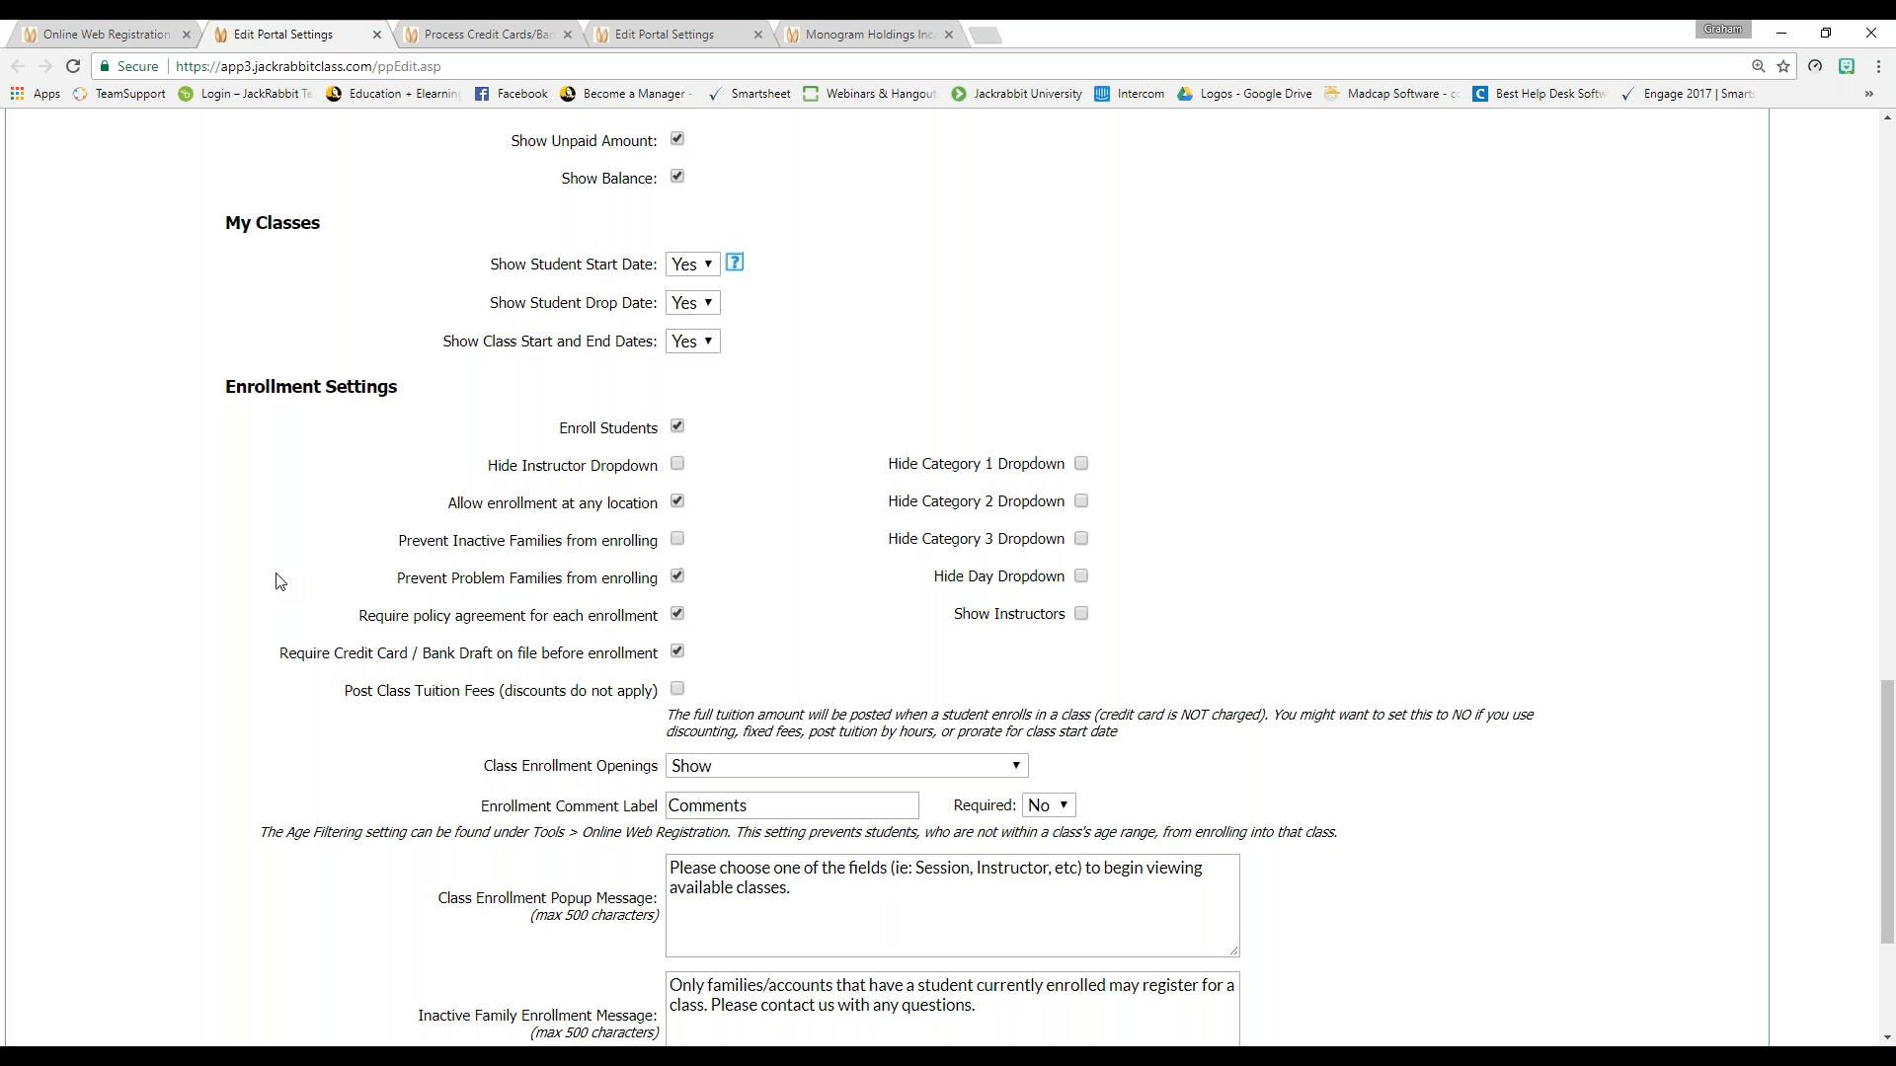
Close the Edit Portal Settings tab
{"action": "scroll", "coordinate": [279, 582], "scroll_direction": "up", "scroll_amount": 1}
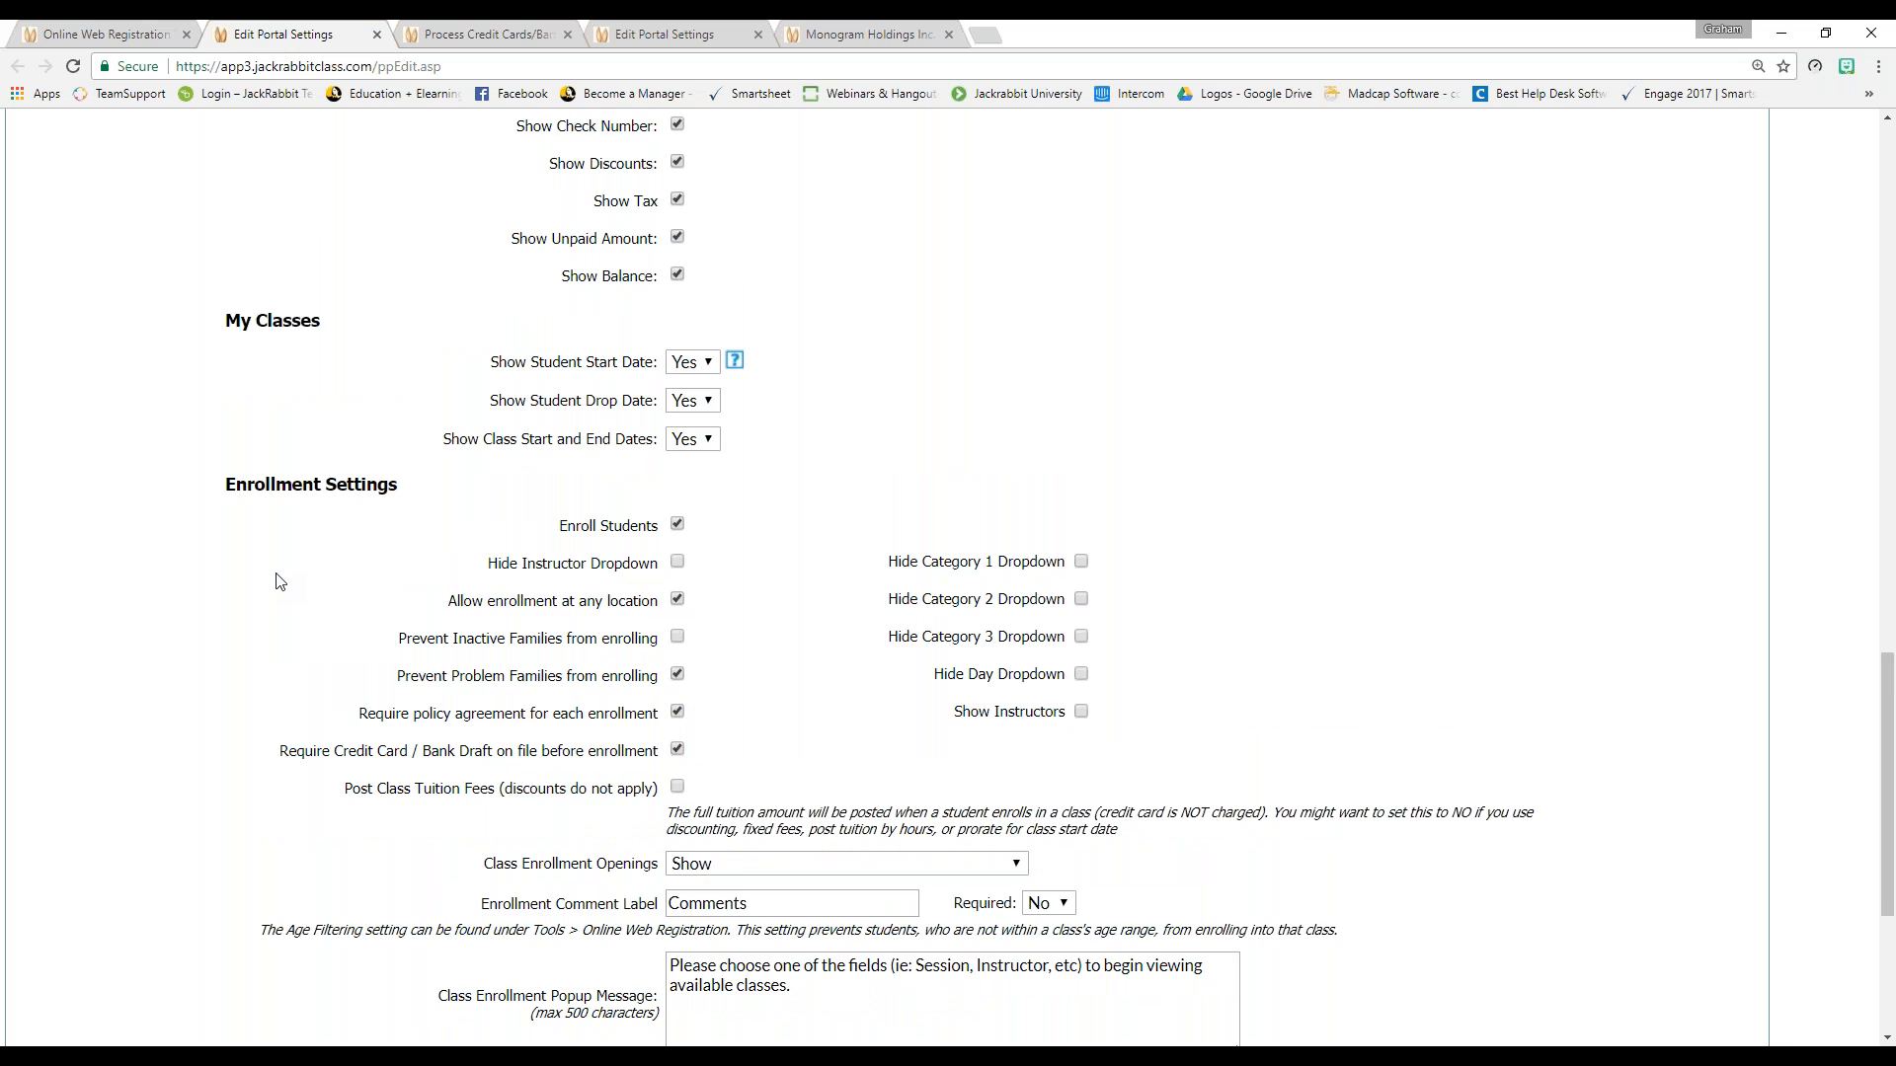
{"action": "scroll", "coordinate": [279, 582], "scroll_direction": "up", "scroll_amount": 1}
{"action": "scroll", "coordinate": [280, 582], "scroll_direction": "up", "scroll_amount": 15}
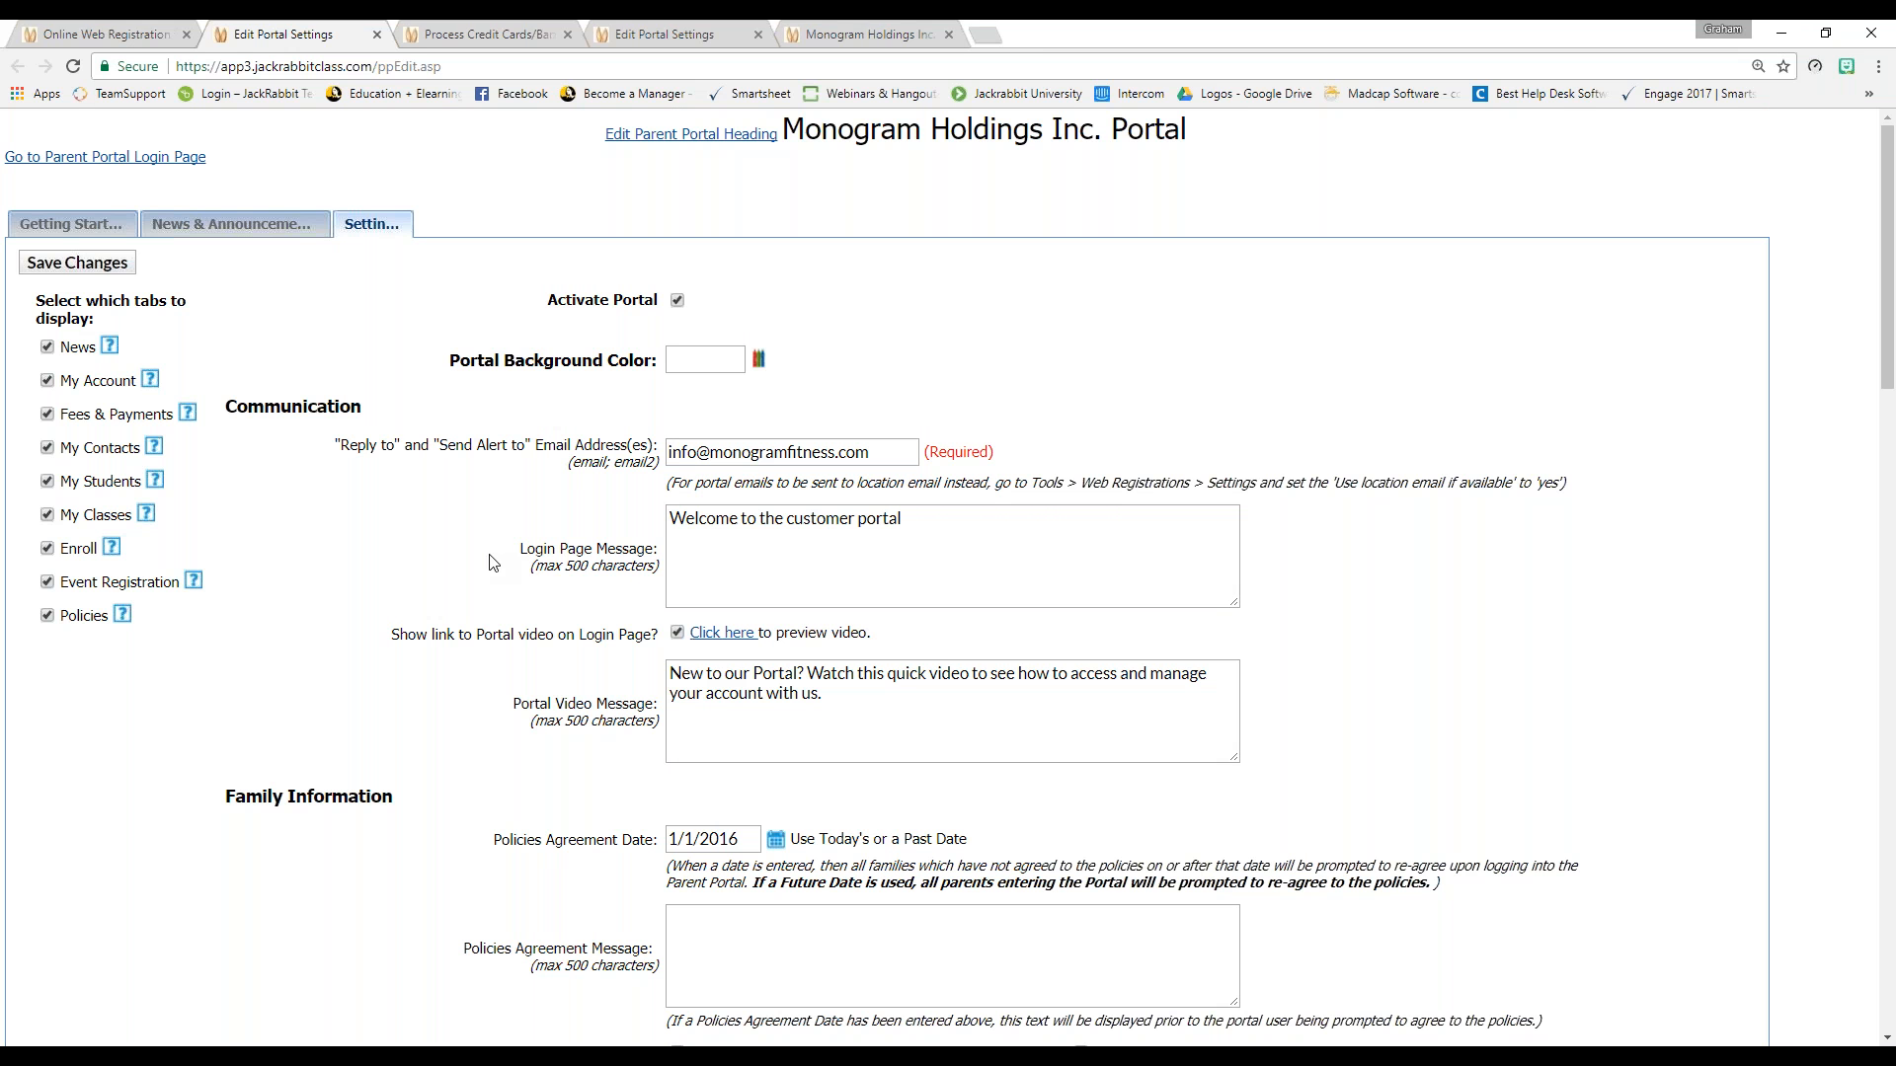
{"action": "left_click", "coordinate": [377, 37]}
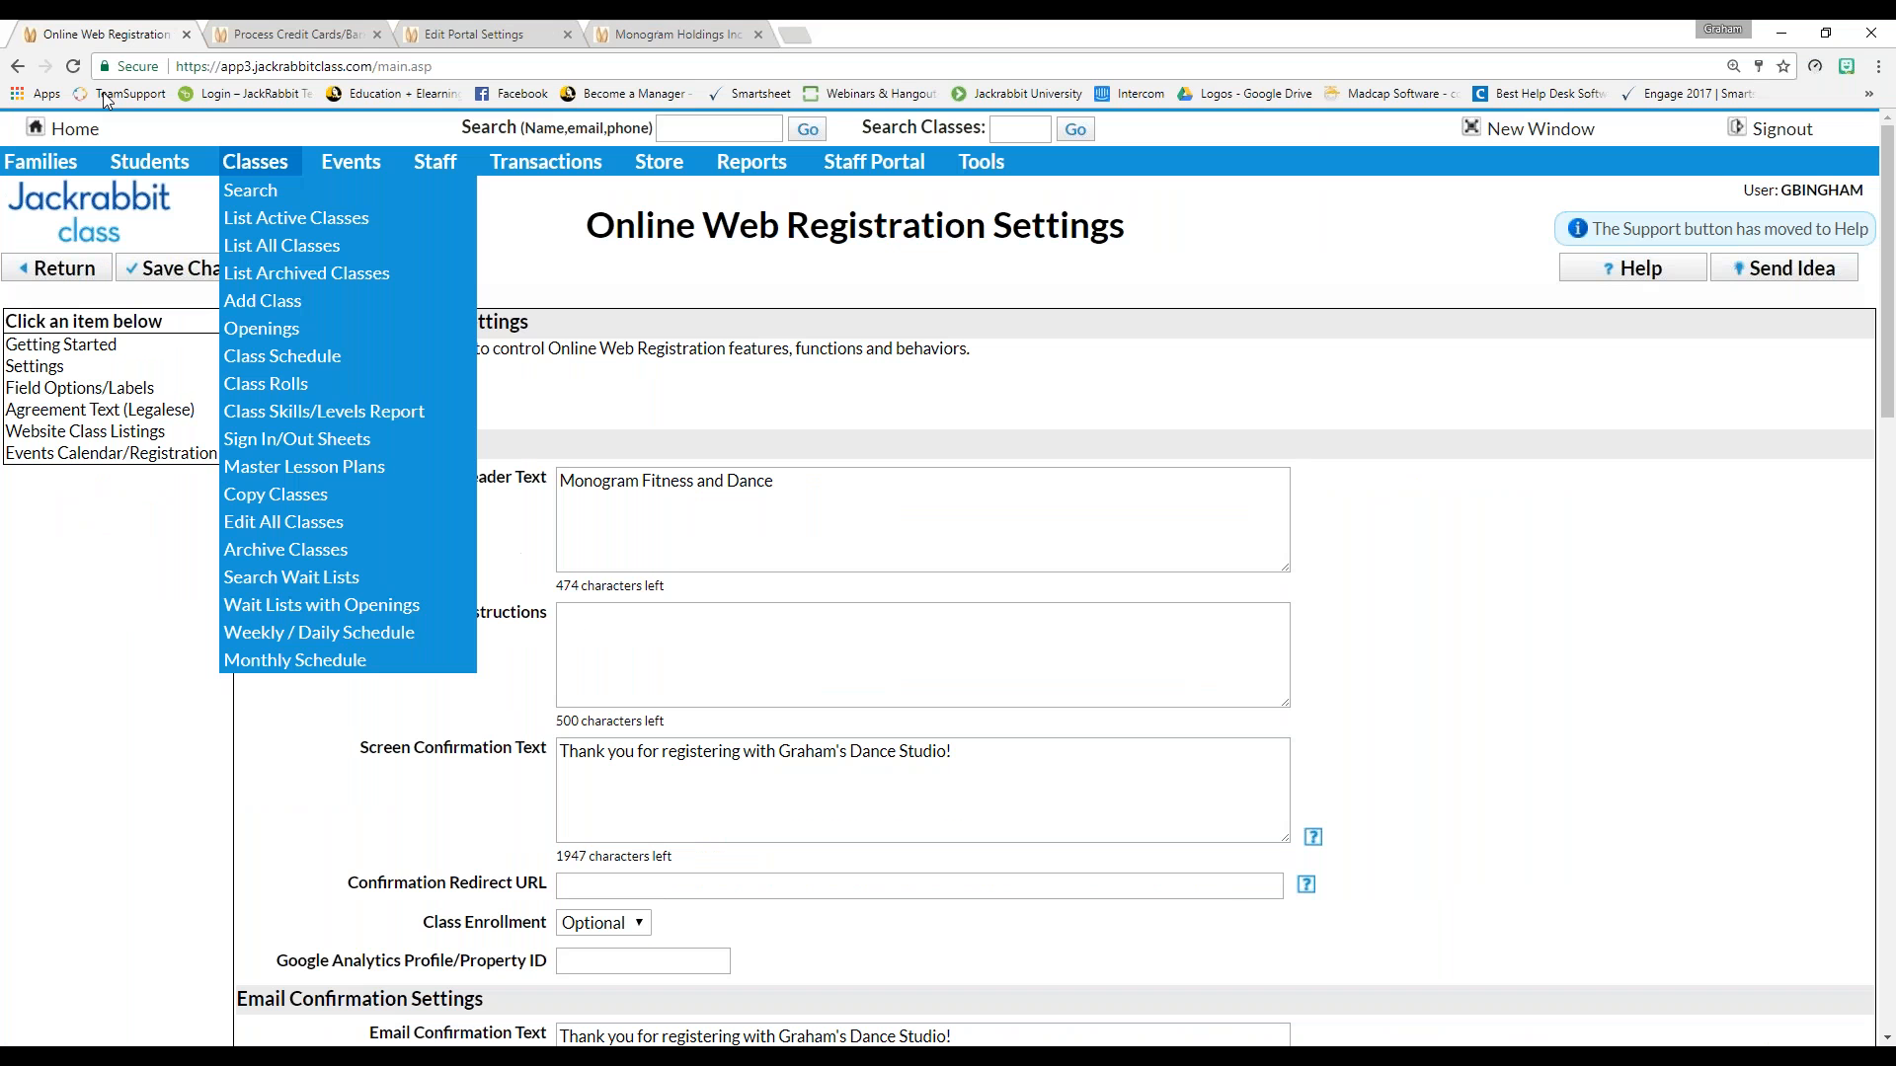
Open the Boys Tumbling Intermediate 2017 - 2018 class from the active classes list
{"action": "left_click", "coordinate": [75, 129]}
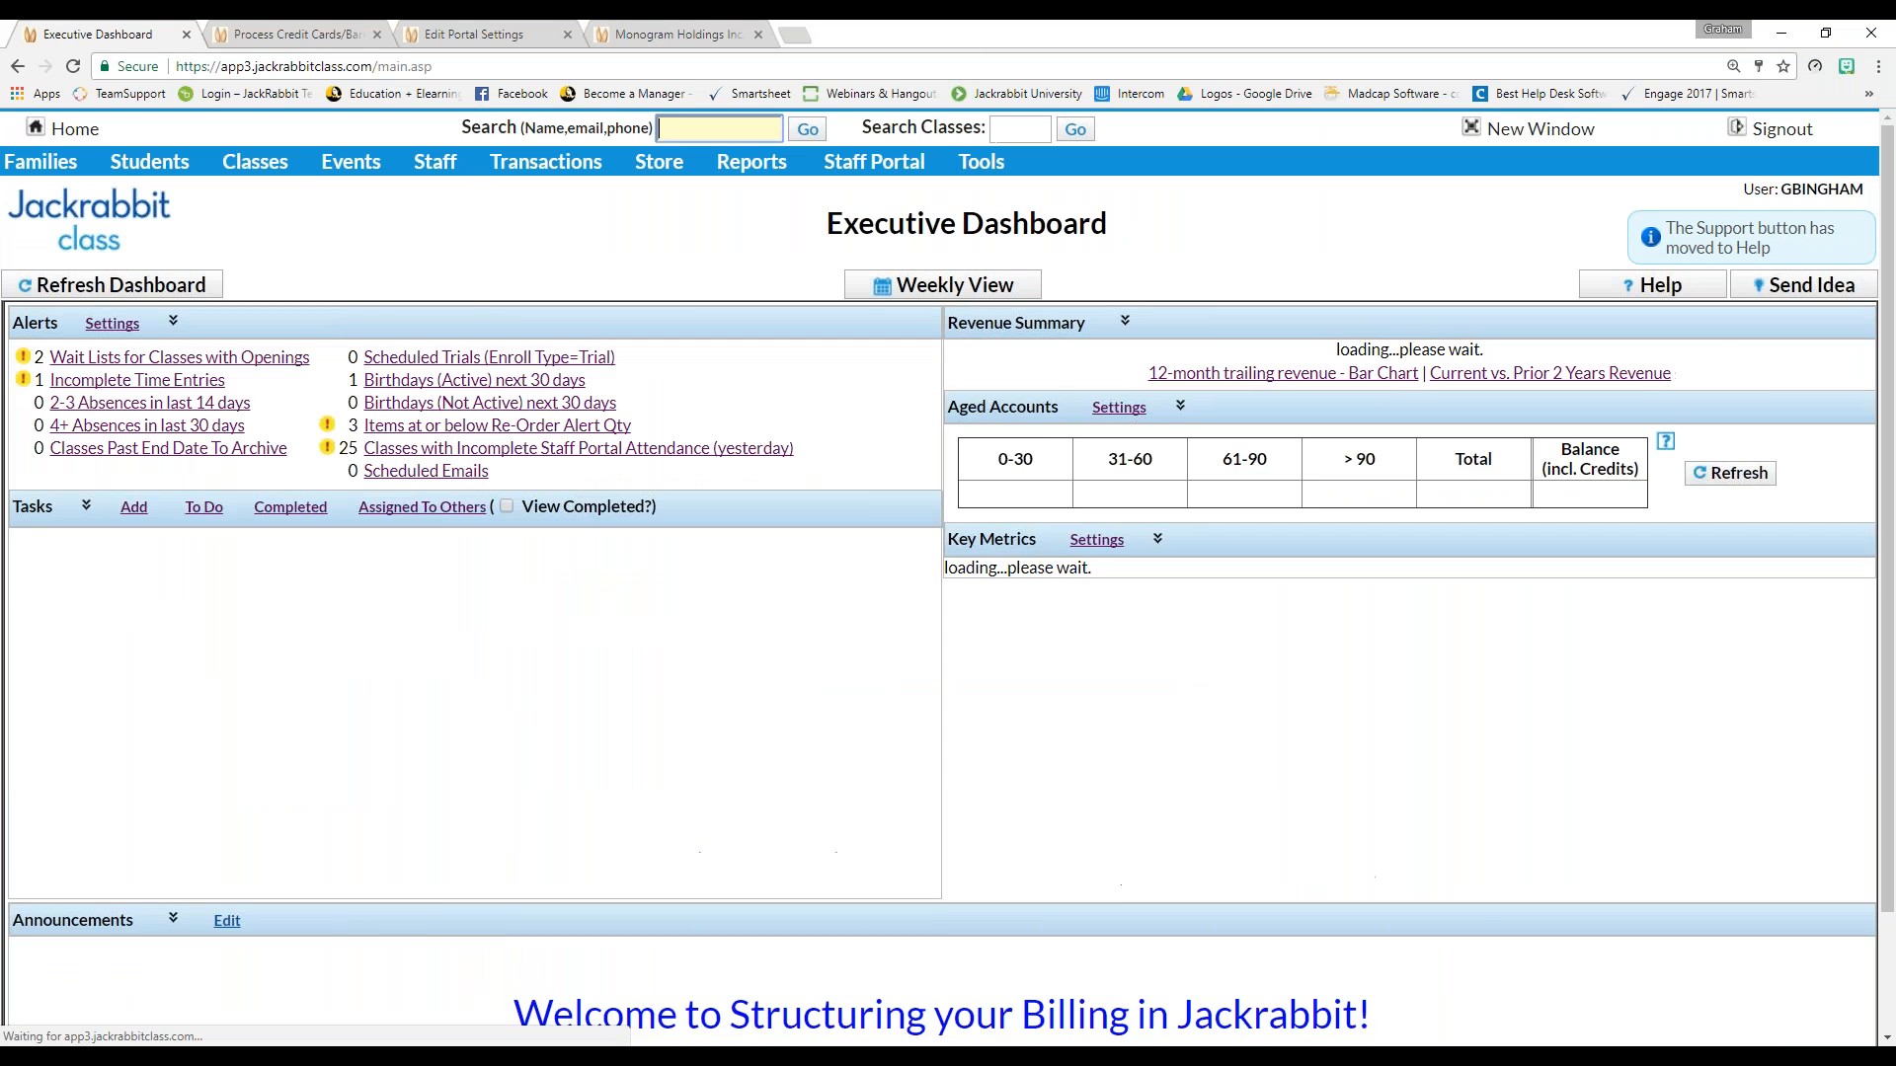
{"action": "mouse_move", "coordinate": [249, 162]}
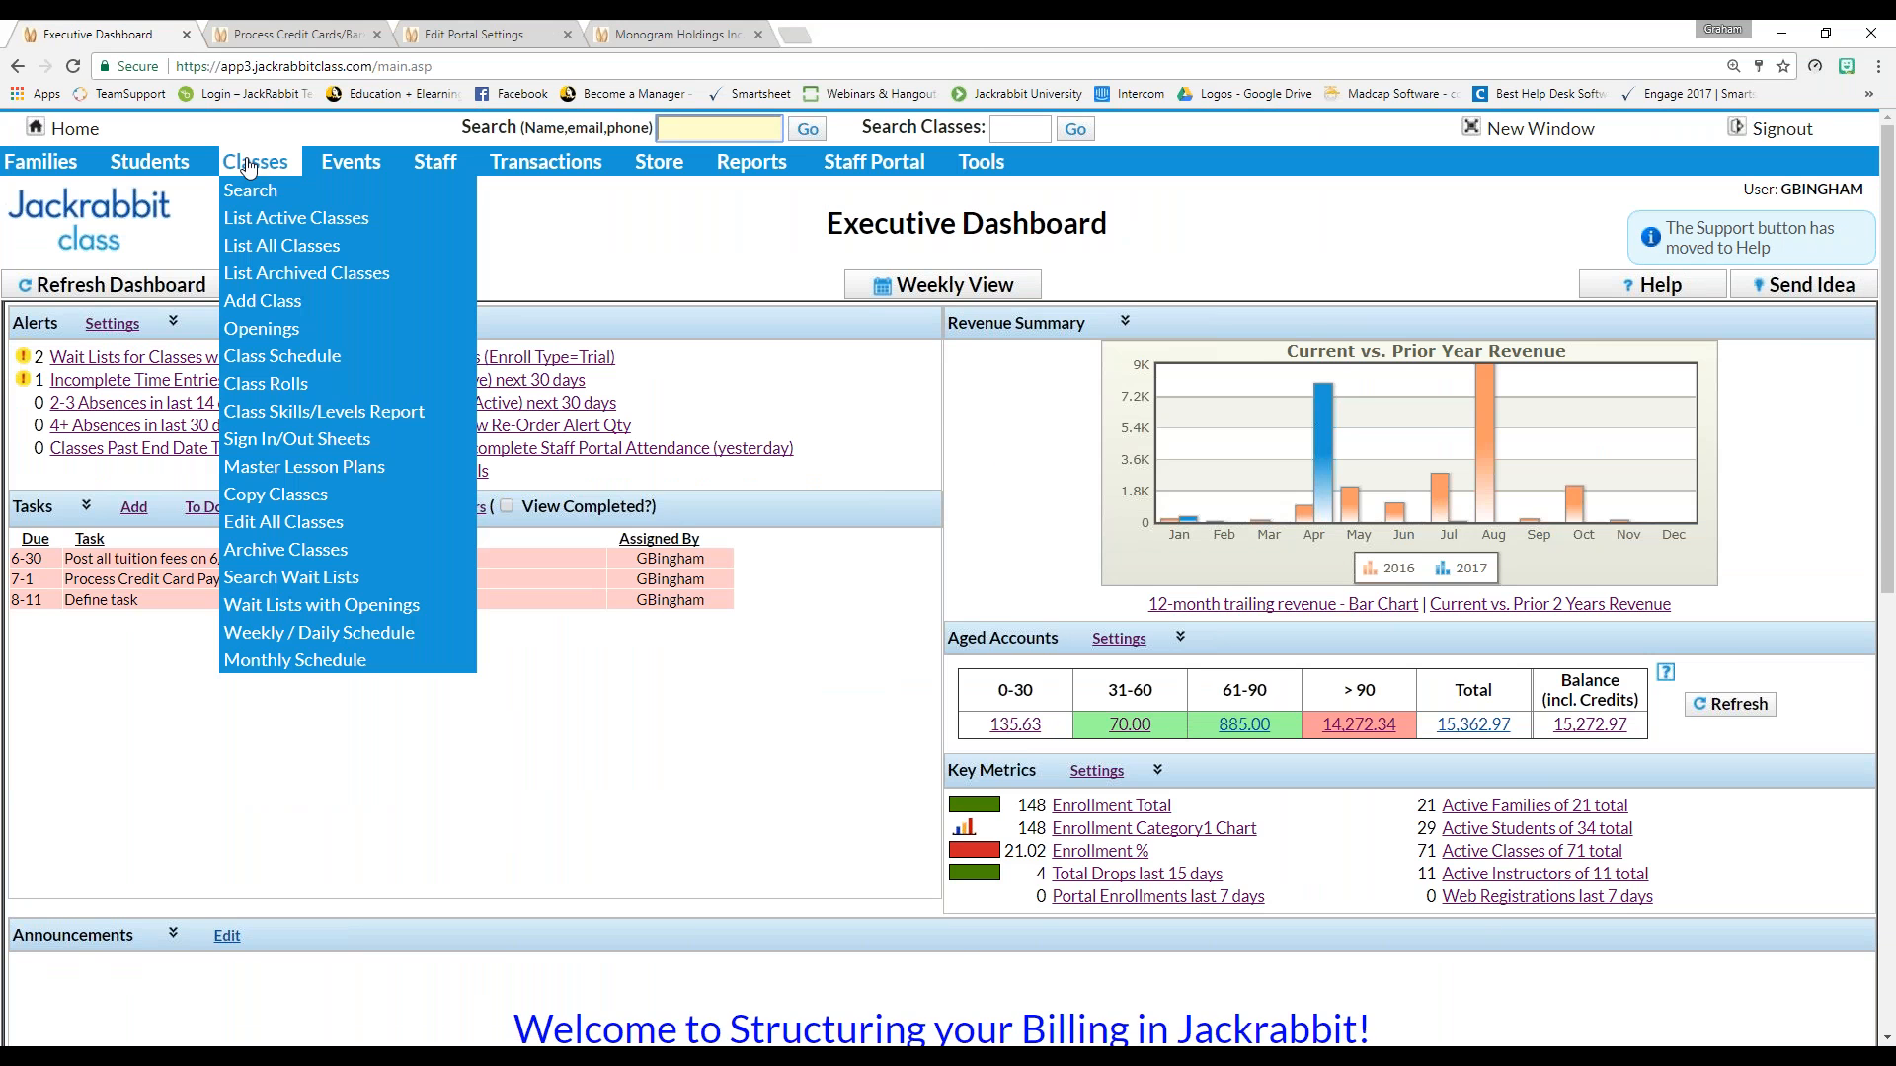
{"action": "left_click", "coordinate": [264, 226]}
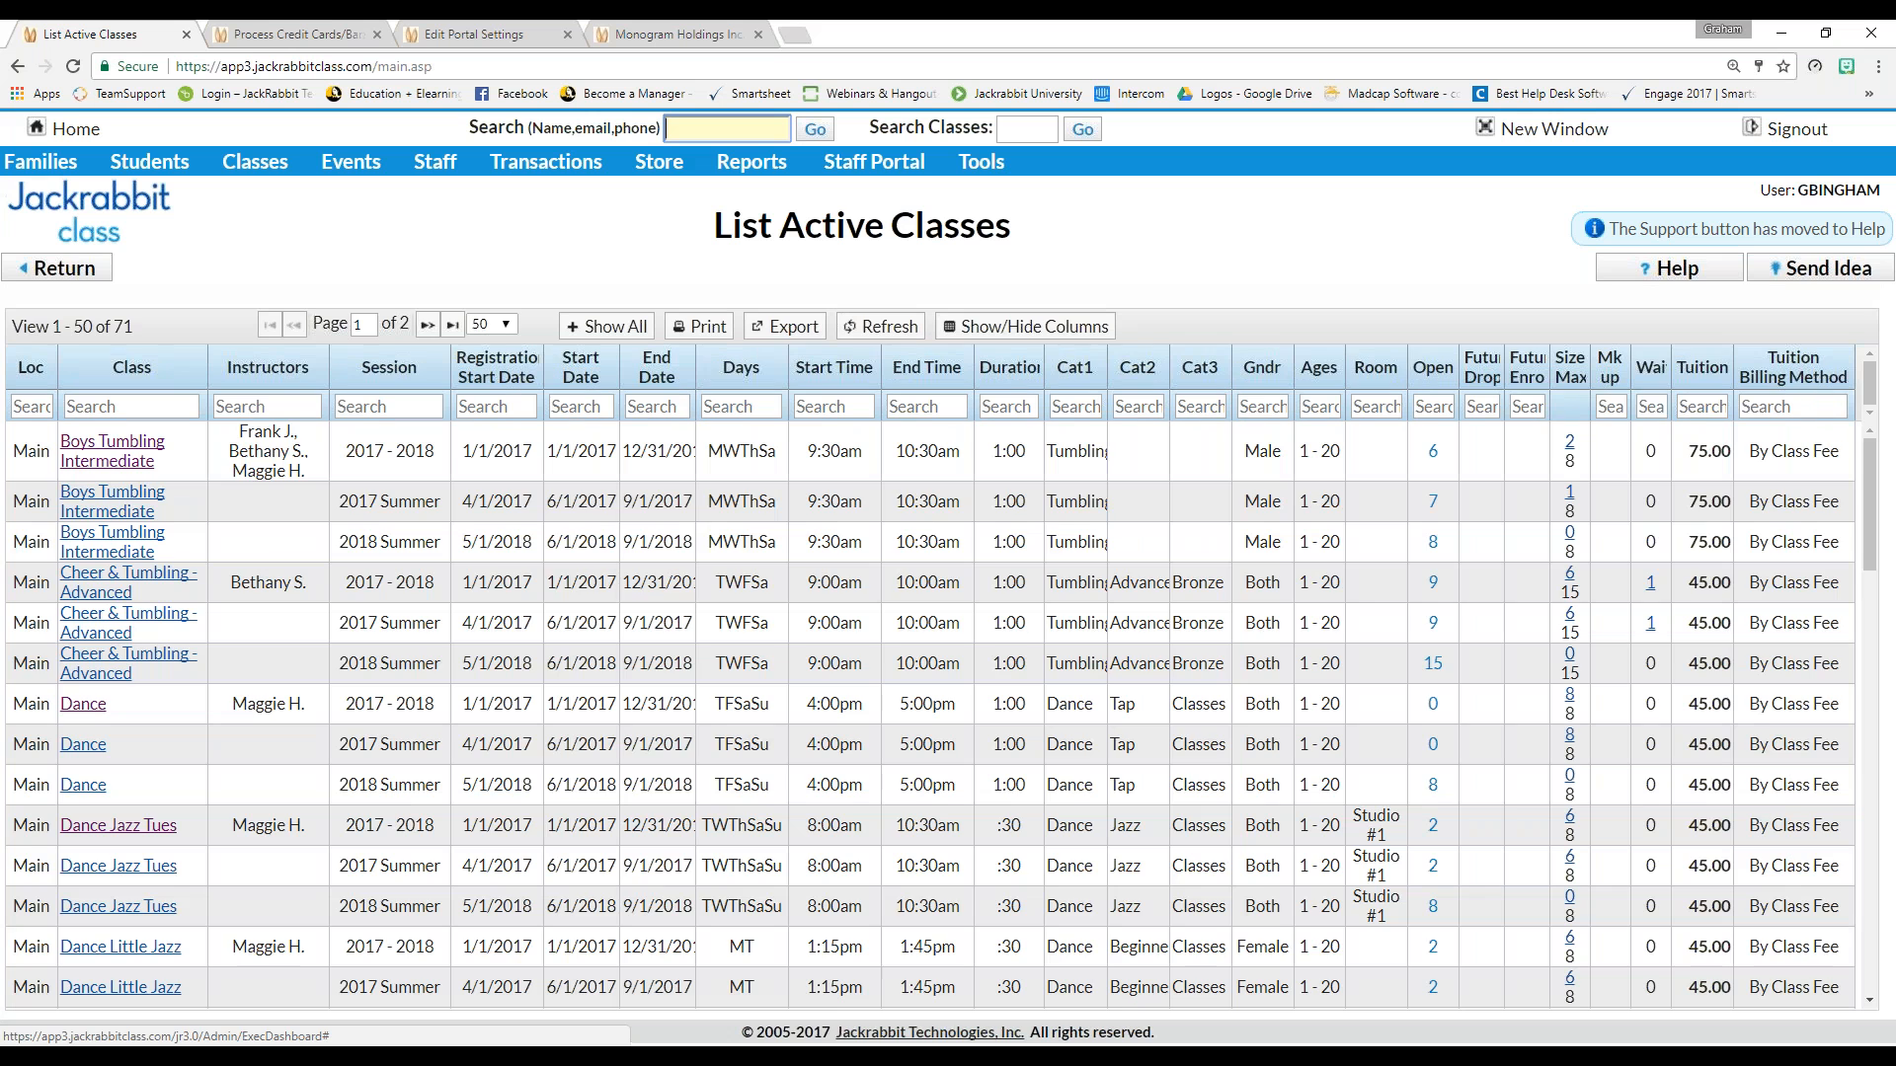
{"action": "left_click", "coordinate": [138, 461]}
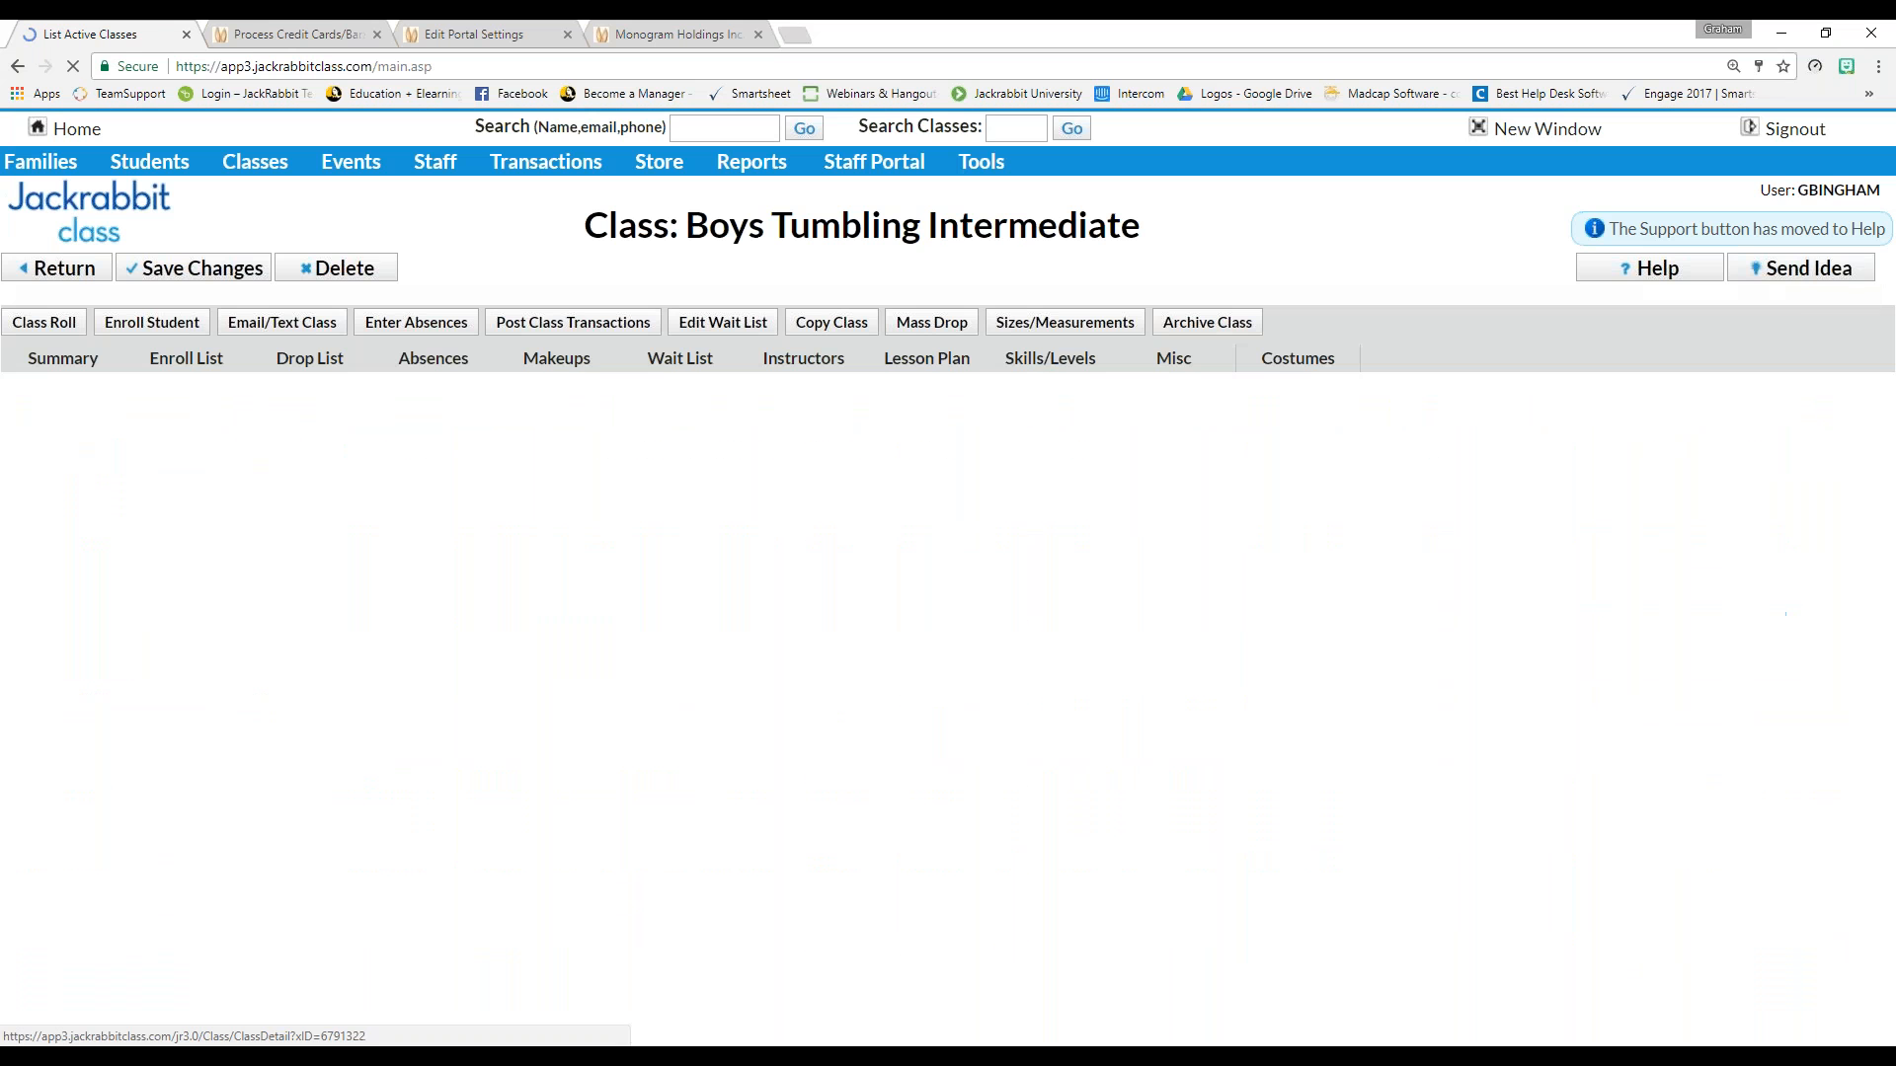
{"action": "scroll", "coordinate": [110, 717], "scroll_direction": "down", "scroll_amount": 3}
Inspect the class's 75.00 tuition fee, leaving it unchanged
{"action": "left_click", "coordinate": [353, 412]}
{"action": "left_click_drag", "start_coordinate": [359, 413], "coordinate": [389, 414]}
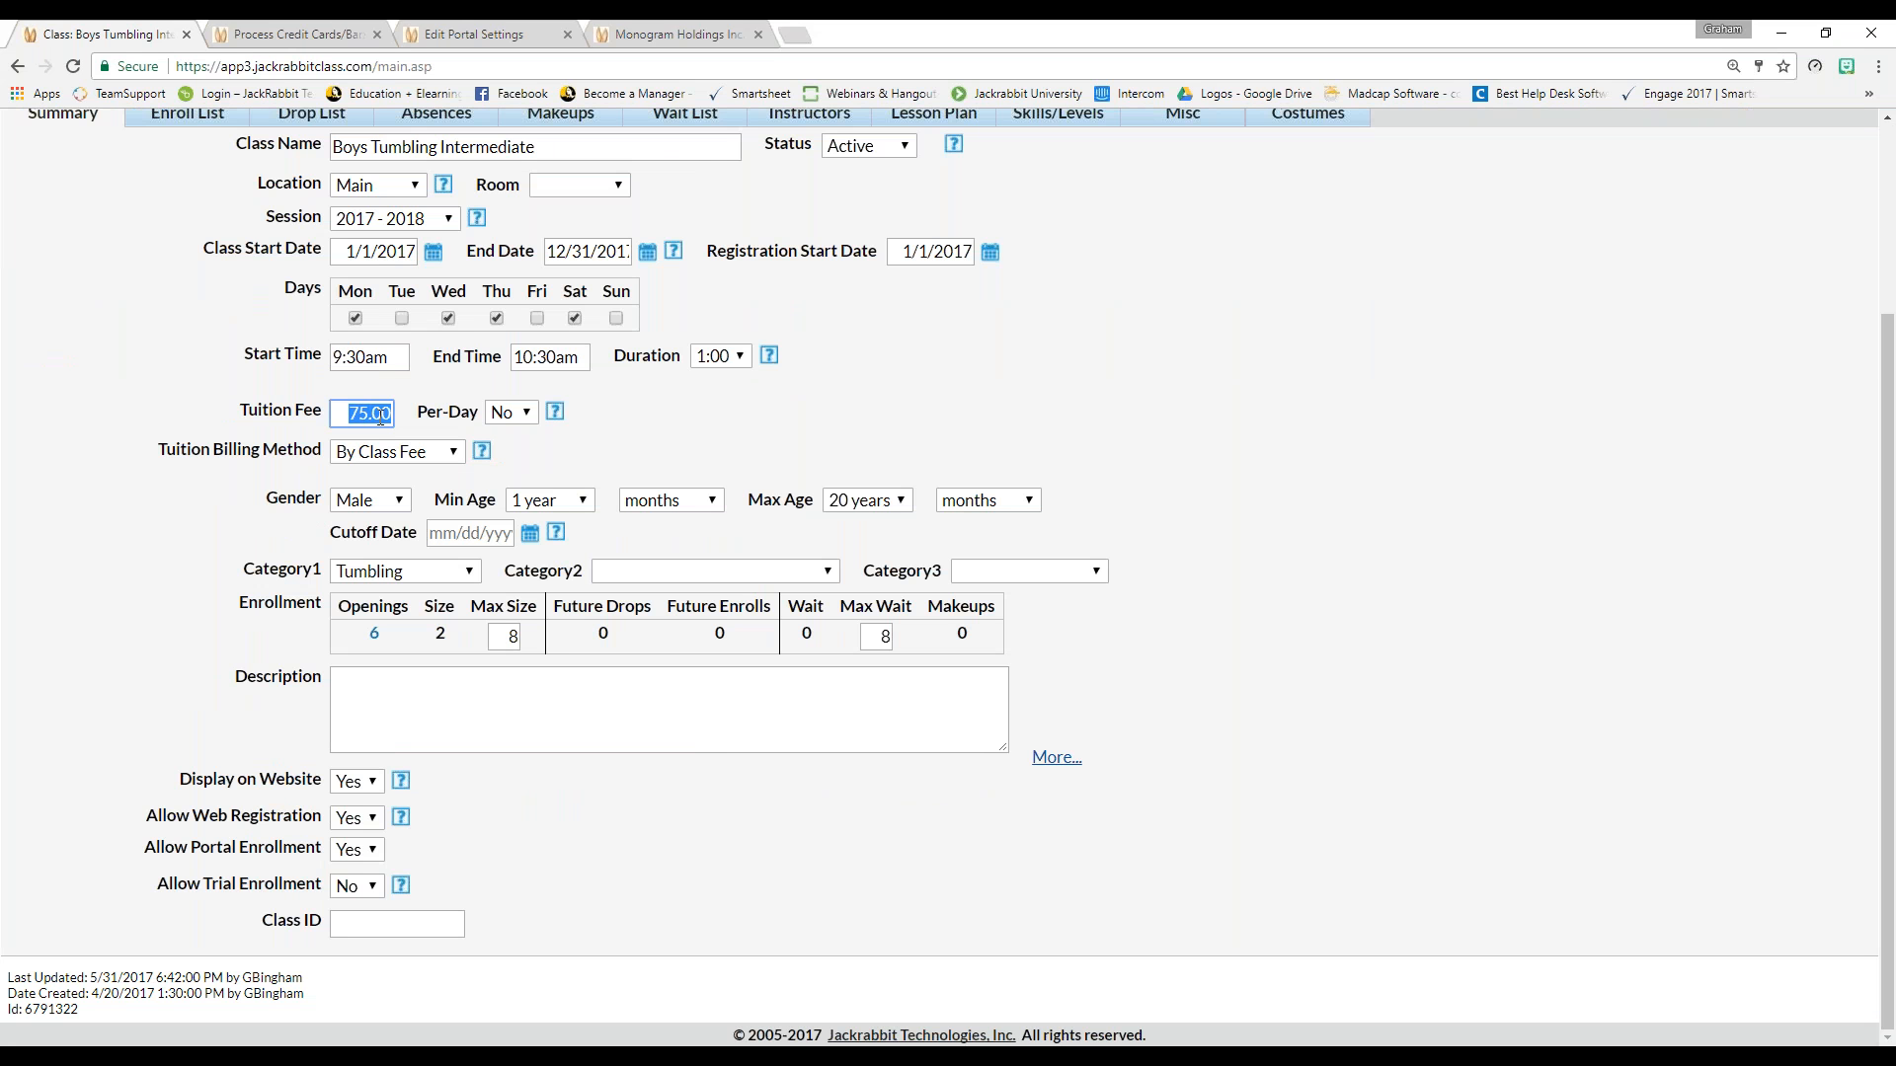
{"action": "left_click", "coordinate": [336, 411]}
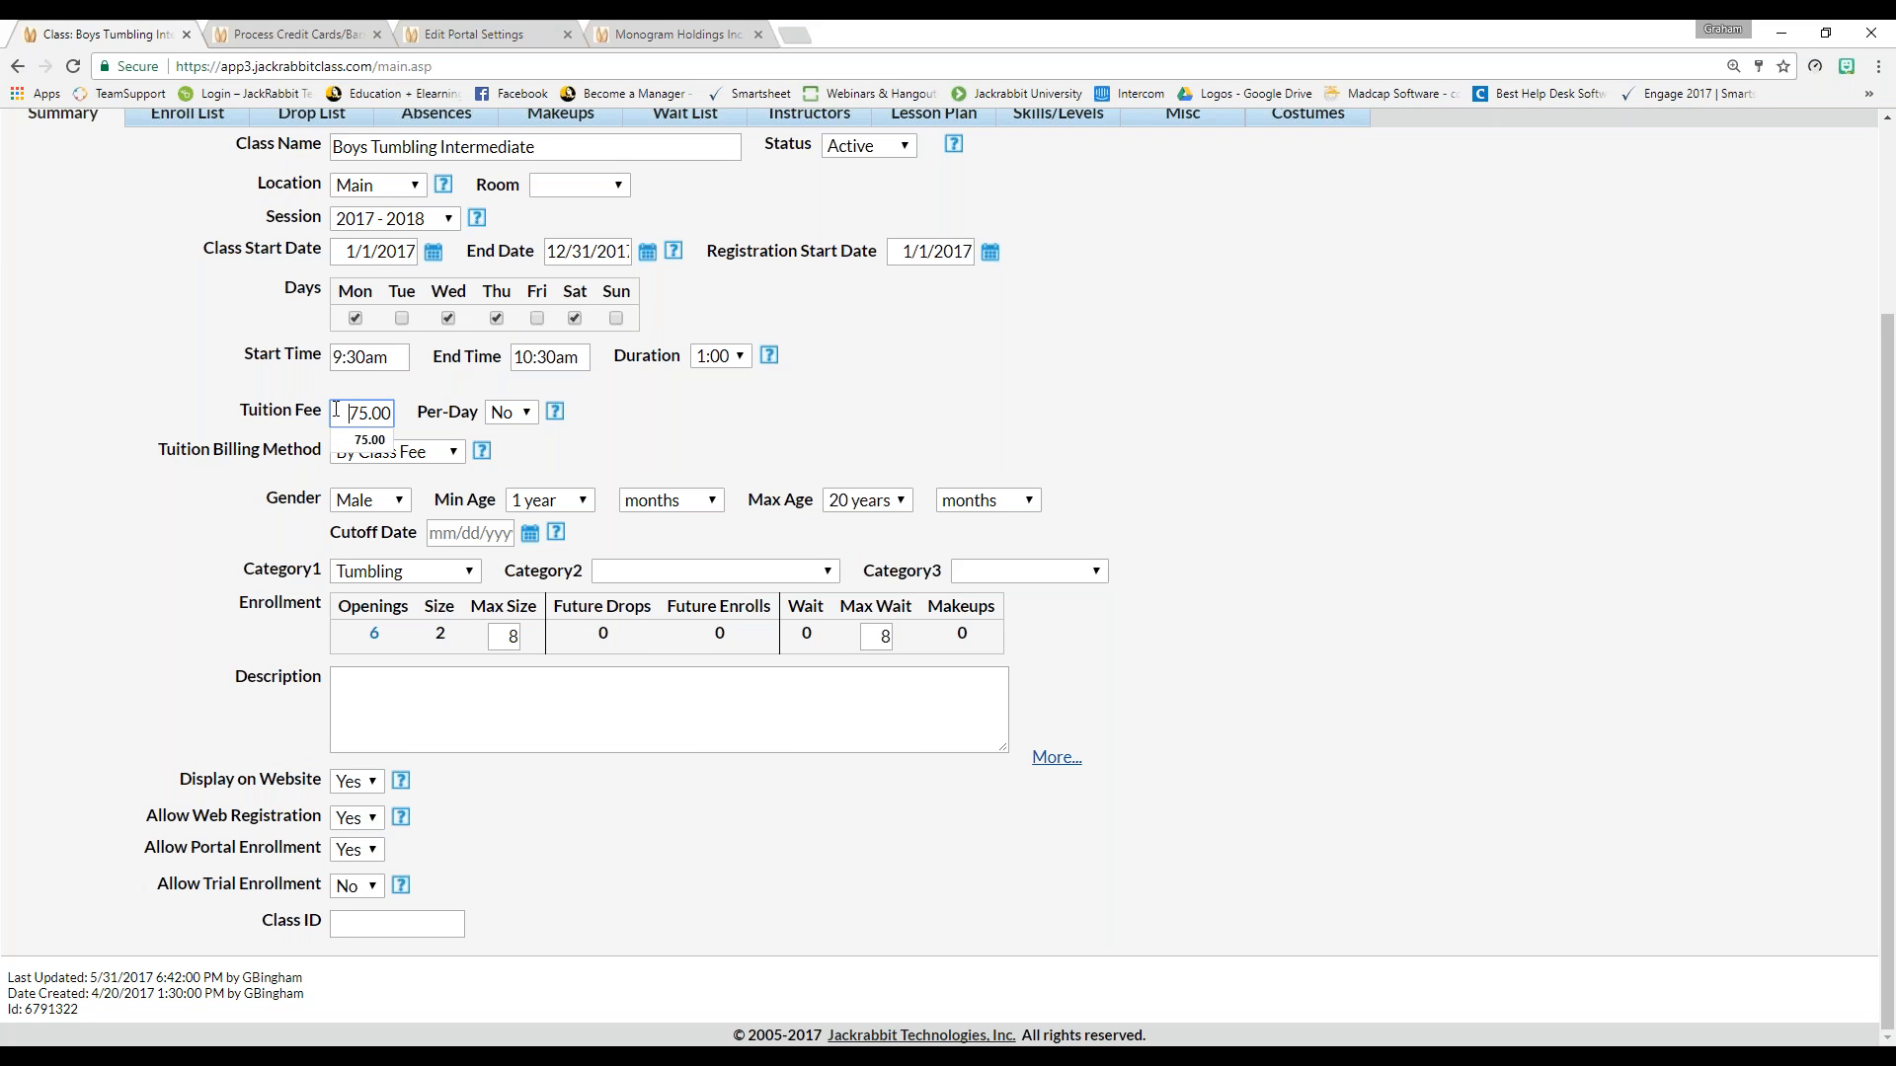
{"action": "left_click", "coordinate": [166, 509]}
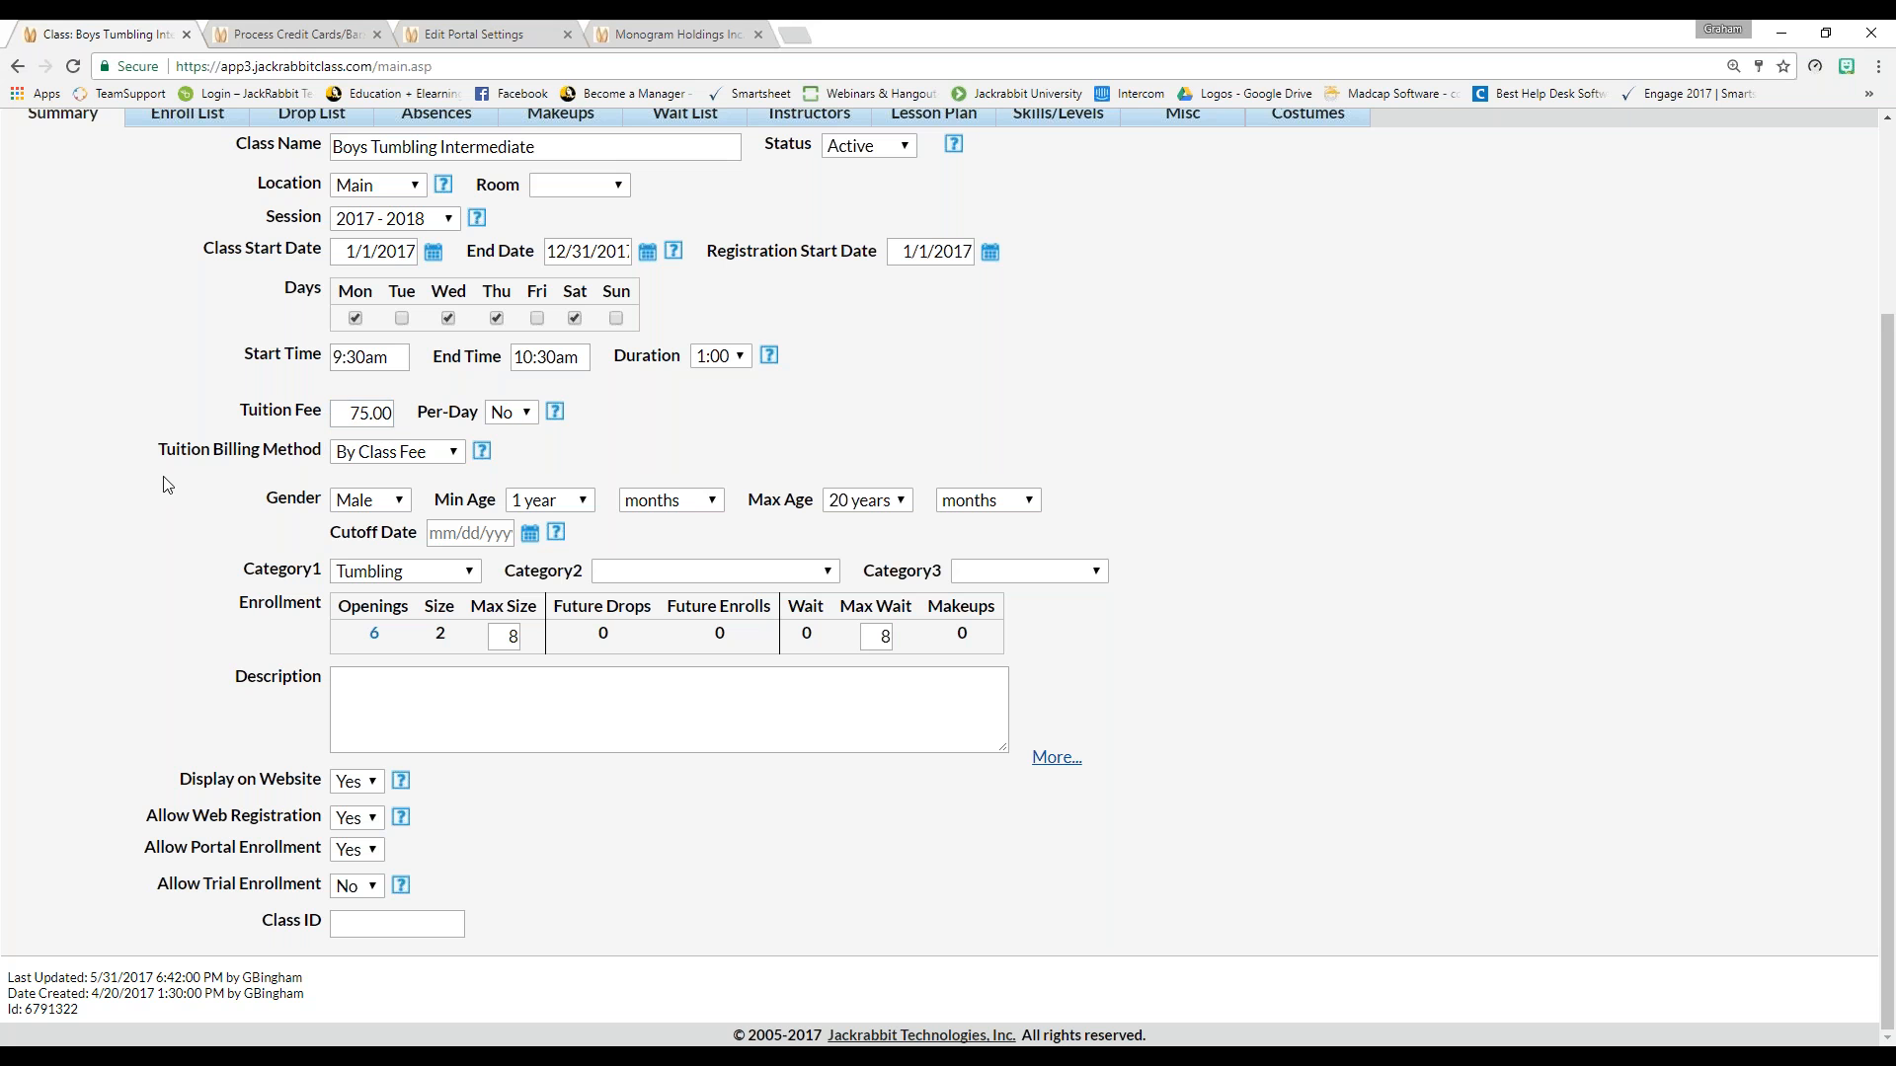
Try the Tuition Billing Method options, including By Total Hours, ending on By Class Fee
{"action": "left_click_drag", "start_coordinate": [159, 448], "coordinate": [322, 452]}
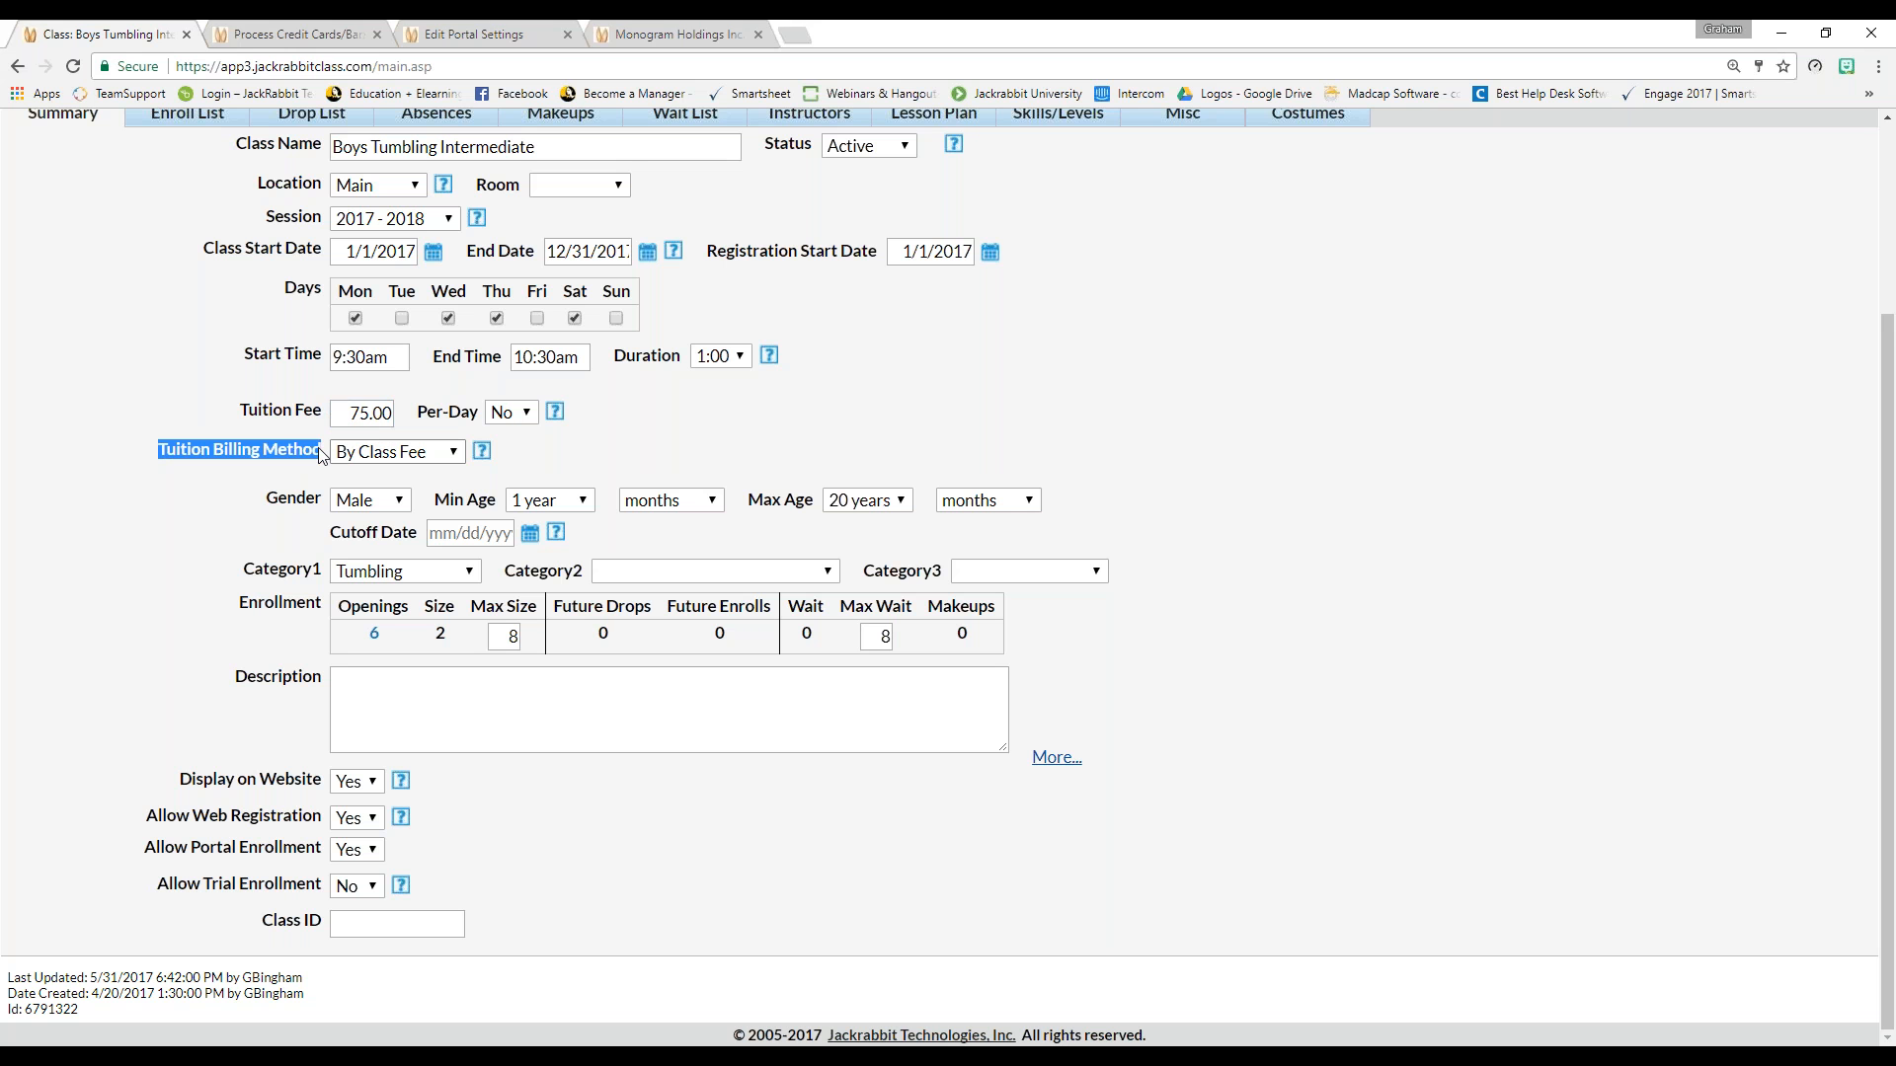
{"action": "left_click", "coordinate": [456, 454]}
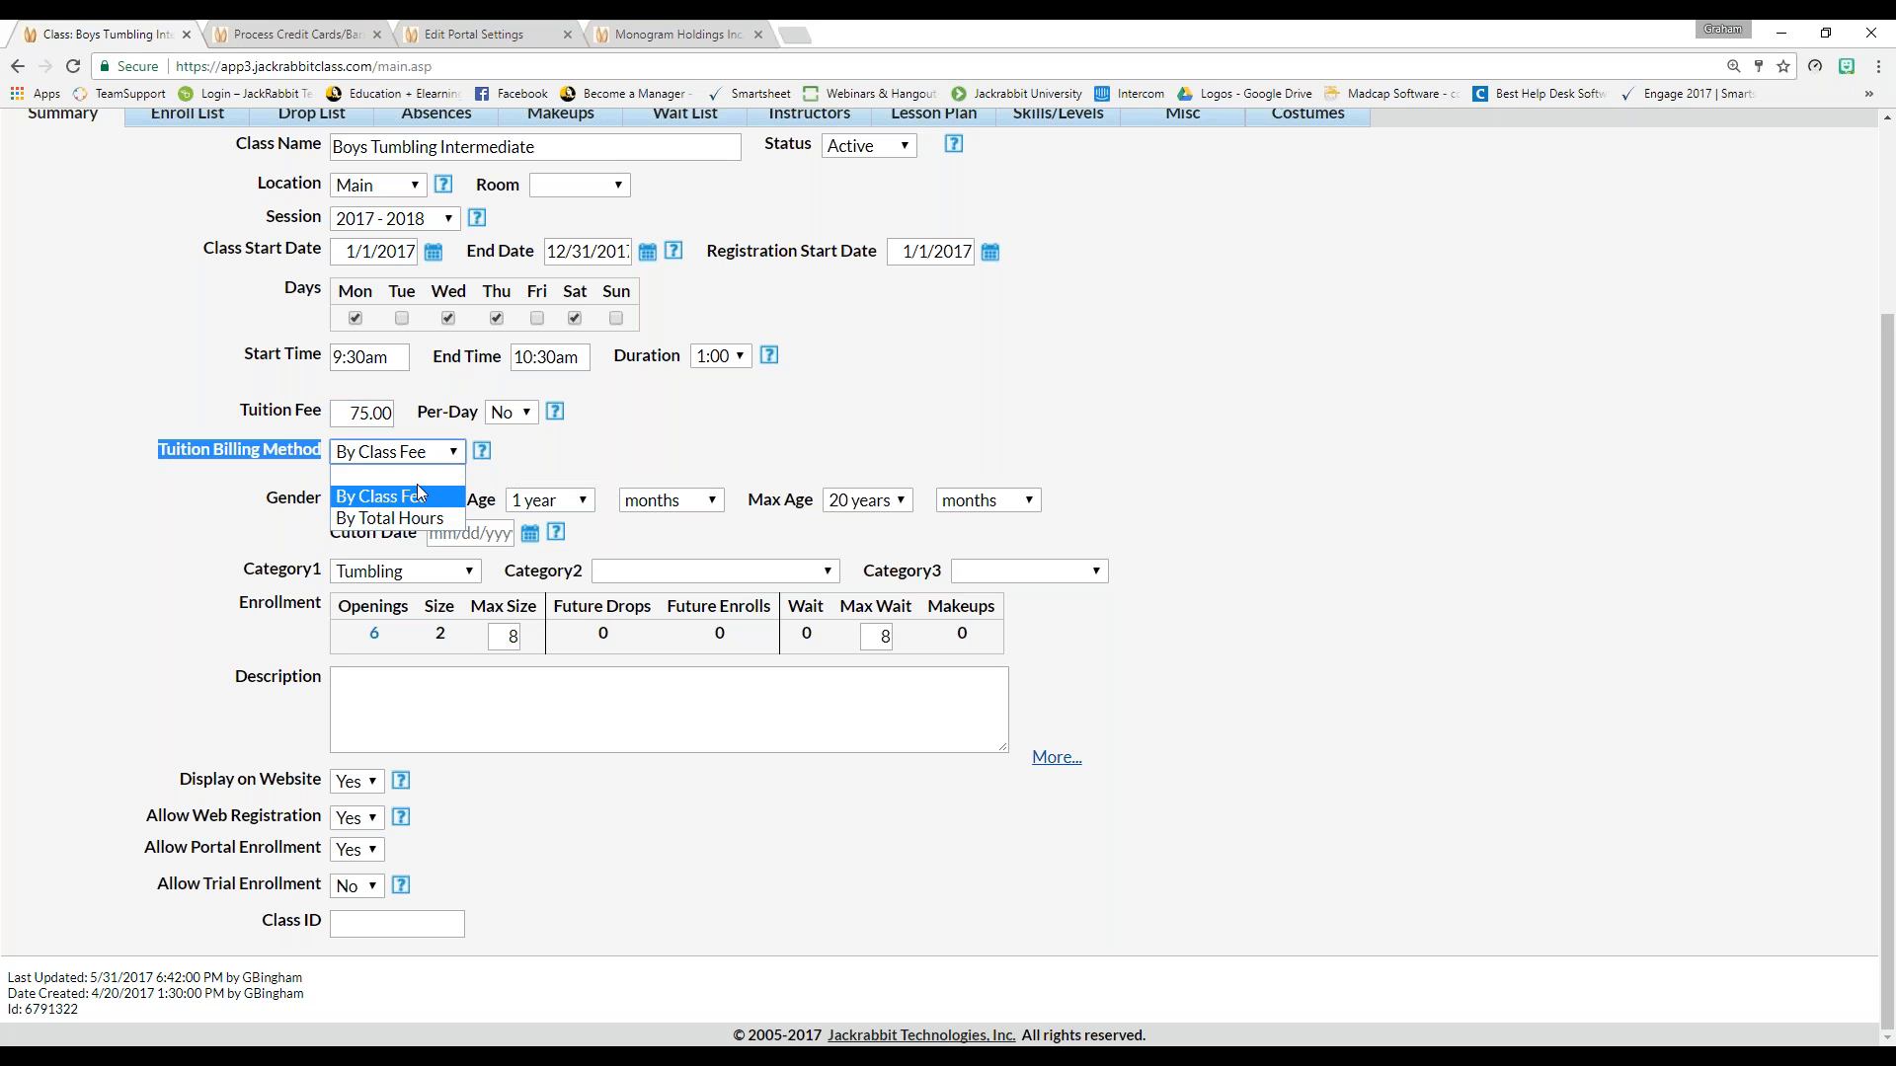
{"action": "left_click", "coordinate": [417, 503]}
{"action": "left_click", "coordinate": [454, 452]}
{"action": "left_click", "coordinate": [429, 520]}
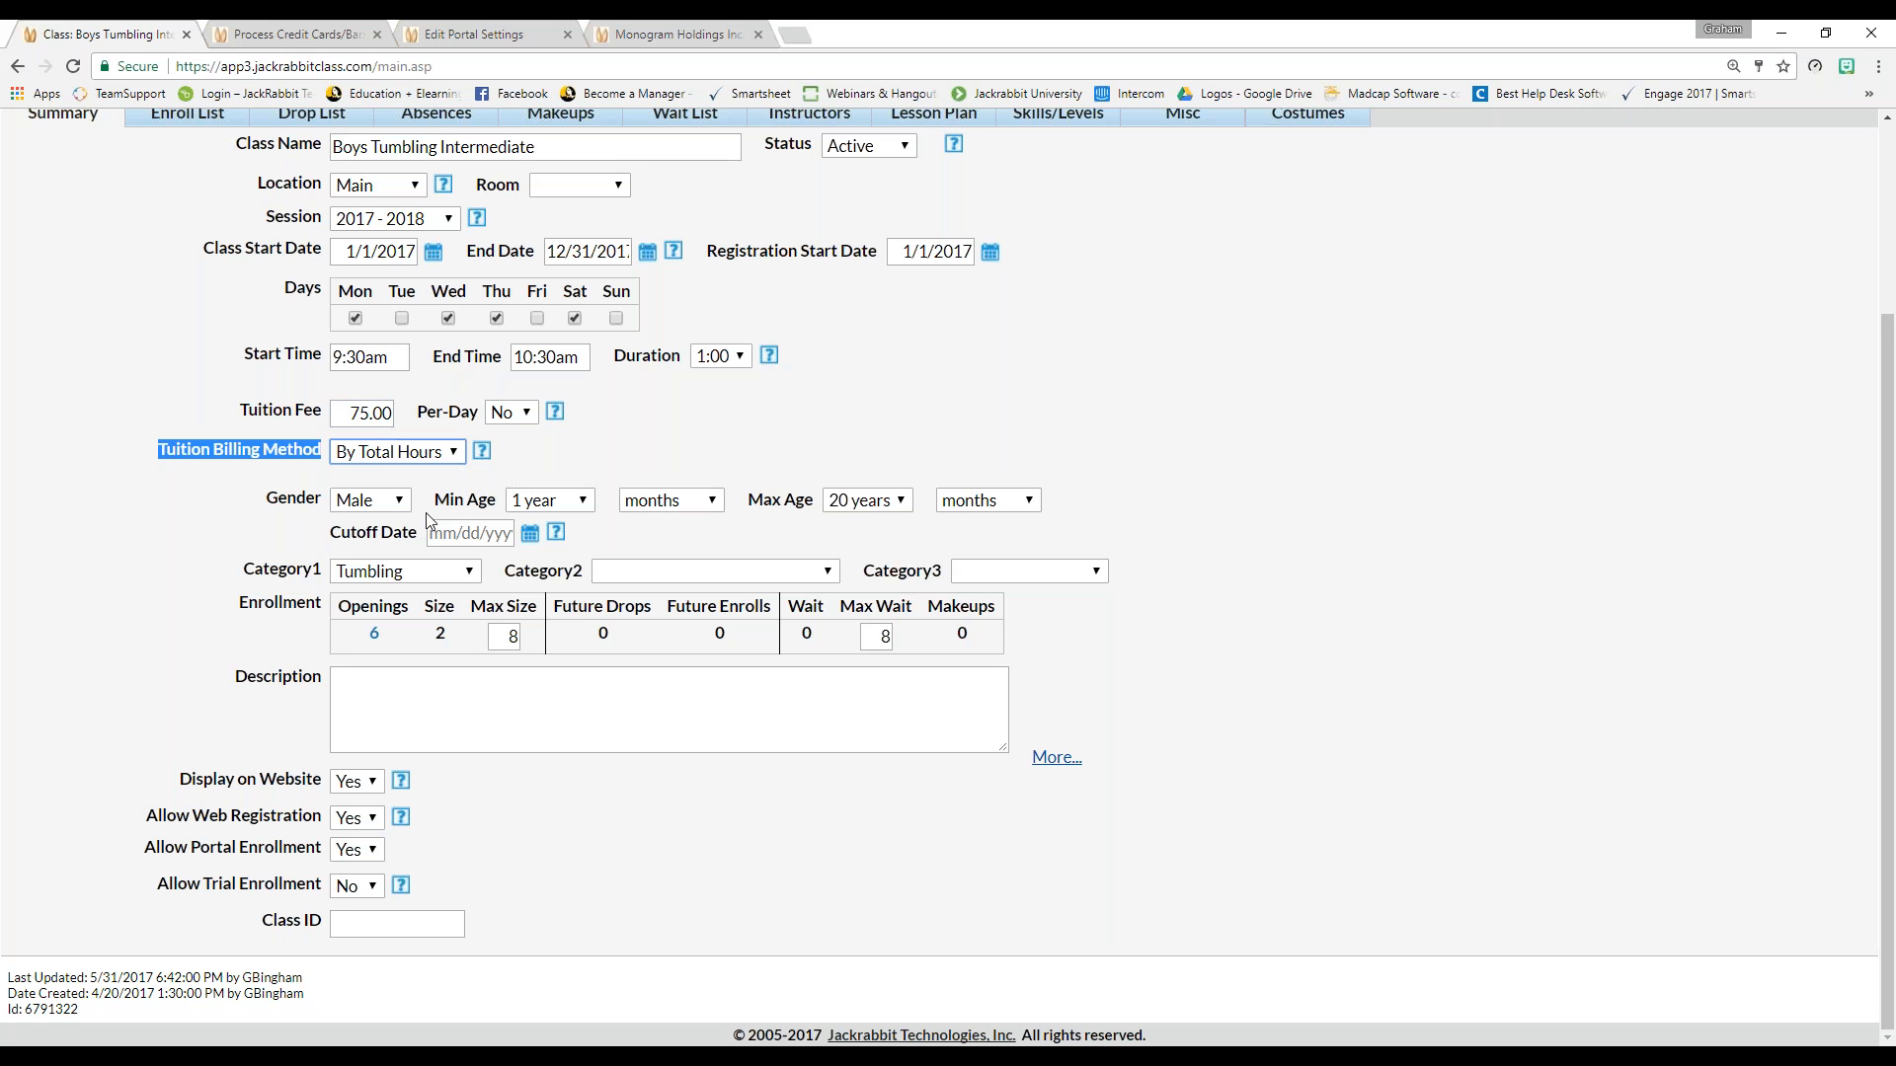
{"action": "left_click", "coordinate": [452, 456]}
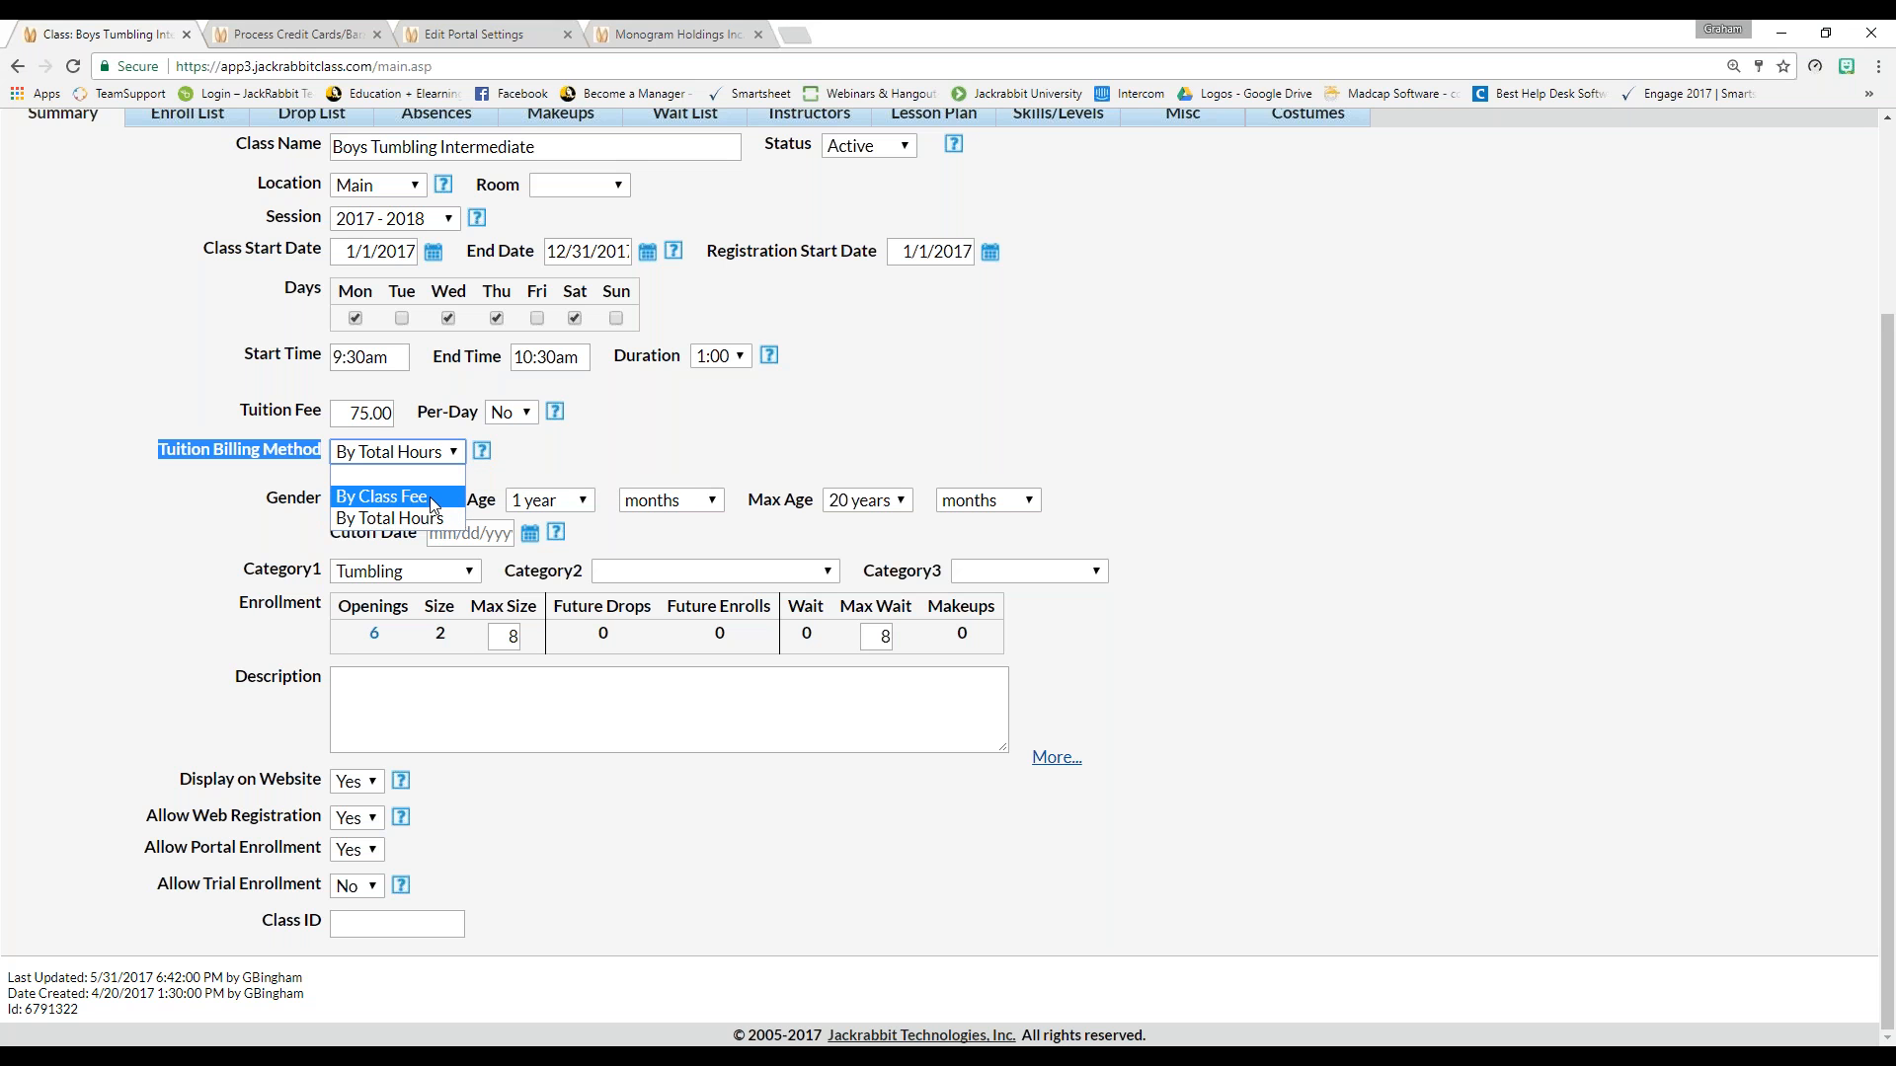
{"action": "left_click", "coordinate": [433, 498]}
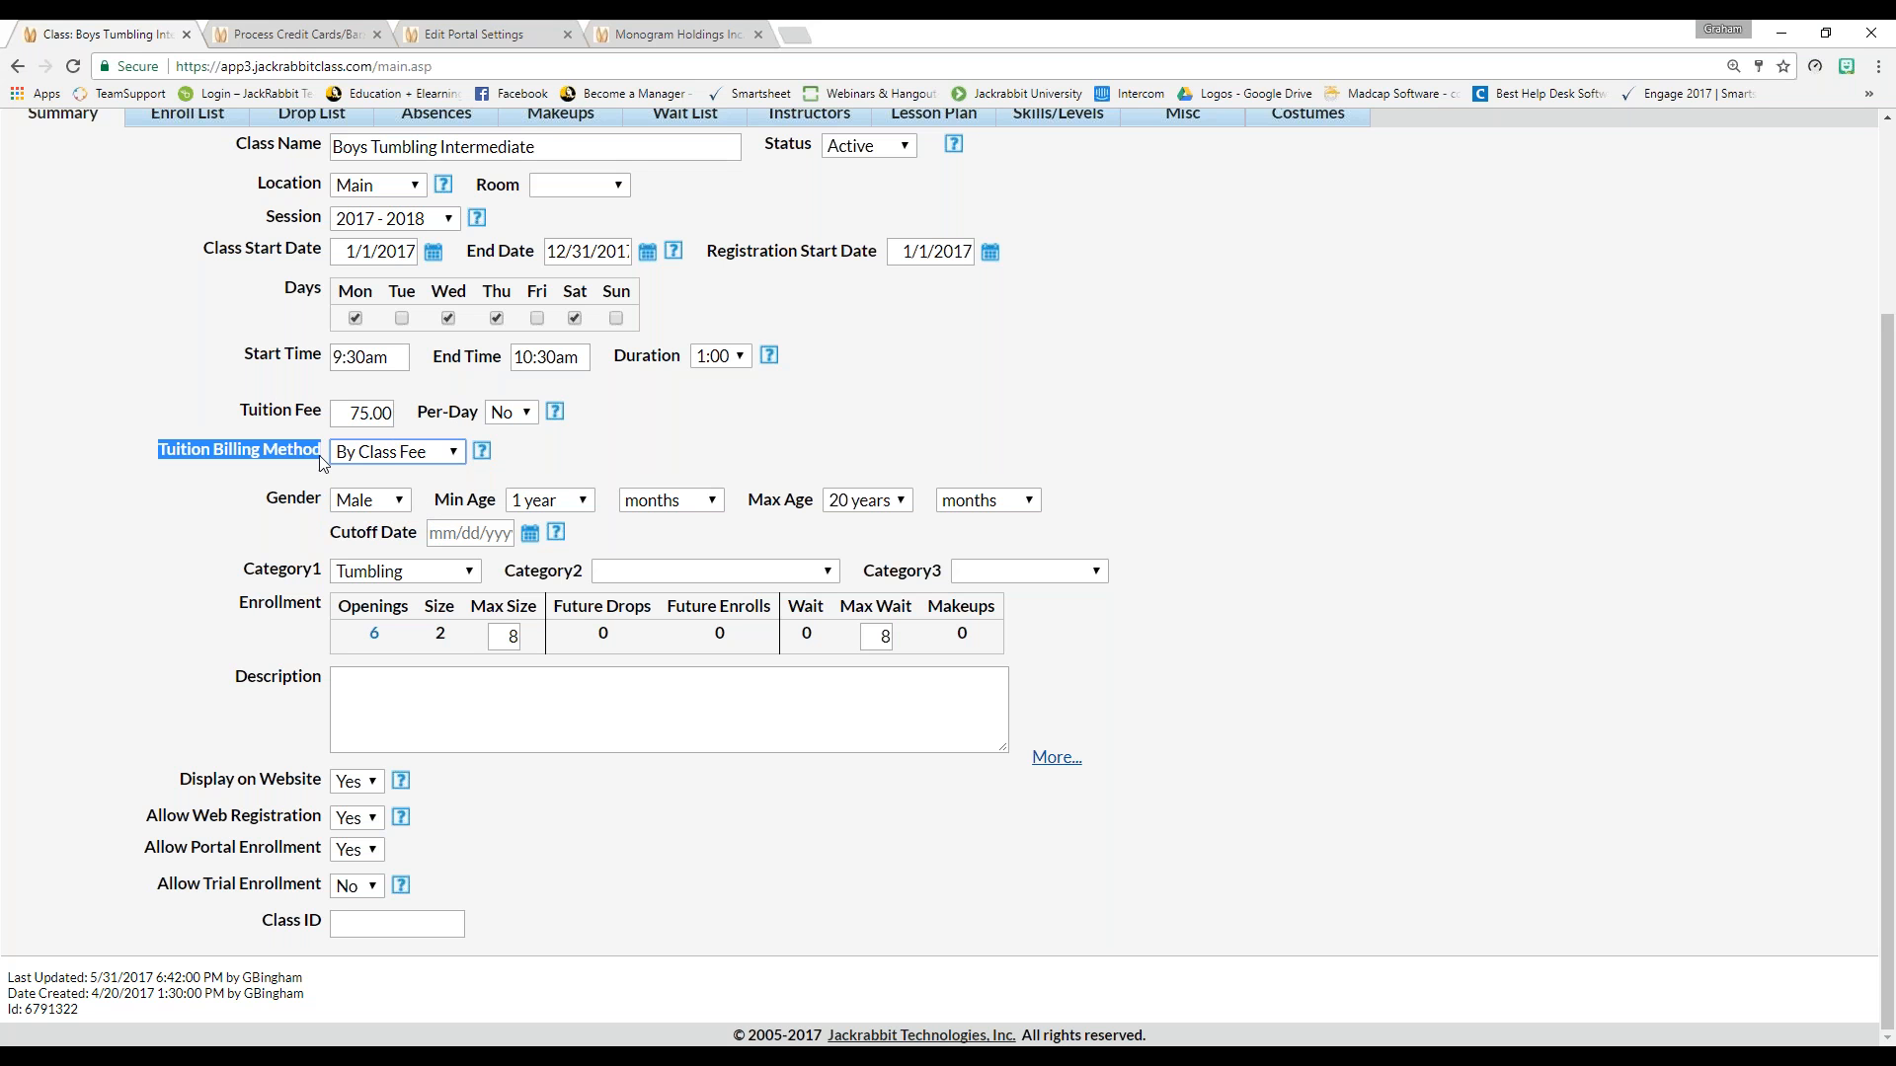
{"action": "left_click", "coordinate": [135, 537]}
{"action": "scroll", "coordinate": [133, 537], "scroll_direction": "up", "scroll_amount": 1}
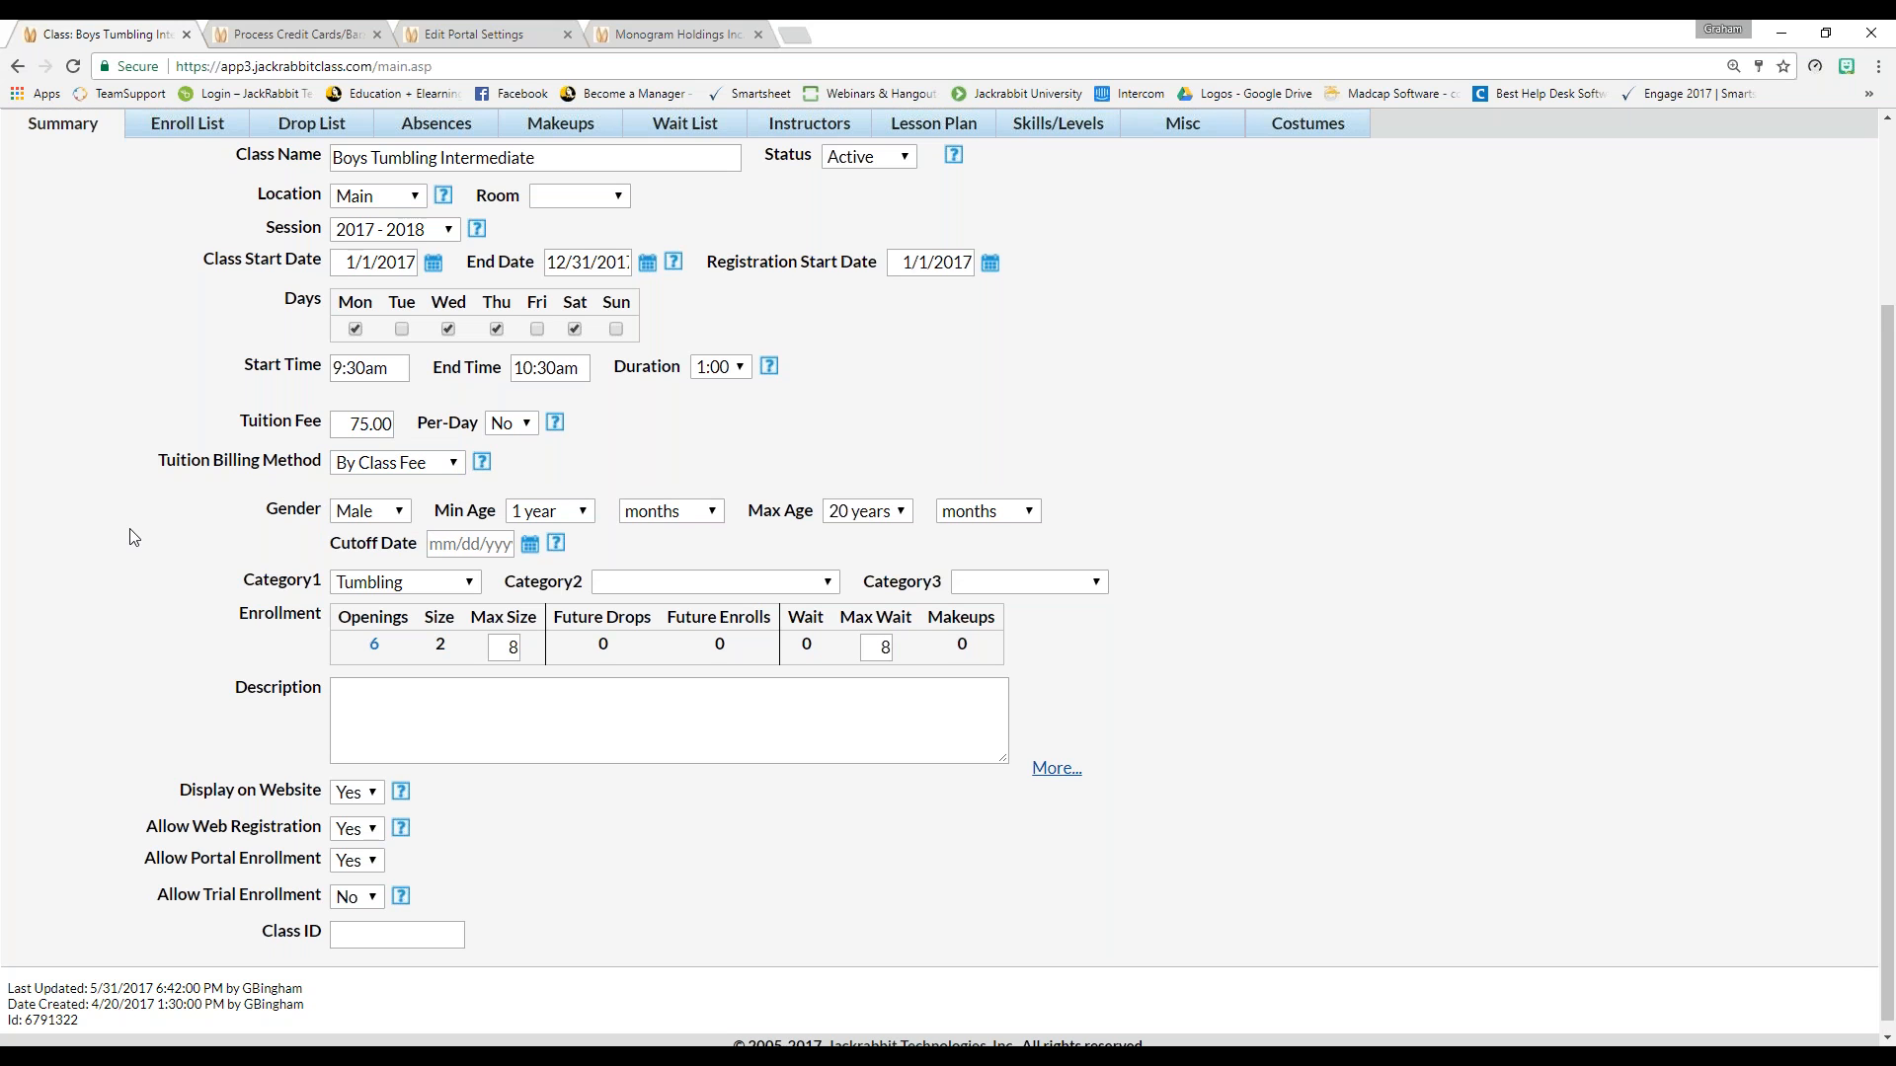
{"action": "scroll", "coordinate": [135, 537], "scroll_direction": "up", "scroll_amount": 2}
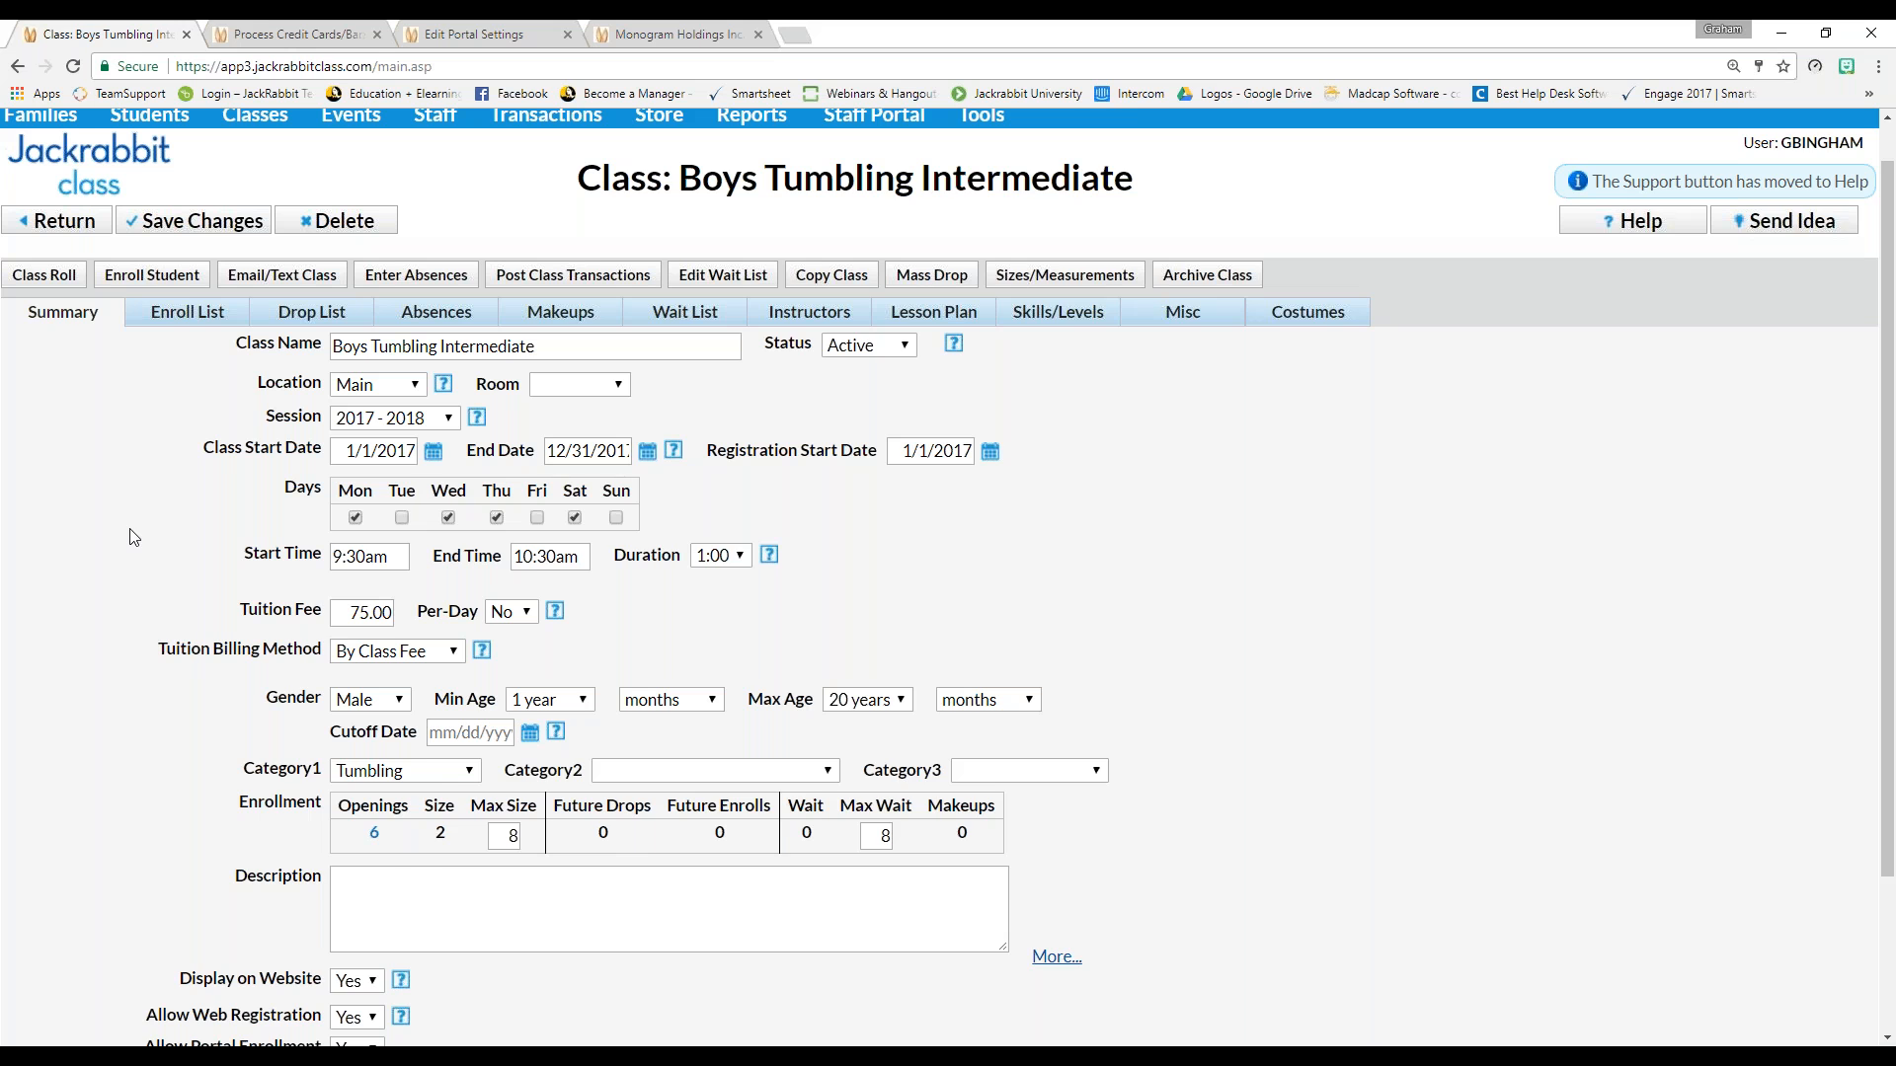
{"action": "scroll", "coordinate": [133, 538], "scroll_direction": "up", "scroll_amount": 1}
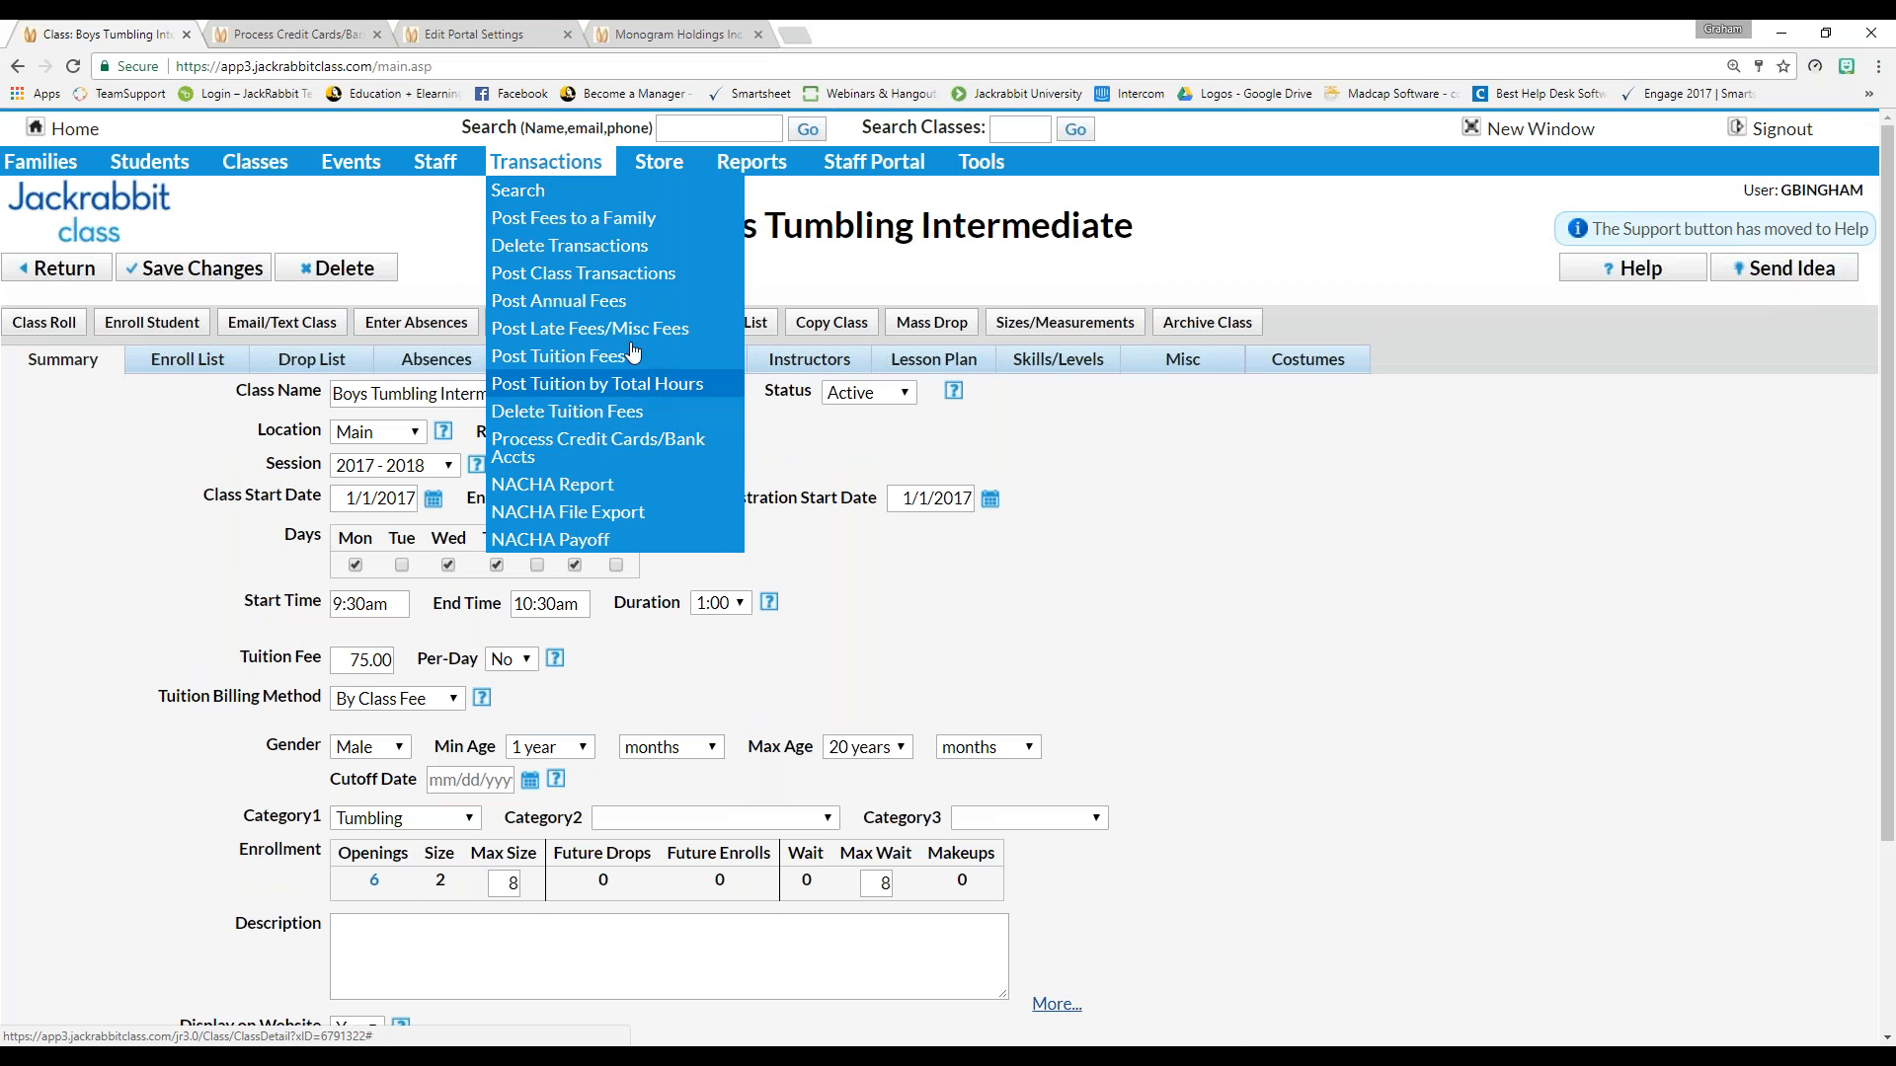
Save the class changes, go to Post Tuition Fees, and show its Tuition Defaults discounts
{"action": "left_click", "coordinate": [602, 359]}
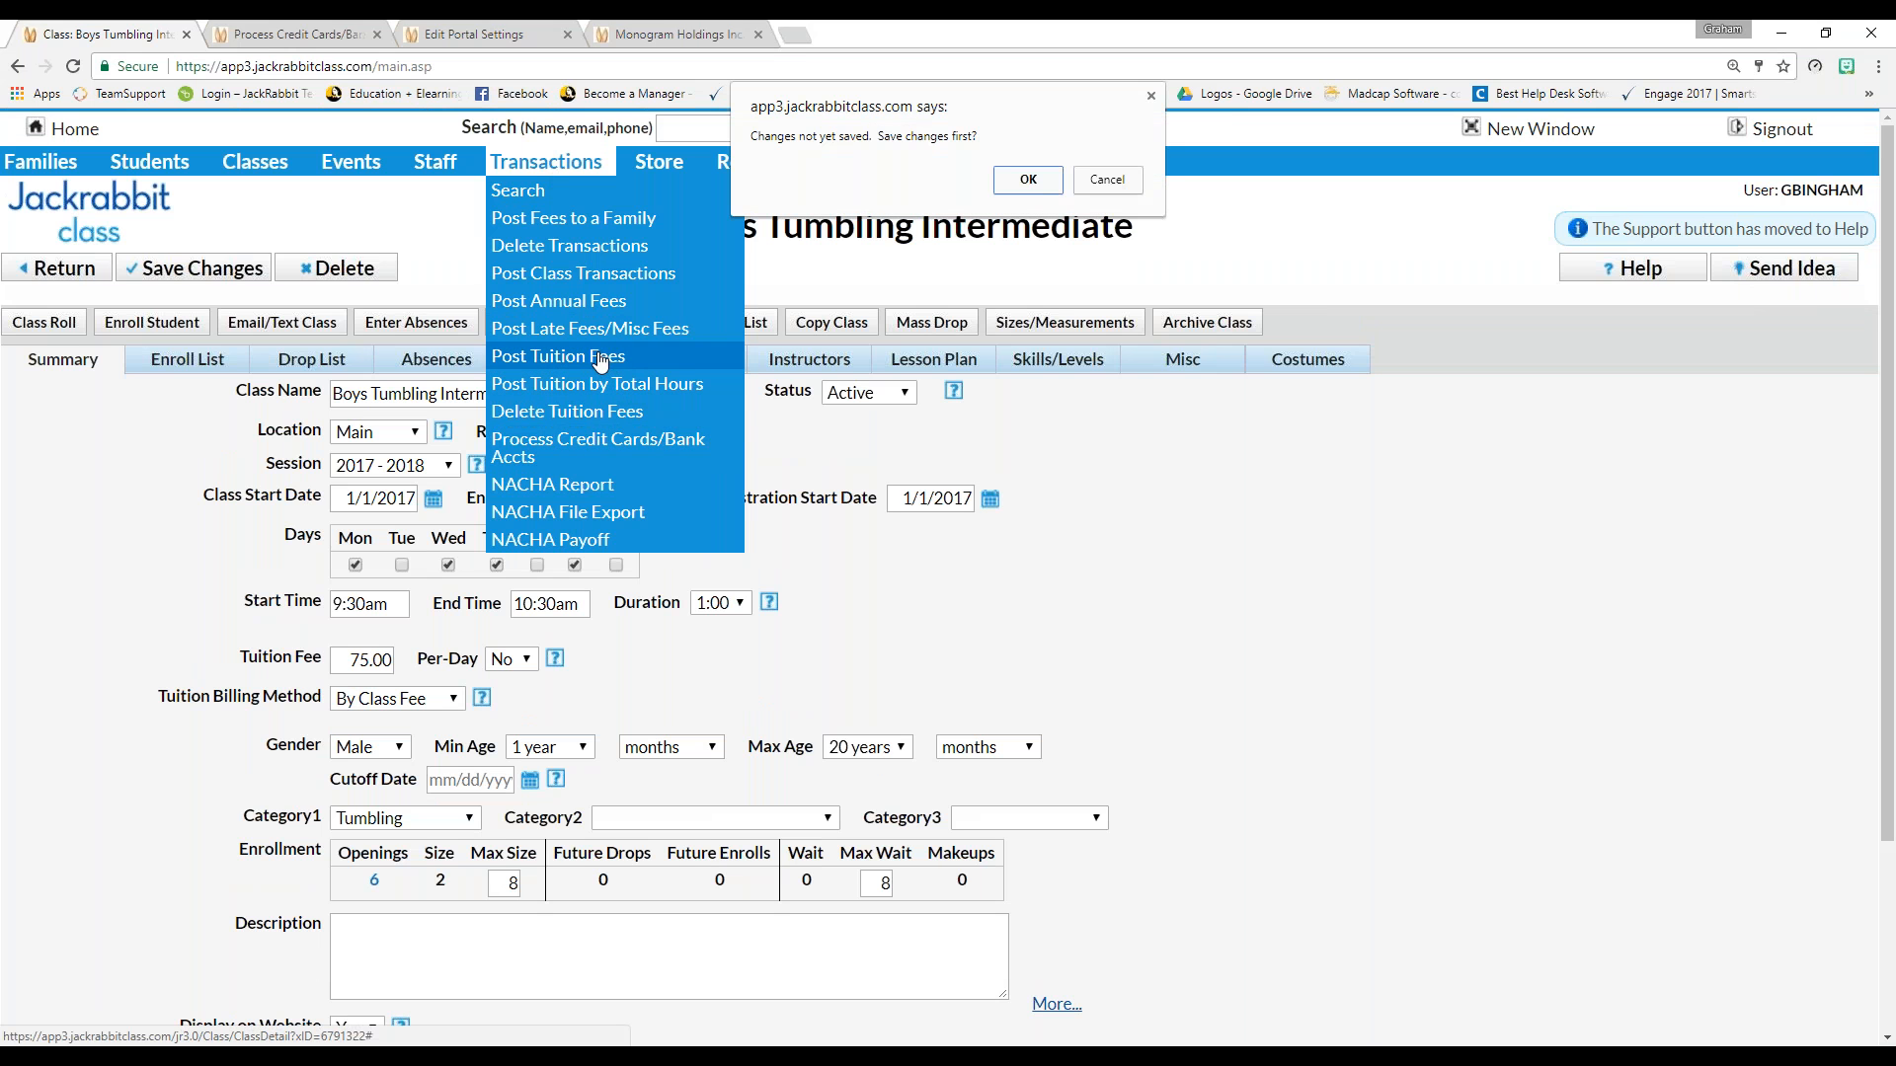
{"action": "left_click", "coordinate": [1027, 179]}
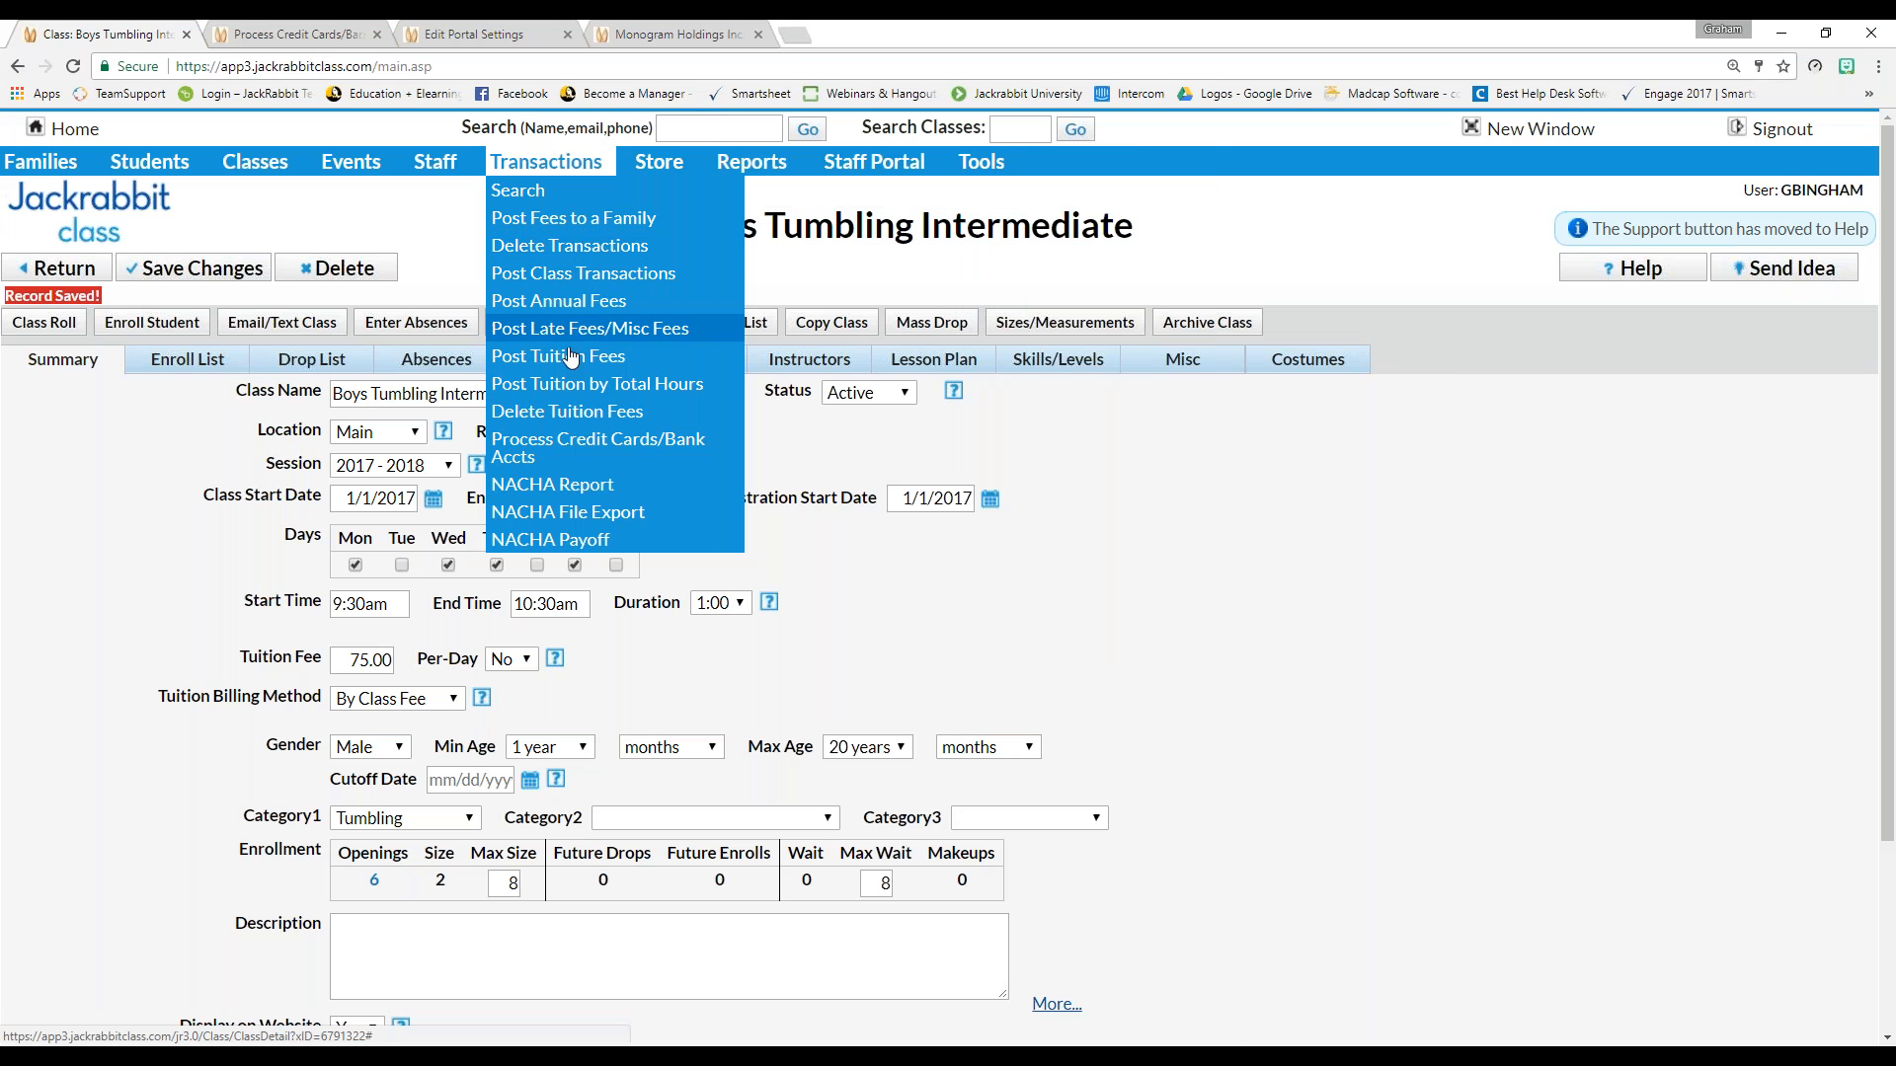
{"action": "left_click", "coordinate": [571, 357]}
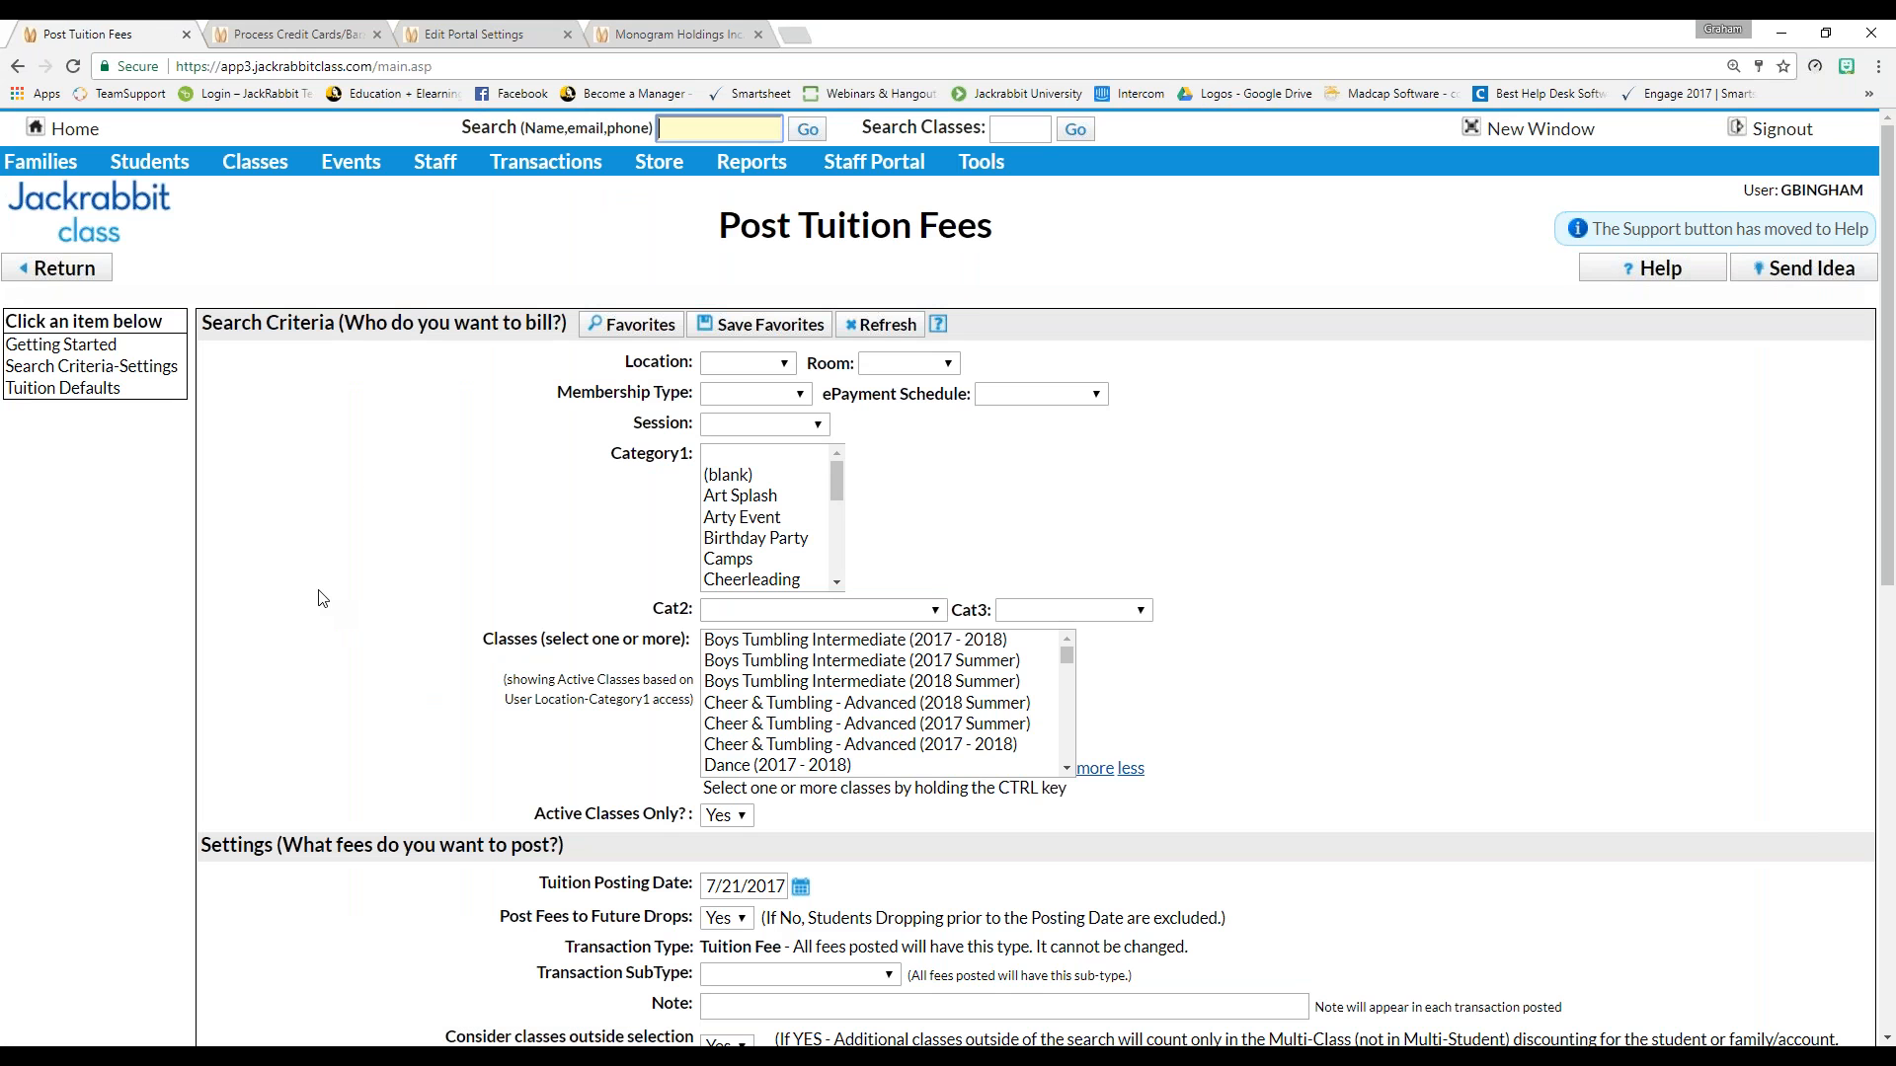
{"action": "left_click", "coordinate": [69, 390]}
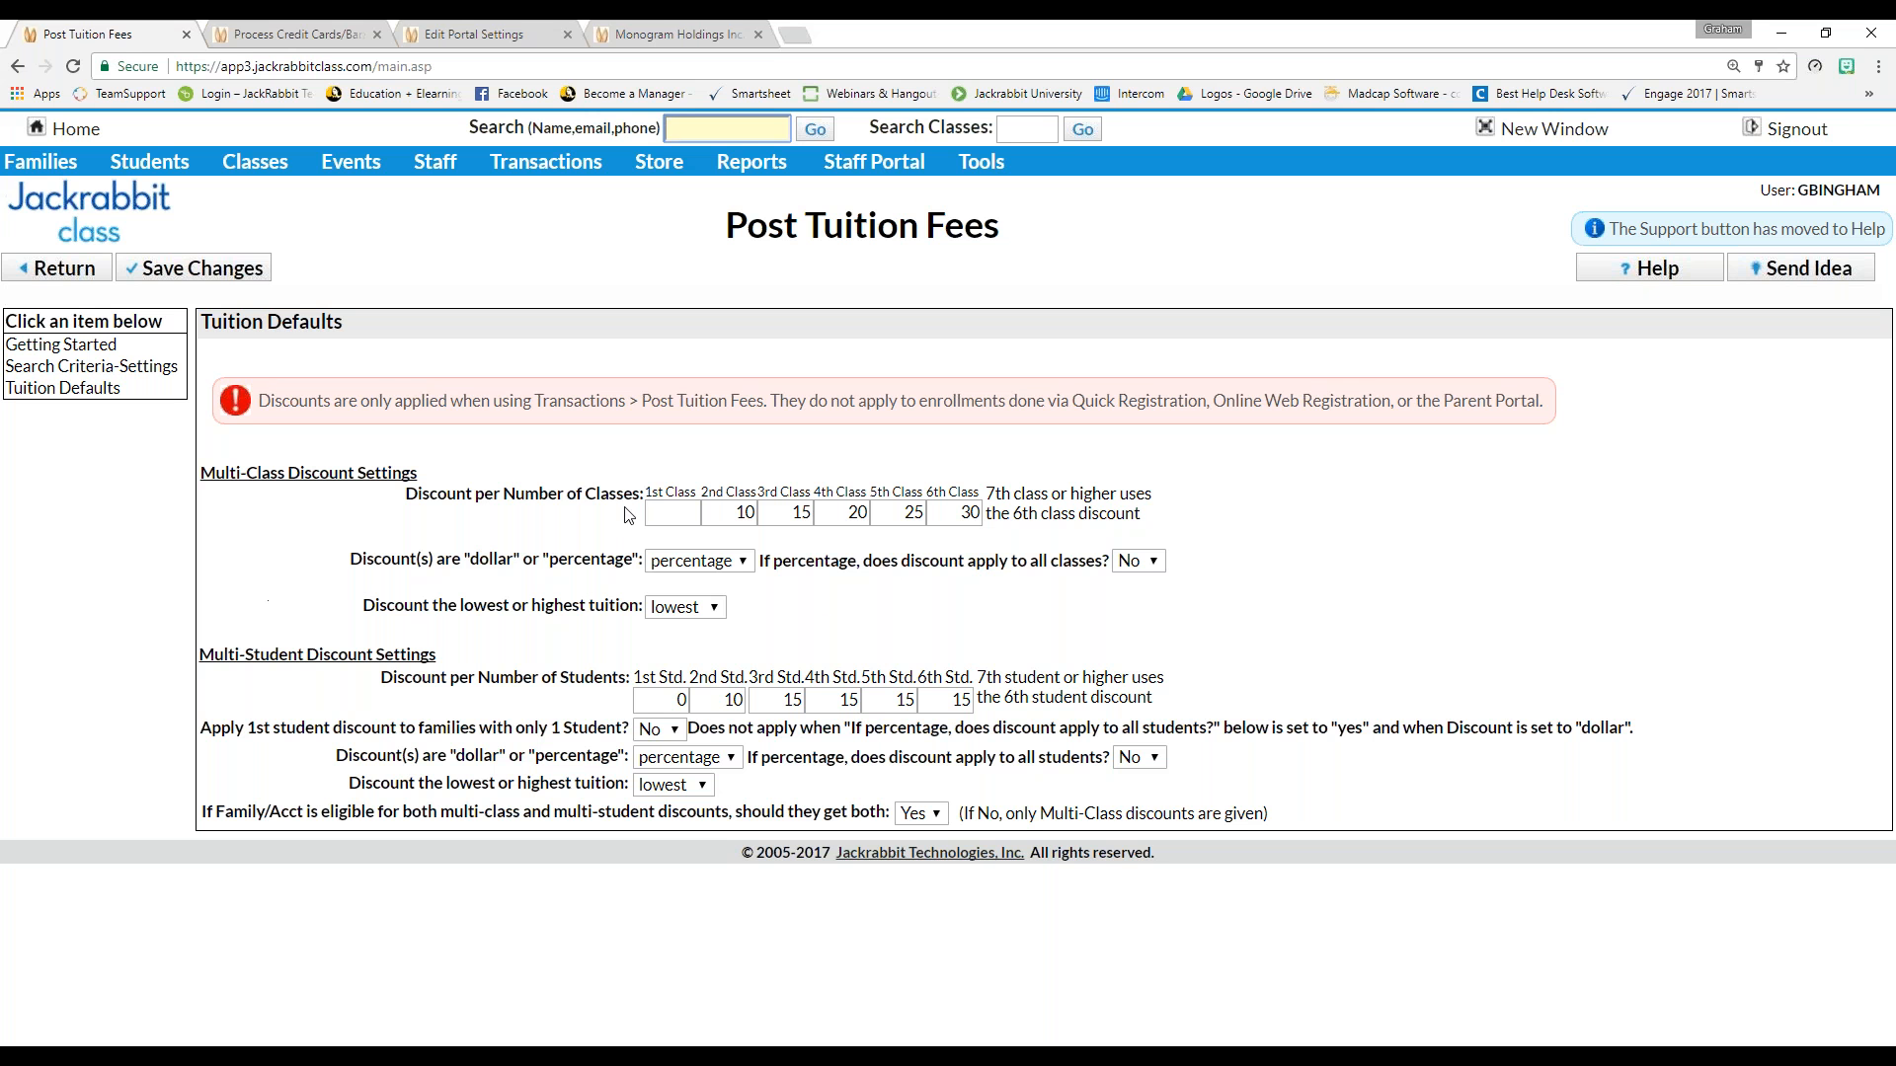
{"action": "left_click", "coordinate": [742, 561]}
{"action": "left_click", "coordinate": [680, 584]}
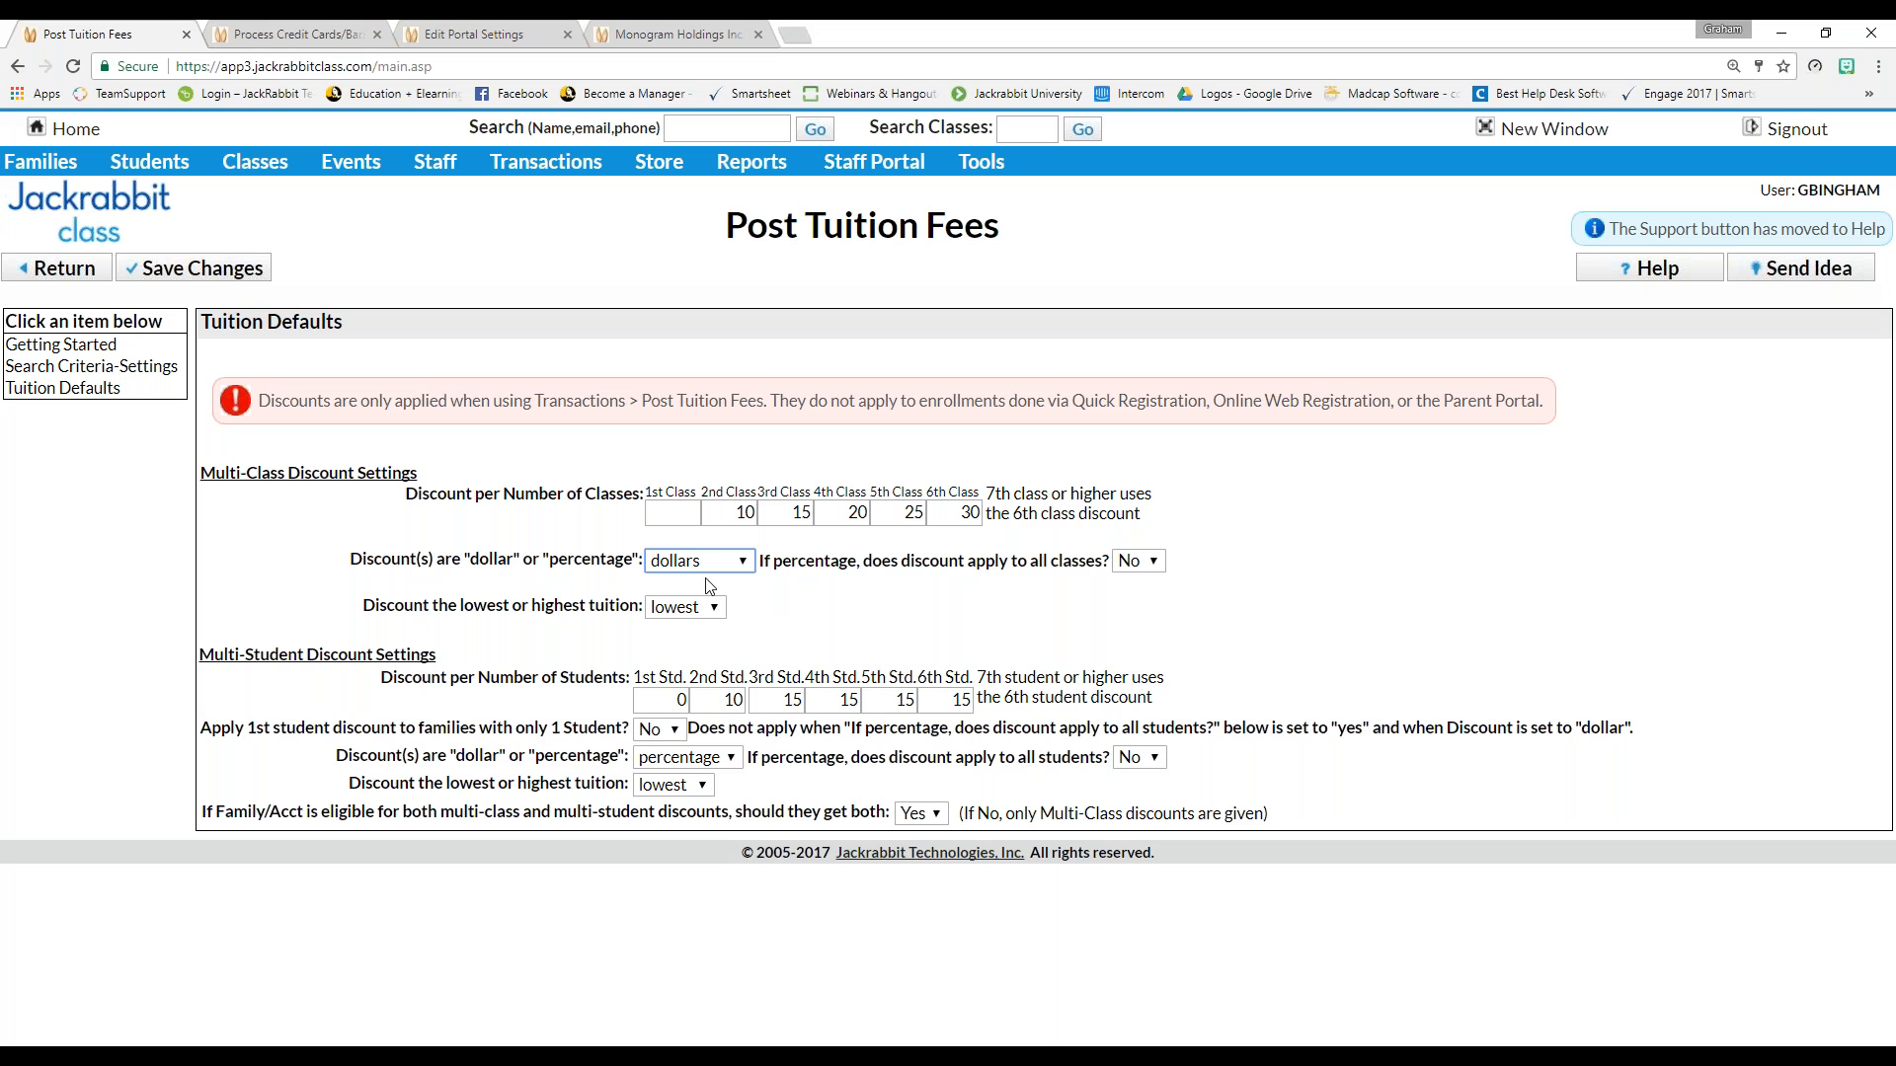
{"action": "left_click", "coordinate": [678, 511]}
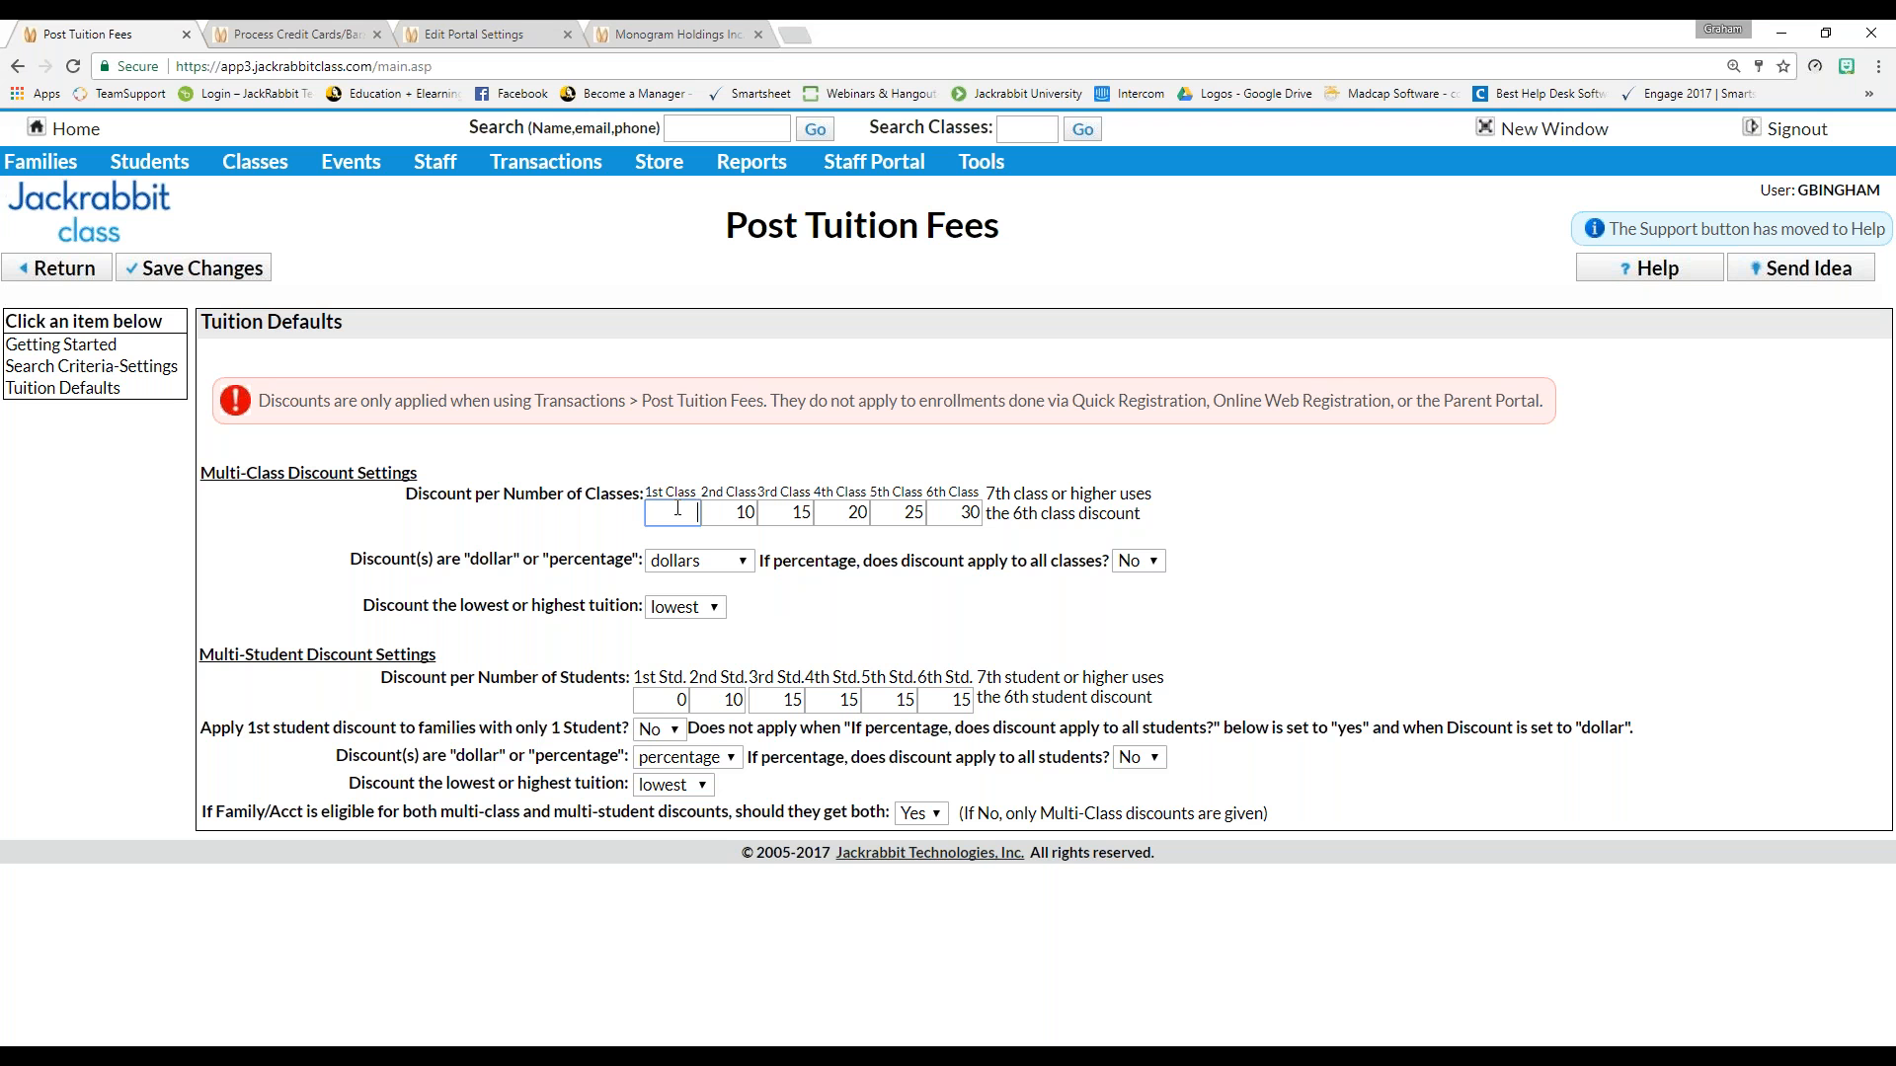
{"action": "left_click", "coordinate": [729, 511]}
{"action": "left_click", "coordinate": [786, 510]}
{"action": "left_click", "coordinate": [701, 560]}
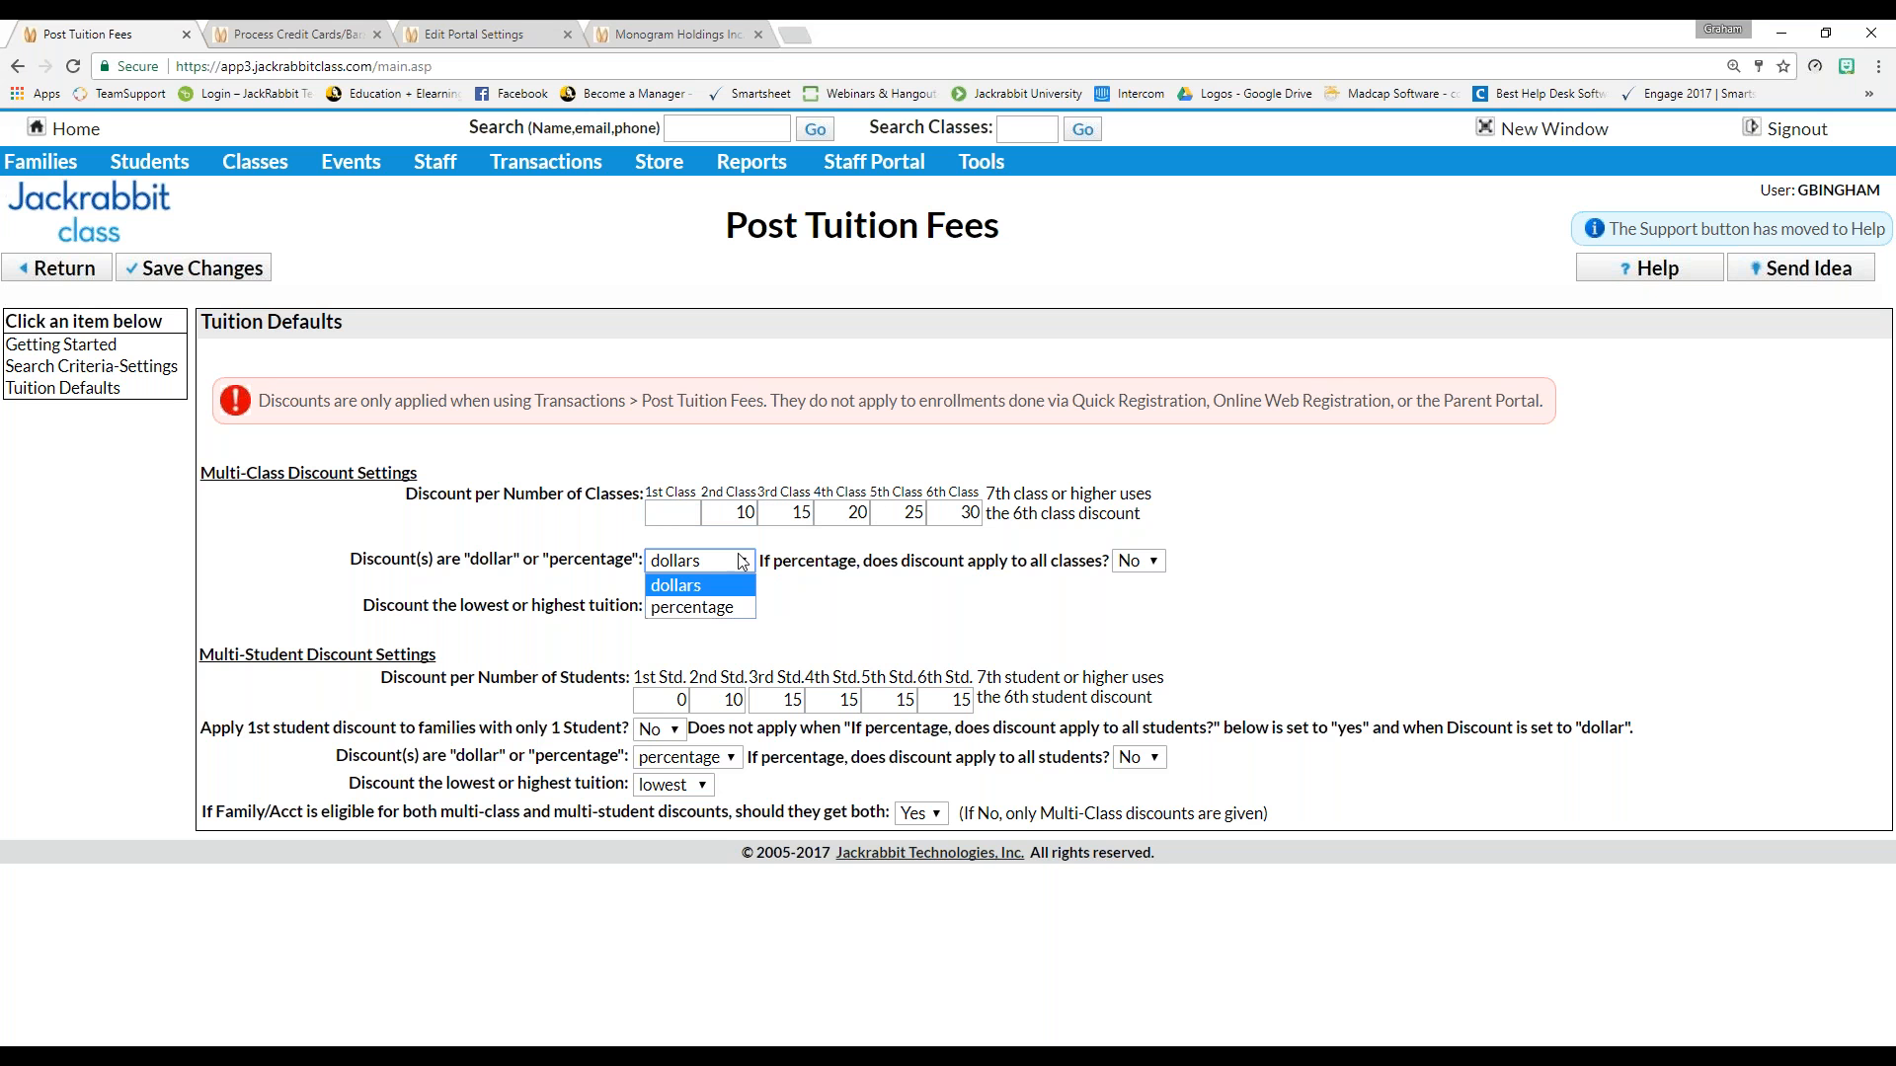
{"action": "left_click", "coordinate": [709, 605]}
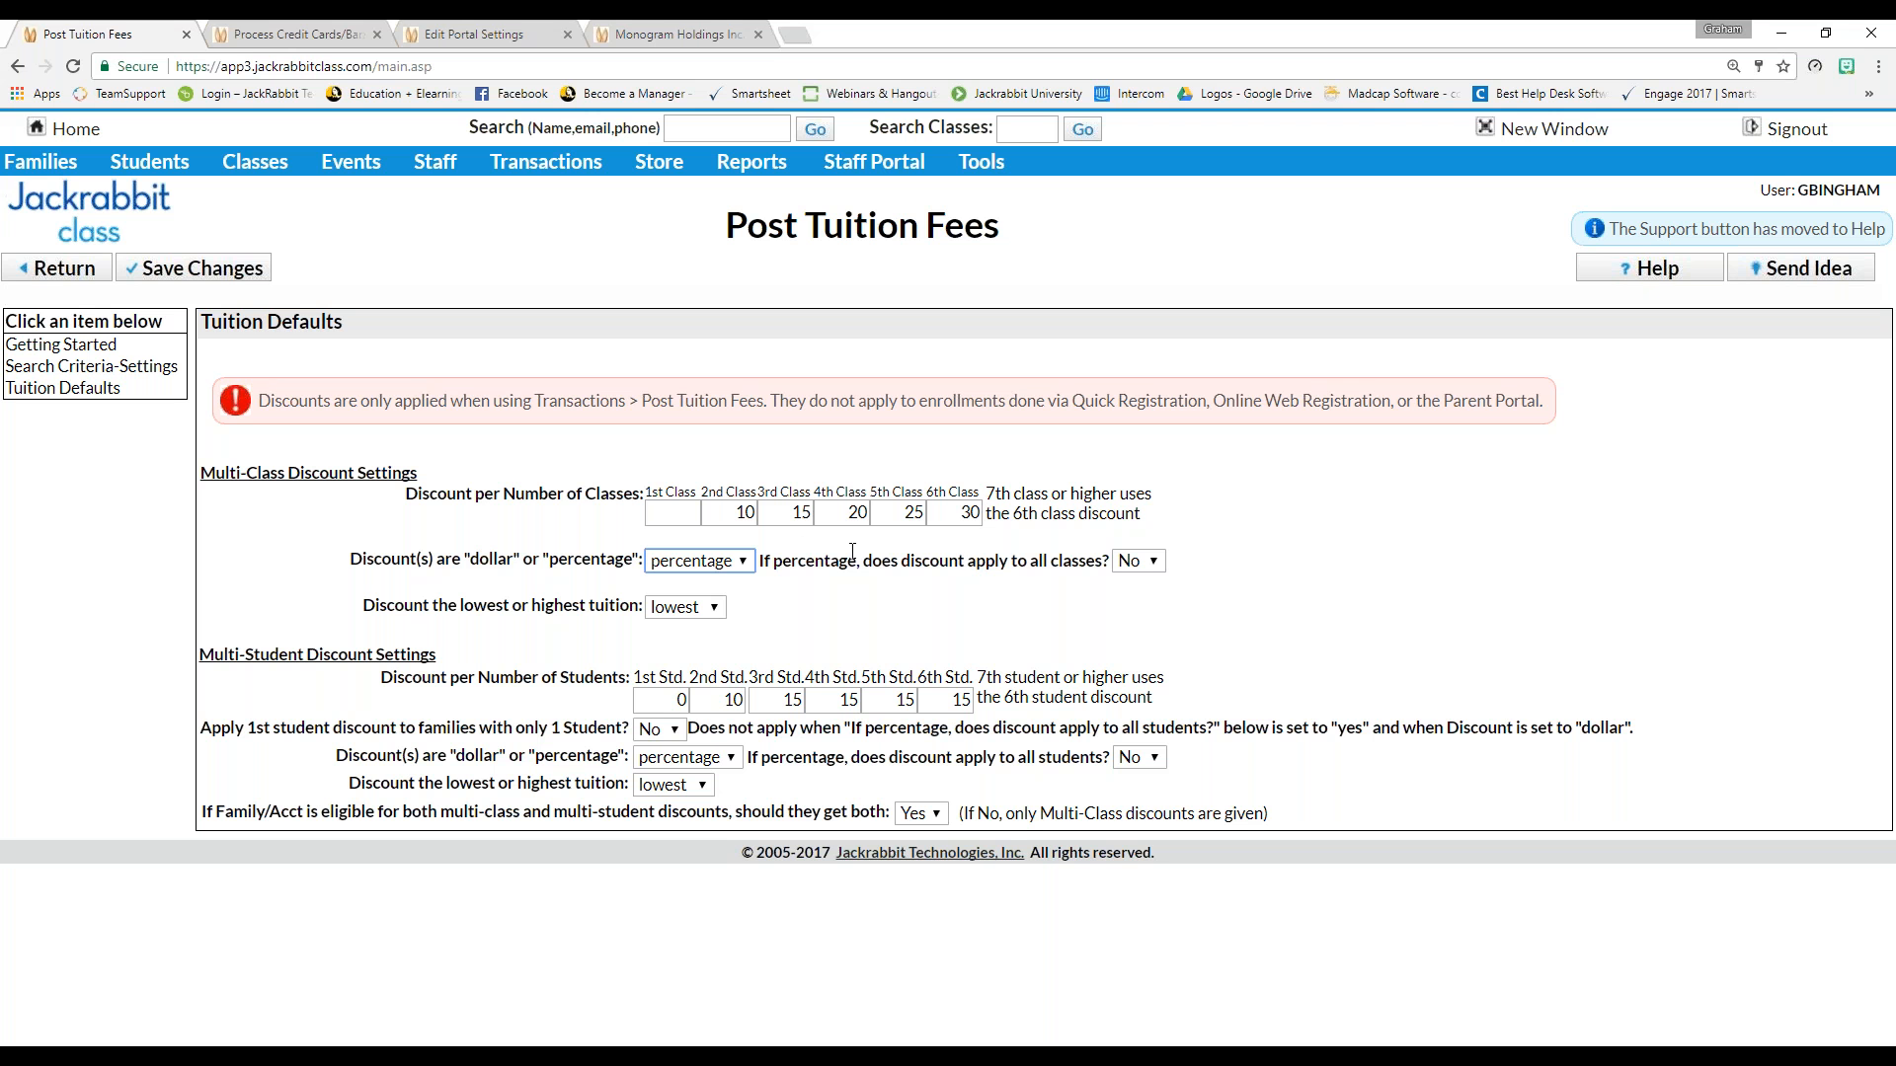
{"action": "left_click_drag", "start_coordinate": [761, 559], "coordinate": [1162, 605]}
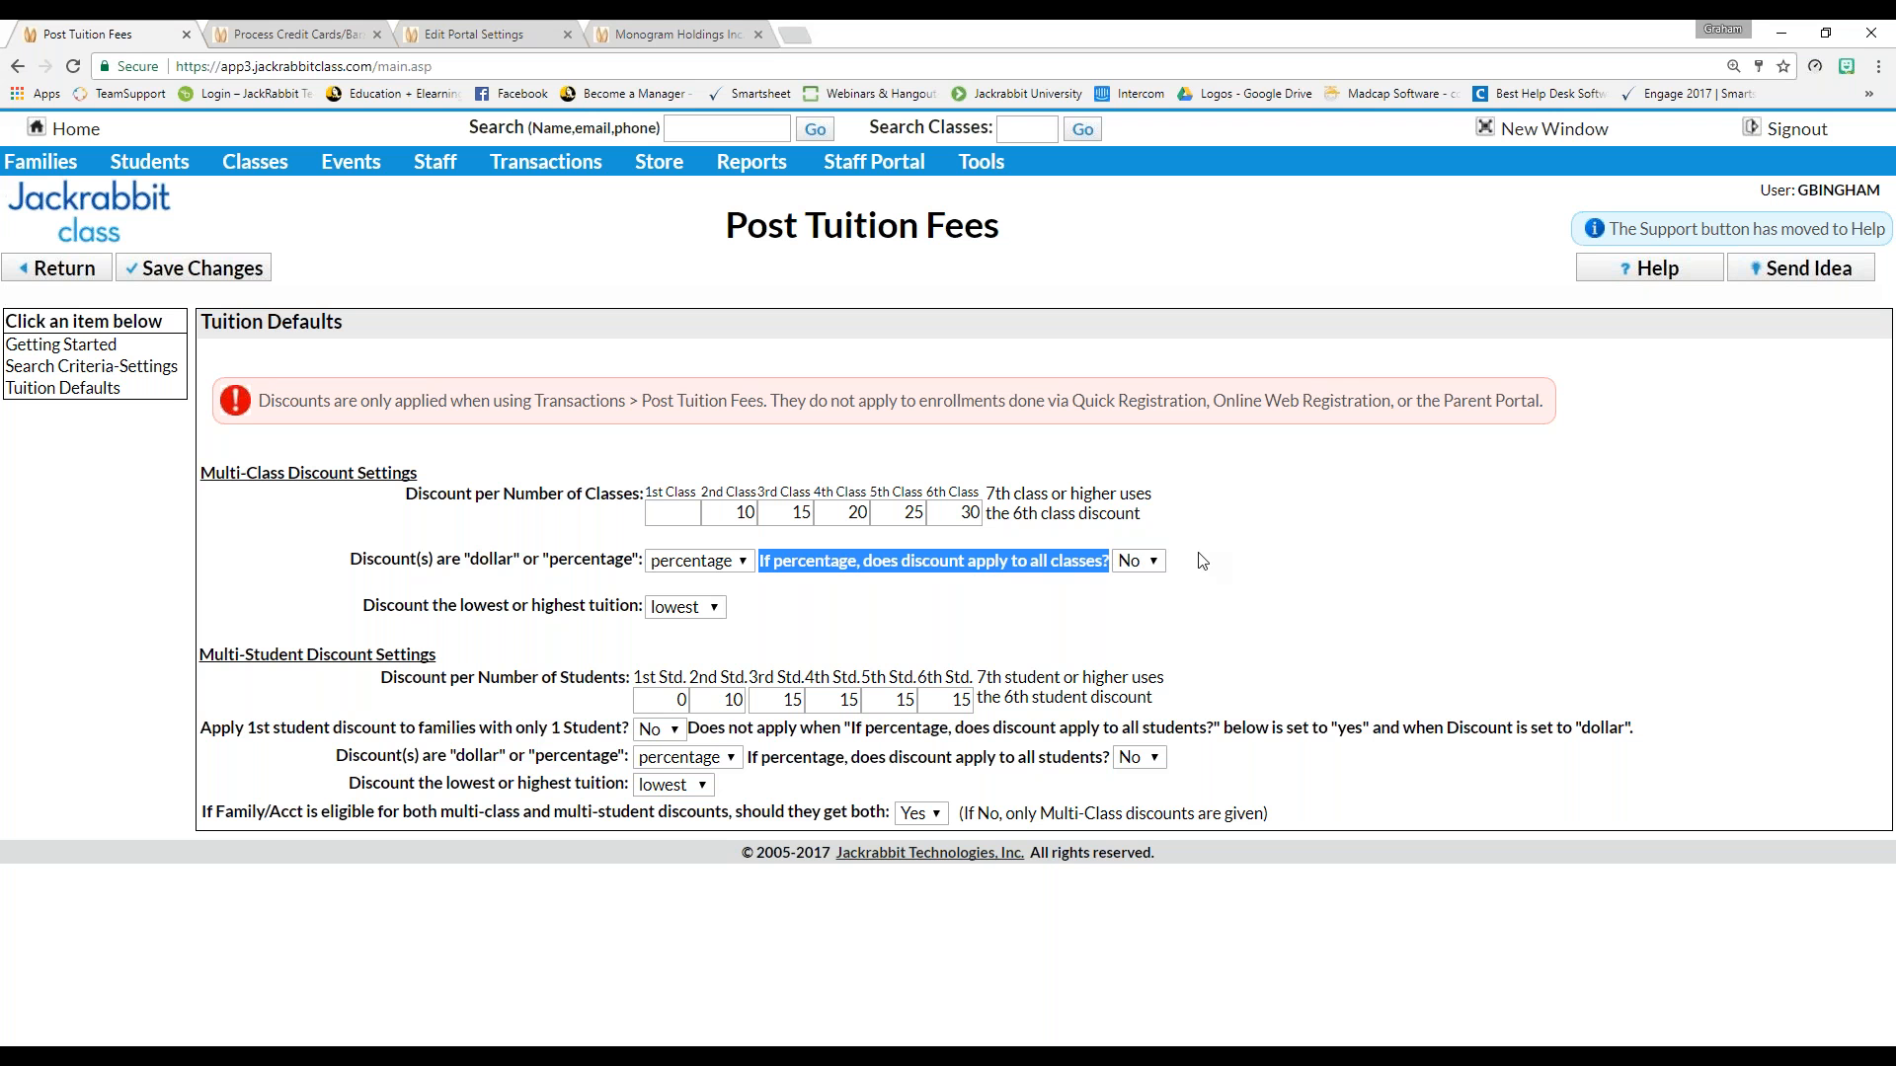
{"action": "left_click", "coordinate": [1161, 564]}
{"action": "left_click", "coordinate": [1185, 594]}
{"action": "left_click", "coordinate": [786, 512]}
{"action": "double_click", "coordinate": [806, 509]}
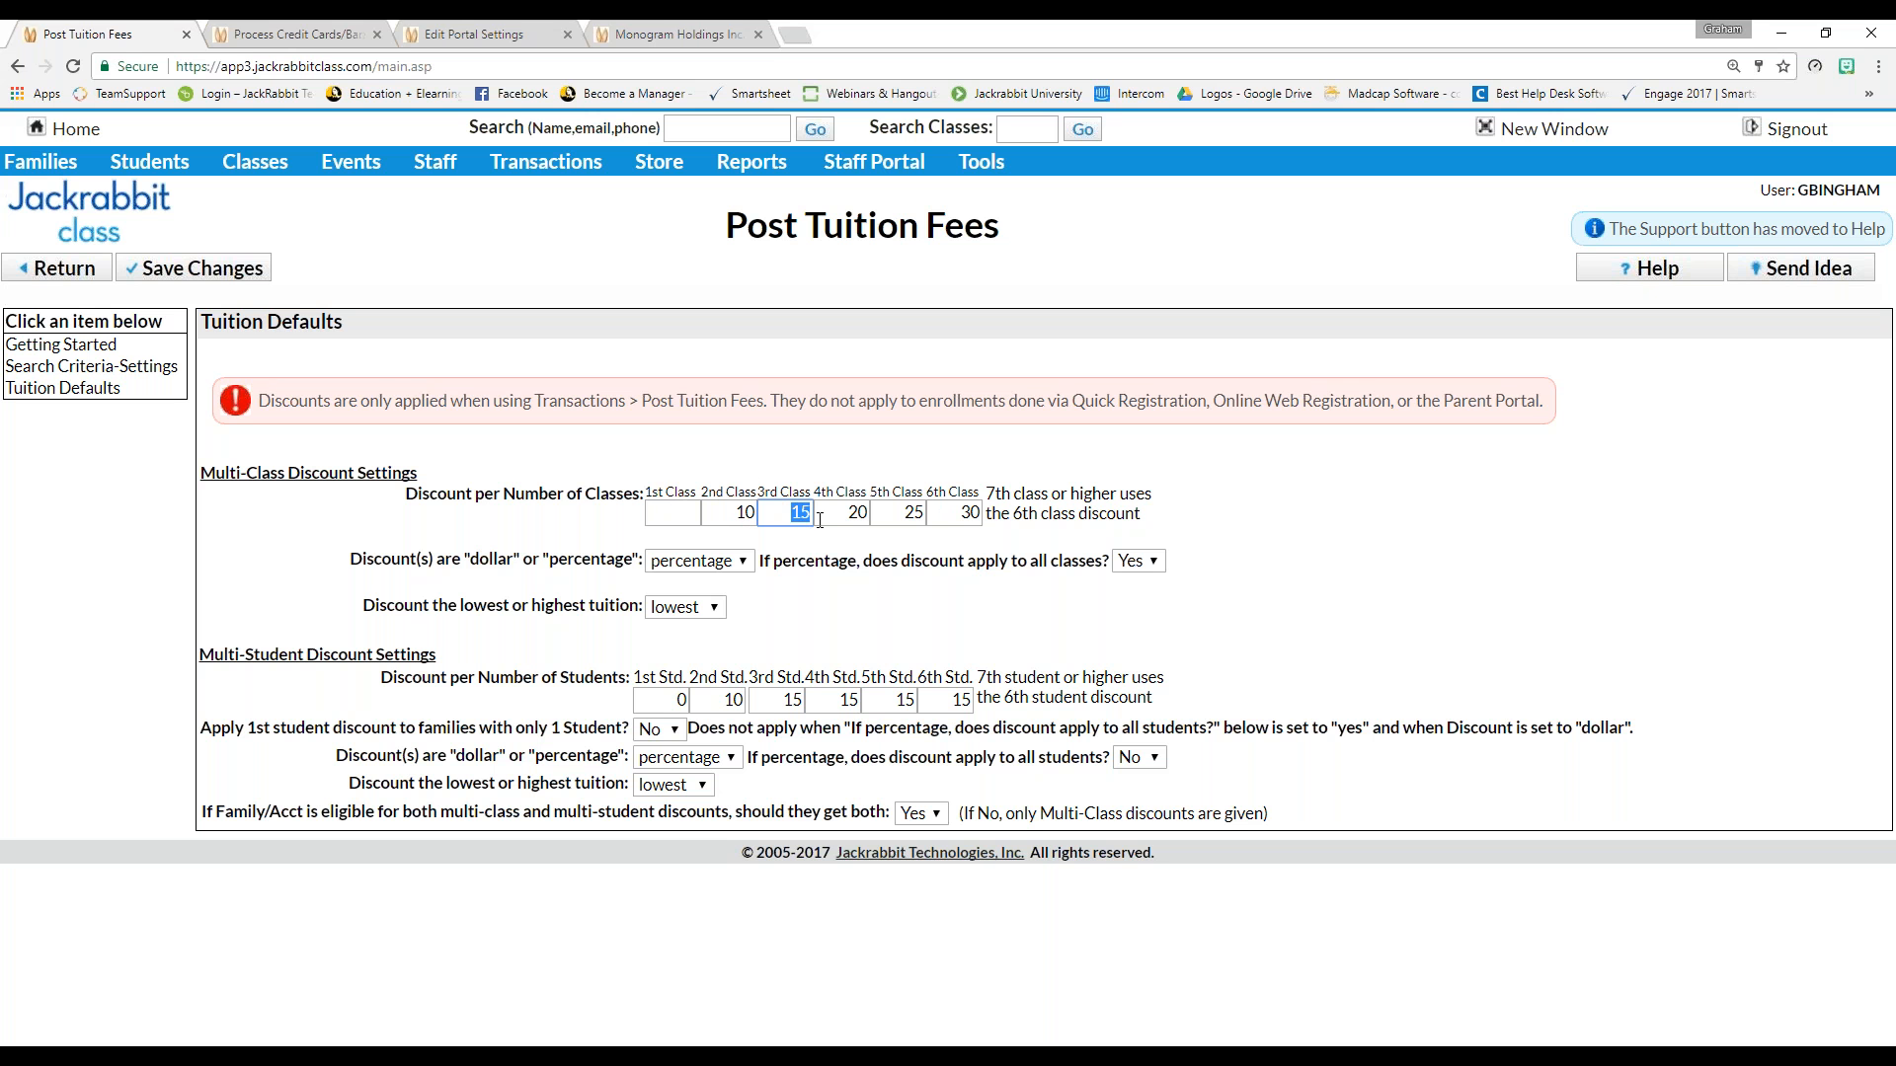
{"action": "key", "text": "Tab"}
{"action": "left_click", "coordinate": [1150, 565]}
{"action": "left_click", "coordinate": [1145, 608]}
{"action": "left_click", "coordinate": [1210, 566]}
{"action": "left_click", "coordinate": [714, 609]}
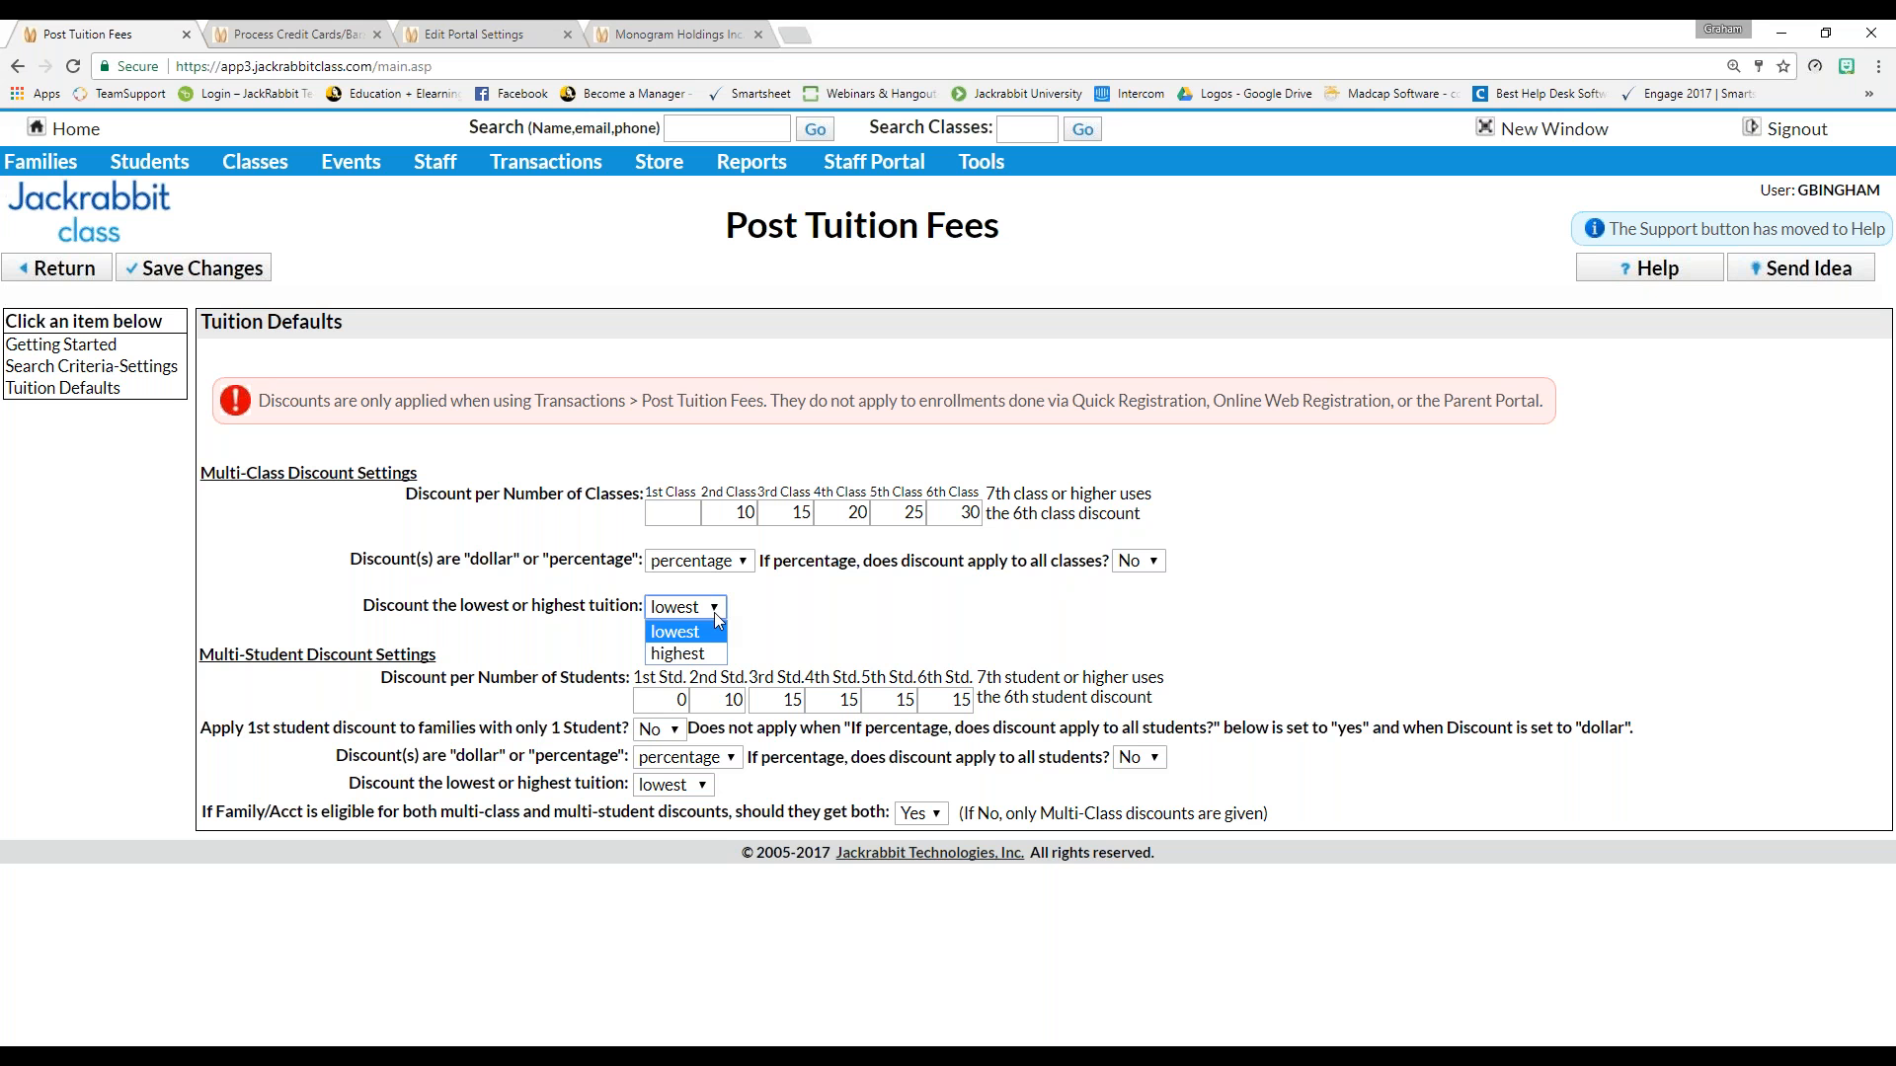
{"action": "left_click", "coordinate": [697, 635]}
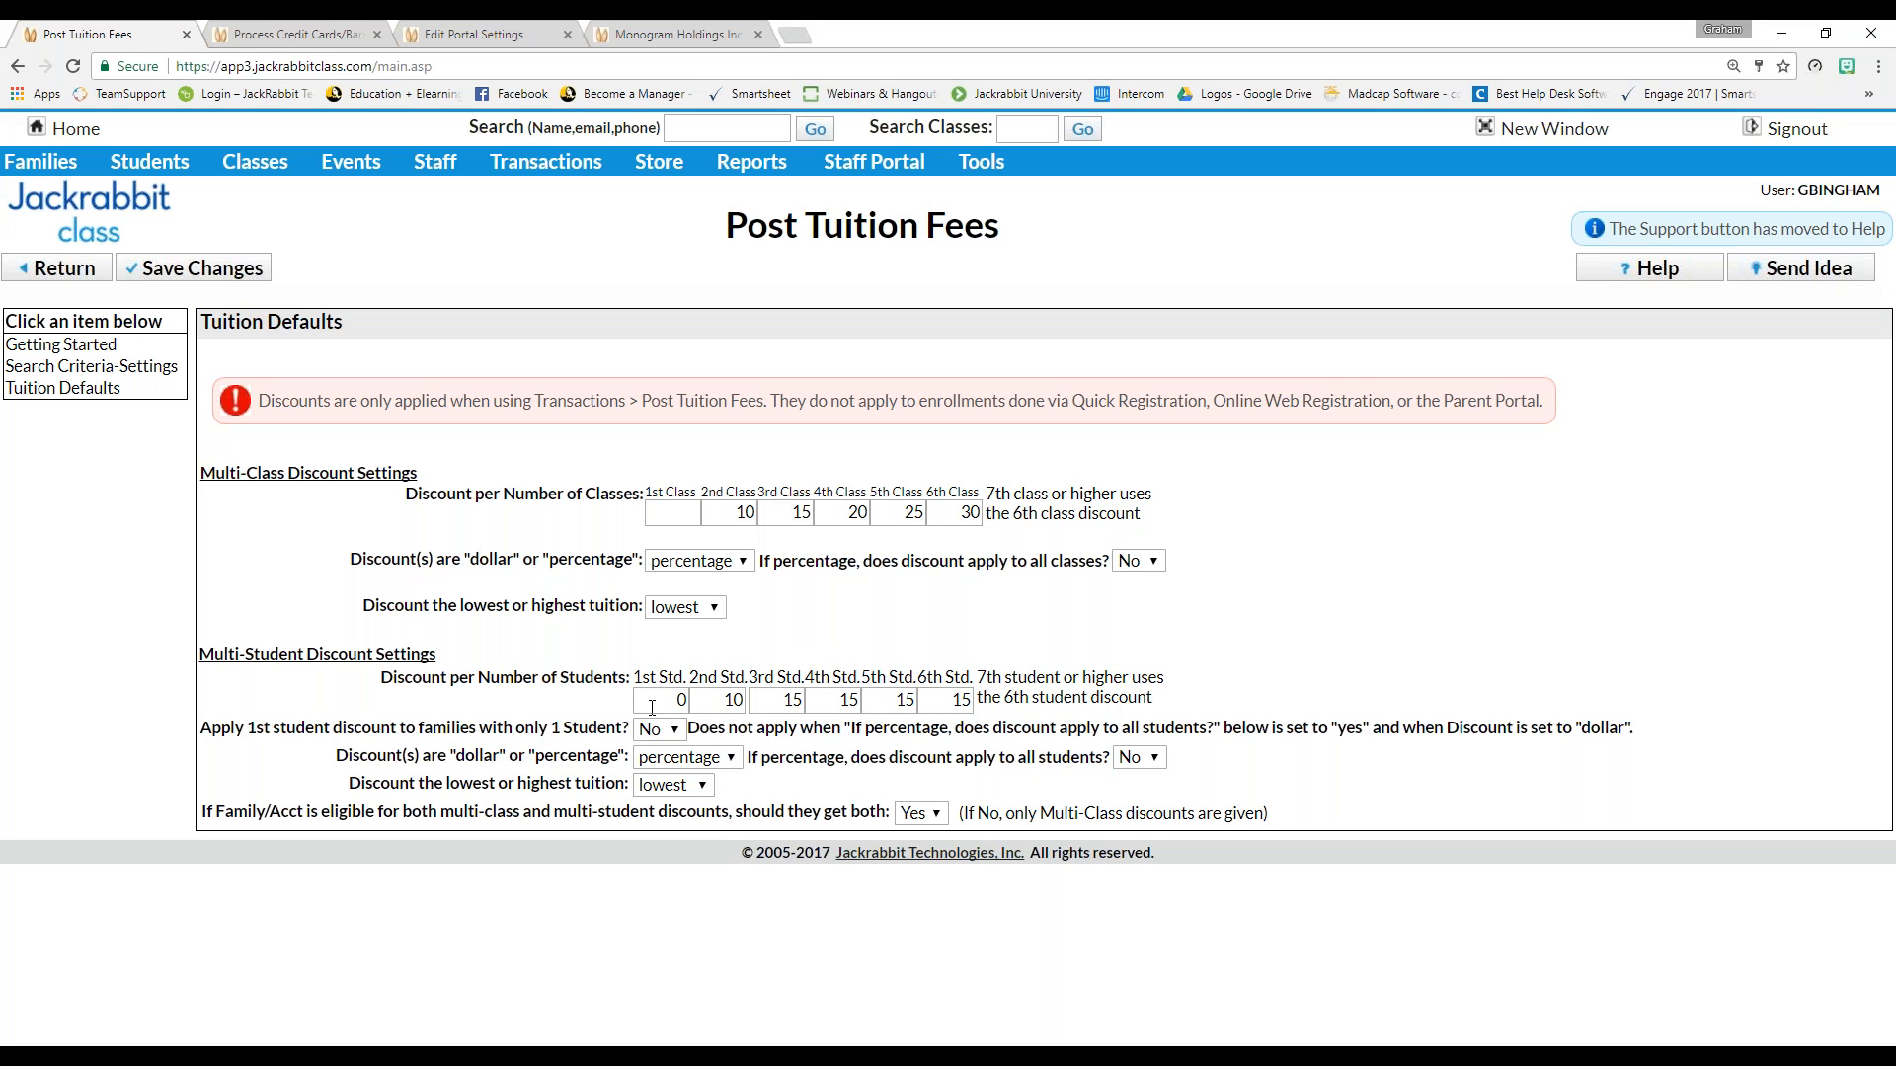
Keep multi-student discounts as percentage and apply-to-all-students as No
{"action": "left_click", "coordinate": [688, 758]}
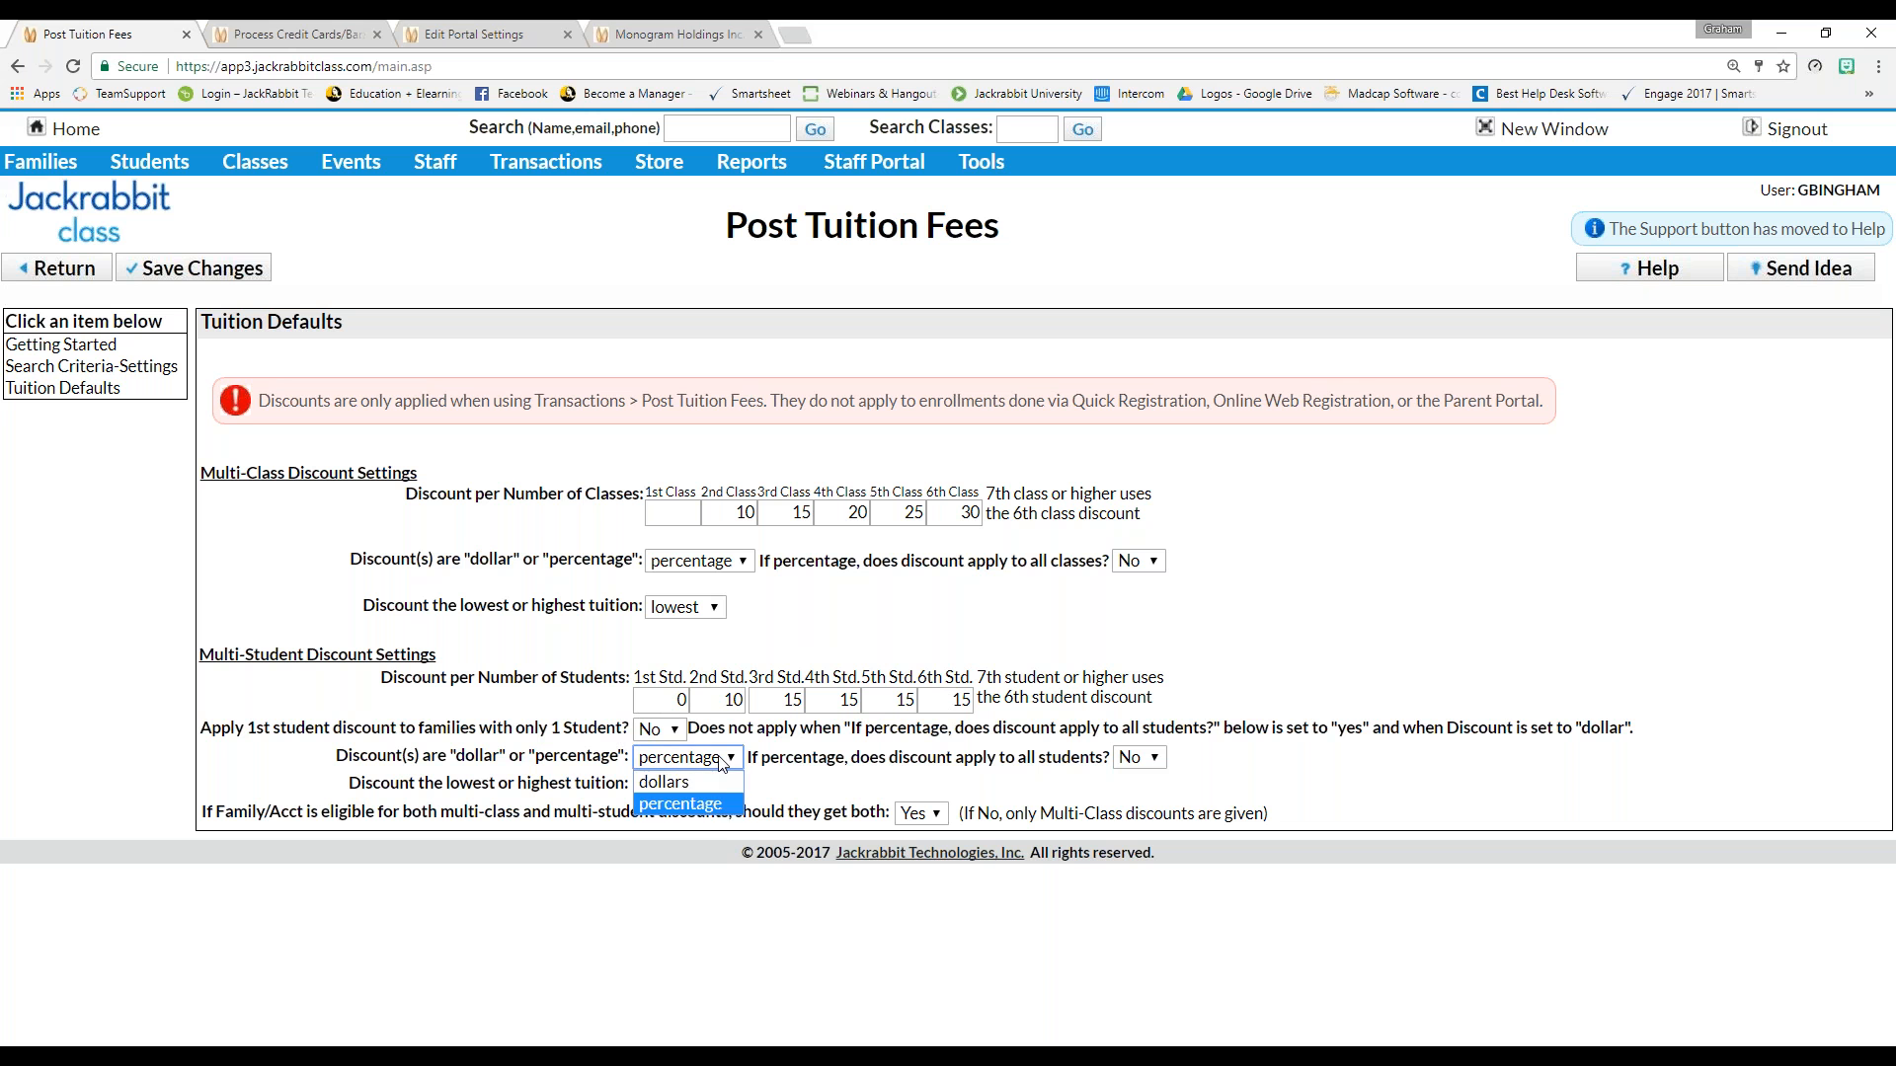
{"action": "left_click", "coordinate": [709, 806]}
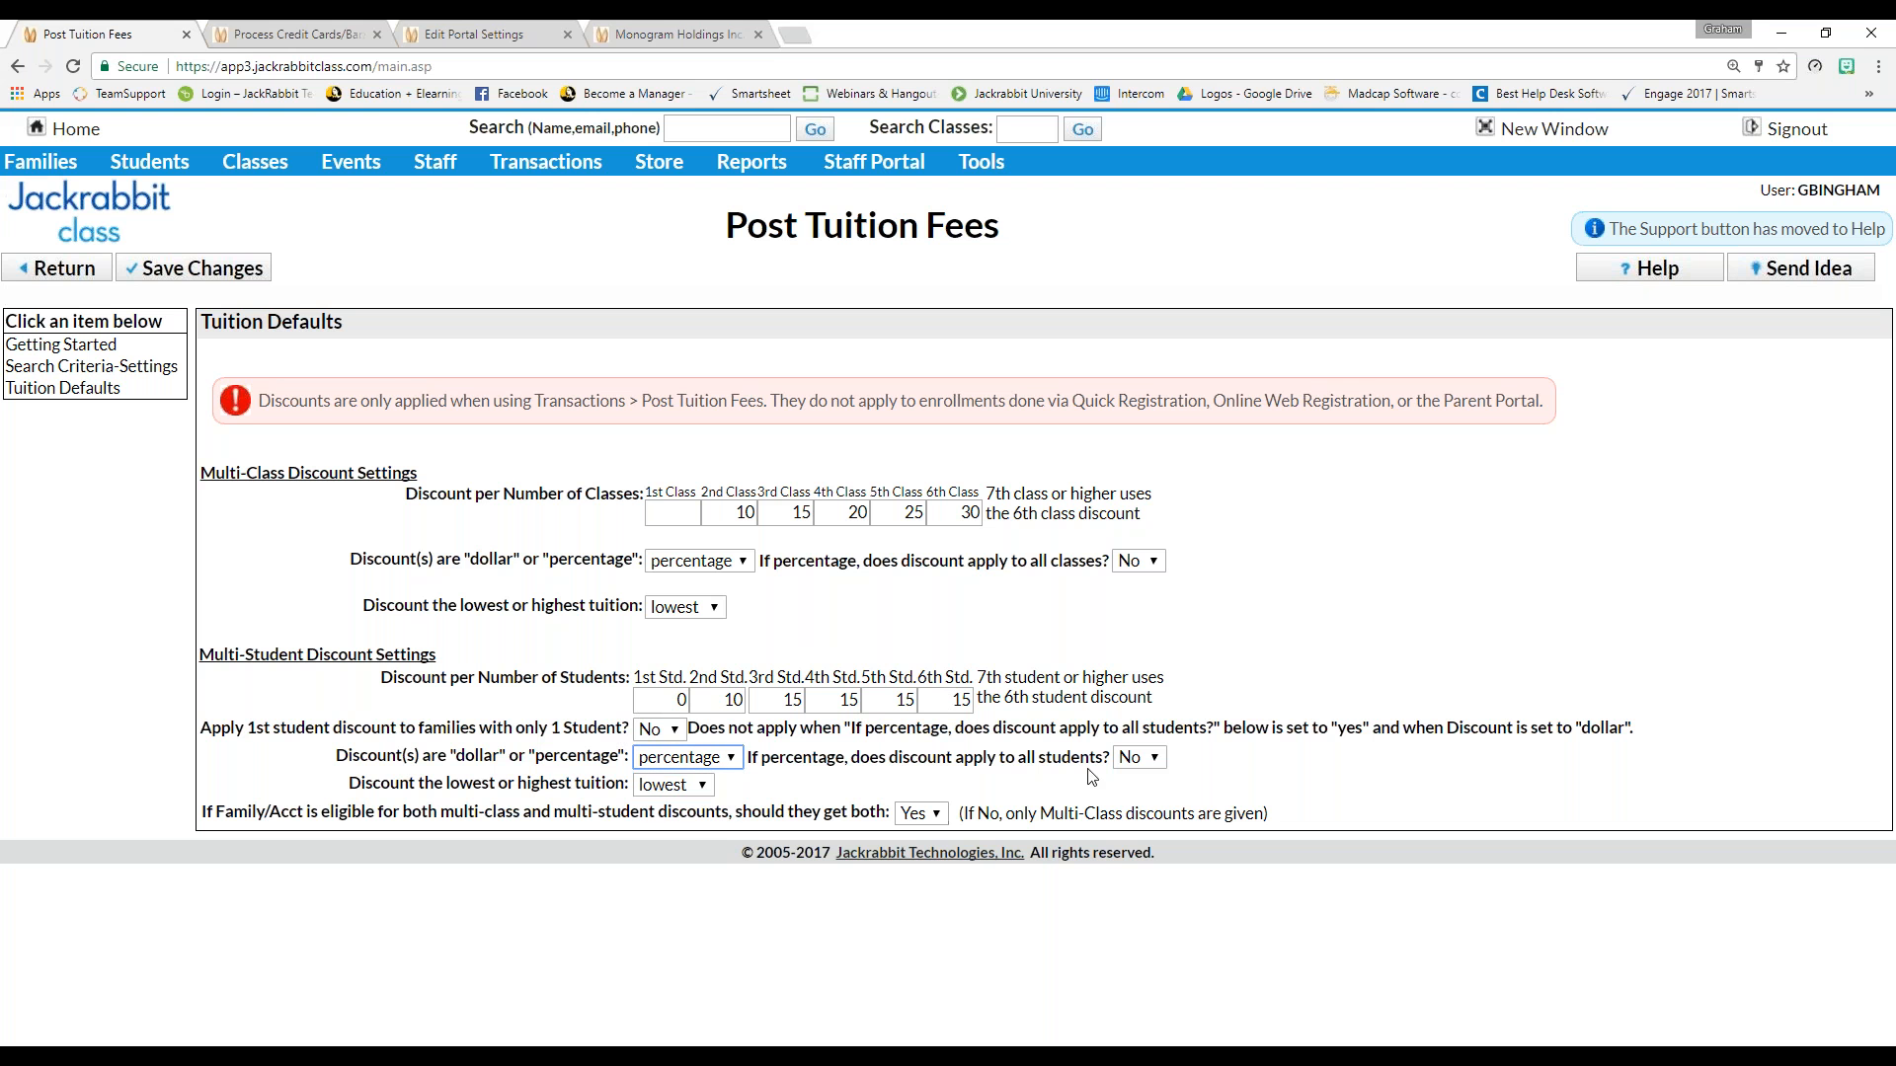
{"action": "left_click", "coordinate": [1158, 760]}
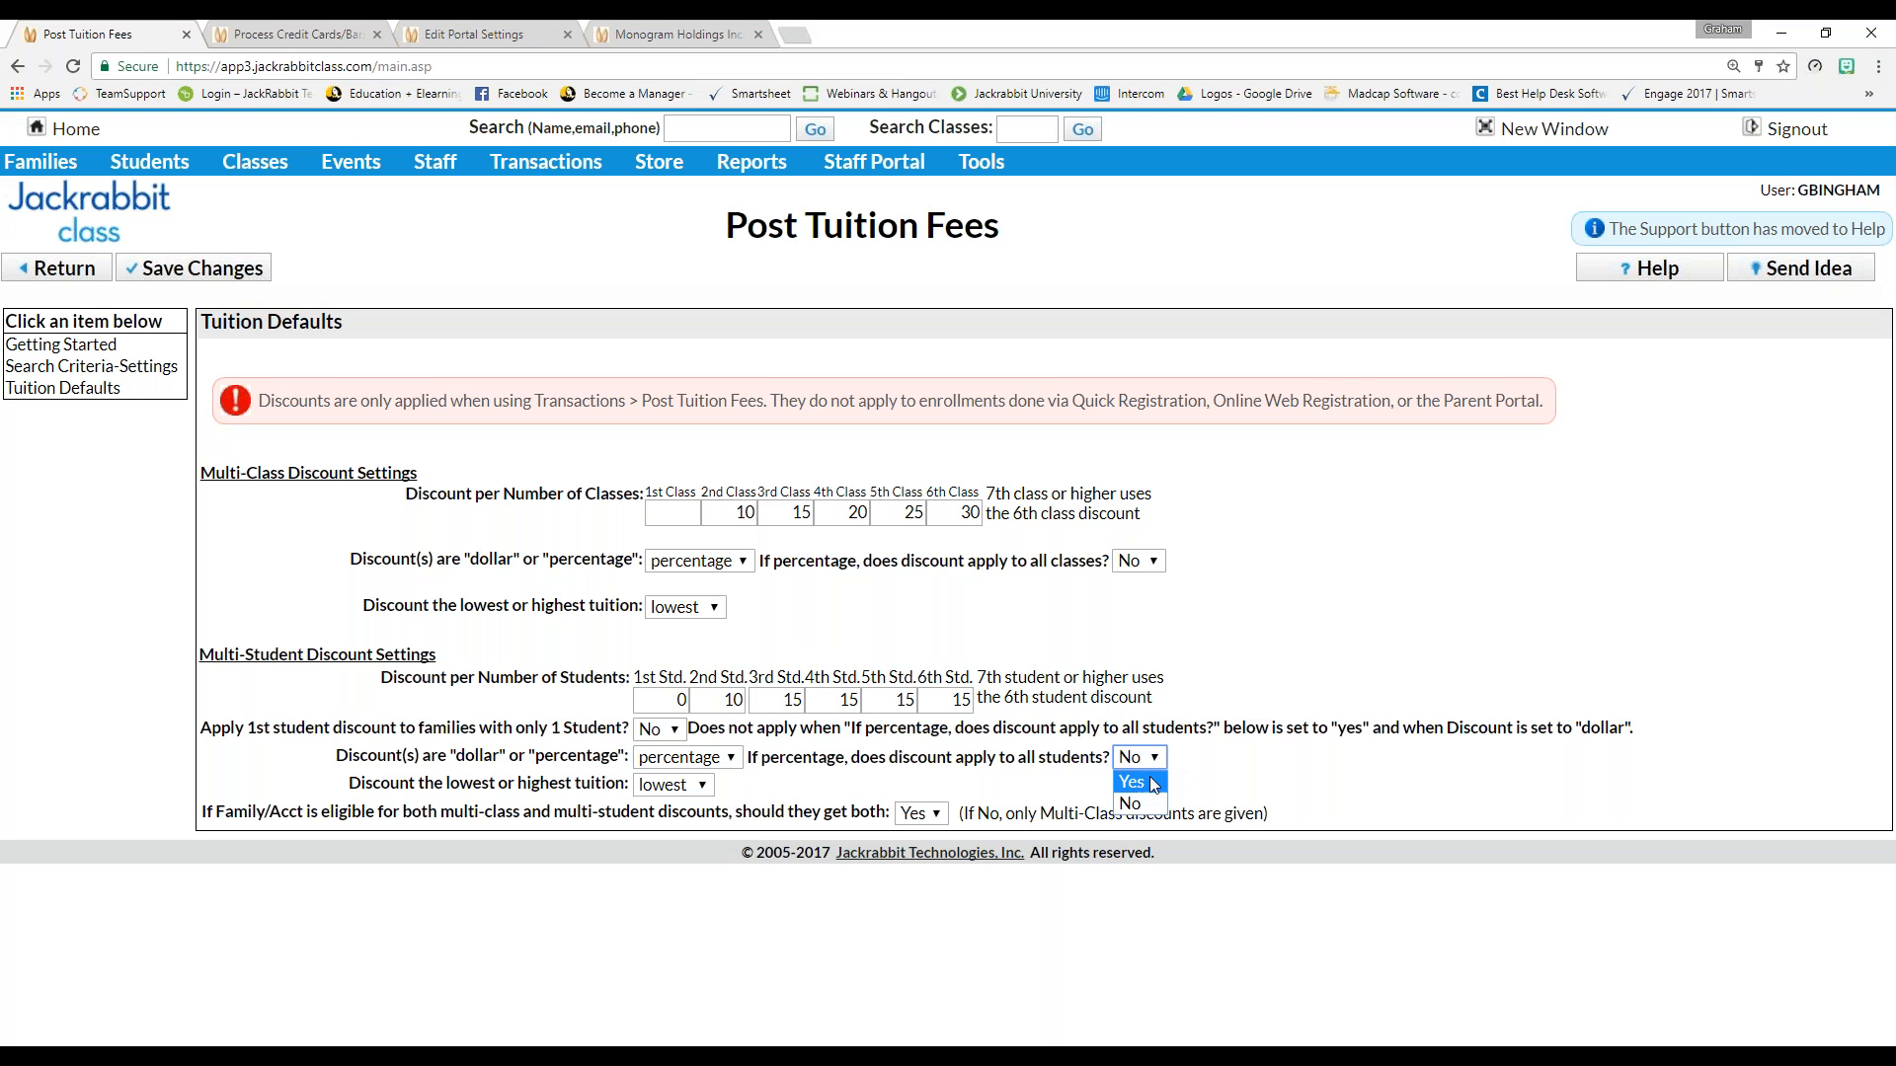
{"action": "left_click", "coordinate": [1144, 805]}
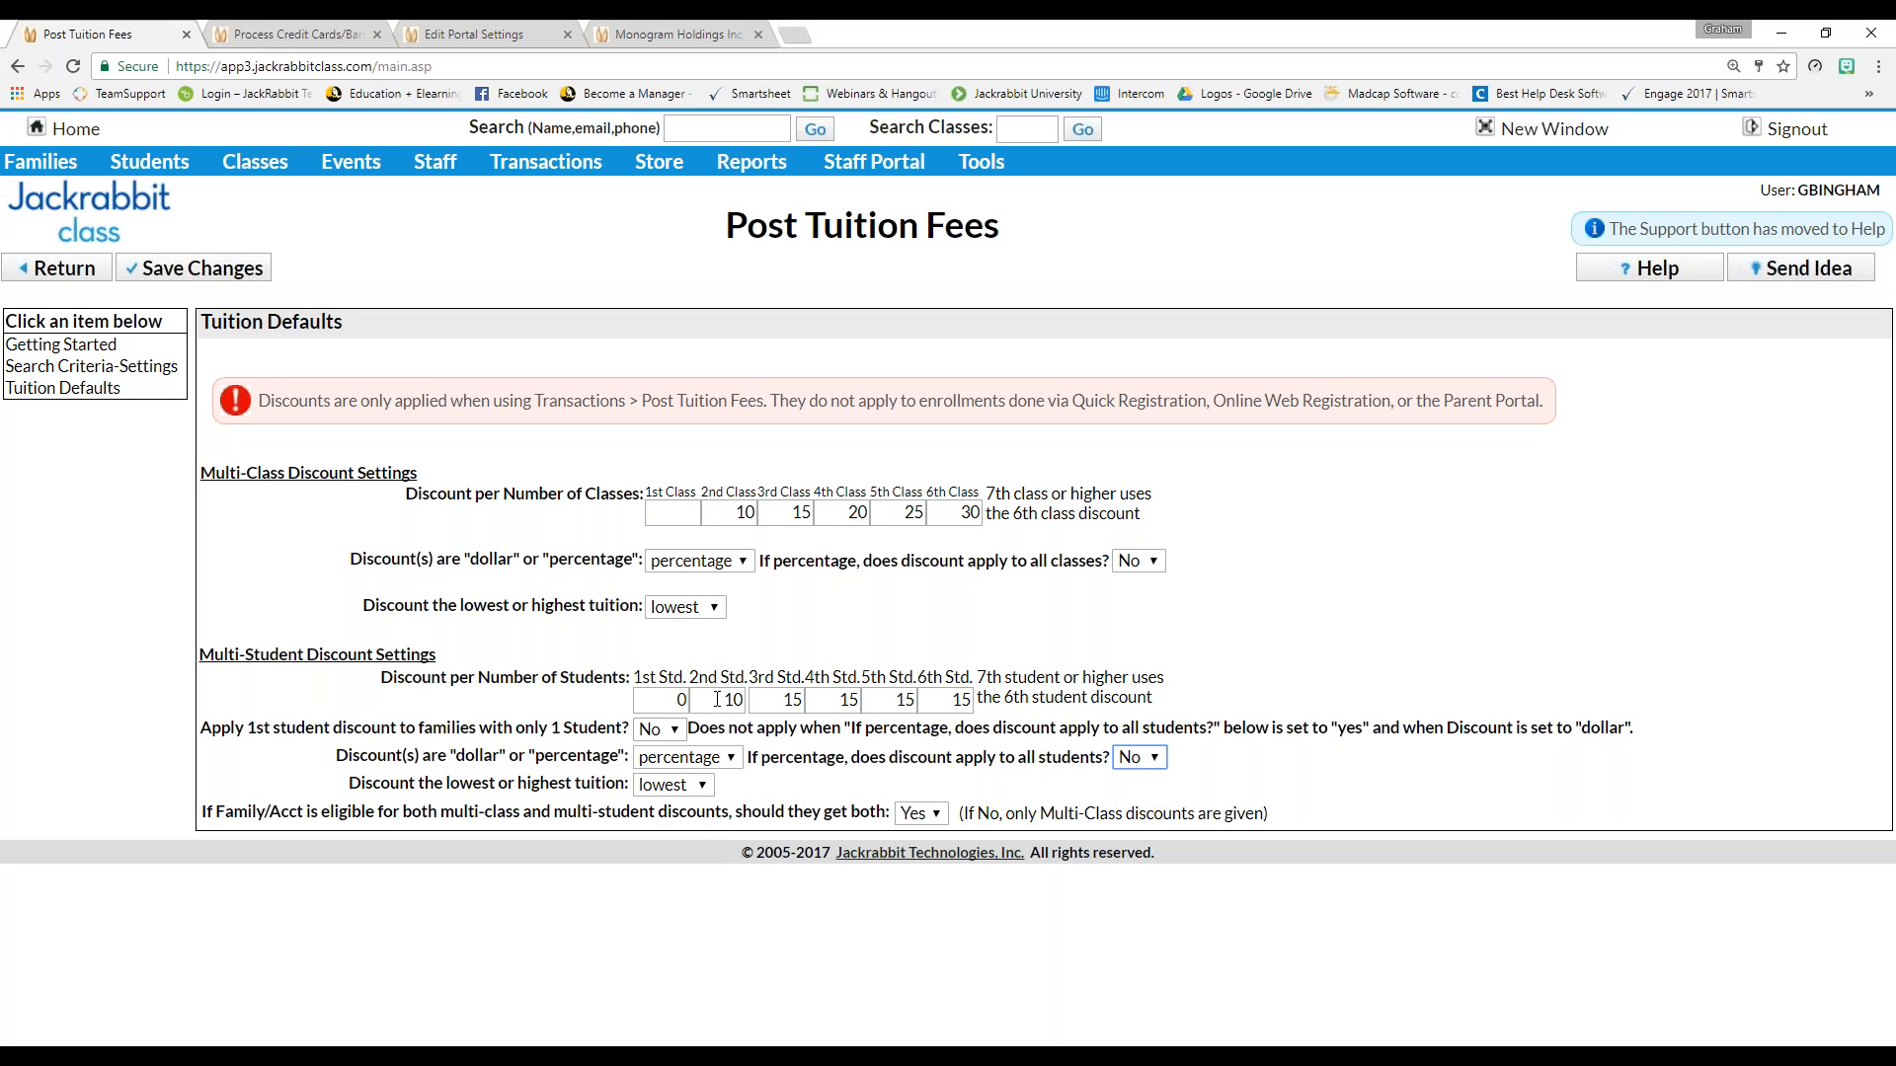
{"action": "left_click", "coordinate": [723, 700]}
{"action": "left_click", "coordinate": [208, 736]}
{"action": "left_click_drag", "start_coordinate": [208, 736], "coordinate": [650, 741]}
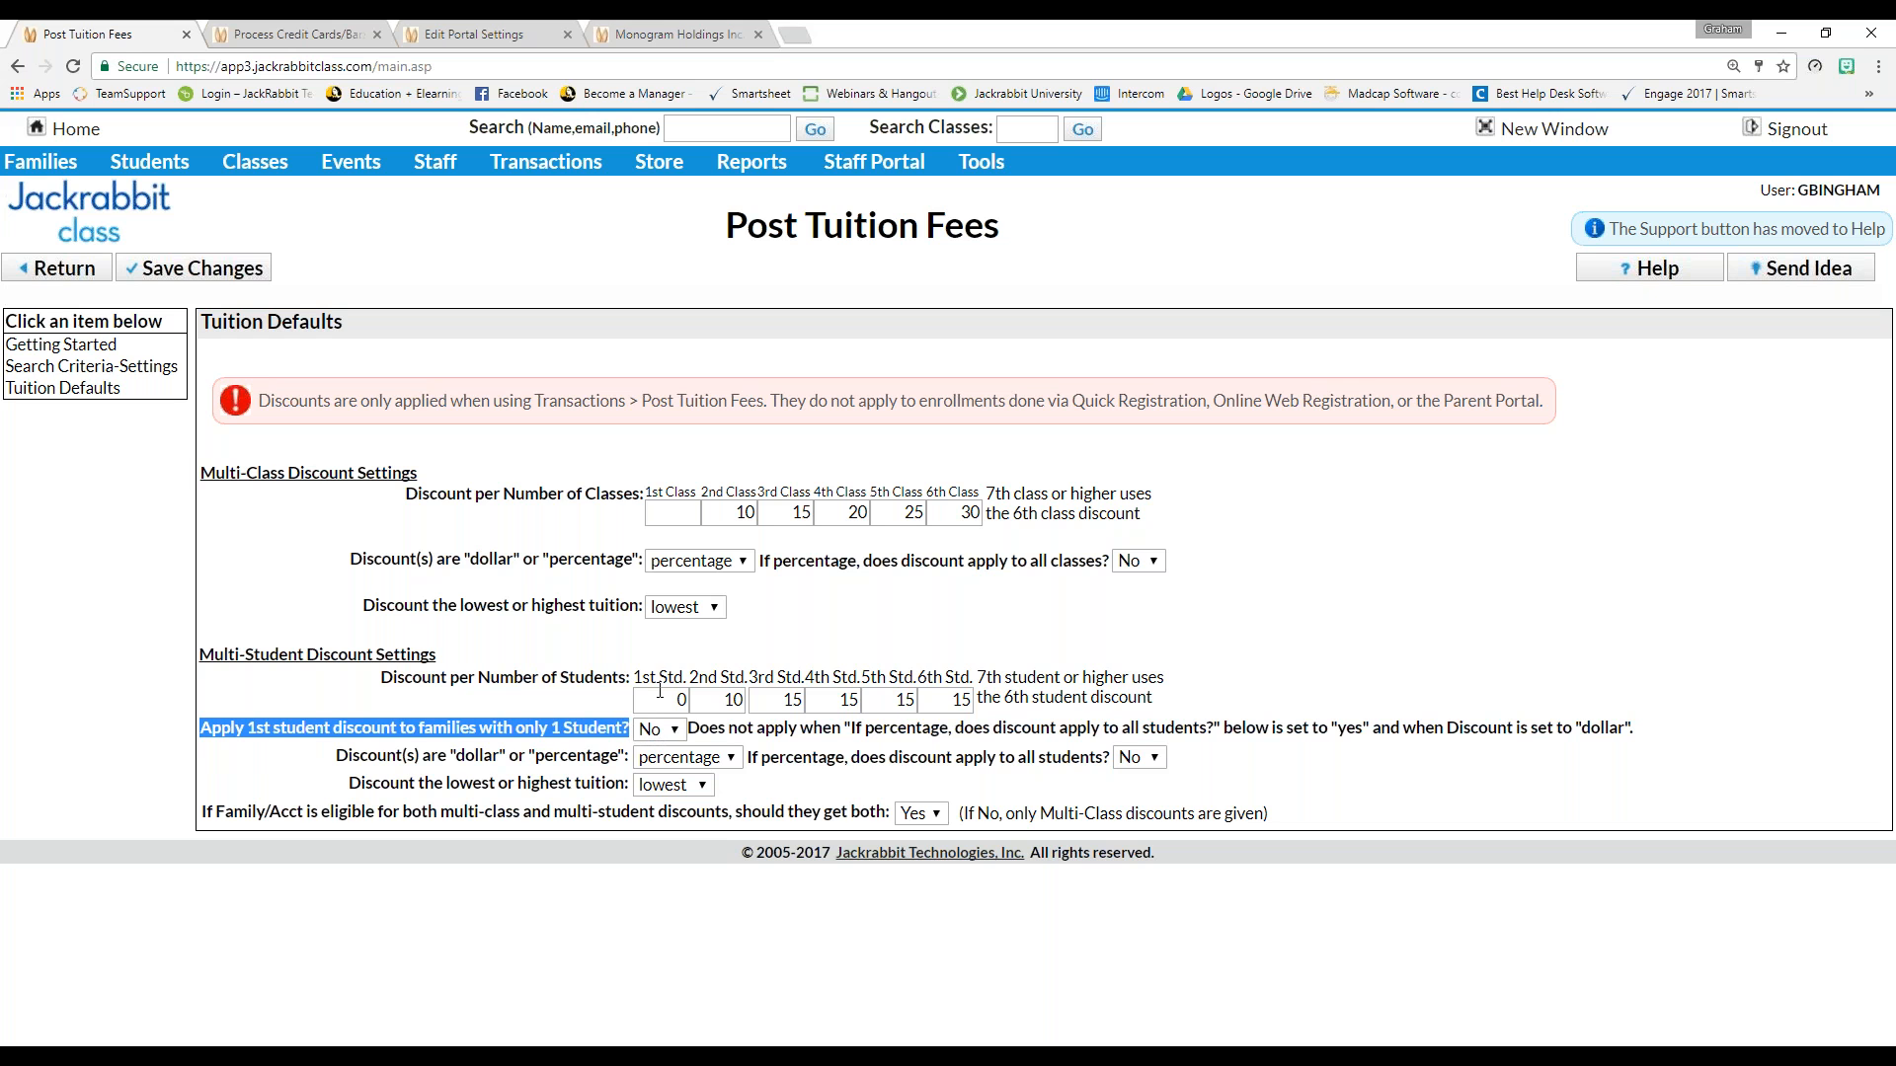
Change the 1st Std. discount to 10, revert it to 0, and save the Tuition Defaults
{"action": "left_click", "coordinate": [682, 700]}
{"action": "double_click", "coordinate": [681, 700]}
{"action": "type", "text": "10"}
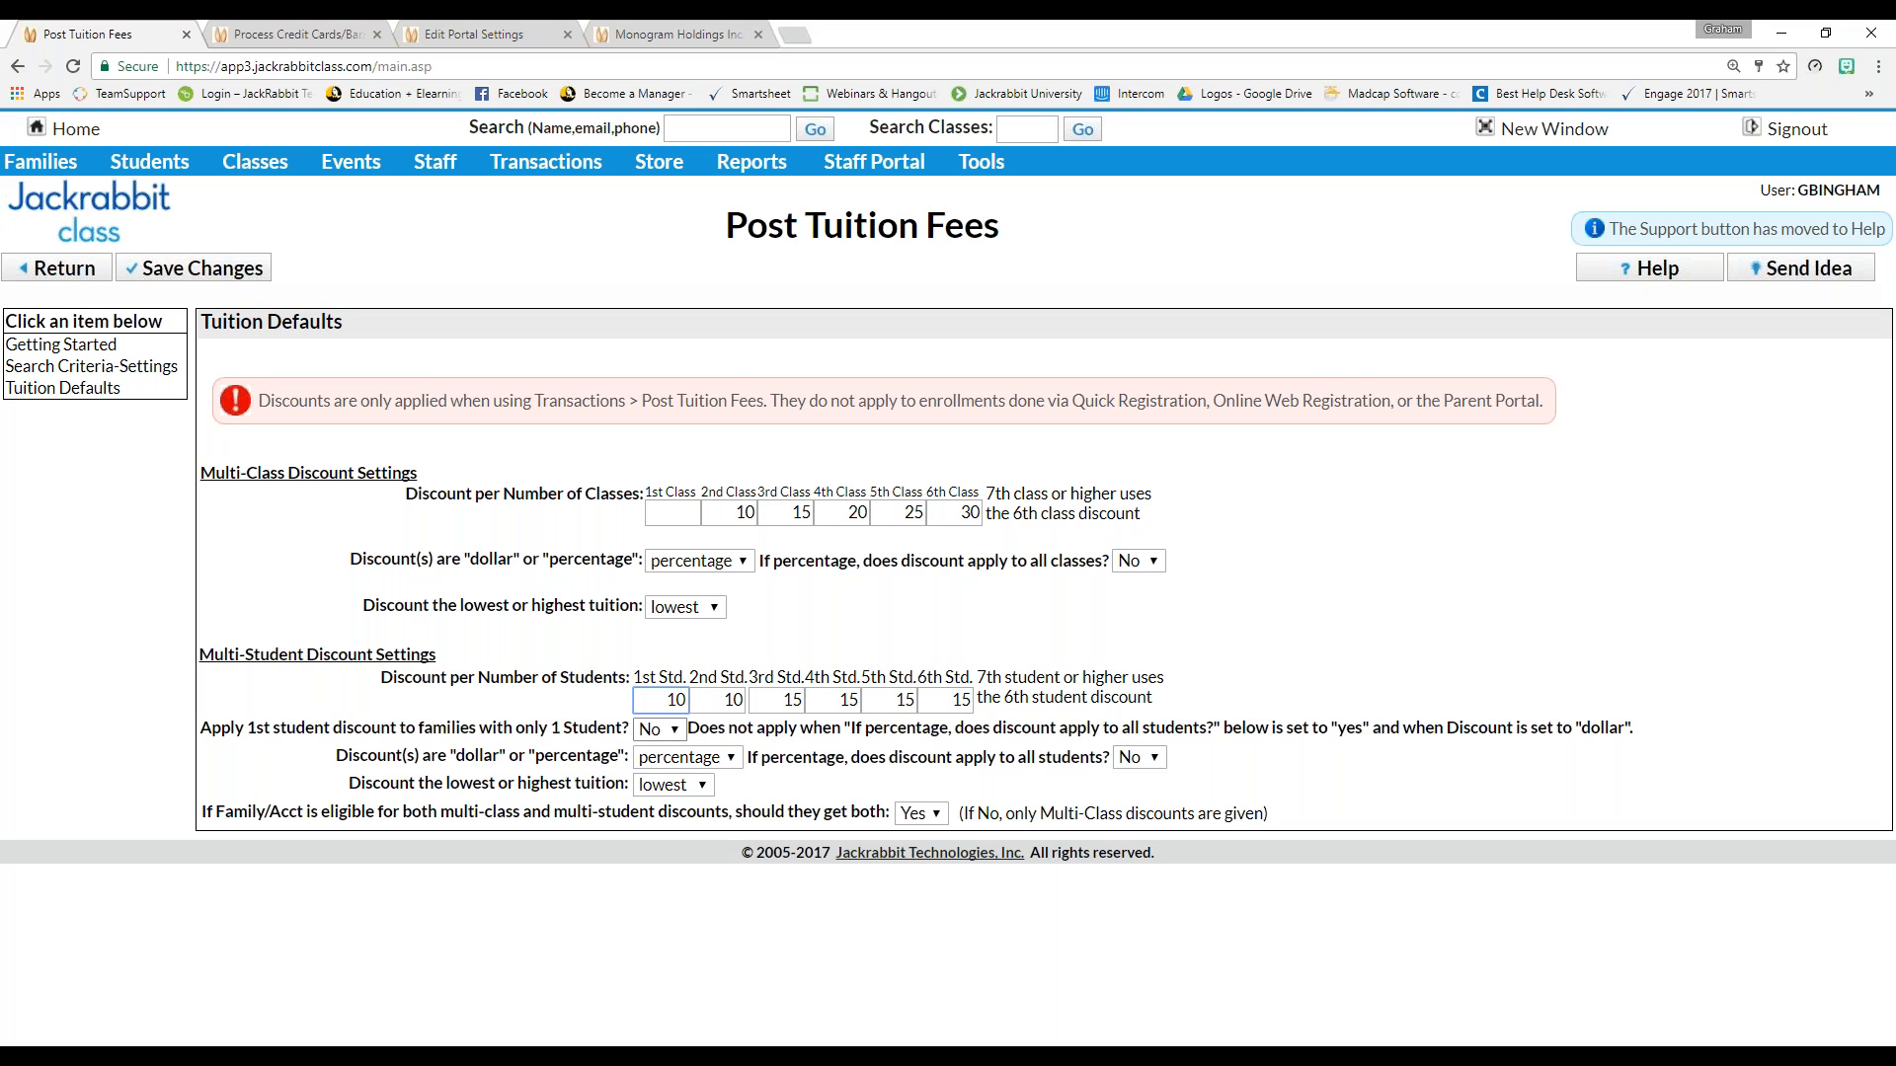
{"action": "left_click_drag", "start_coordinate": [656, 701], "coordinate": [686, 697]}
{"action": "type", "text": "0"}
{"action": "left_click_drag", "start_coordinate": [199, 816], "coordinate": [202, 444]}
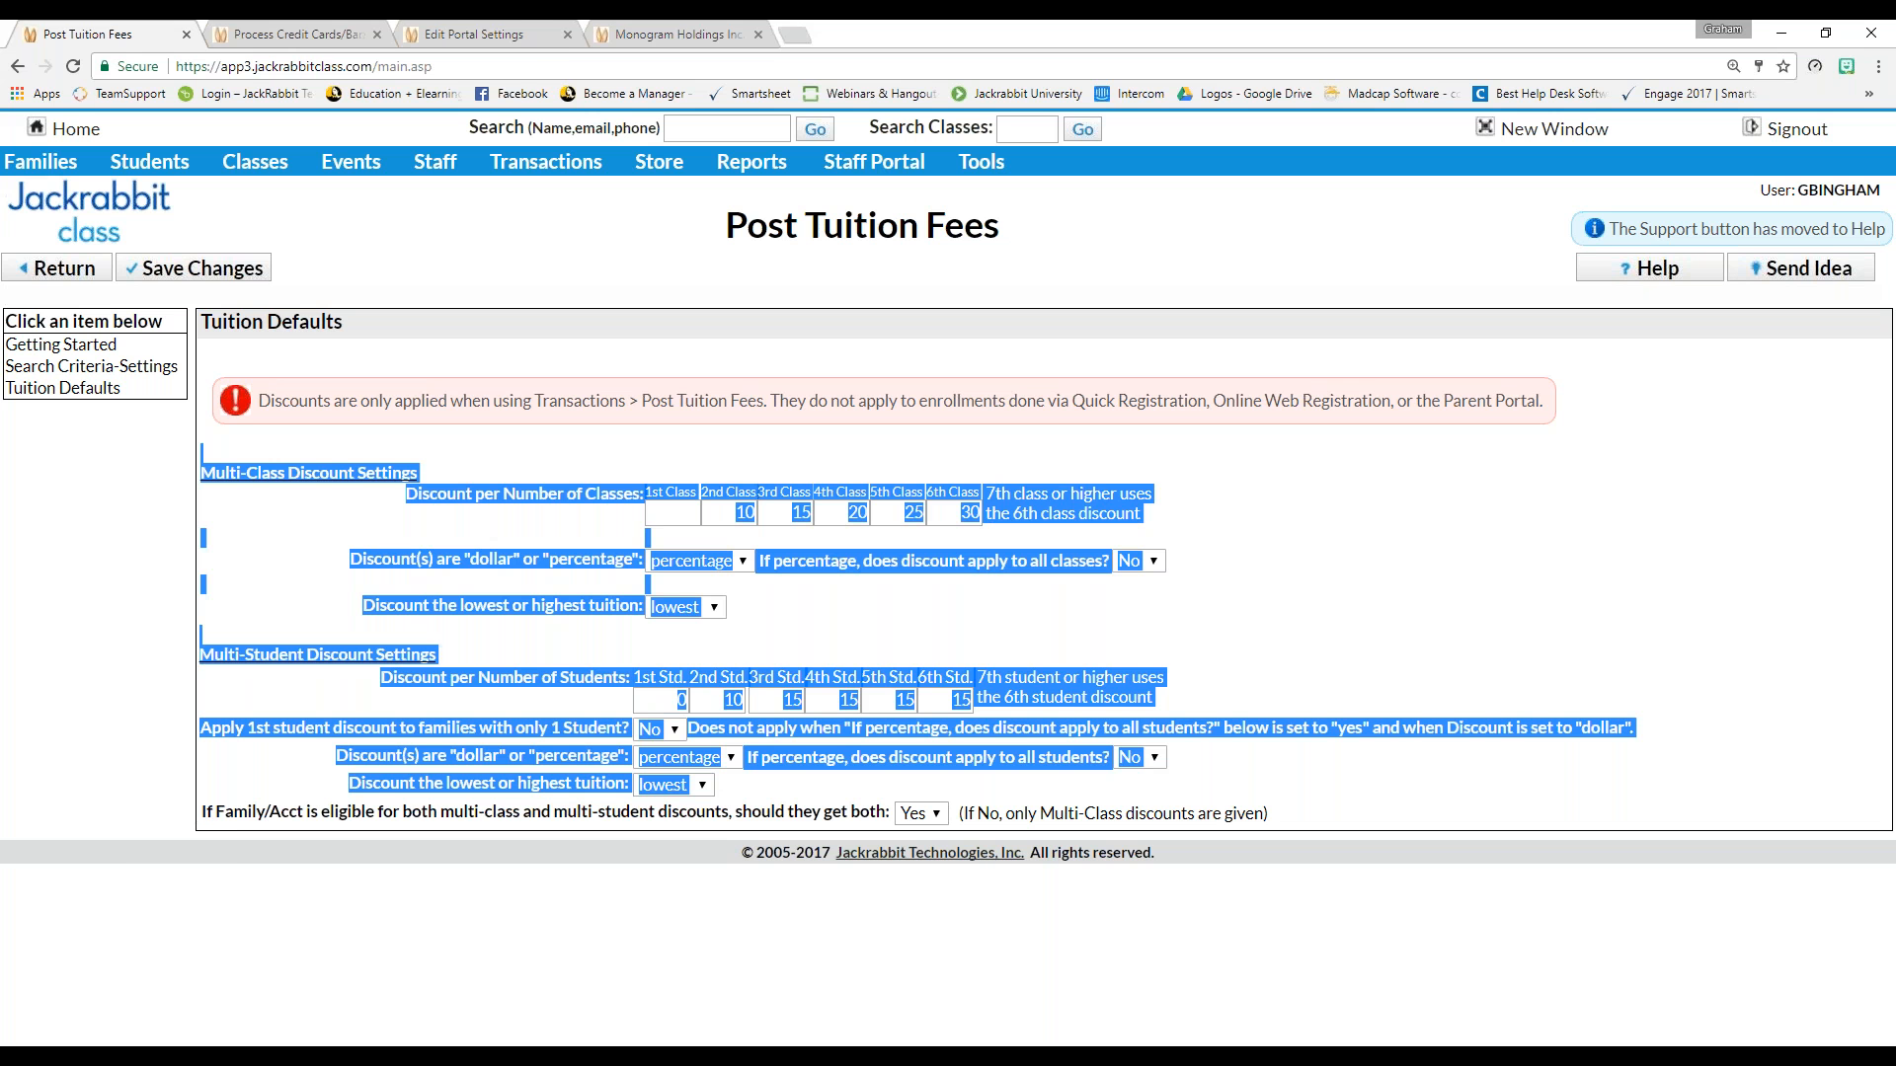
{"action": "left_click", "coordinate": [212, 816]}
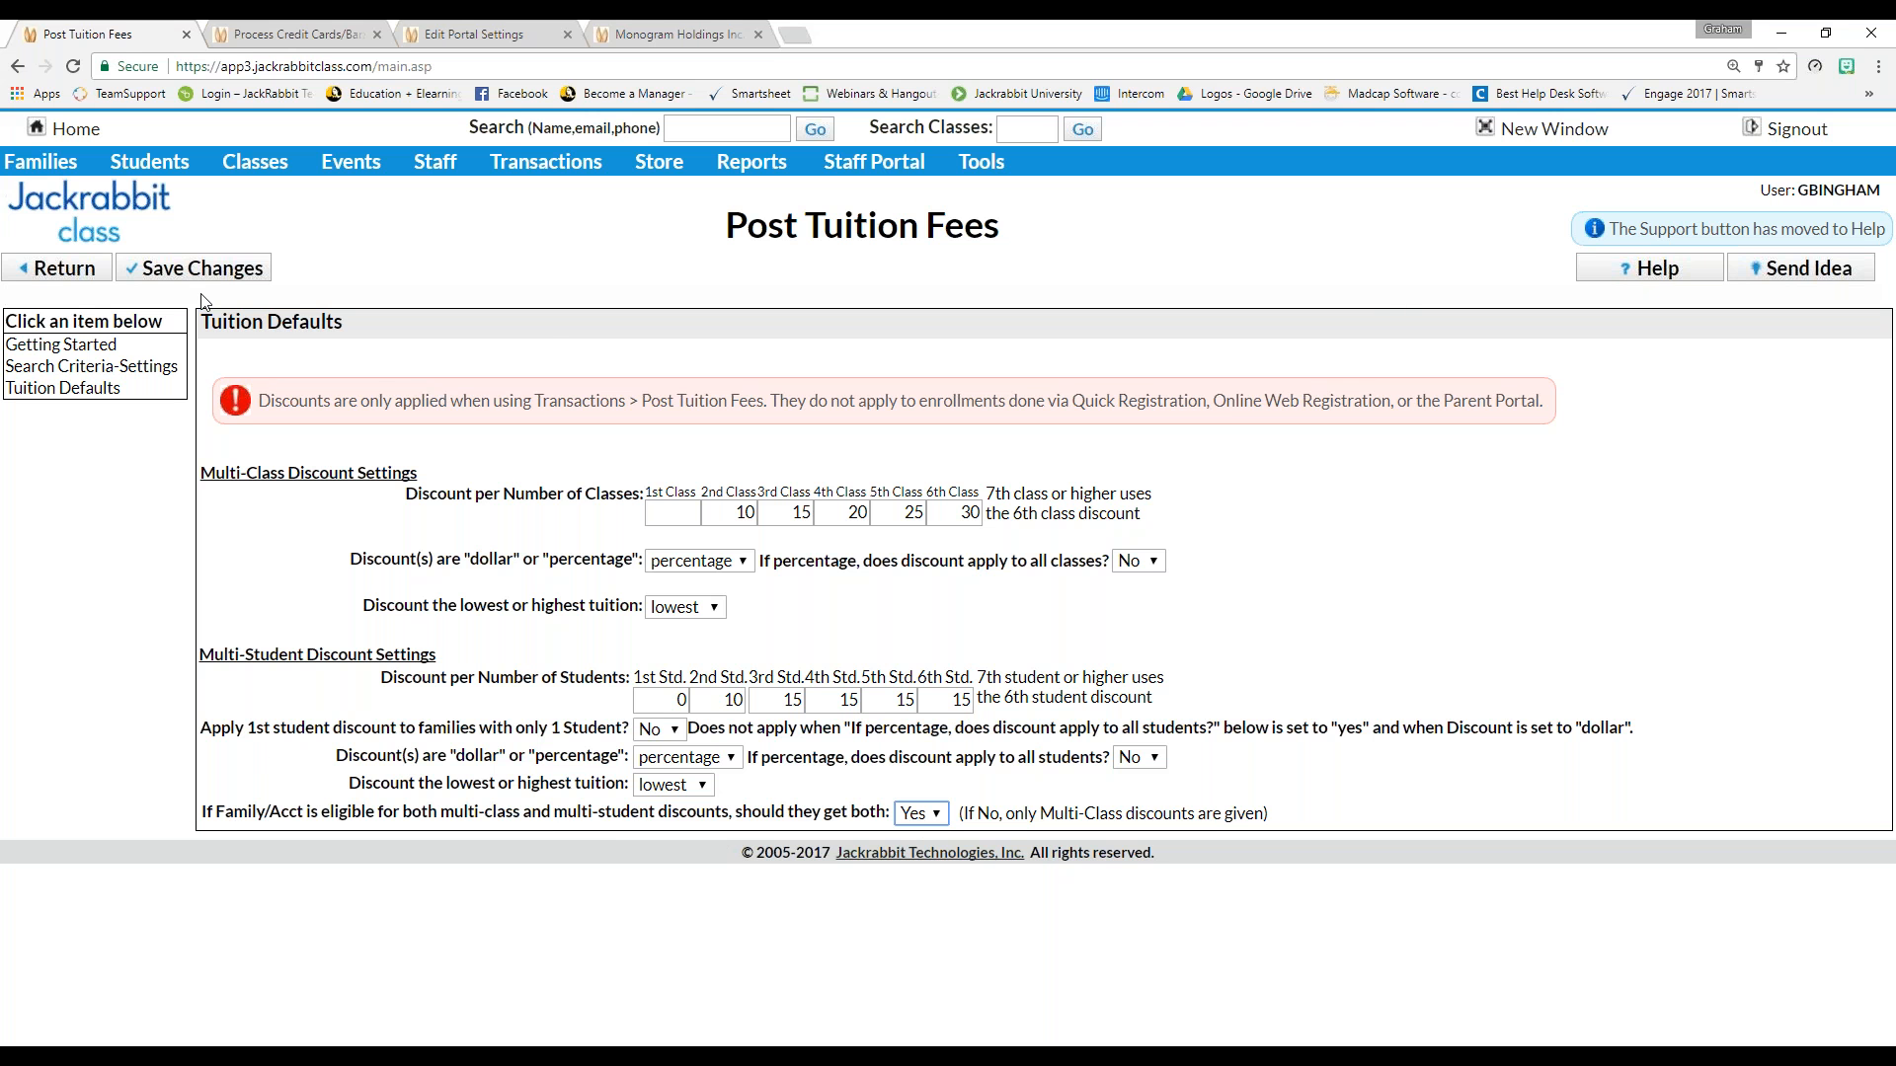
{"action": "left_click", "coordinate": [249, 268]}
{"action": "mouse_move", "coordinate": [568, 170]}
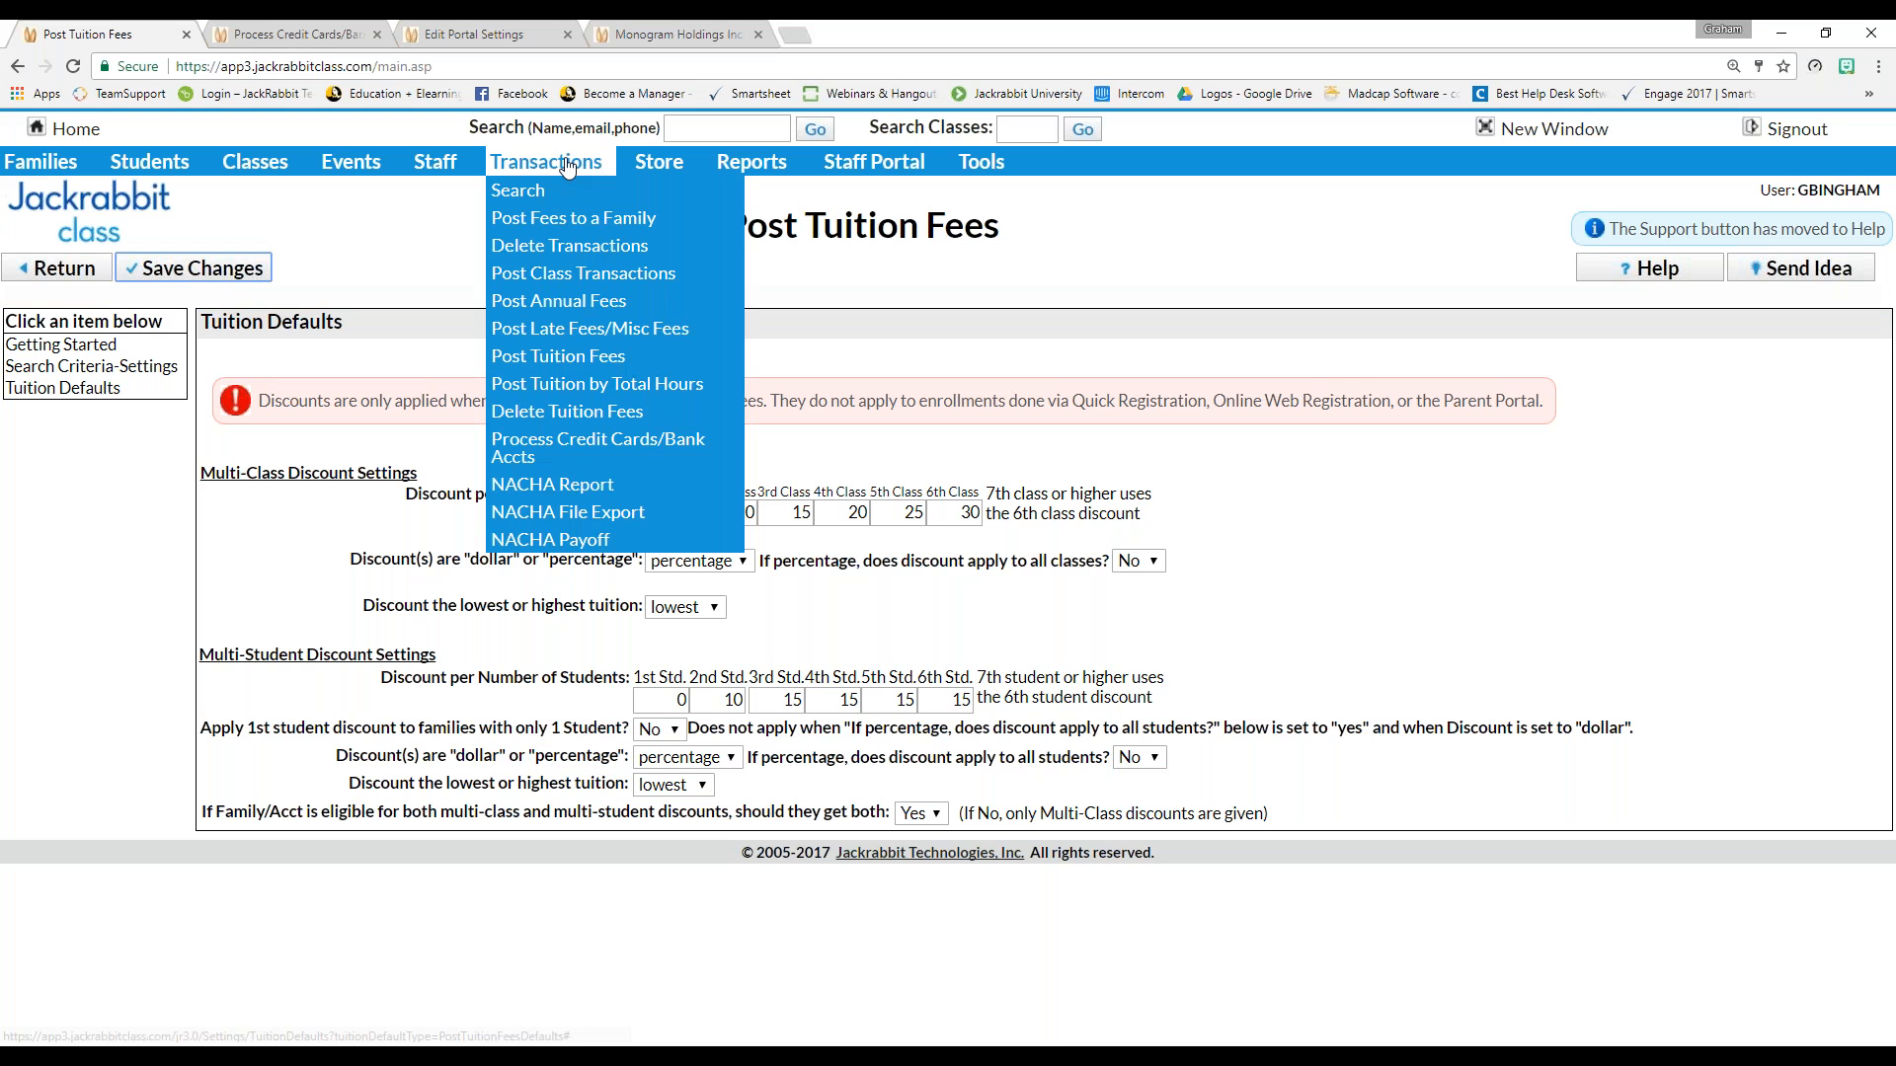
Open Post Tuition Fees and scroll through its discount settings and back up
{"action": "left_click", "coordinate": [558, 357]}
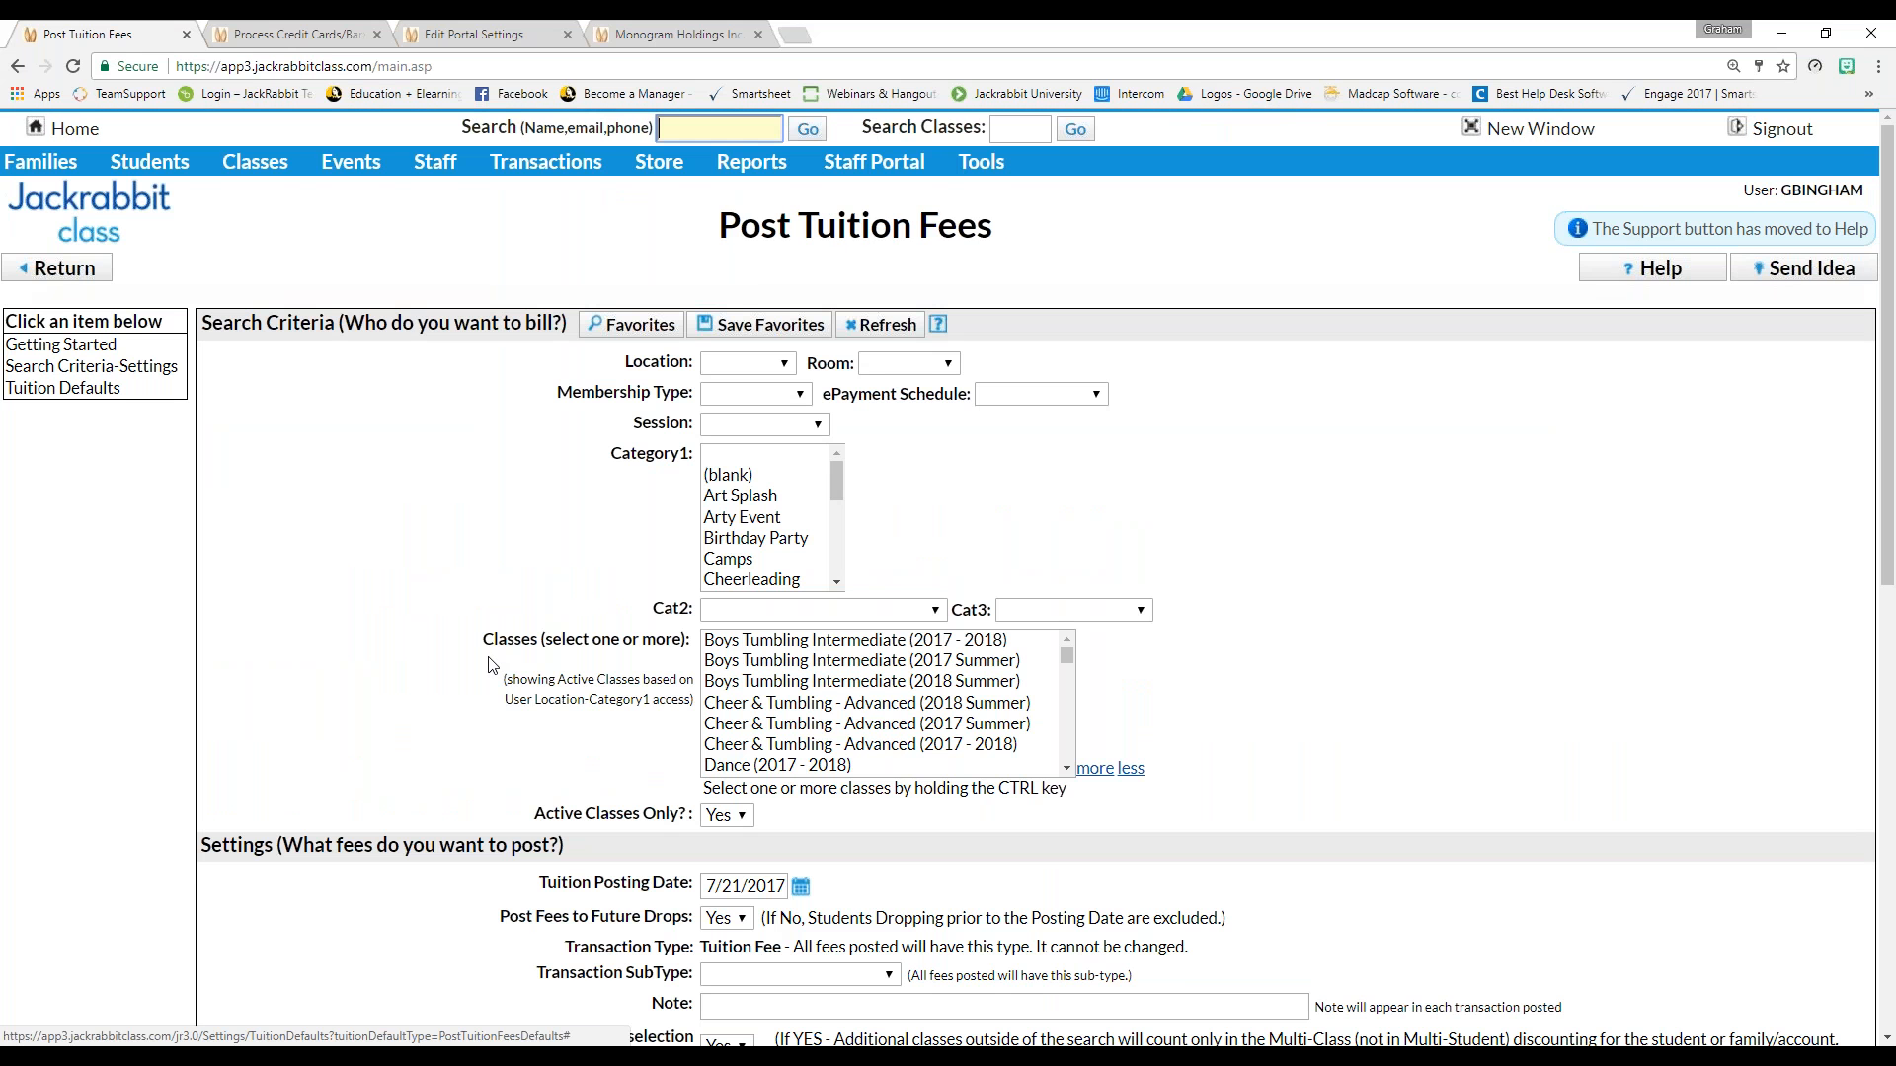
{"action": "scroll", "coordinate": [490, 666], "scroll_direction": "down", "scroll_amount": 1}
{"action": "scroll", "coordinate": [491, 665], "scroll_direction": "down", "scroll_amount": 8}
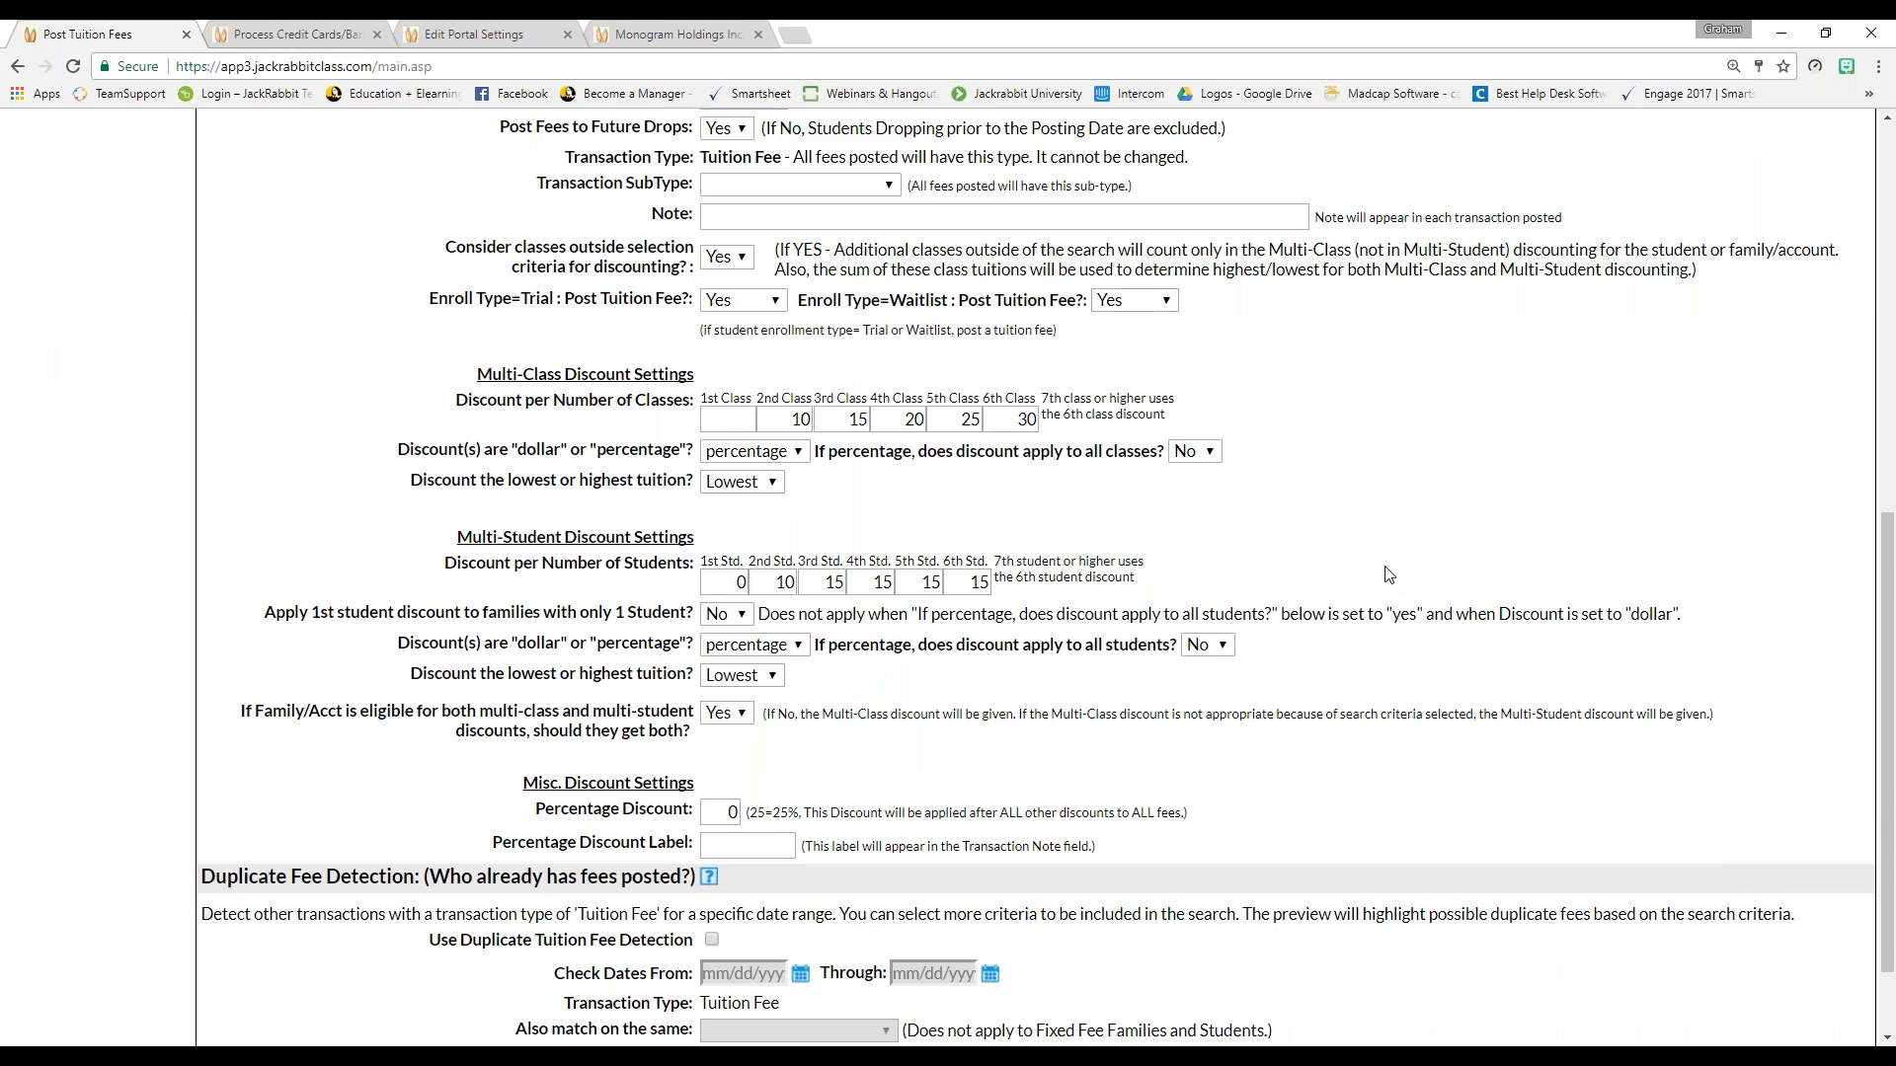
{"action": "scroll", "coordinate": [1270, 580], "scroll_direction": "up", "scroll_amount": 1}
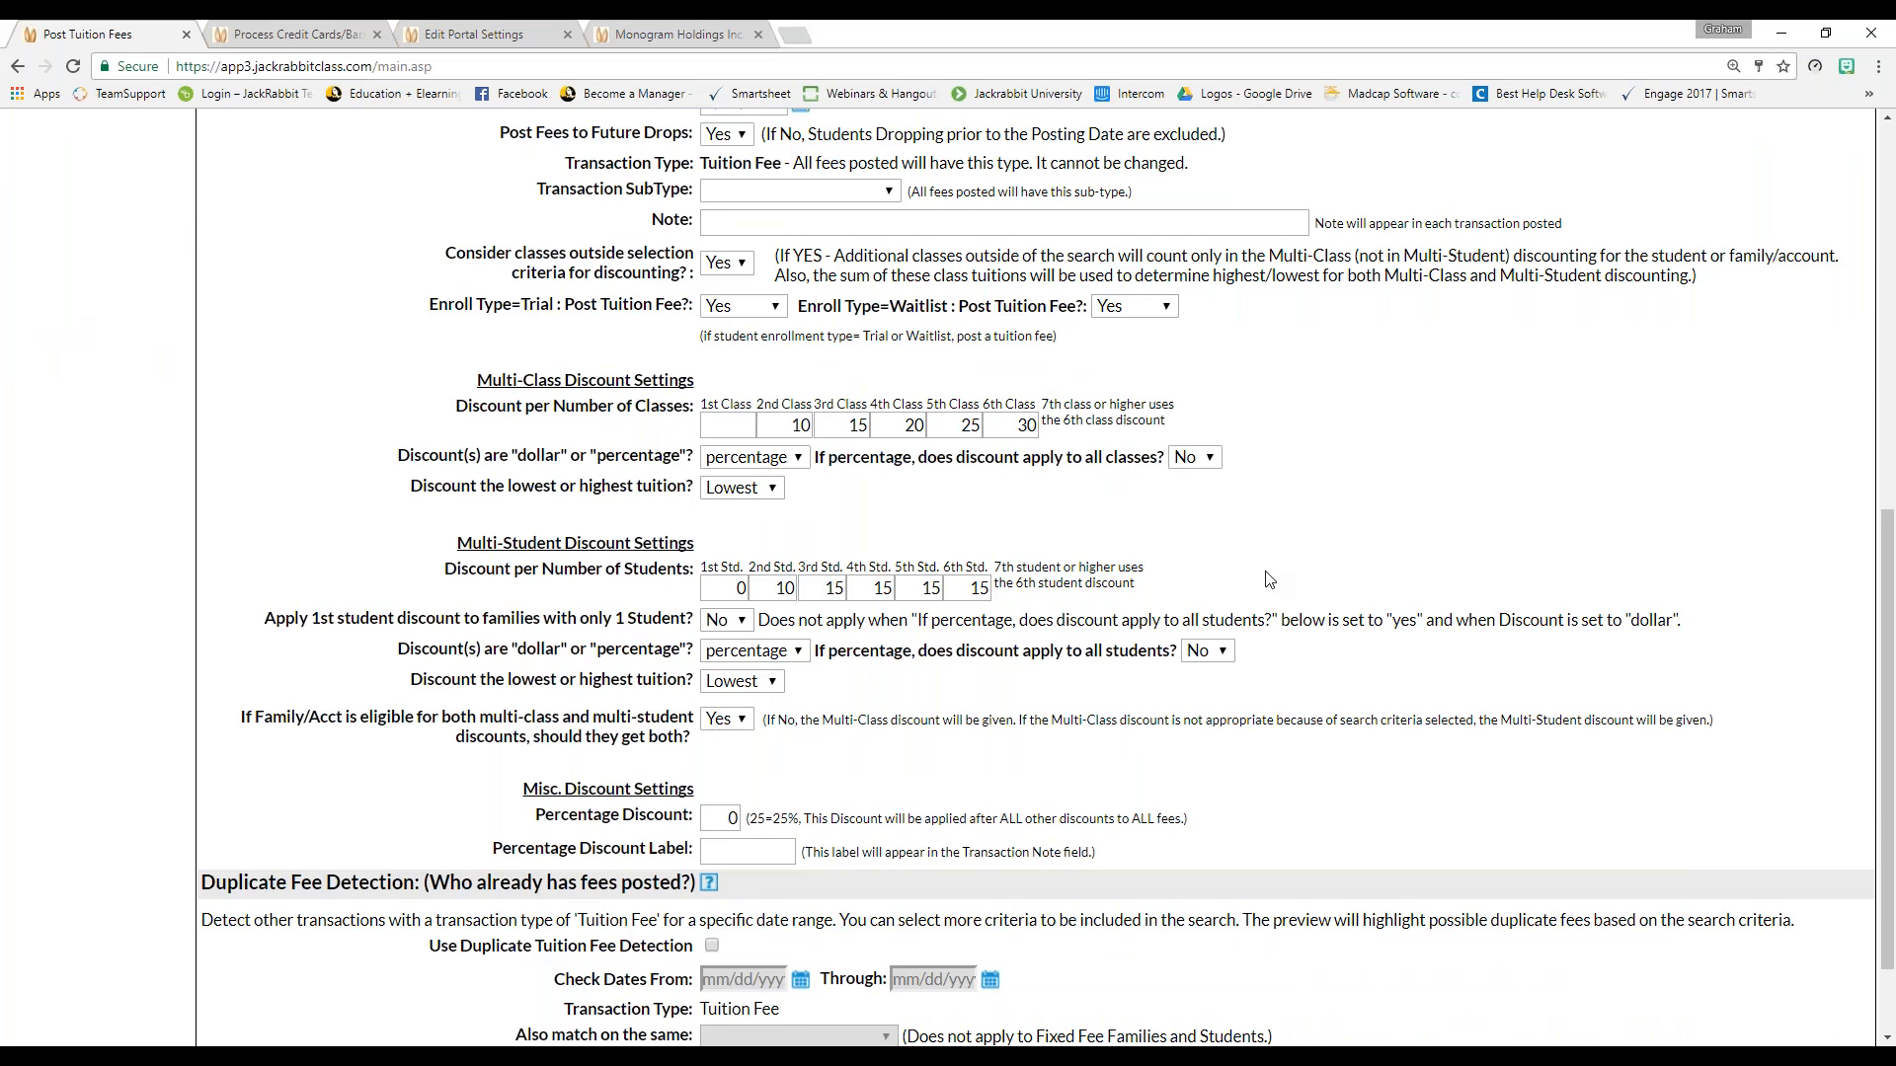
{"action": "scroll", "coordinate": [1269, 580], "scroll_direction": "up", "scroll_amount": 8}
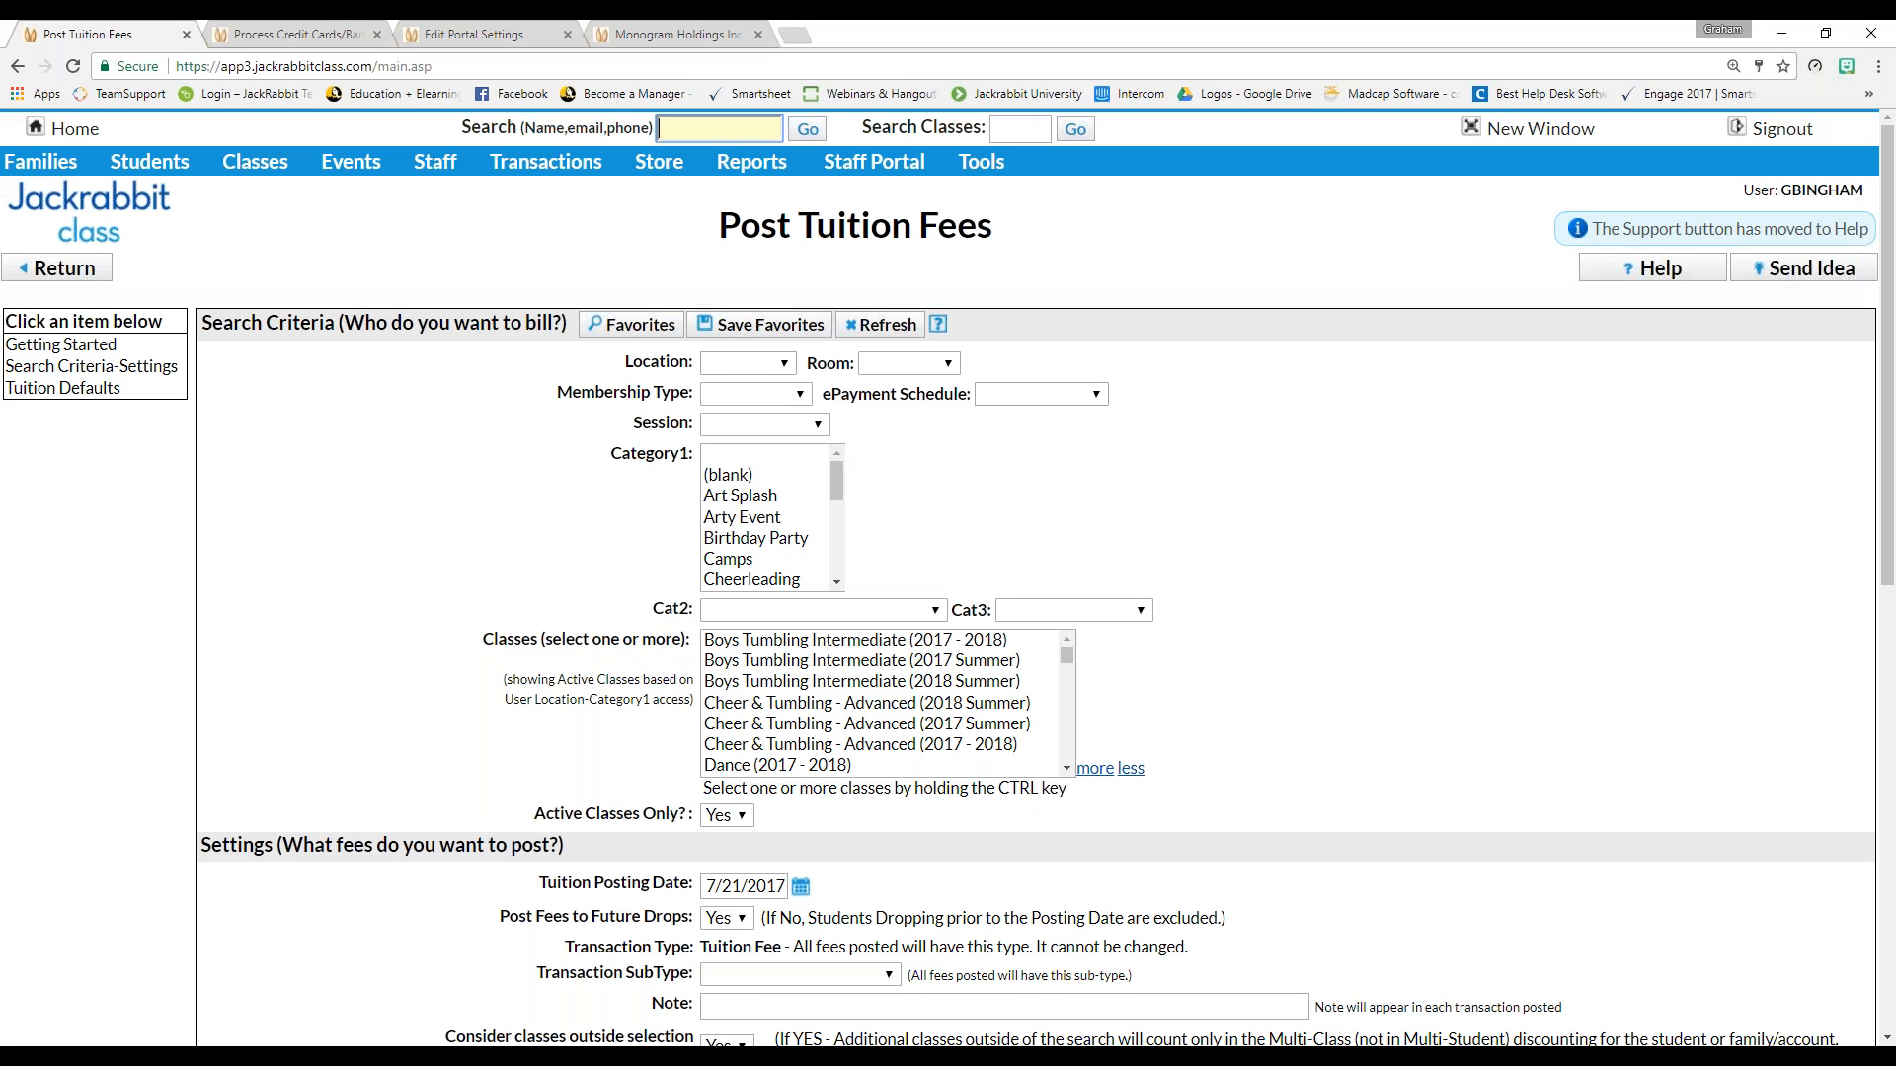
Select Boys Tumbling Intermediate (2017 - 2018) plus three more classes, and try the Arty Event category and Session filters
{"action": "left_click", "coordinate": [760, 649]}
{"action": "left_click", "coordinate": [765, 681], "text": "ctrl"}
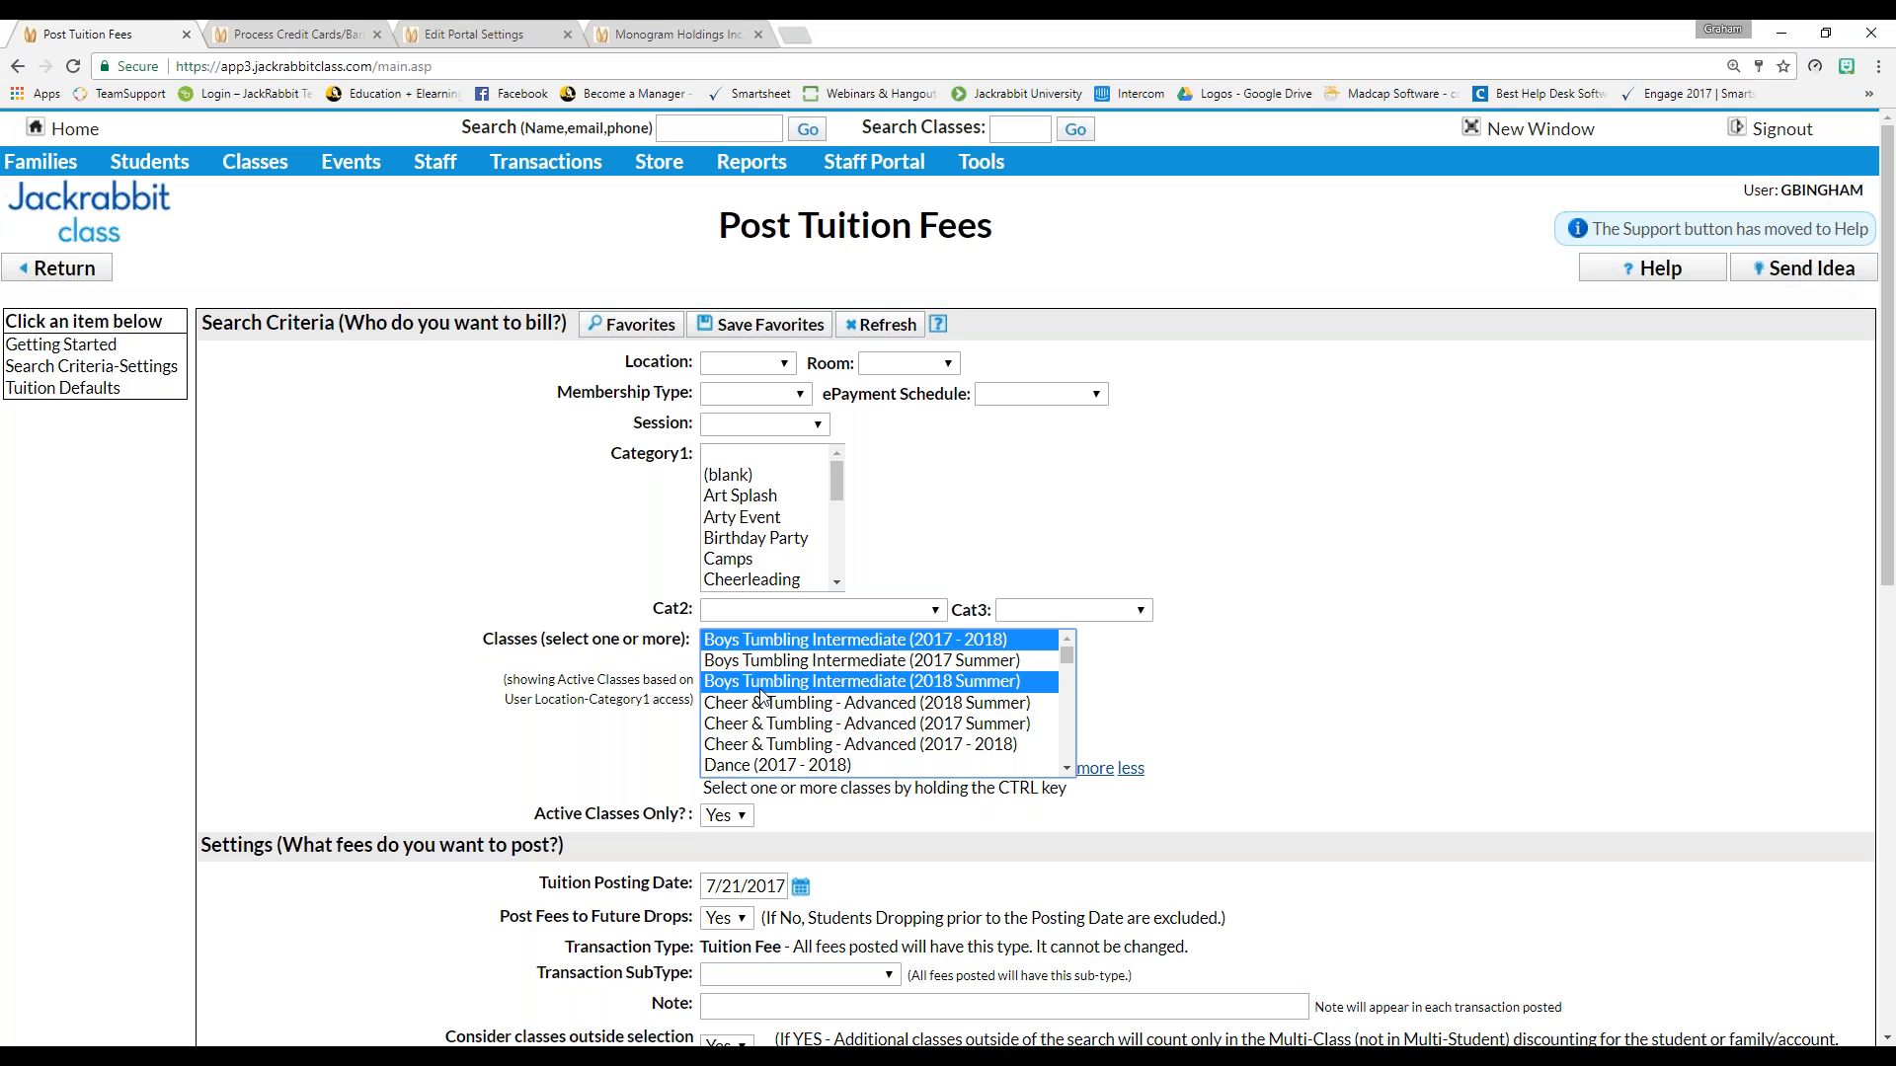
{"action": "left_click", "coordinate": [761, 768], "text": "ctrl"}
{"action": "left_click", "coordinate": [777, 724], "text": "ctrl"}
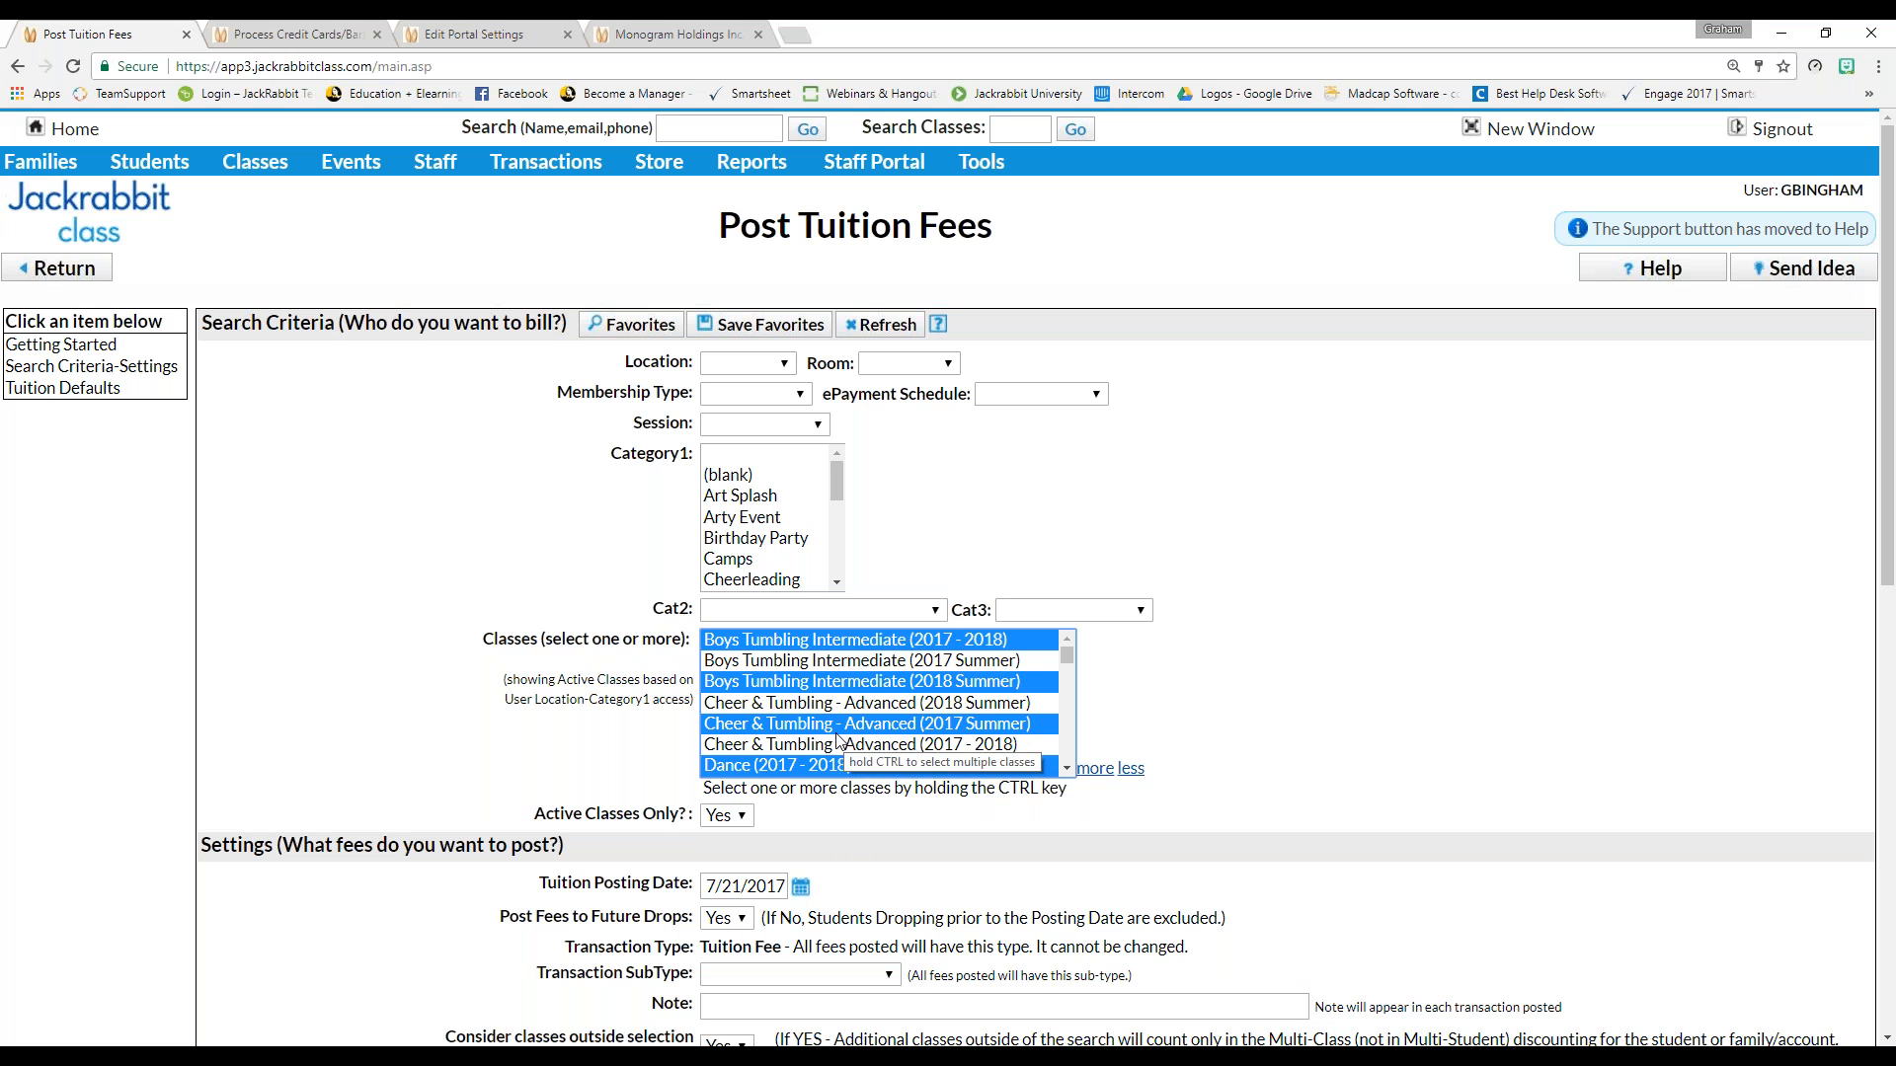
{"action": "left_click", "coordinate": [755, 519]}
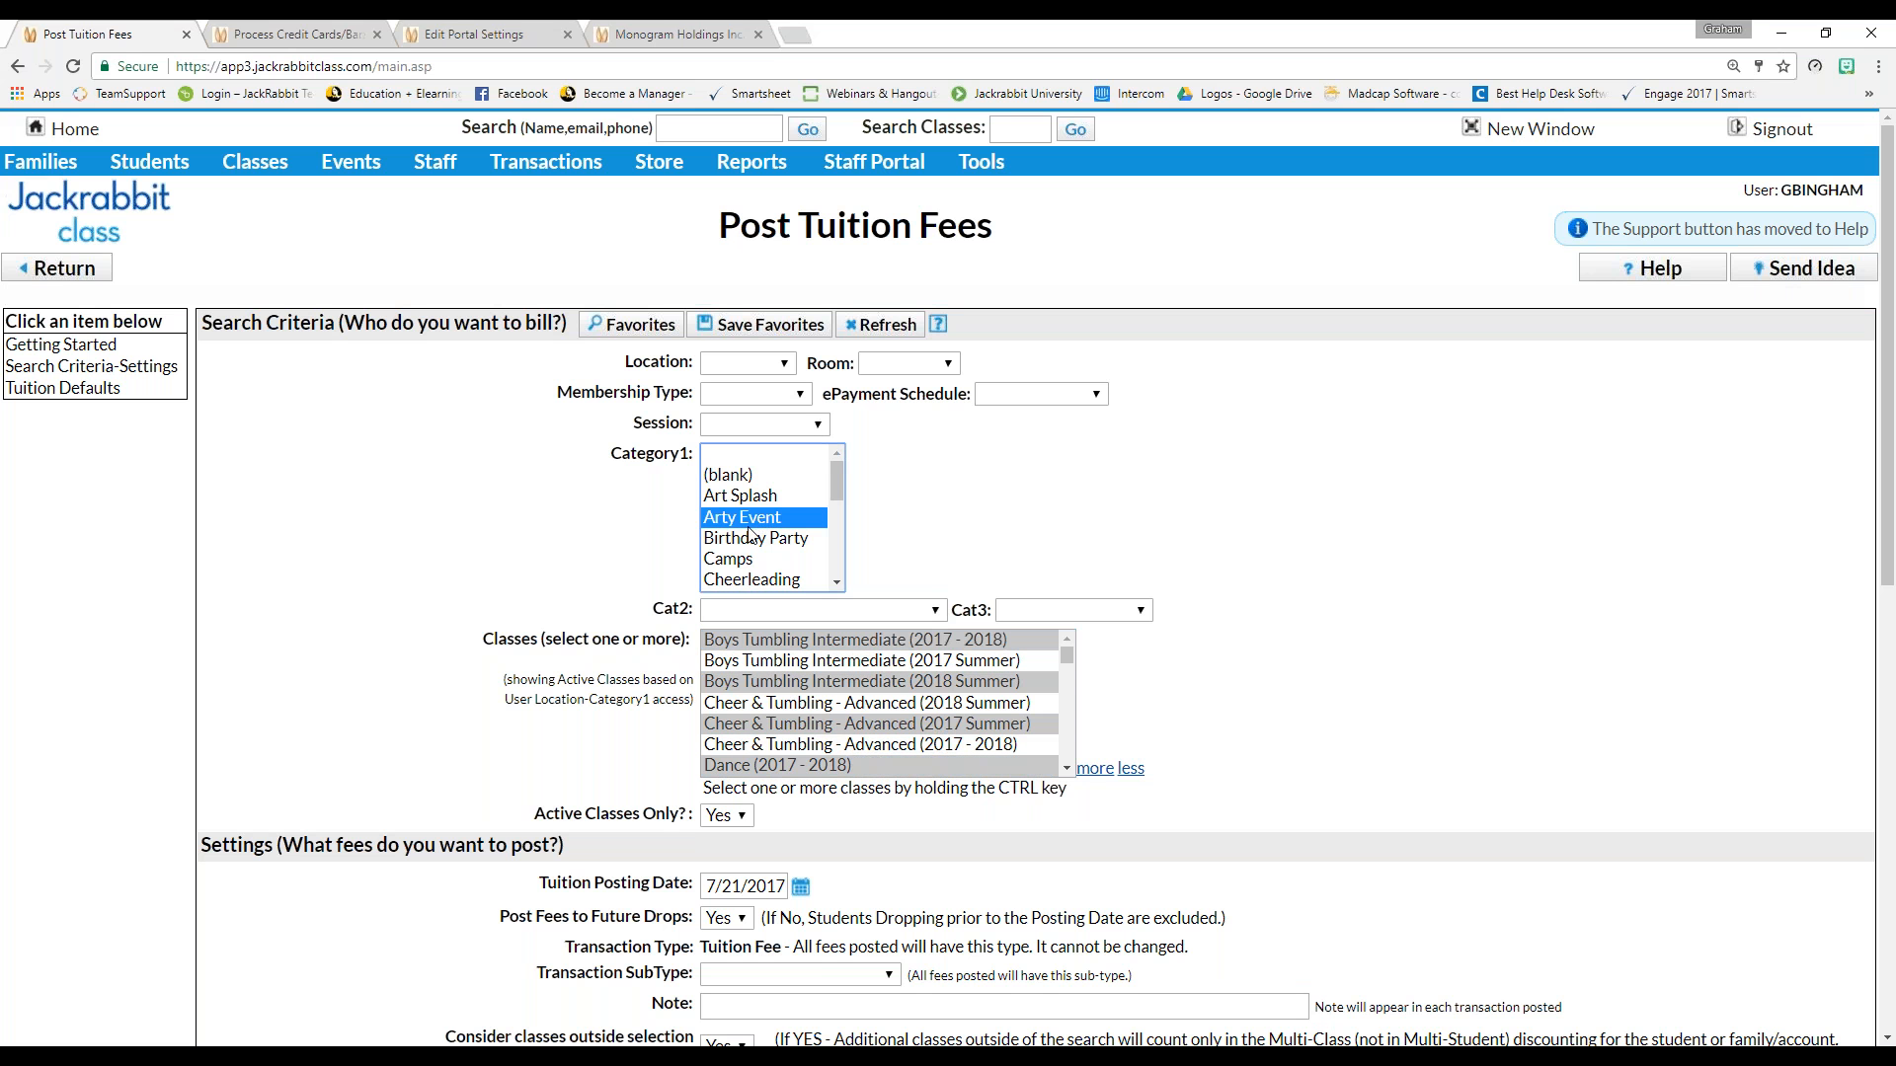
{"action": "left_click", "coordinate": [734, 426]}
{"action": "left_click", "coordinate": [735, 426]}
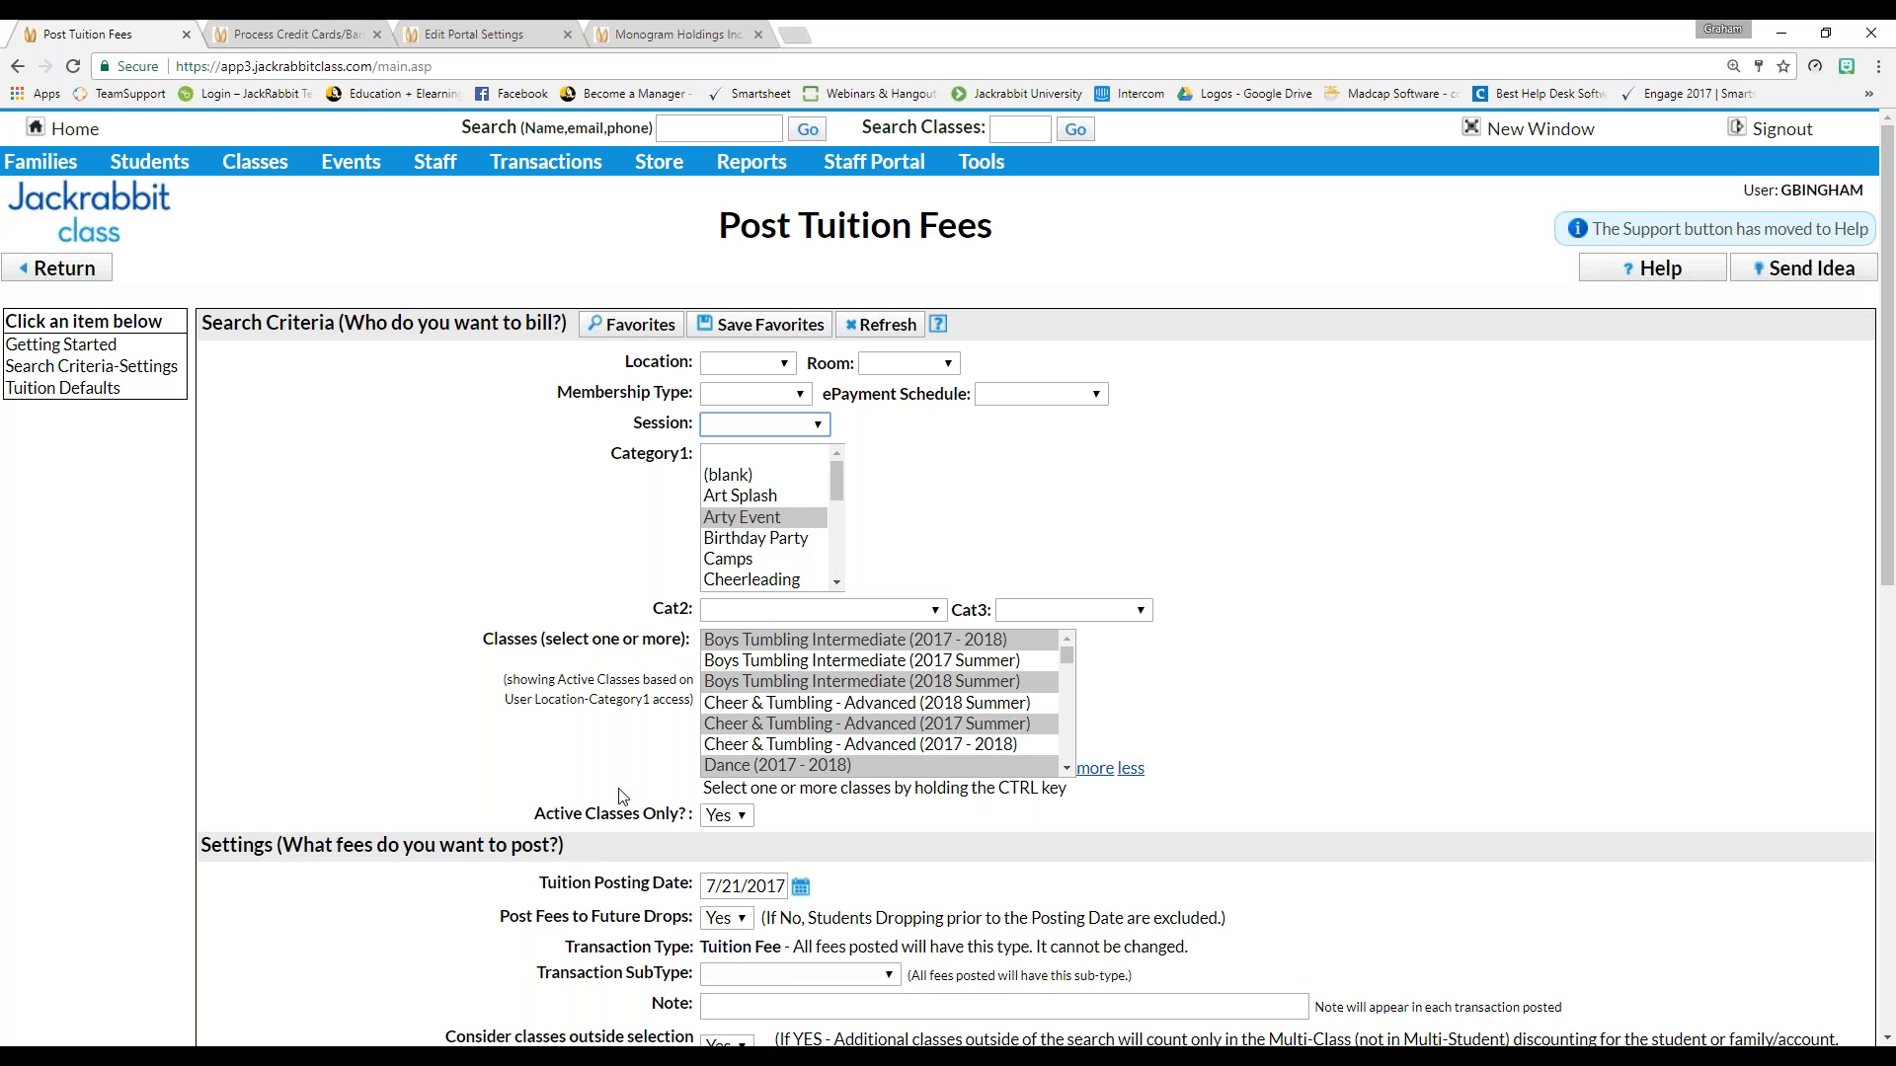
{"action": "left_click", "coordinate": [741, 457]}
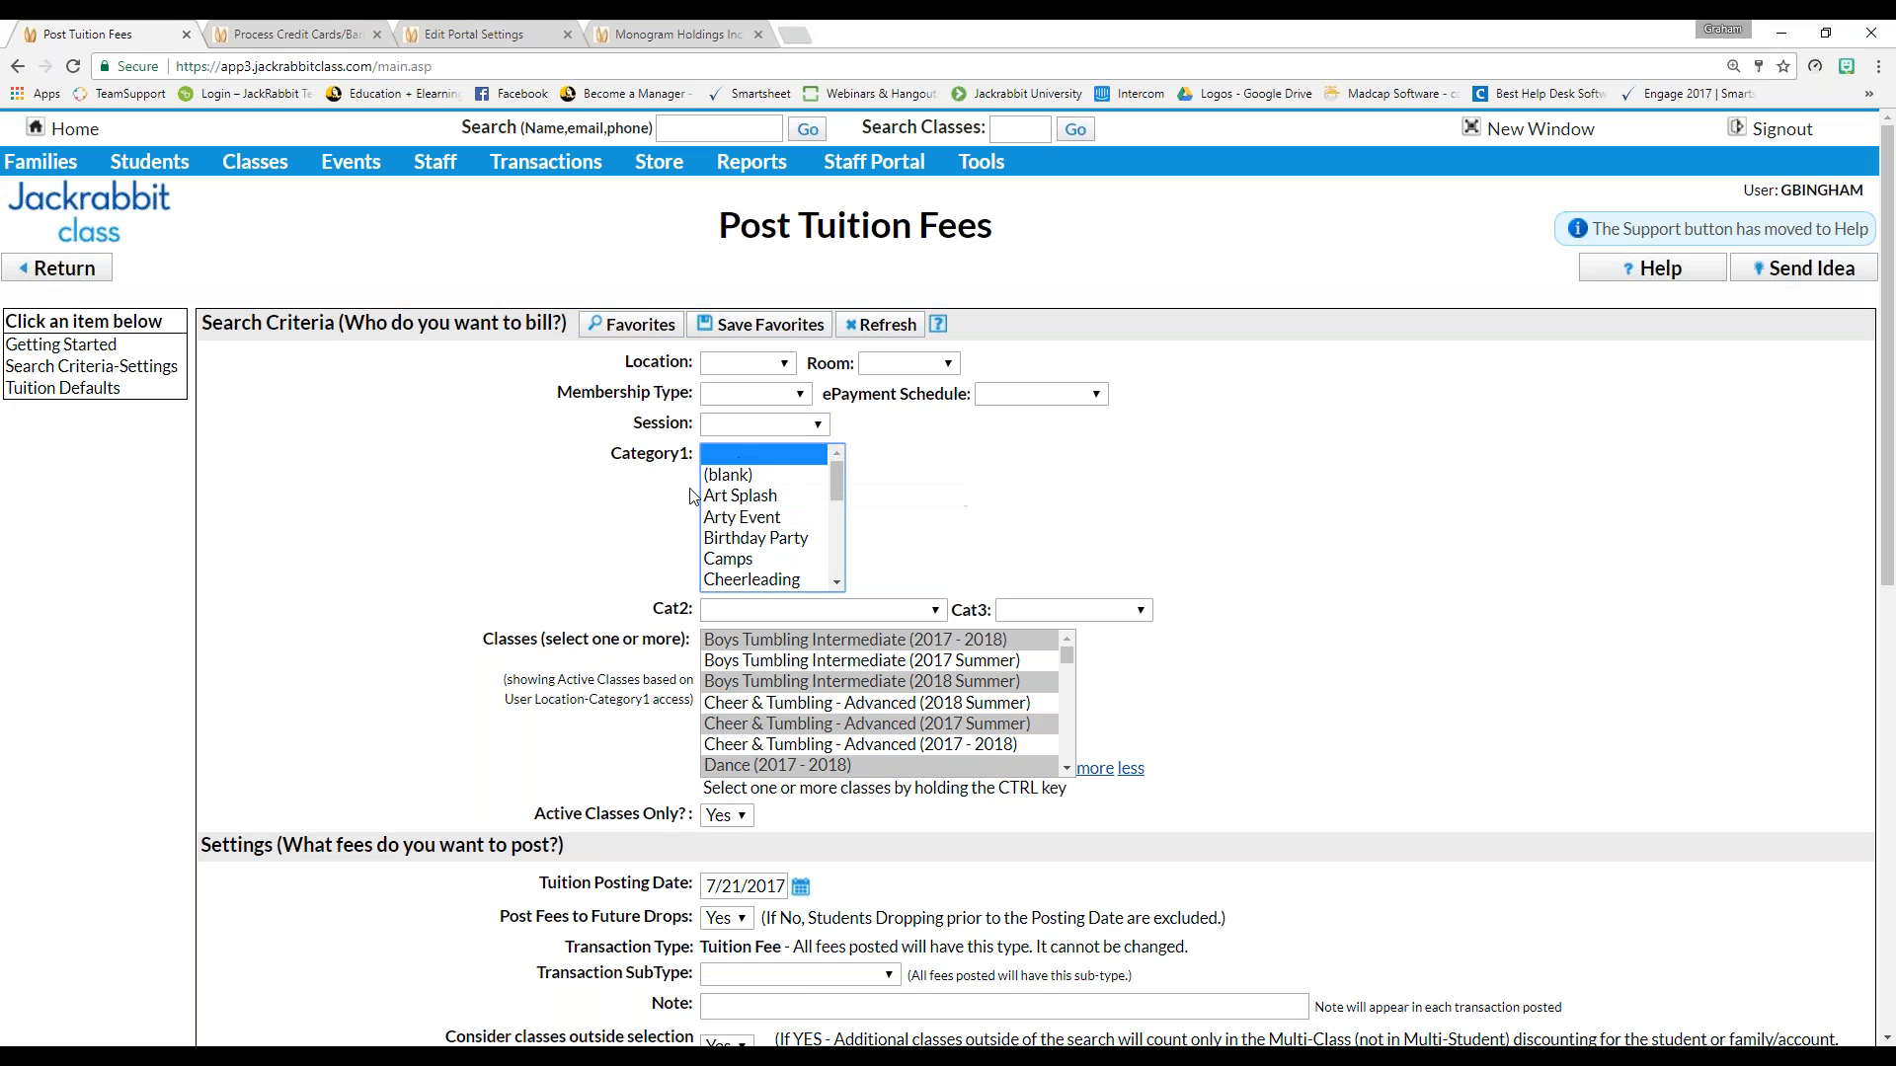
{"action": "left_click", "coordinate": [632, 533]}
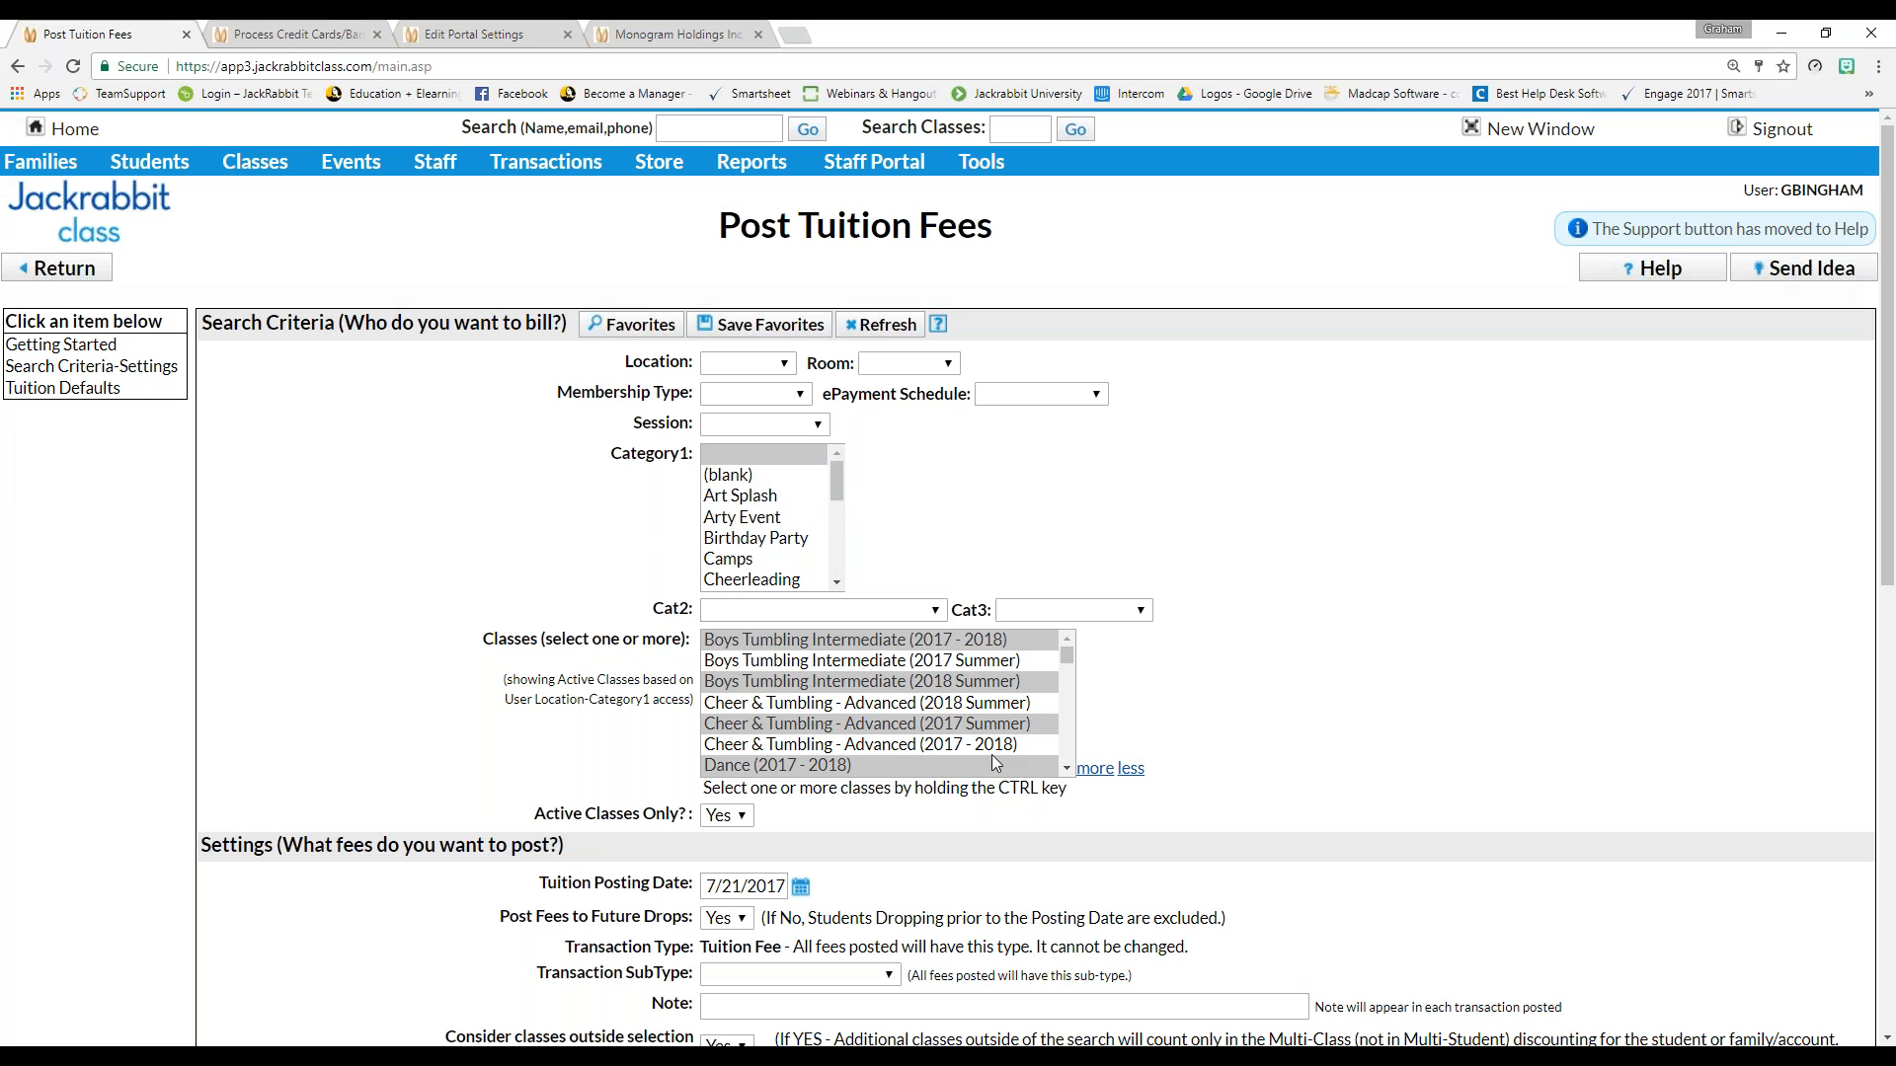
Narrow the selection to Boys Tumbling Intermediate (2018 Summer) alone, then leave for the Executive Dashboard
{"action": "left_click", "coordinate": [1063, 648]}
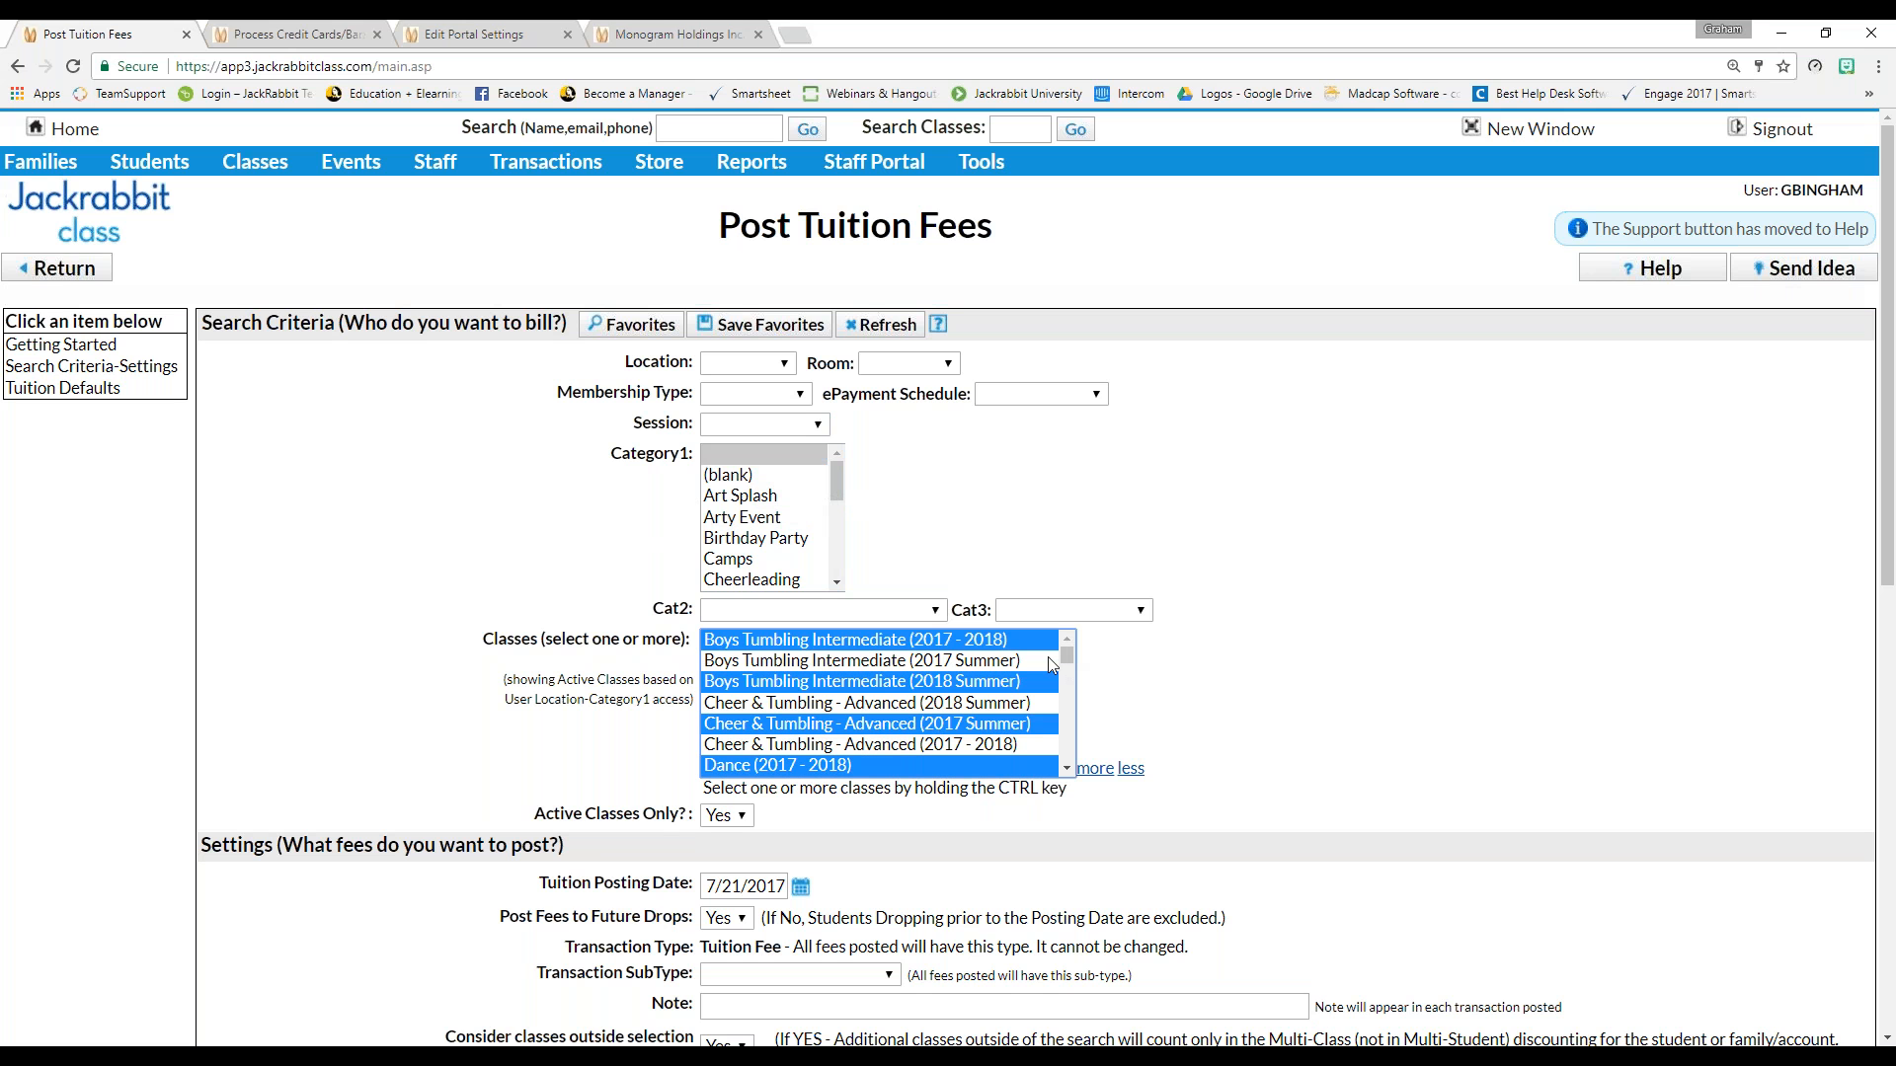
{"action": "left_click", "coordinate": [987, 684]}
{"action": "left_click", "coordinate": [564, 731]}
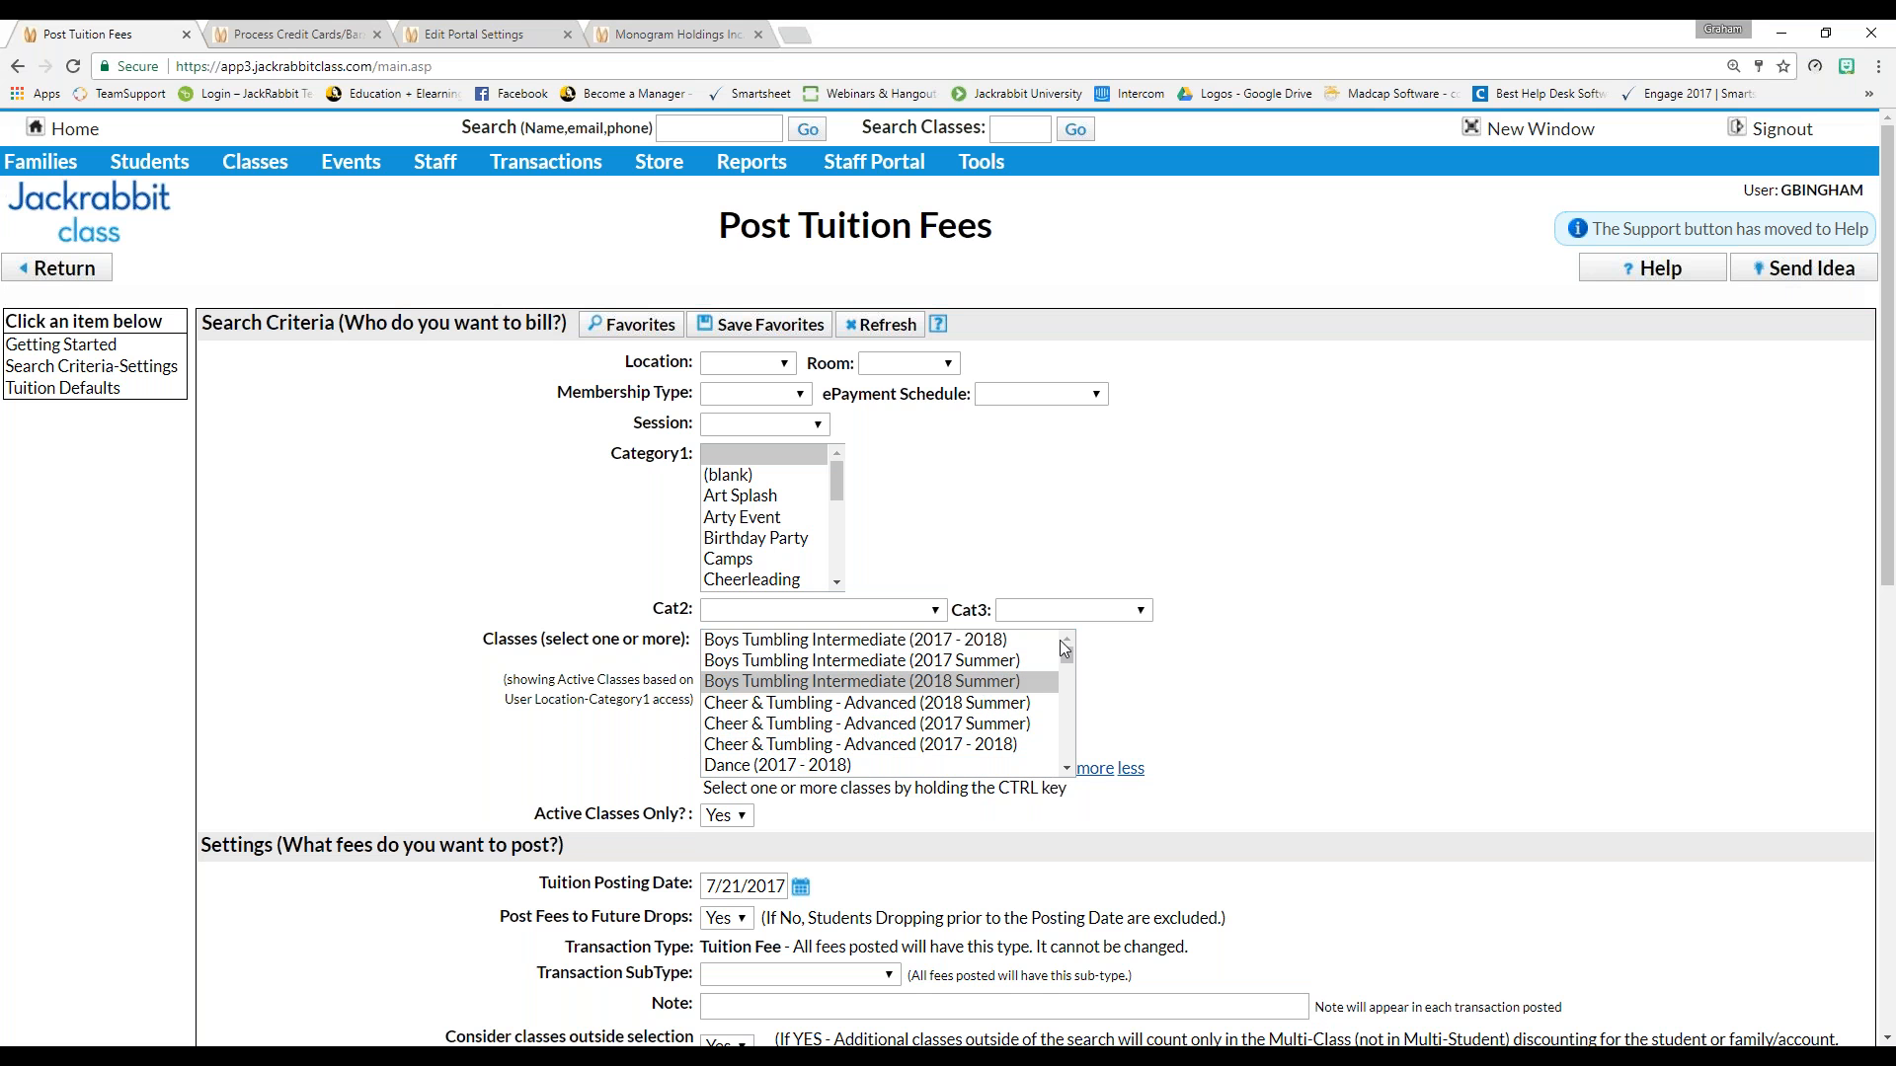
{"action": "mouse_move", "coordinate": [1065, 652]}
{"action": "left_mouse_down"}
{"action": "mouse_move", "coordinate": [1055, 815]}
{"action": "mouse_move", "coordinate": [1068, 644]}
{"action": "left_mouse_up"}
{"action": "left_click", "coordinate": [477, 719]}
{"action": "scroll", "coordinate": [360, 408], "scroll_direction": "down", "scroll_amount": 5}
{"action": "scroll", "coordinate": [357, 407], "scroll_direction": "up", "scroll_amount": 5}
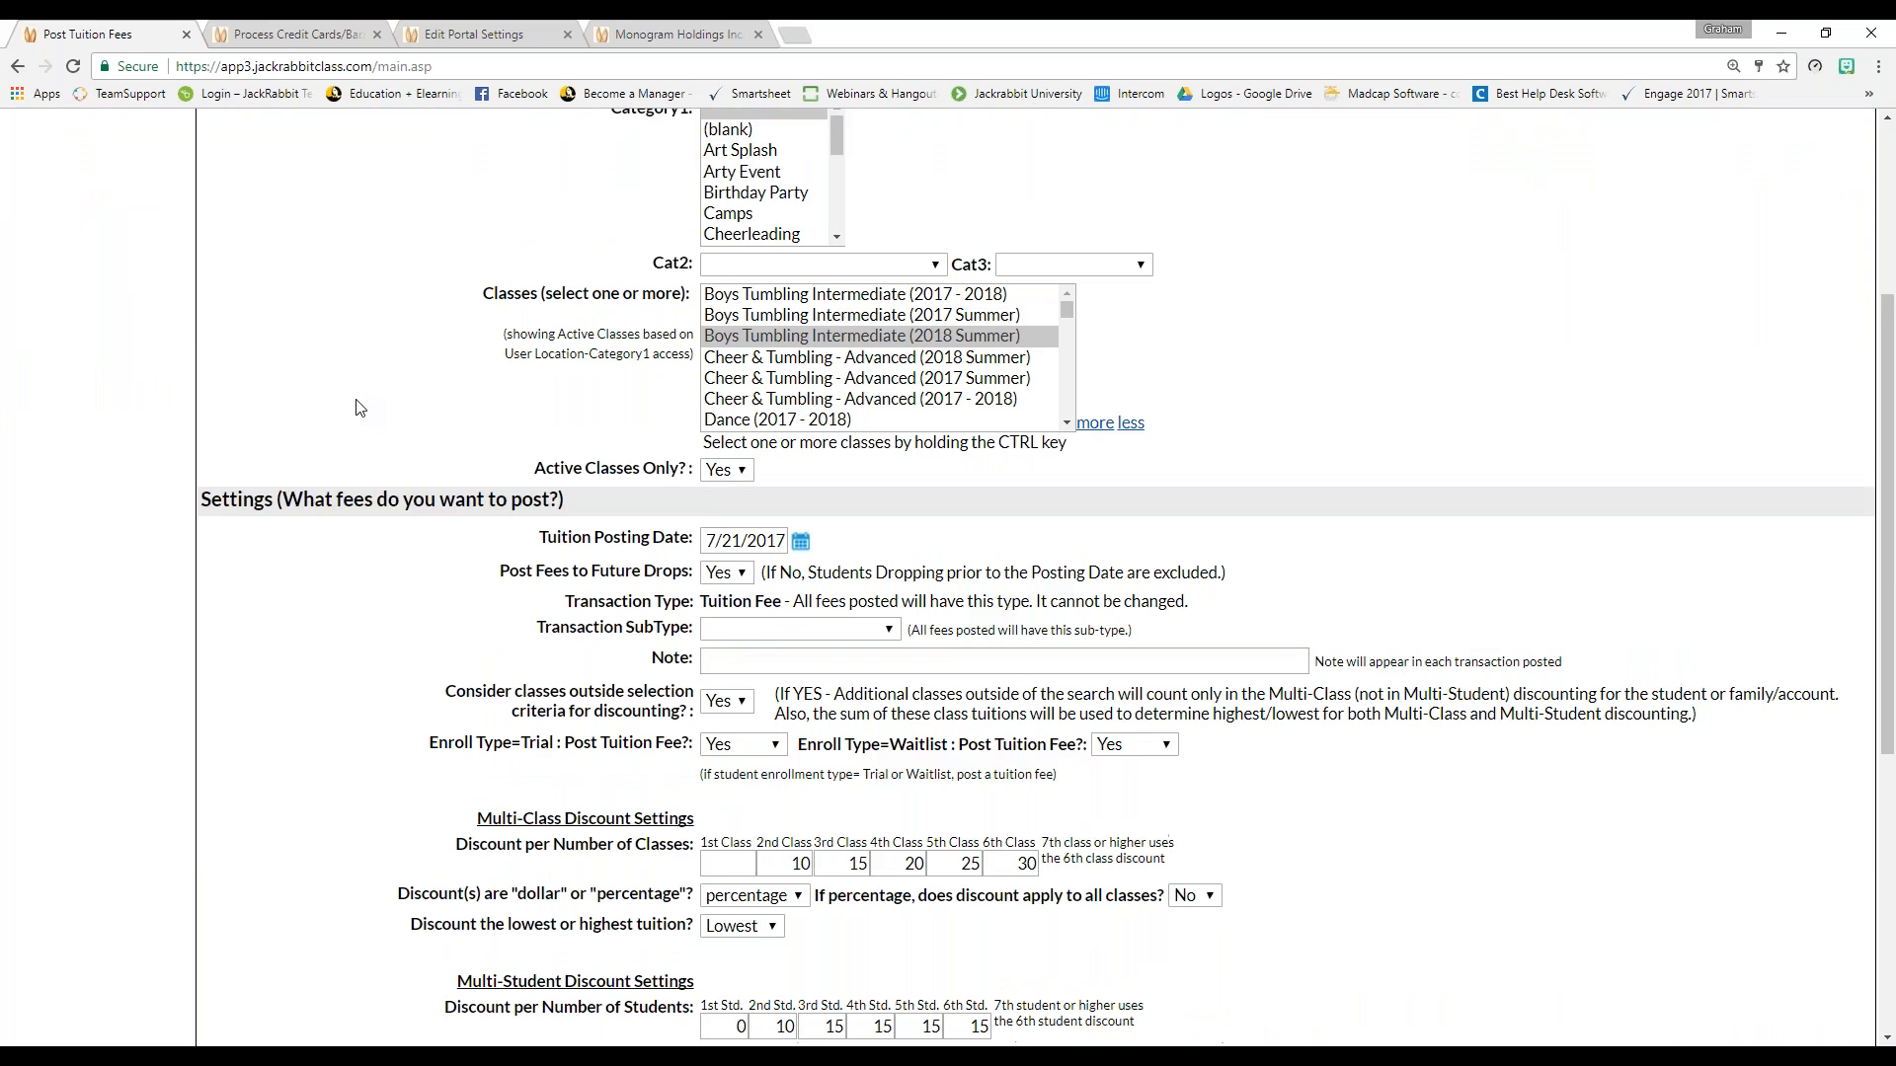
{"action": "left_click", "coordinate": [71, 71]}
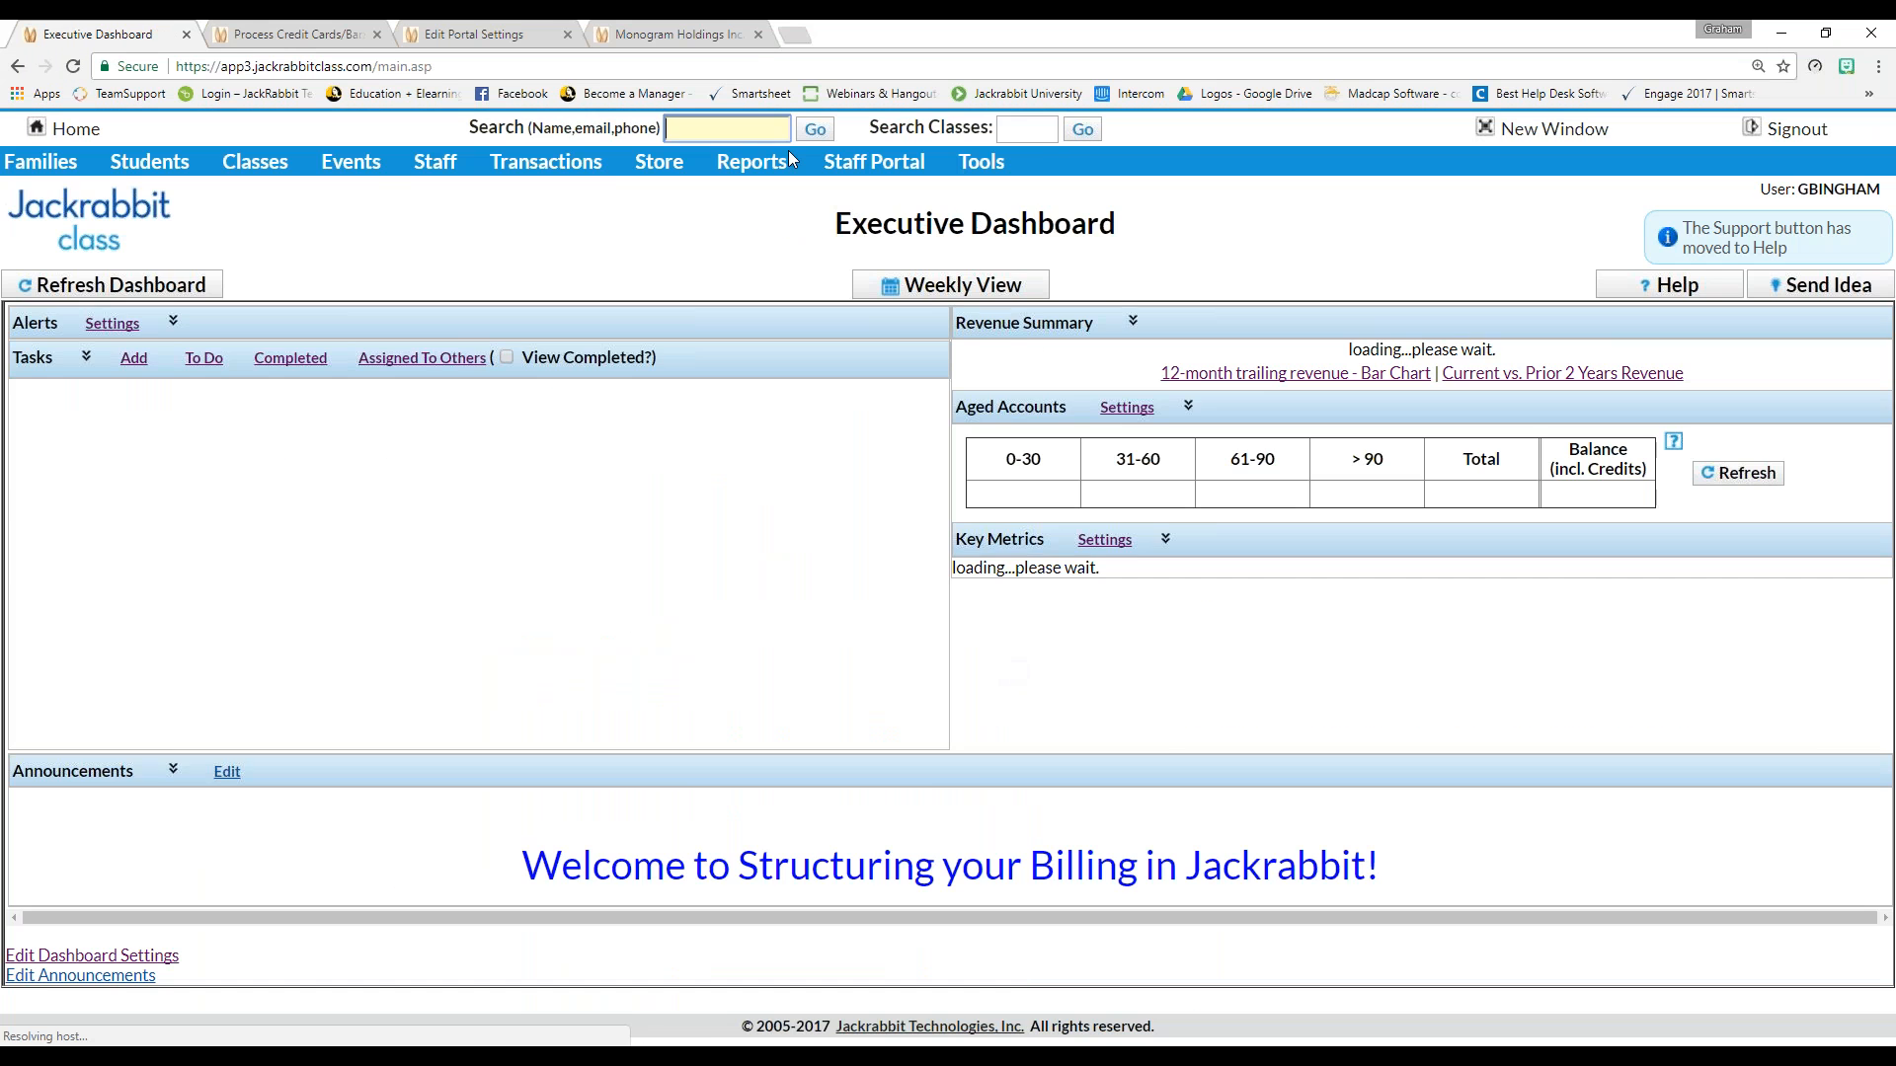
Open a fresh Post Tuition Fees form and scroll down to its discount settings
{"action": "mouse_move", "coordinate": [548, 163]}
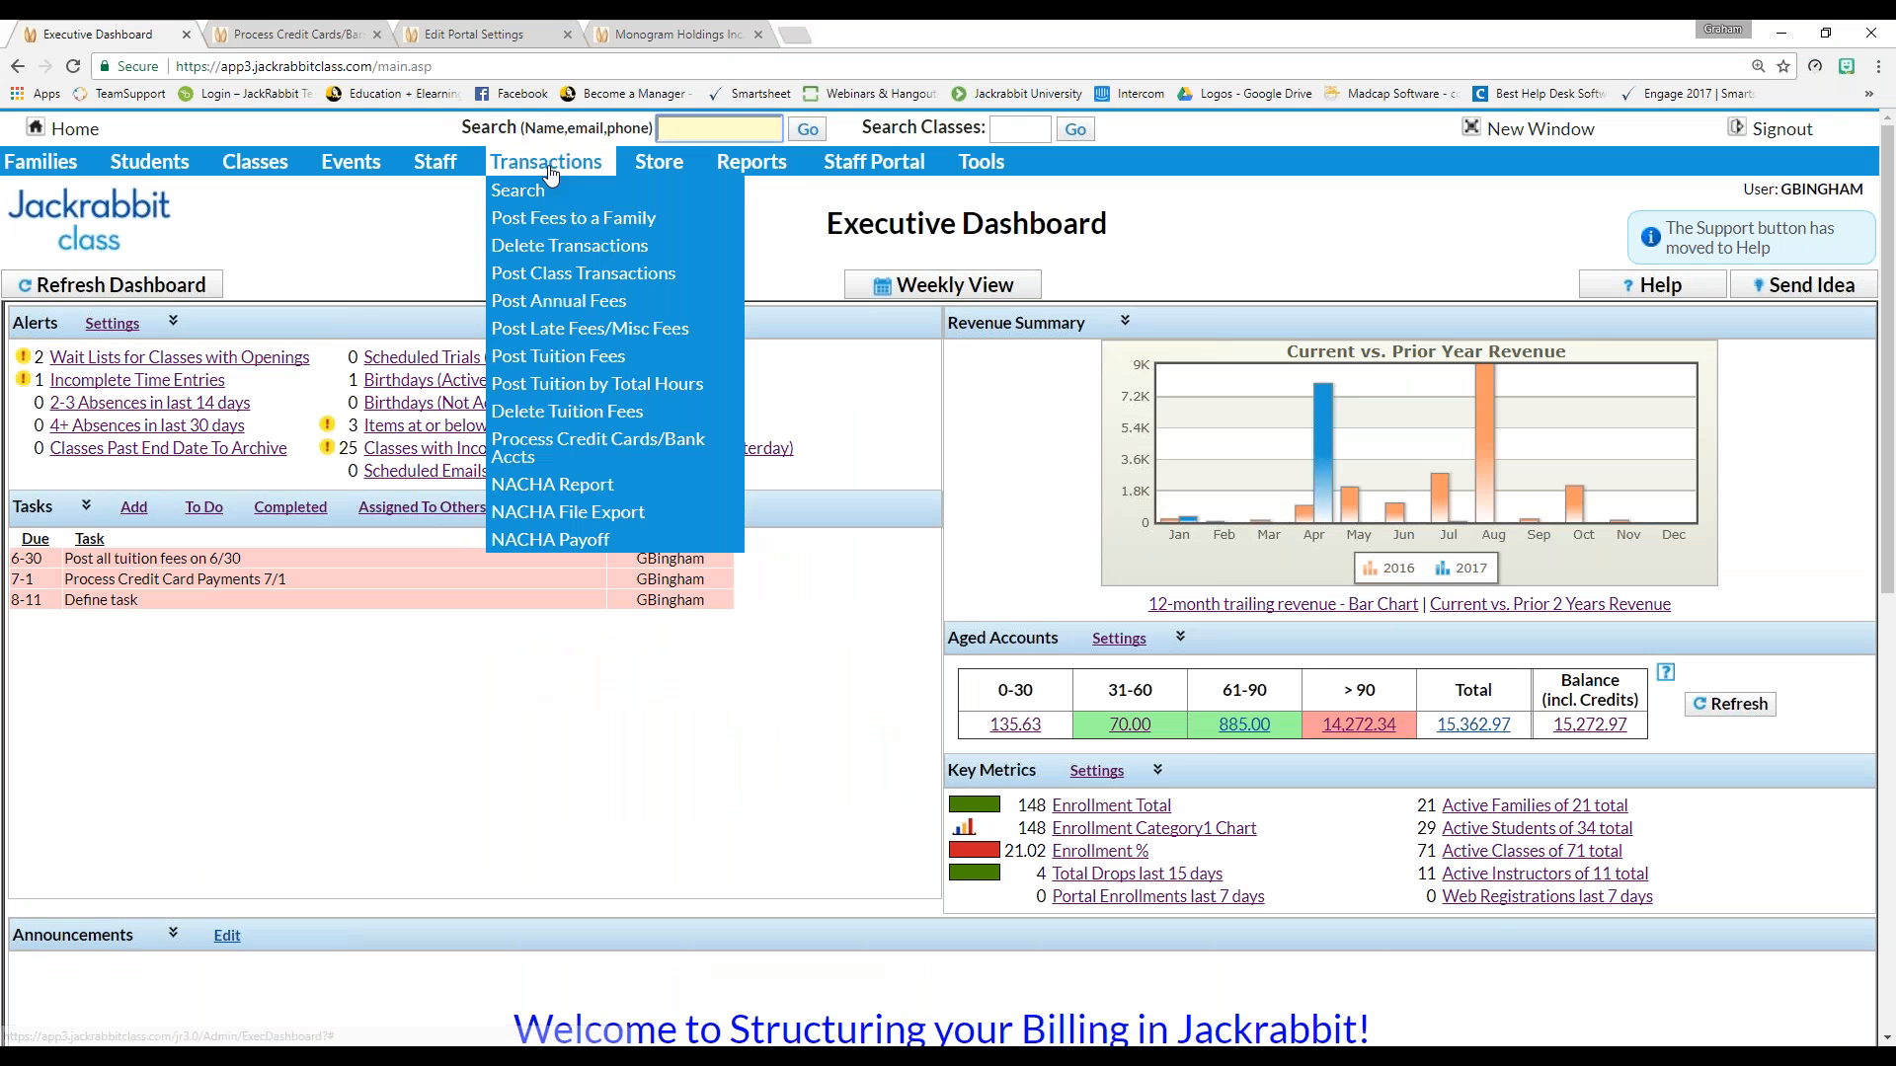
{"action": "left_click", "coordinate": [564, 365]}
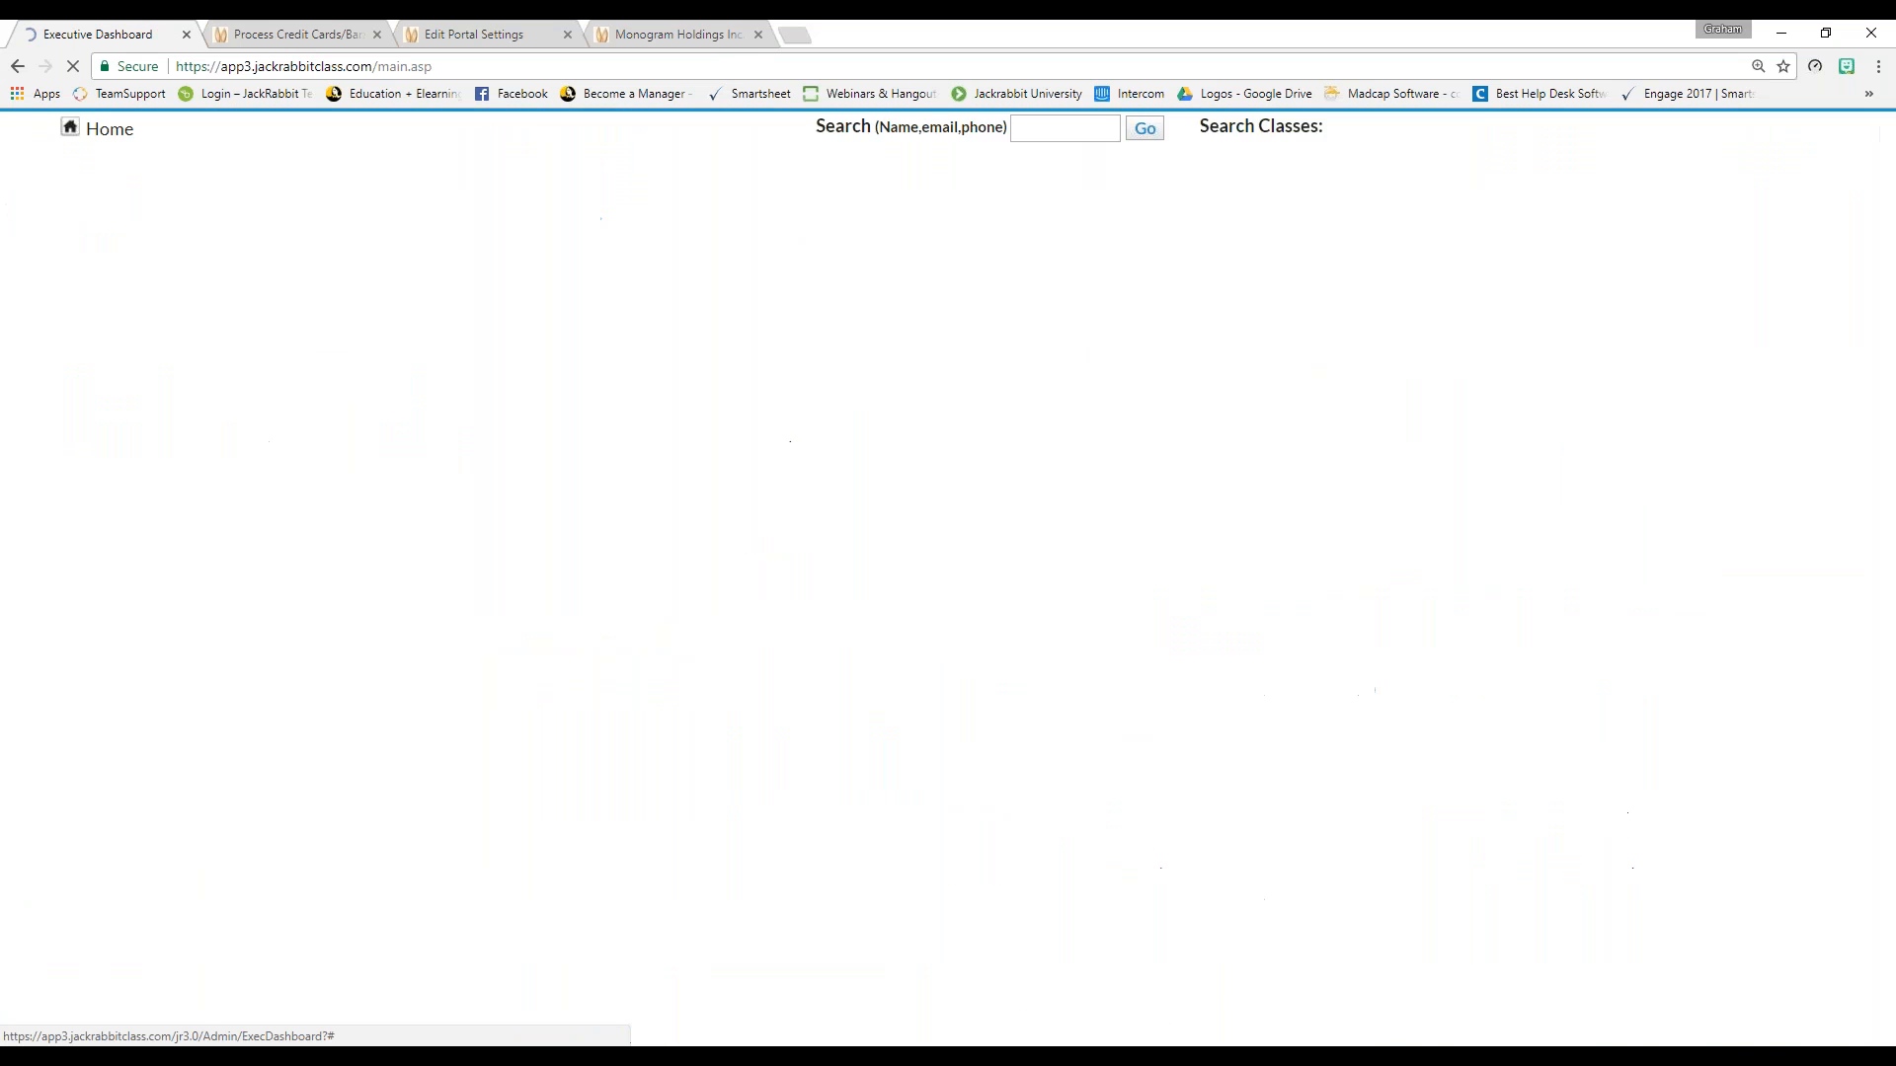
{"action": "scroll", "coordinate": [1036, 578], "scroll_direction": "down", "scroll_amount": 5}
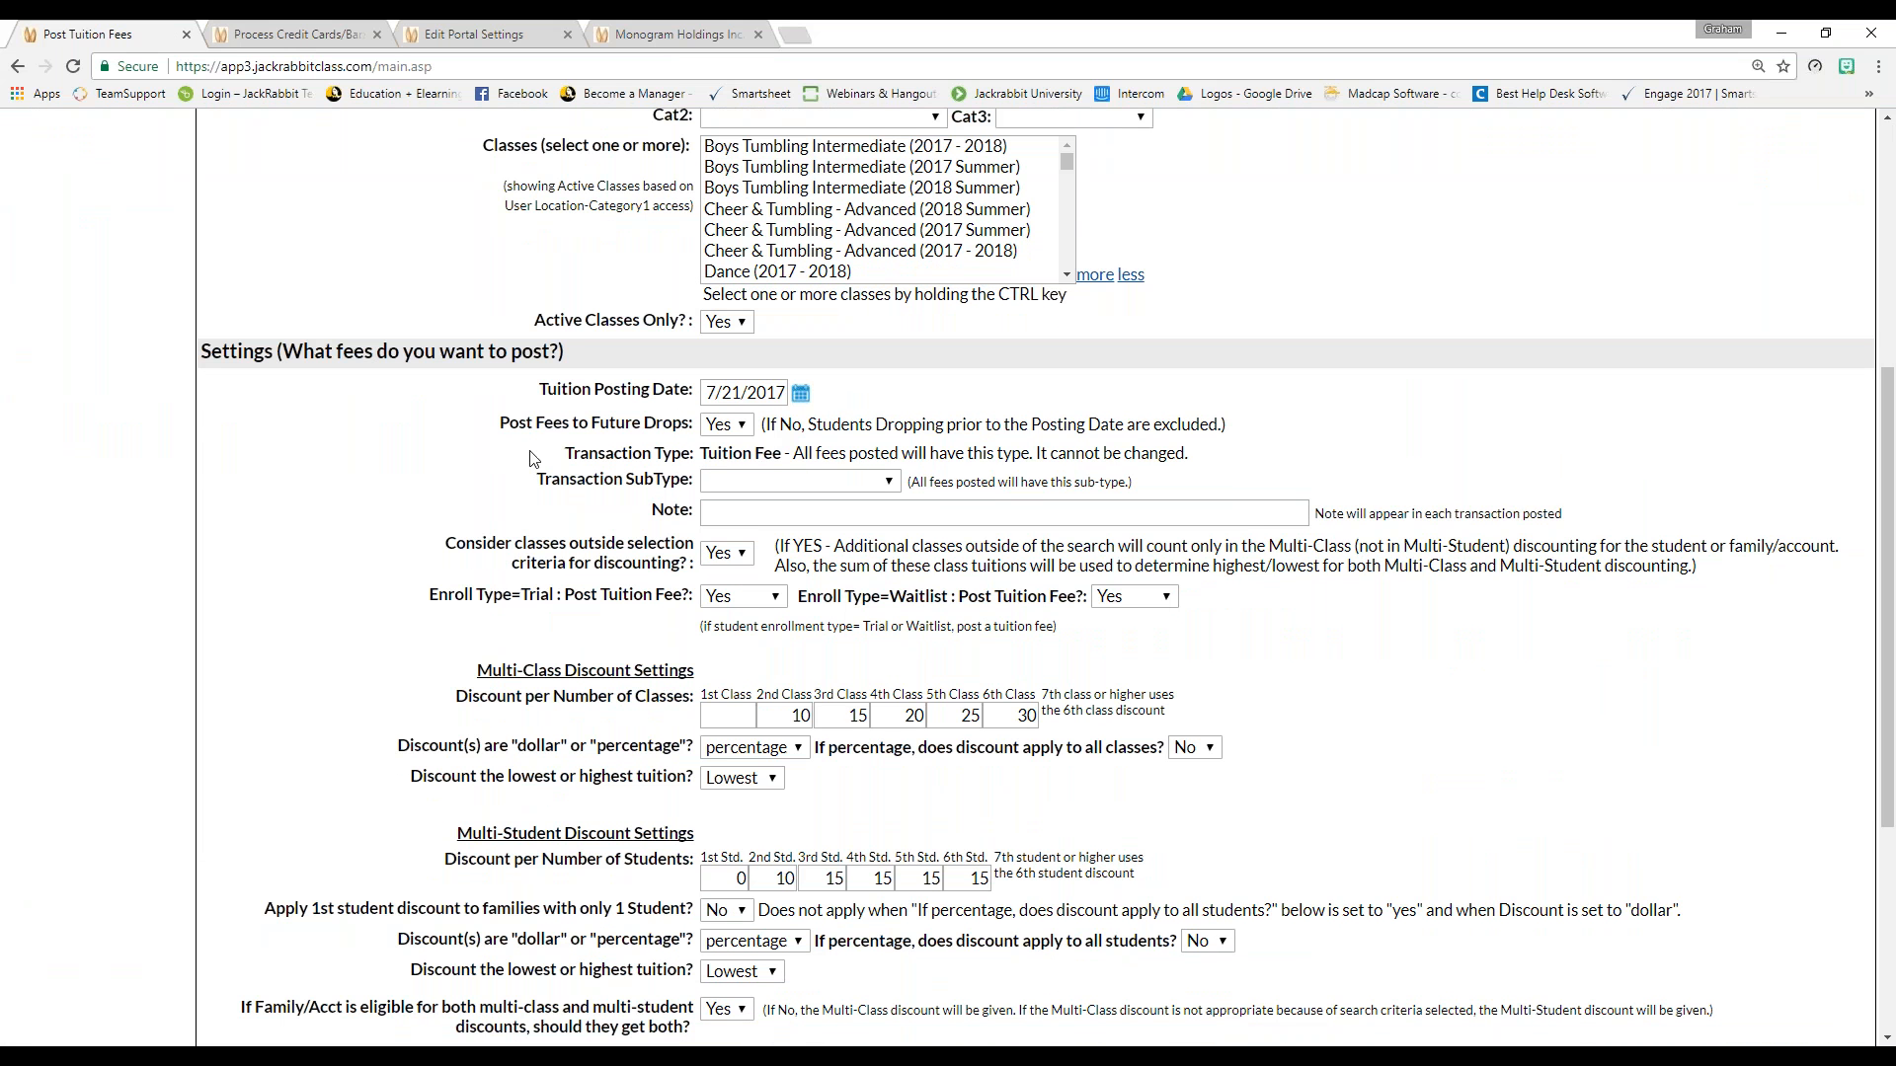
Pick August 1, 2017 in the Tuition Posting Date calendar
{"action": "left_click", "coordinate": [800, 394]}
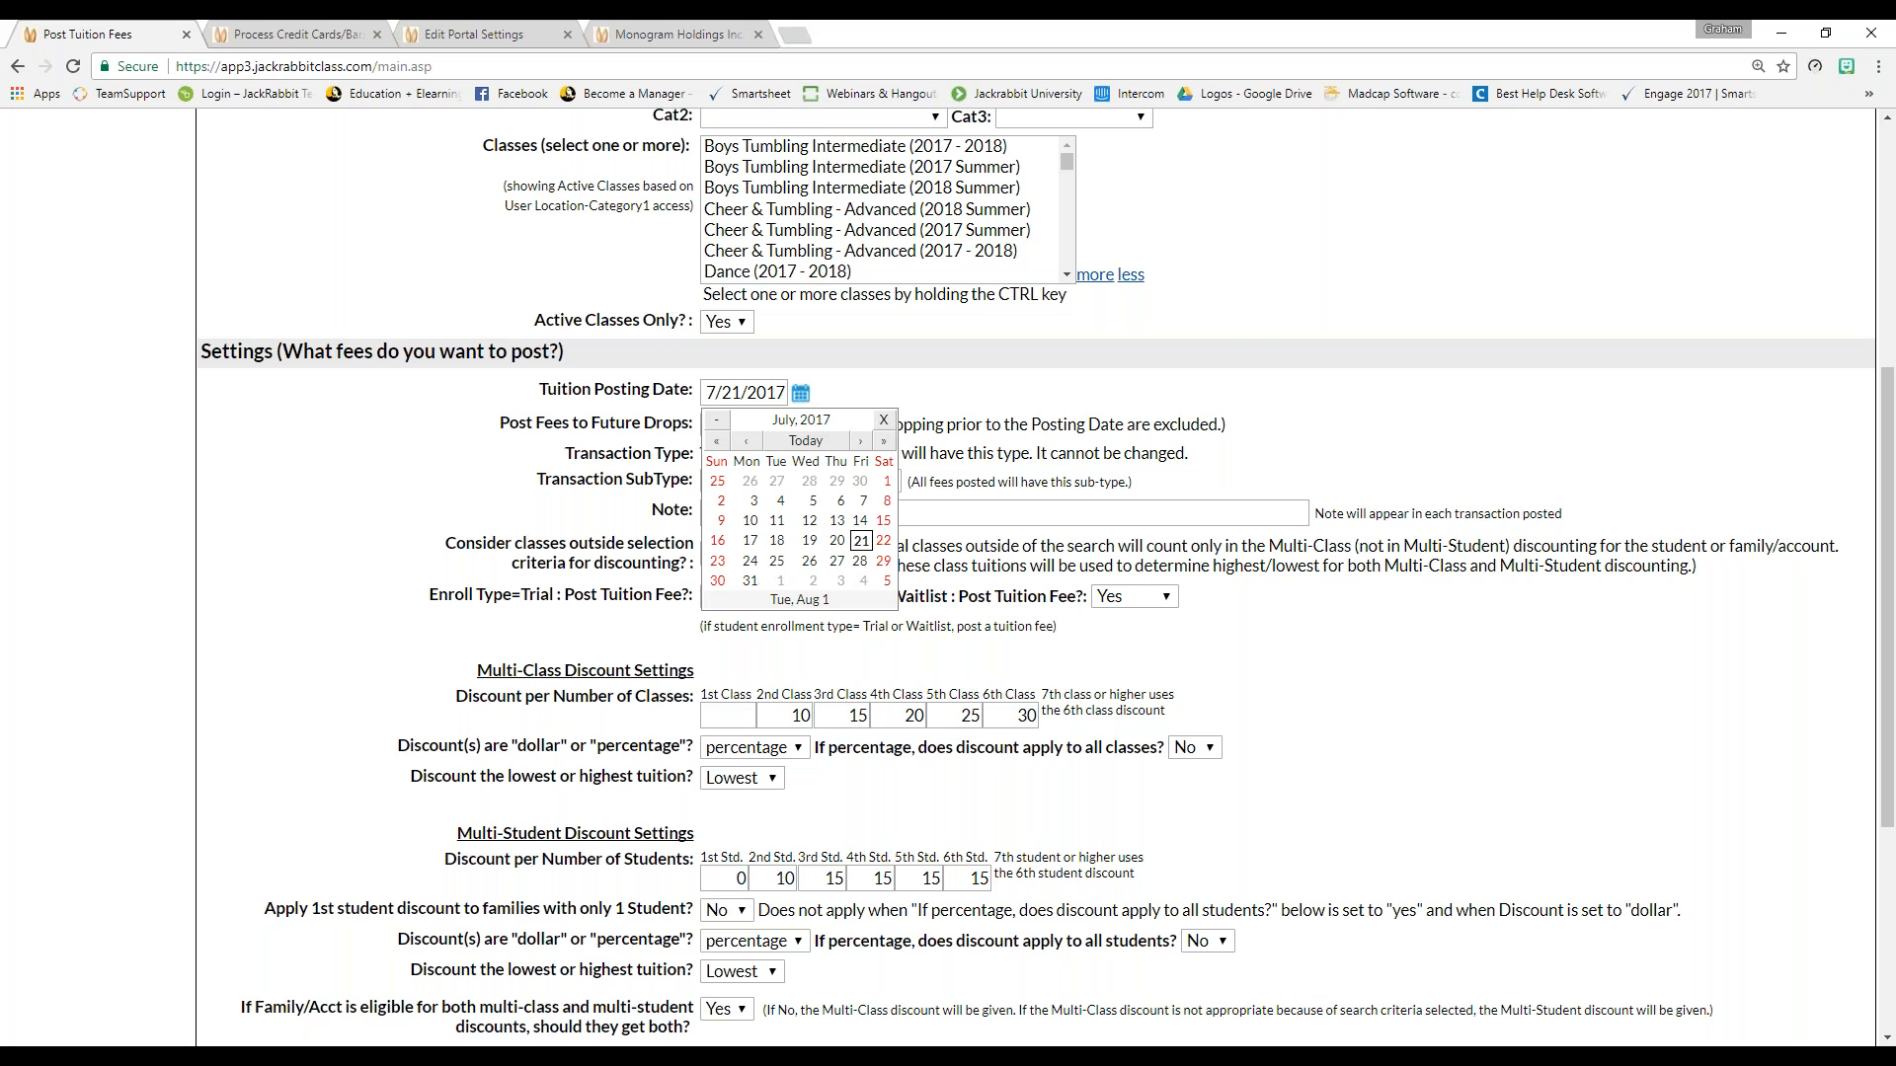
{"action": "left_click", "coordinate": [780, 582]}
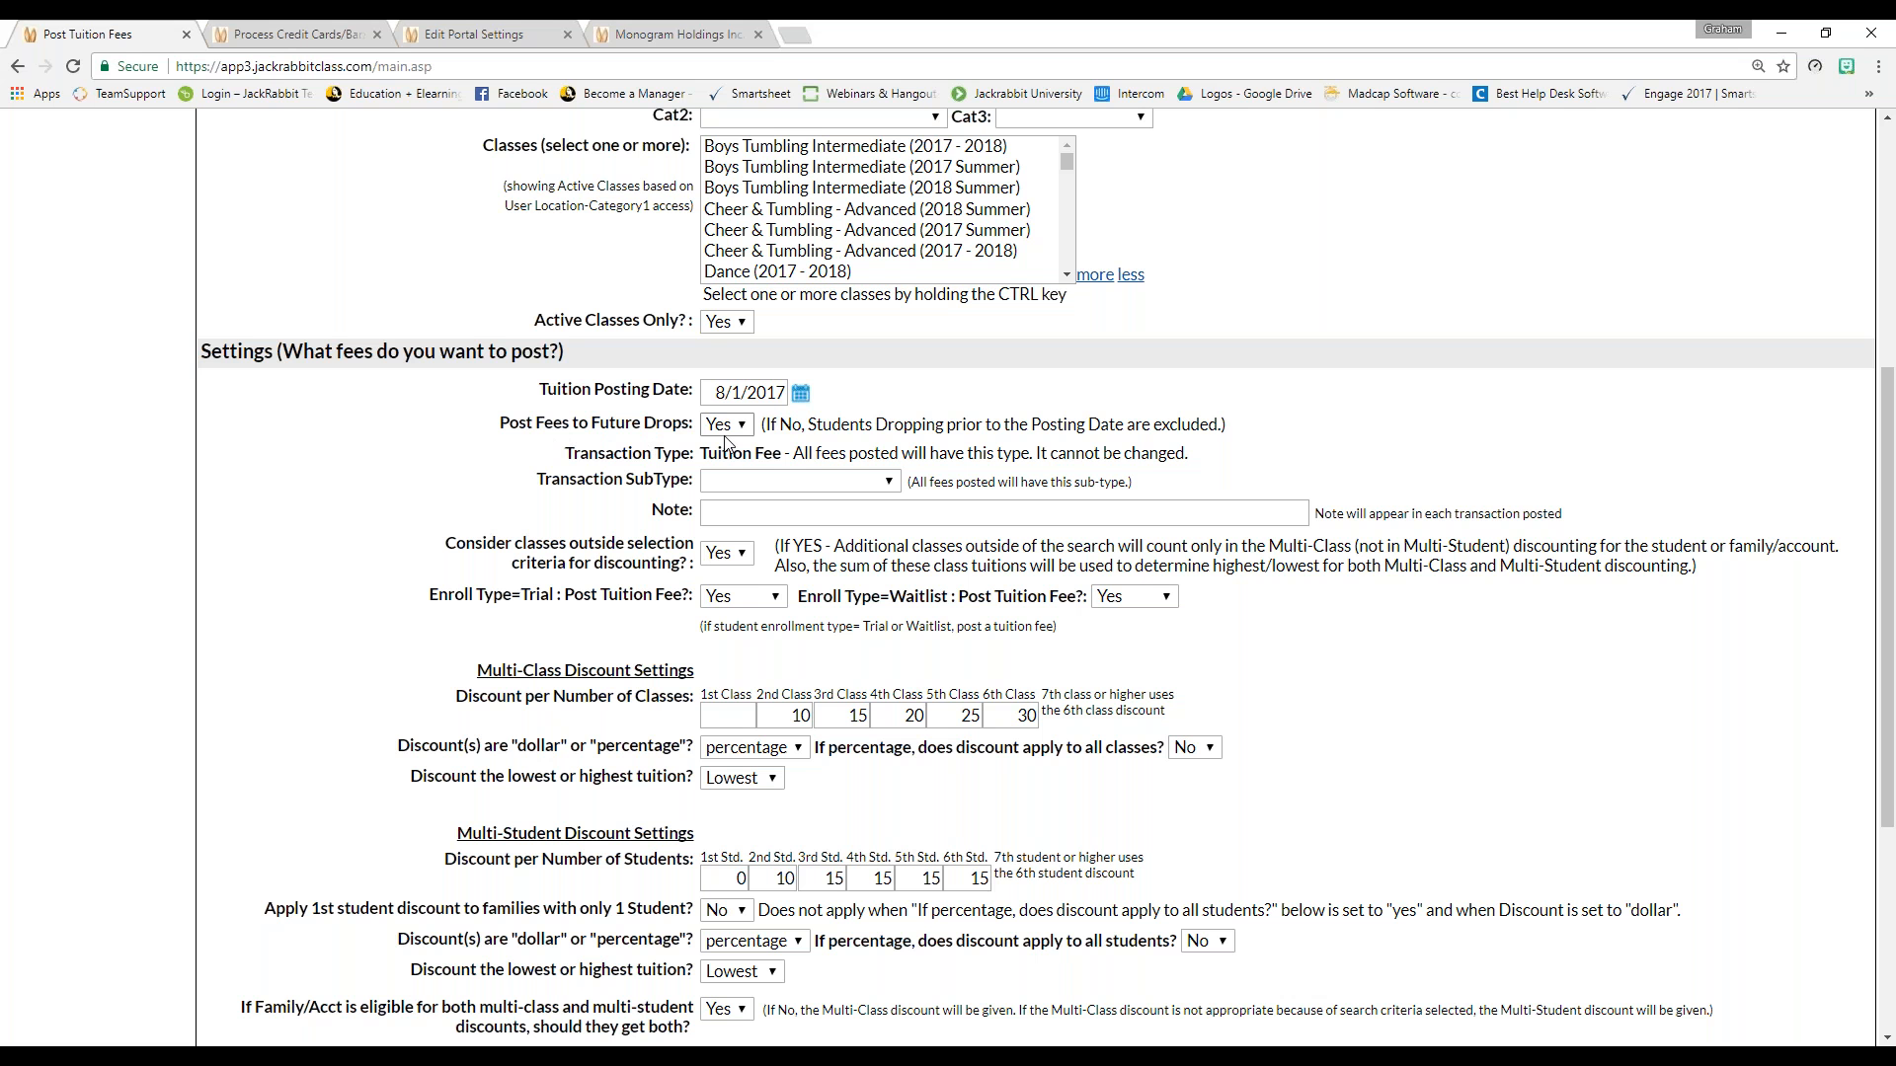
{"action": "scroll", "coordinate": [726, 442], "scroll_direction": "up", "scroll_amount": 1}
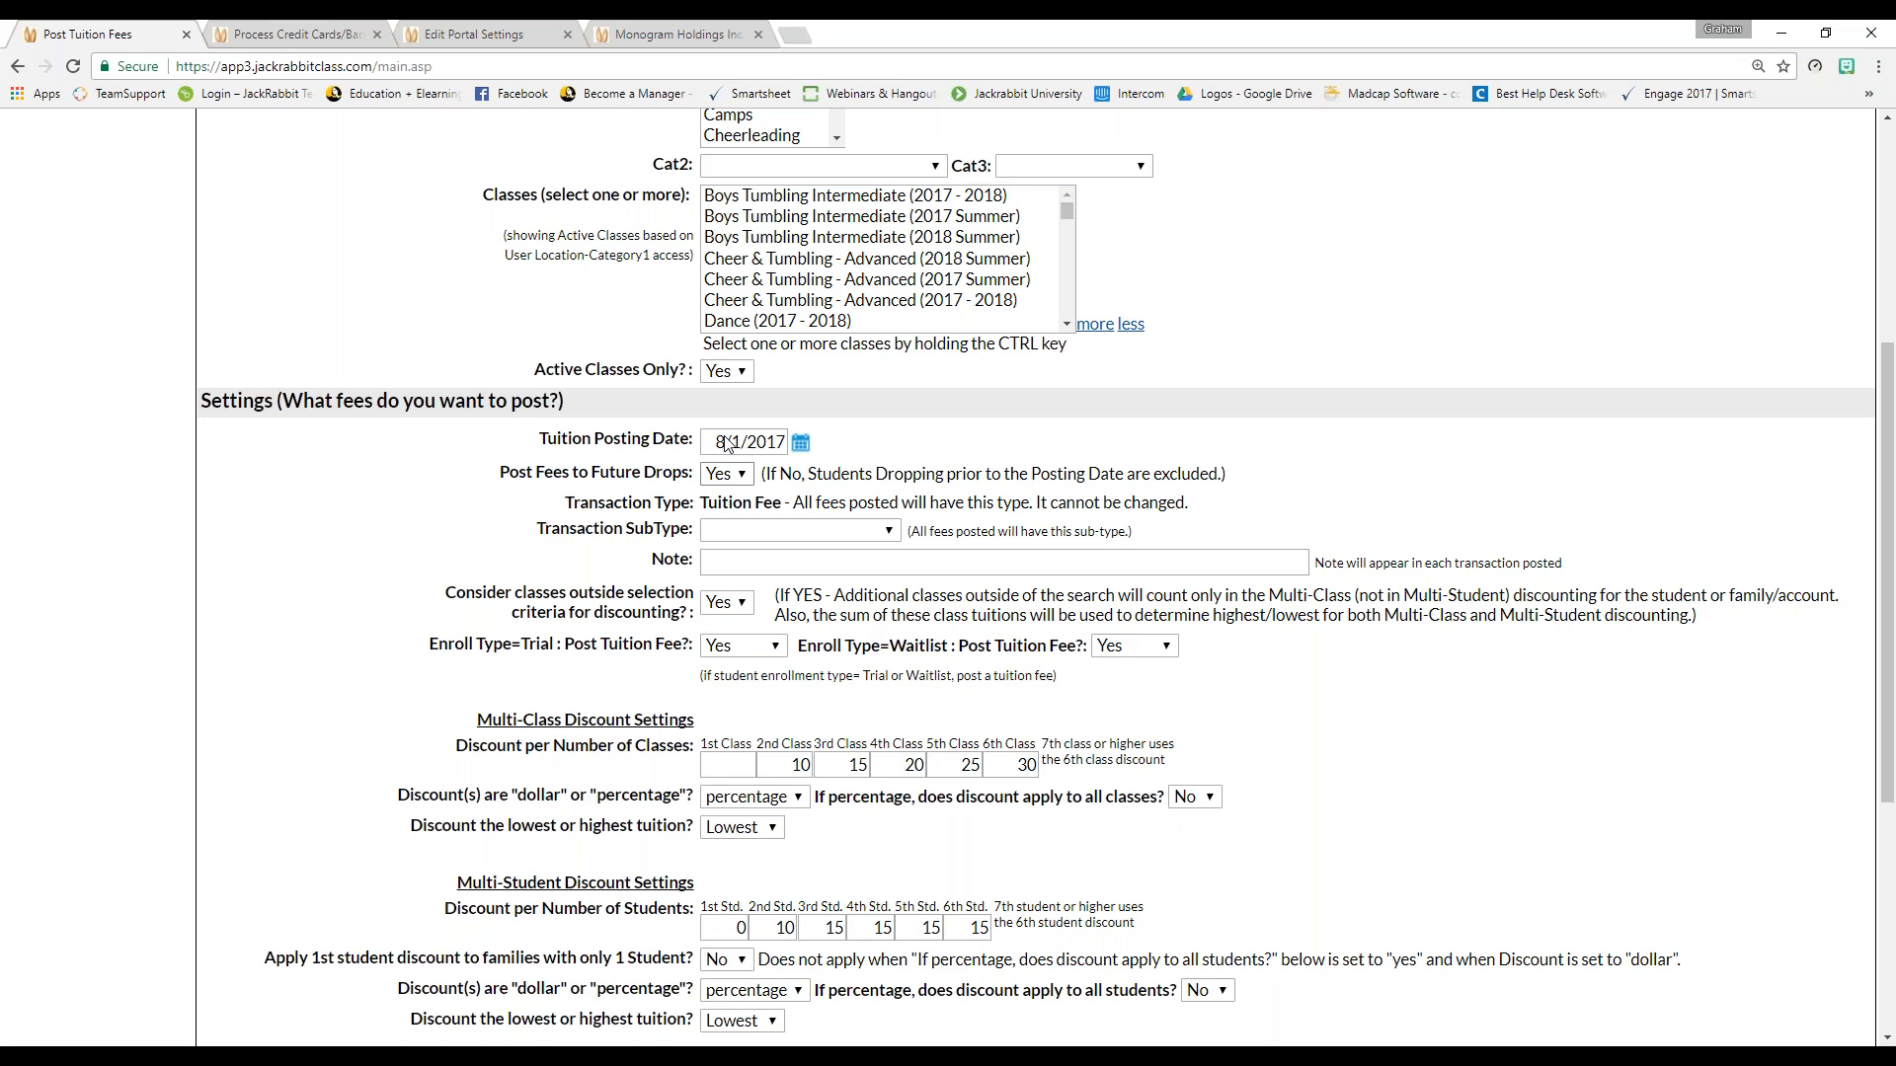
{"action": "scroll", "coordinate": [726, 442], "scroll_direction": "up", "scroll_amount": 1}
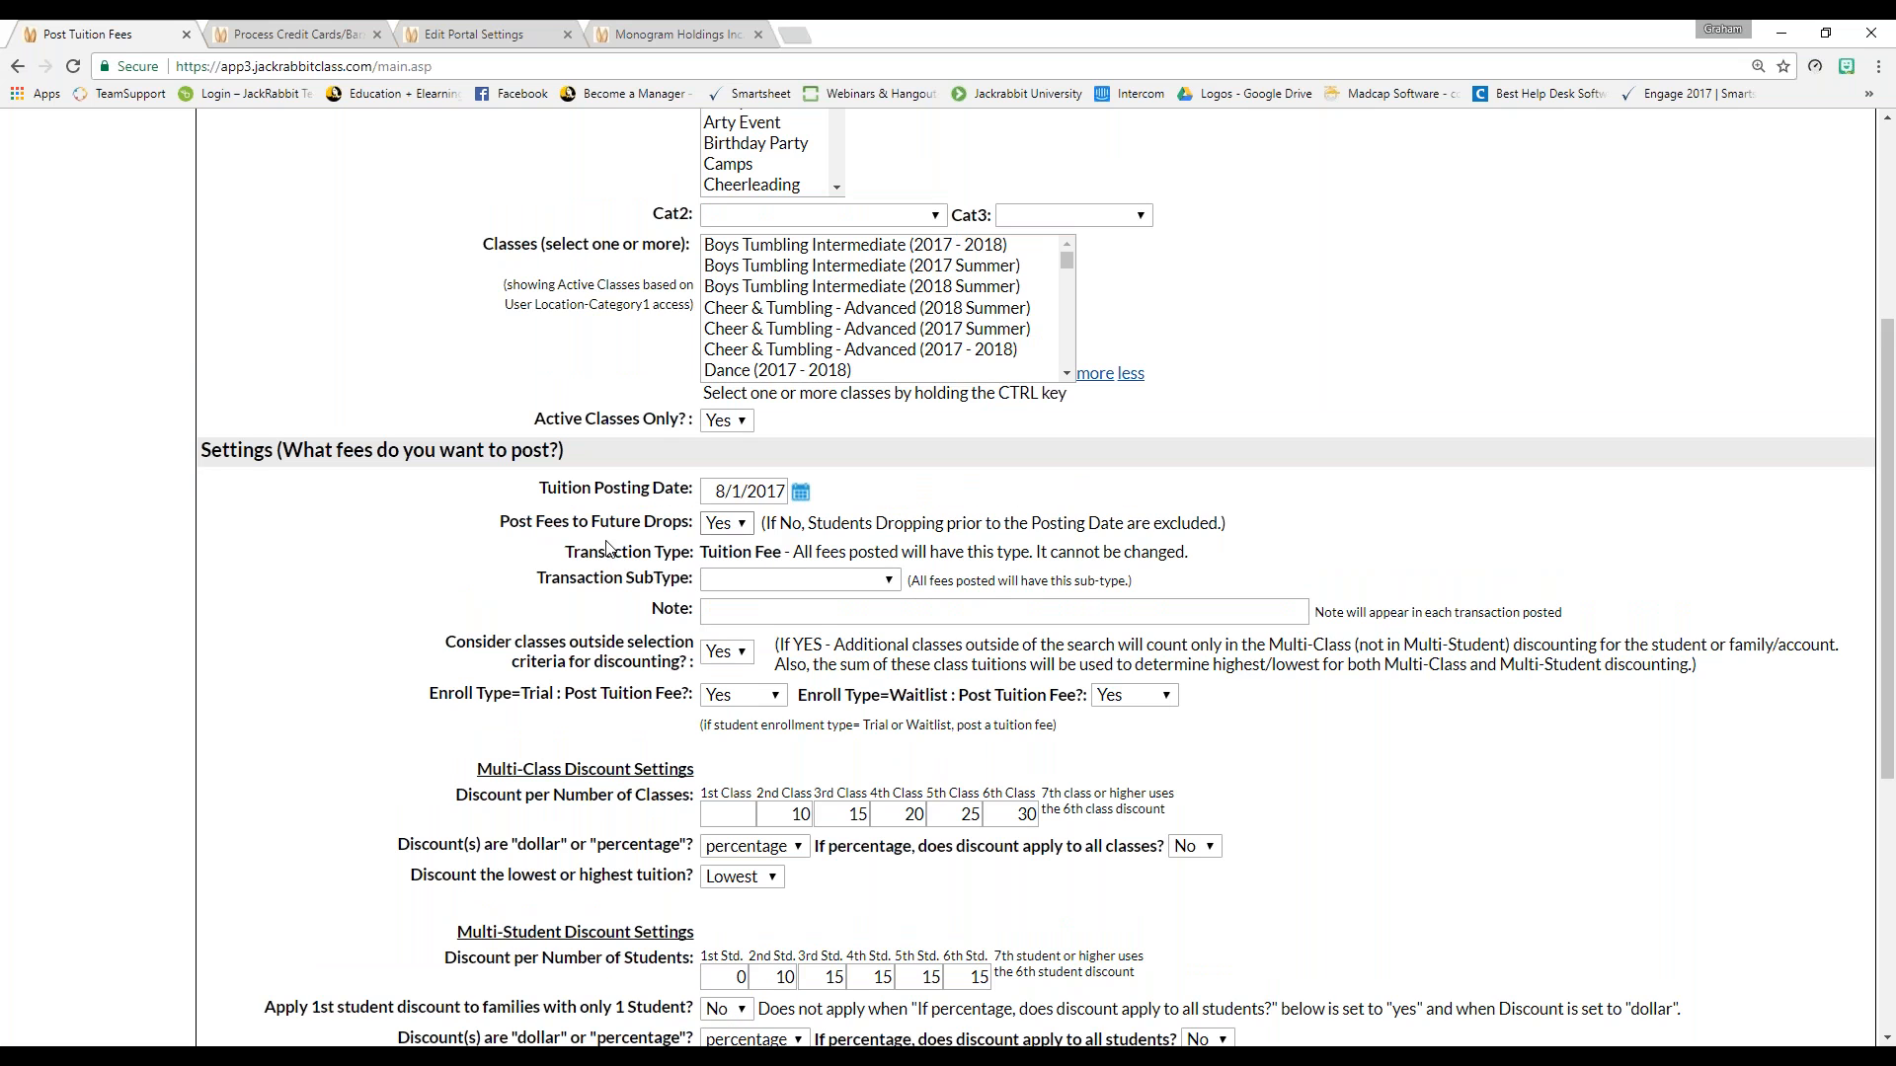
{"action": "scroll", "coordinate": [431, 569], "scroll_direction": "down", "scroll_amount": 1}
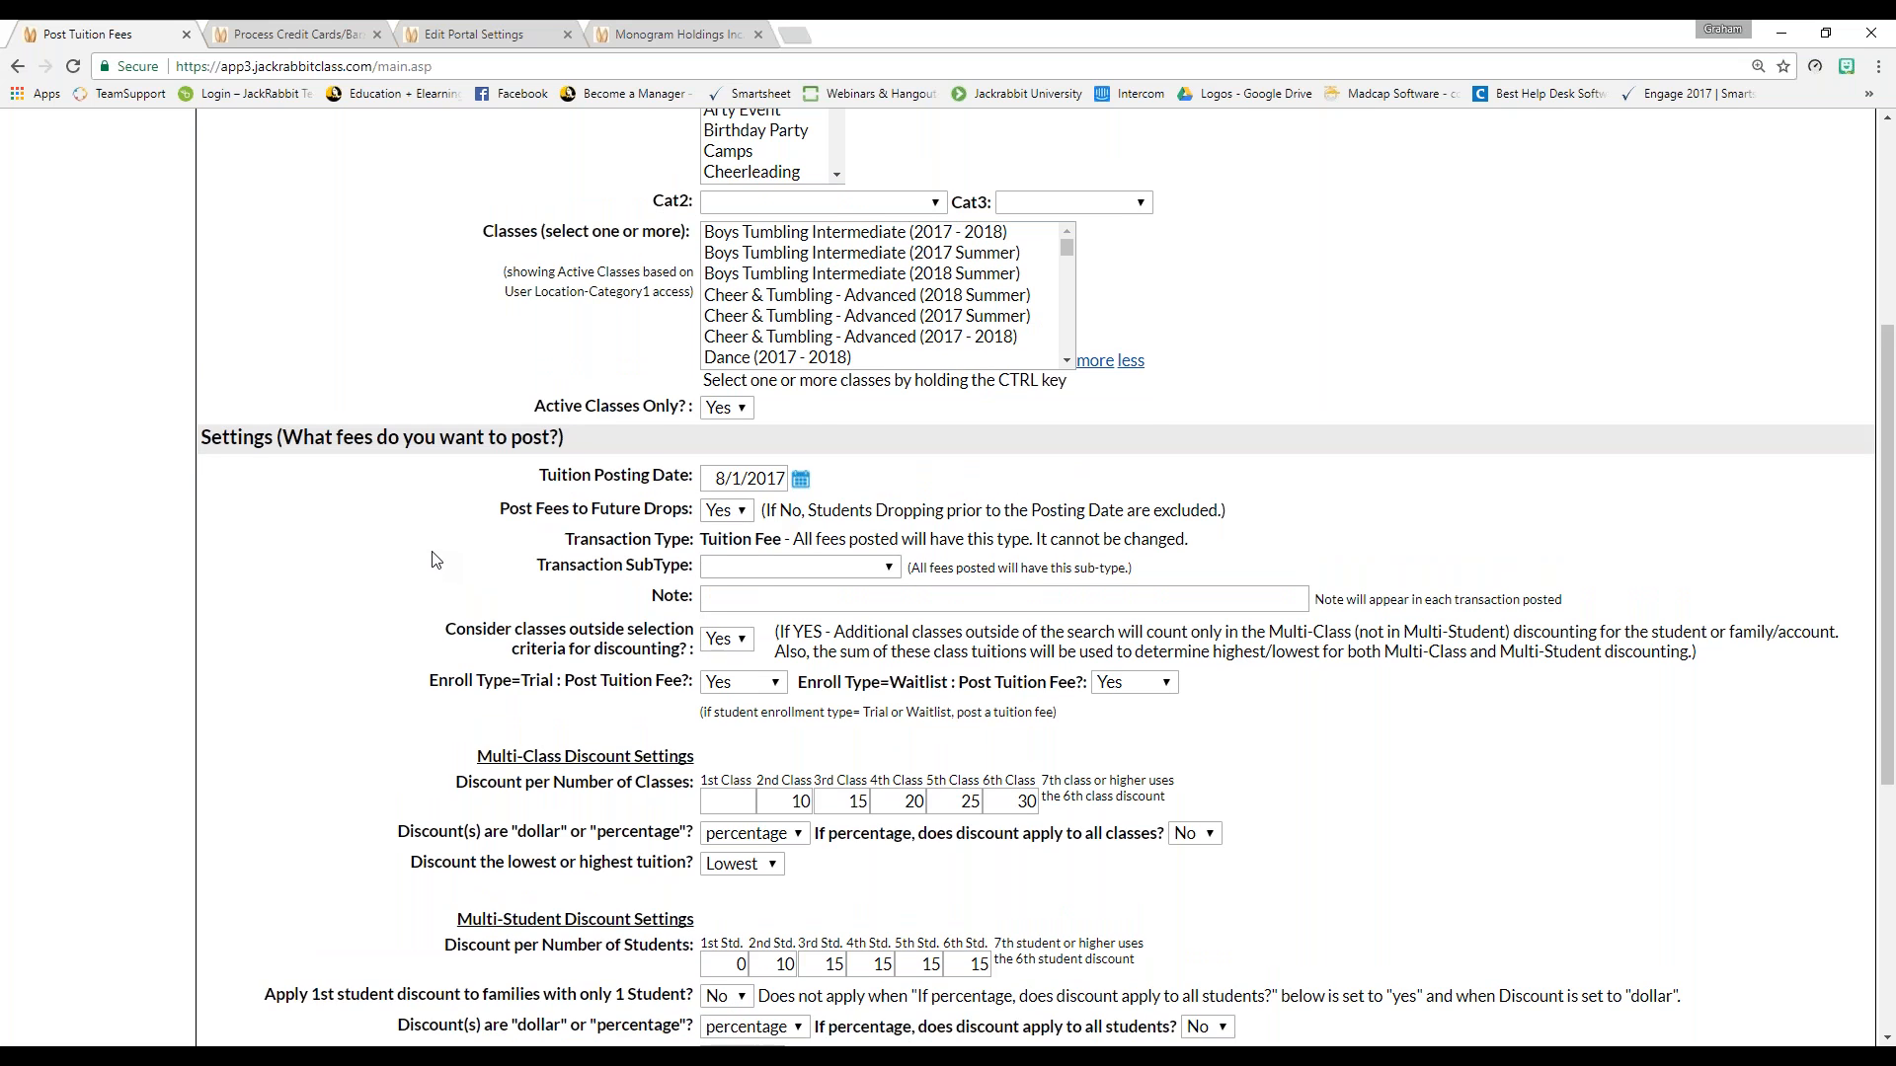
{"action": "scroll", "coordinate": [431, 560], "scroll_direction": "down", "scroll_amount": 2}
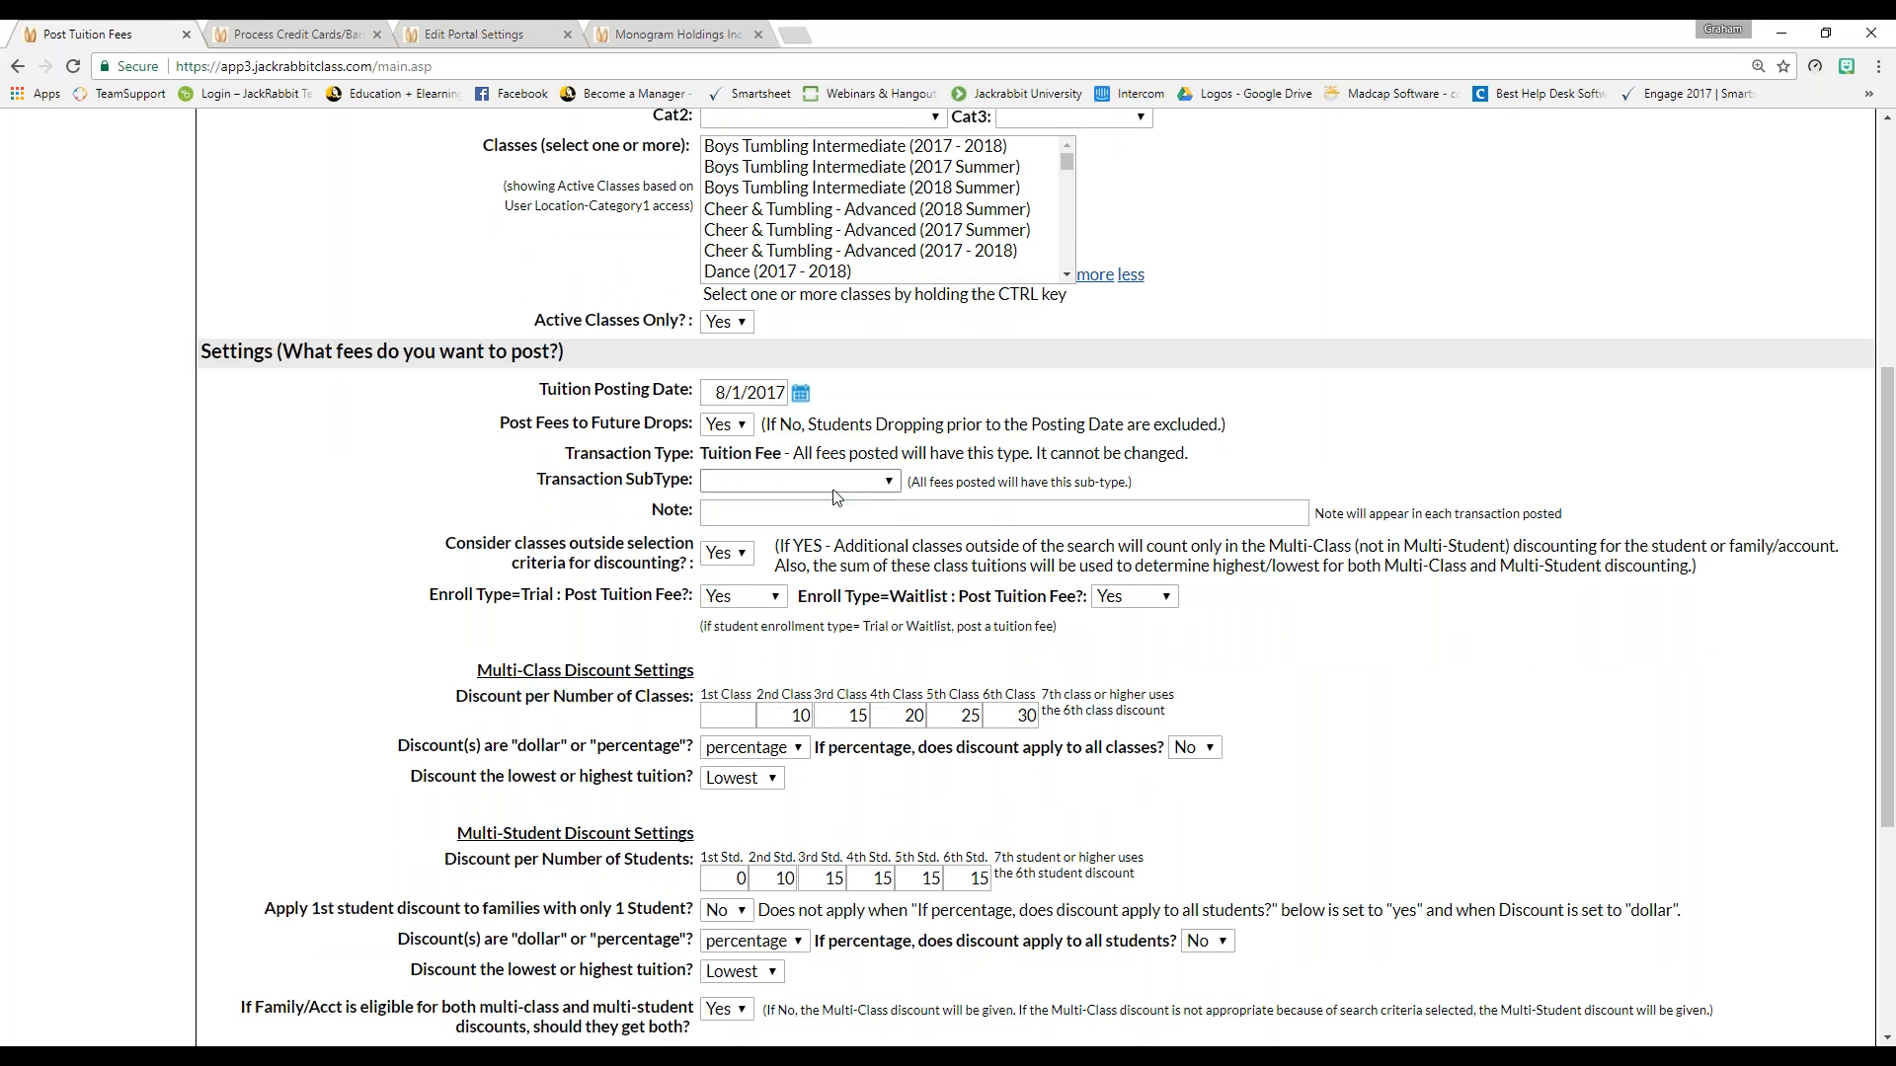
{"action": "left_click", "coordinate": [888, 482]}
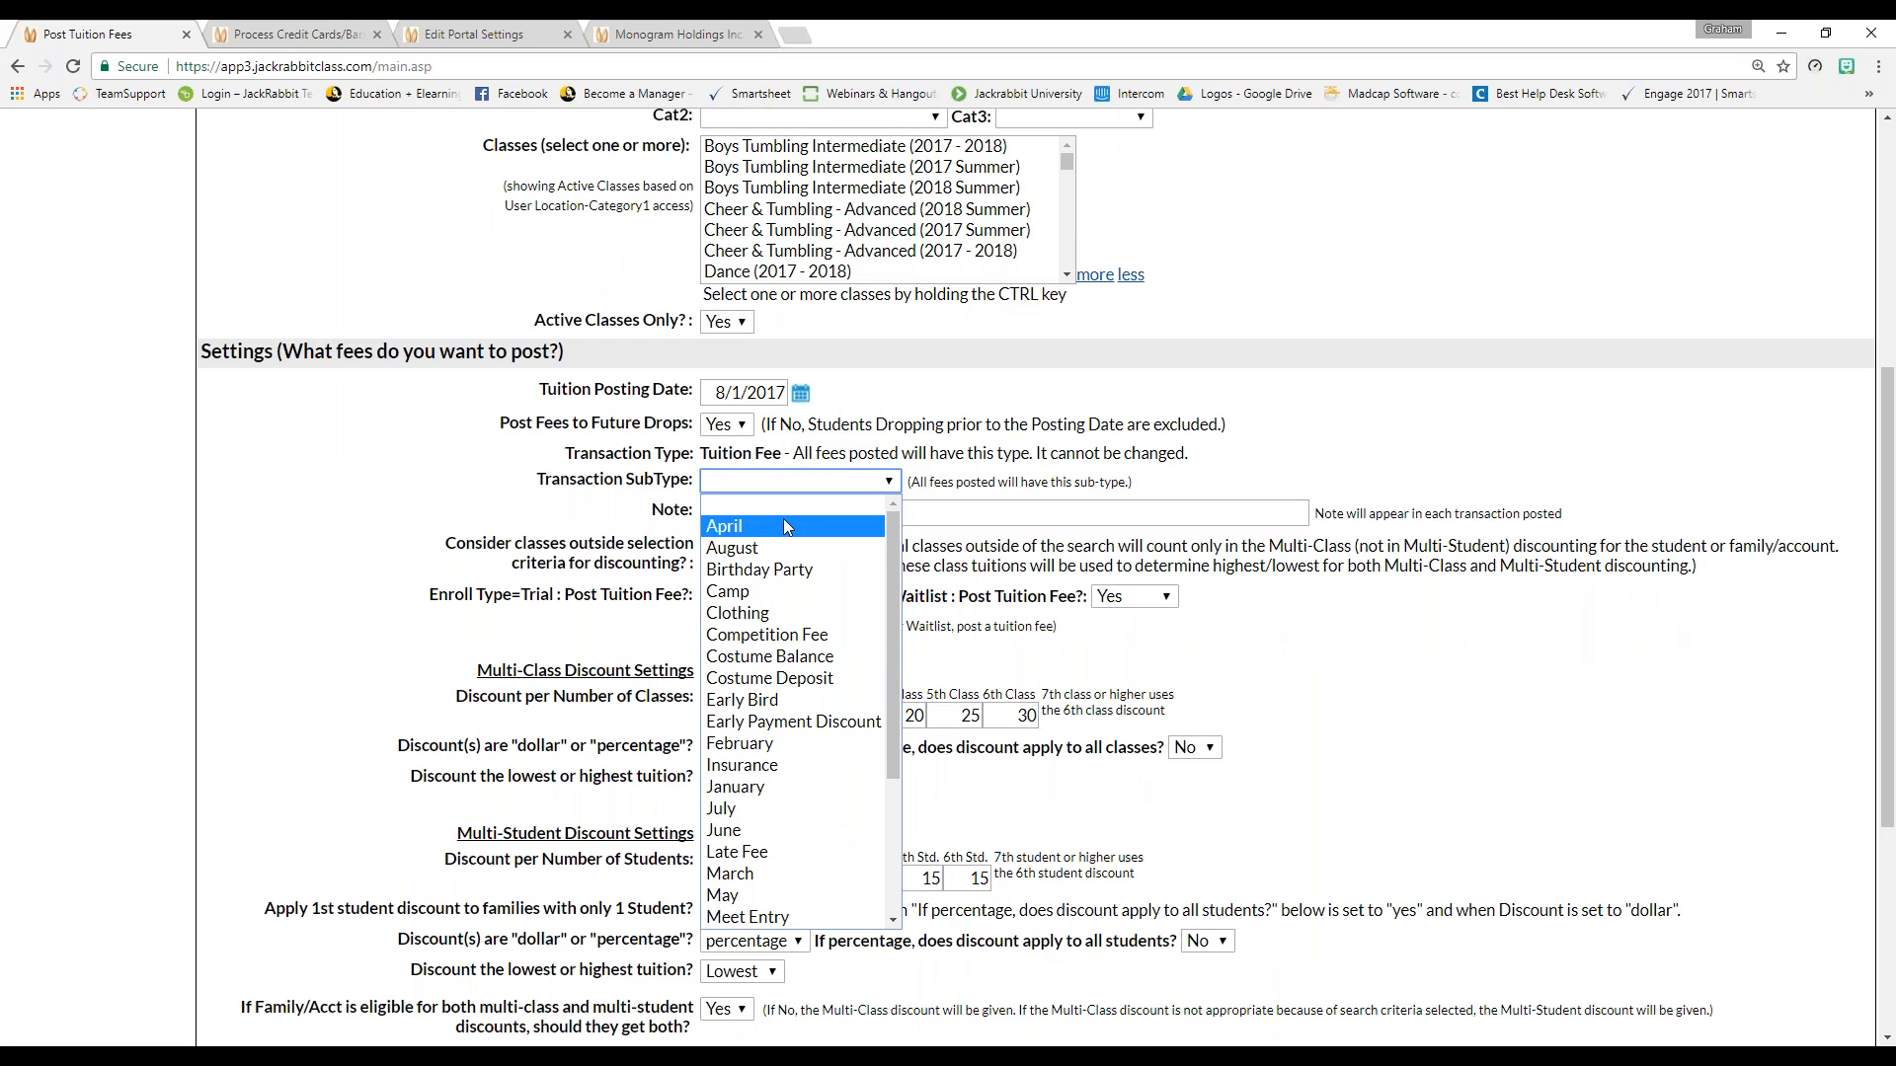
{"action": "left_click", "coordinate": [751, 551]}
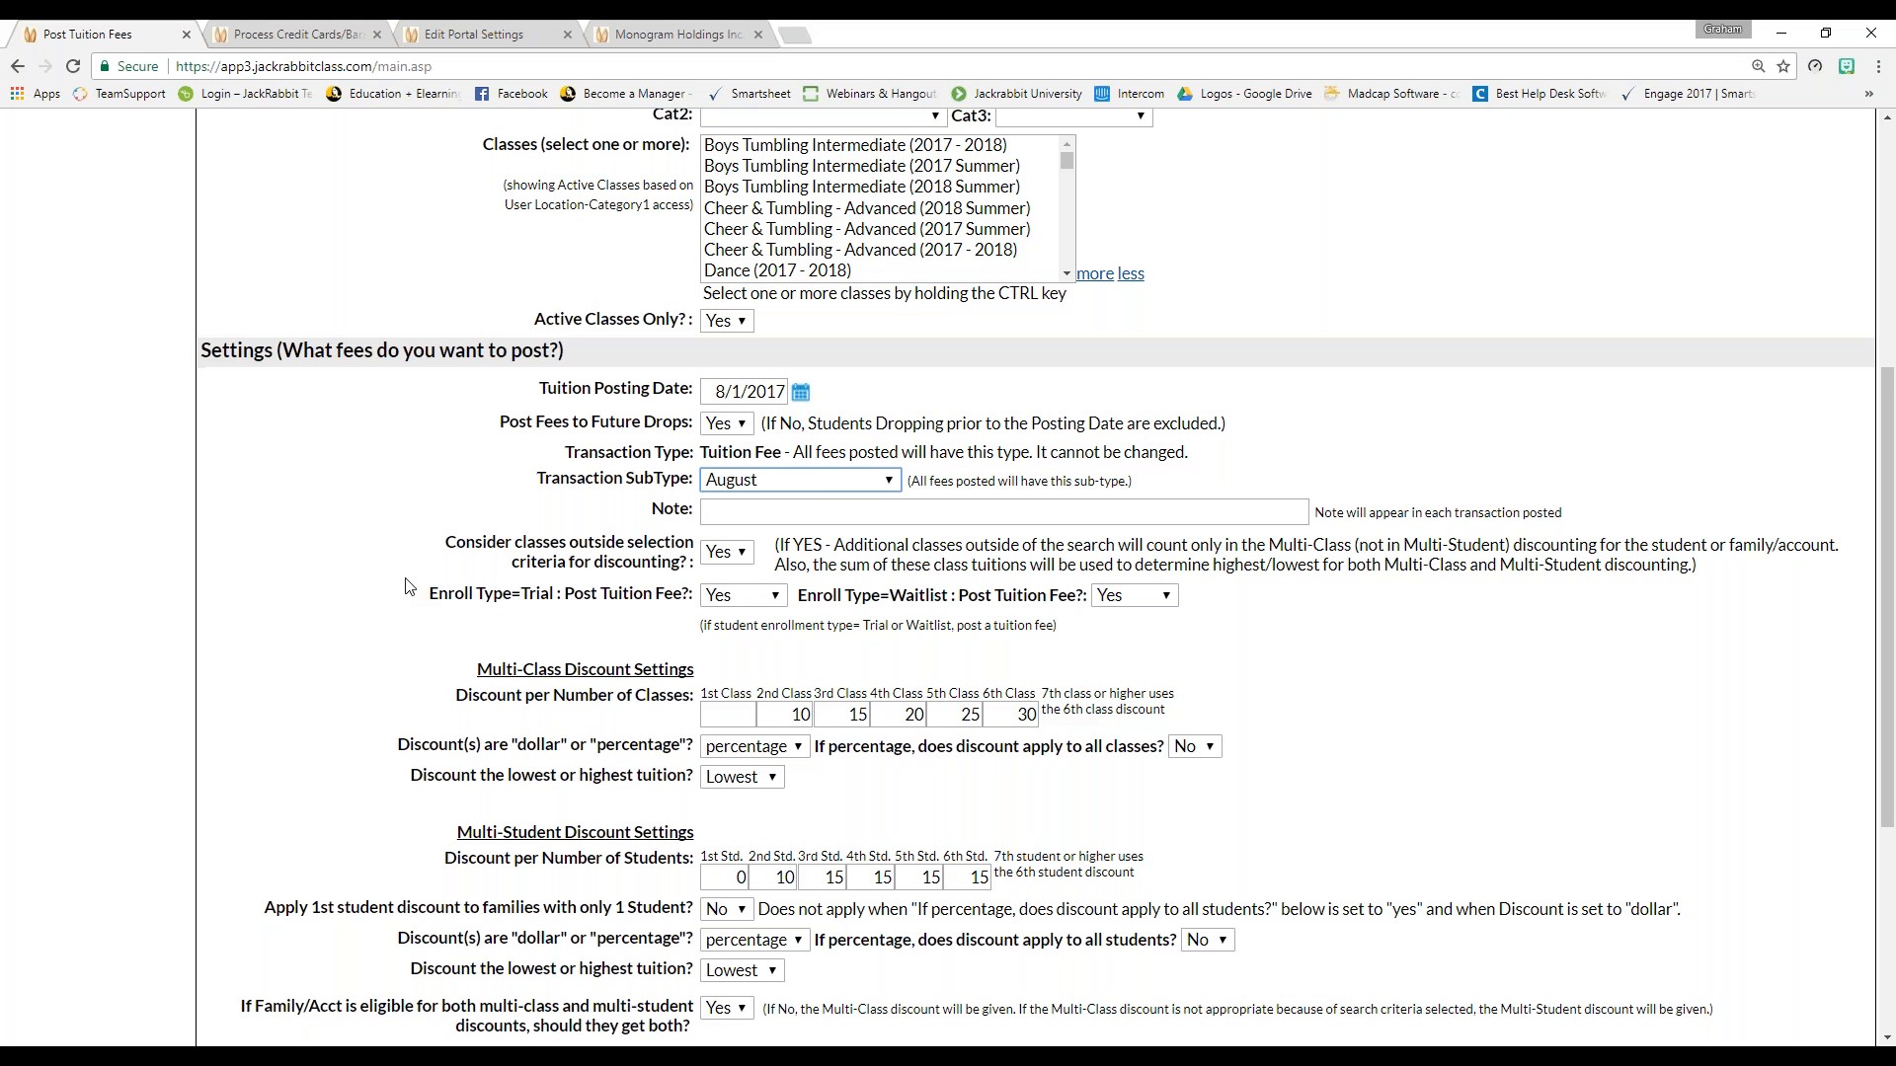
{"action": "scroll", "coordinate": [405, 587], "scroll_direction": "down", "scroll_amount": 1}
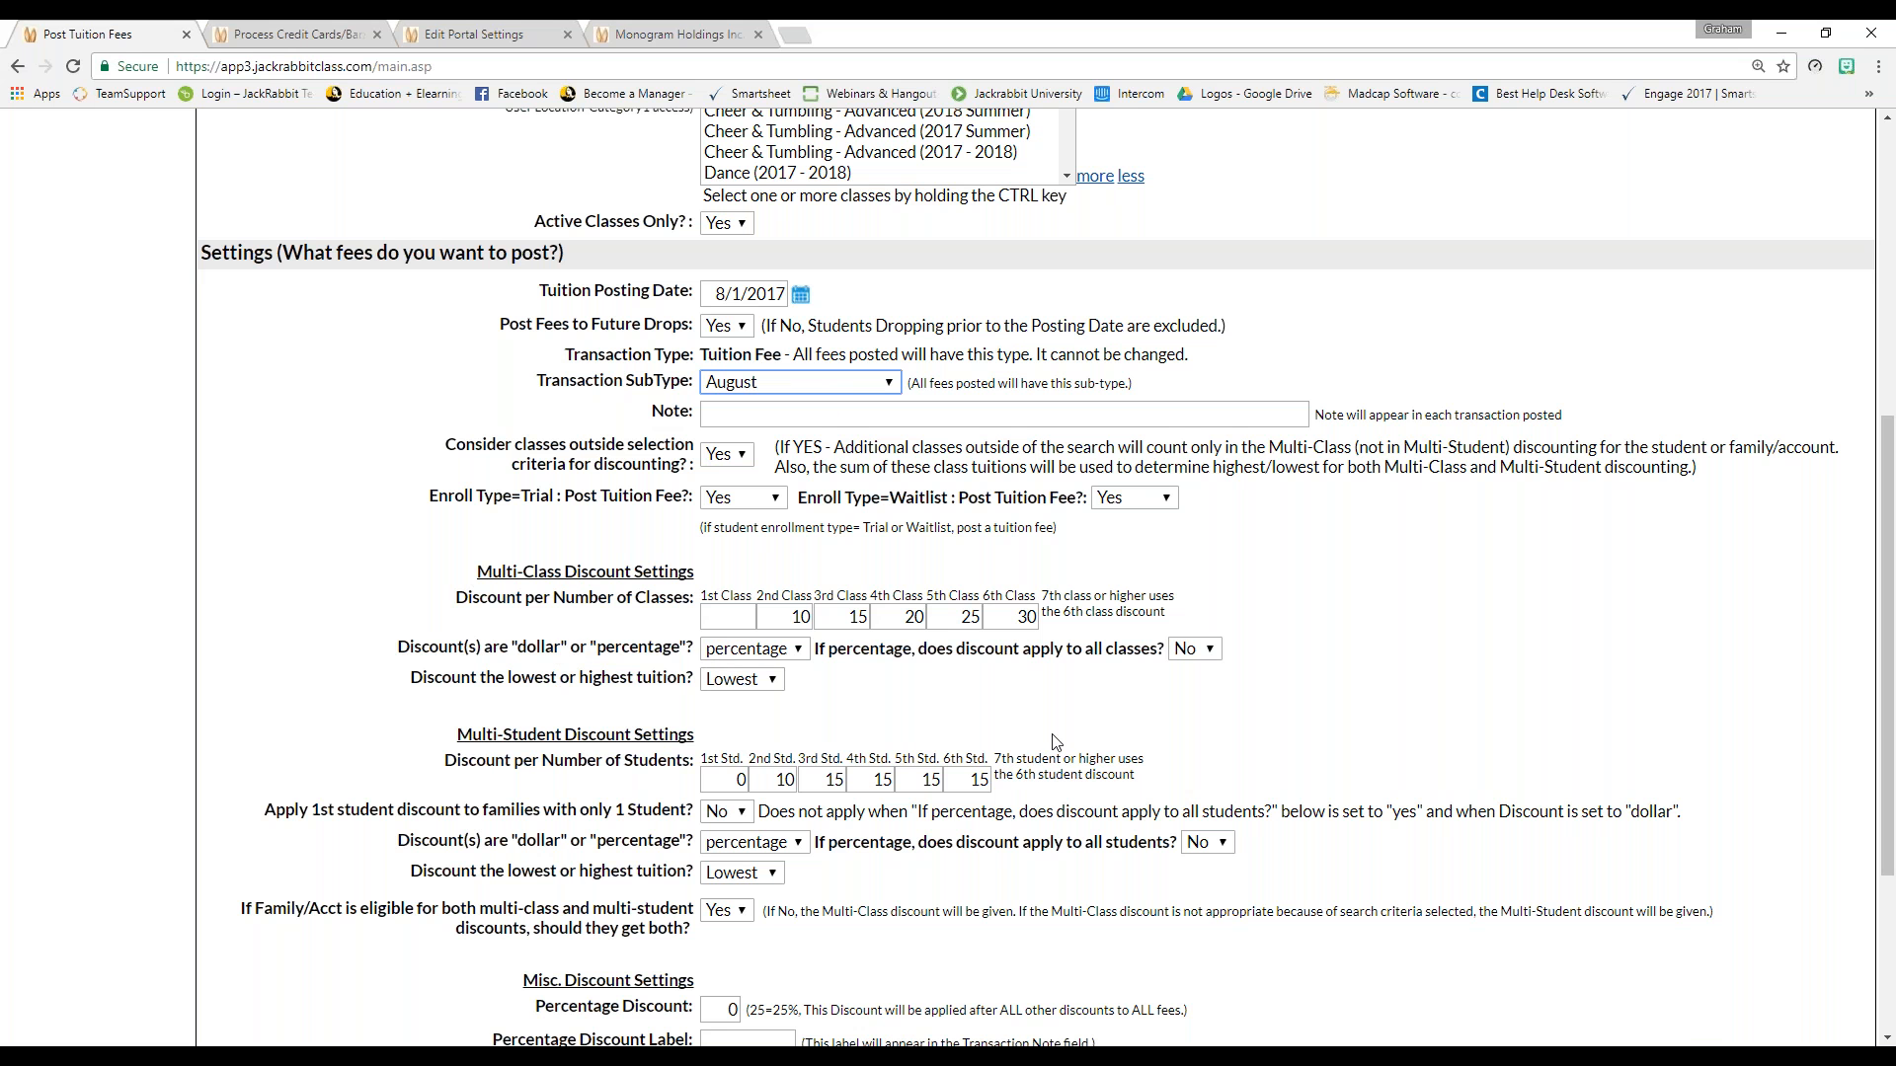
{"action": "scroll", "coordinate": [1078, 727], "scroll_direction": "down", "scroll_amount": 1}
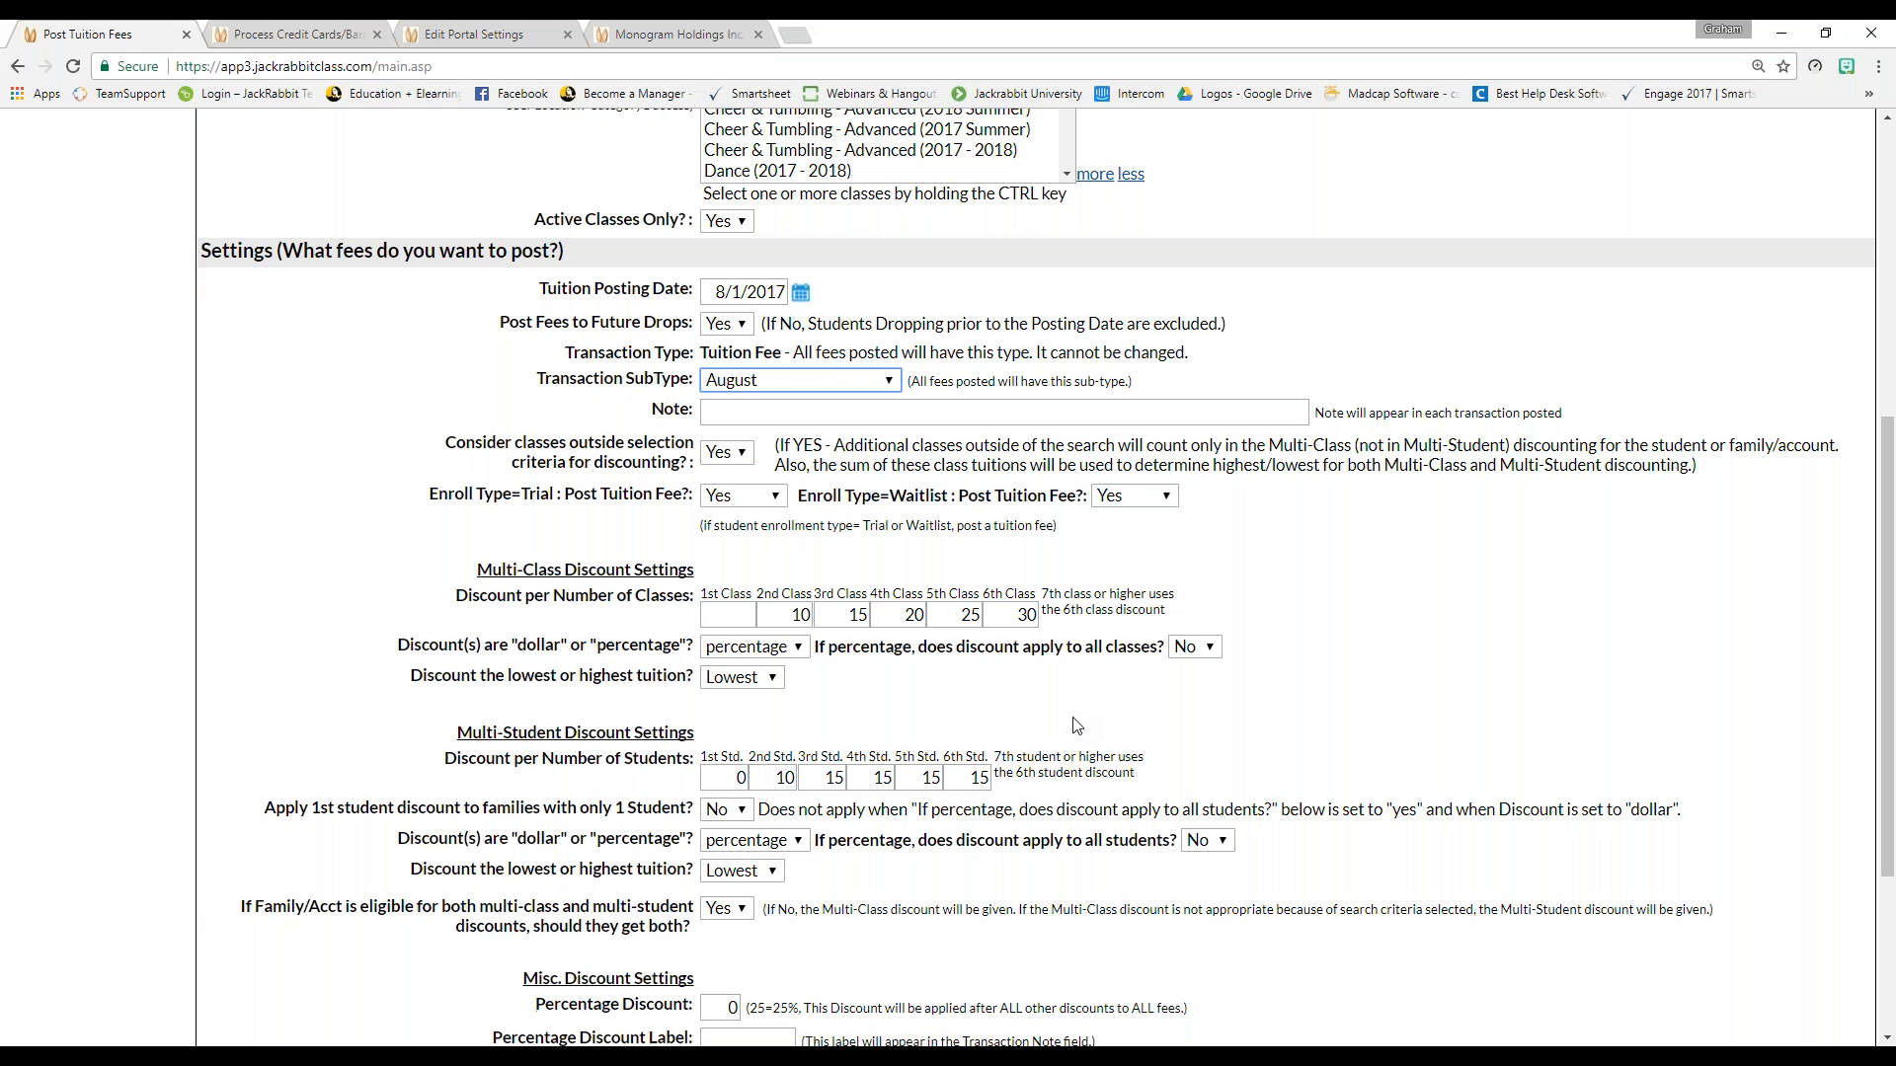
{"action": "scroll", "coordinate": [1077, 727], "scroll_direction": "down", "scroll_amount": 3}
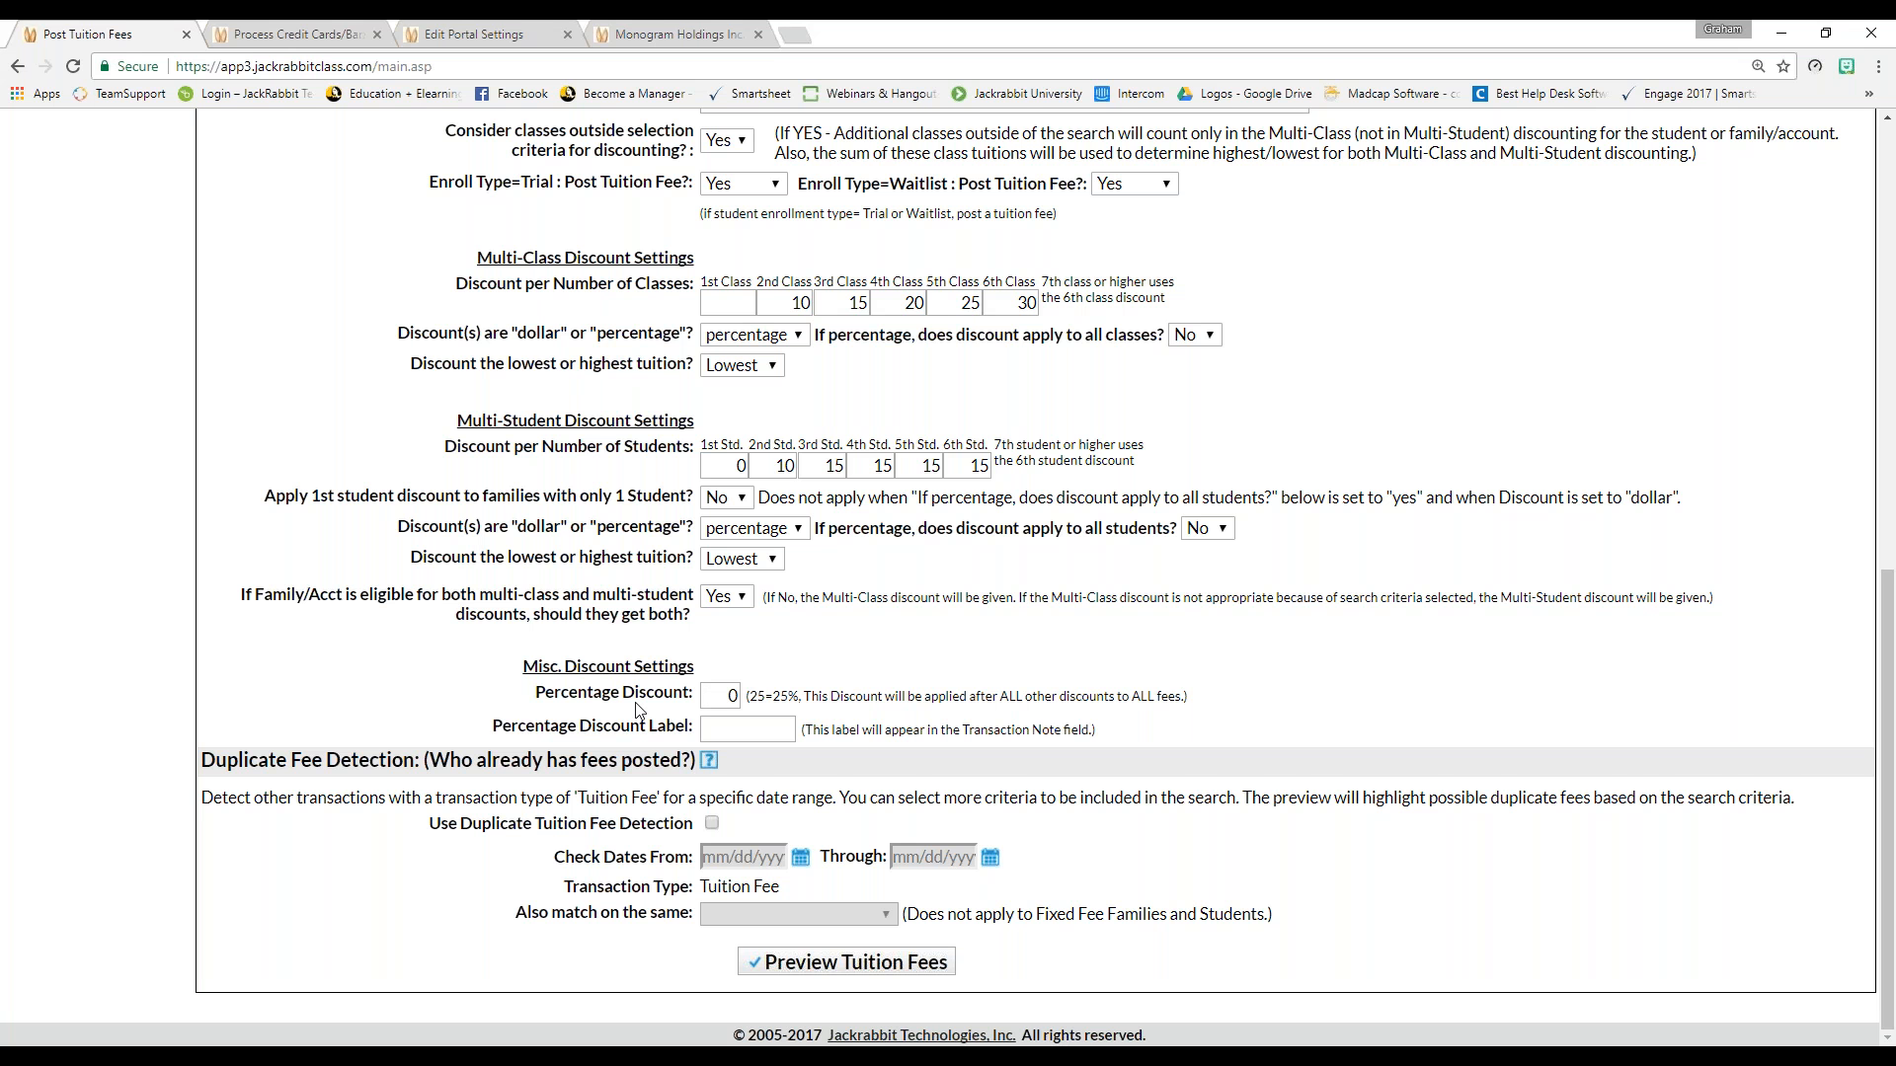
{"action": "scroll", "coordinate": [415, 851], "scroll_direction": "up", "scroll_amount": 1}
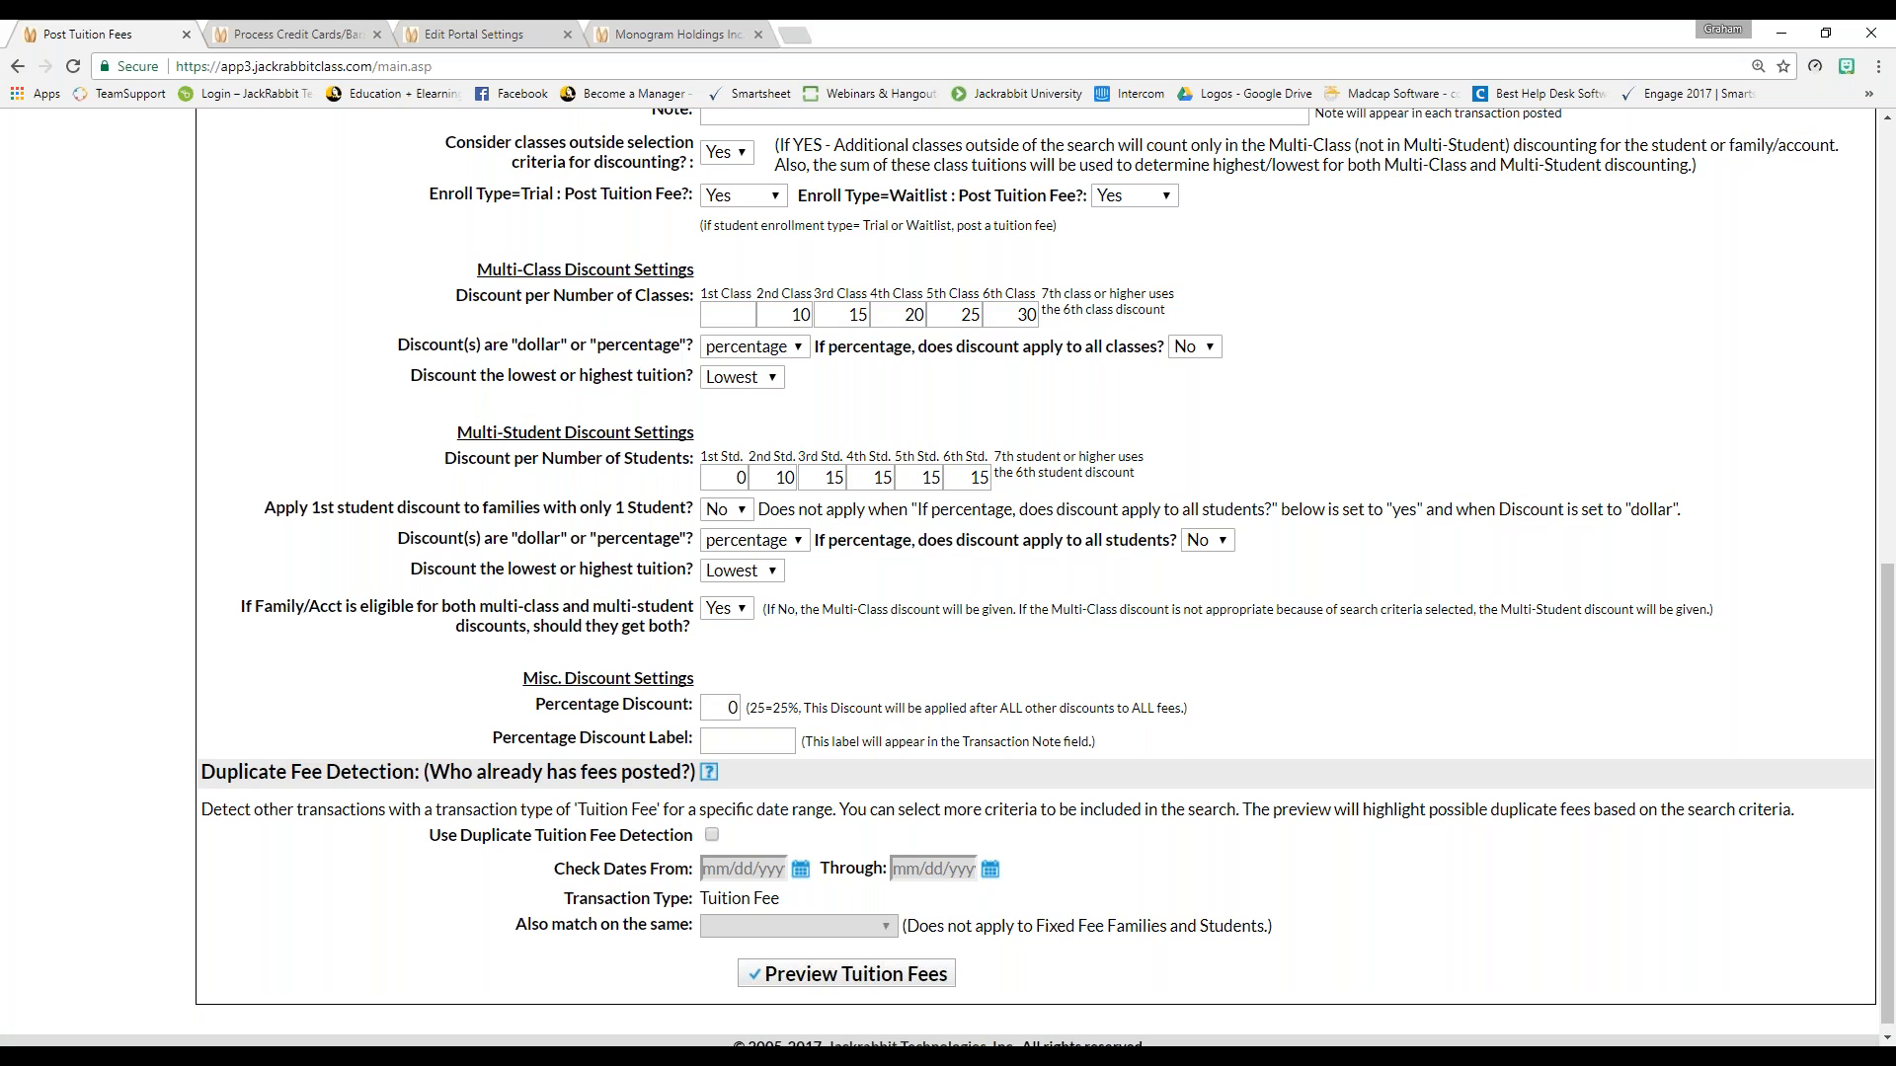
Turn on duplicate tuition fee detection with a start date of 7/1/2017
{"action": "scroll", "coordinate": [388, 879], "scroll_direction": "down", "scroll_amount": 1}
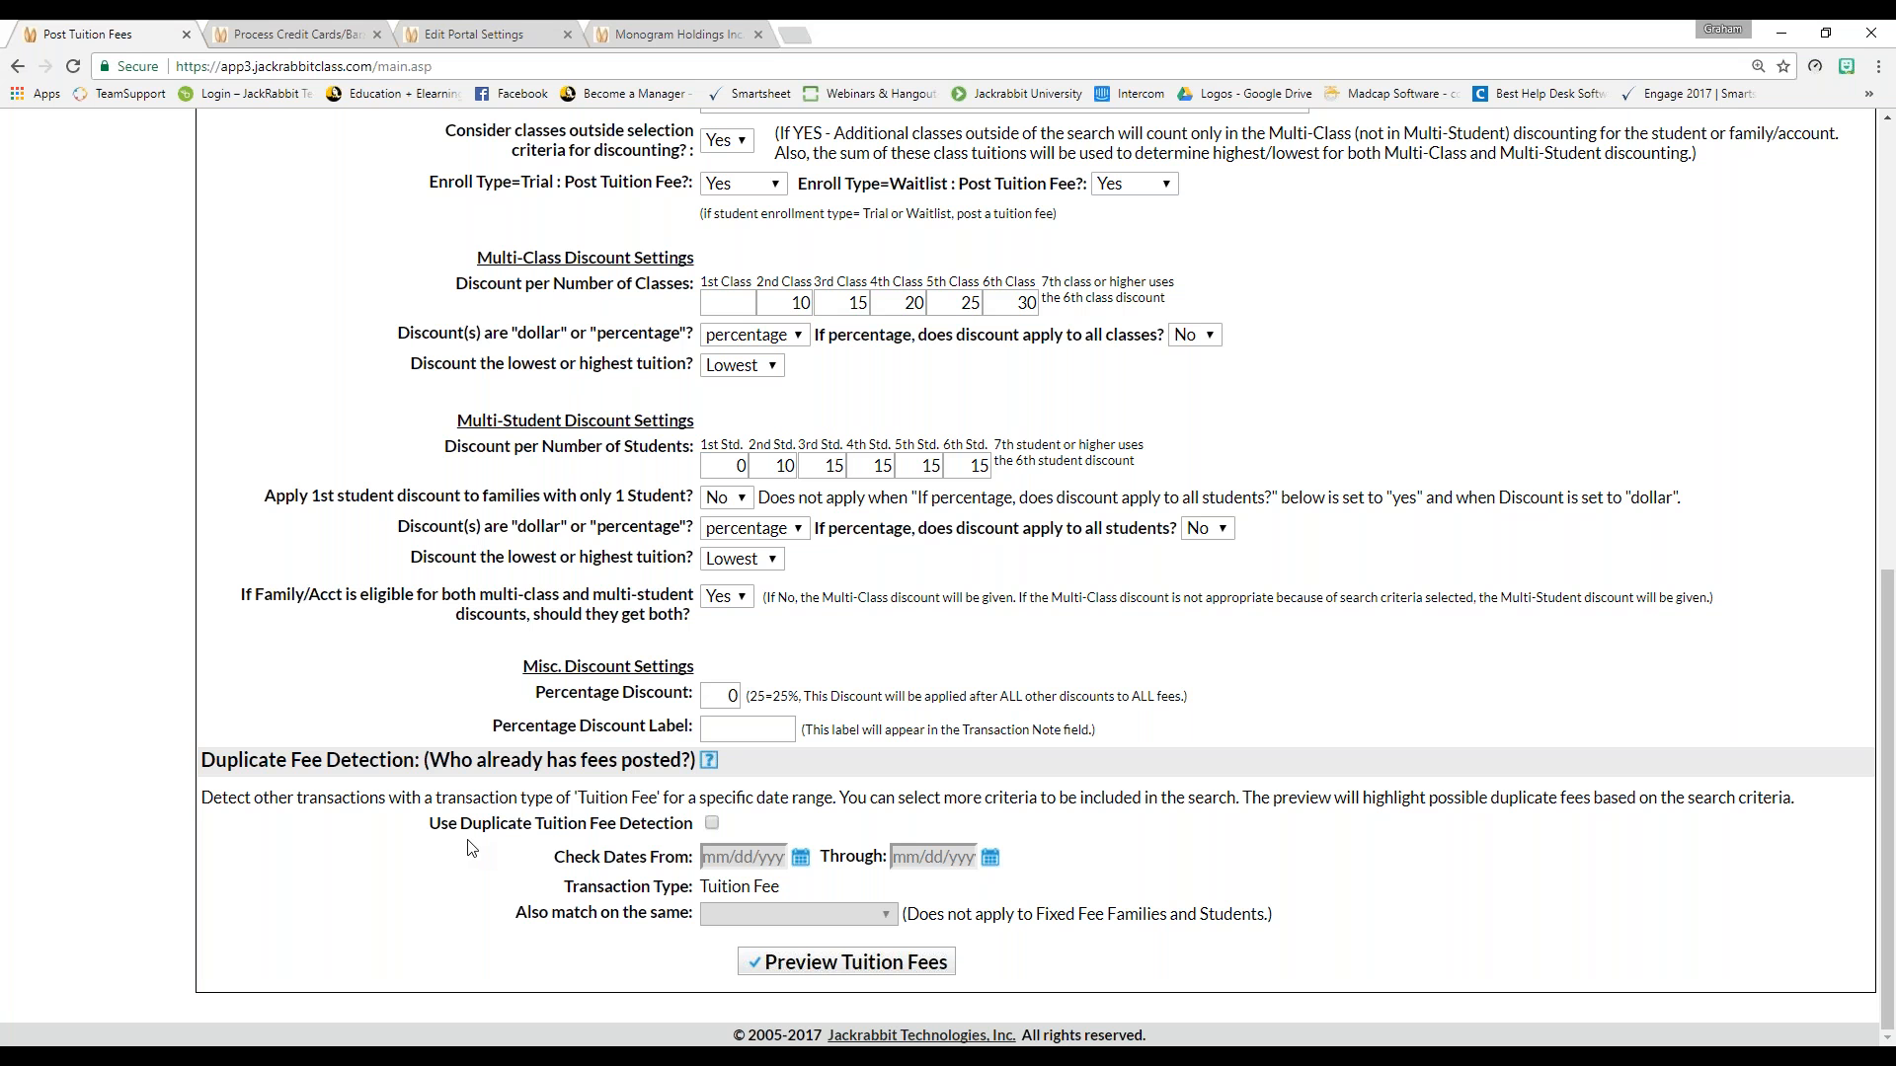
{"action": "left_click", "coordinate": [711, 824]}
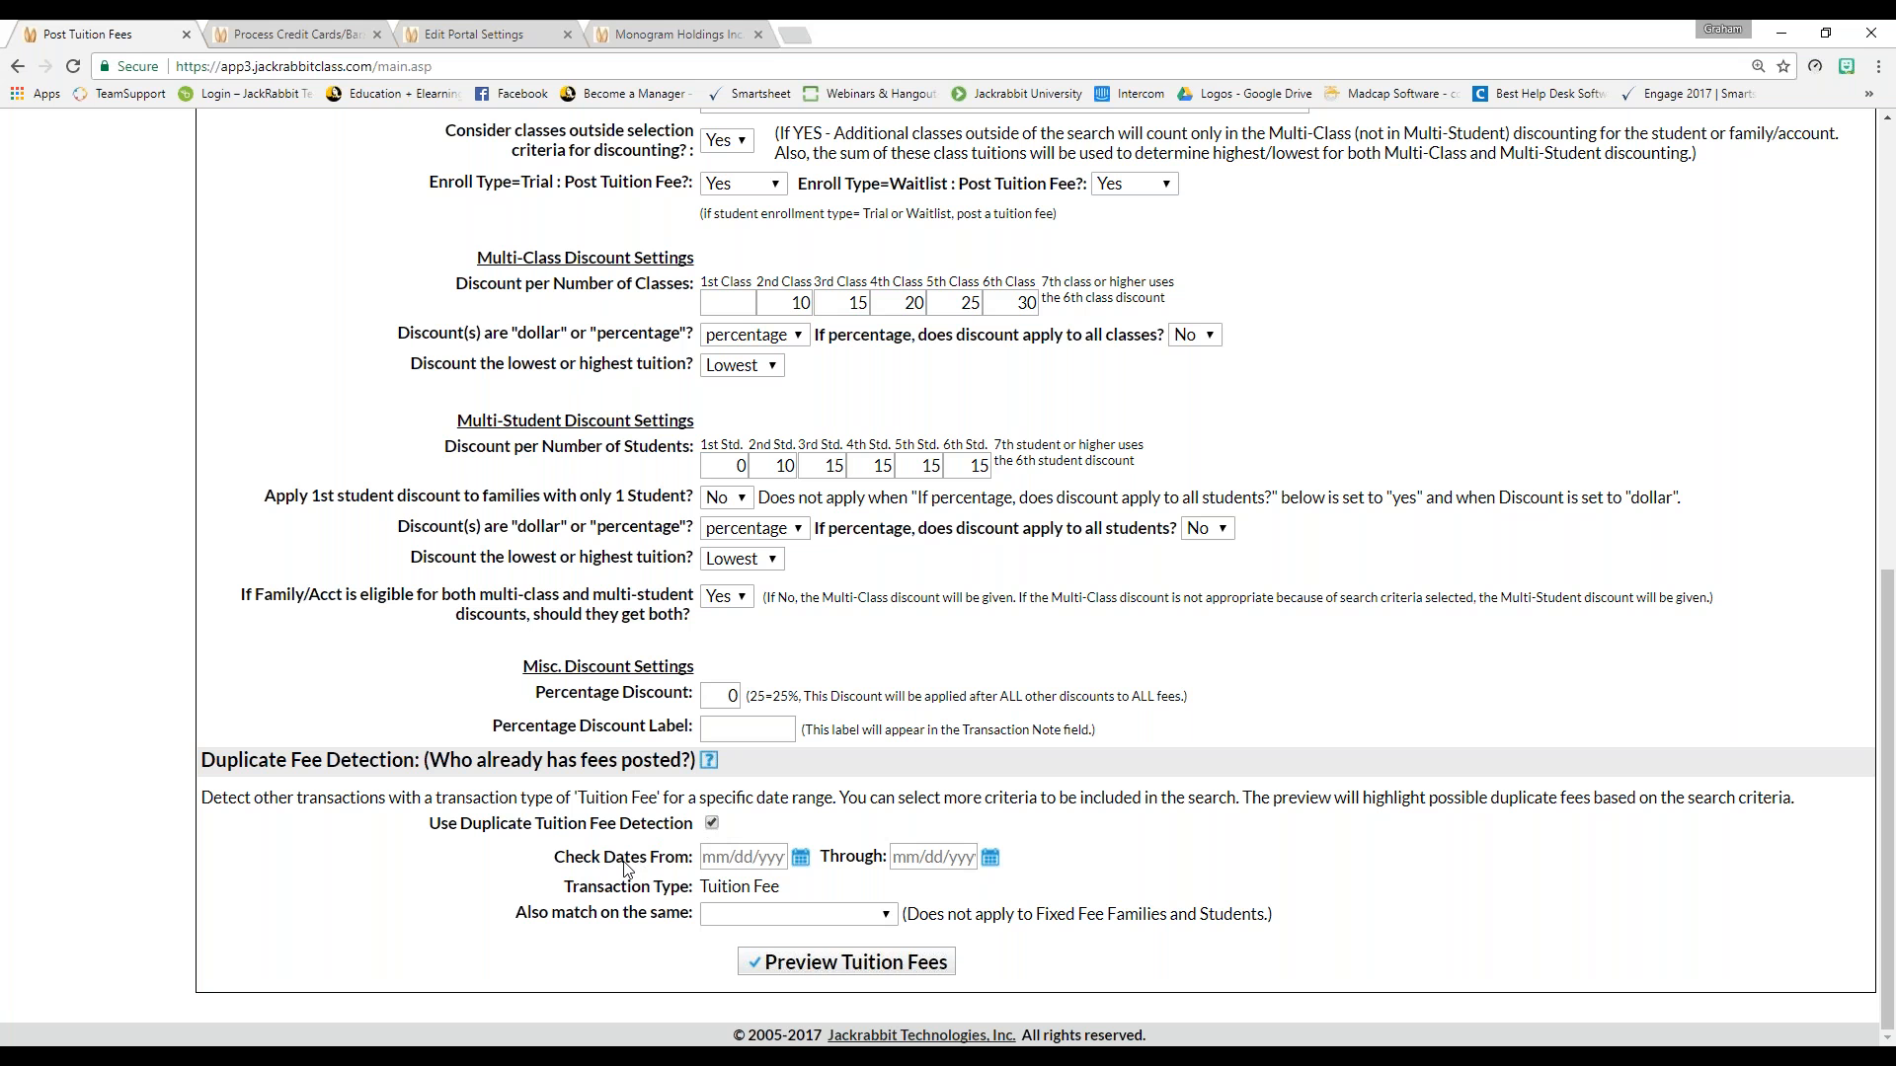
{"action": "left_click", "coordinate": [801, 860]}
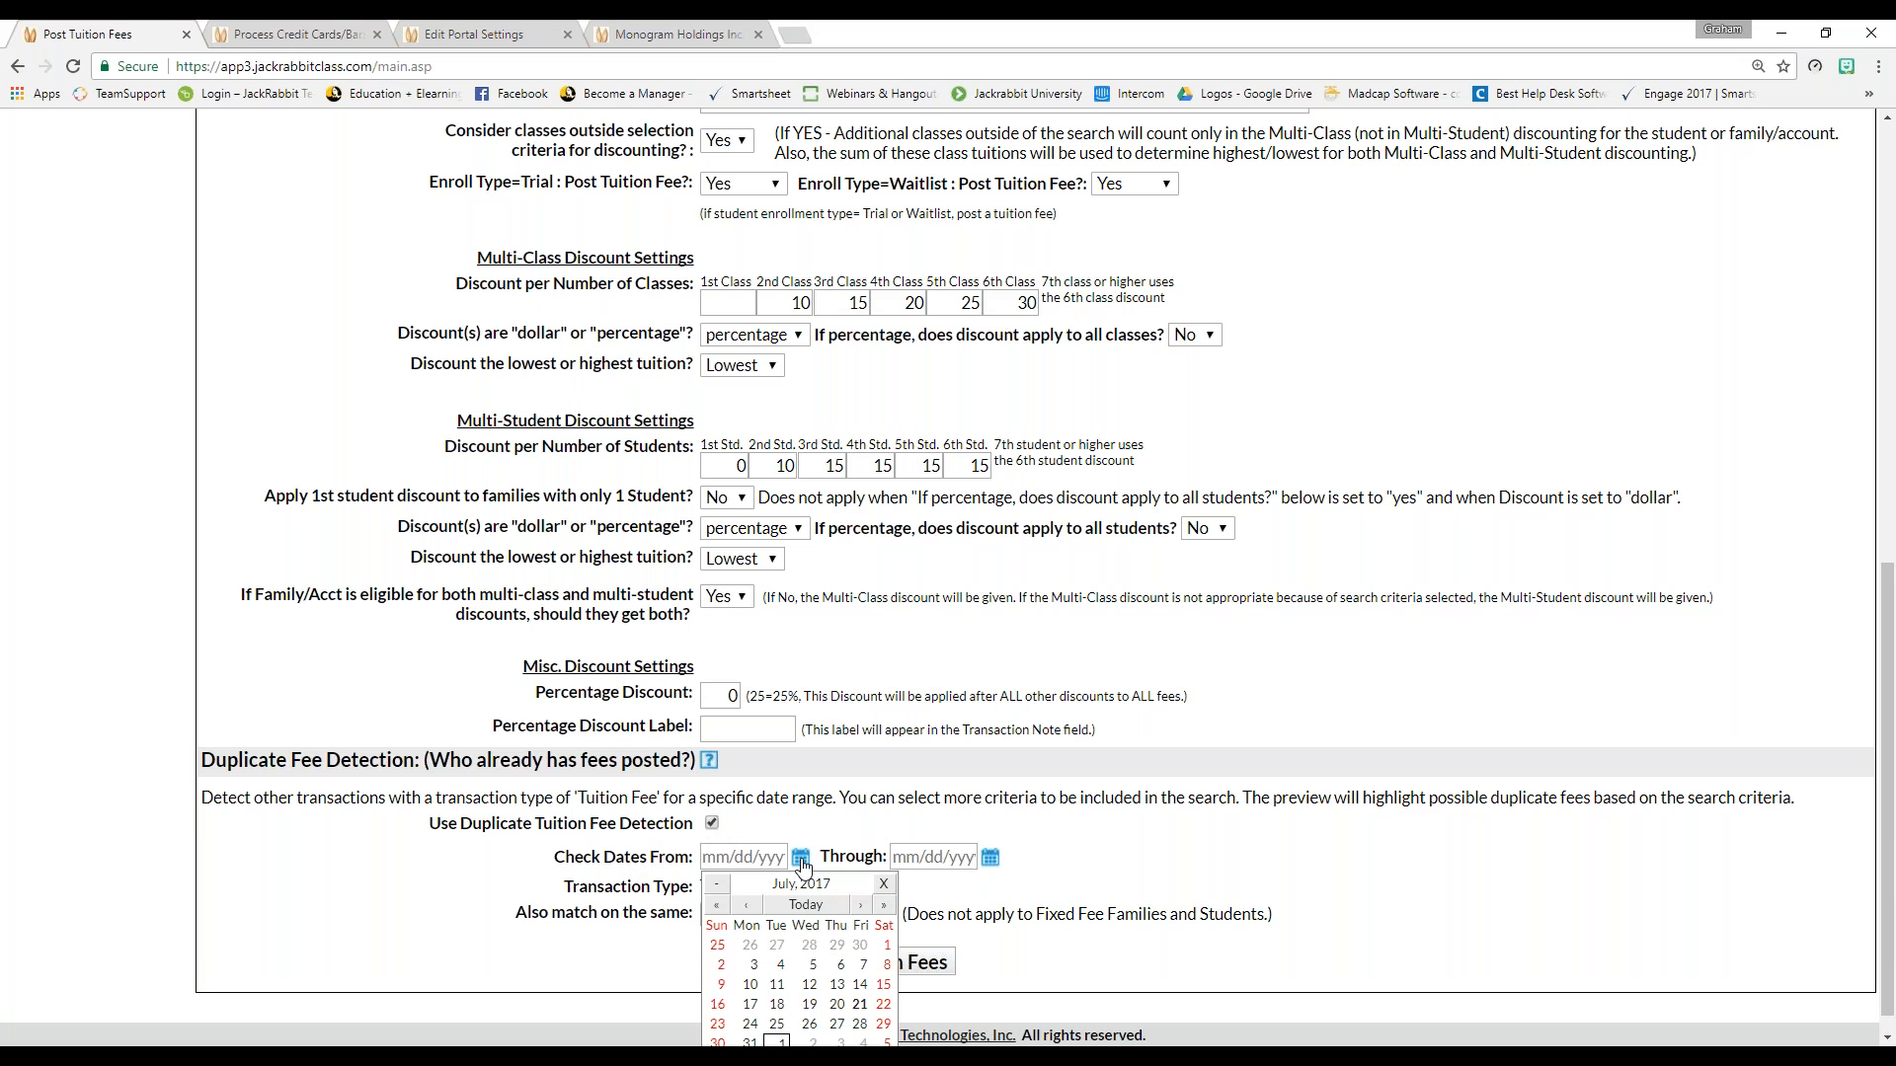
{"action": "left_click", "coordinate": [887, 947]}
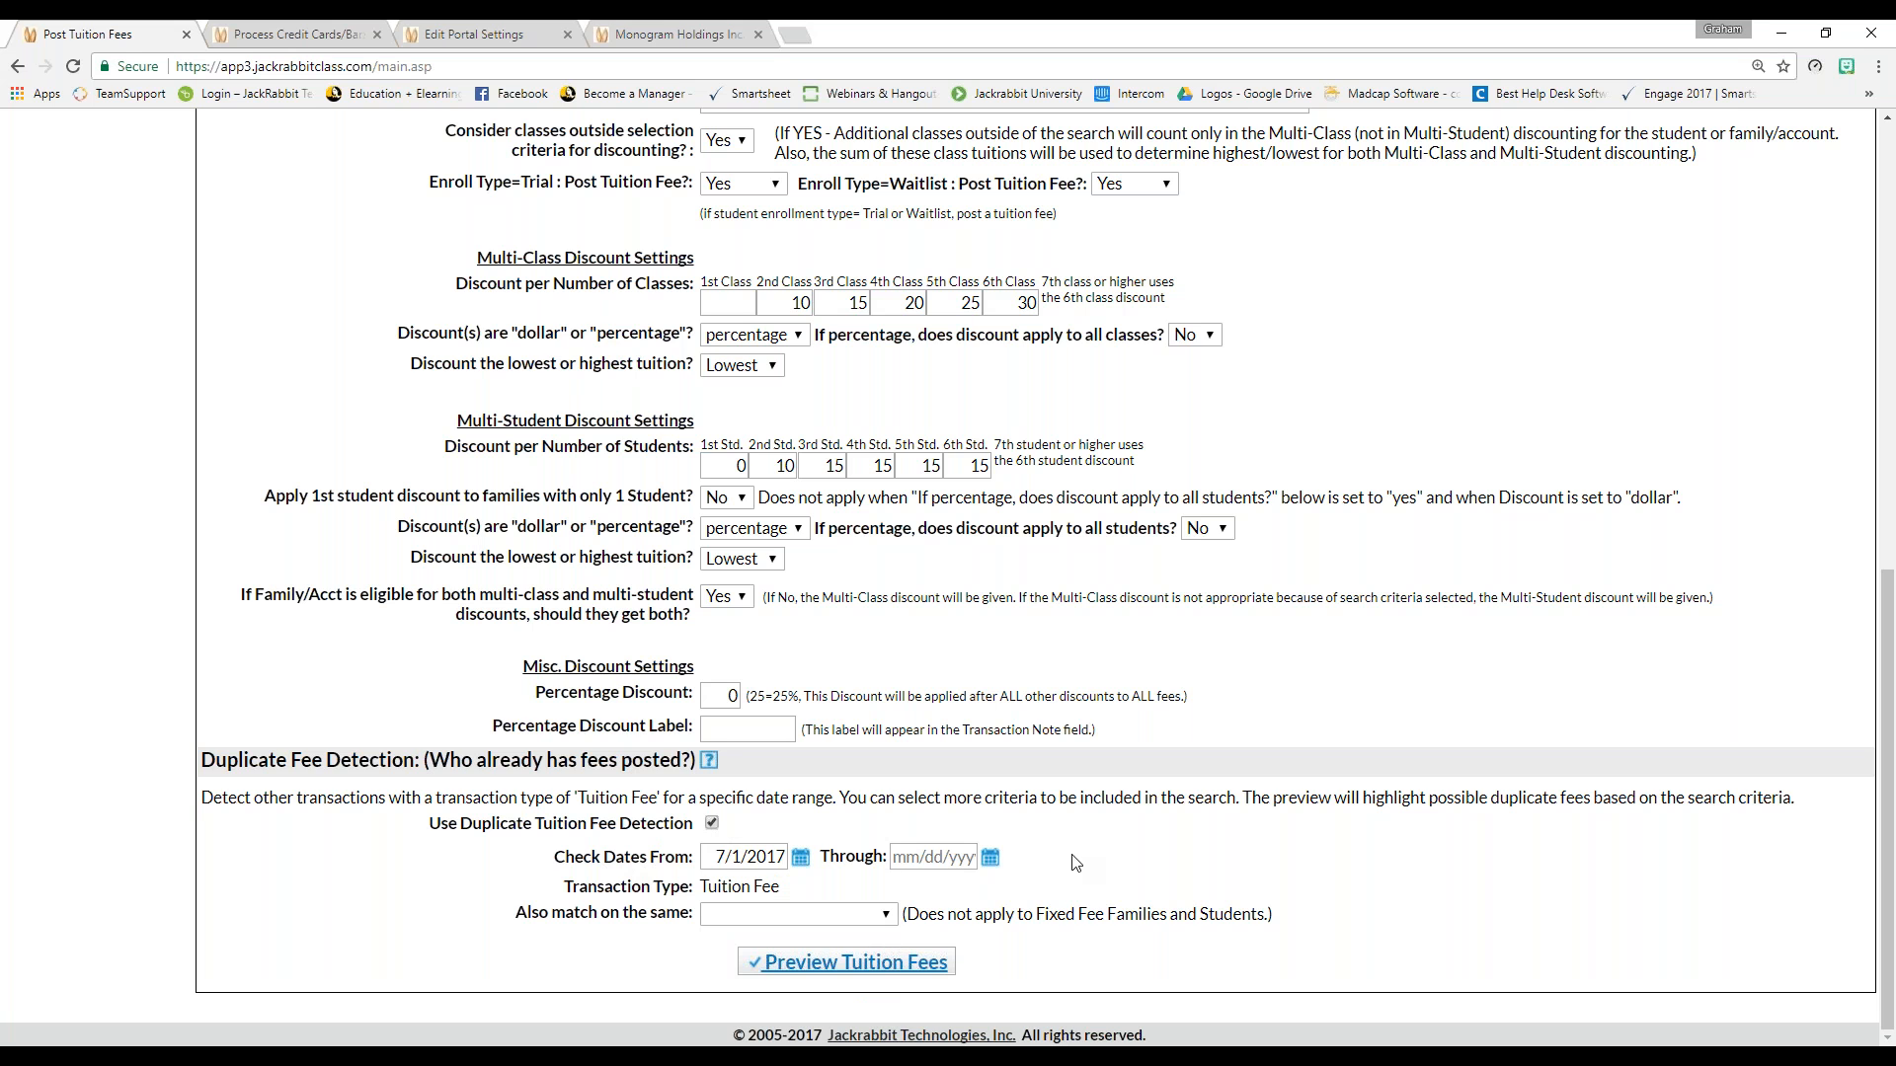
End the duplicate check on 7/21/2017 and match on the same Transaction Subtype
{"action": "left_click", "coordinate": [991, 859]}
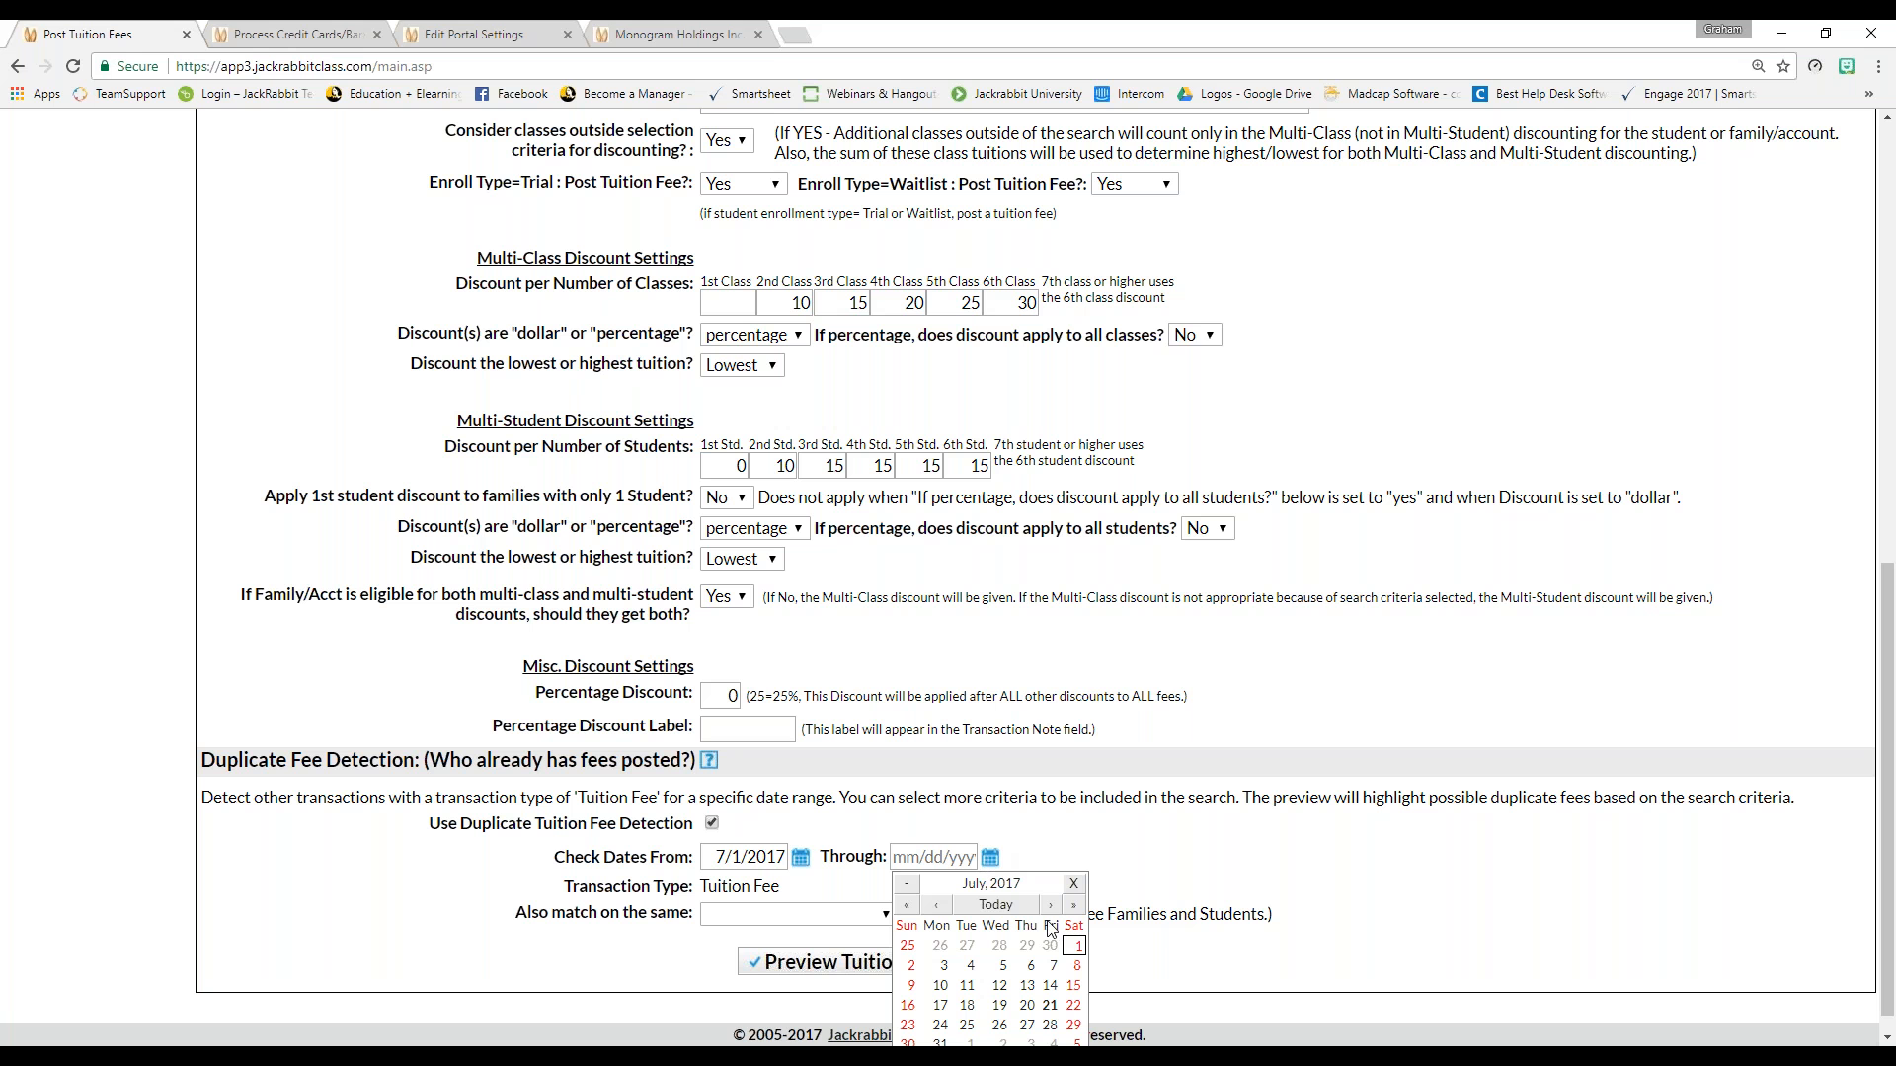
{"action": "left_click", "coordinate": [997, 905]}
{"action": "left_click", "coordinate": [1051, 1005]}
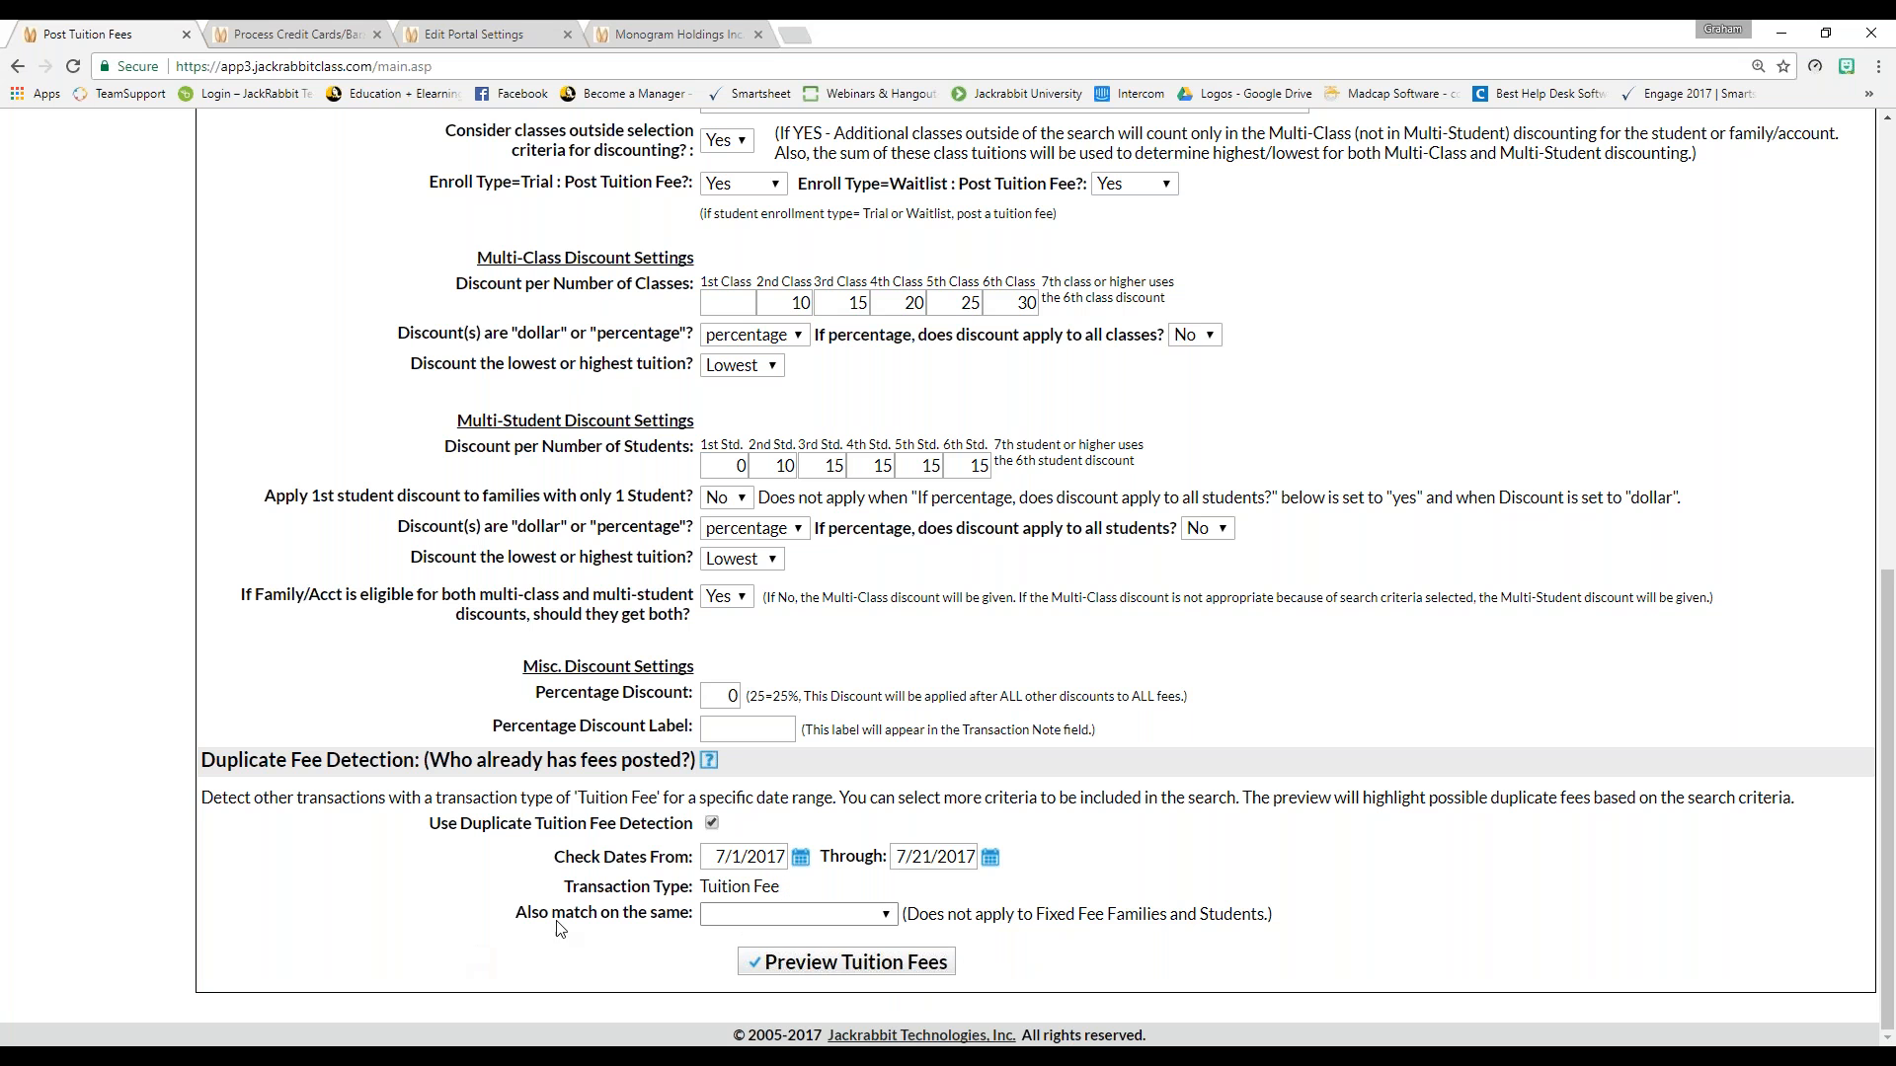
{"action": "left_click", "coordinate": [707, 916]}
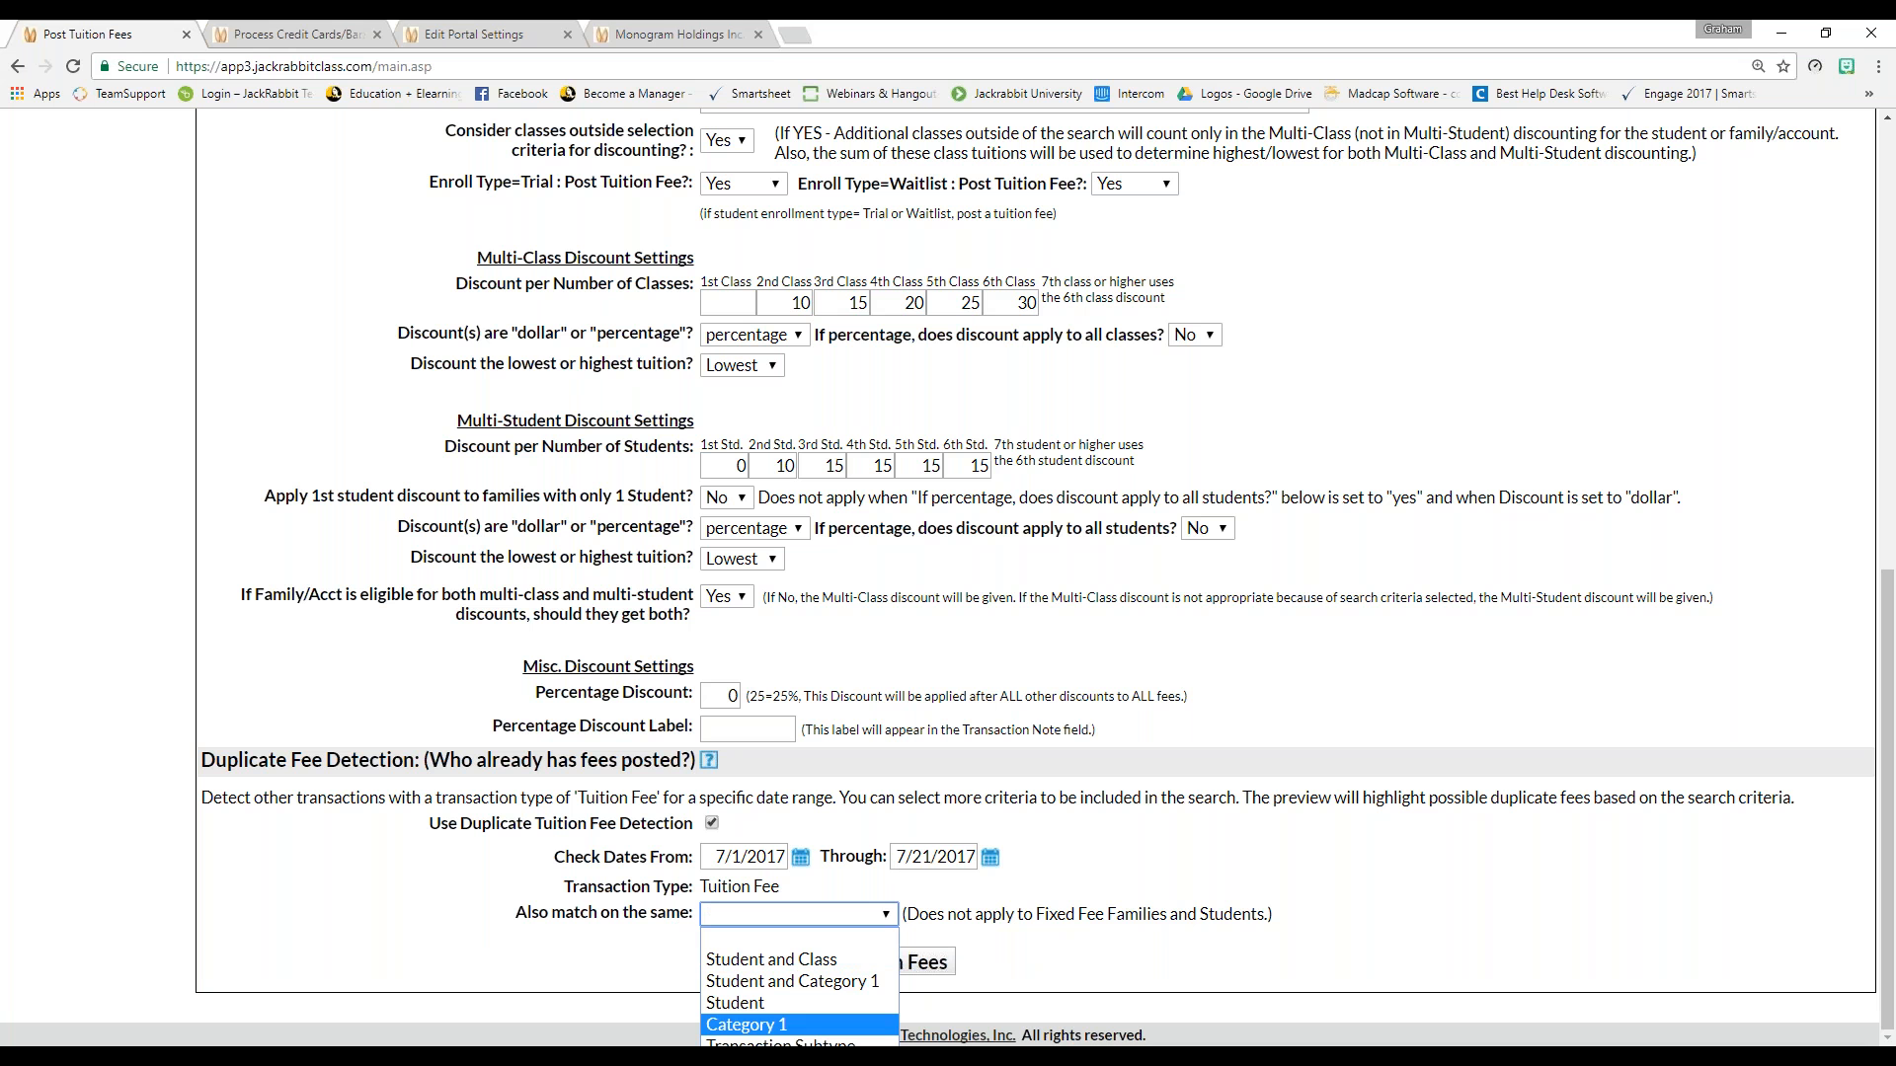
{"action": "left_click", "coordinate": [869, 1044]}
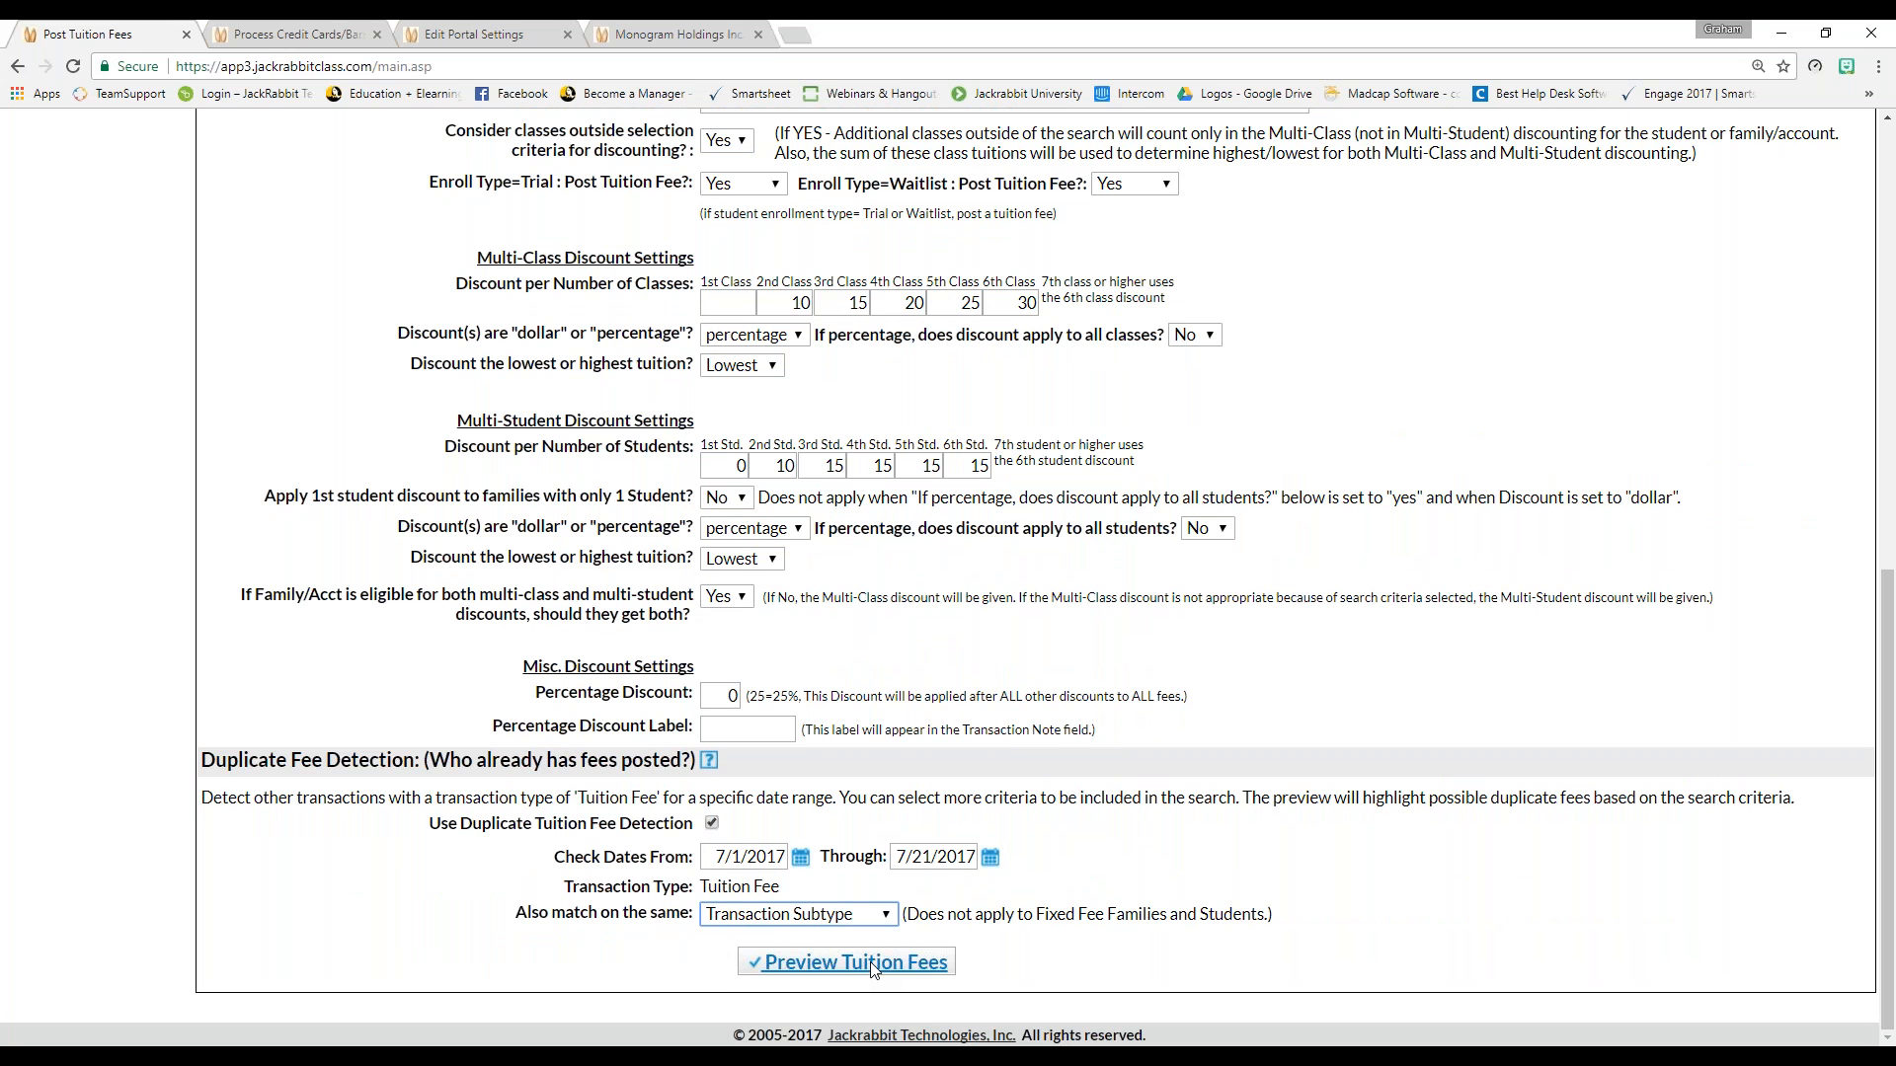
Preview the tuition fees and review the batch of 128 transactions totalling $4,907.48
{"action": "left_click", "coordinate": [872, 966]}
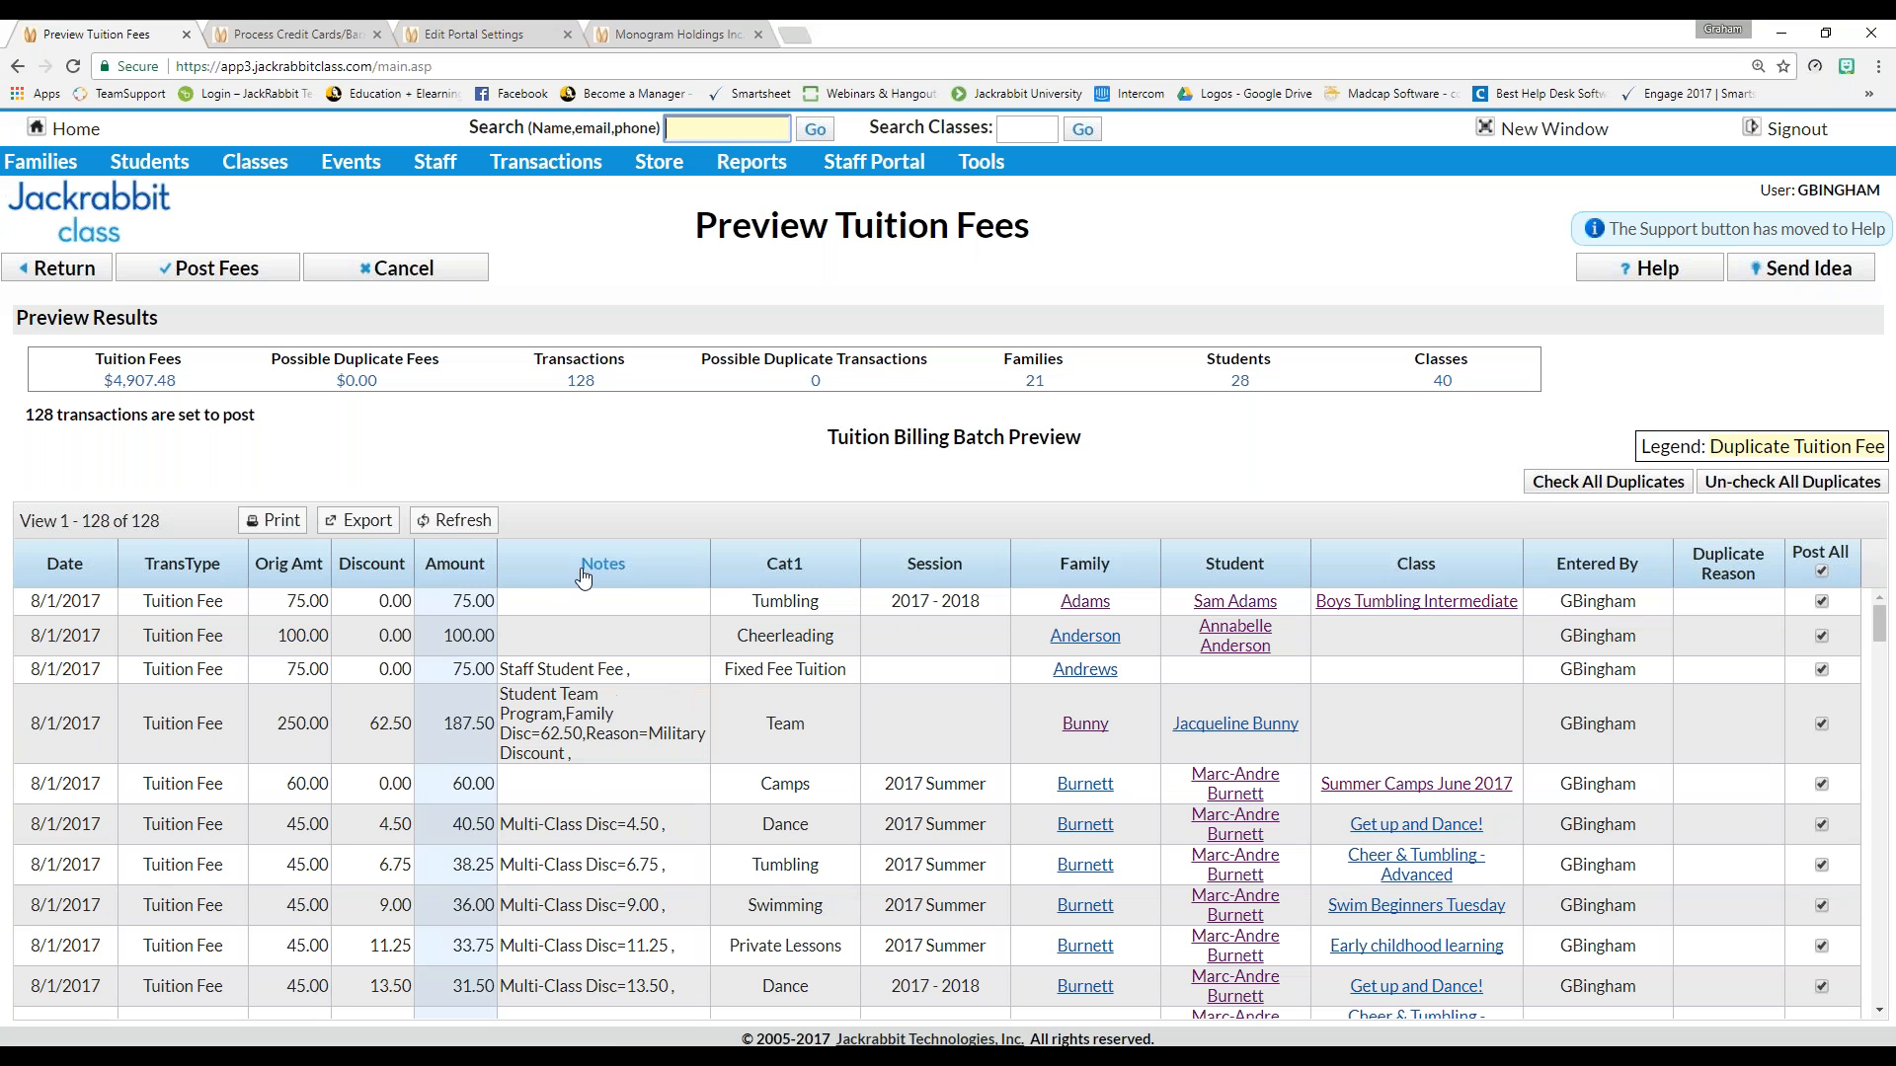
{"action": "scroll", "coordinate": [642, 627], "scroll_direction": "down", "scroll_amount": 2}
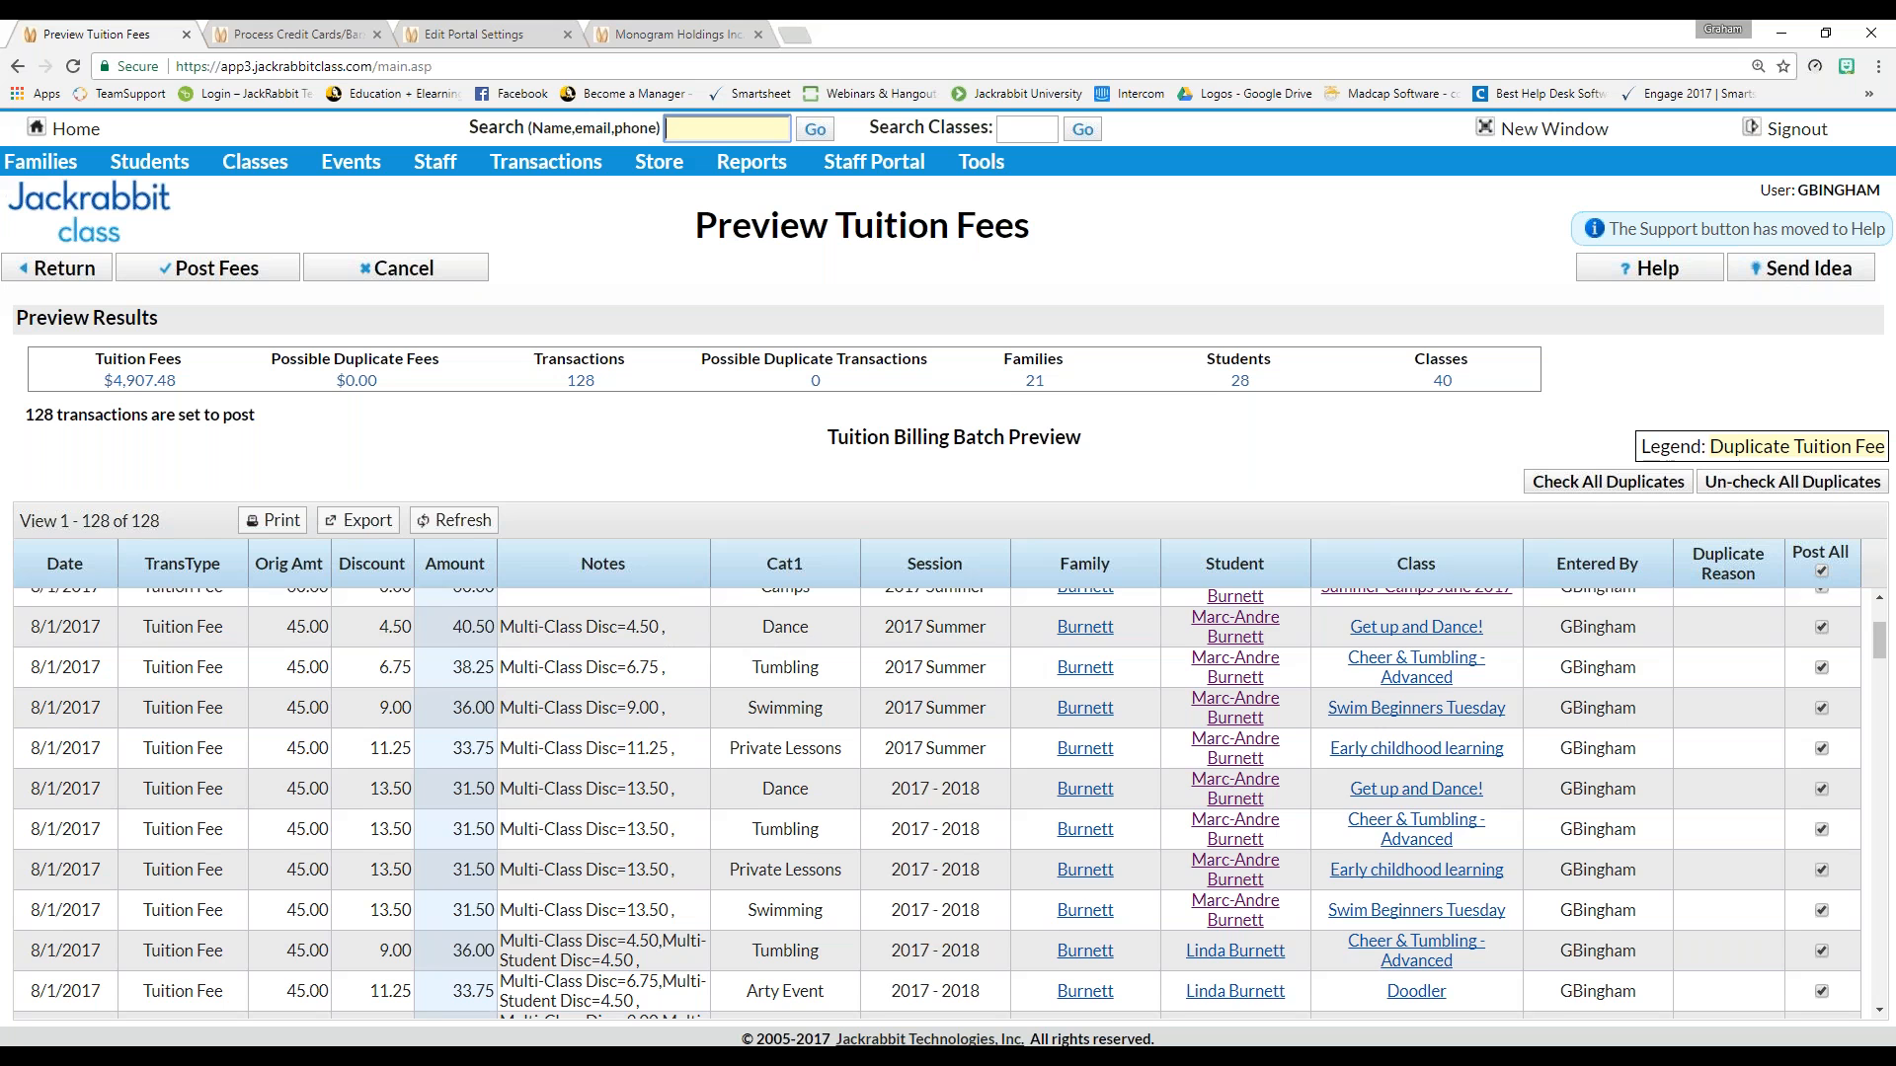
{"action": "scroll", "coordinate": [641, 627], "scroll_direction": "down", "scroll_amount": 3}
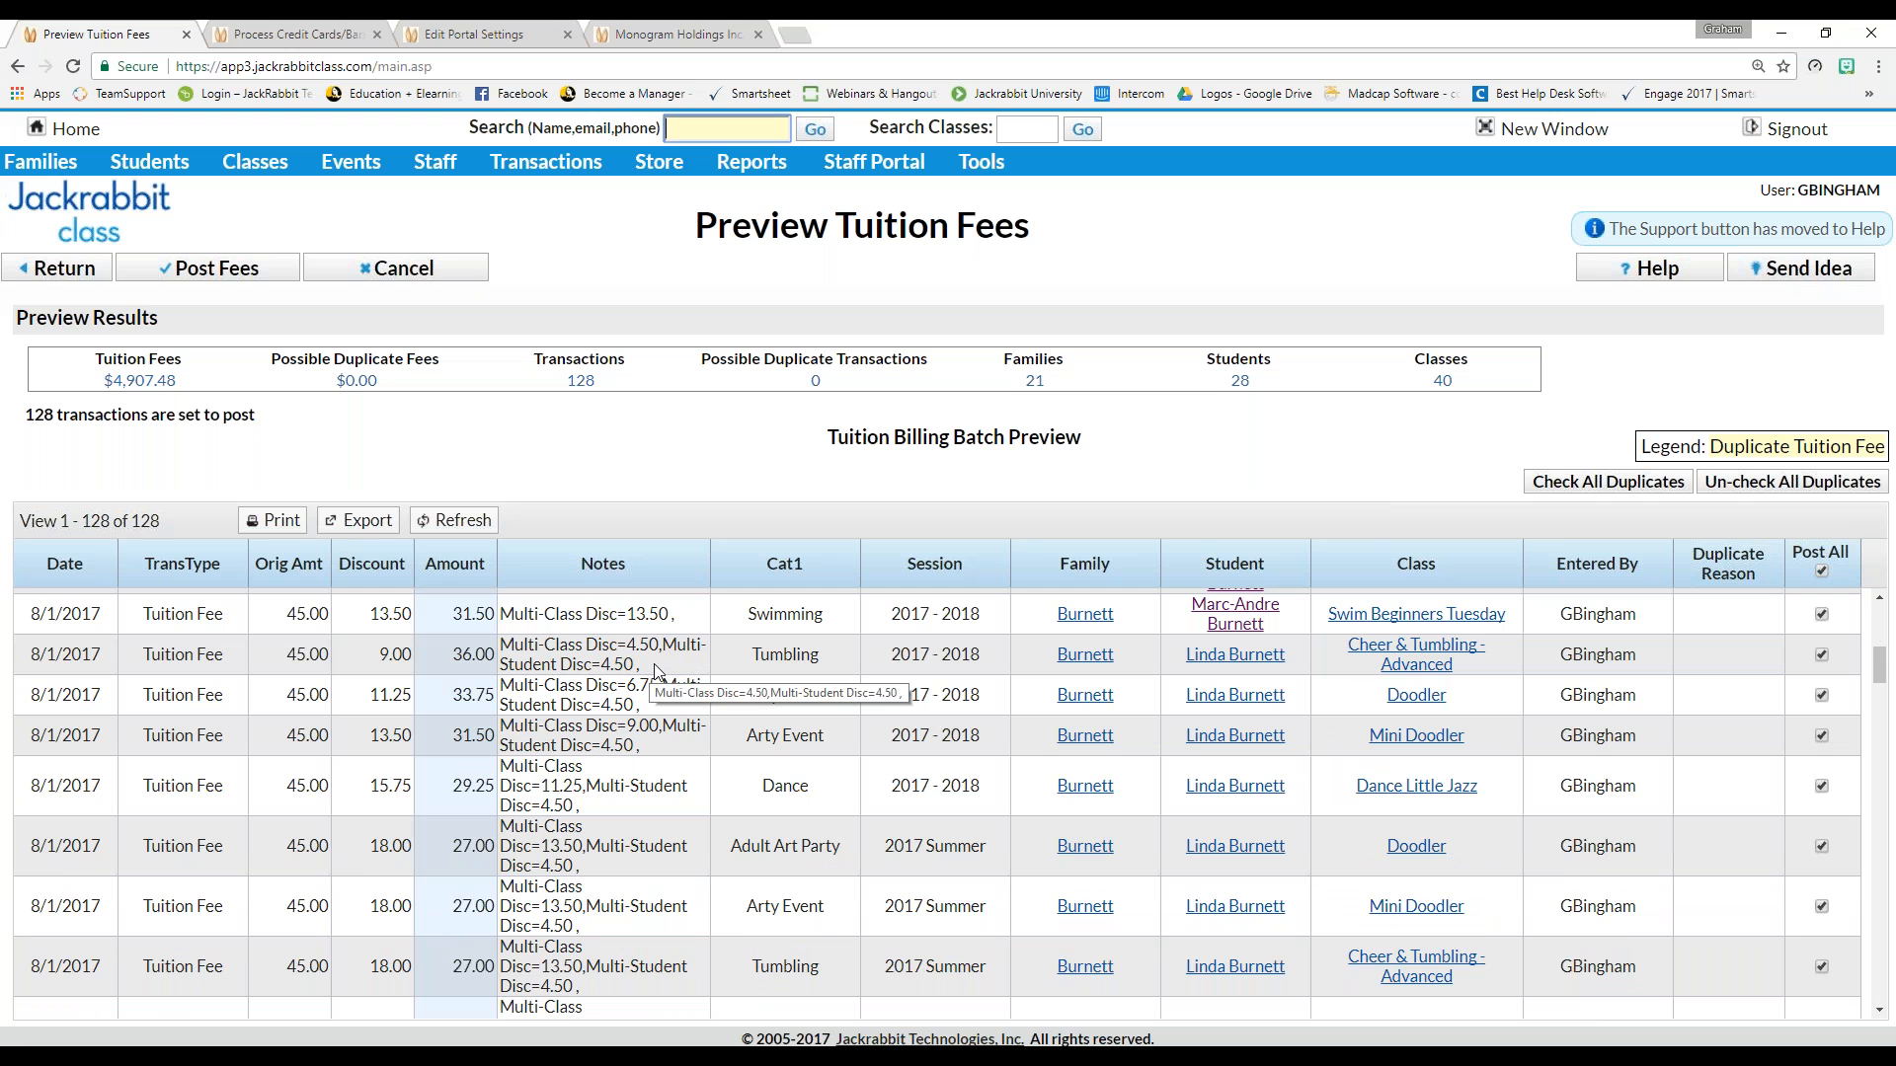
{"action": "scroll", "coordinate": [651, 691], "scroll_direction": "down", "scroll_amount": 3}
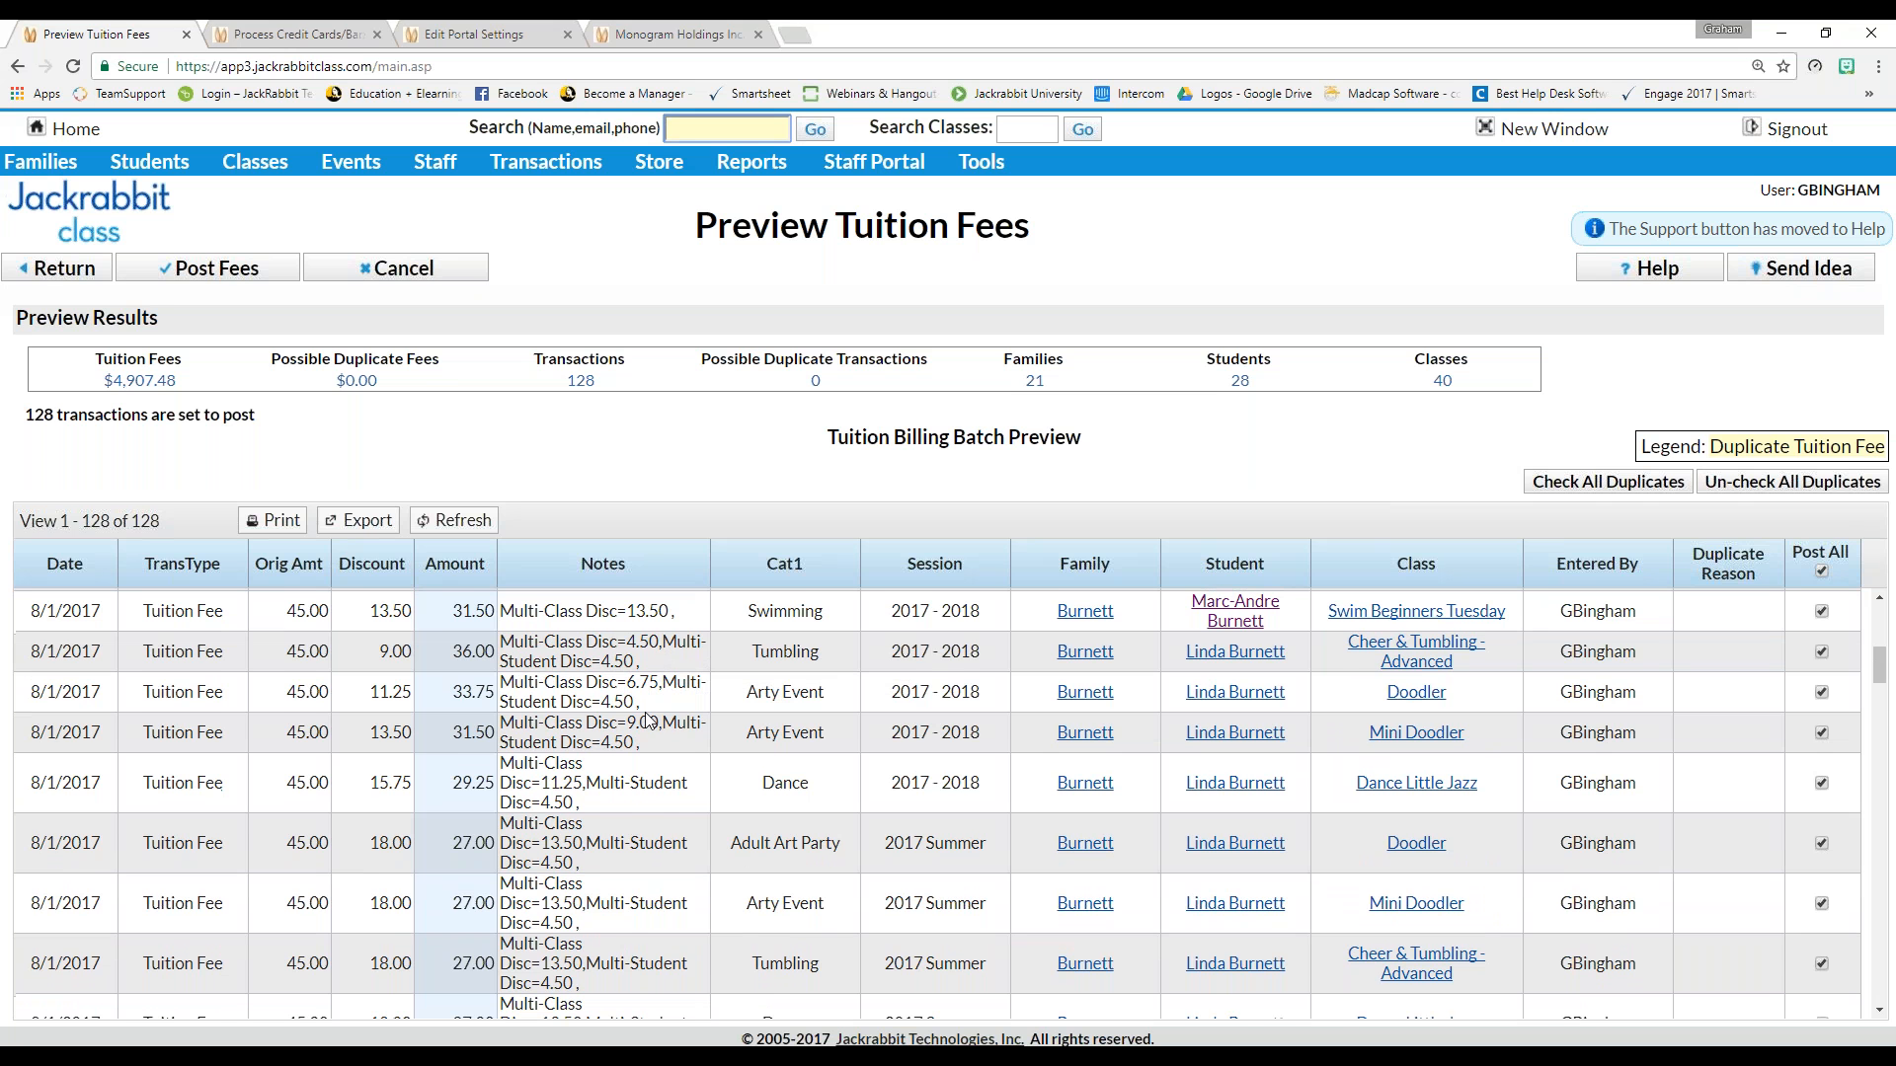
{"action": "scroll", "coordinate": [644, 713], "scroll_direction": "down", "scroll_amount": 5}
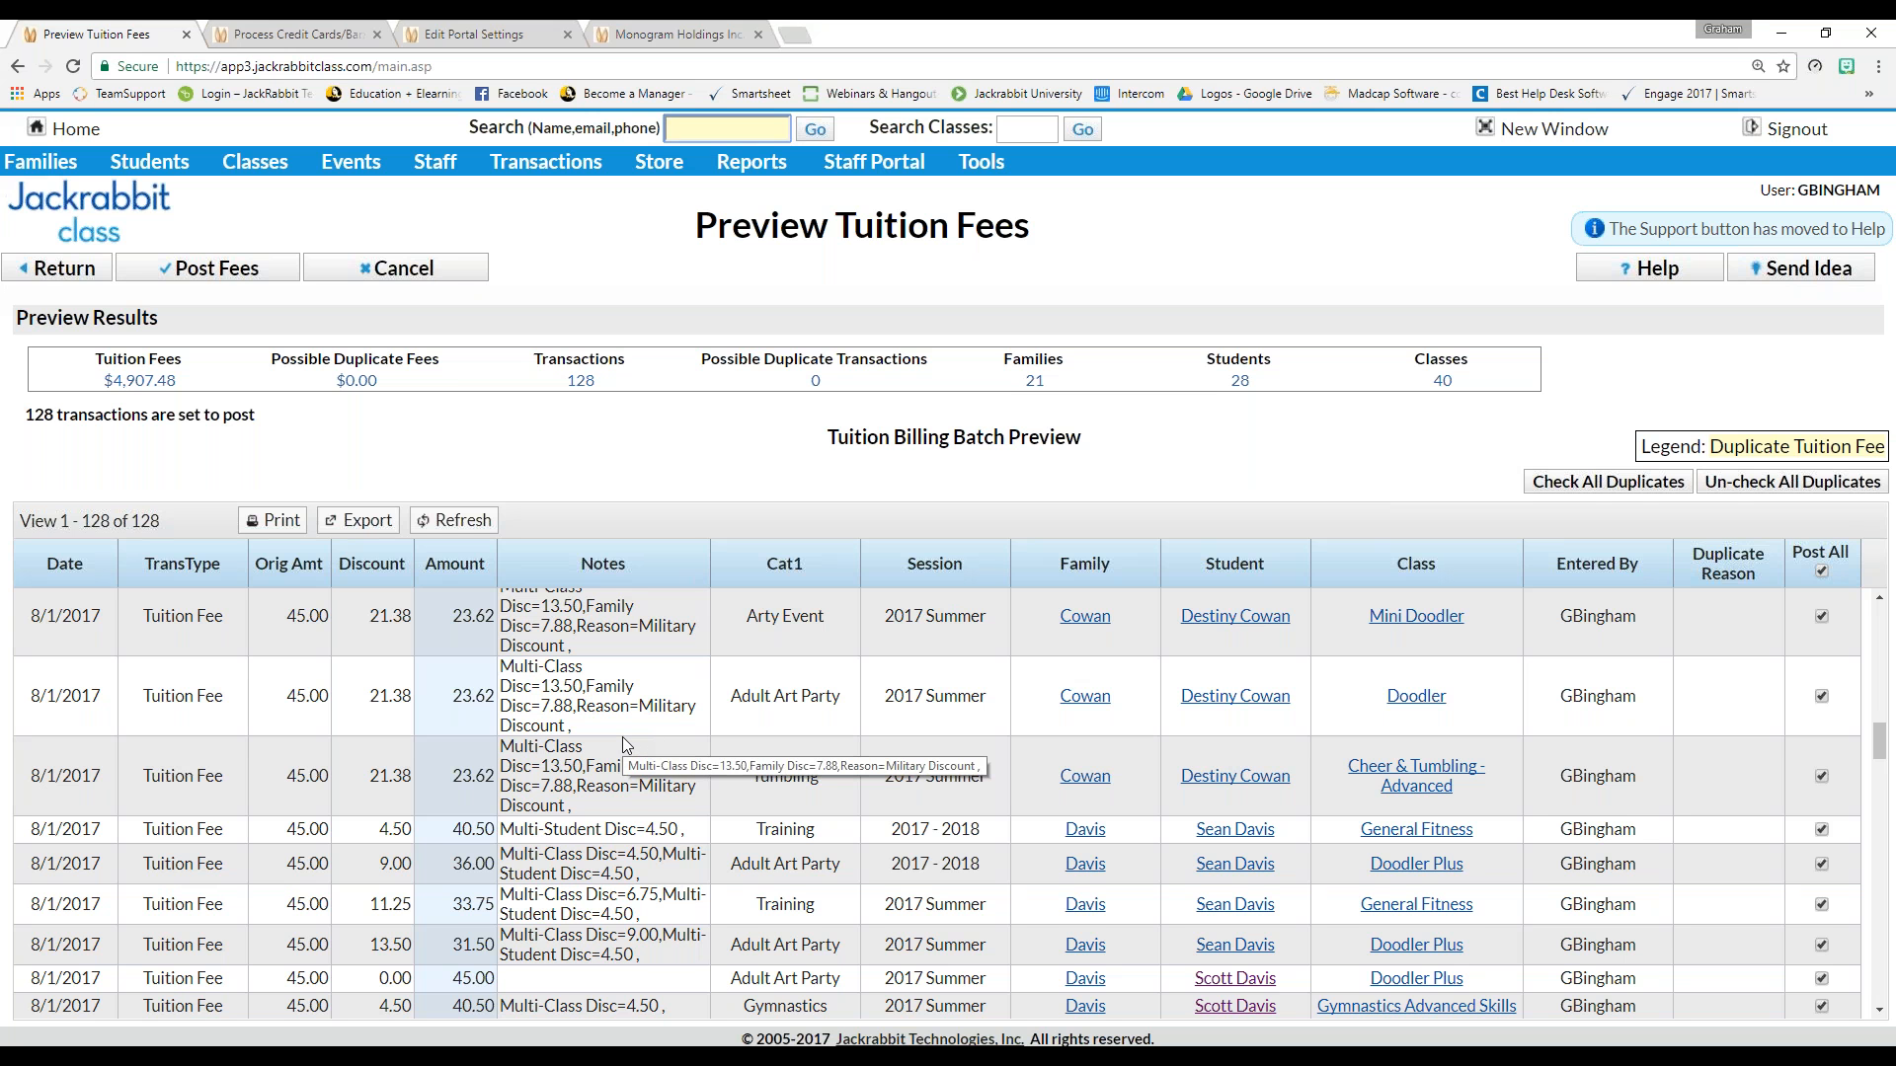
{"action": "scroll", "coordinate": [622, 739], "scroll_direction": "down", "scroll_amount": 2}
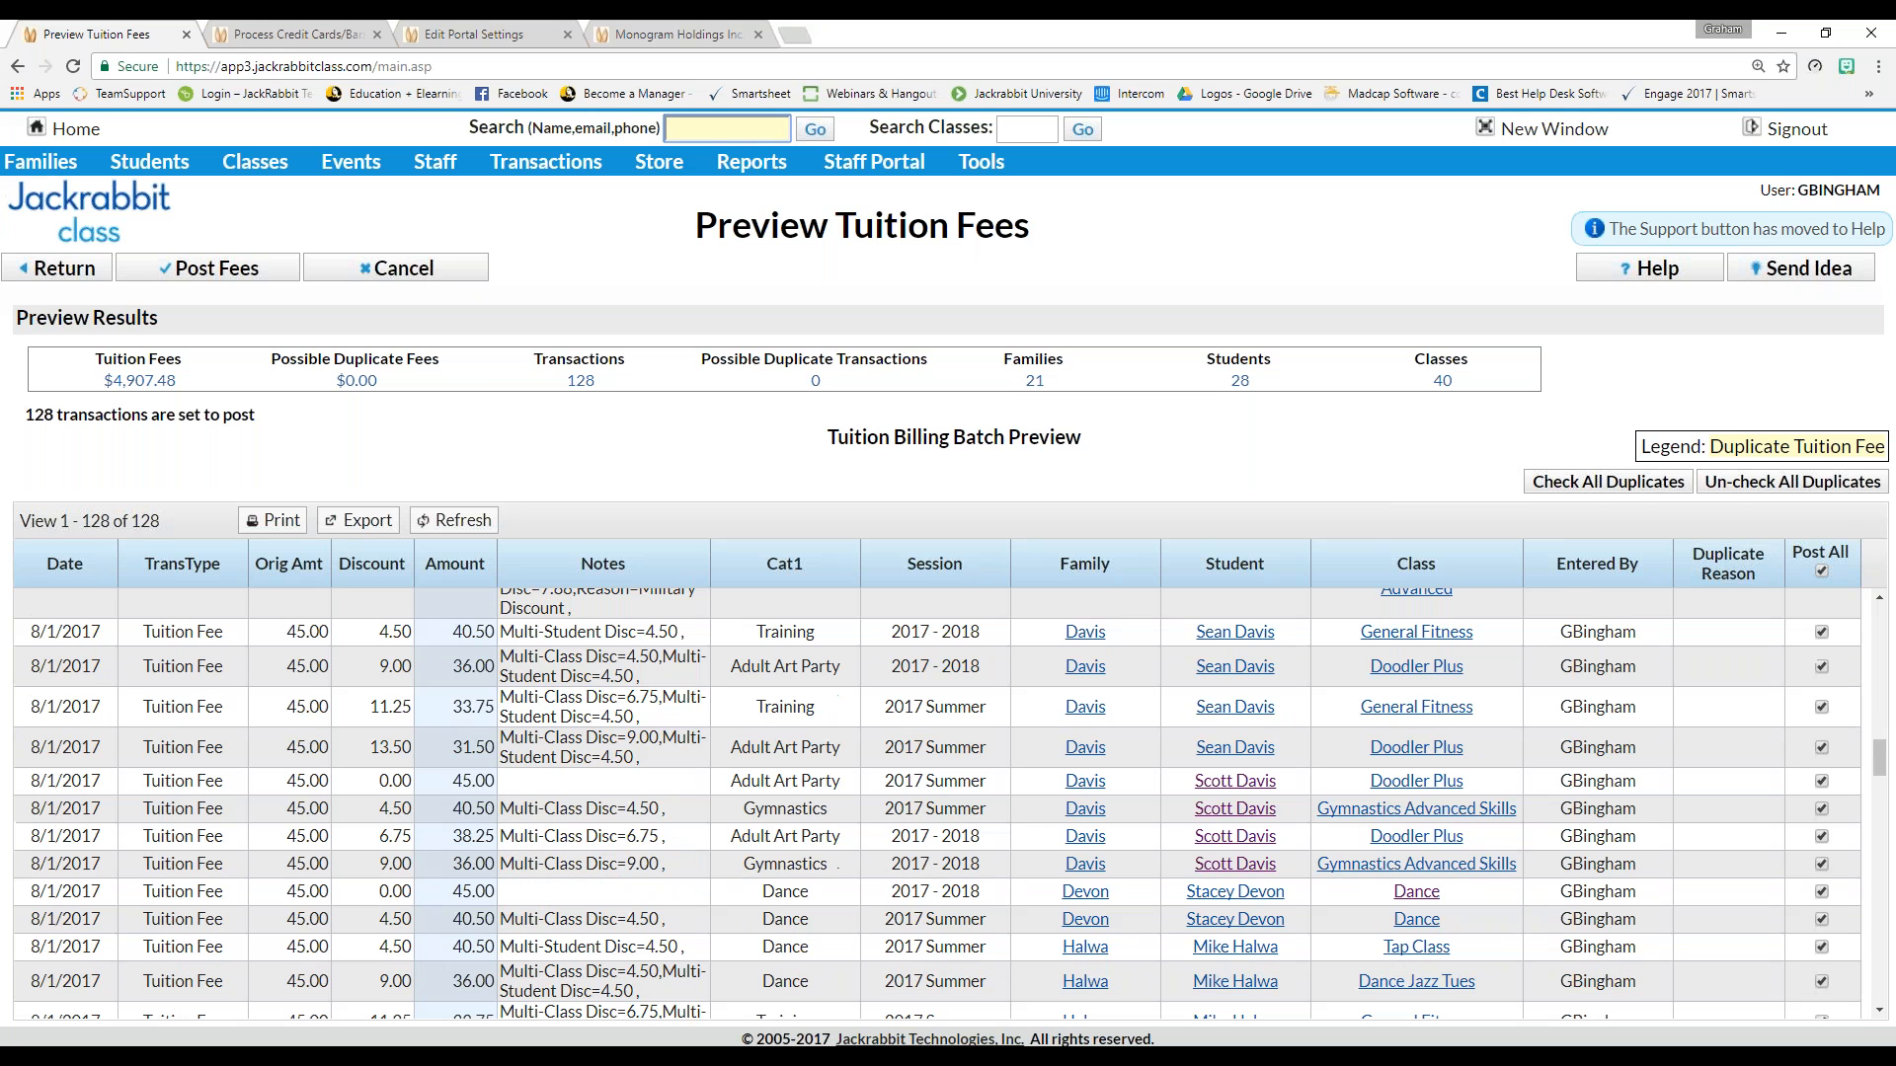
{"action": "scroll", "coordinate": [936, 803], "scroll_direction": "up", "scroll_amount": 8}
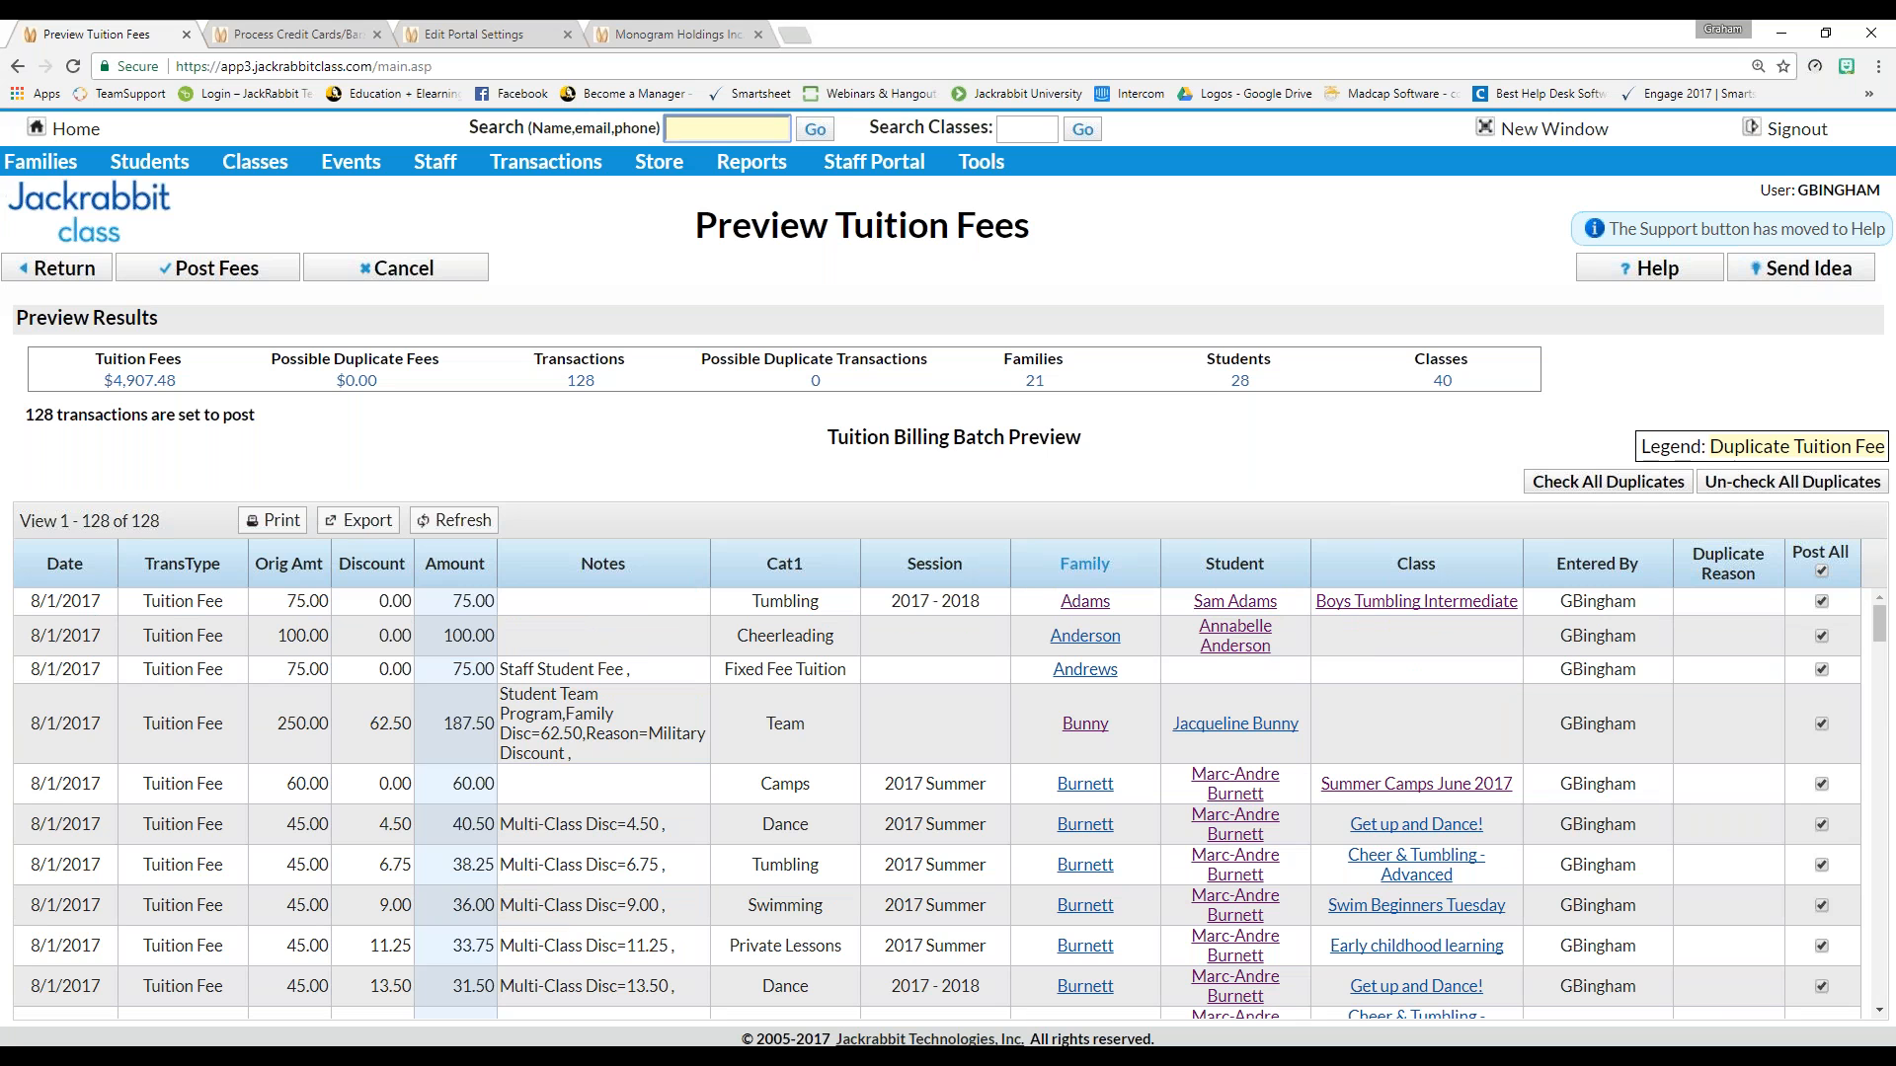
{"action": "left_click", "coordinate": [1716, 447]}
{"action": "left_click_drag", "start_coordinate": [1716, 448], "coordinate": [1881, 452]}
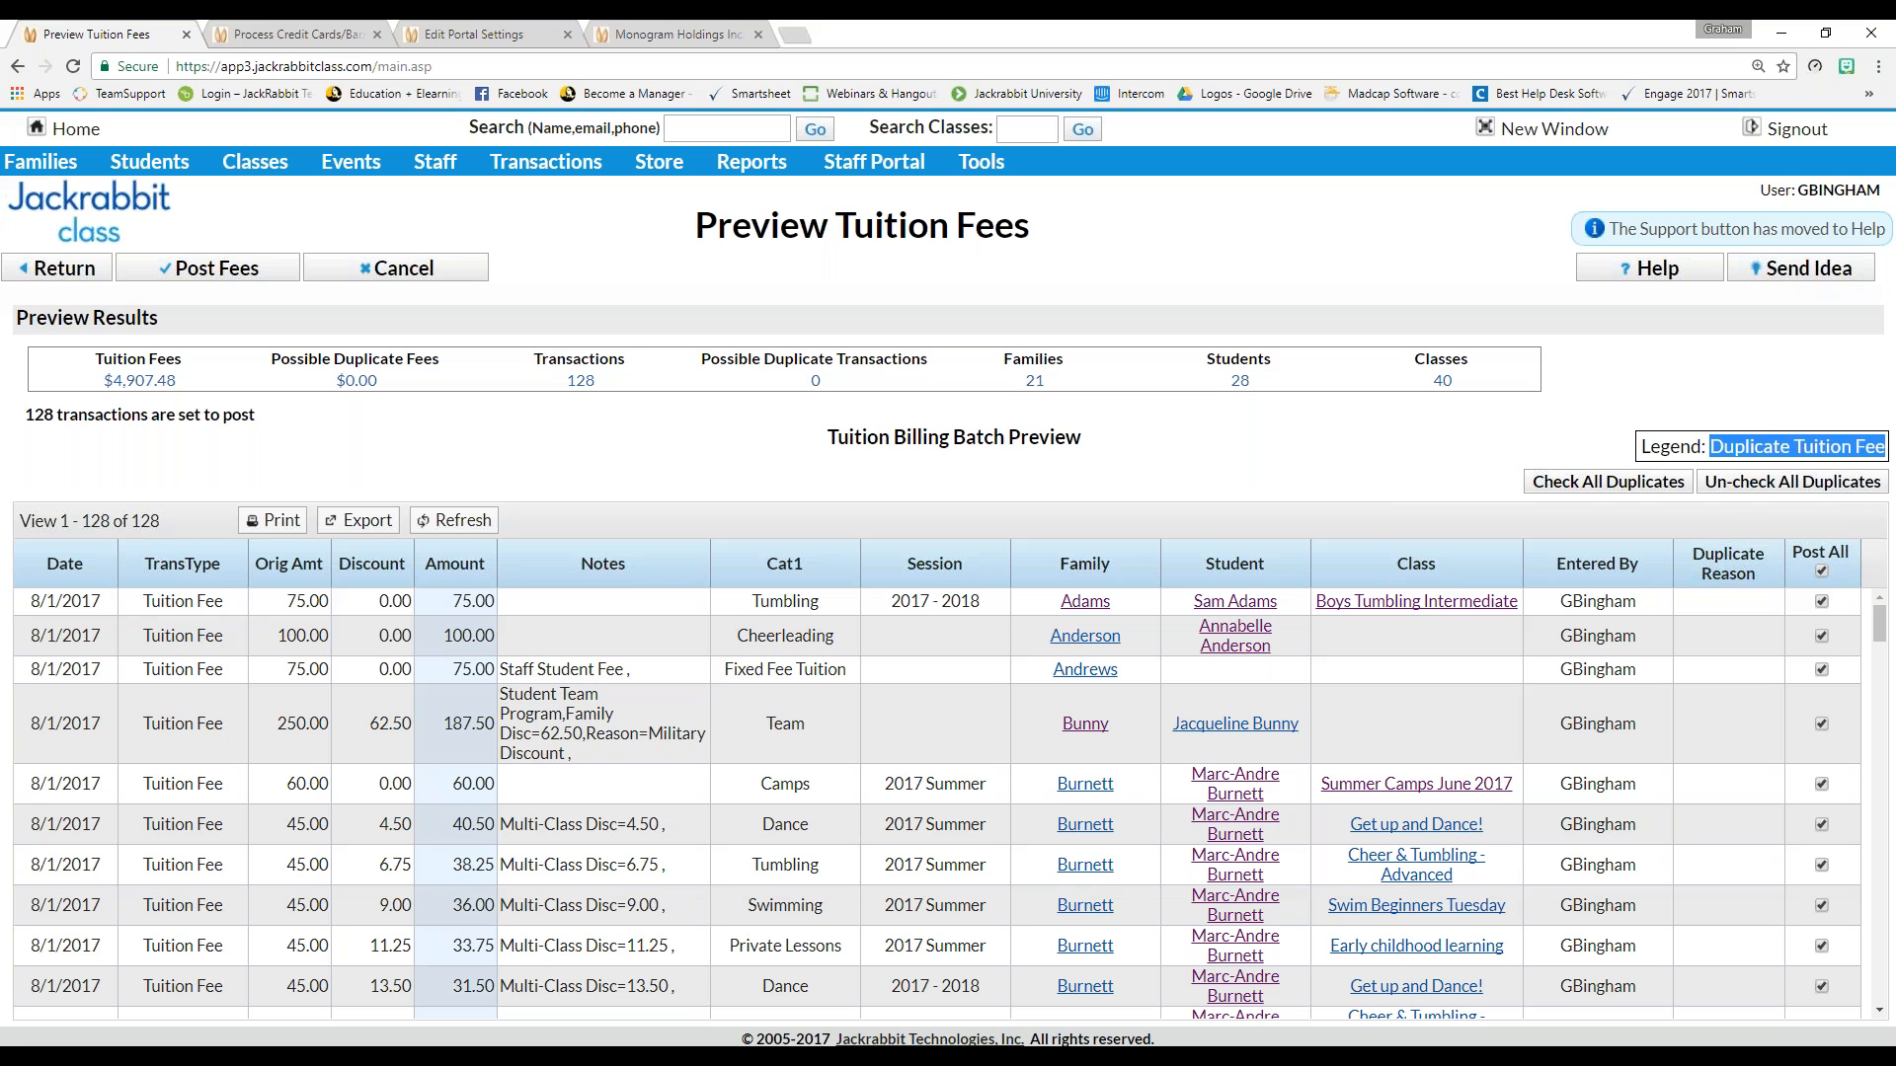
{"action": "left_click", "coordinate": [1753, 454]}
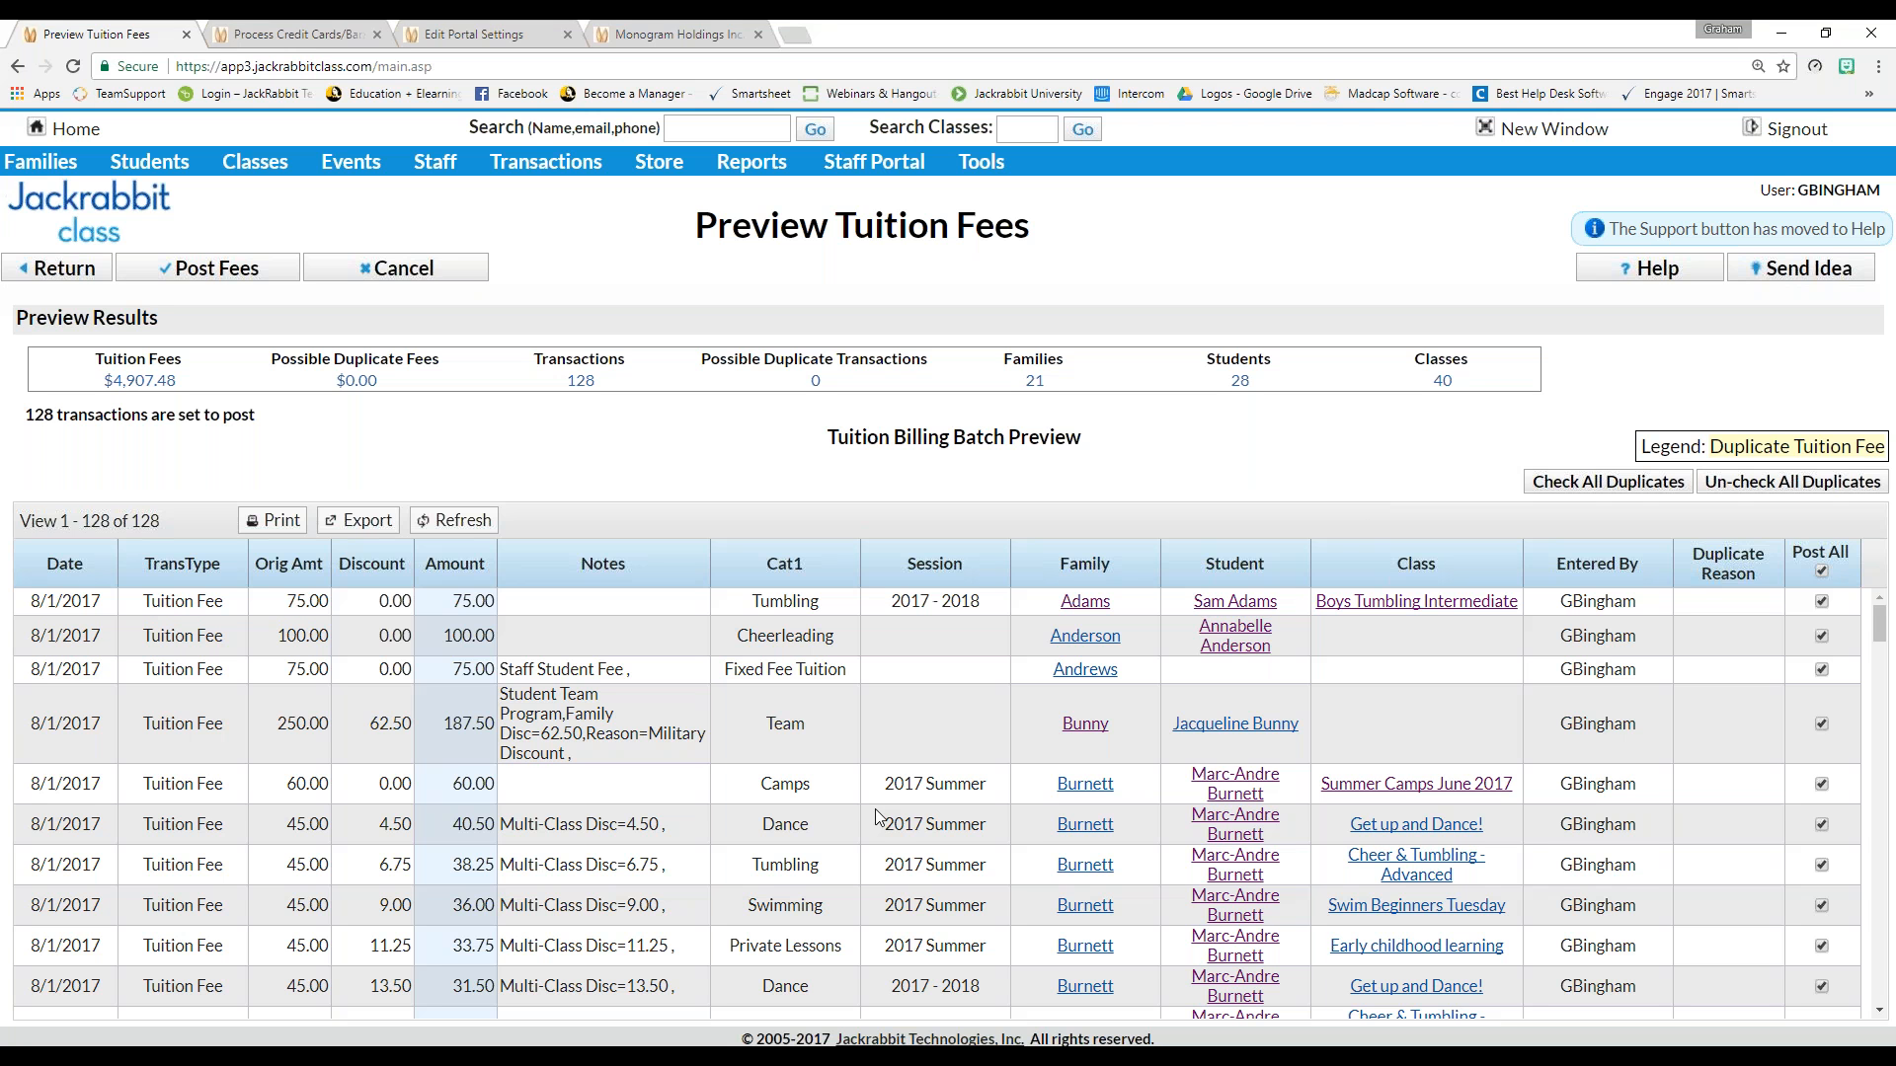
{"action": "left_click", "coordinate": [218, 276]}
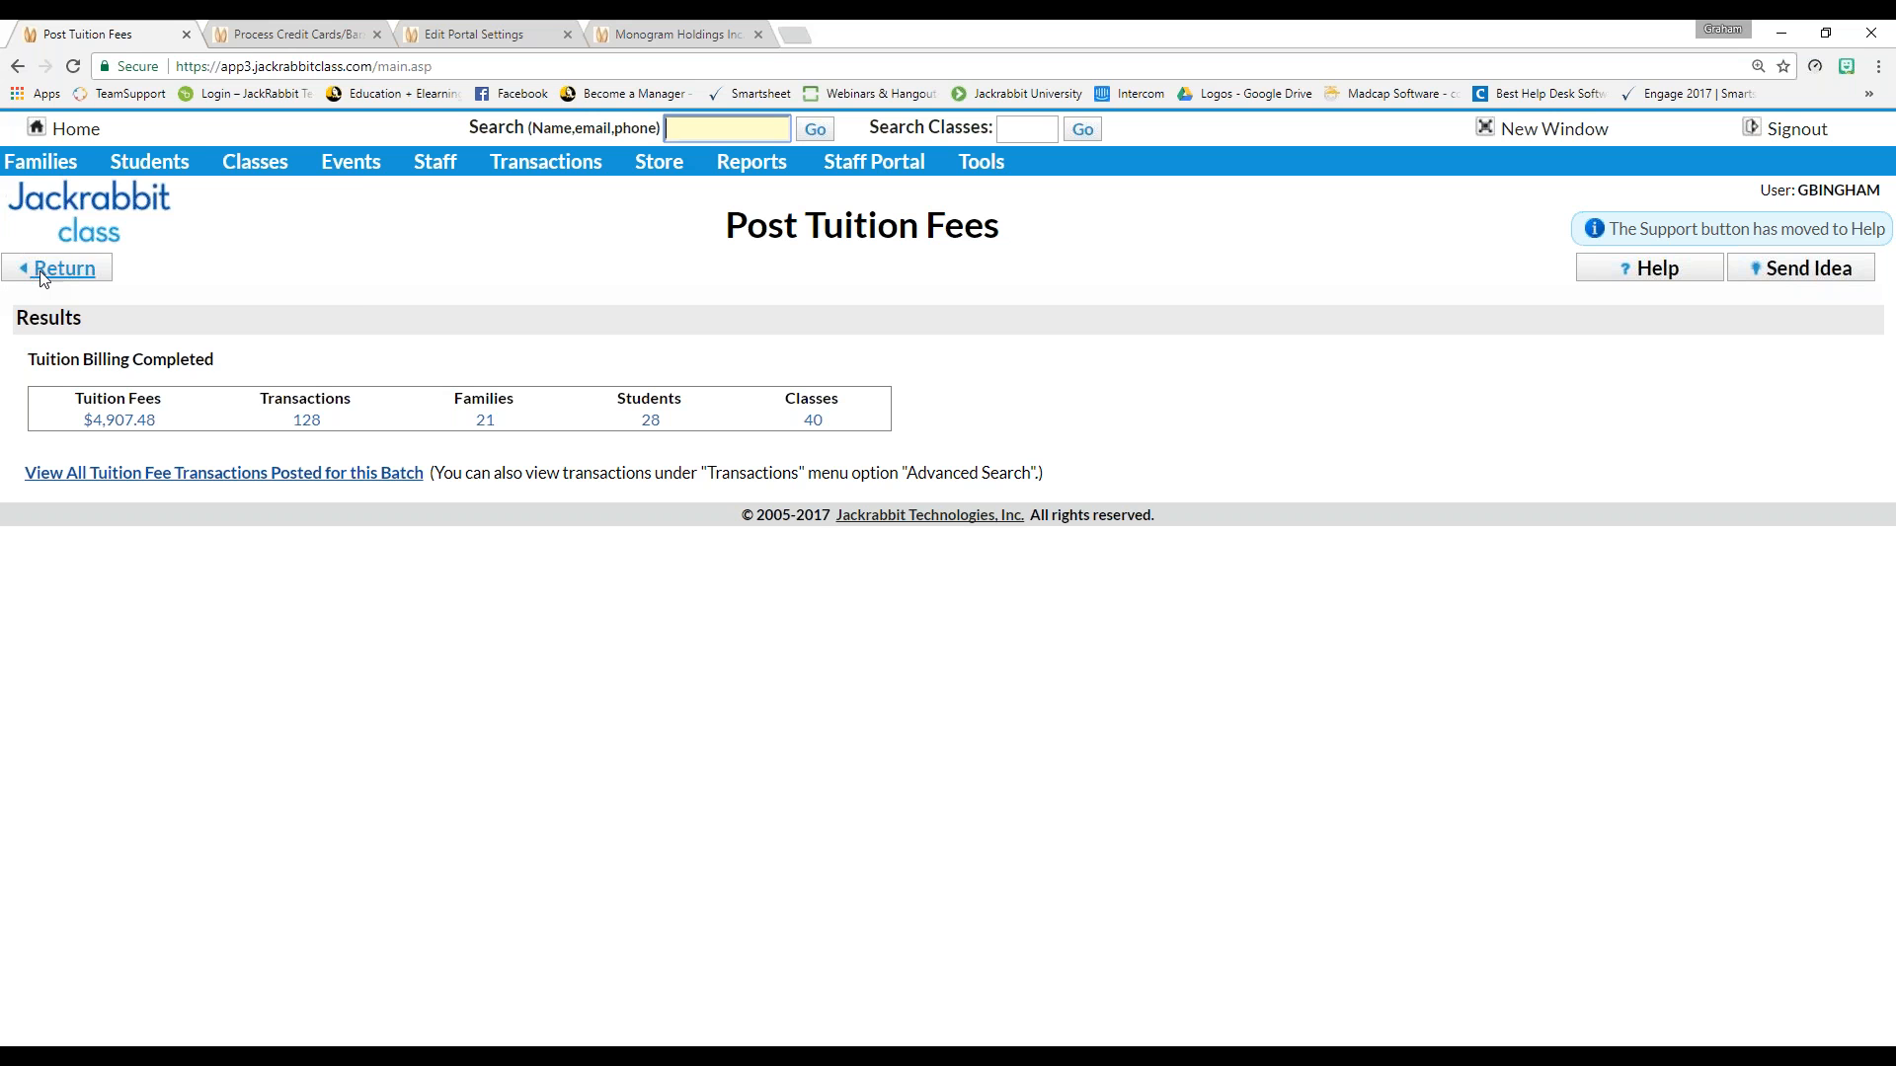
Open the active families list and a family's record to check its new August tuition fee
{"action": "left_click", "coordinate": [38, 219]}
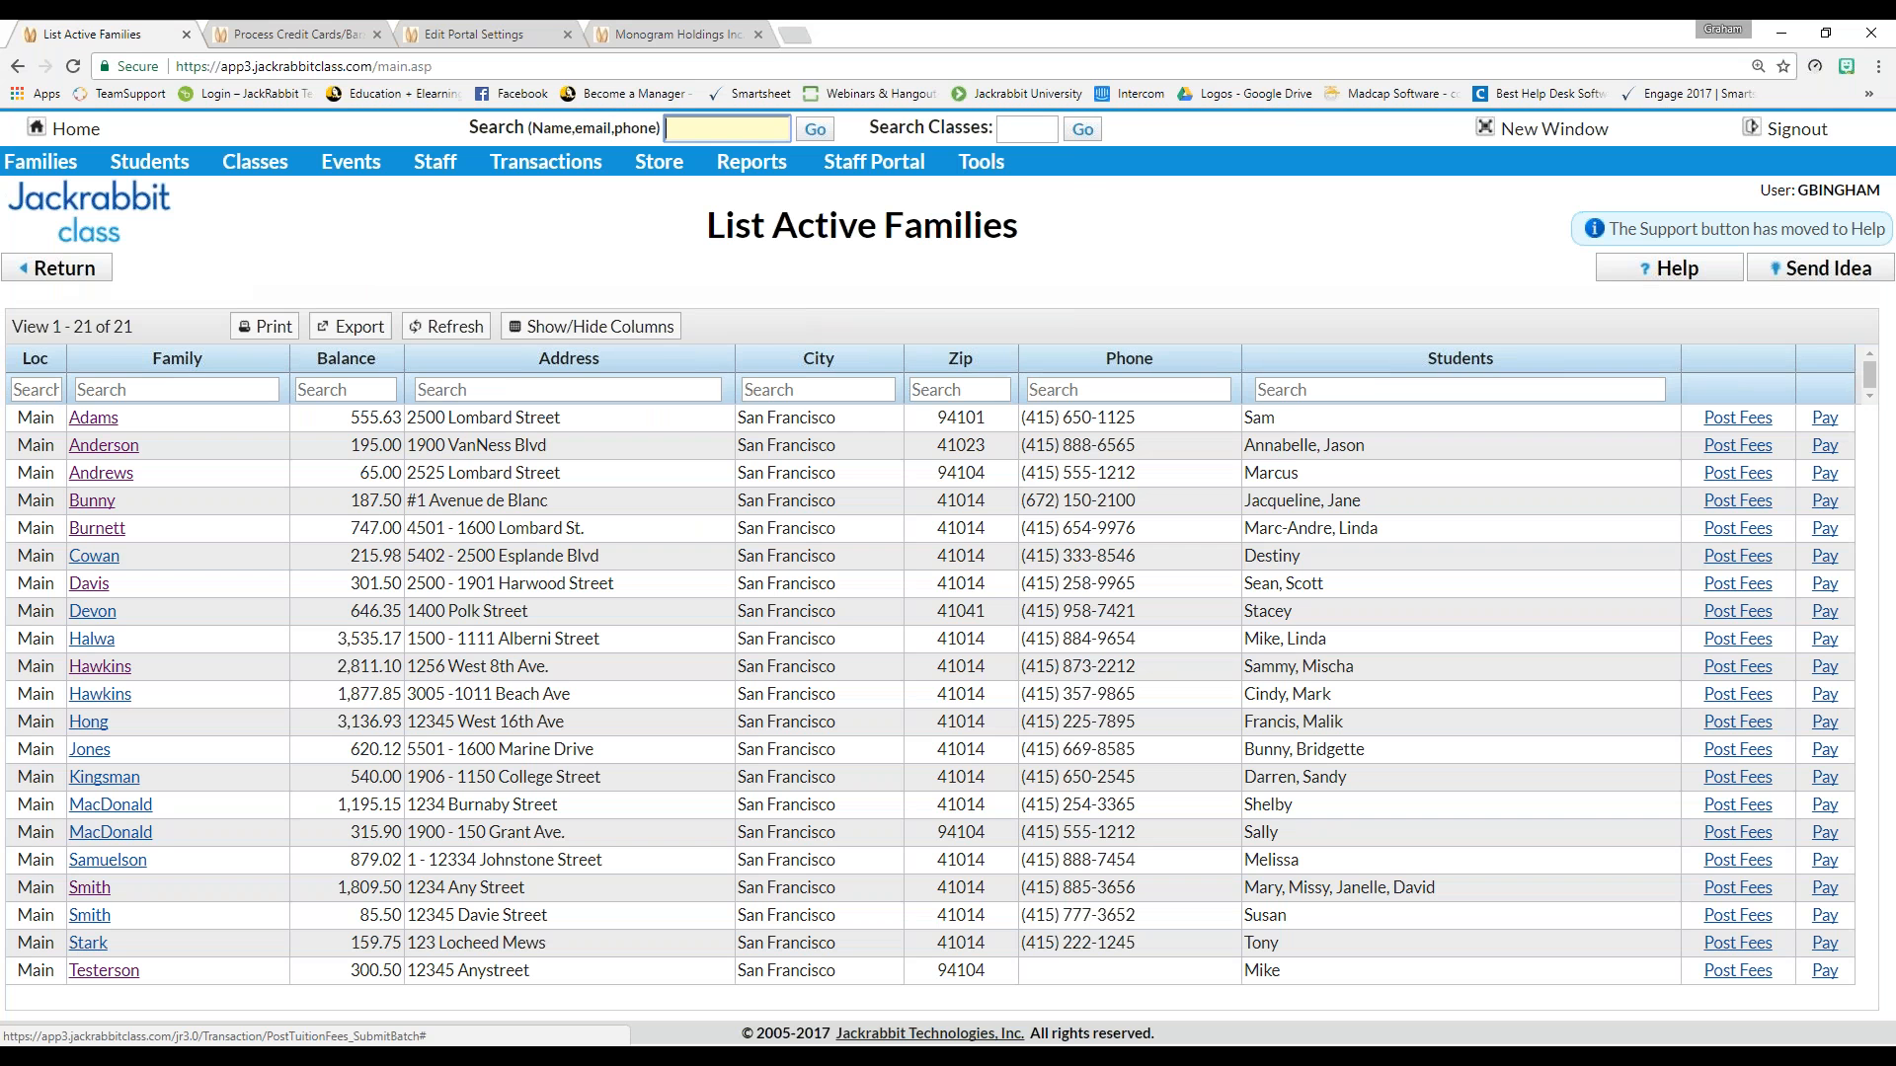
{"action": "left_click", "coordinate": [99, 502]}
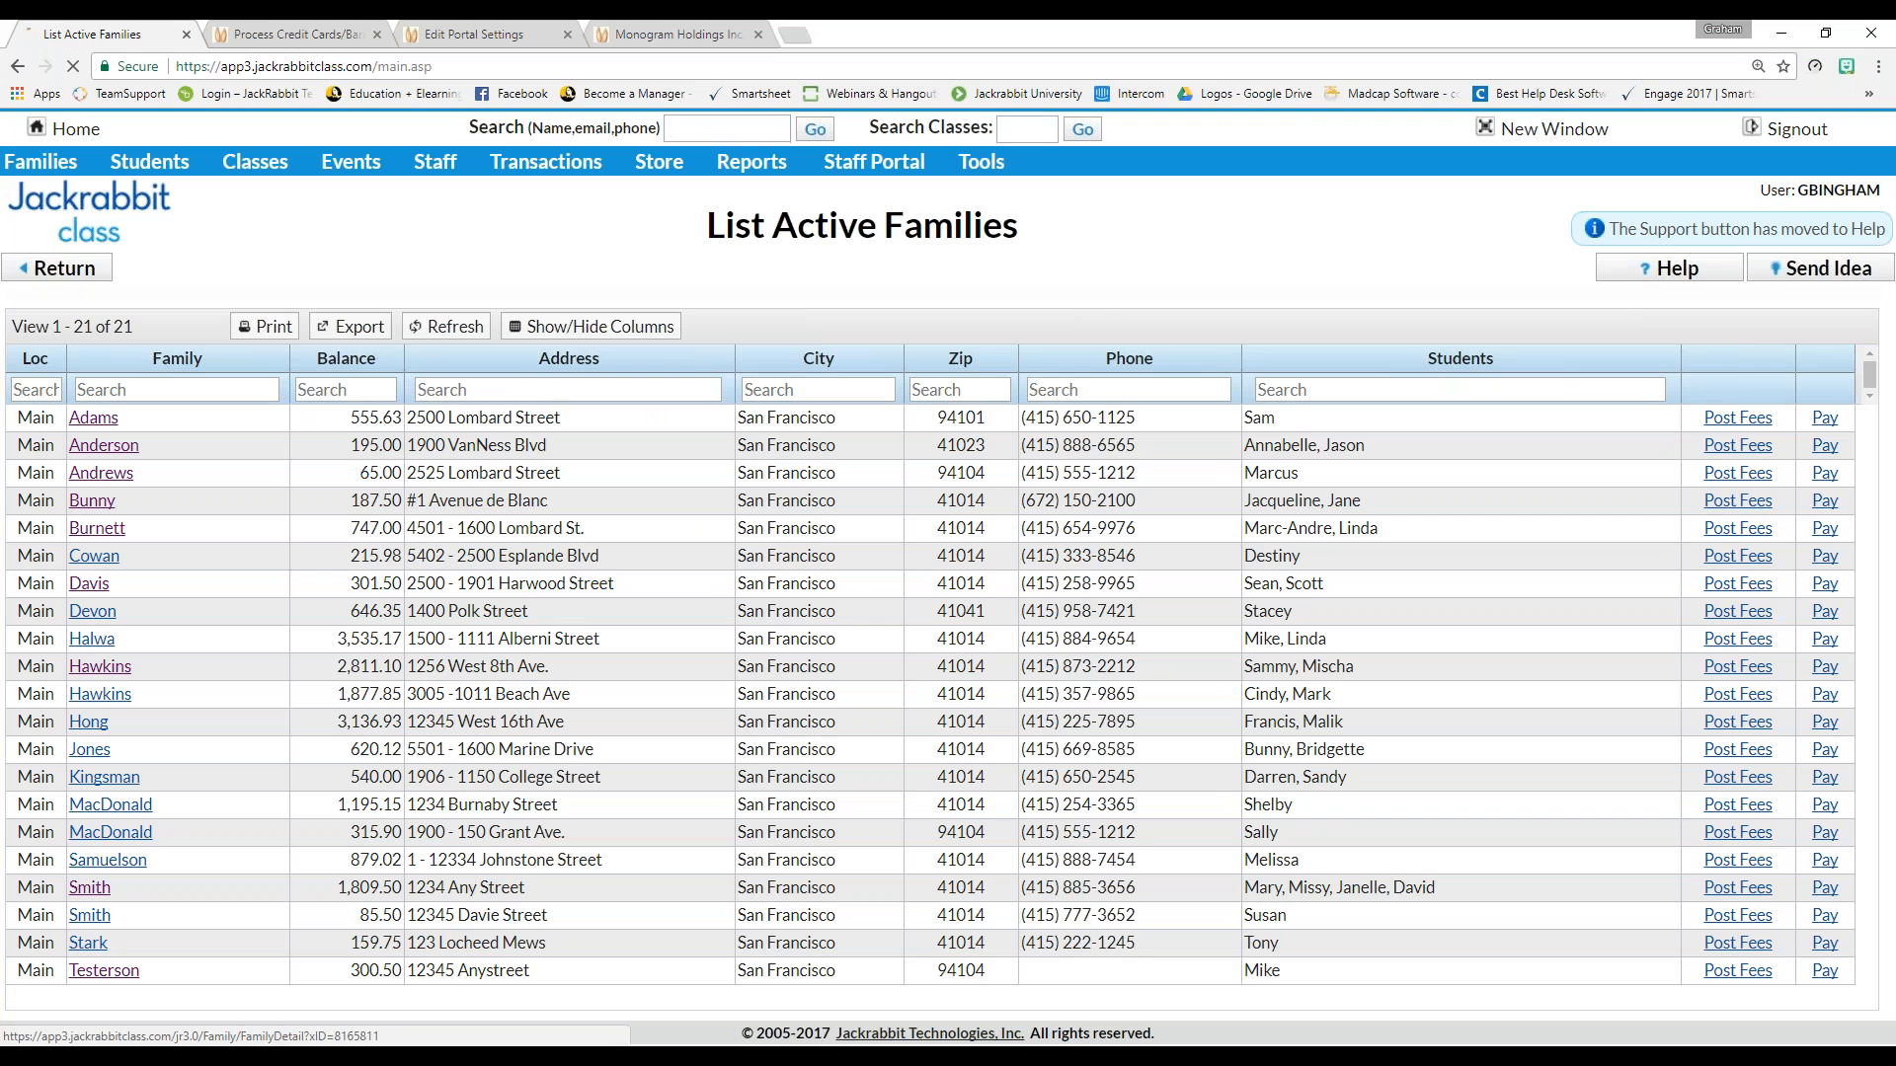
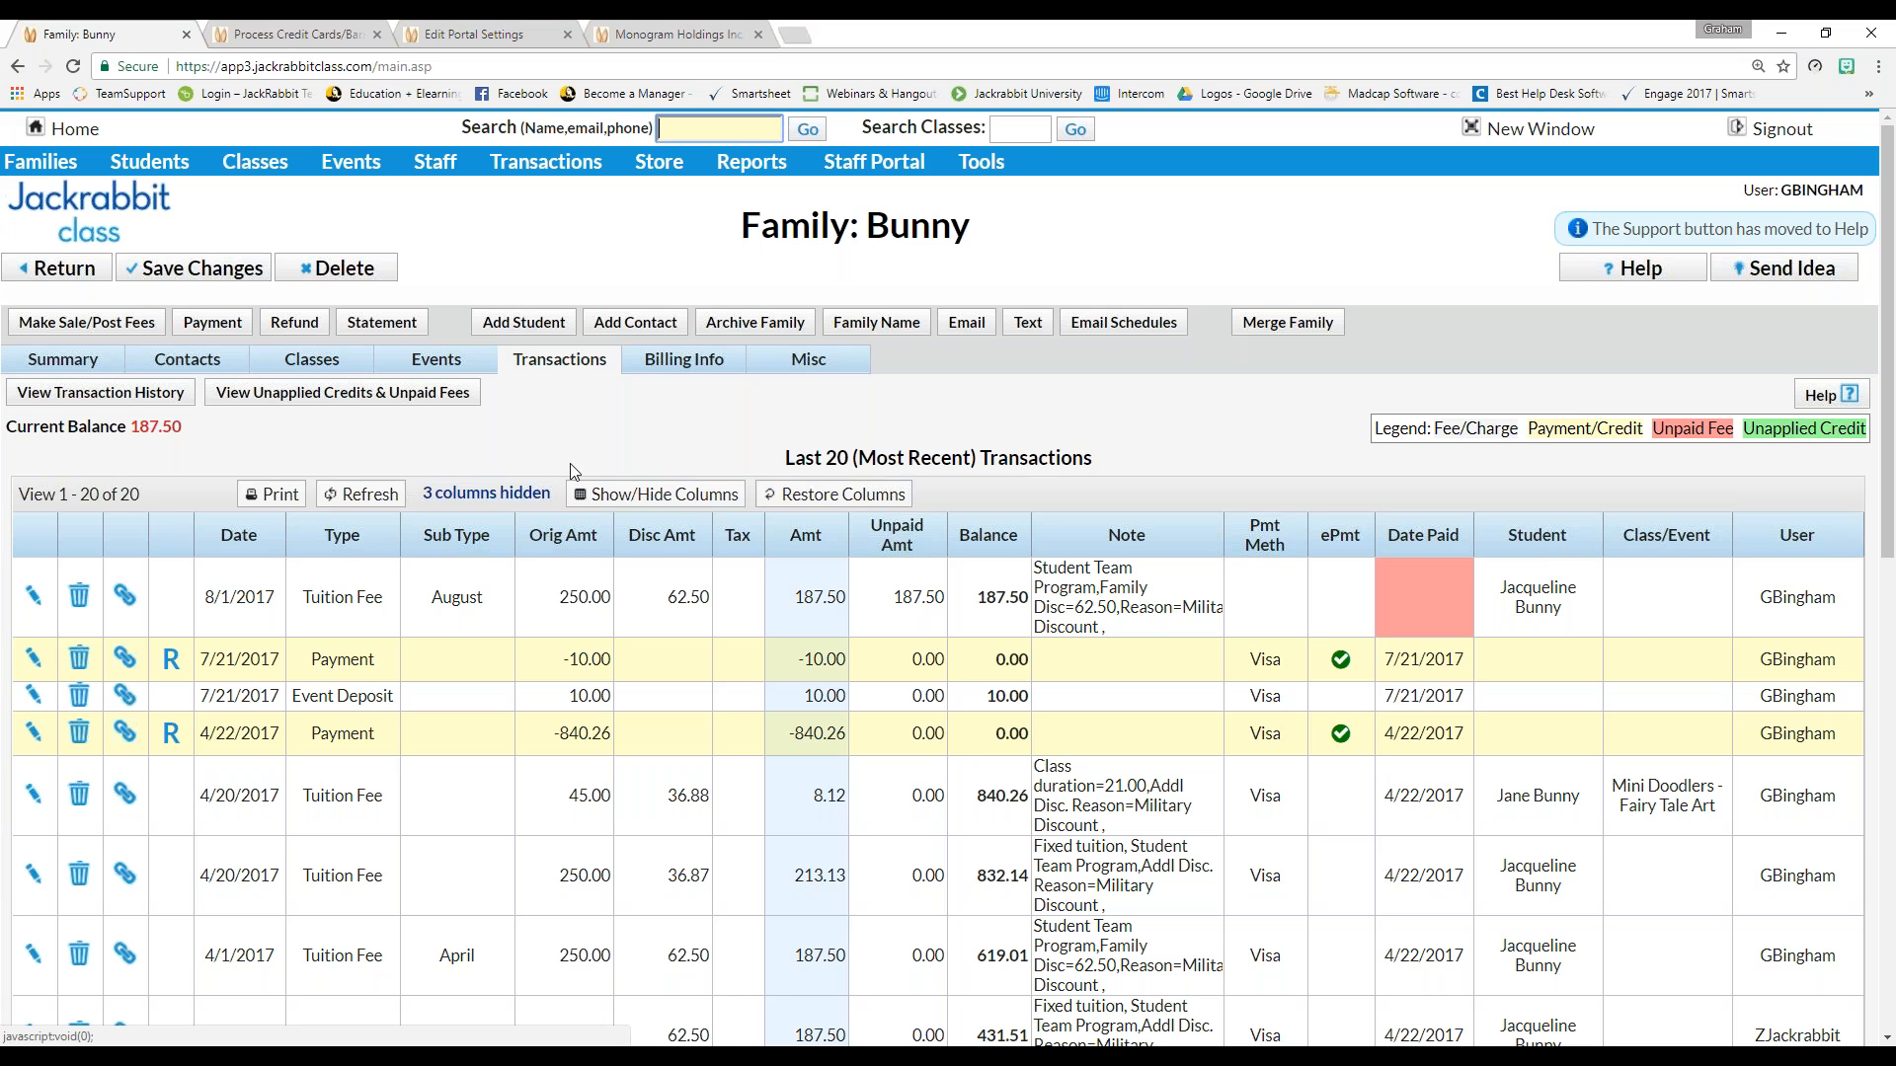
Show the family's Billing Info down to the 25% Military Discount and its expiry date
{"action": "left_click", "coordinate": [688, 366]}
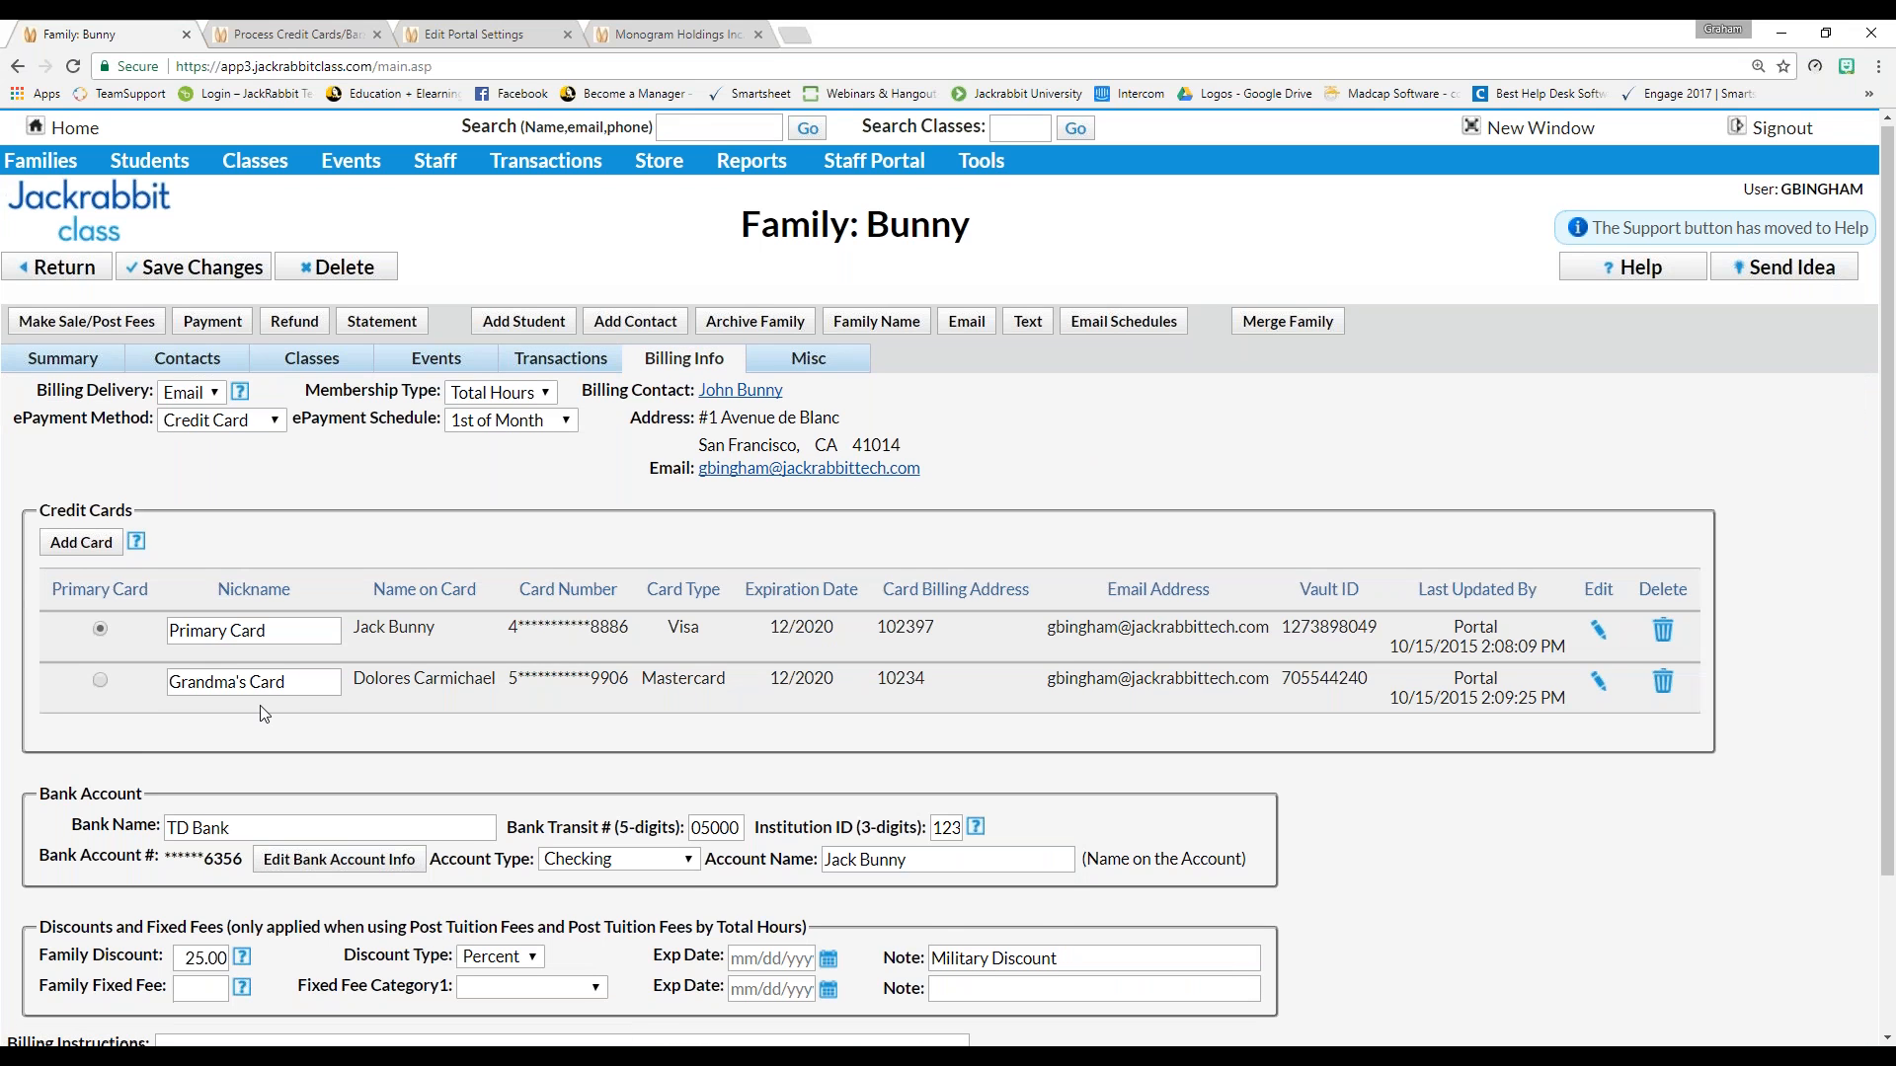
{"action": "scroll", "coordinate": [263, 713], "scroll_direction": "down", "scroll_amount": 3}
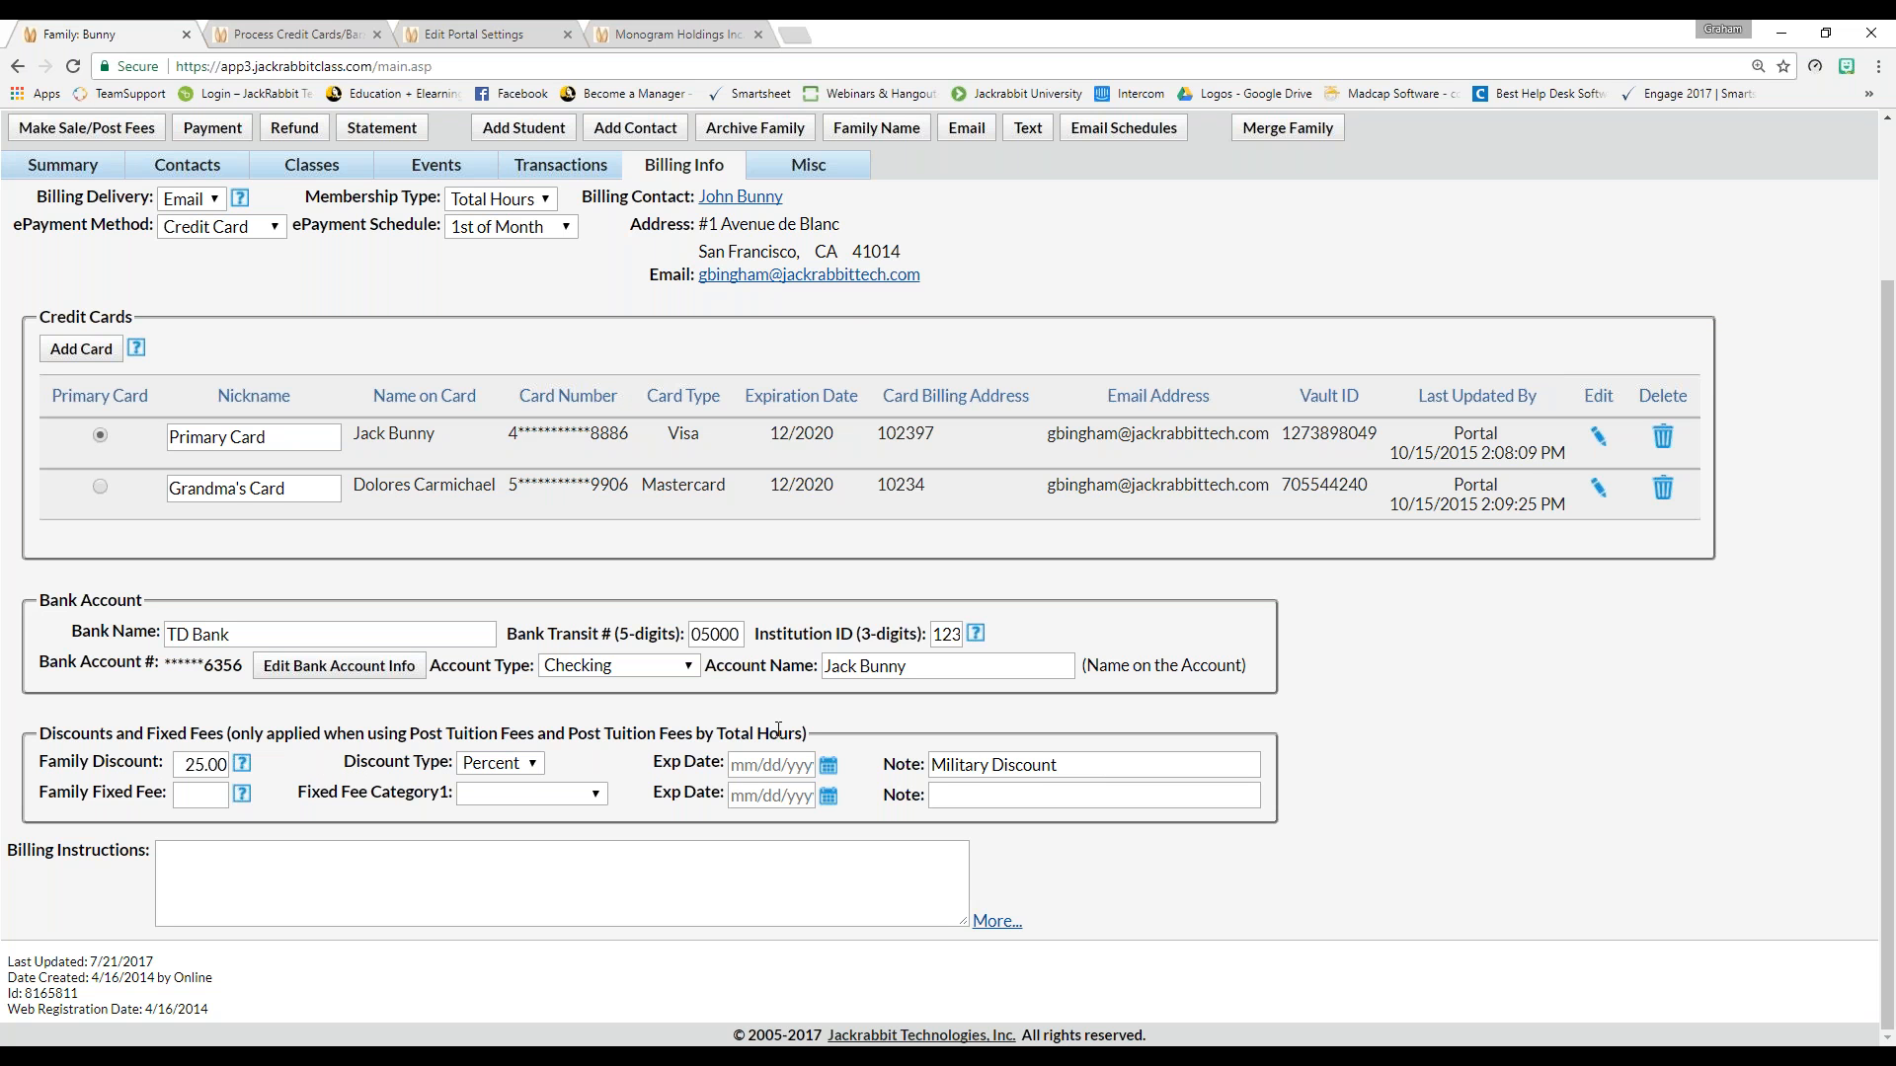
{"action": "left_click", "coordinate": [828, 795]}
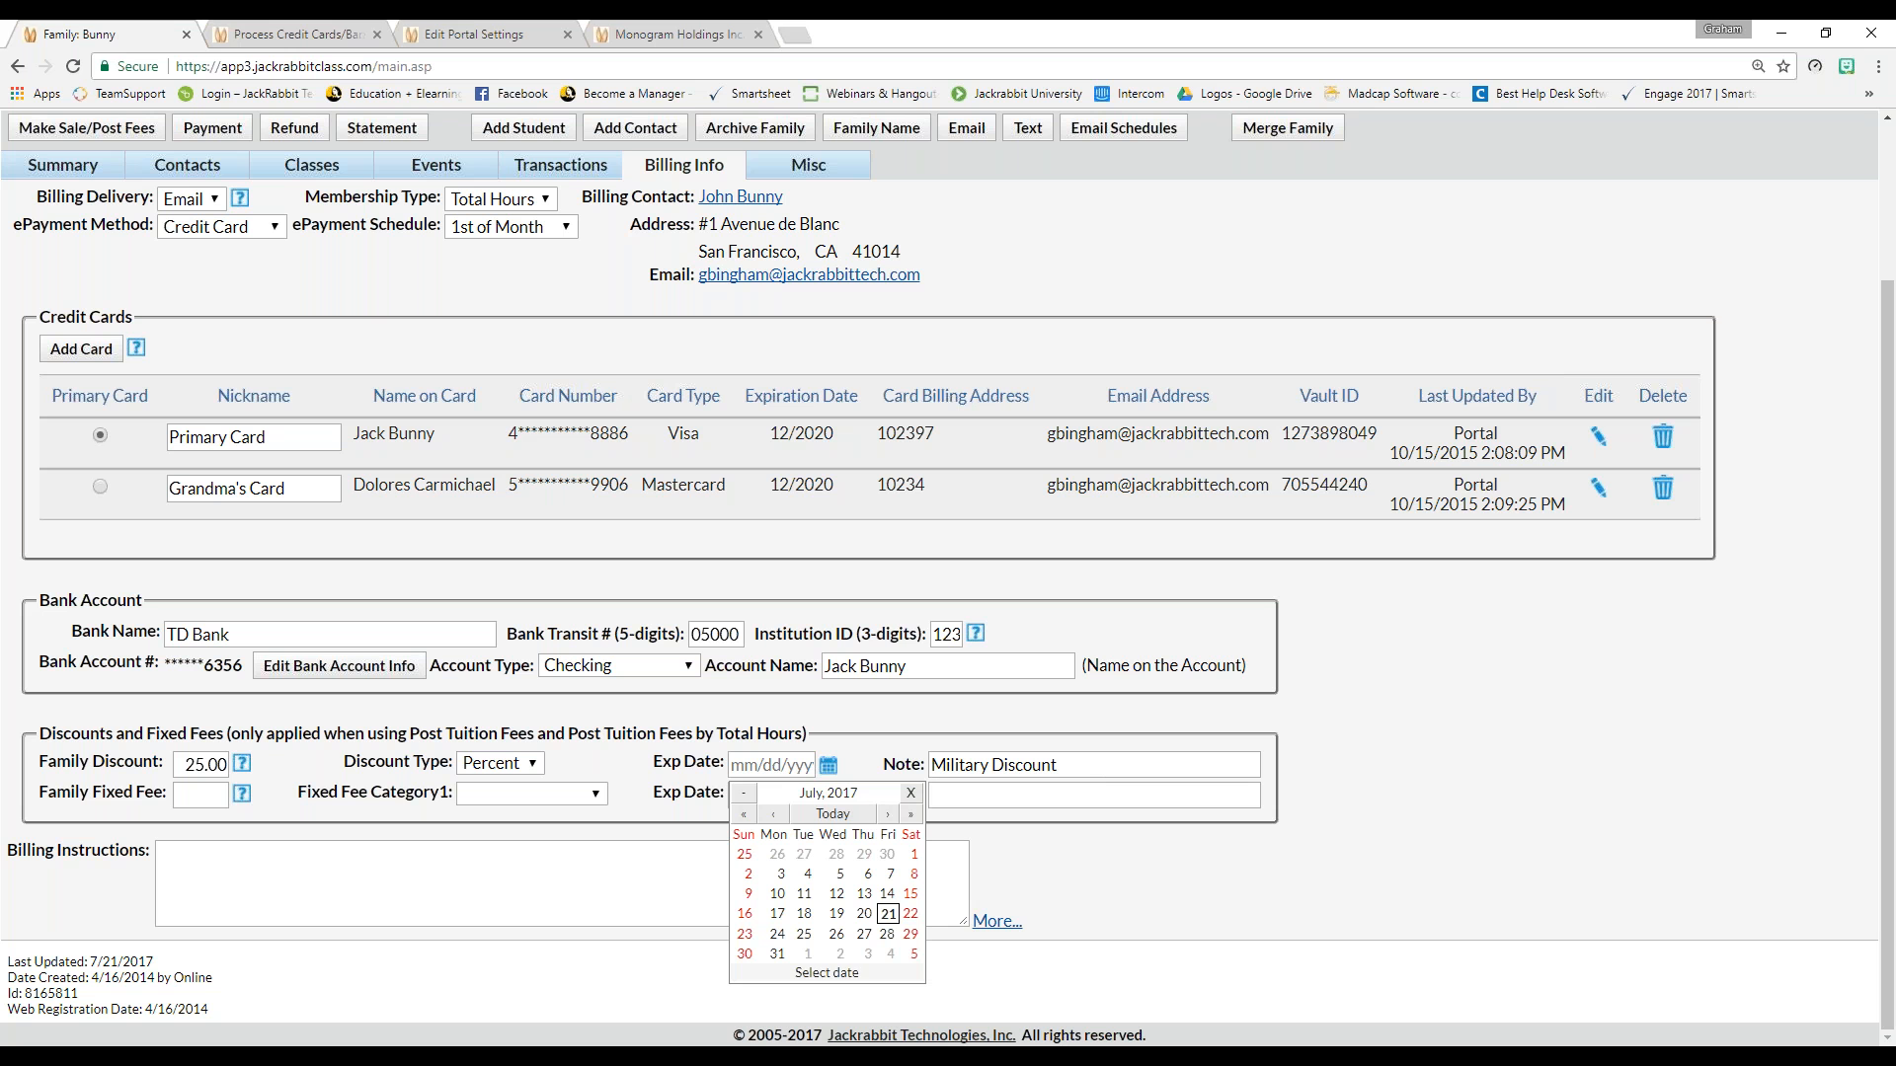
Set the Military Discount expiry date to 9/29/2017
{"action": "left_click", "coordinate": [886, 813]}
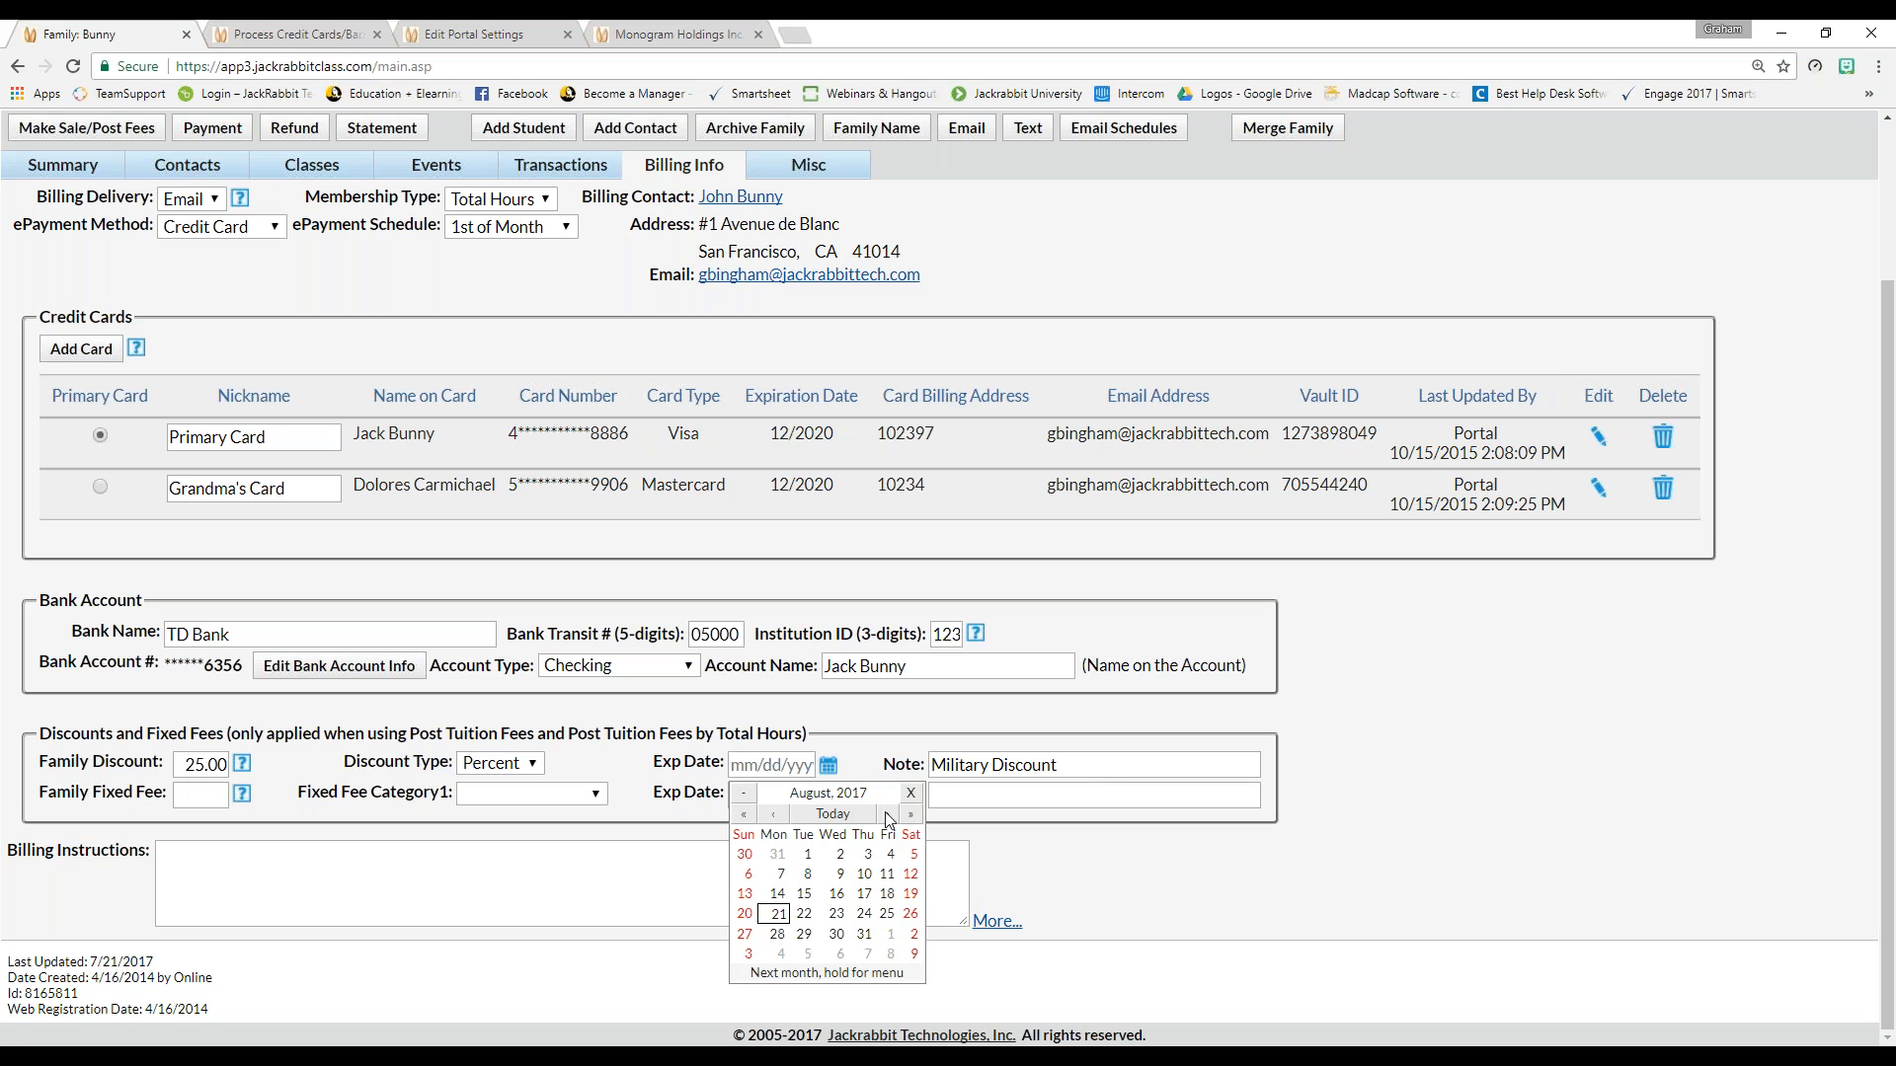
{"action": "left_click", "coordinate": [888, 816]}
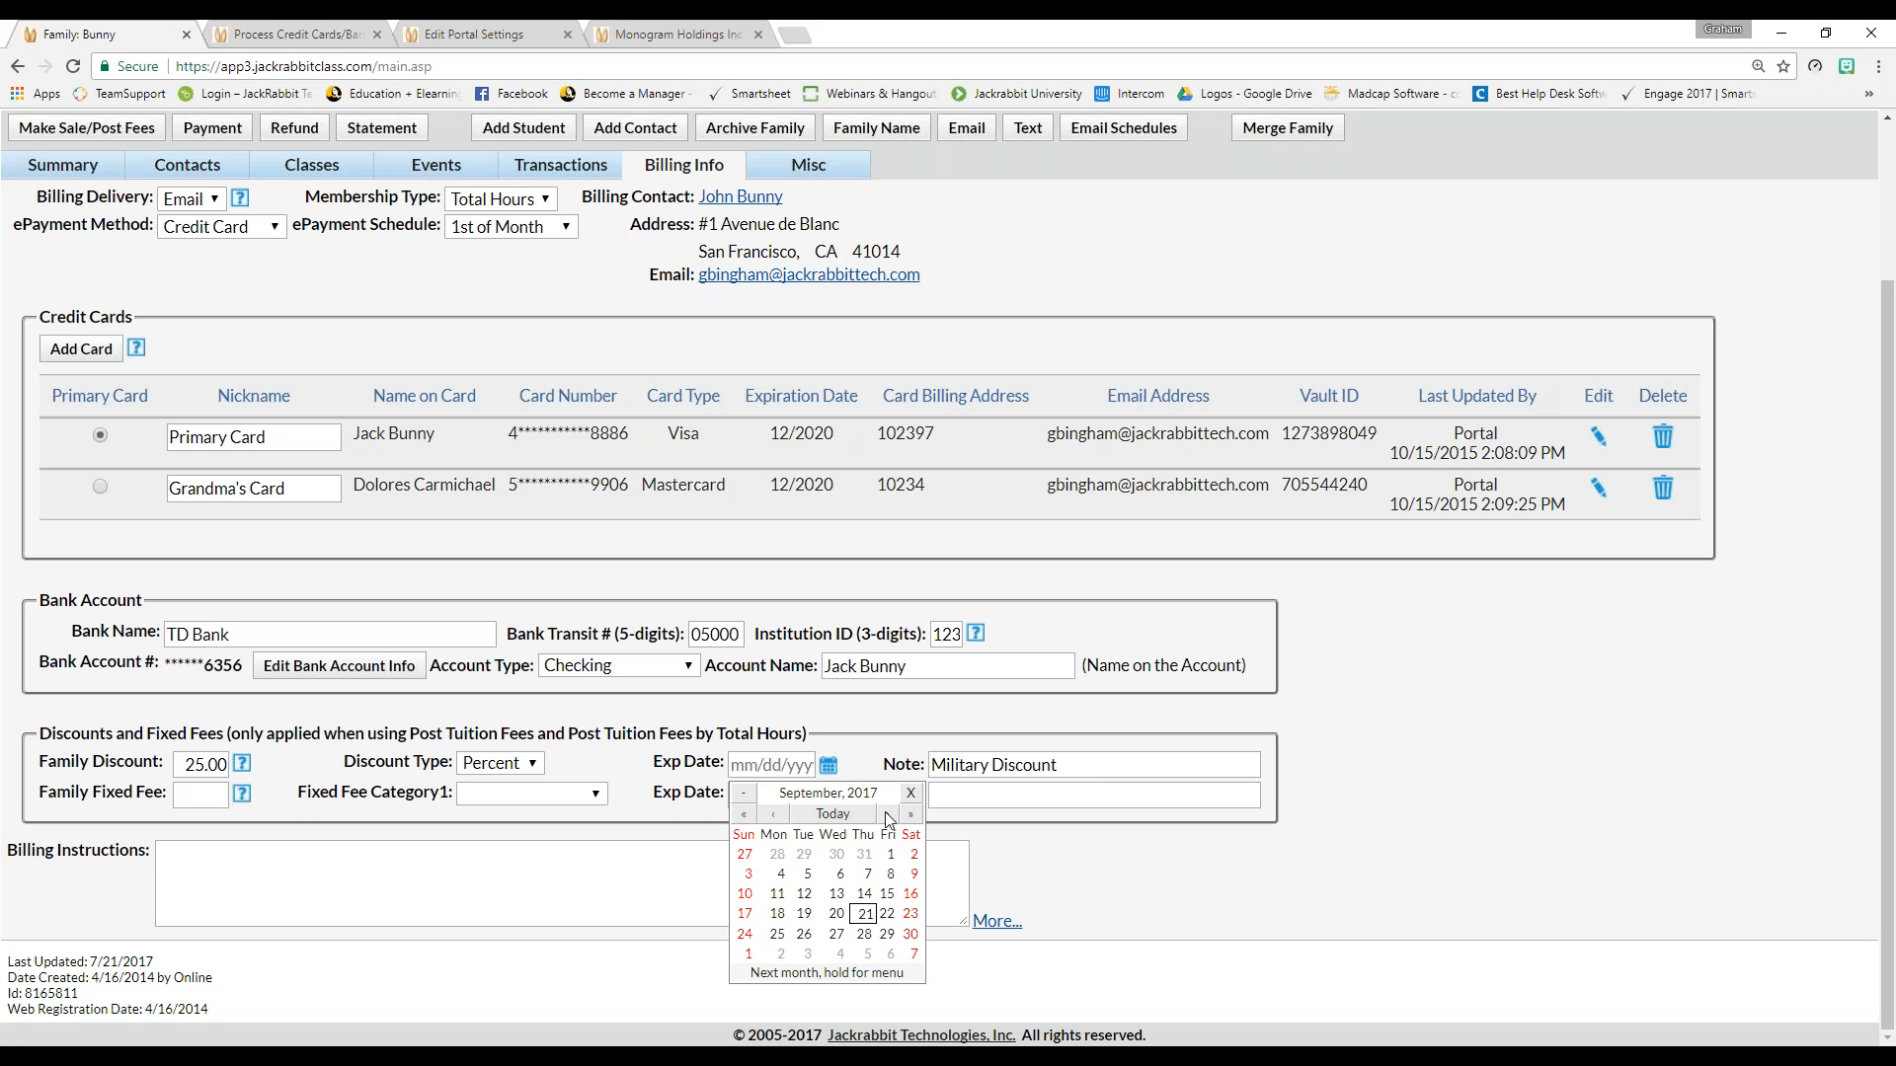
{"action": "left_click", "coordinate": [887, 935]}
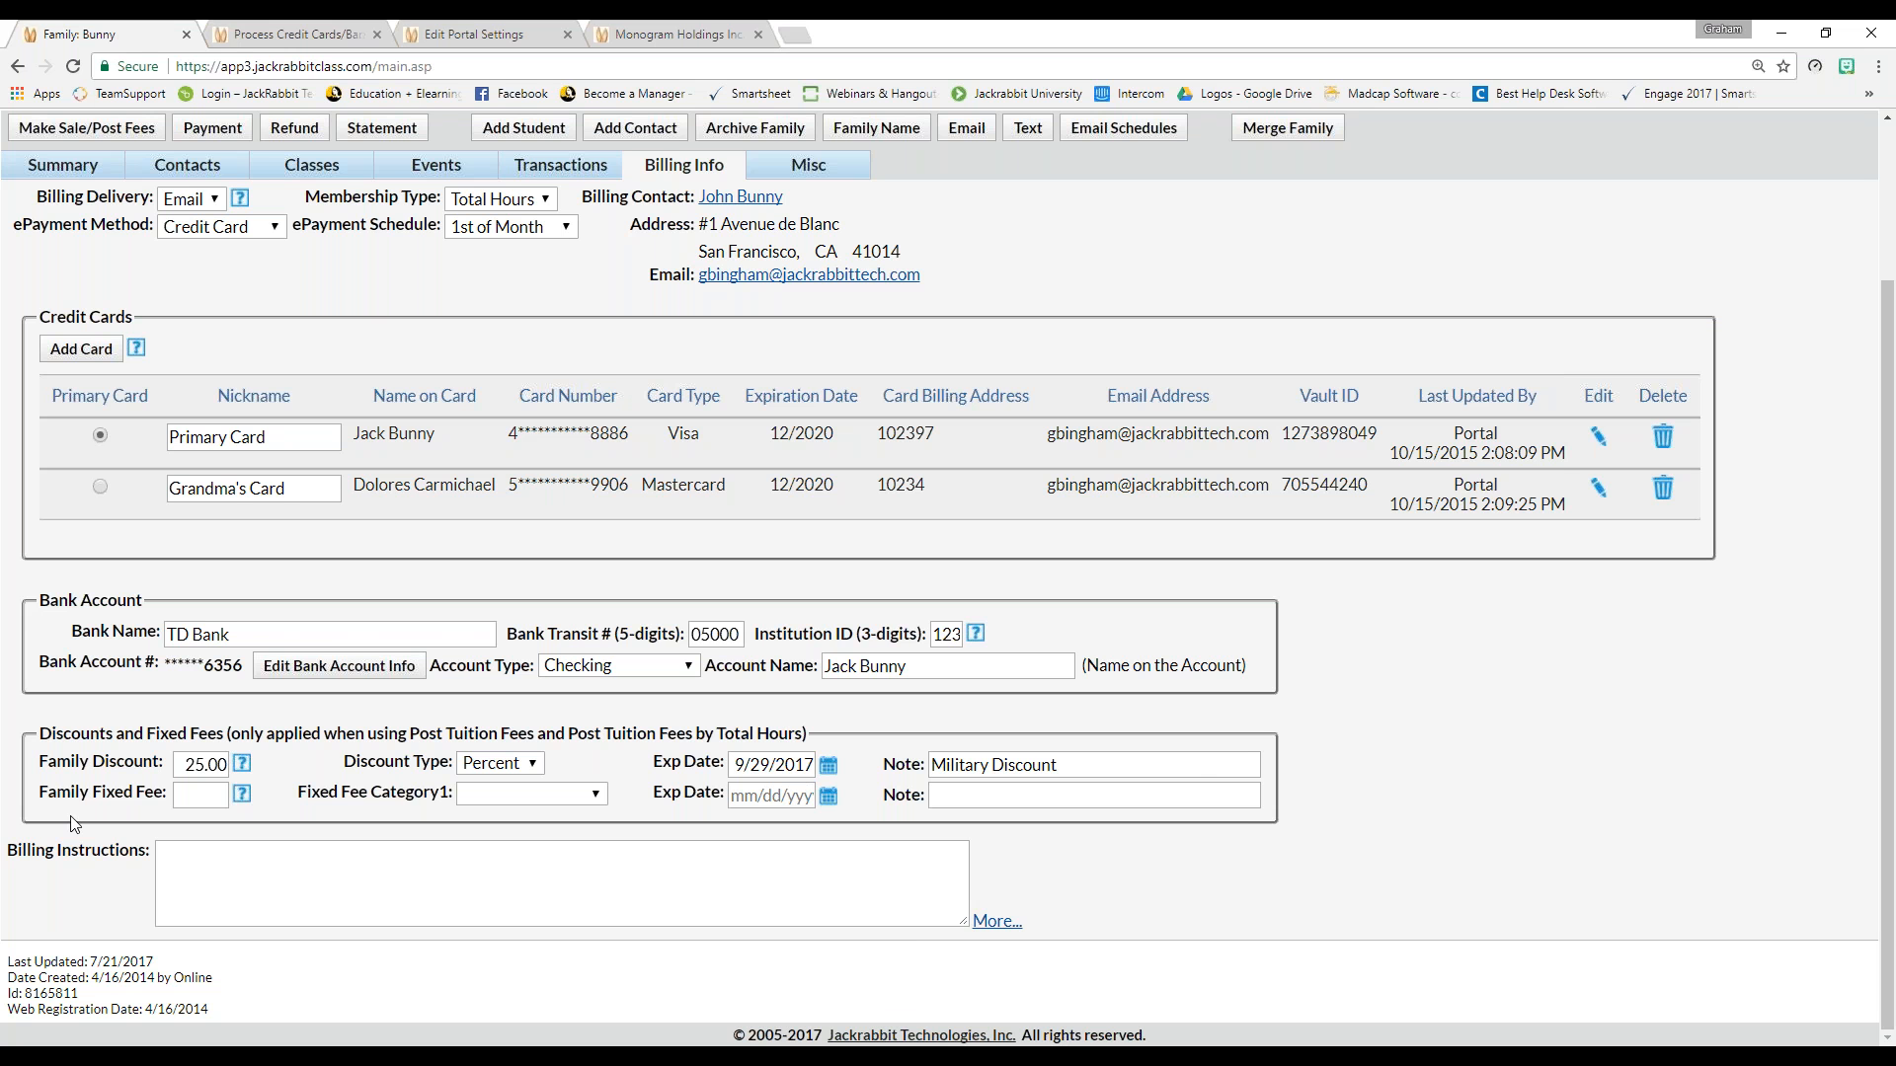
{"action": "scroll", "coordinate": [75, 825], "scroll_direction": "up", "scroll_amount": 1}
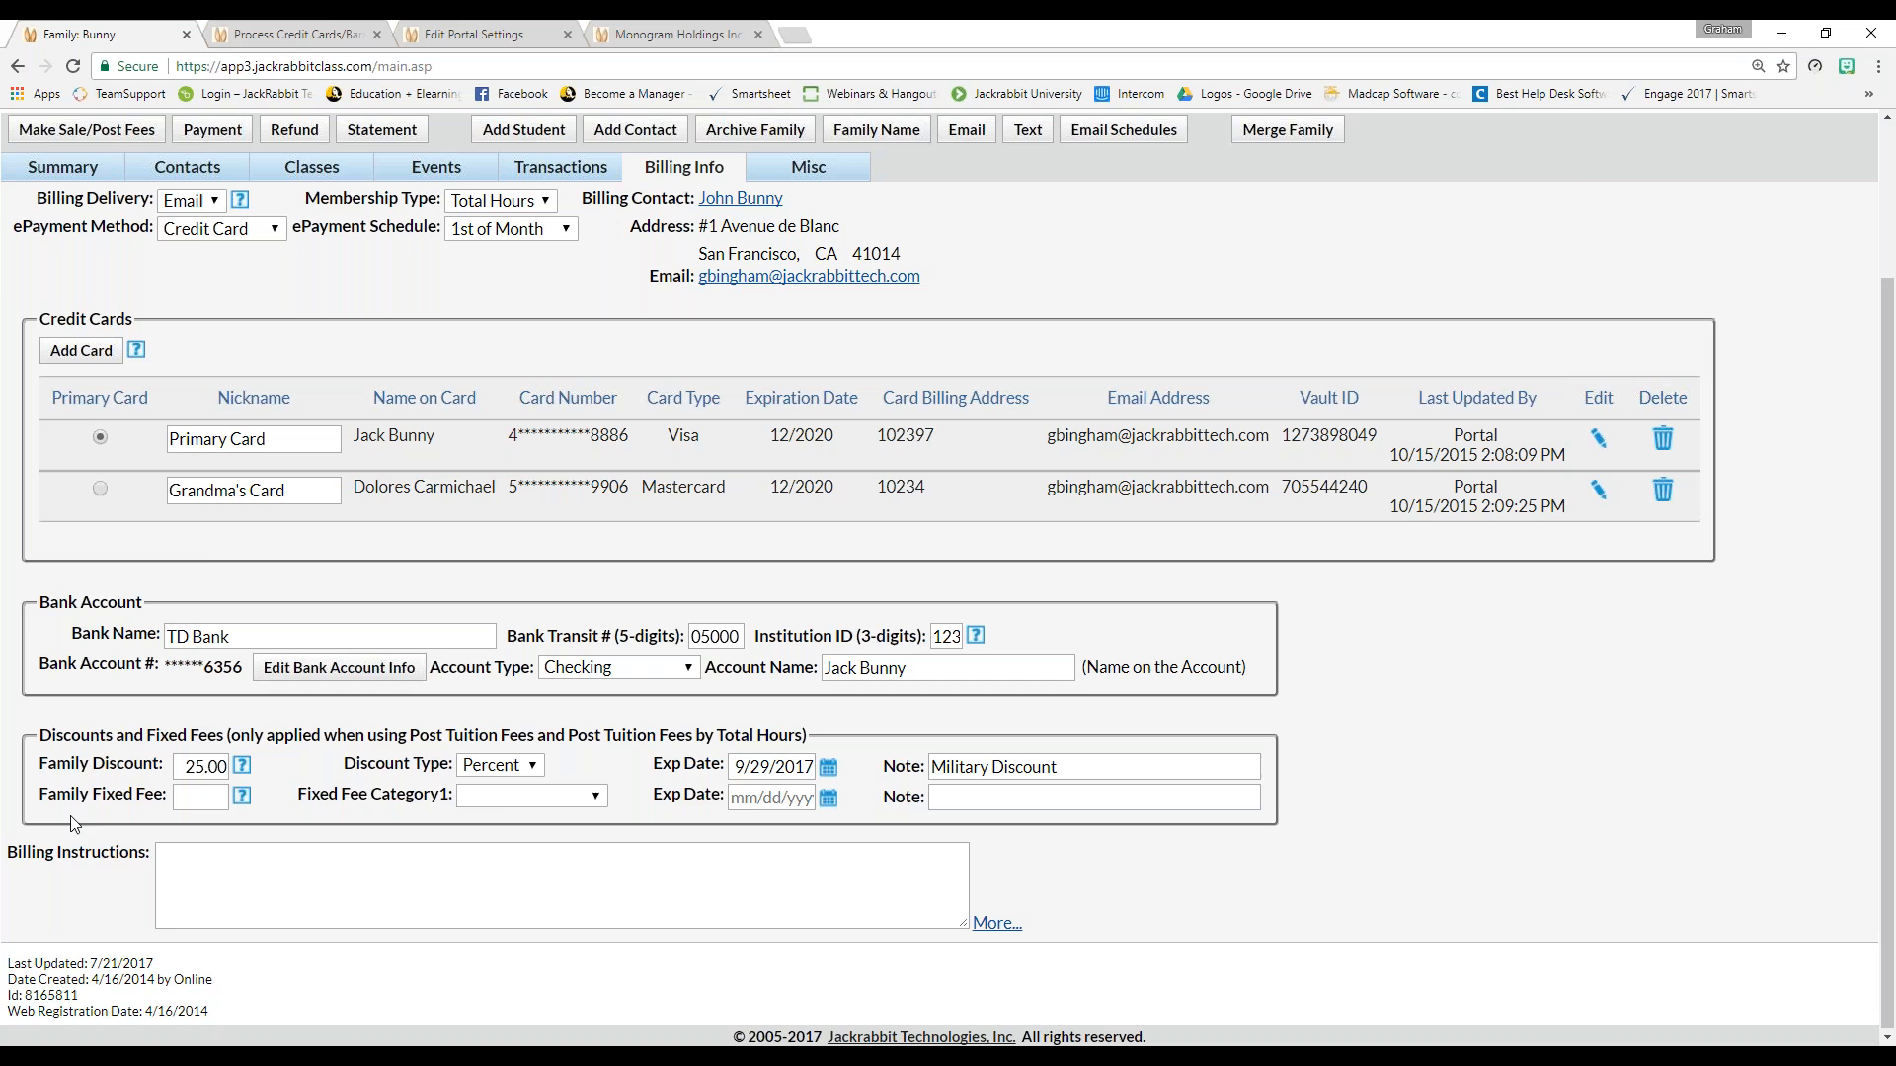
{"action": "scroll", "coordinate": [75, 824], "scroll_direction": "up", "scroll_amount": 1}
Check the fixed fee help, then set a Family Fixed Fee of 50 in the Gymnastics category
{"action": "left_click", "coordinate": [242, 895]}
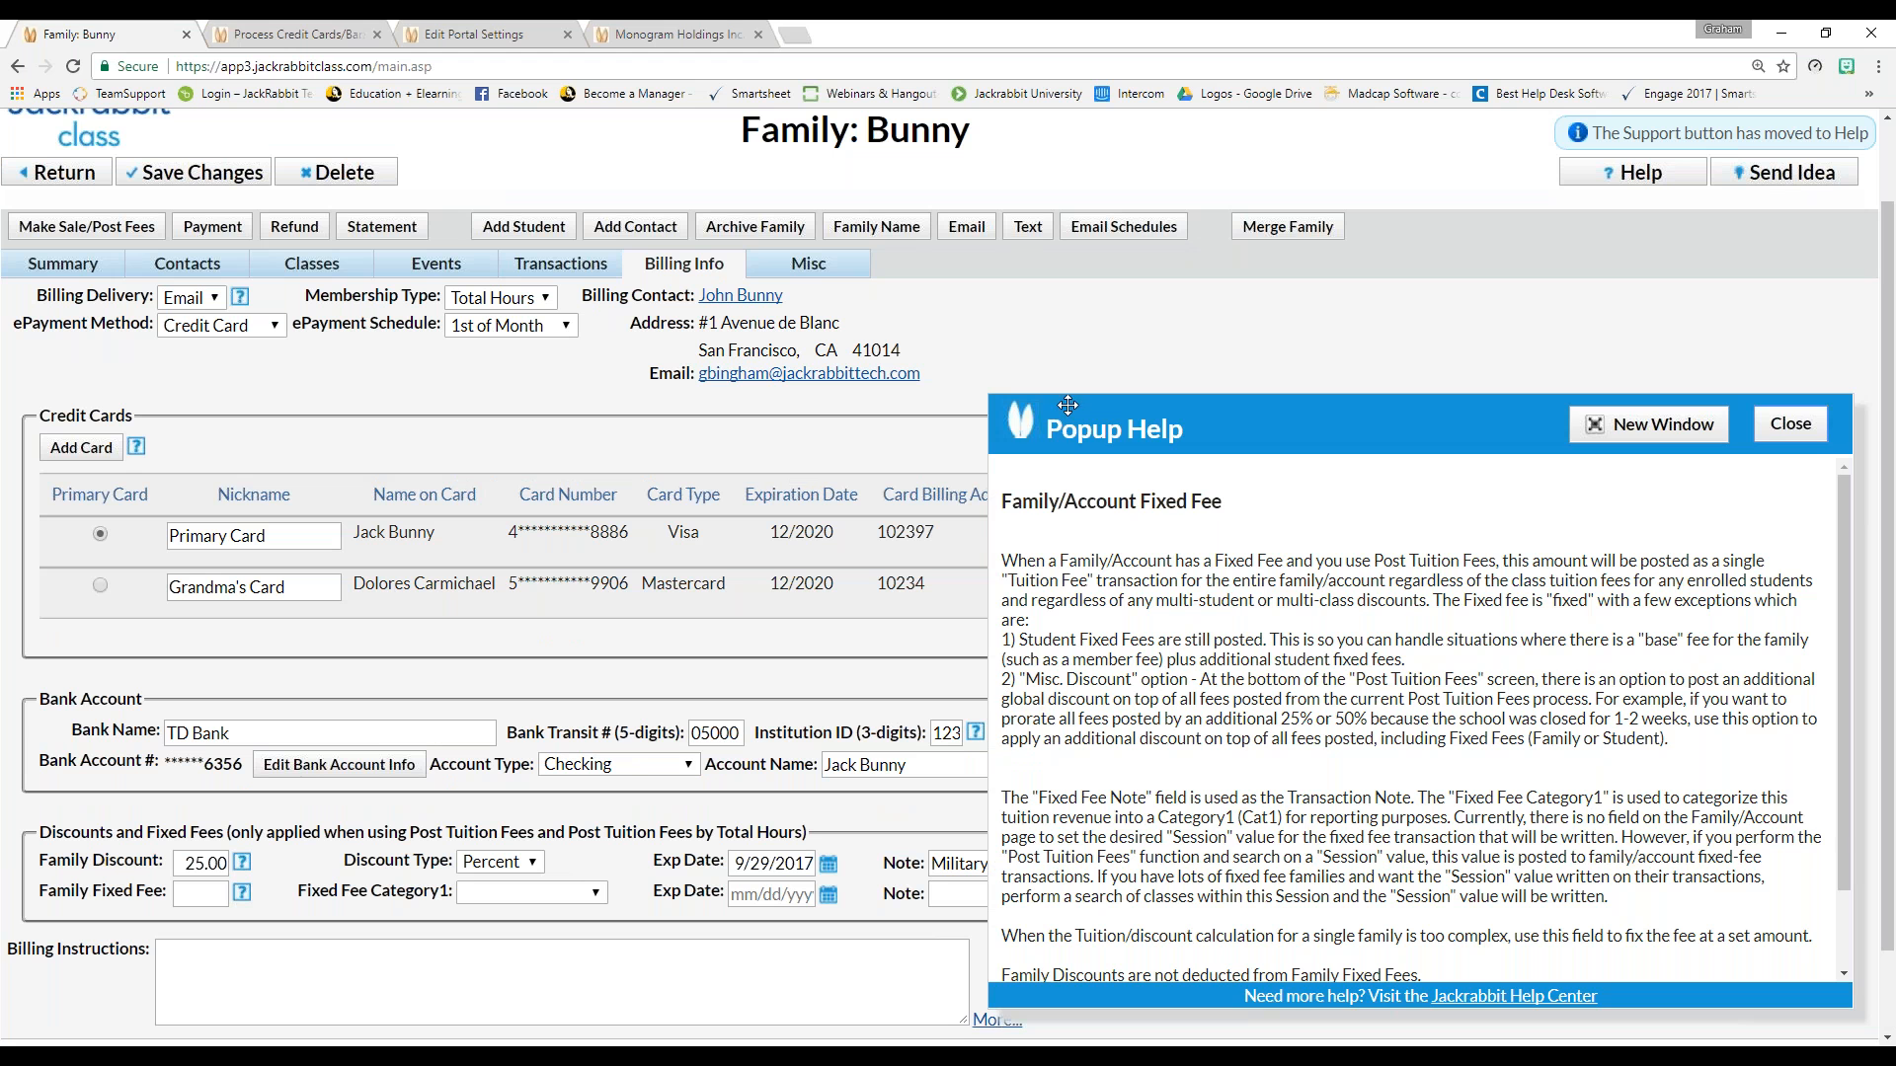
{"action": "left_click", "coordinate": [1808, 426]}
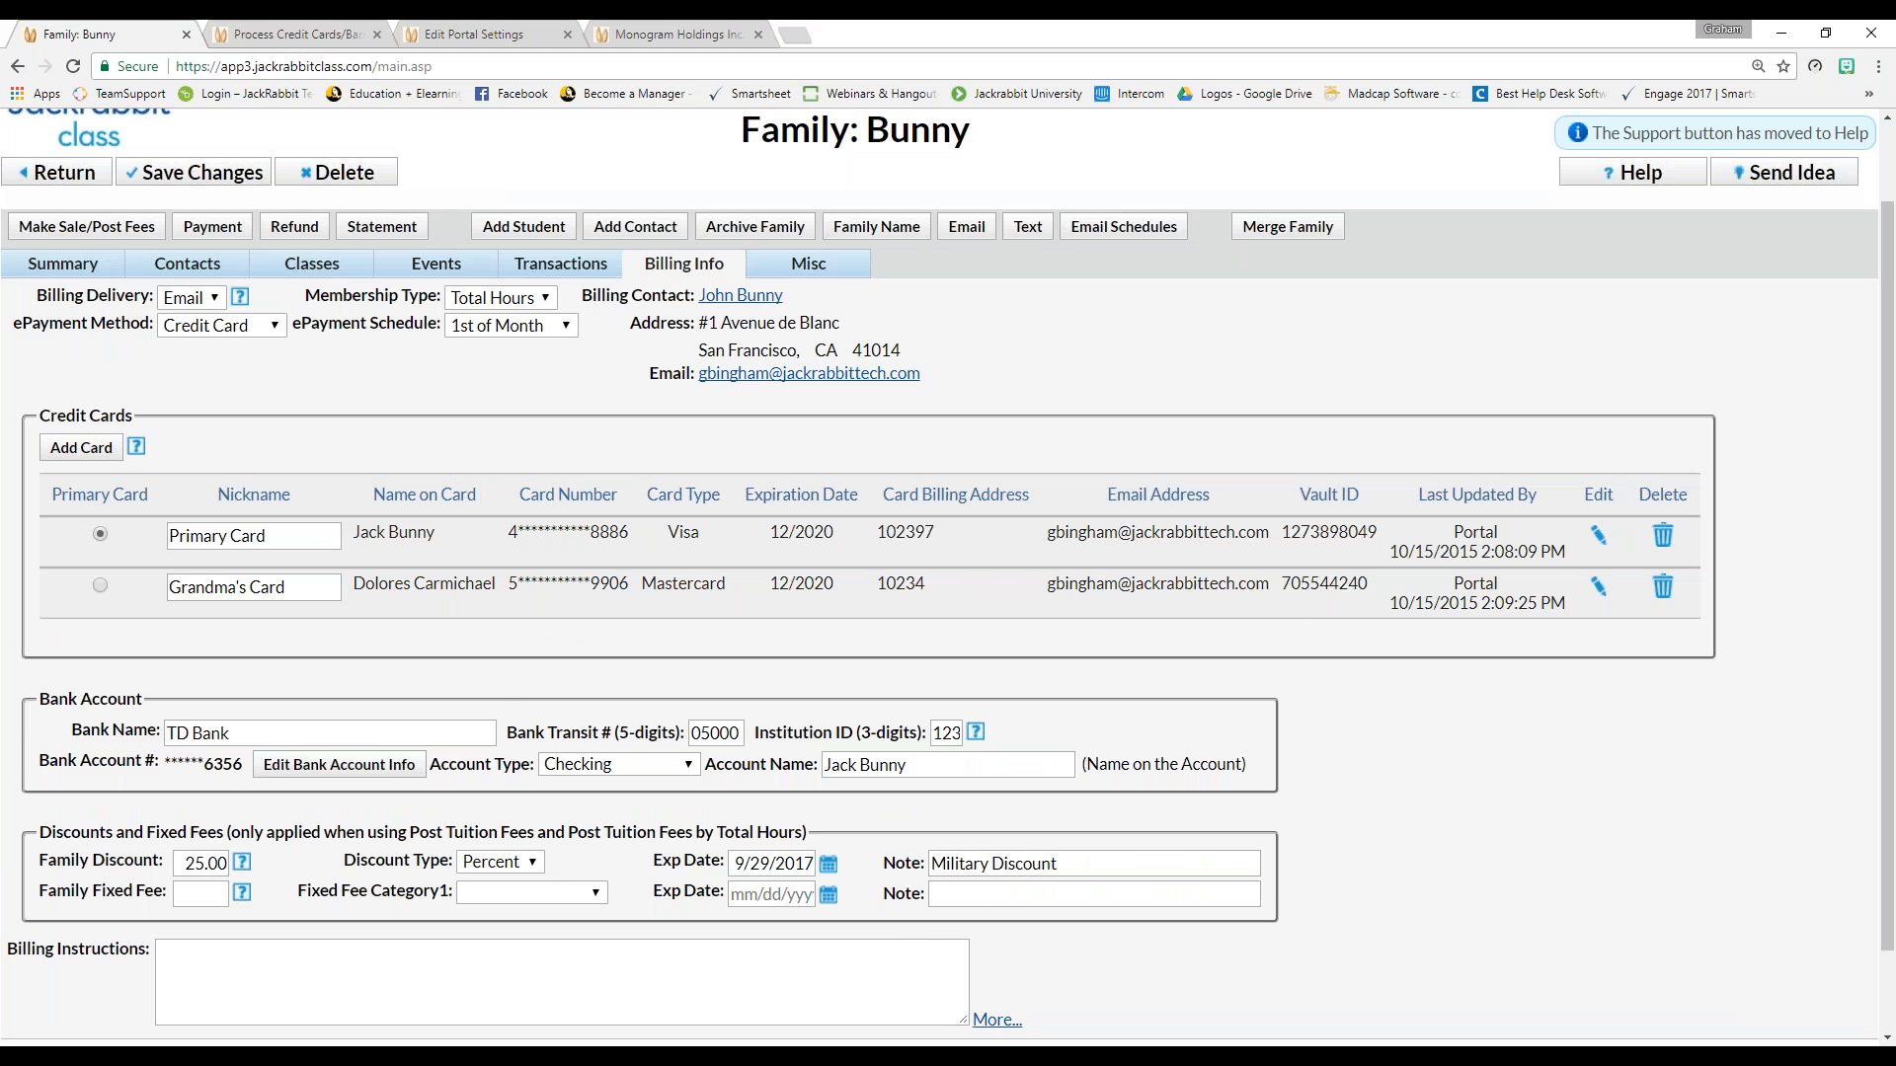
{"action": "left_click", "coordinate": [202, 901]}
{"action": "type", "text": "50"}
{"action": "left_click", "coordinate": [484, 898]}
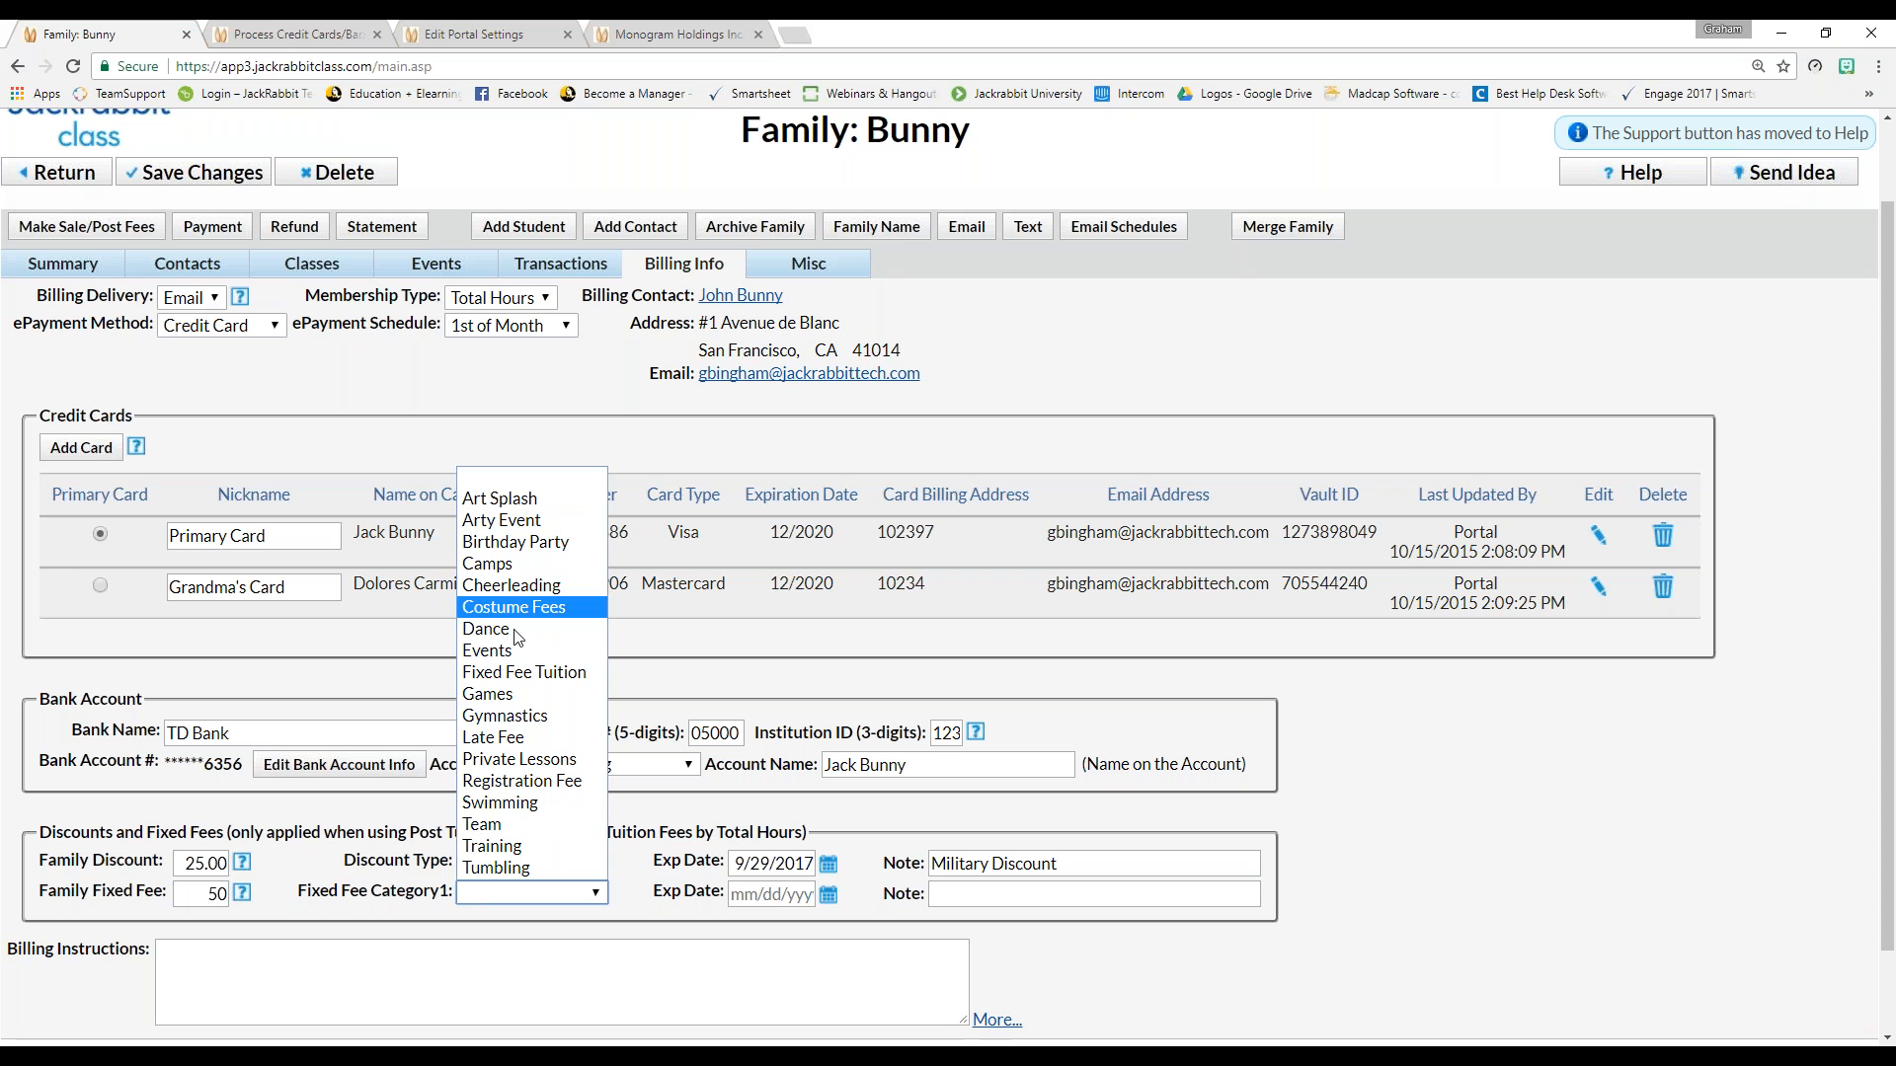
{"action": "left_click", "coordinate": [541, 717]}
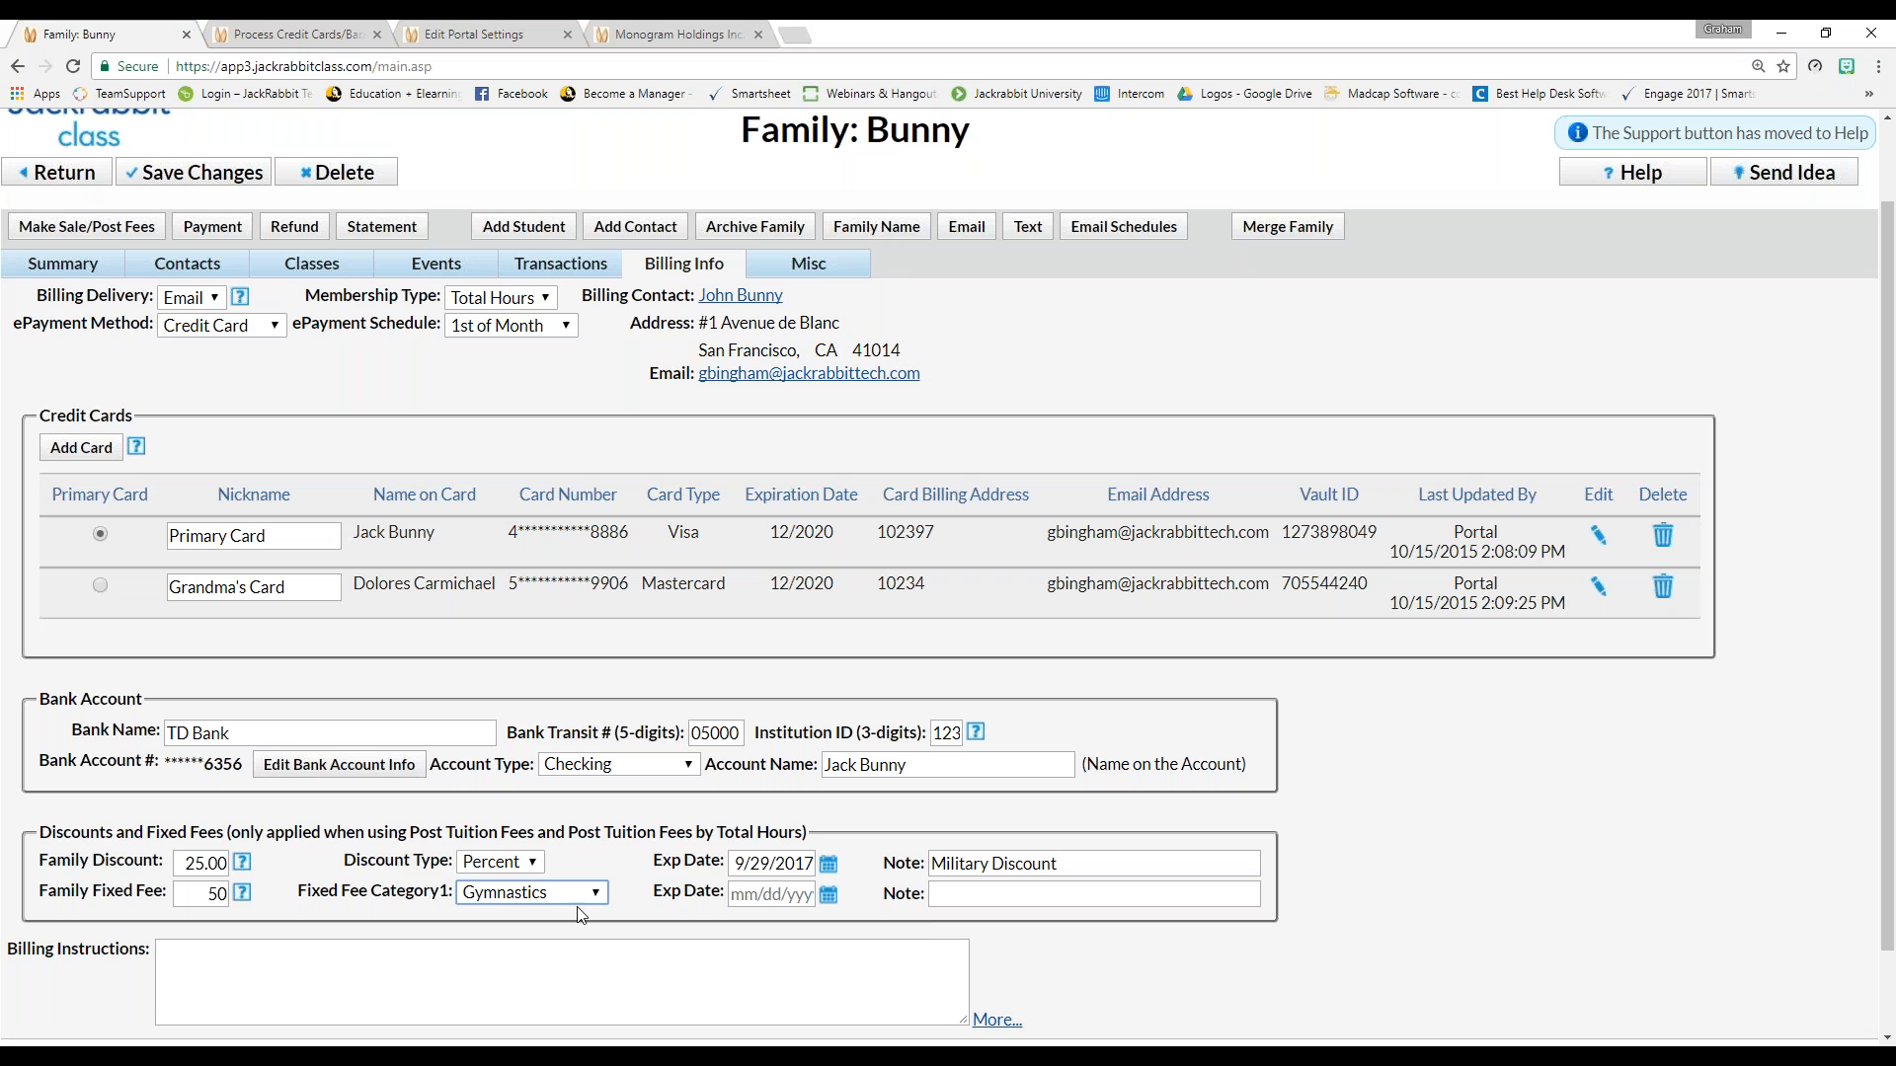
Note the fixed fee as 'Staff rate.' and recheck the 50 amount
{"action": "left_click", "coordinate": [1039, 892]}
{"action": "type", "text": "s"}
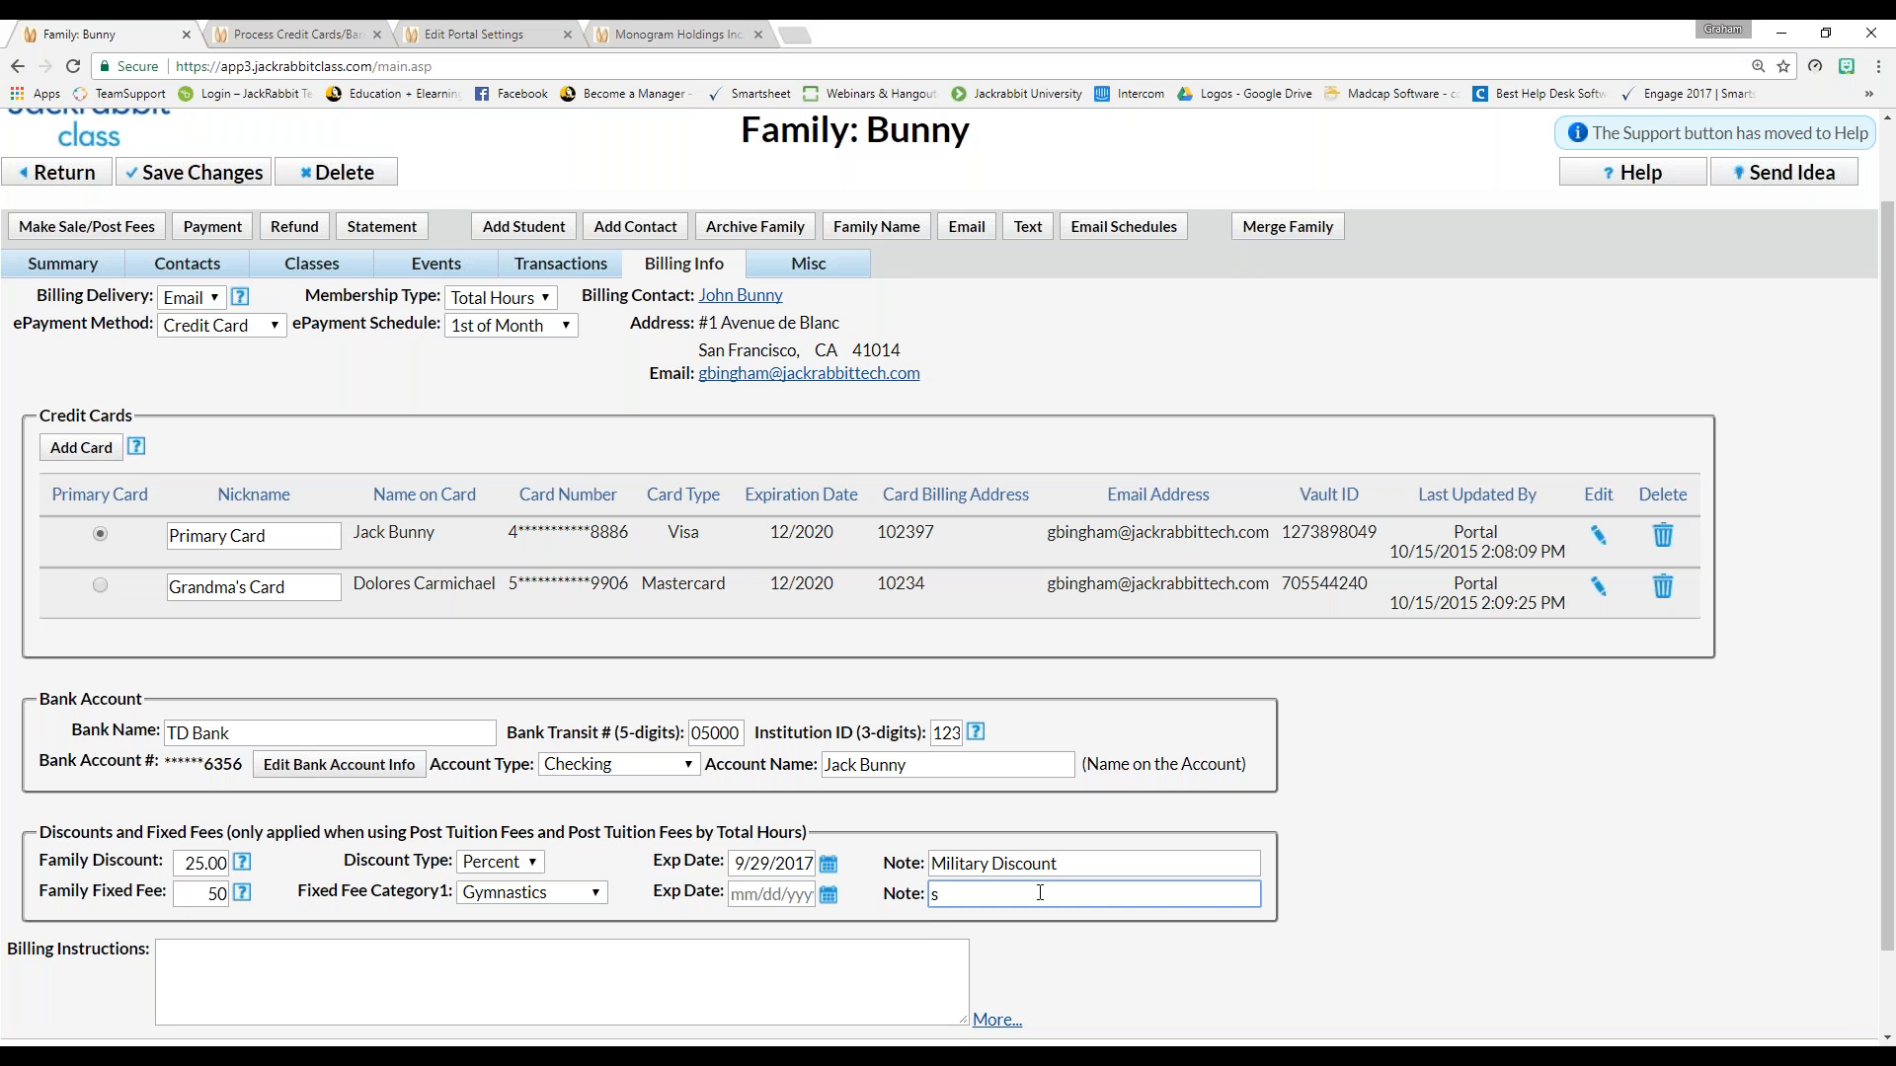
{"action": "key", "text": "BackSpace"}
{"action": "type", "text": "Staff rate."}
{"action": "left_click", "coordinate": [219, 894]}
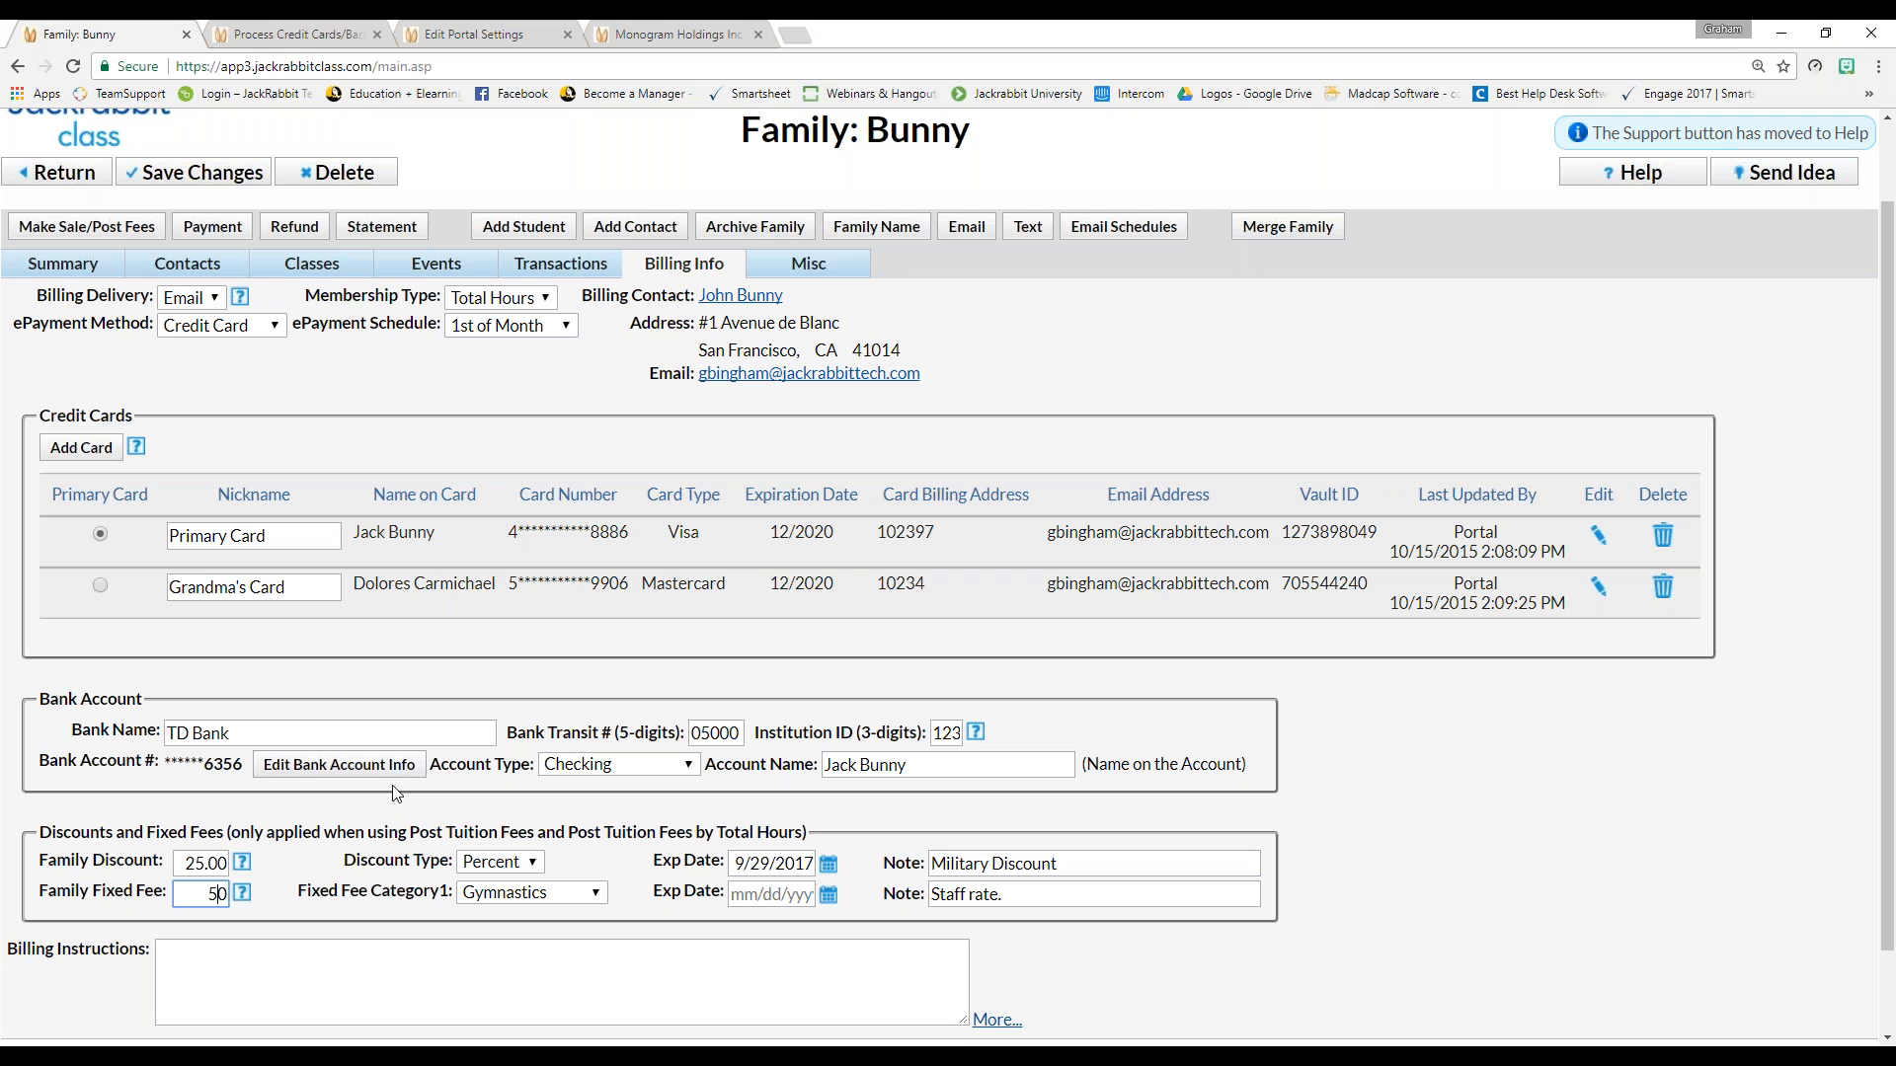
{"action": "left_click", "coordinate": [56, 172]}
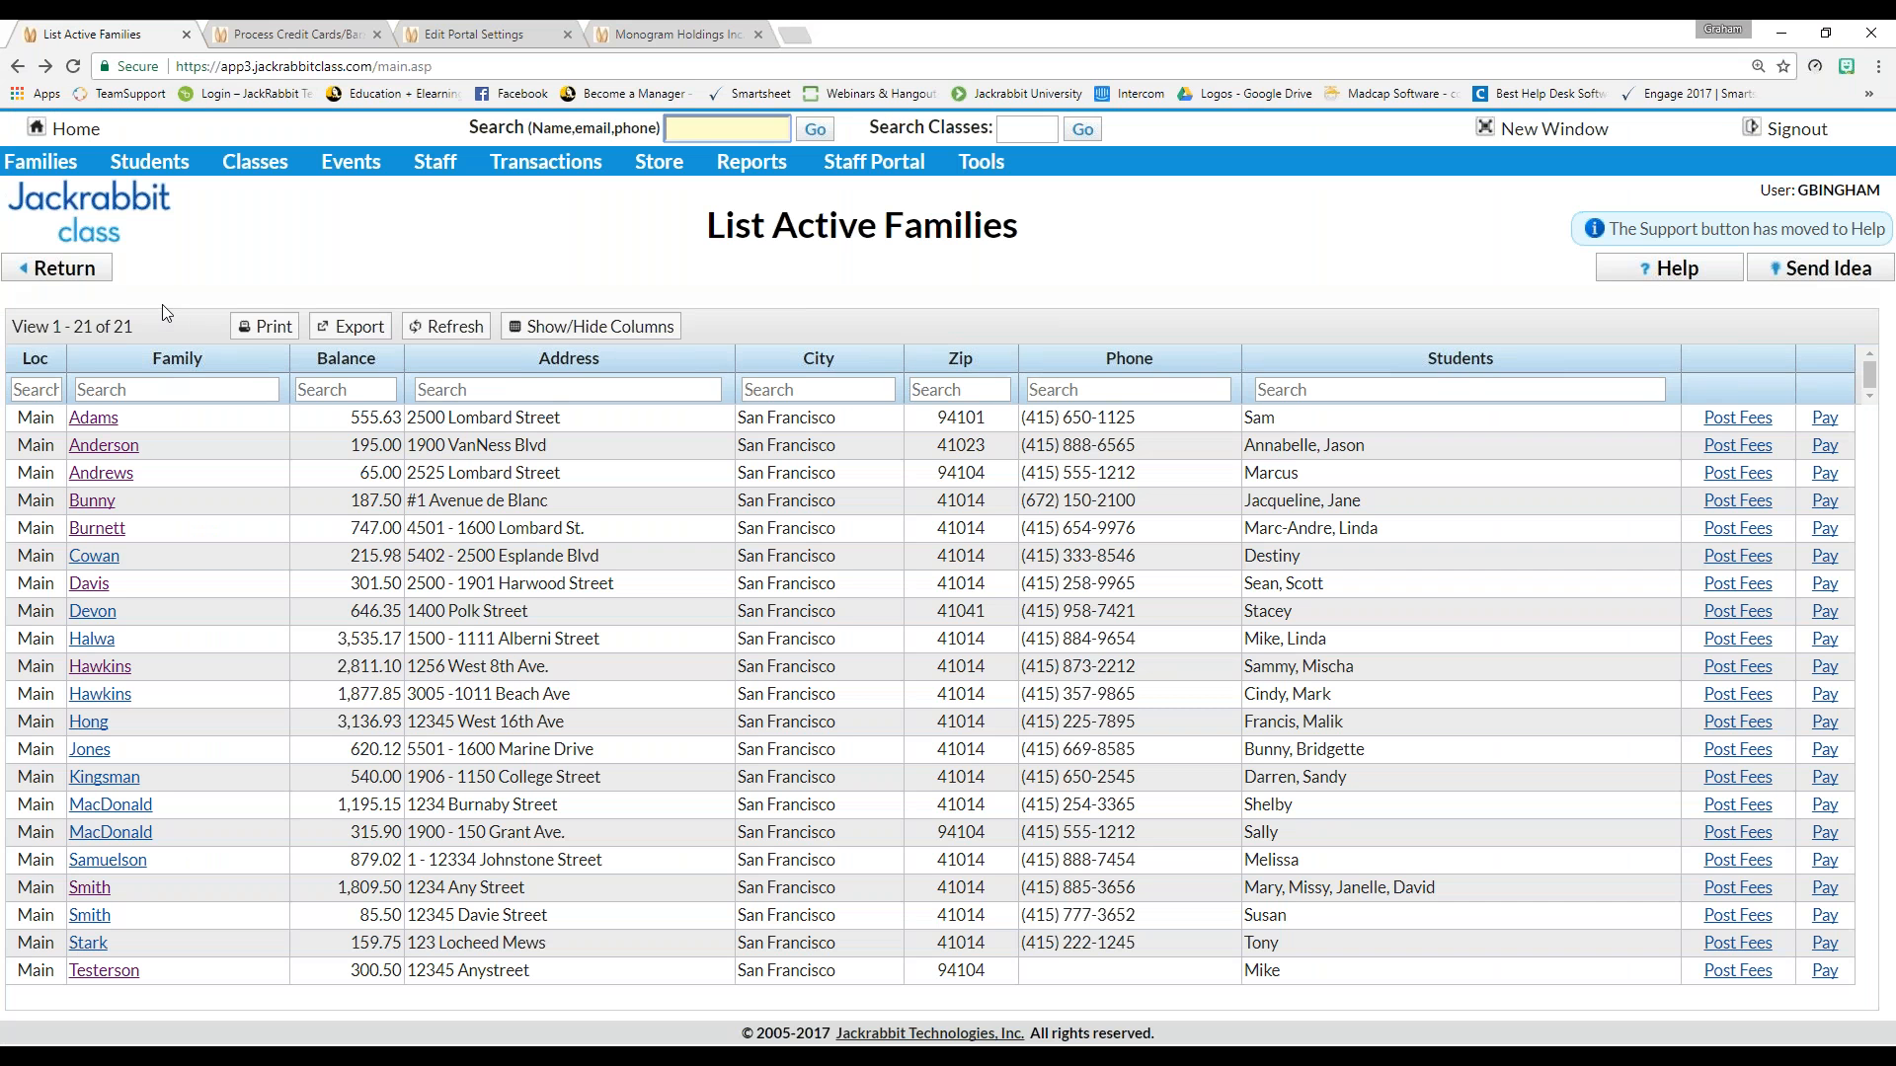
Go Home and open Families > List Active Families showing all 21 families and balances
{"action": "left_click", "coordinate": [62, 274]}
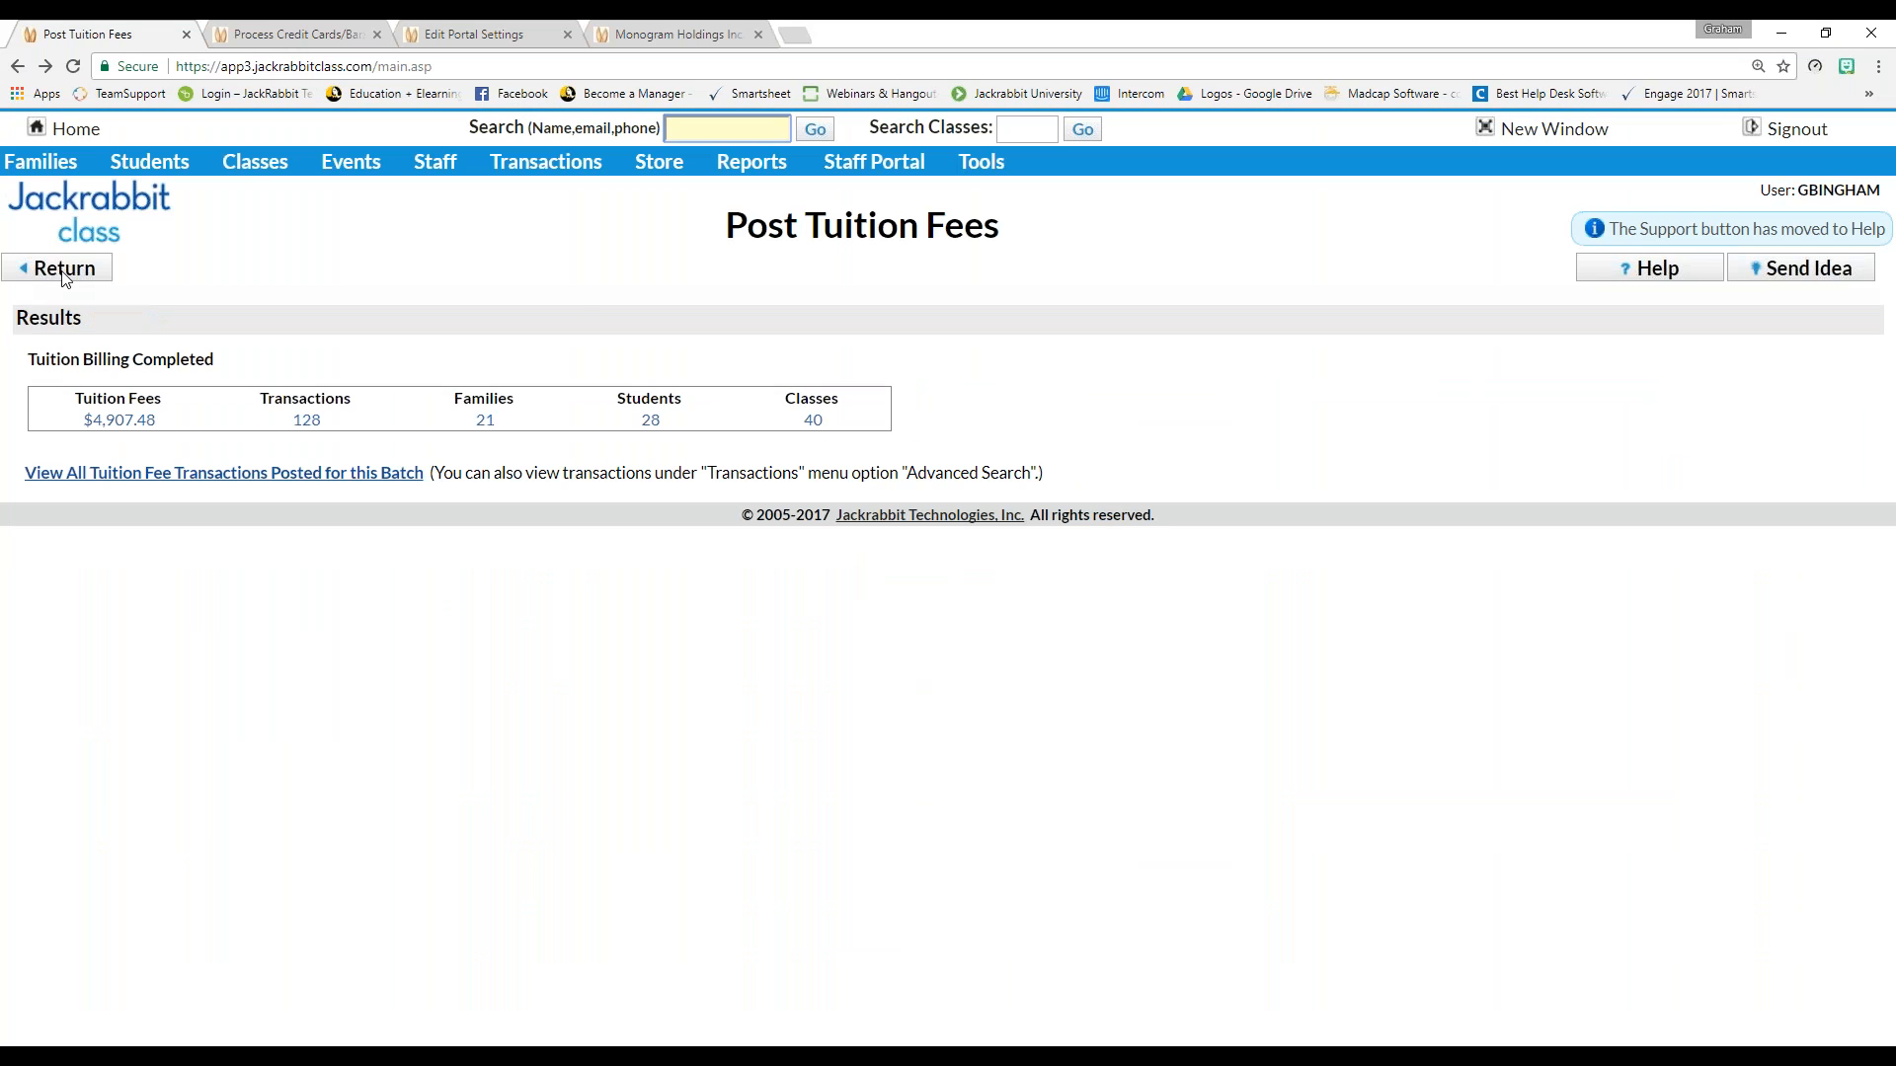
{"action": "left_click", "coordinate": [78, 136]}
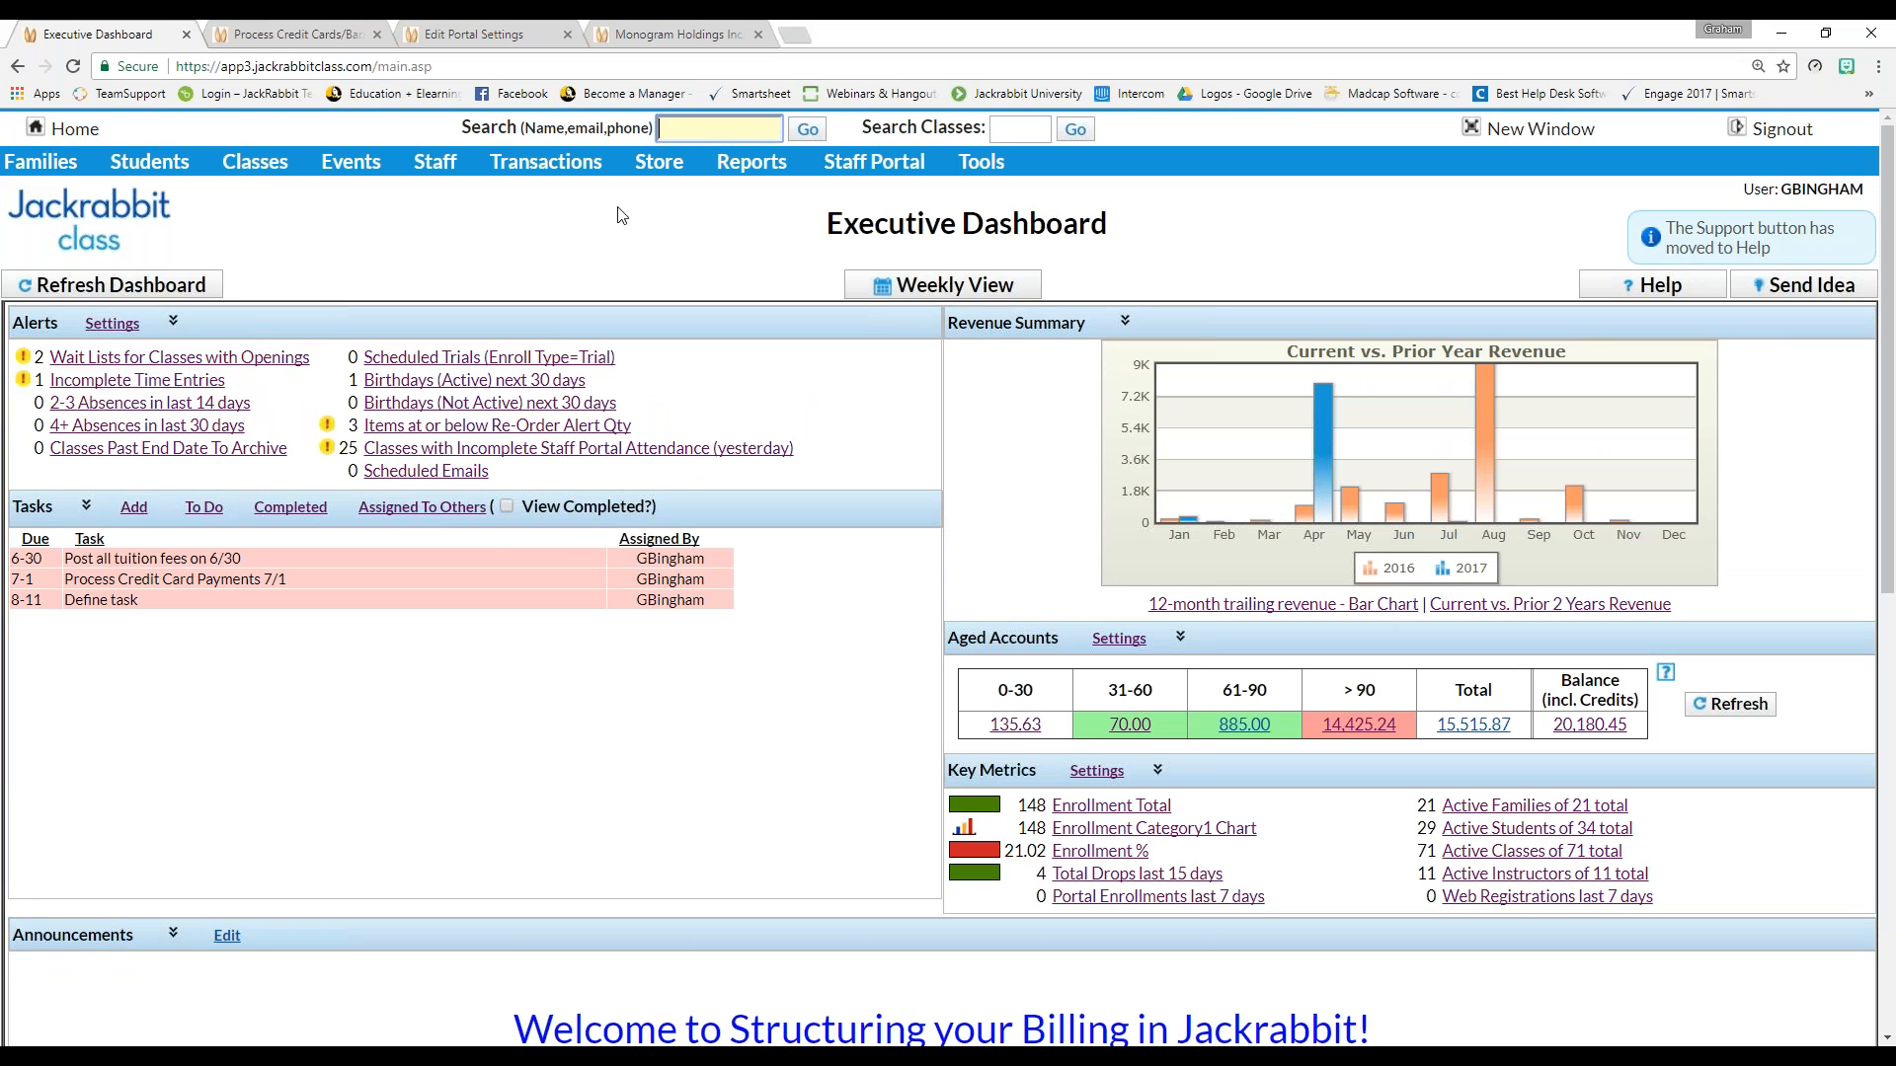
{"action": "mouse_move", "coordinate": [39, 160]}
{"action": "left_click", "coordinate": [46, 219]}
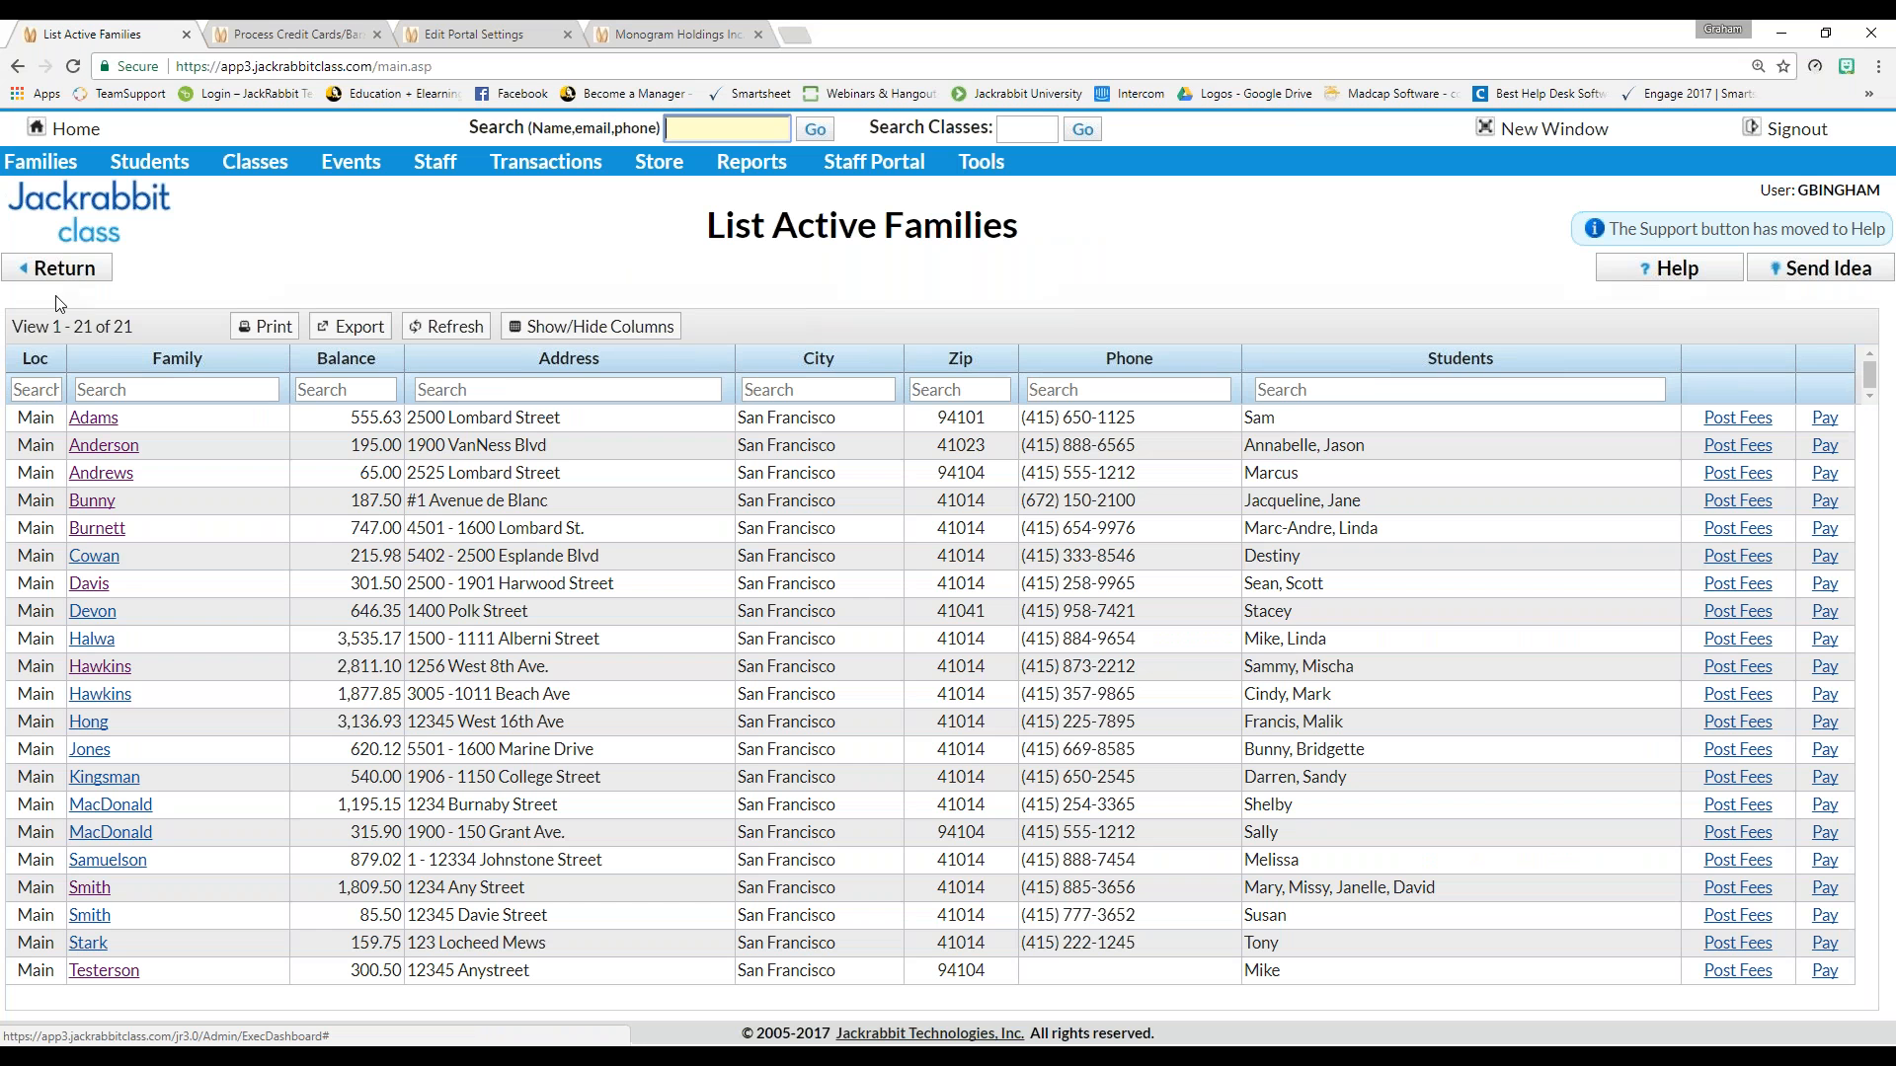
Open the first family's Transactions and start a payment against its 555.63 balance
{"action": "left_click", "coordinate": [94, 420]}
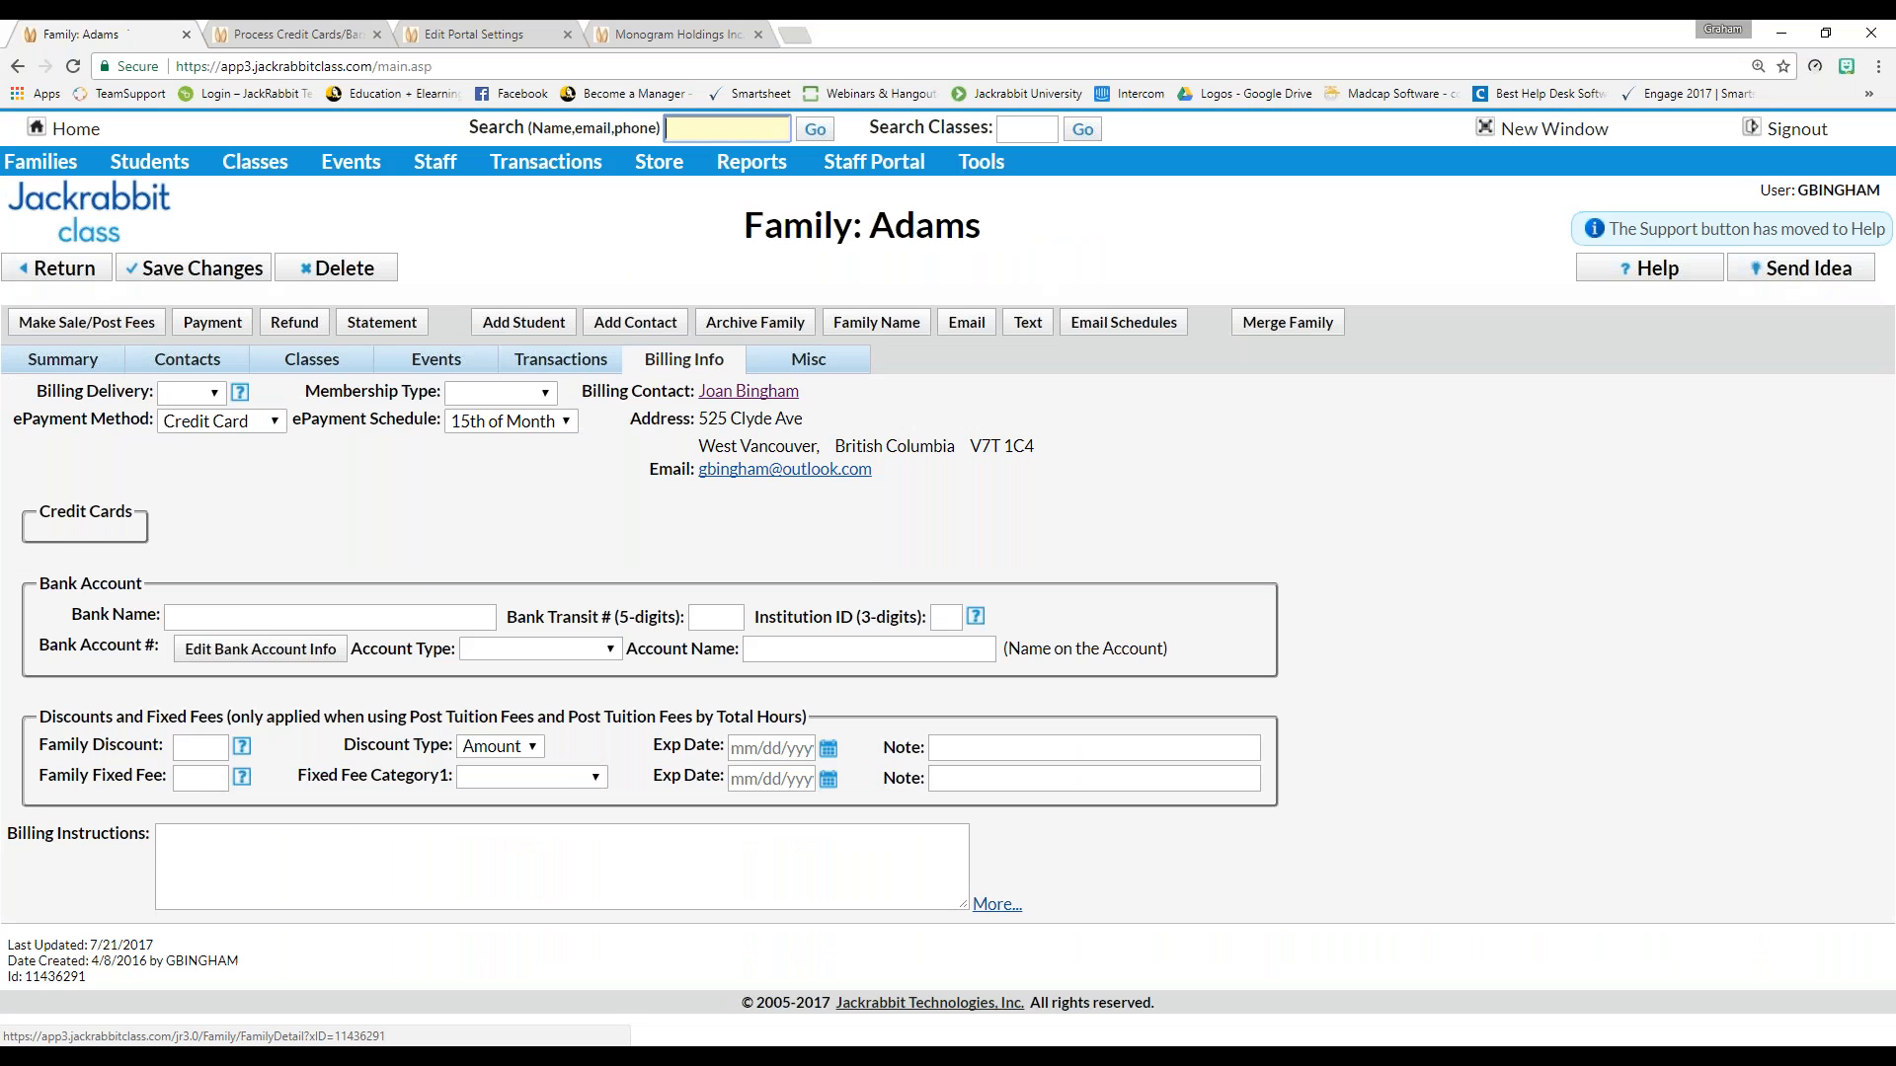
{"action": "left_click", "coordinate": [539, 364]}
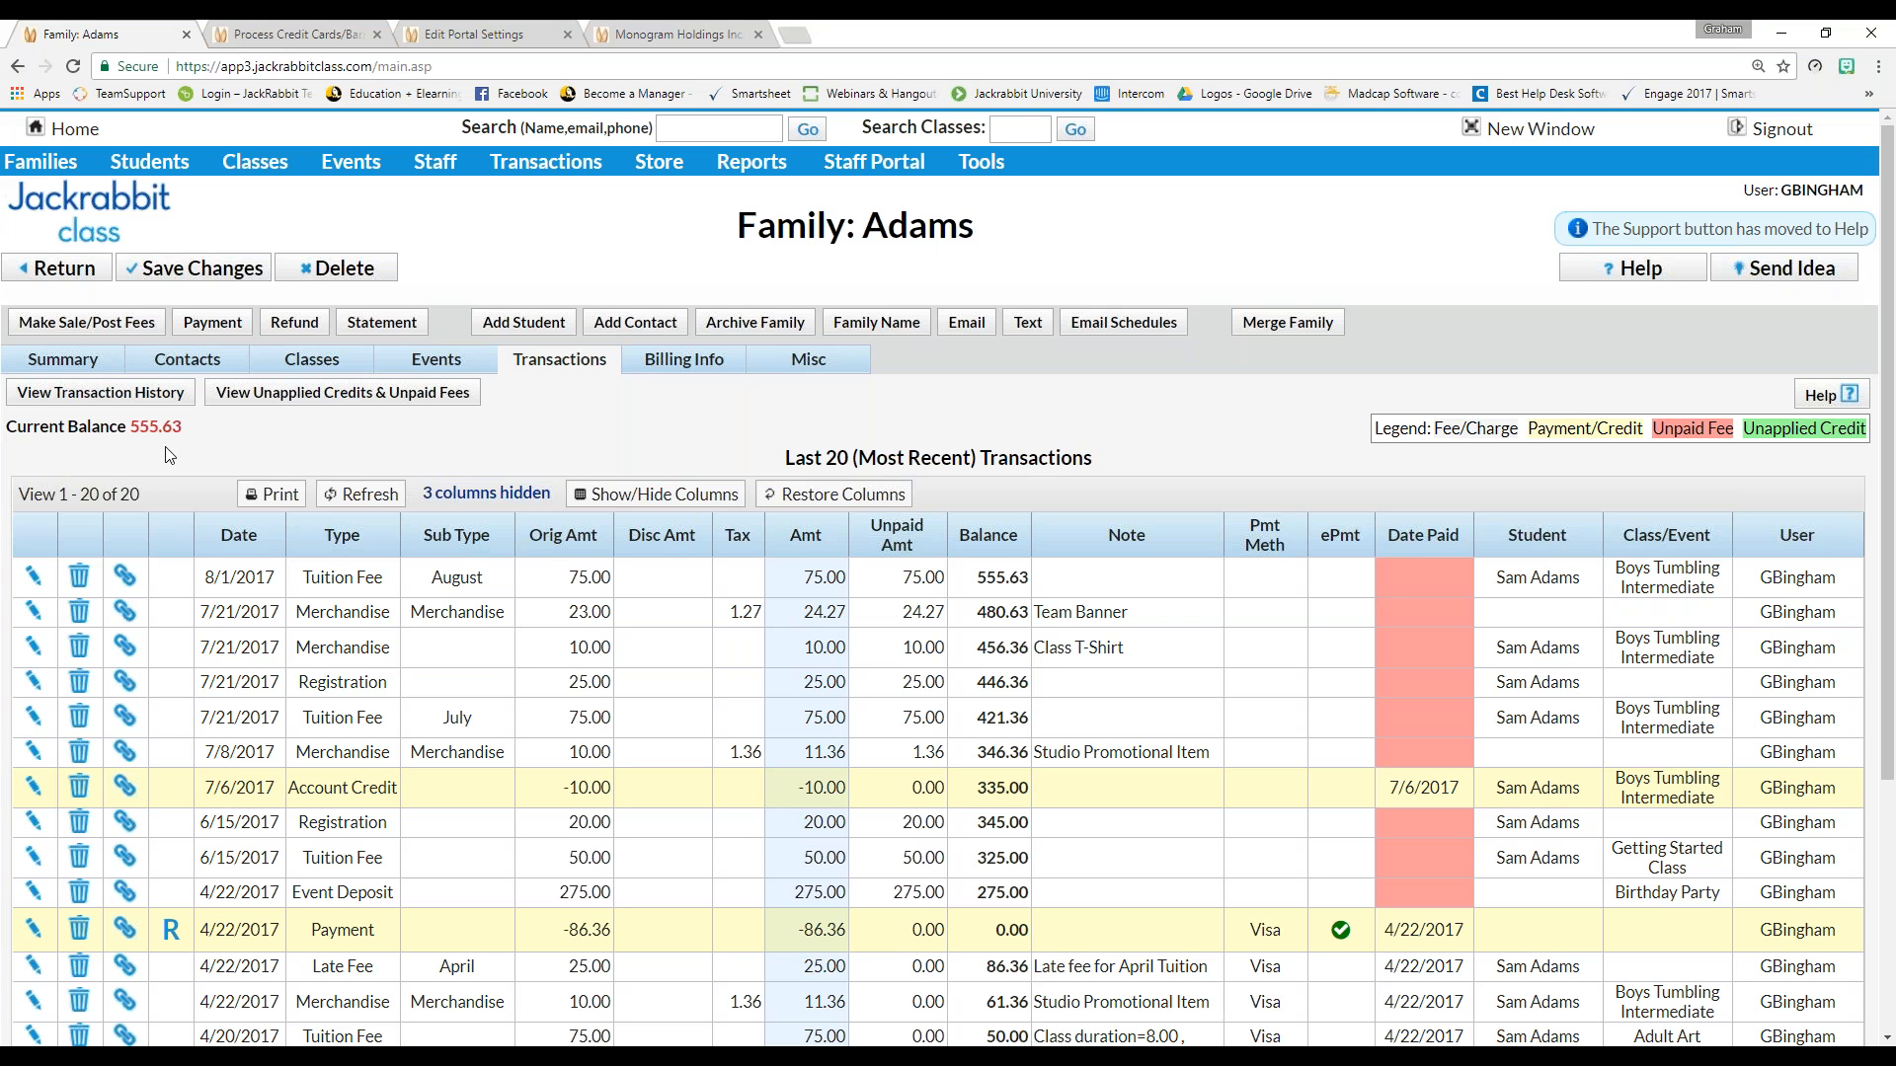
{"action": "left_click", "coordinate": [215, 322]}
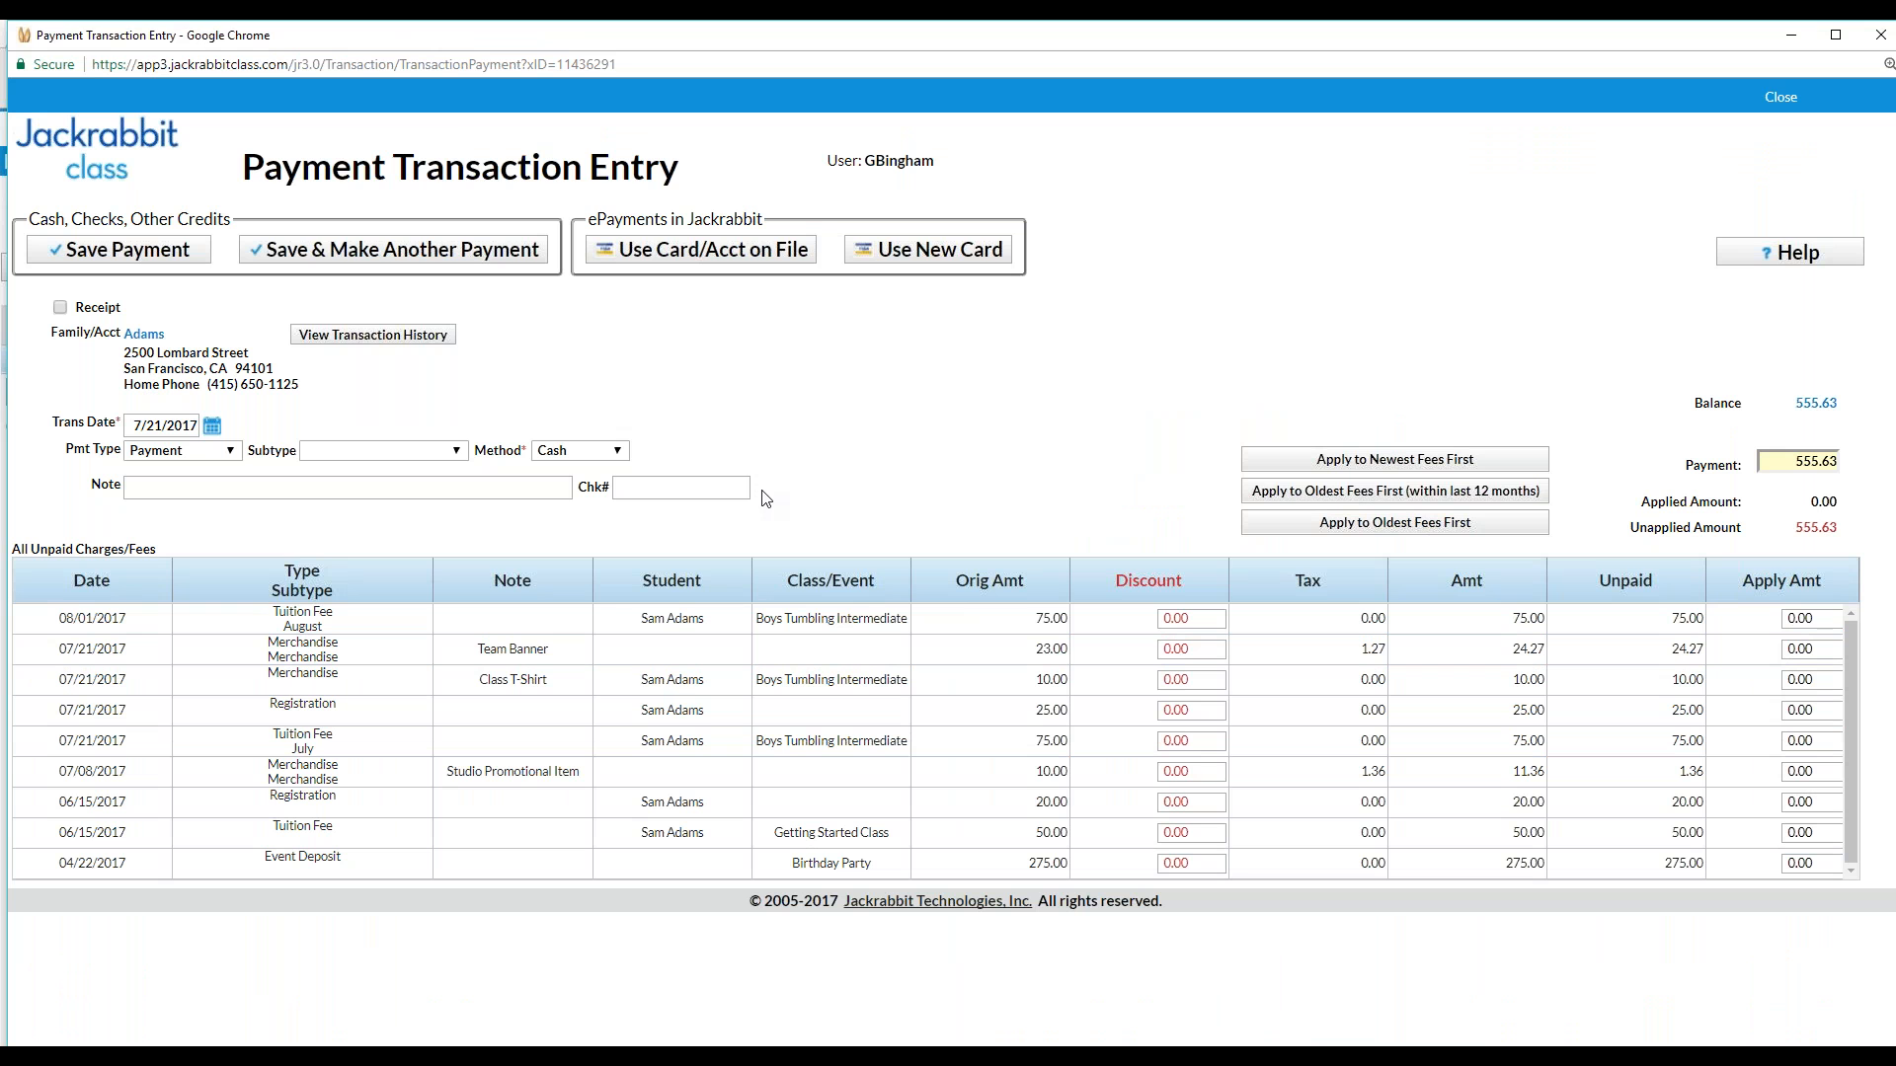
Enter a Check payment, number 123456, with a note that the account was paid in full
{"action": "left_click", "coordinate": [555, 451]}
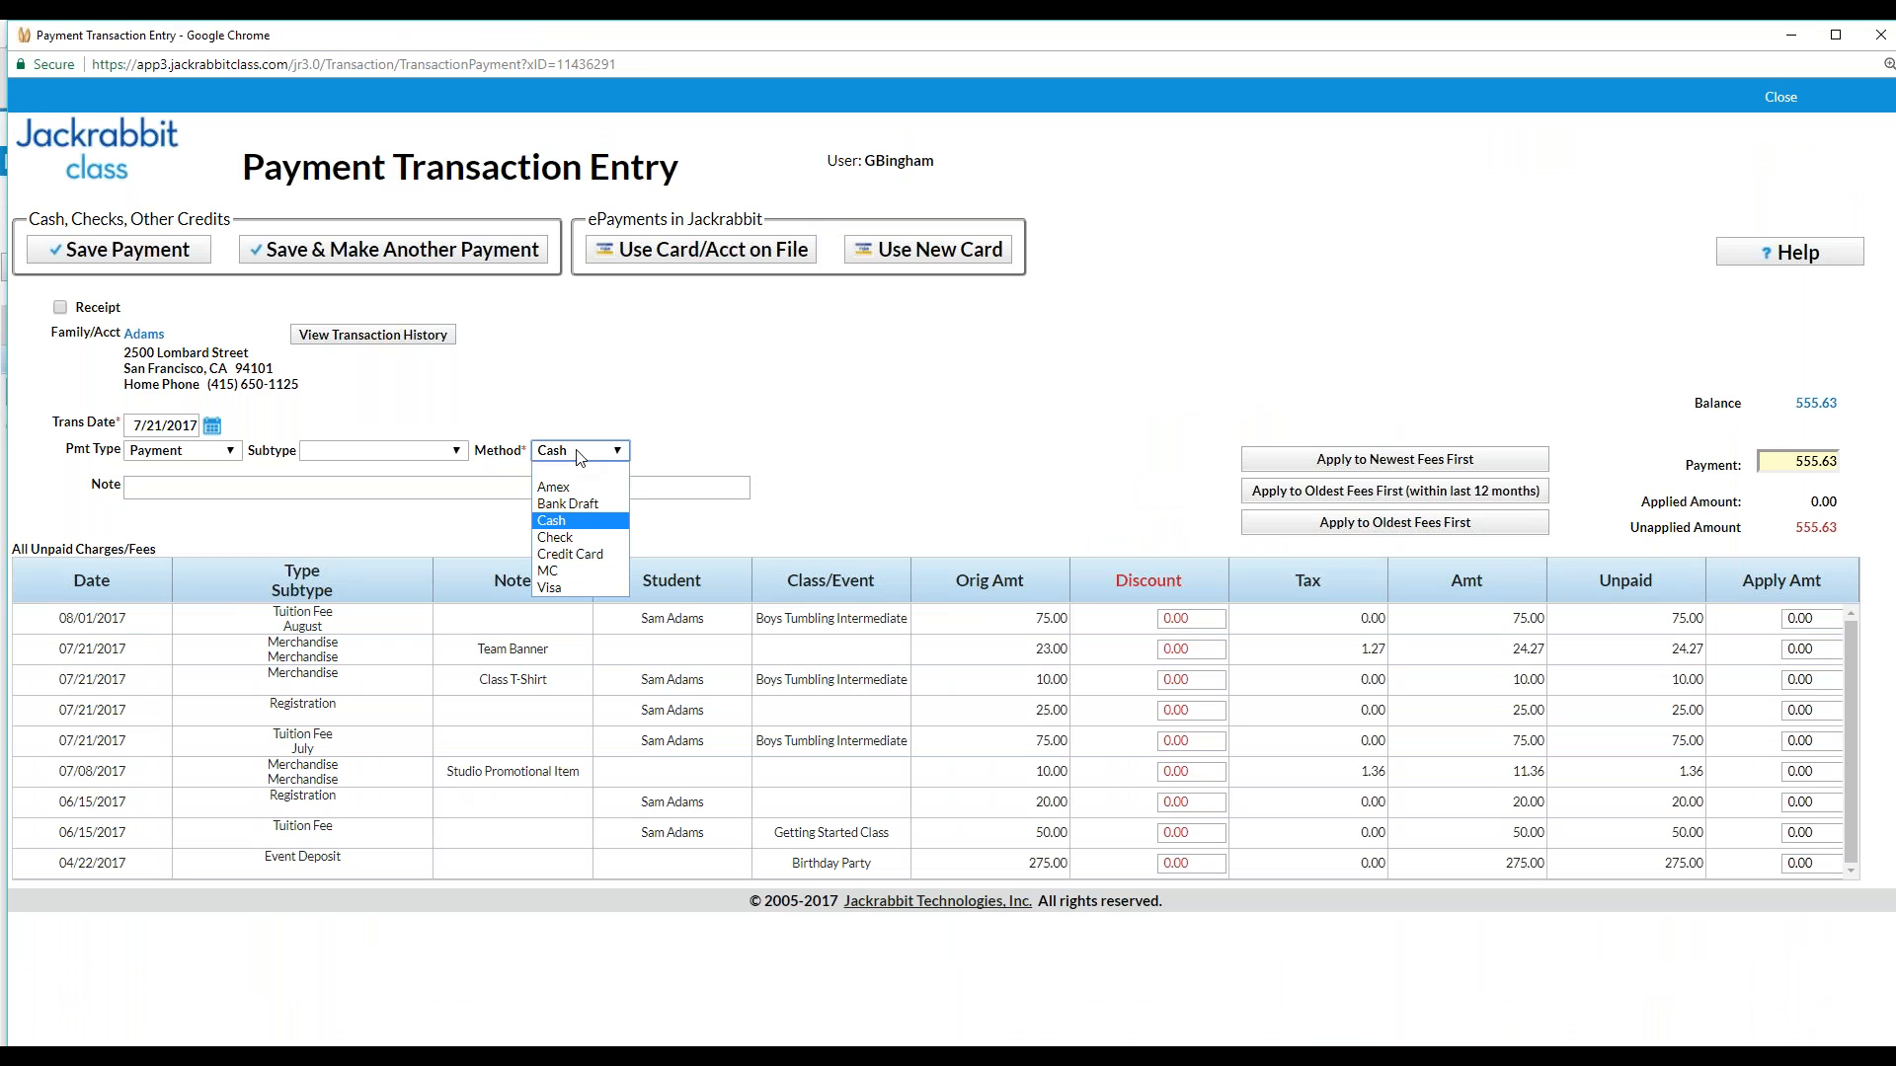
{"action": "left_click", "coordinate": [556, 537]}
{"action": "left_click", "coordinate": [169, 489]}
{"action": "type", "text": "Mr"}
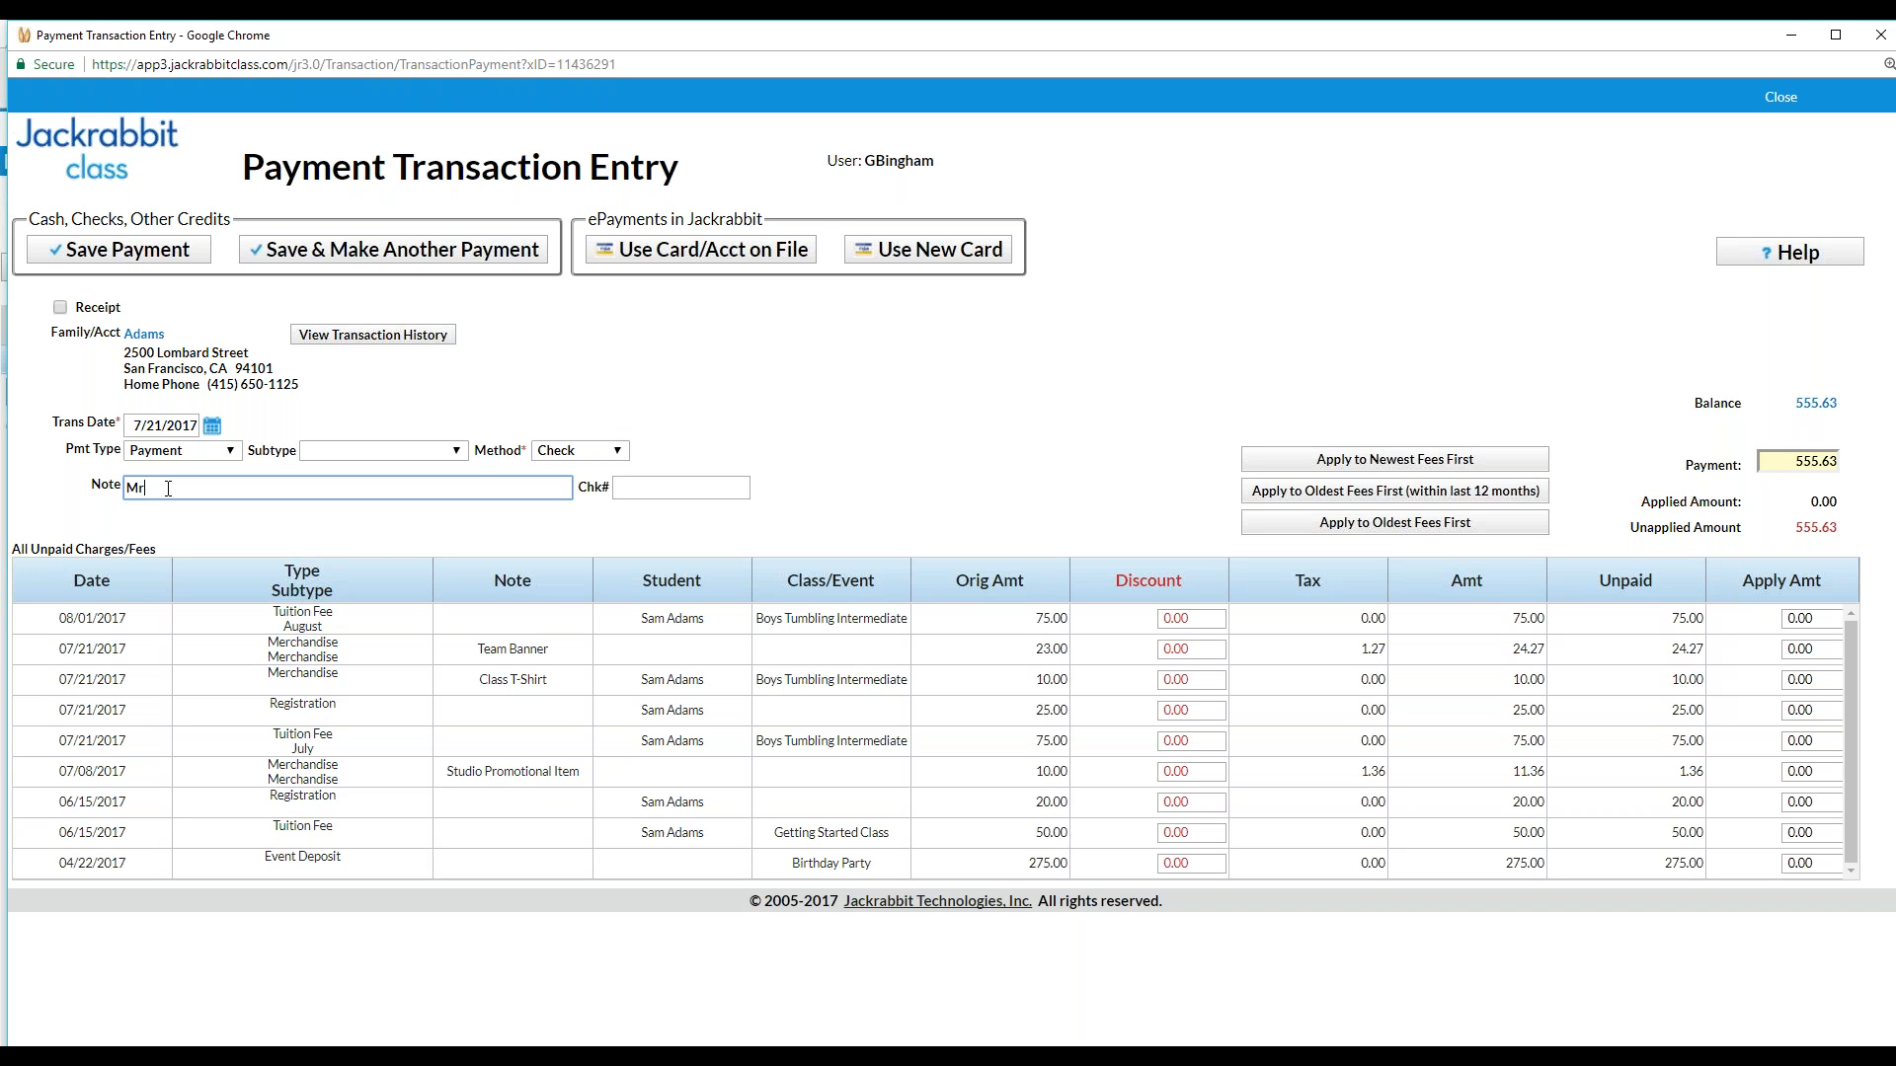
{"action": "type", "text": " Adam paid accout in"}
{"action": "key", "text": "BackSpace"}
{"action": "type", "text": "nt in full"}
{"action": "left_click", "coordinate": [664, 489]}
{"action": "type", "text": "123456"}
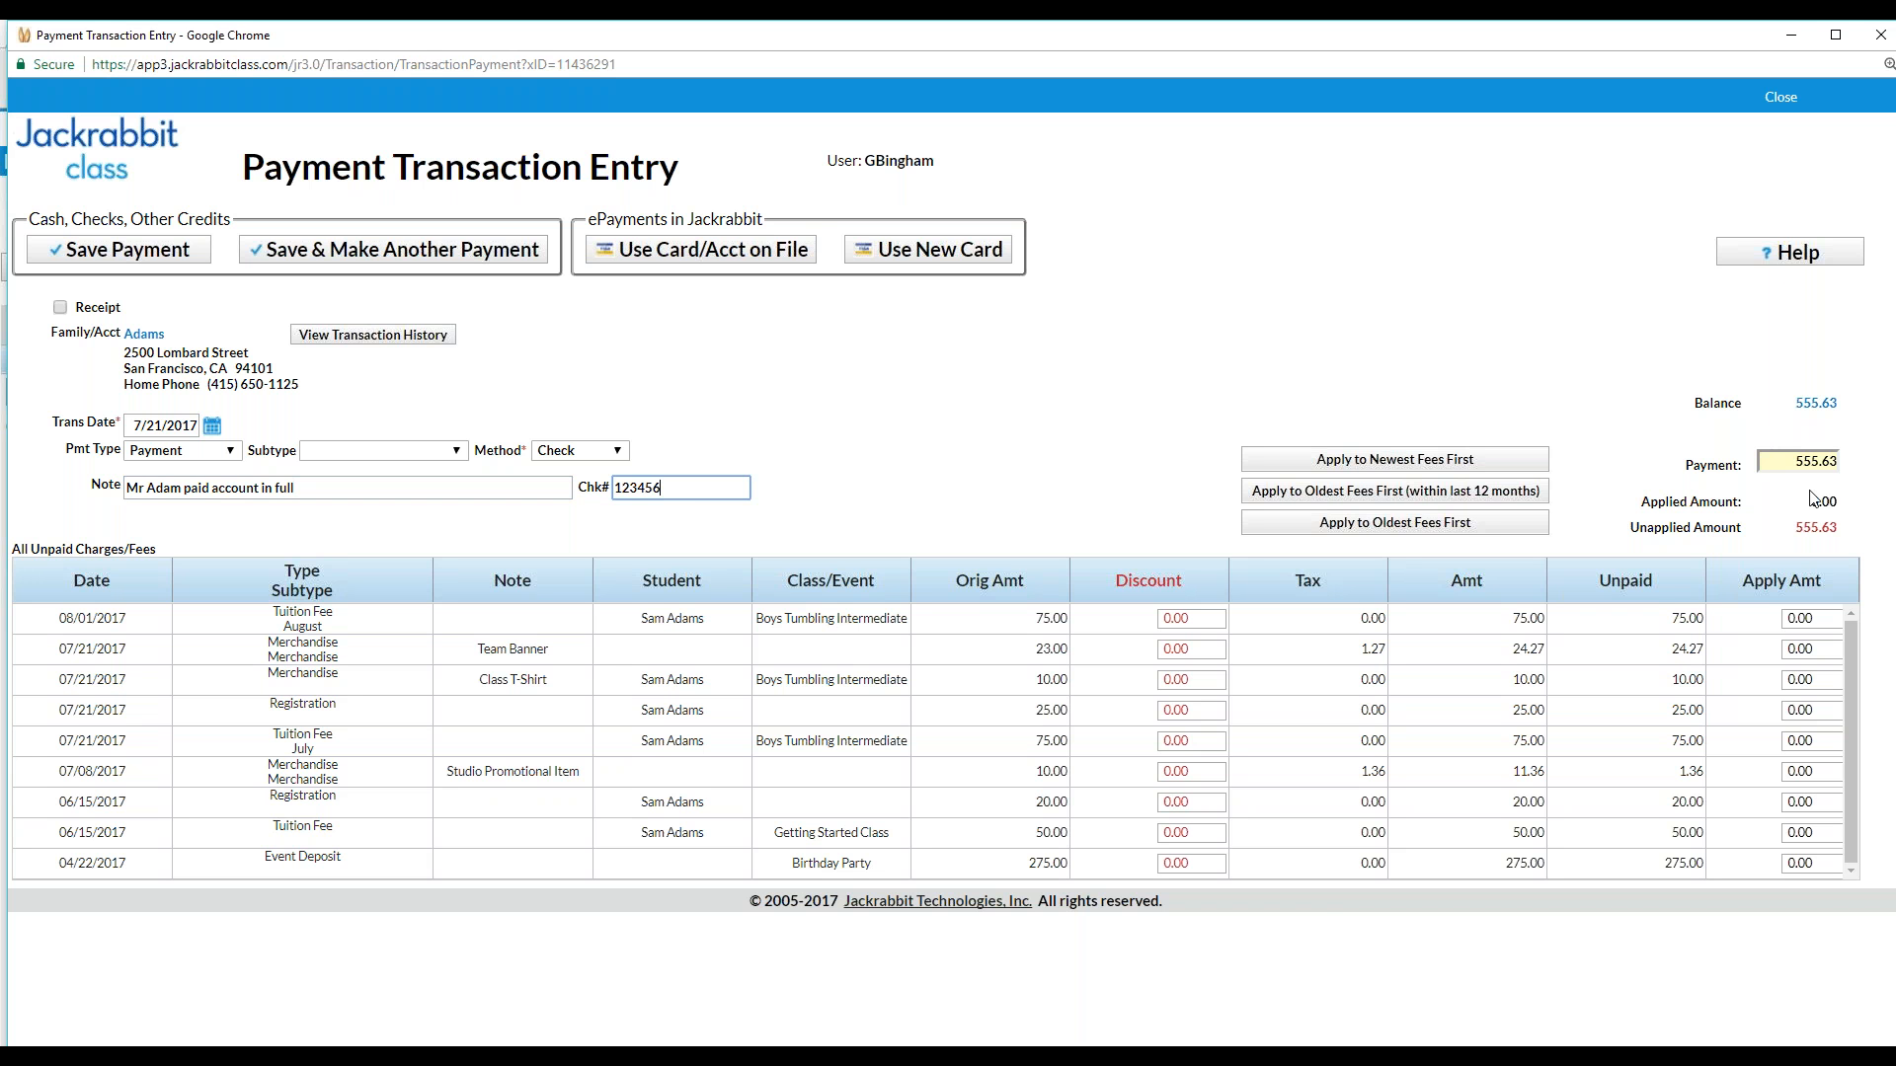
Apply the 555.63 across all nine unpaid charges and save the payment
{"action": "left_click", "coordinate": [1807, 864]}
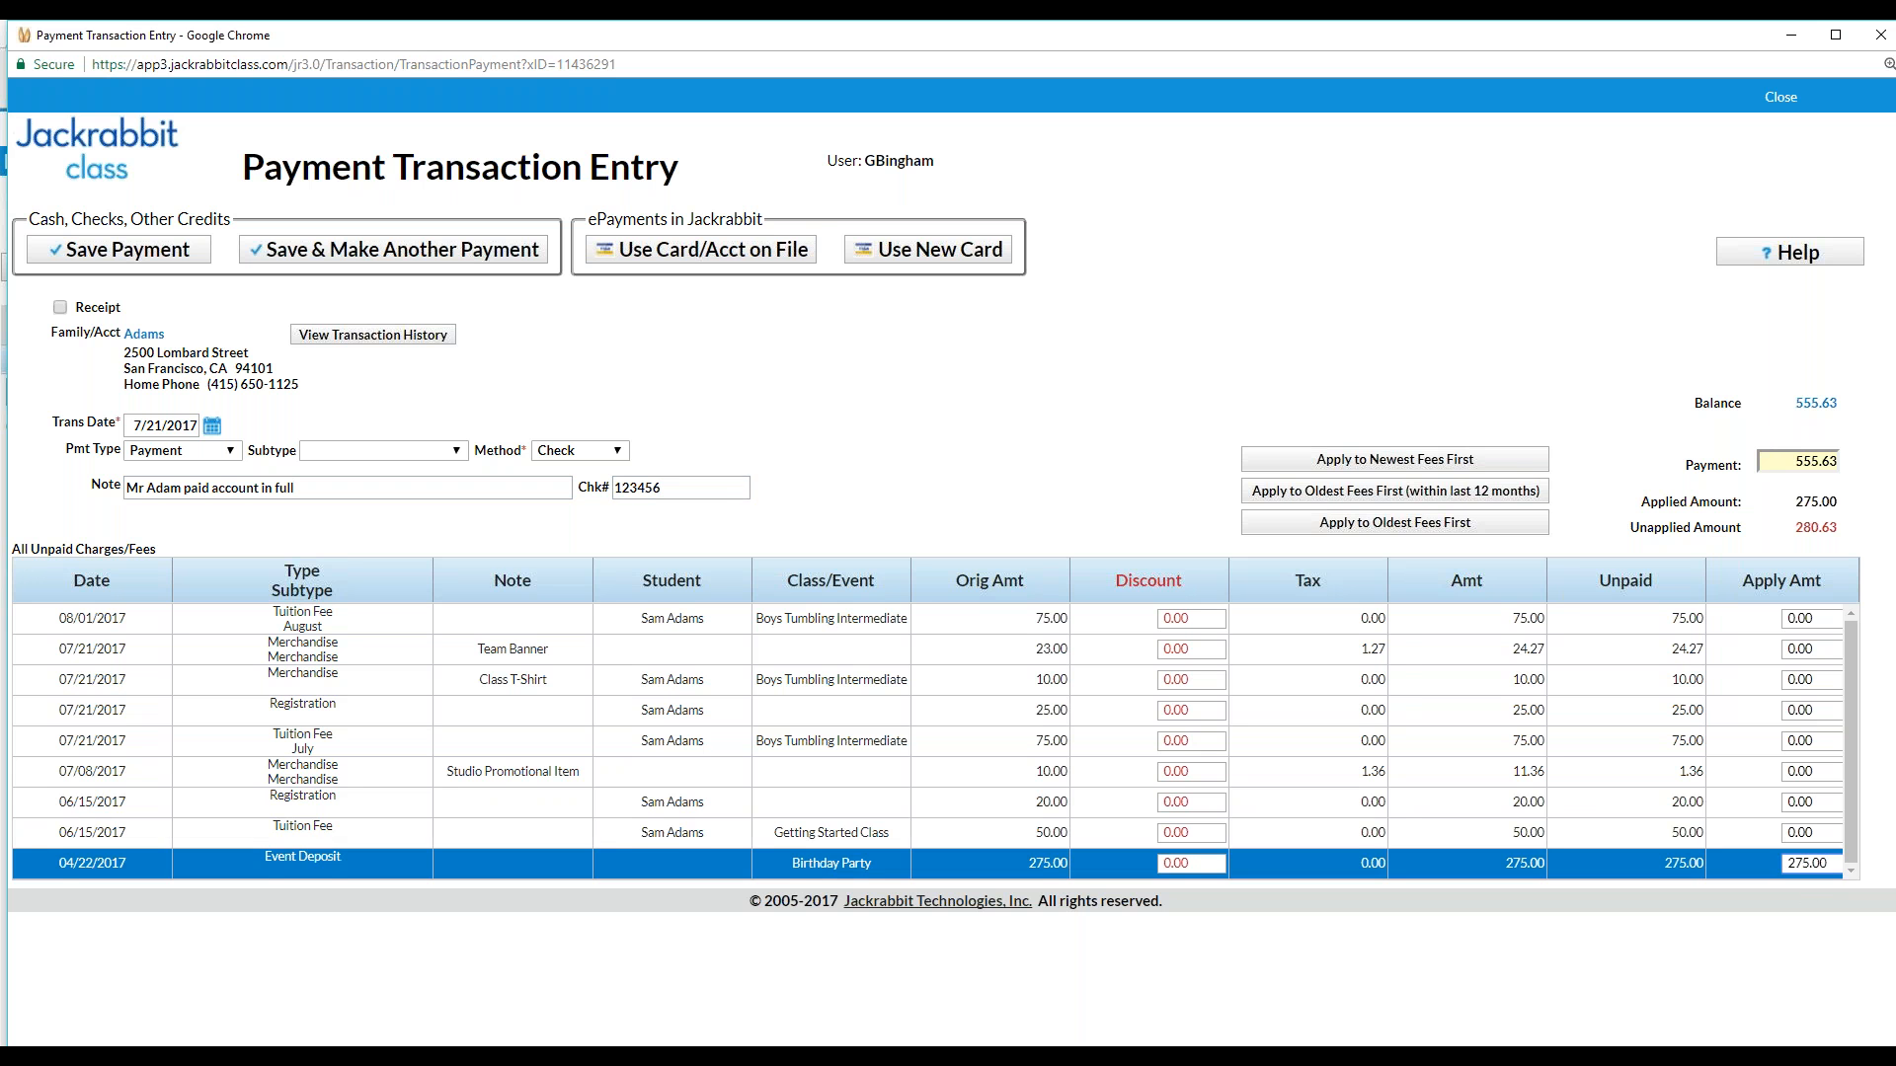
{"action": "left_click", "coordinate": [1807, 832]}
{"action": "left_click", "coordinate": [1823, 800]}
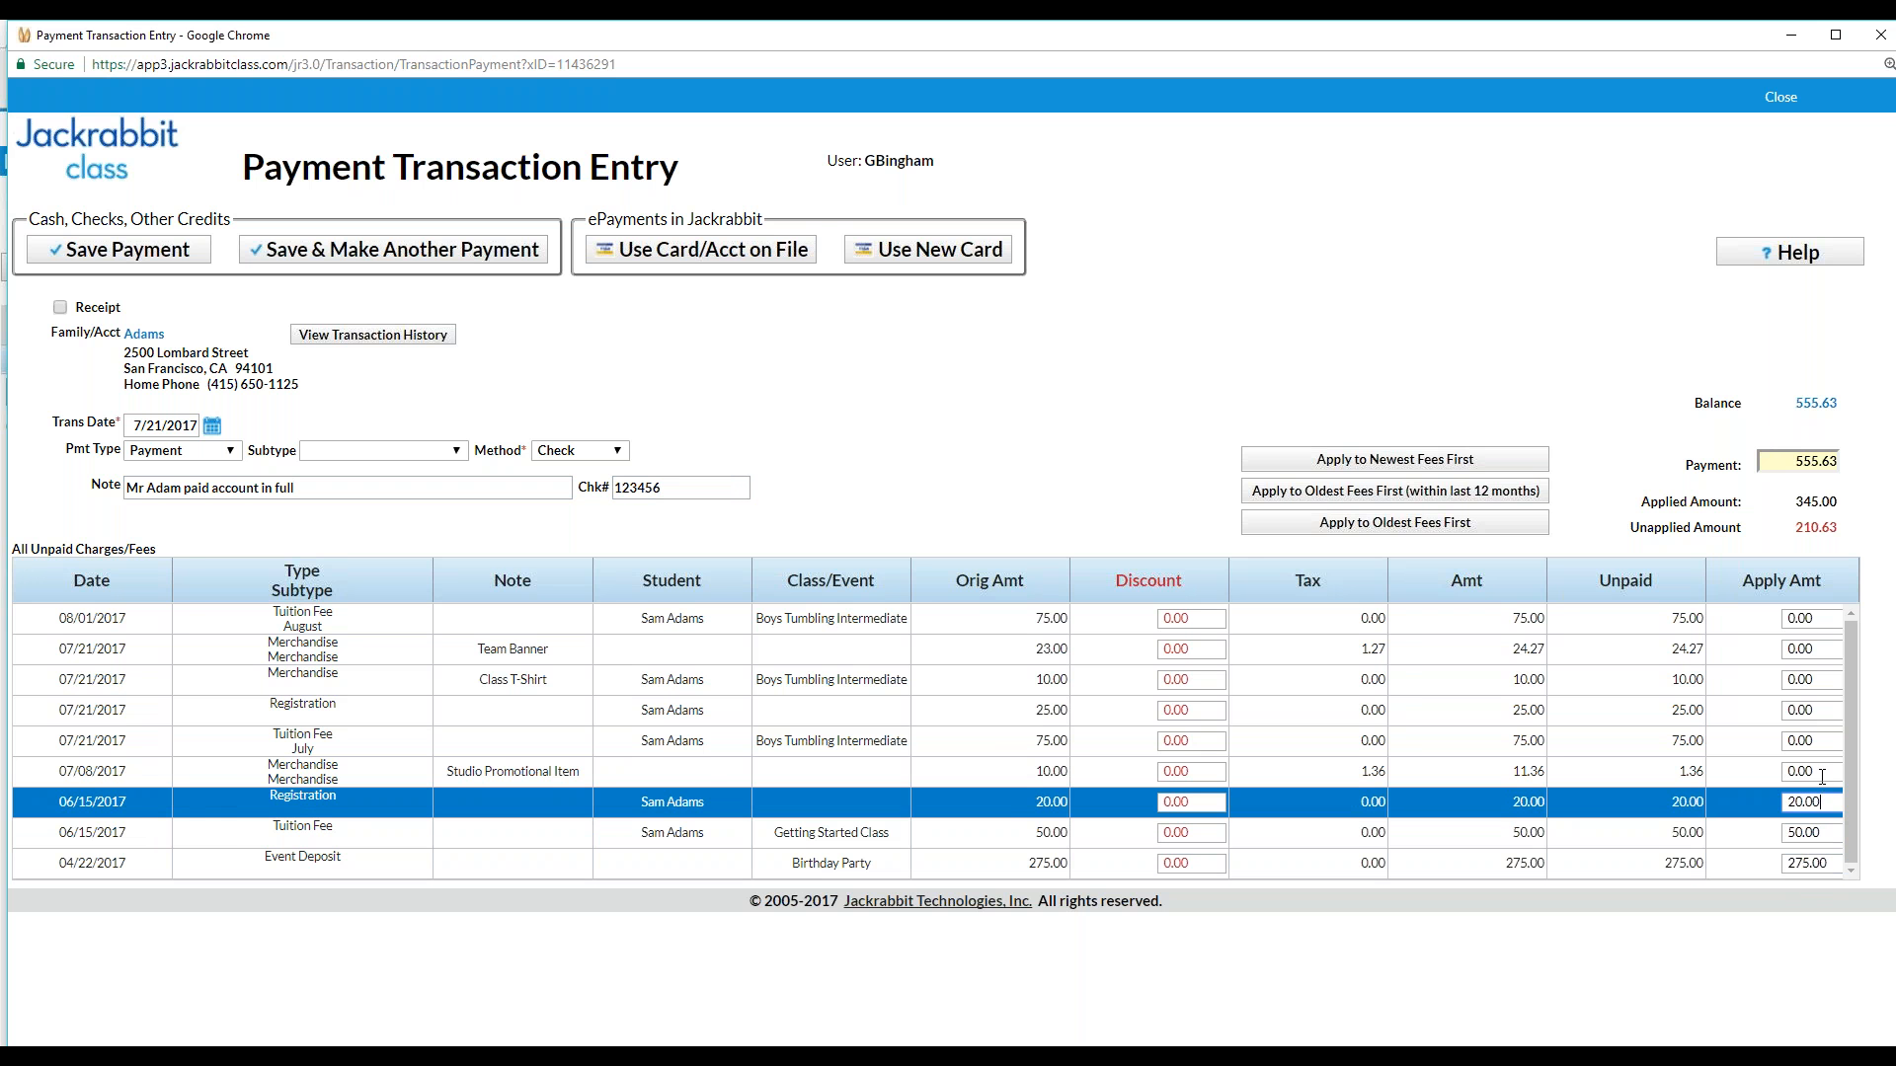
{"action": "left_click", "coordinate": [1823, 774]}
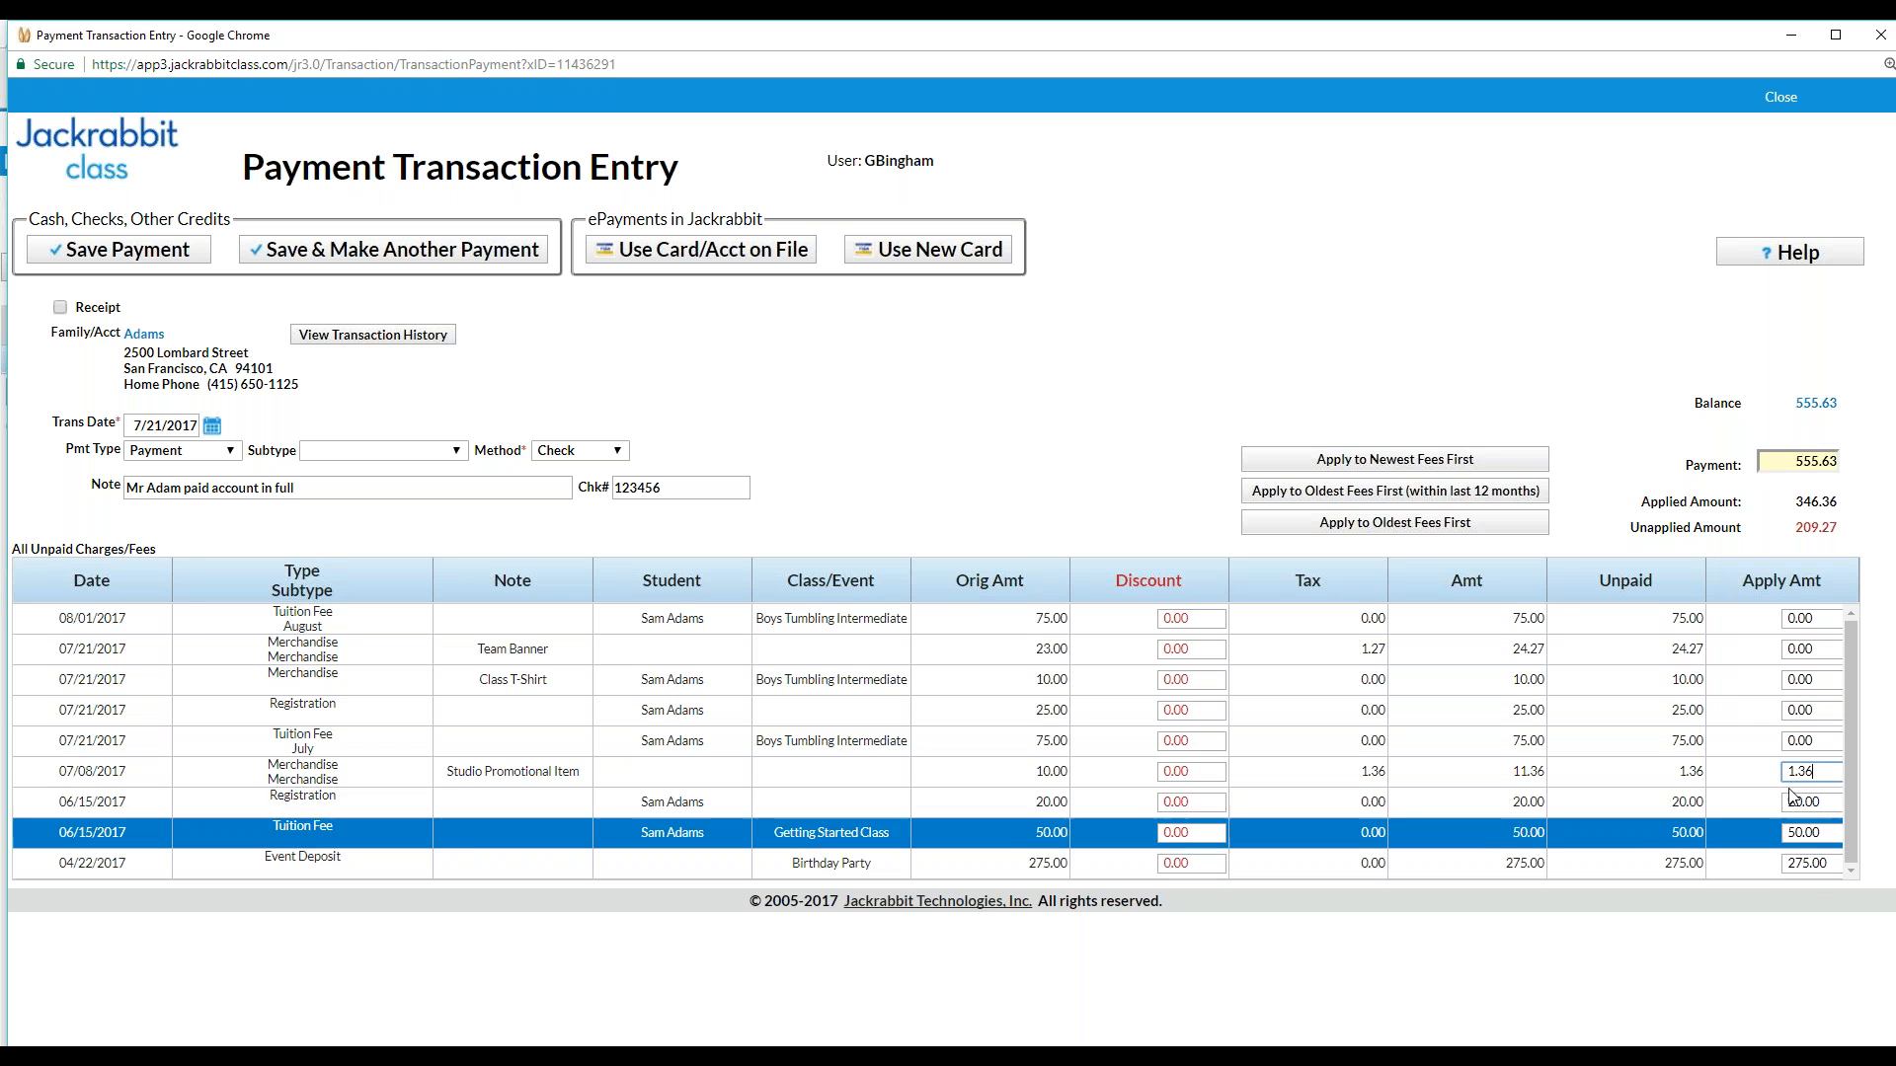
{"action": "left_click", "coordinate": [1815, 742]}
{"action": "left_click", "coordinate": [1825, 712]}
{"action": "left_click", "coordinate": [1824, 679]}
{"action": "left_click", "coordinate": [1824, 650]}
{"action": "left_click", "coordinate": [1818, 619]}
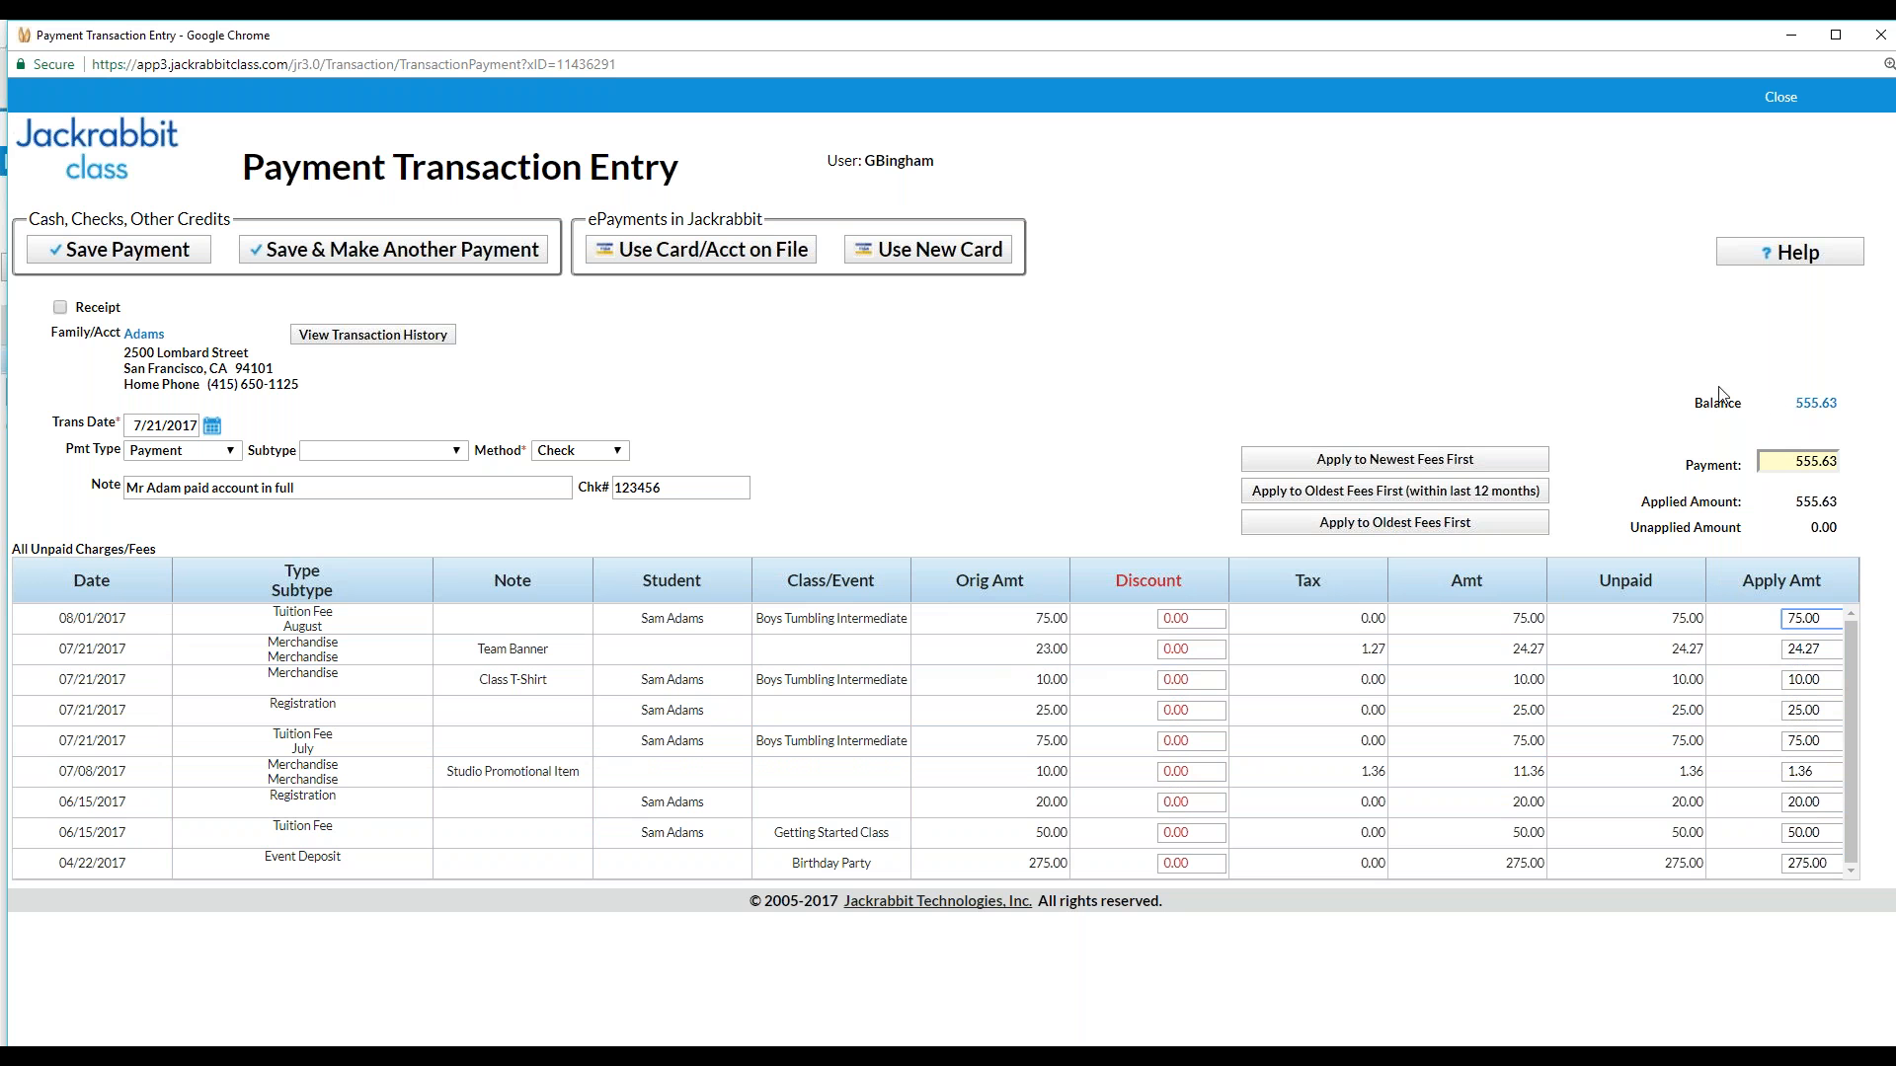
{"action": "left_click", "coordinate": [125, 254]}
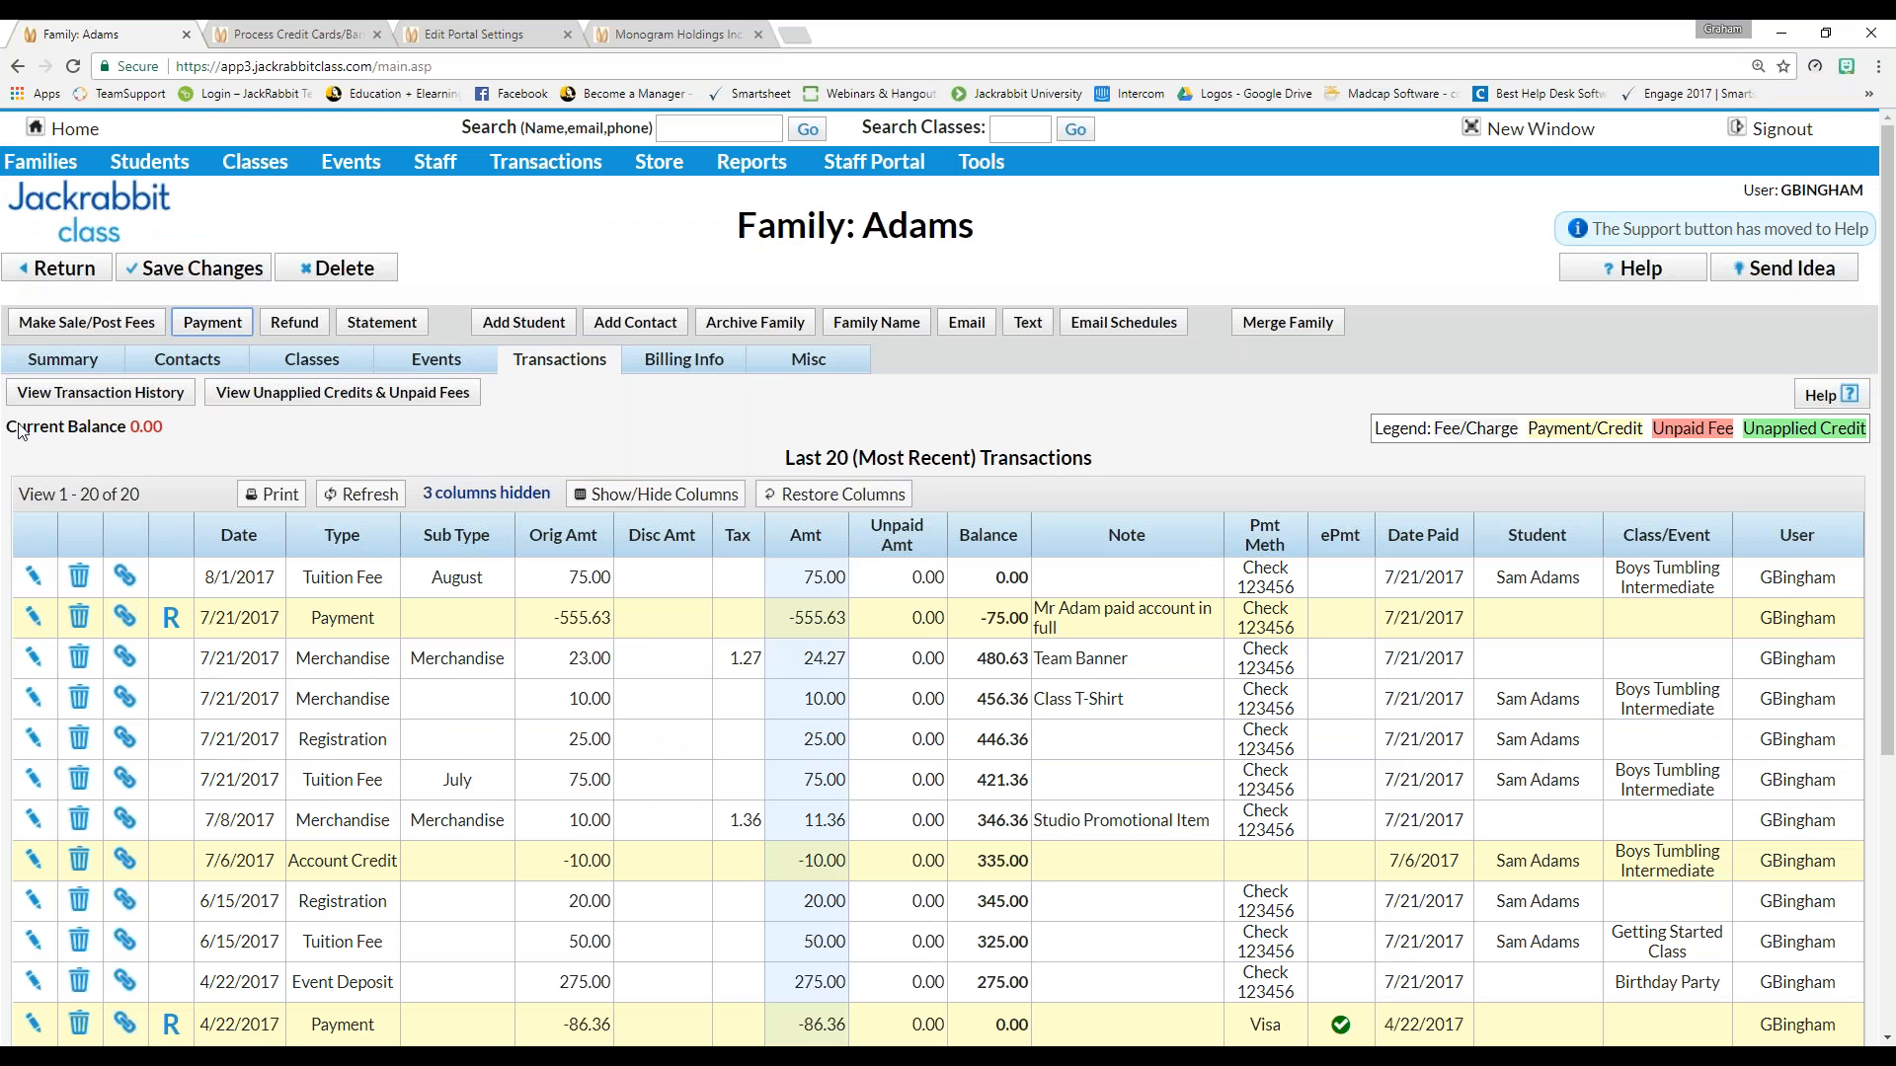
Confirm the family's 0.00 balance and the new -555.63 check payment entry
{"action": "double_click", "coordinate": [148, 428]}
{"action": "left_click", "coordinate": [538, 622]}
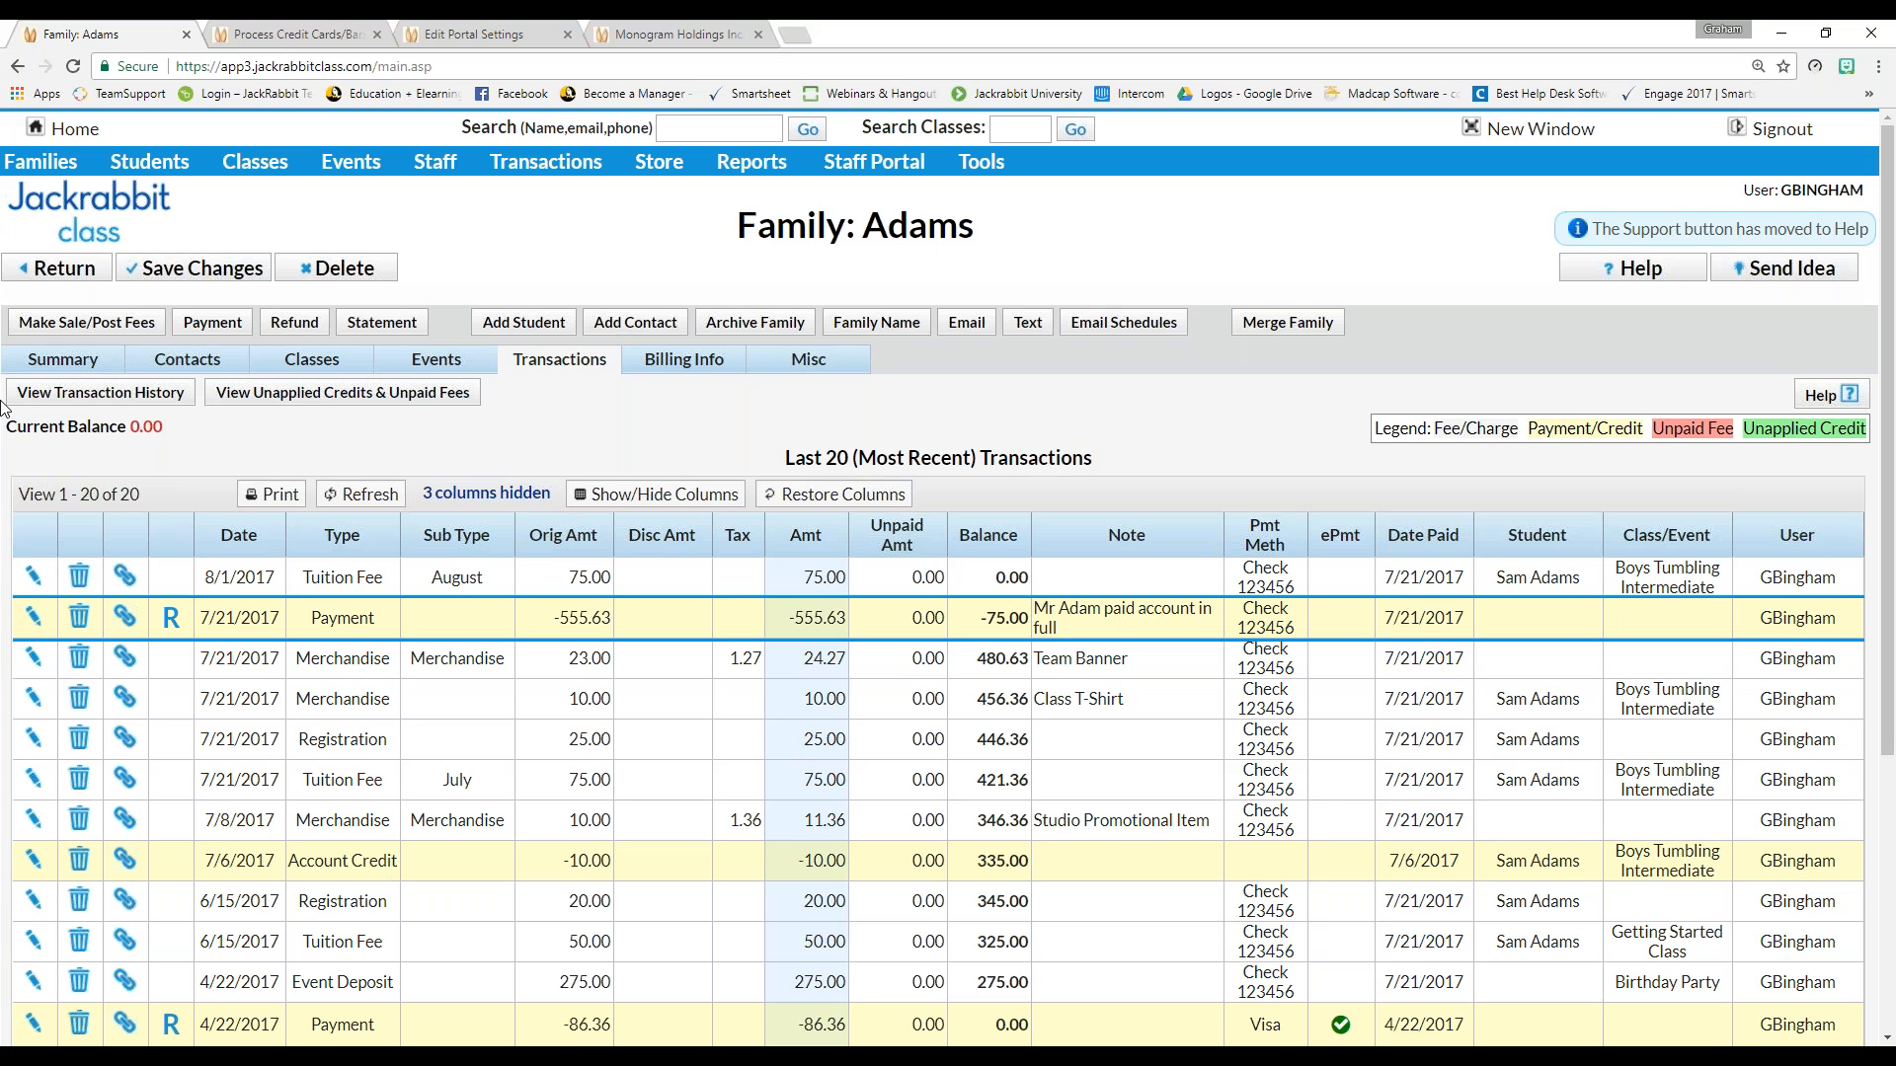
Return to the Executive Dashboard showing aged accounts totalling 15,035.24
{"action": "left_click", "coordinate": [37, 266]}
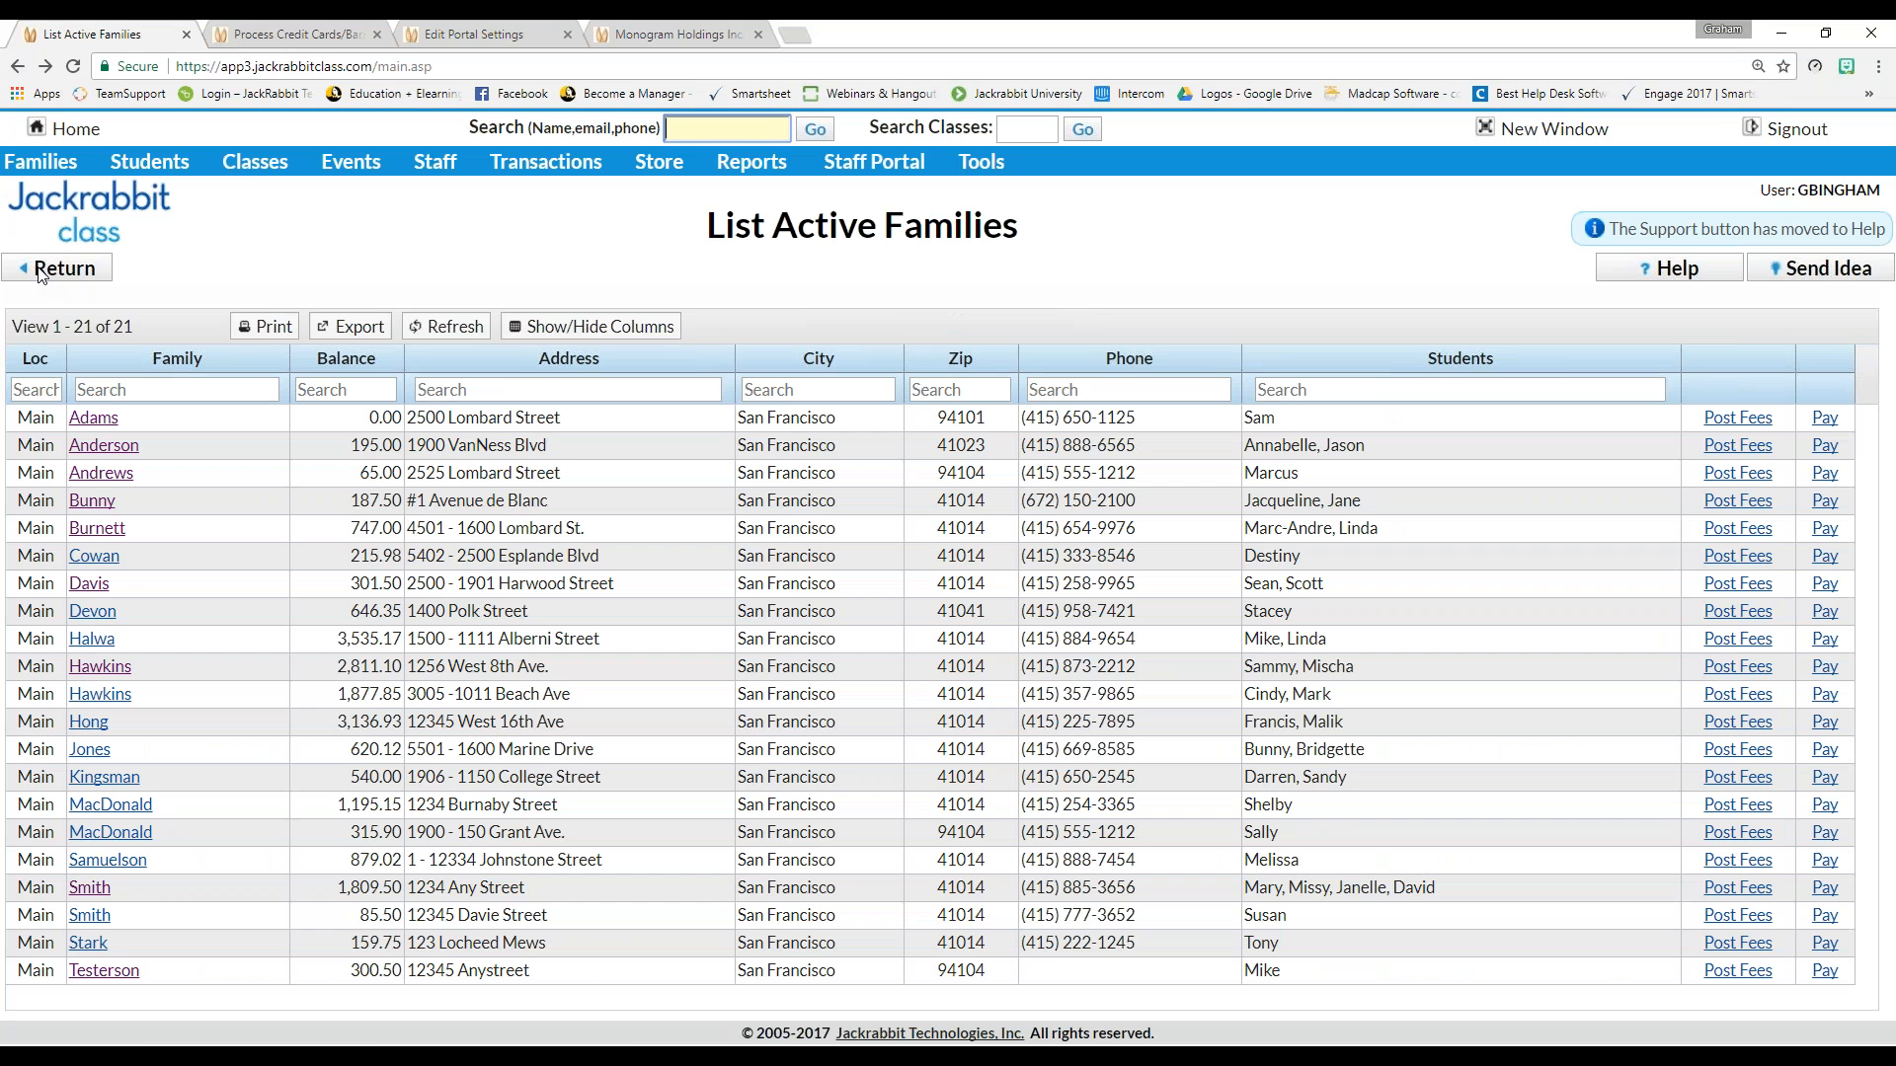
{"action": "left_click", "coordinate": [74, 129]}
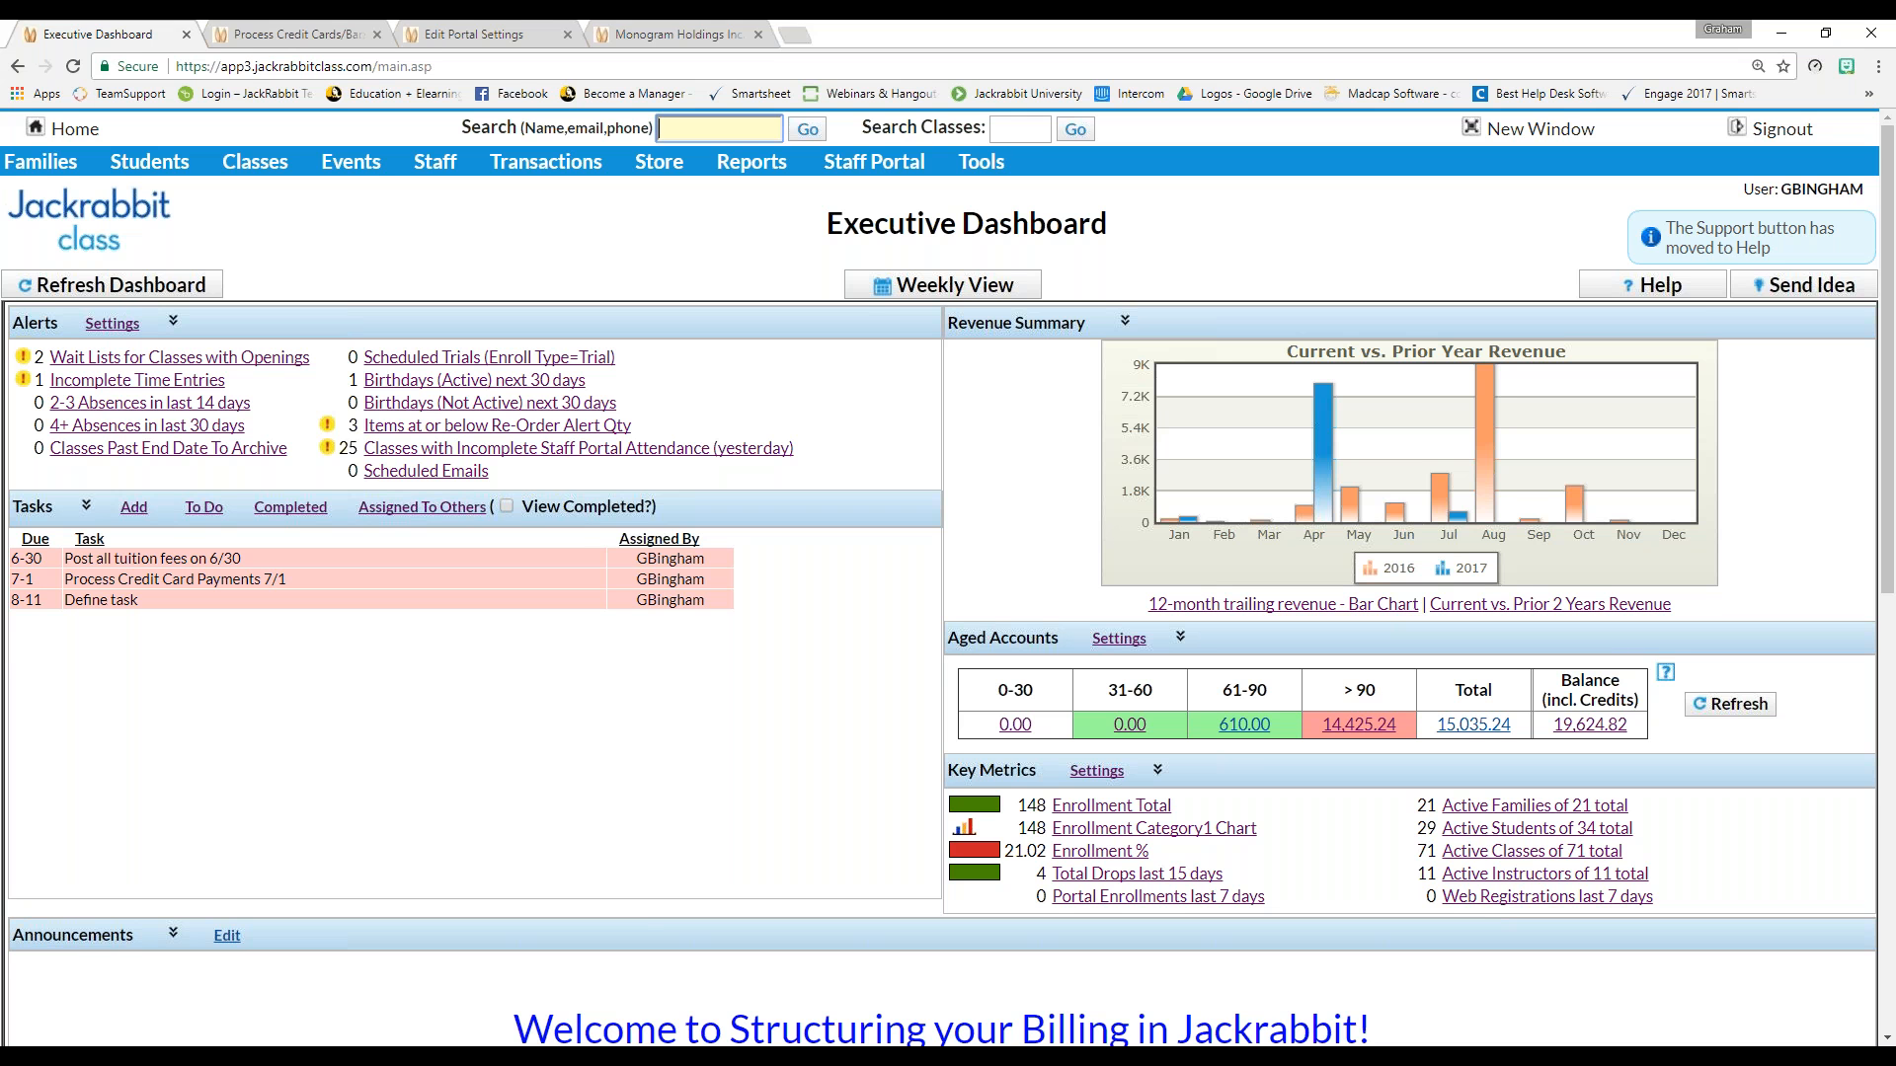
{"action": "left_click", "coordinate": [1662, 292]}
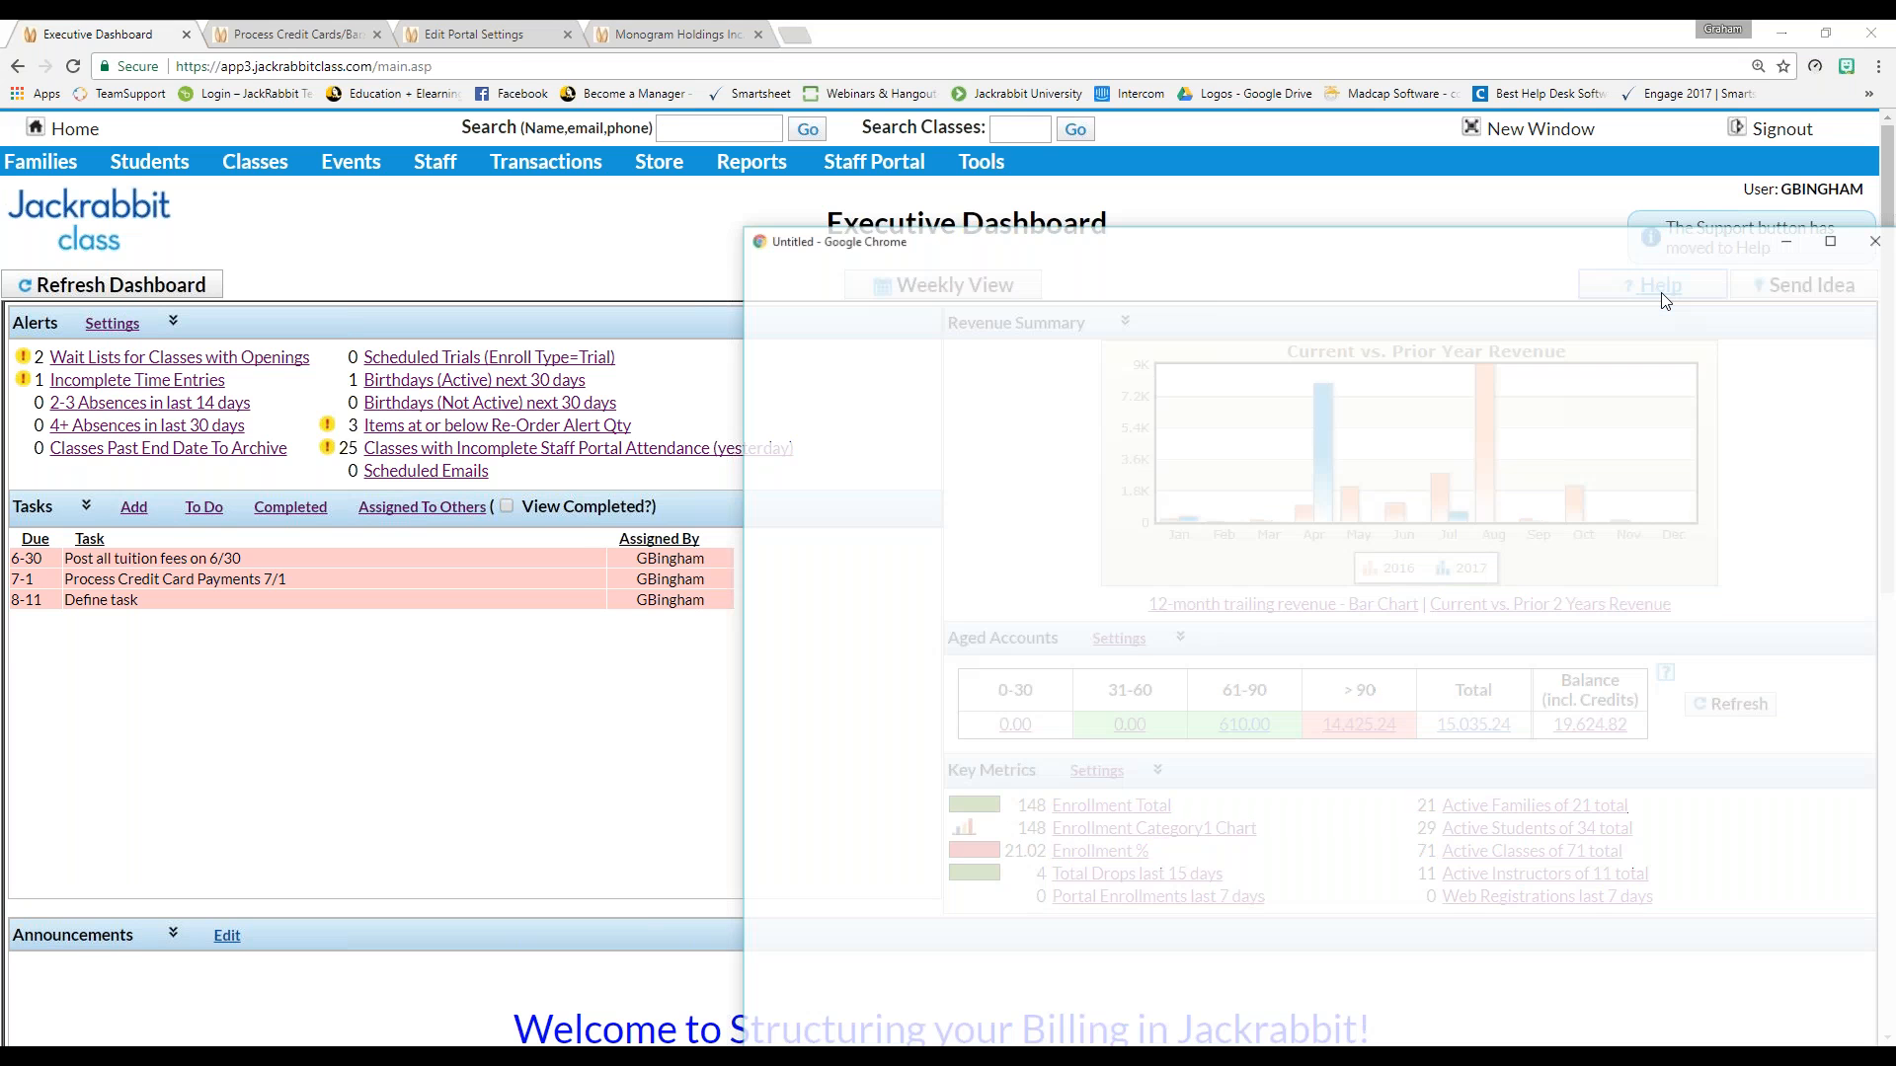
{"action": "left_click_drag", "start_coordinate": [1215, 176], "coordinate": [863, 66]}
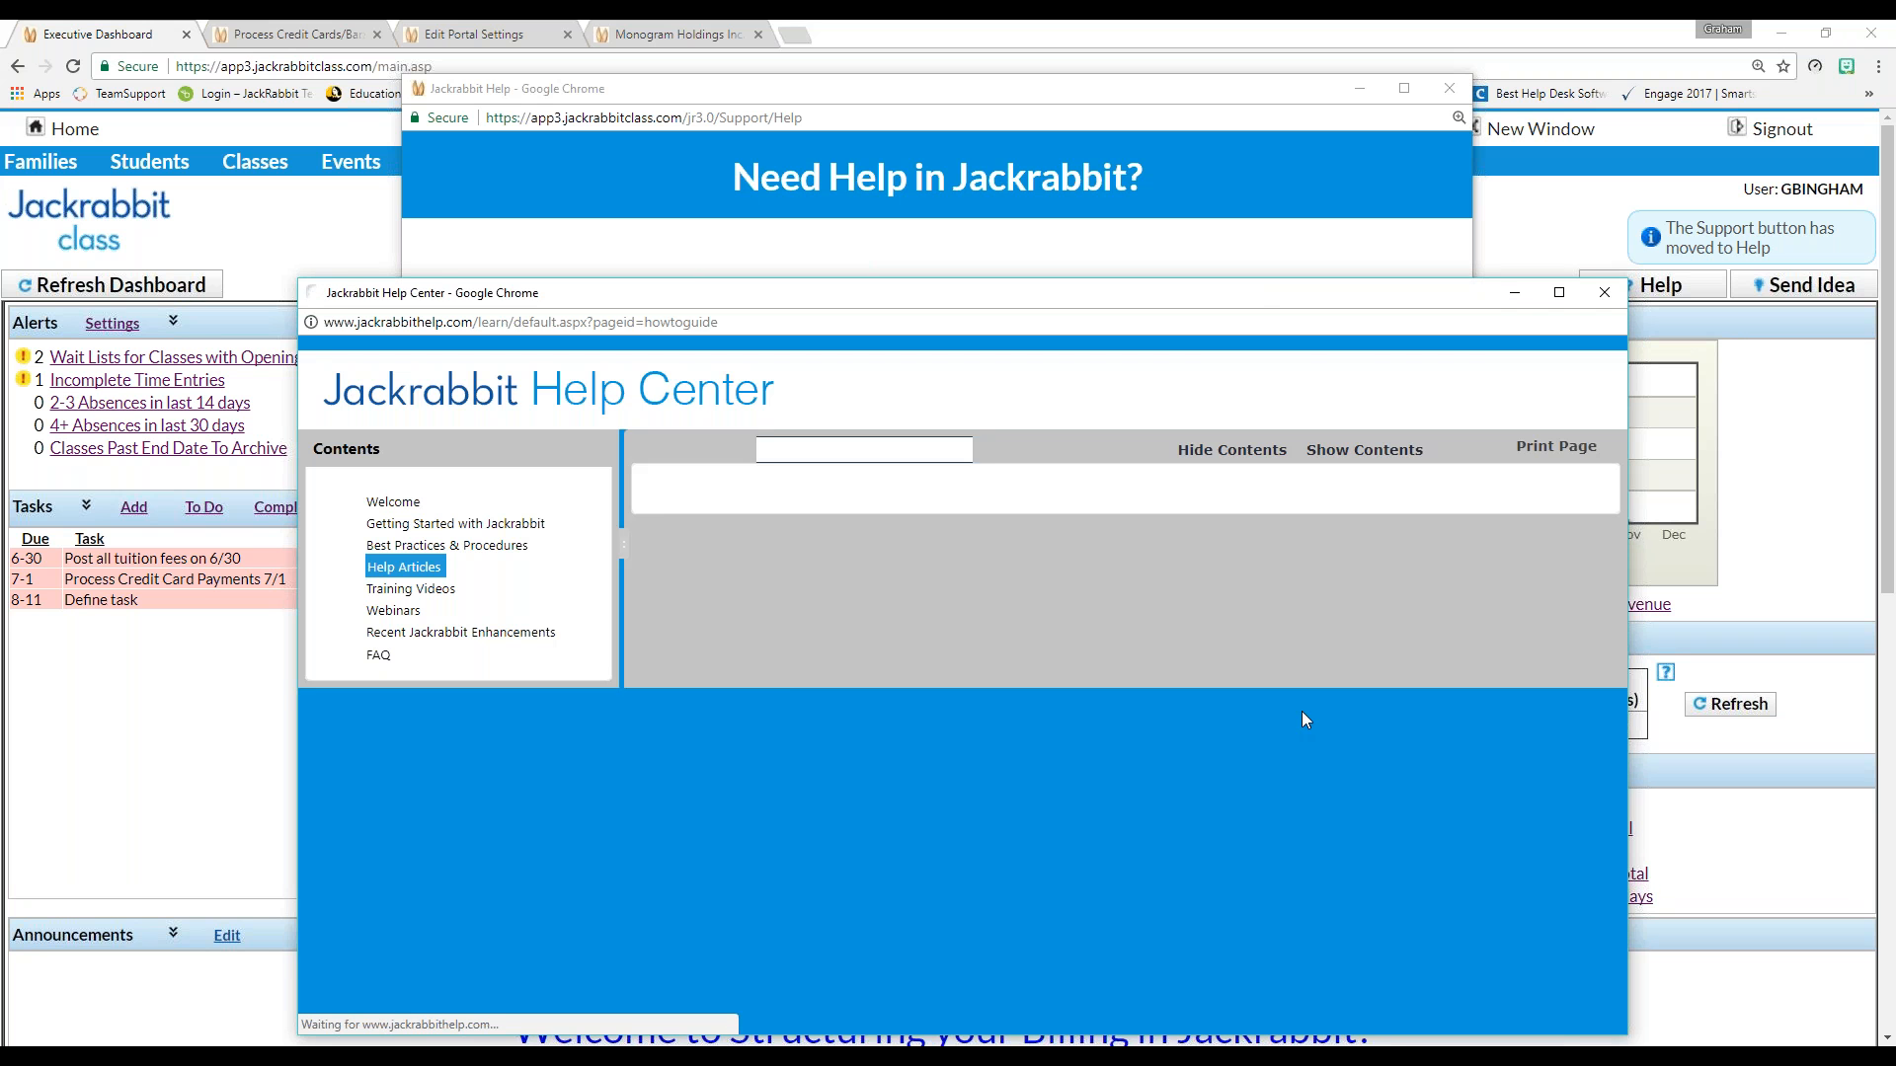
{"action": "scroll", "coordinate": [1302, 711], "scroll_direction": "down", "scroll_amount": 8}
{"action": "scroll", "coordinate": [1459, 516], "scroll_direction": "up", "scroll_amount": 4}
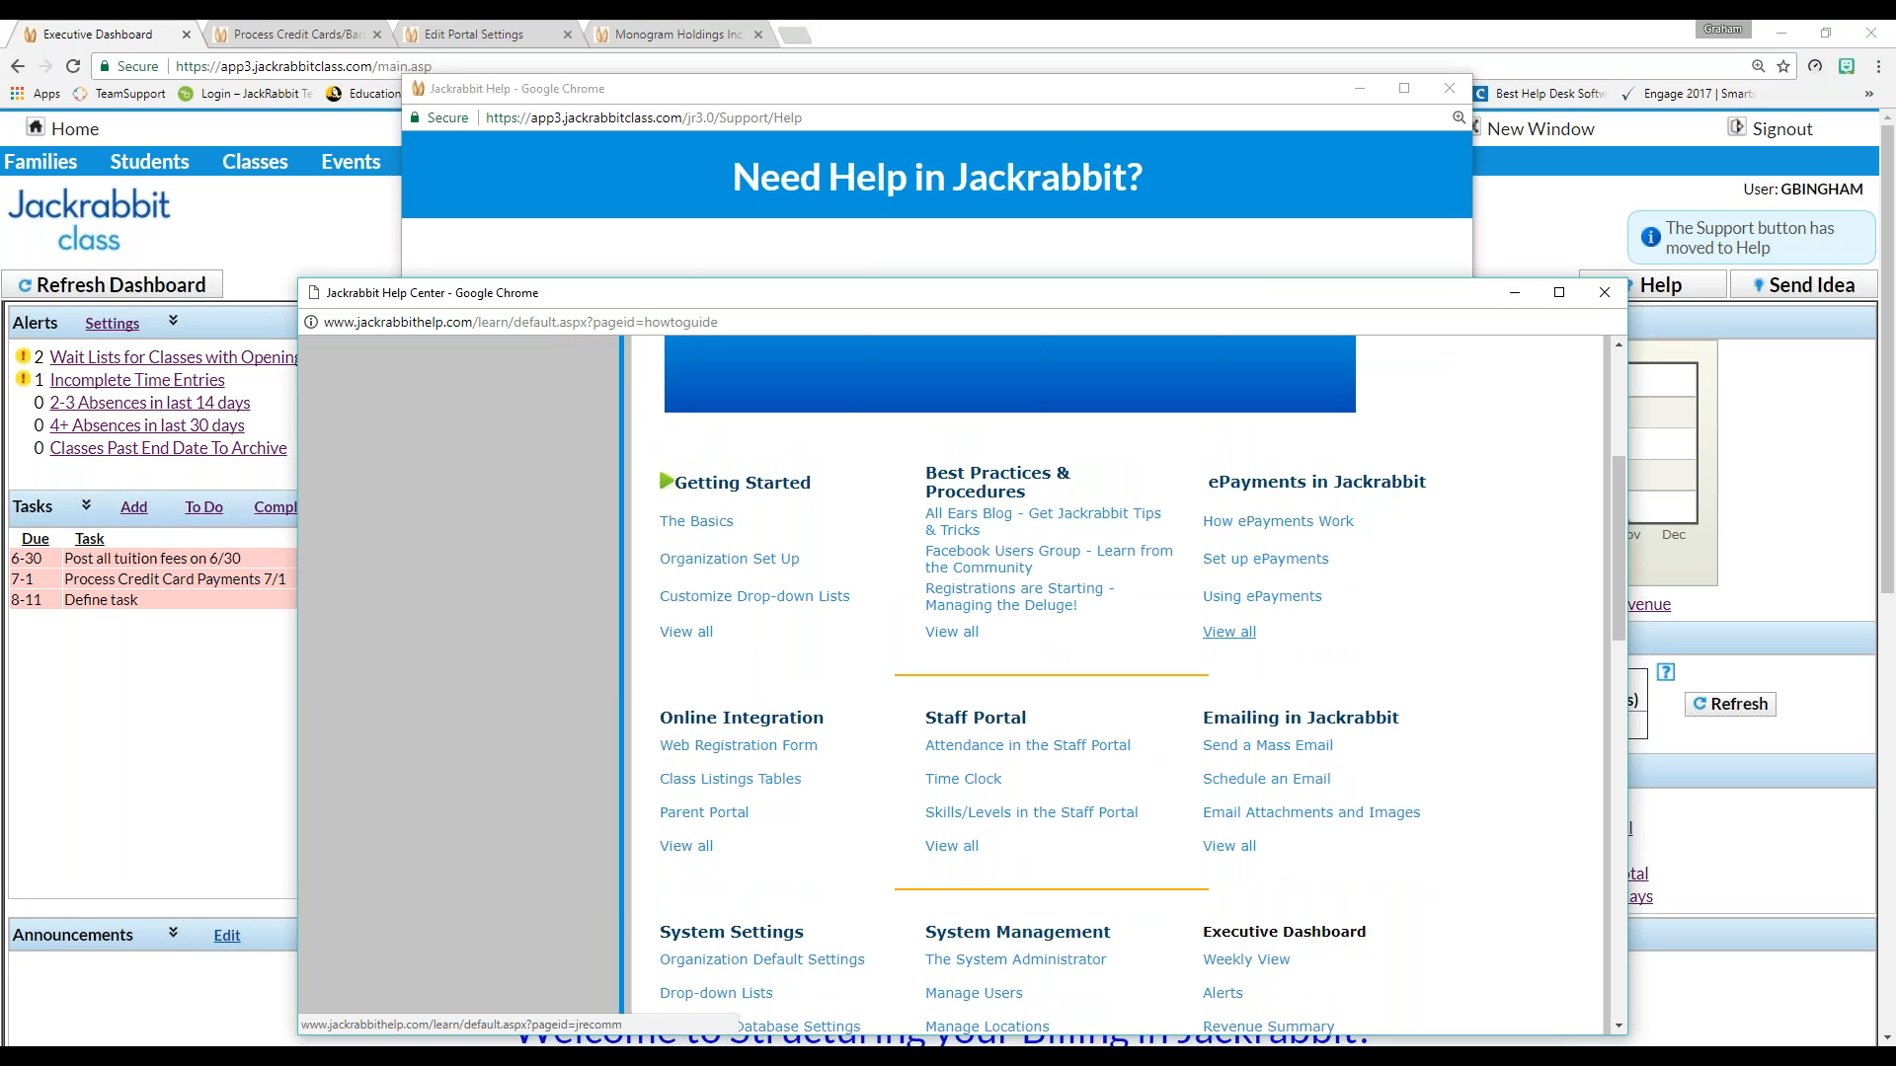
{"action": "left_click", "coordinate": [1268, 560]}
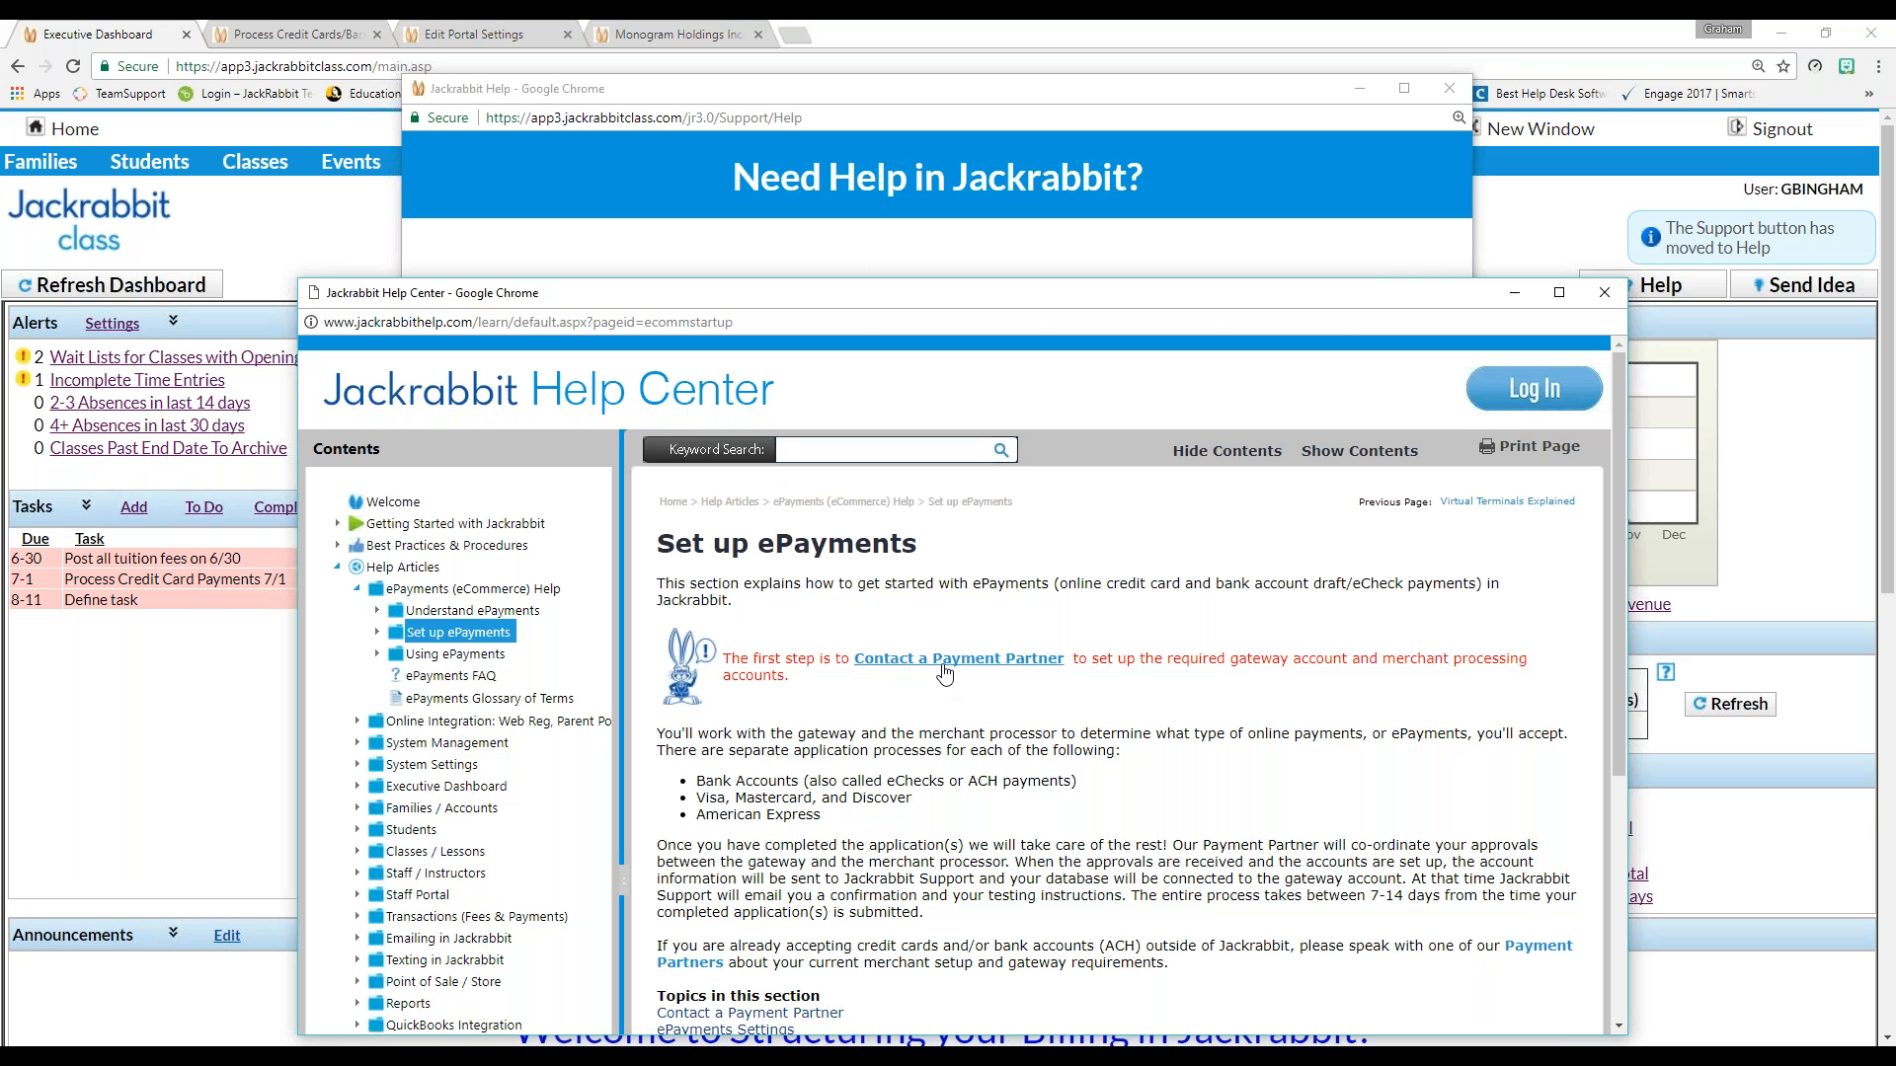
{"action": "scroll", "coordinate": [1038, 895], "scroll_direction": "down", "scroll_amount": 1}
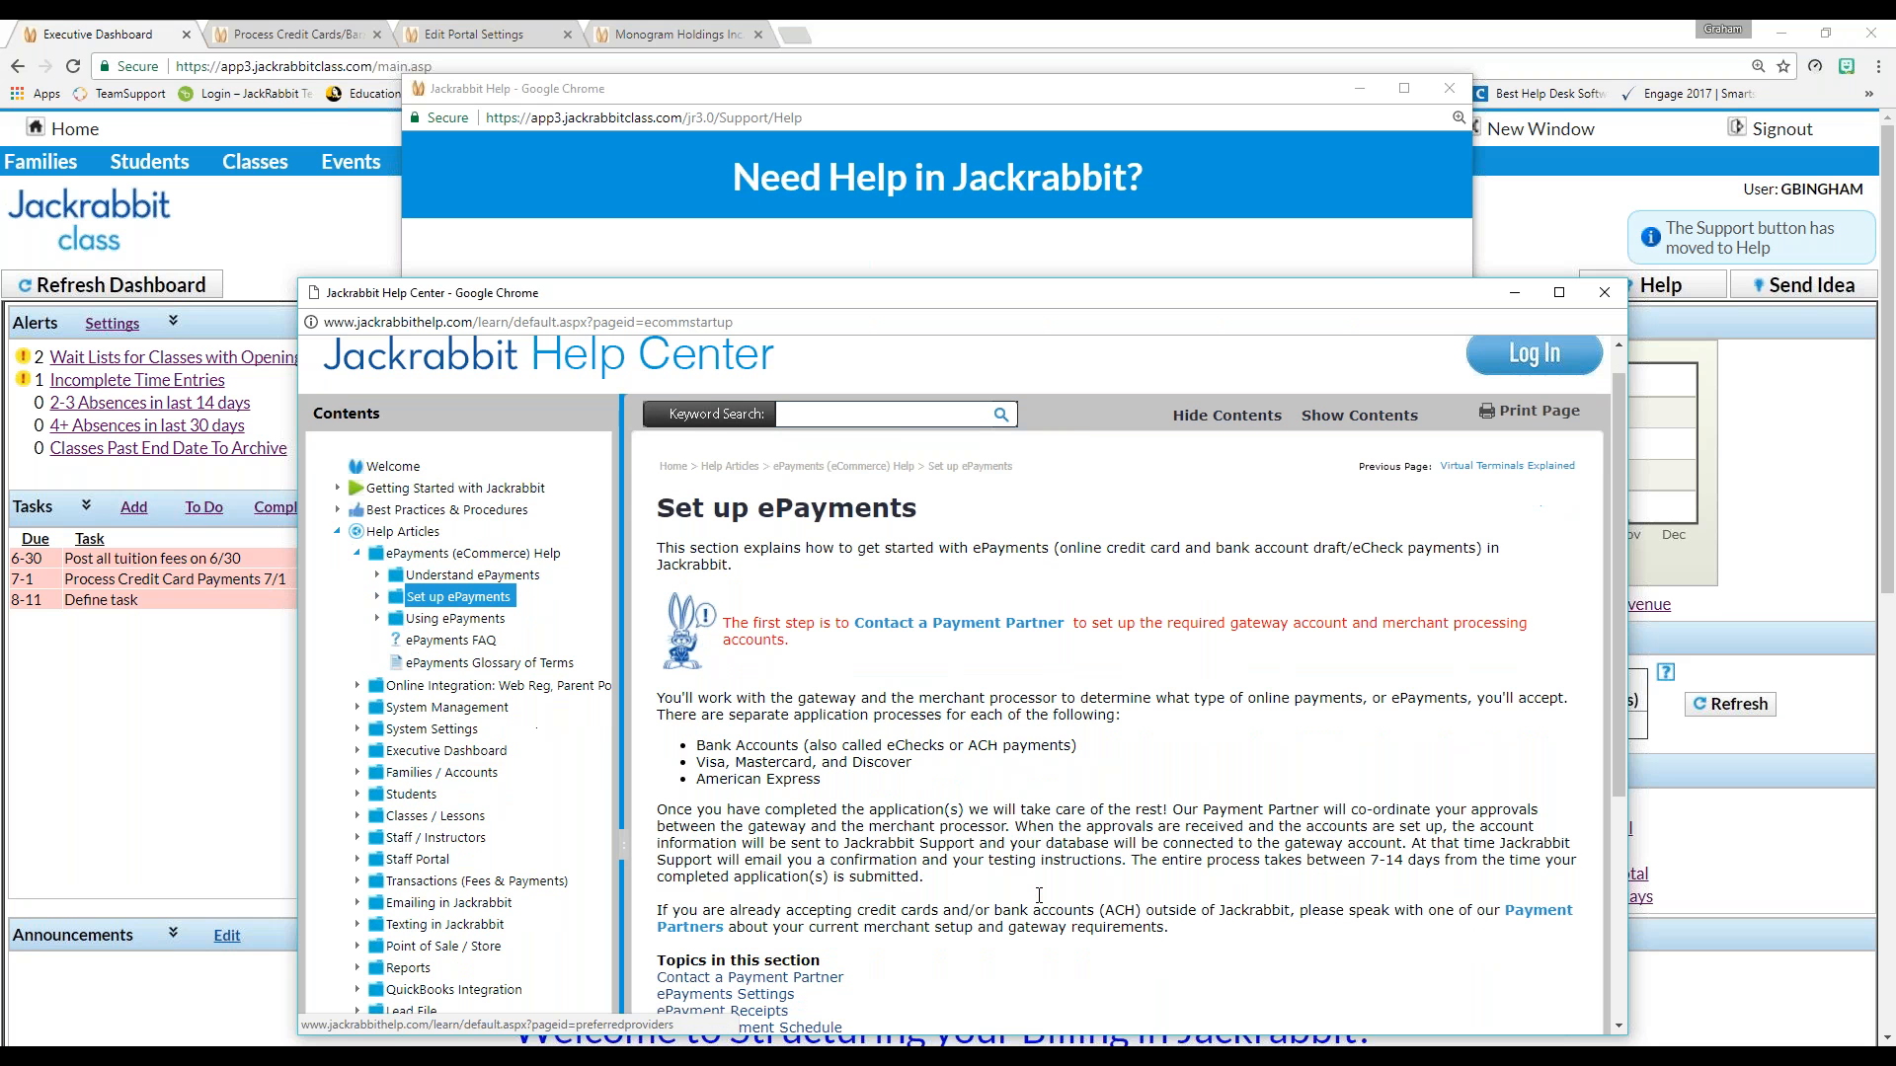
{"action": "scroll", "coordinate": [1039, 896], "scroll_direction": "down", "scroll_amount": 2}
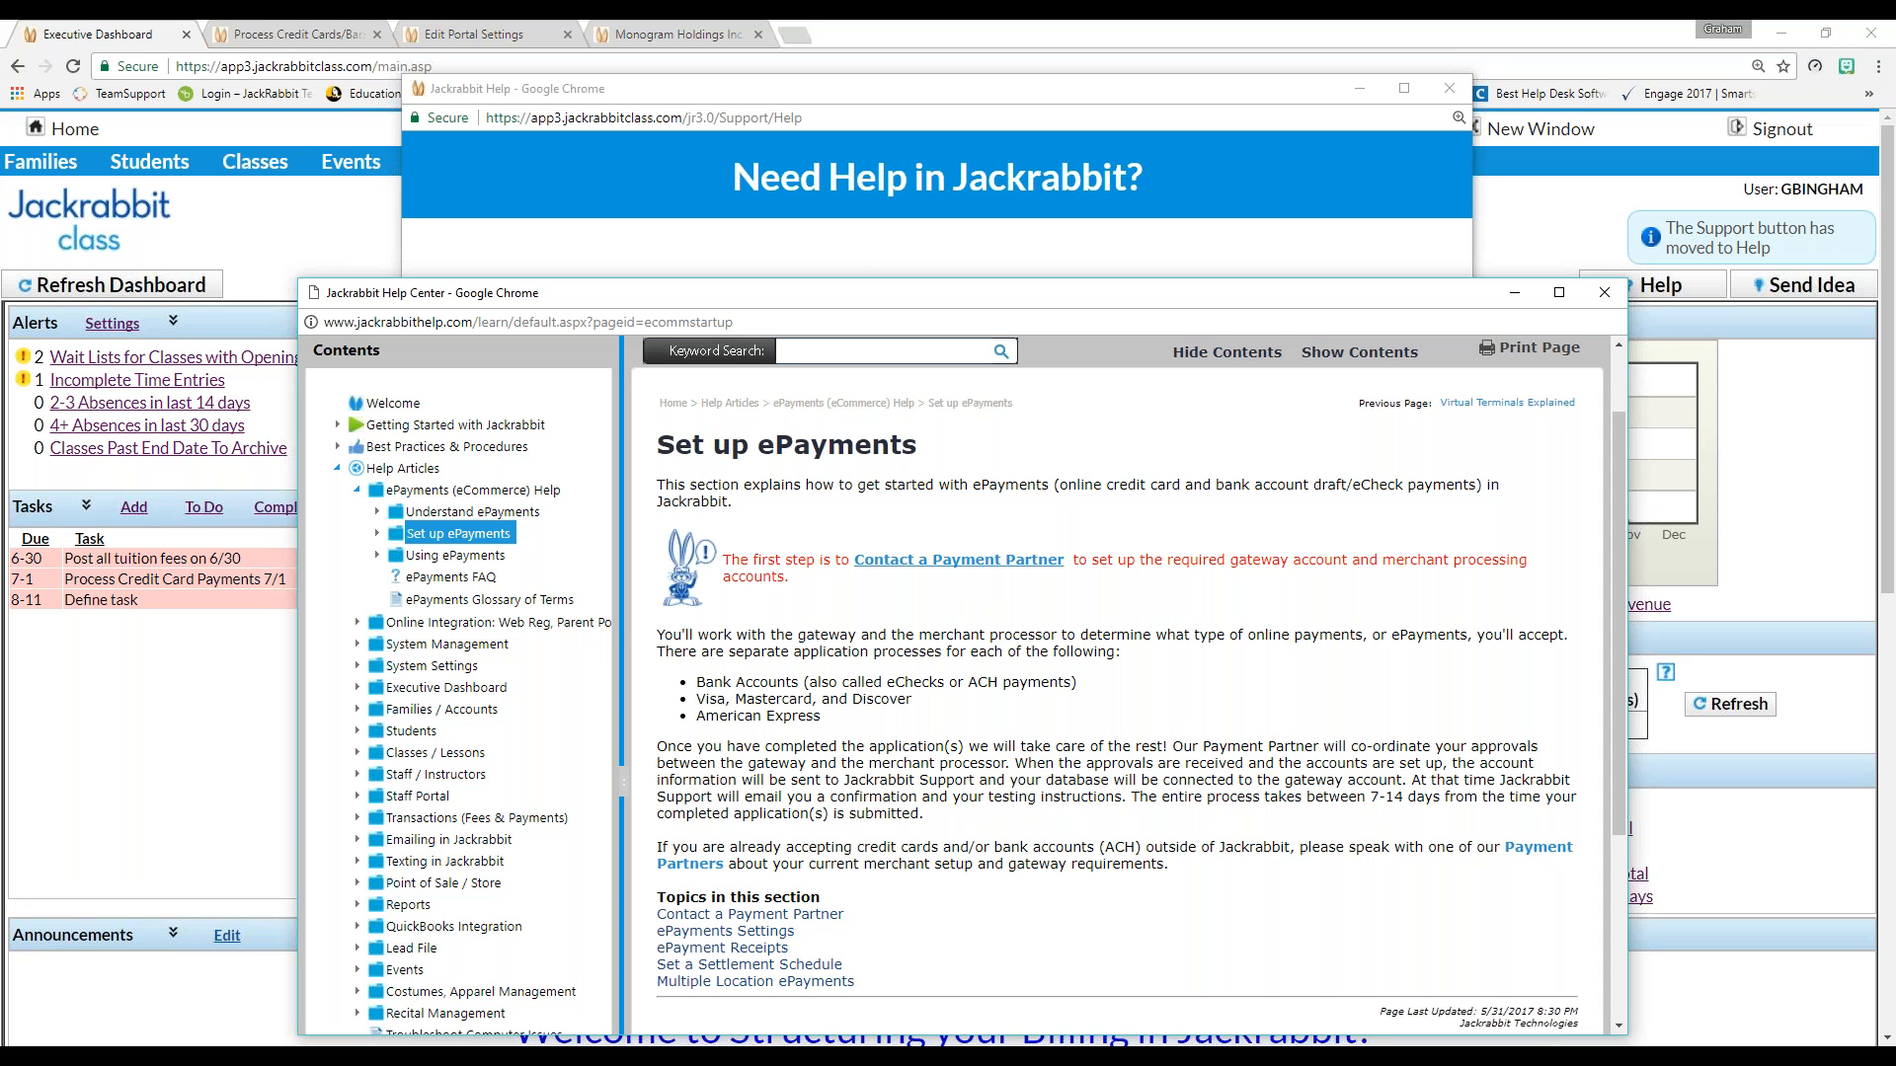
{"action": "left_click", "coordinate": [958, 560]}
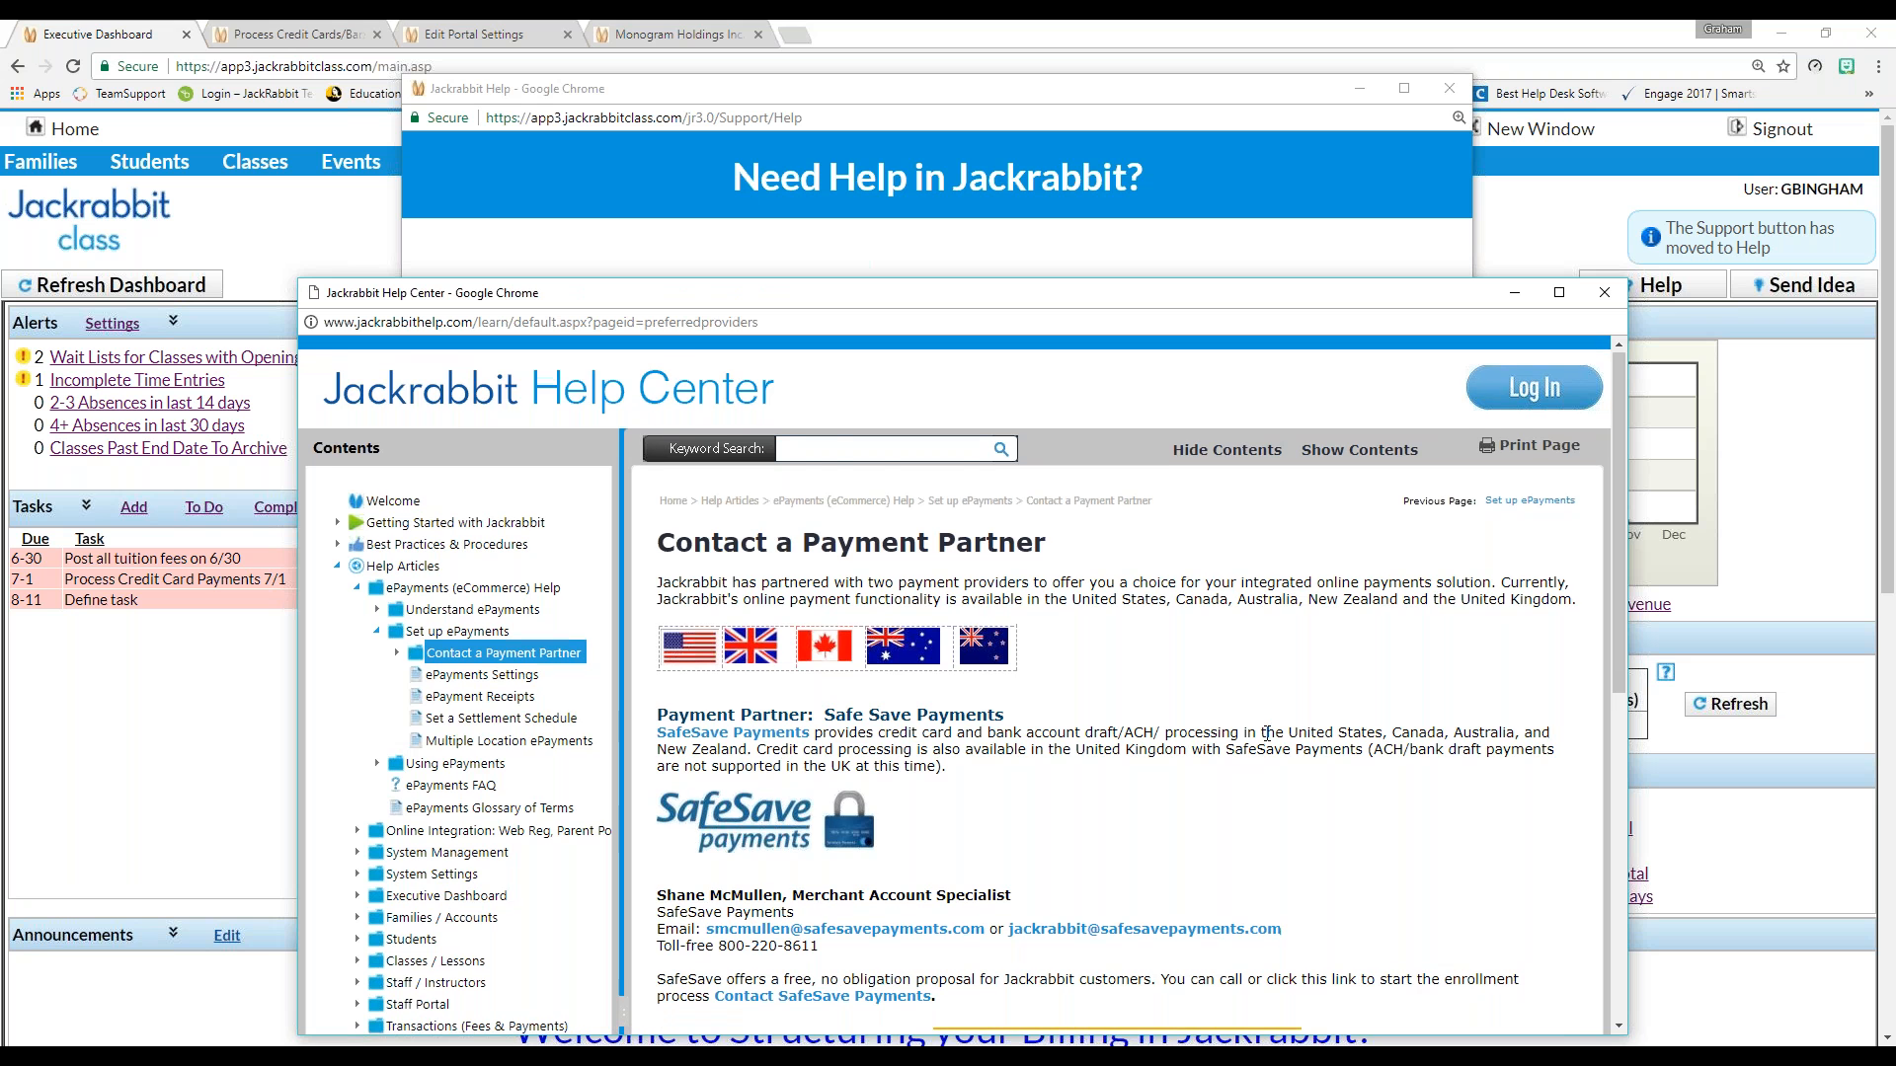
{"action": "scroll", "coordinate": [1267, 734], "scroll_direction": "down", "scroll_amount": 4}
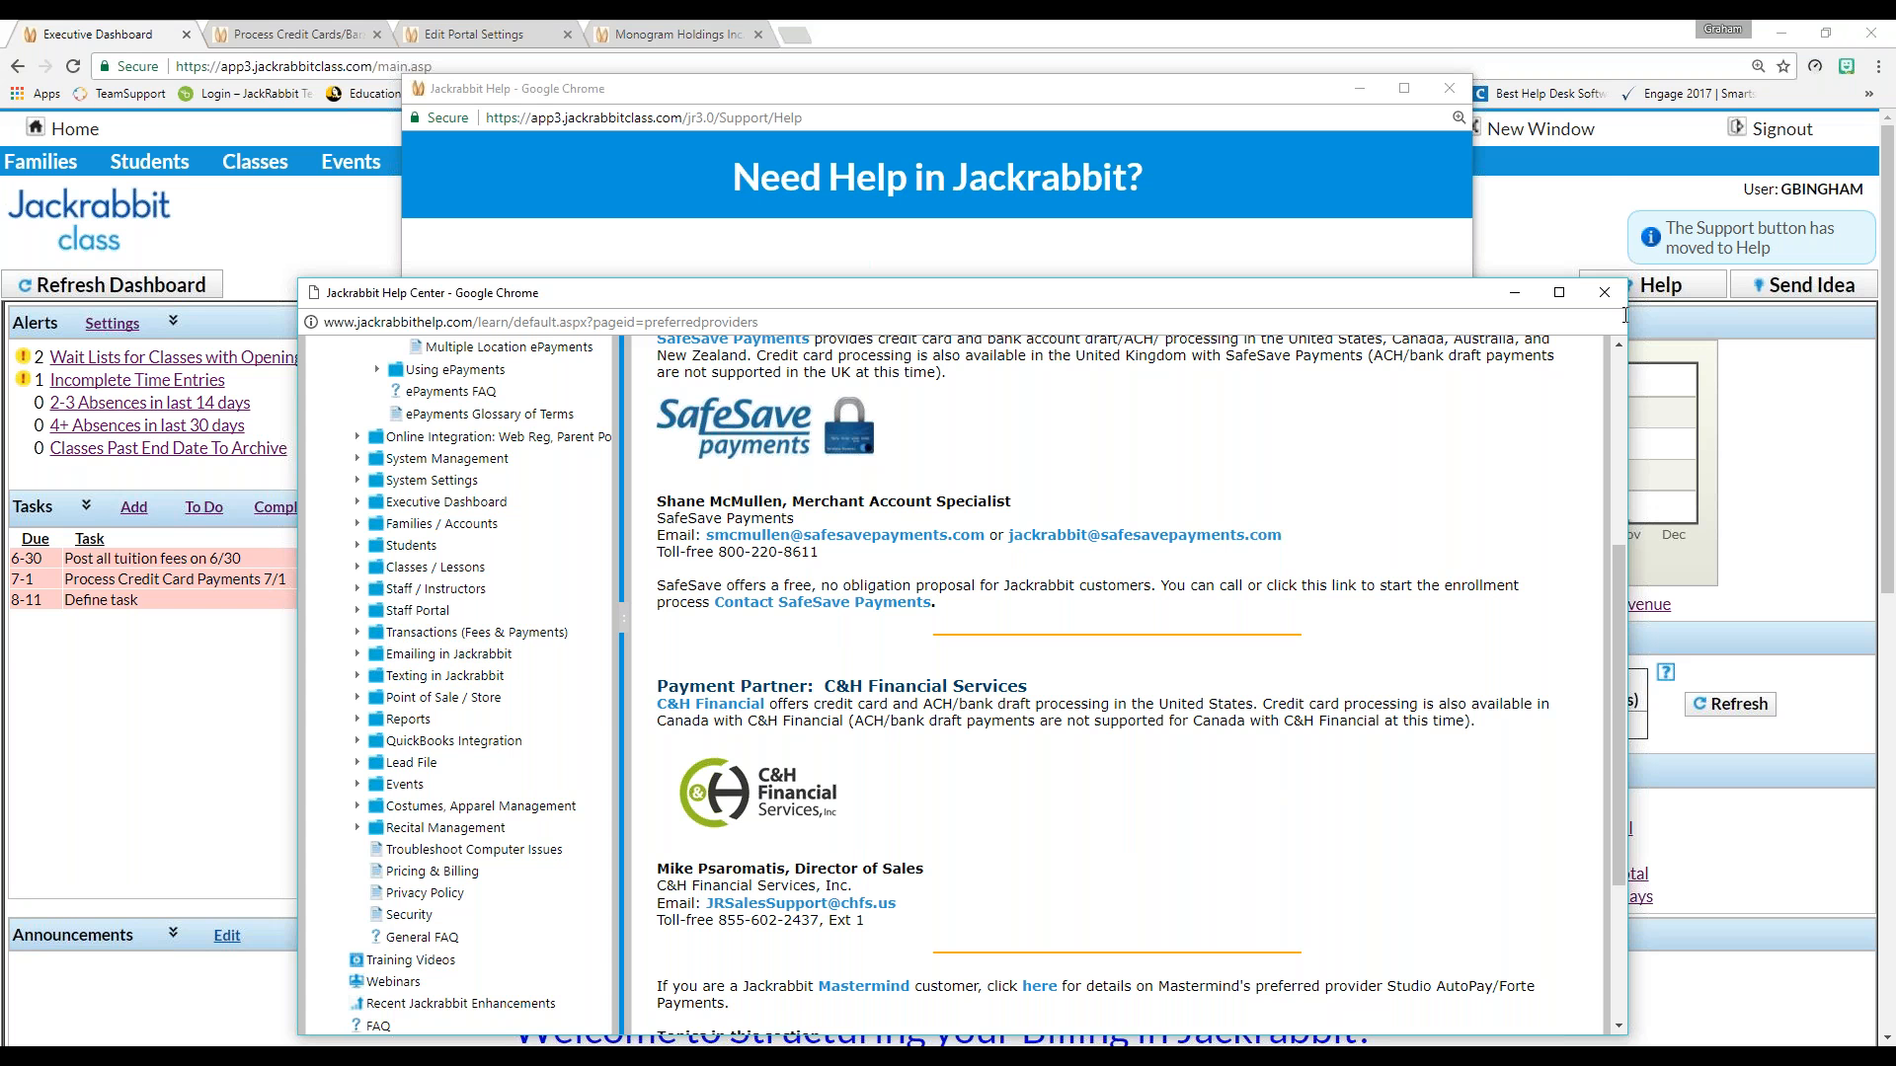
{"action": "left_click", "coordinate": [1604, 292]}
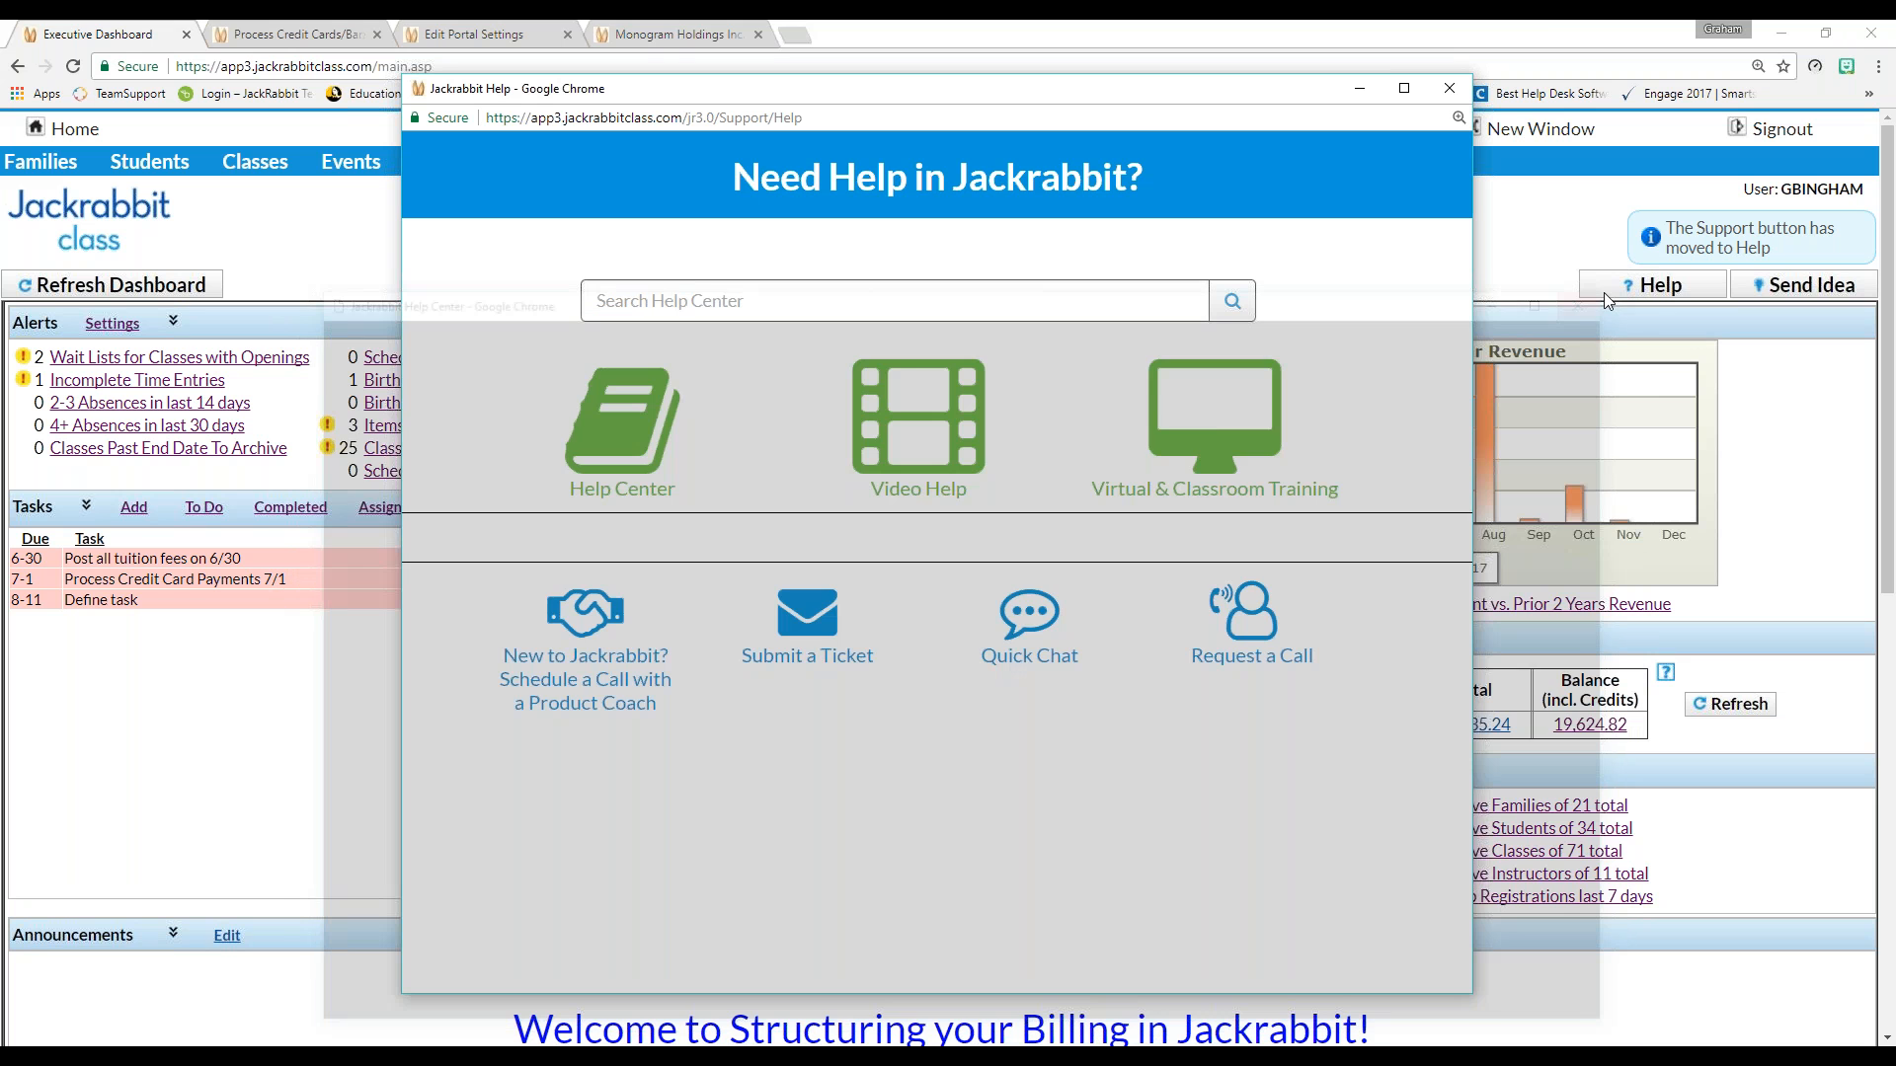
Close help, list active families, and open the family with the 195.00 balance
{"action": "left_click", "coordinate": [1450, 88]}
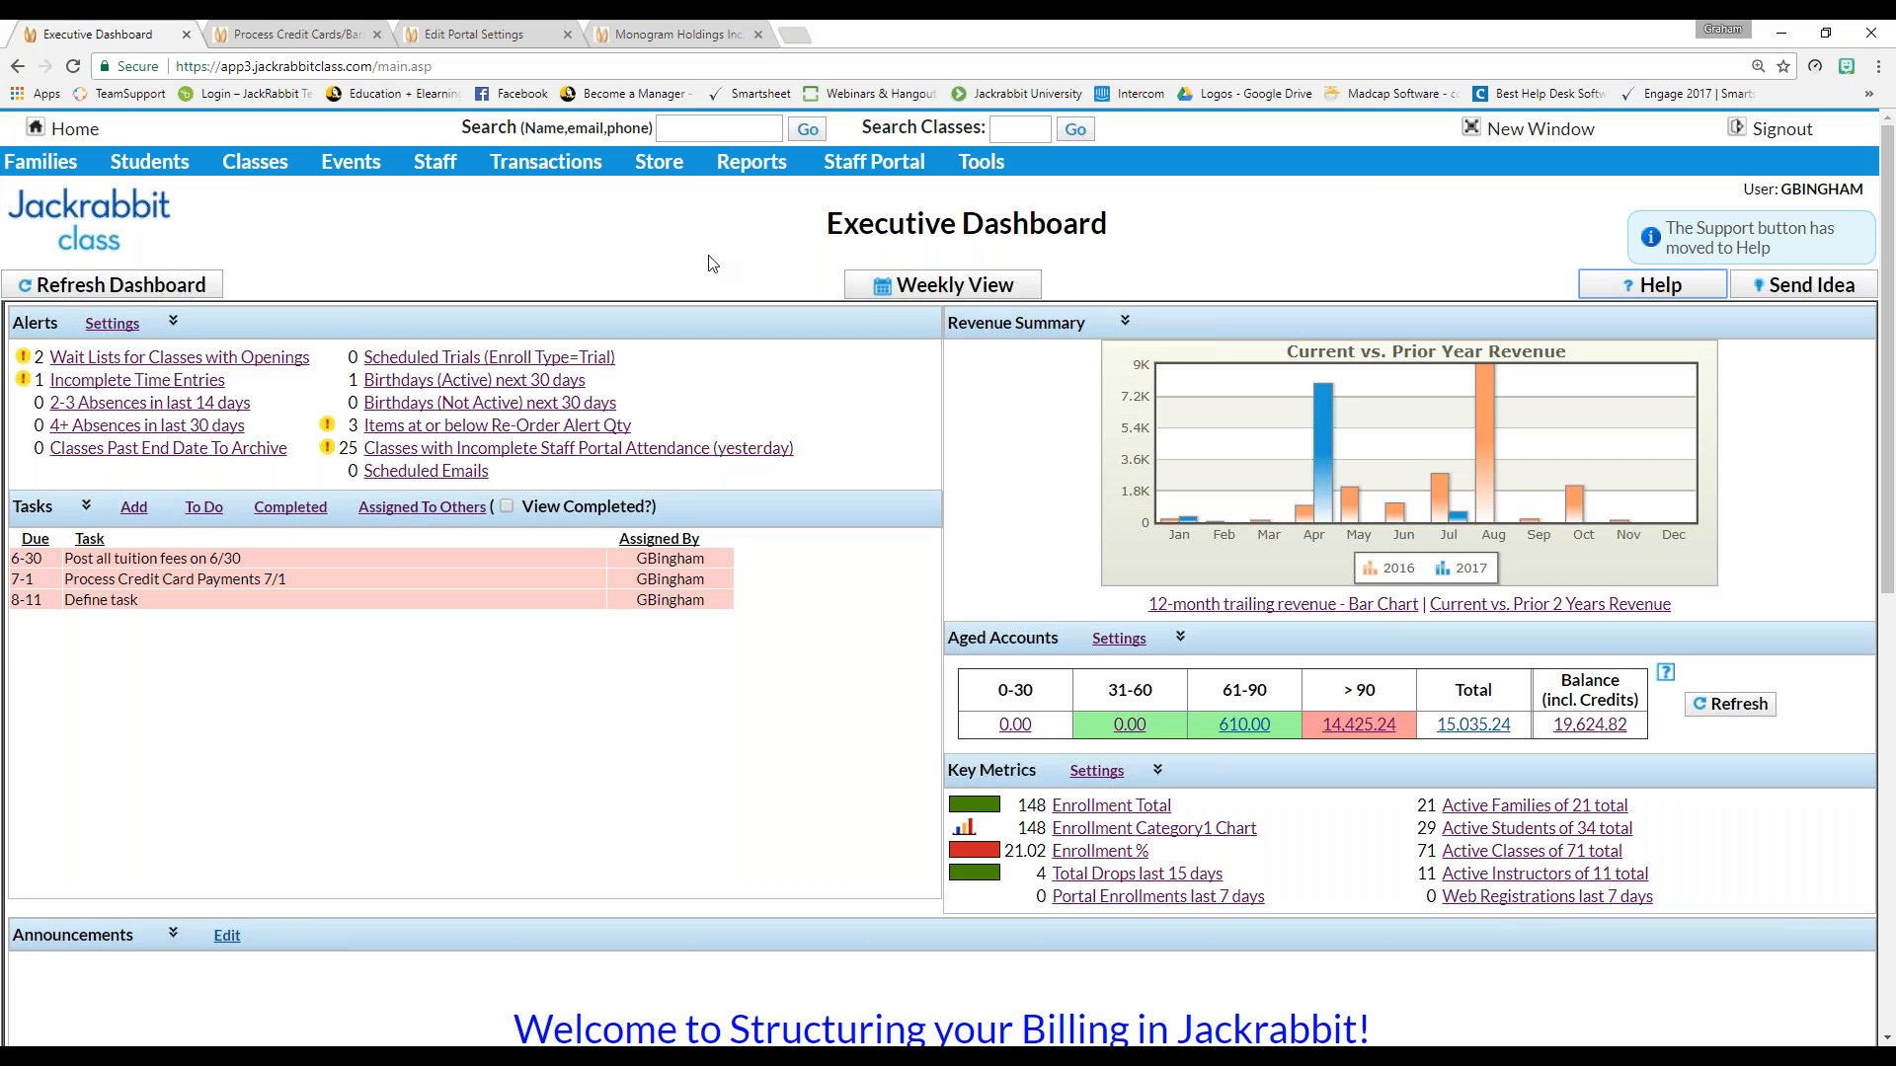
{"action": "mouse_move", "coordinate": [3, 153]}
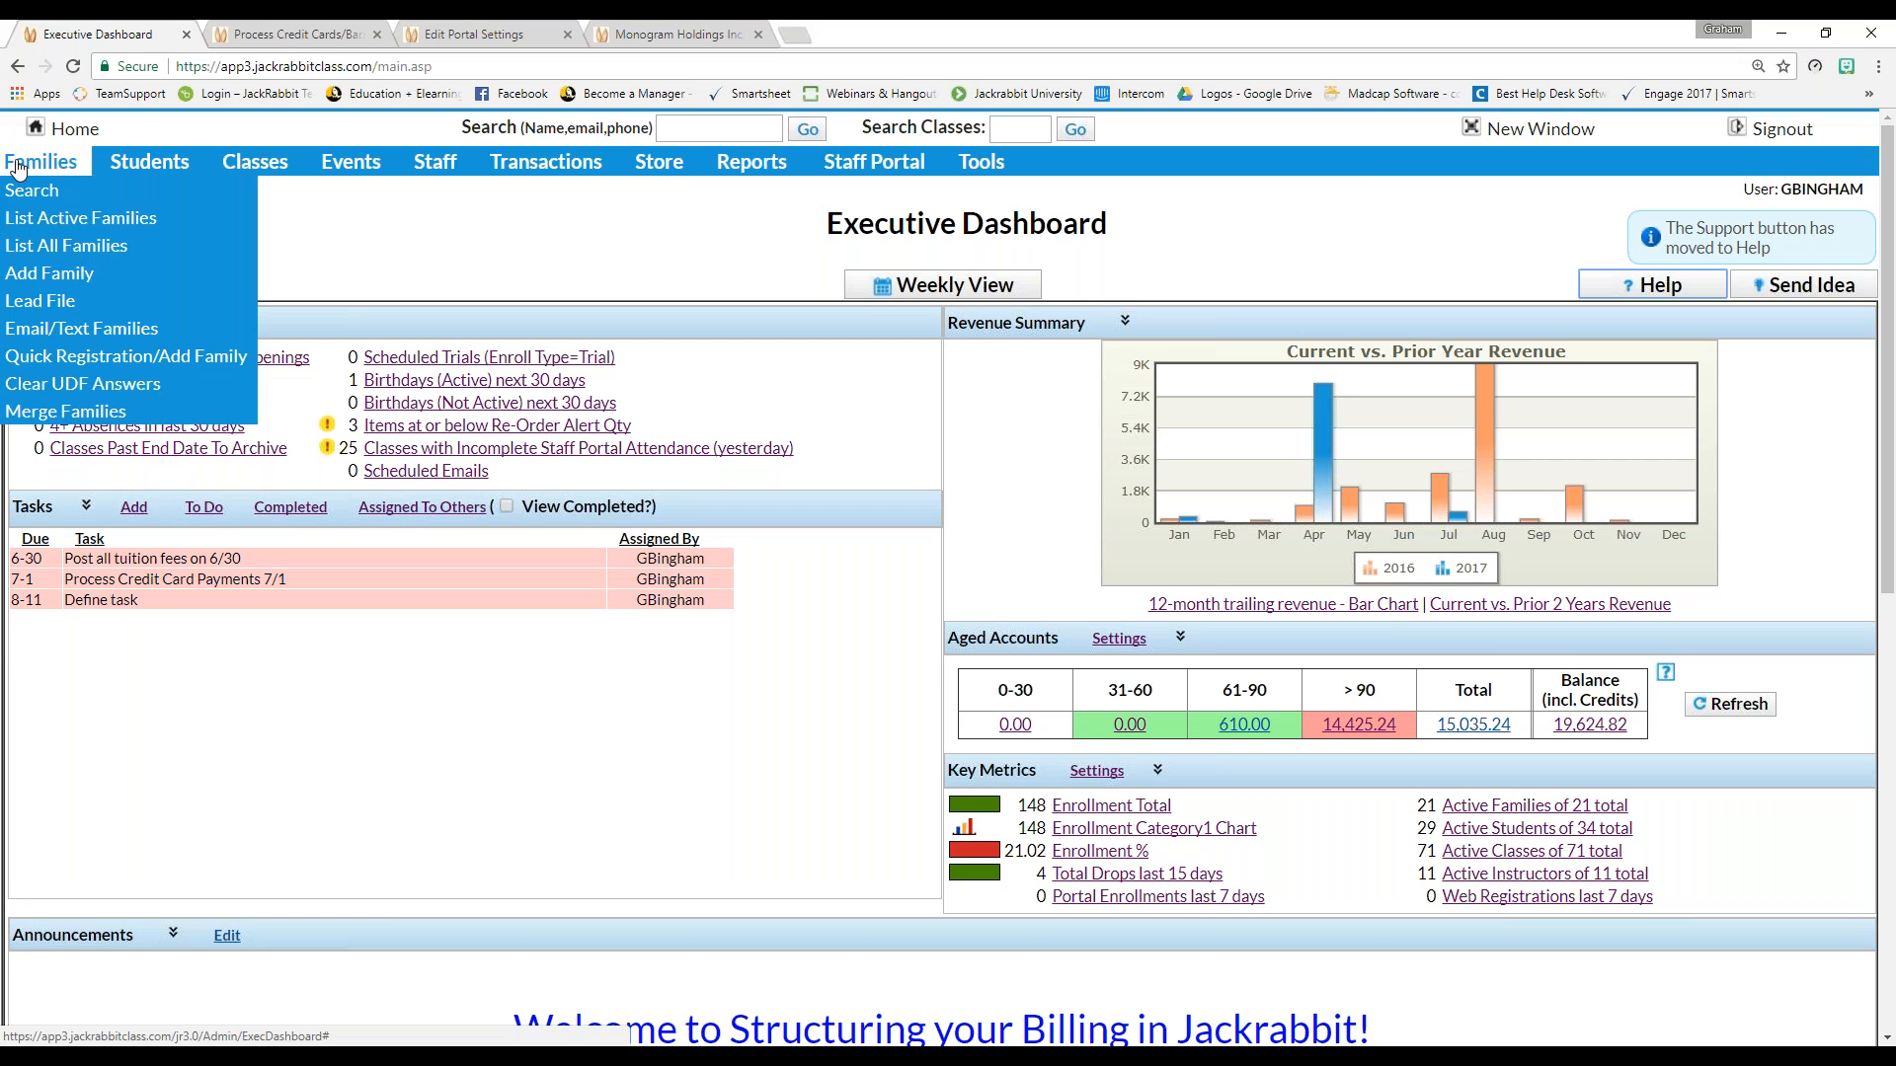
{"action": "left_click", "coordinate": [33, 221]}
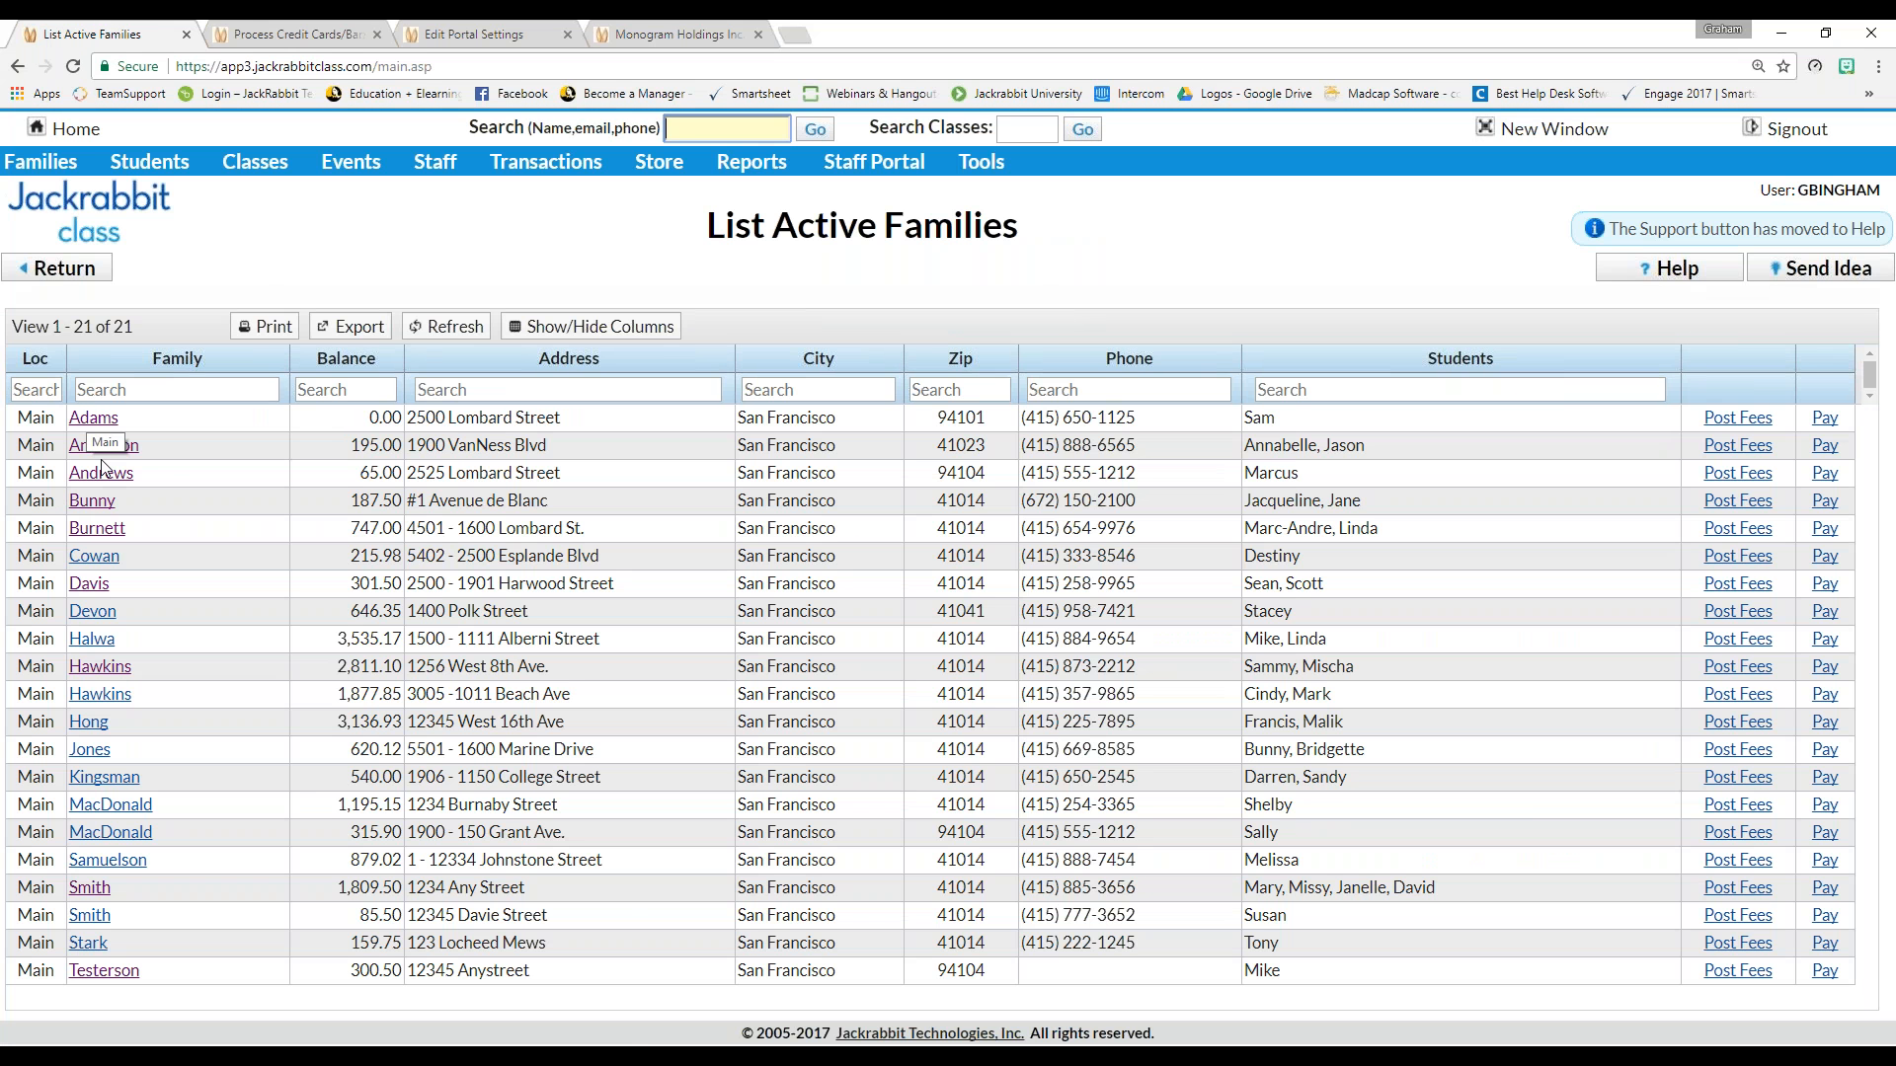
{"action": "left_click", "coordinate": [99, 449]}
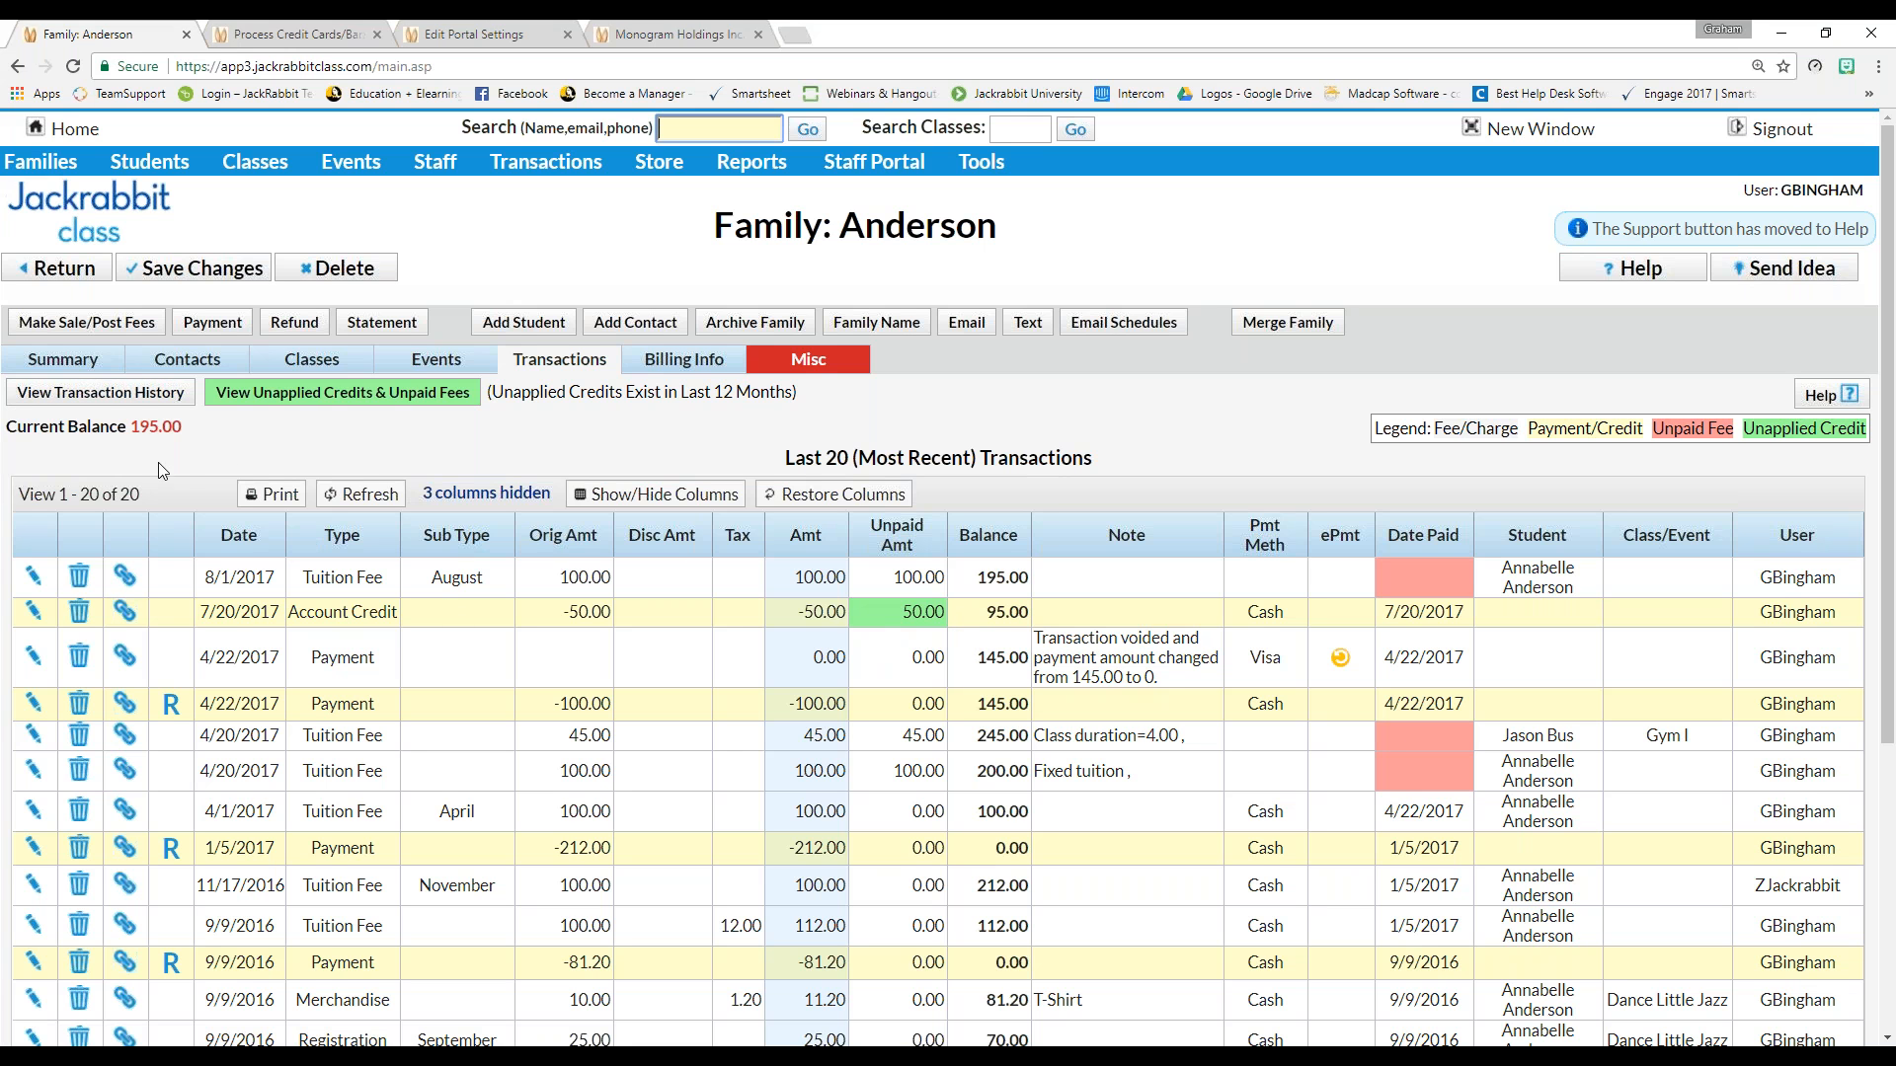
Re-apply the 50.00 account credit to the oldest unpaid fees first and save it
{"action": "left_click", "coordinate": [371, 395]}
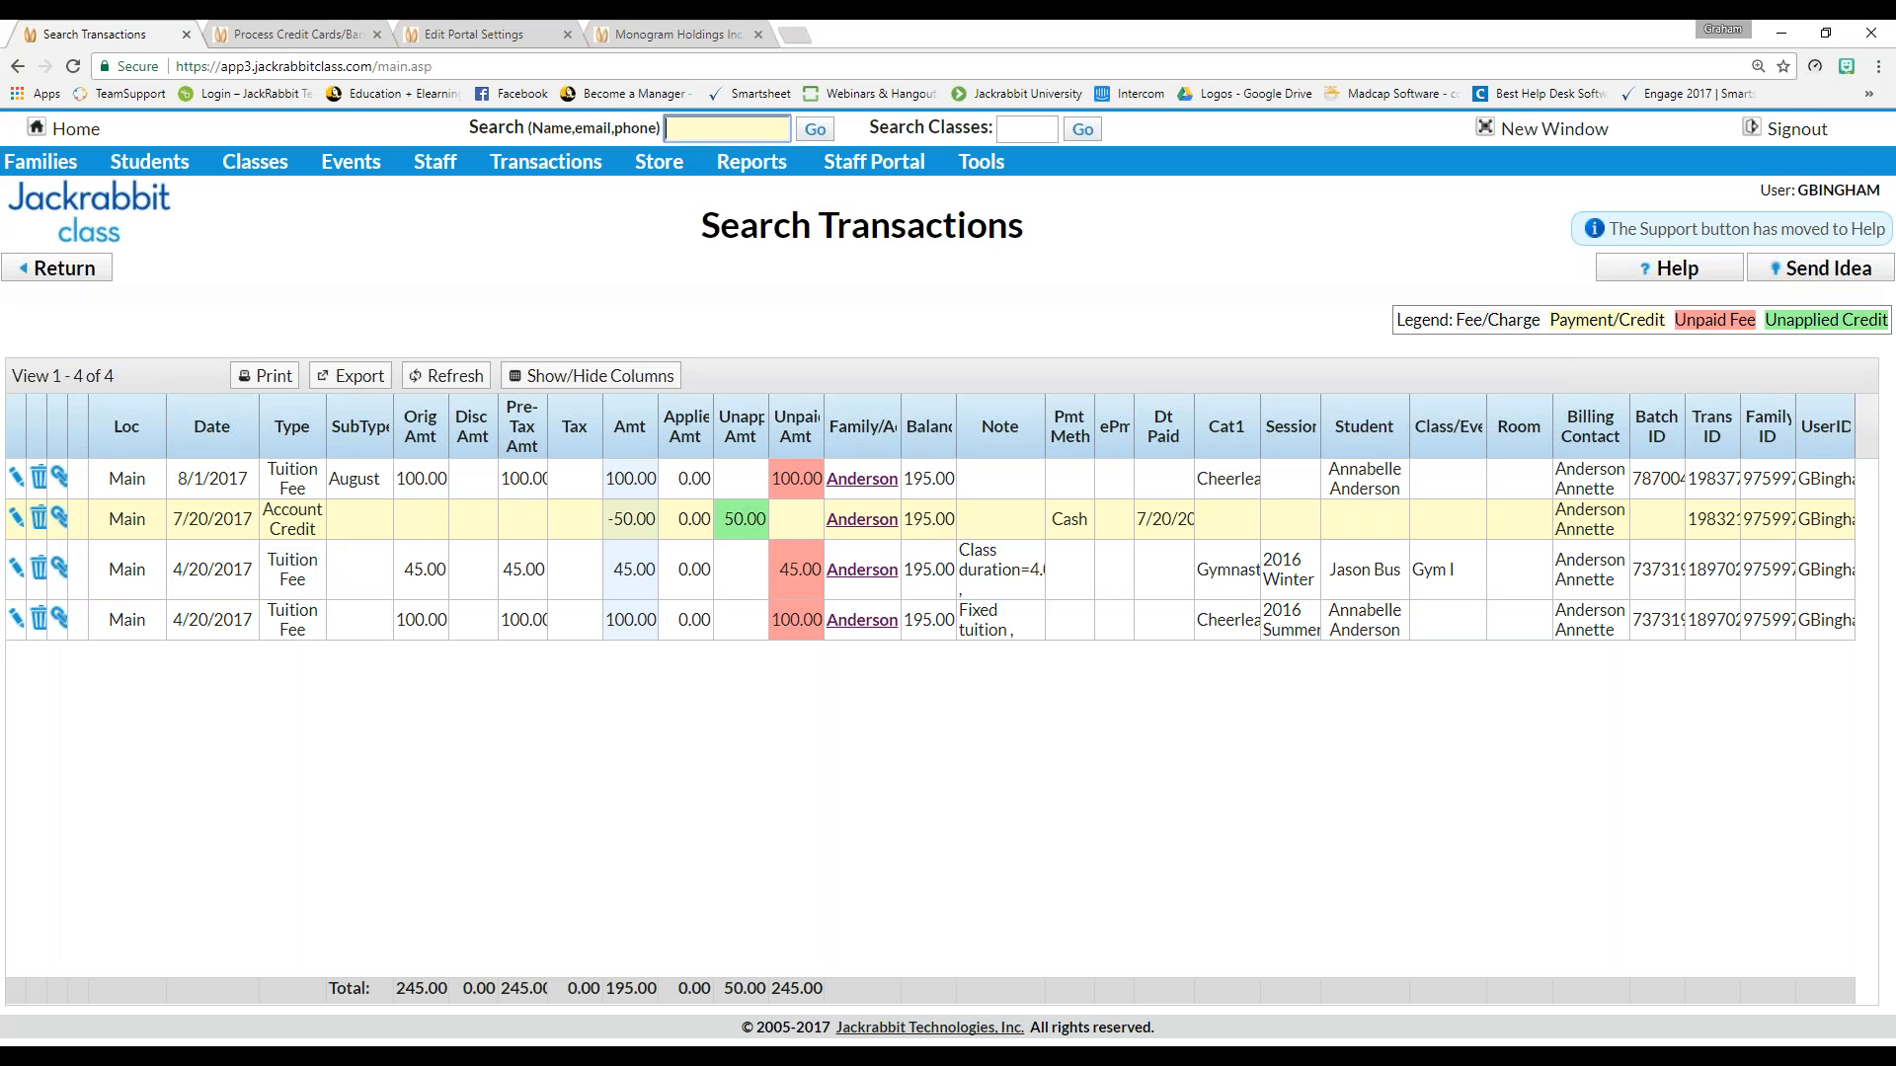
{"action": "left_click", "coordinate": [20, 518]}
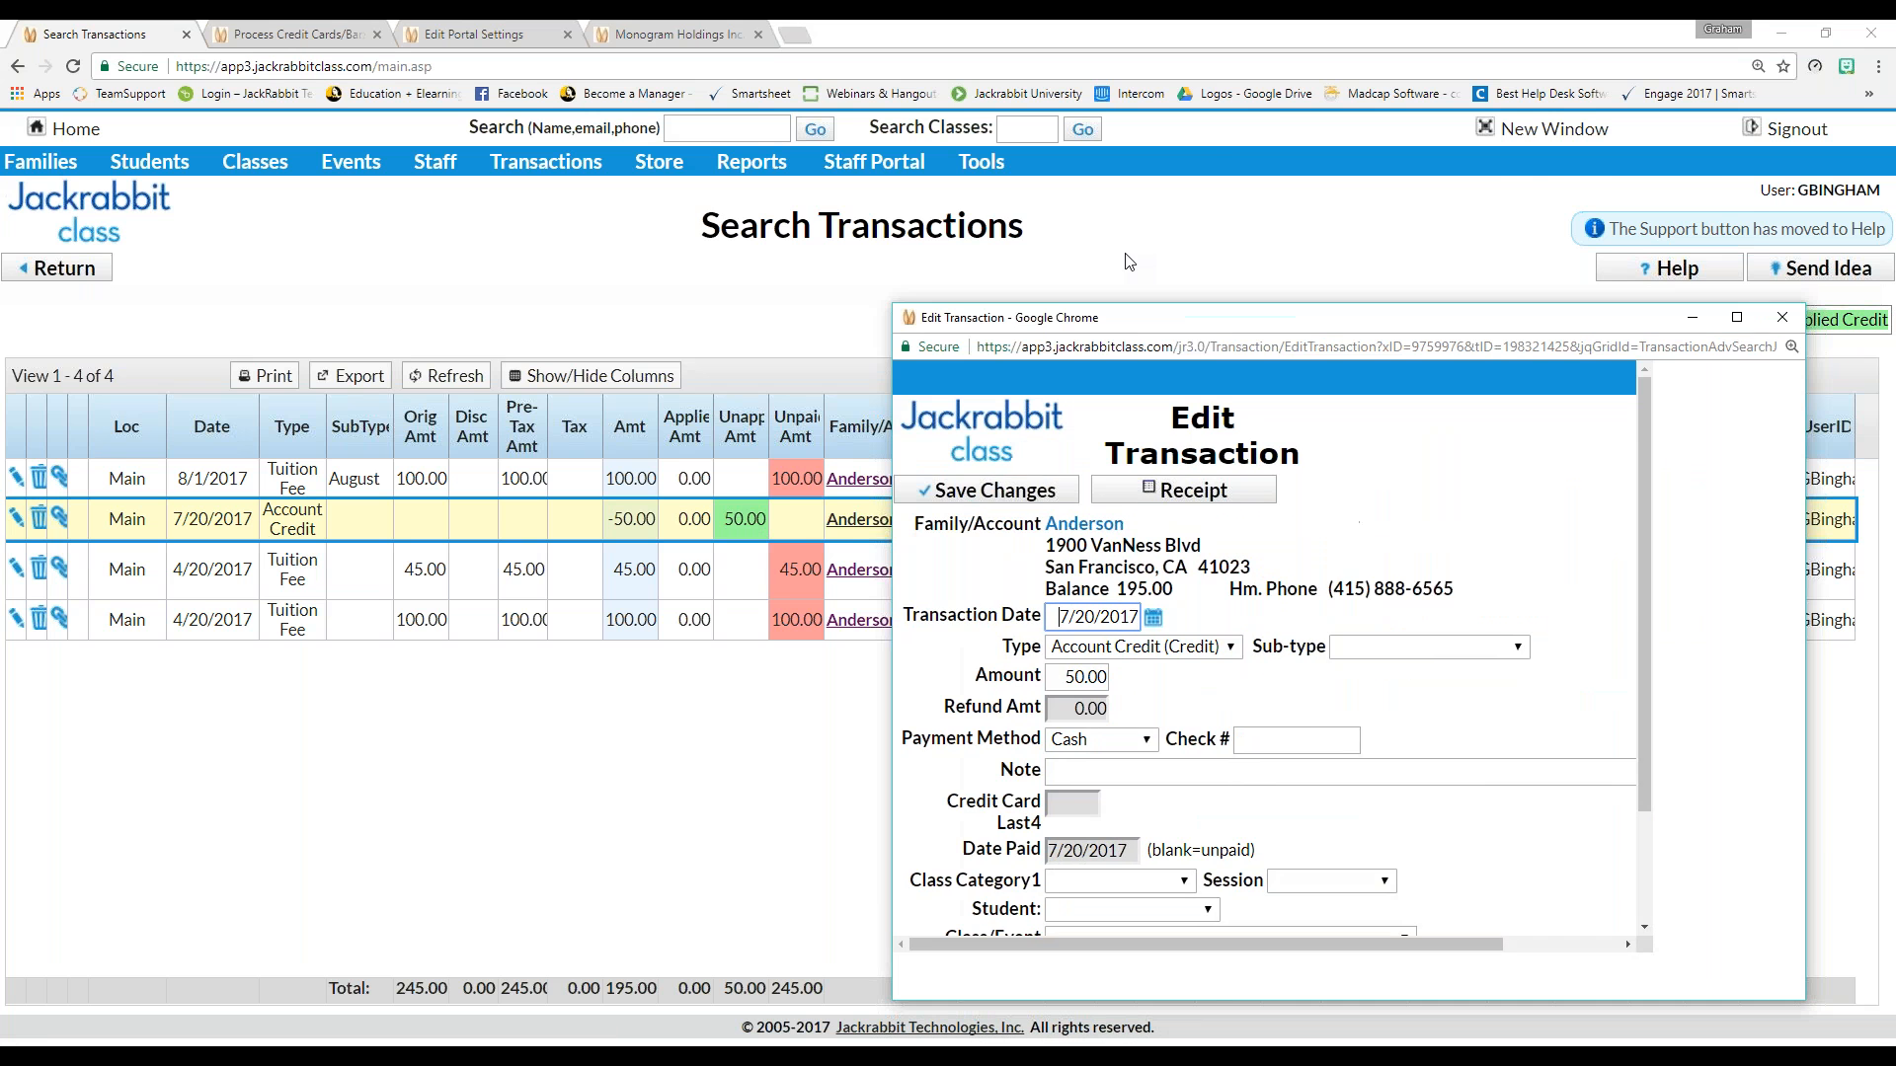
{"action": "left_click_drag", "start_coordinate": [1125, 253], "coordinate": [1059, 177]}
{"action": "left_click", "coordinate": [1144, 839]}
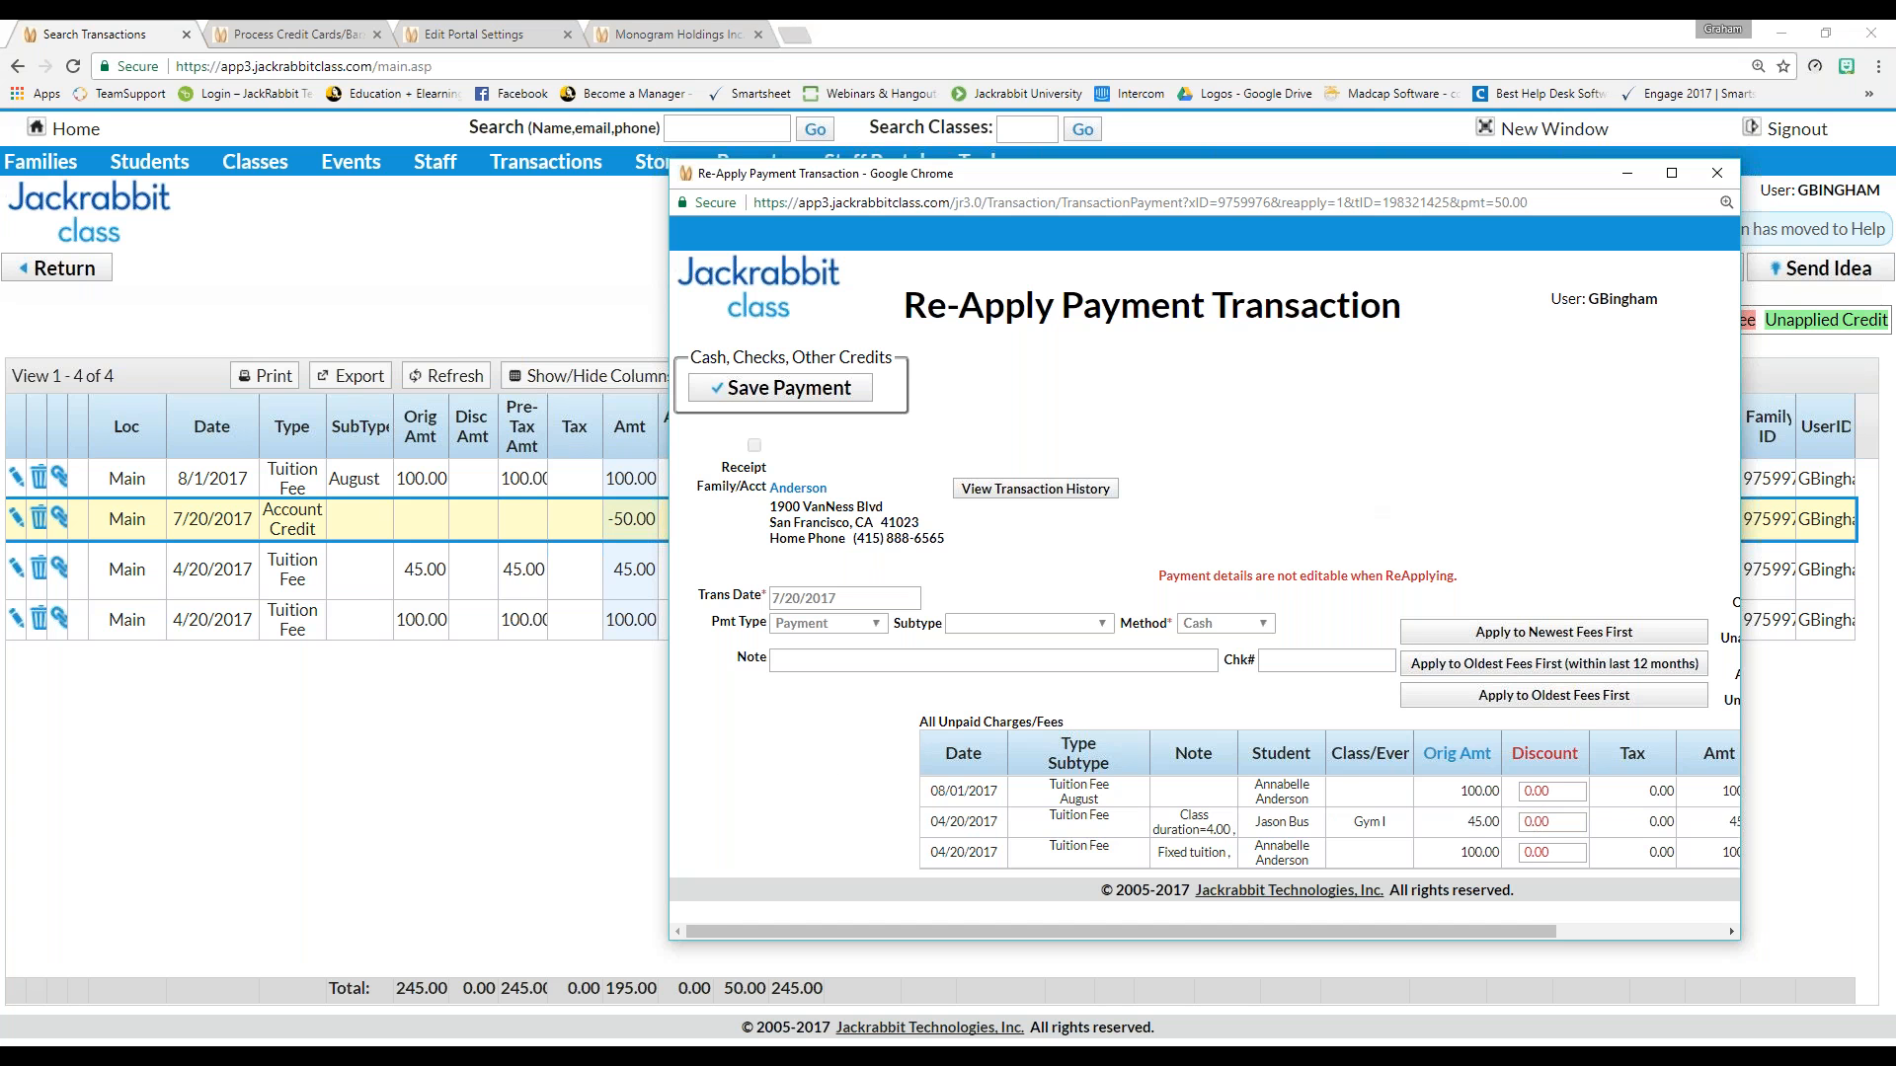
{"action": "left_click", "coordinate": [1598, 697]}
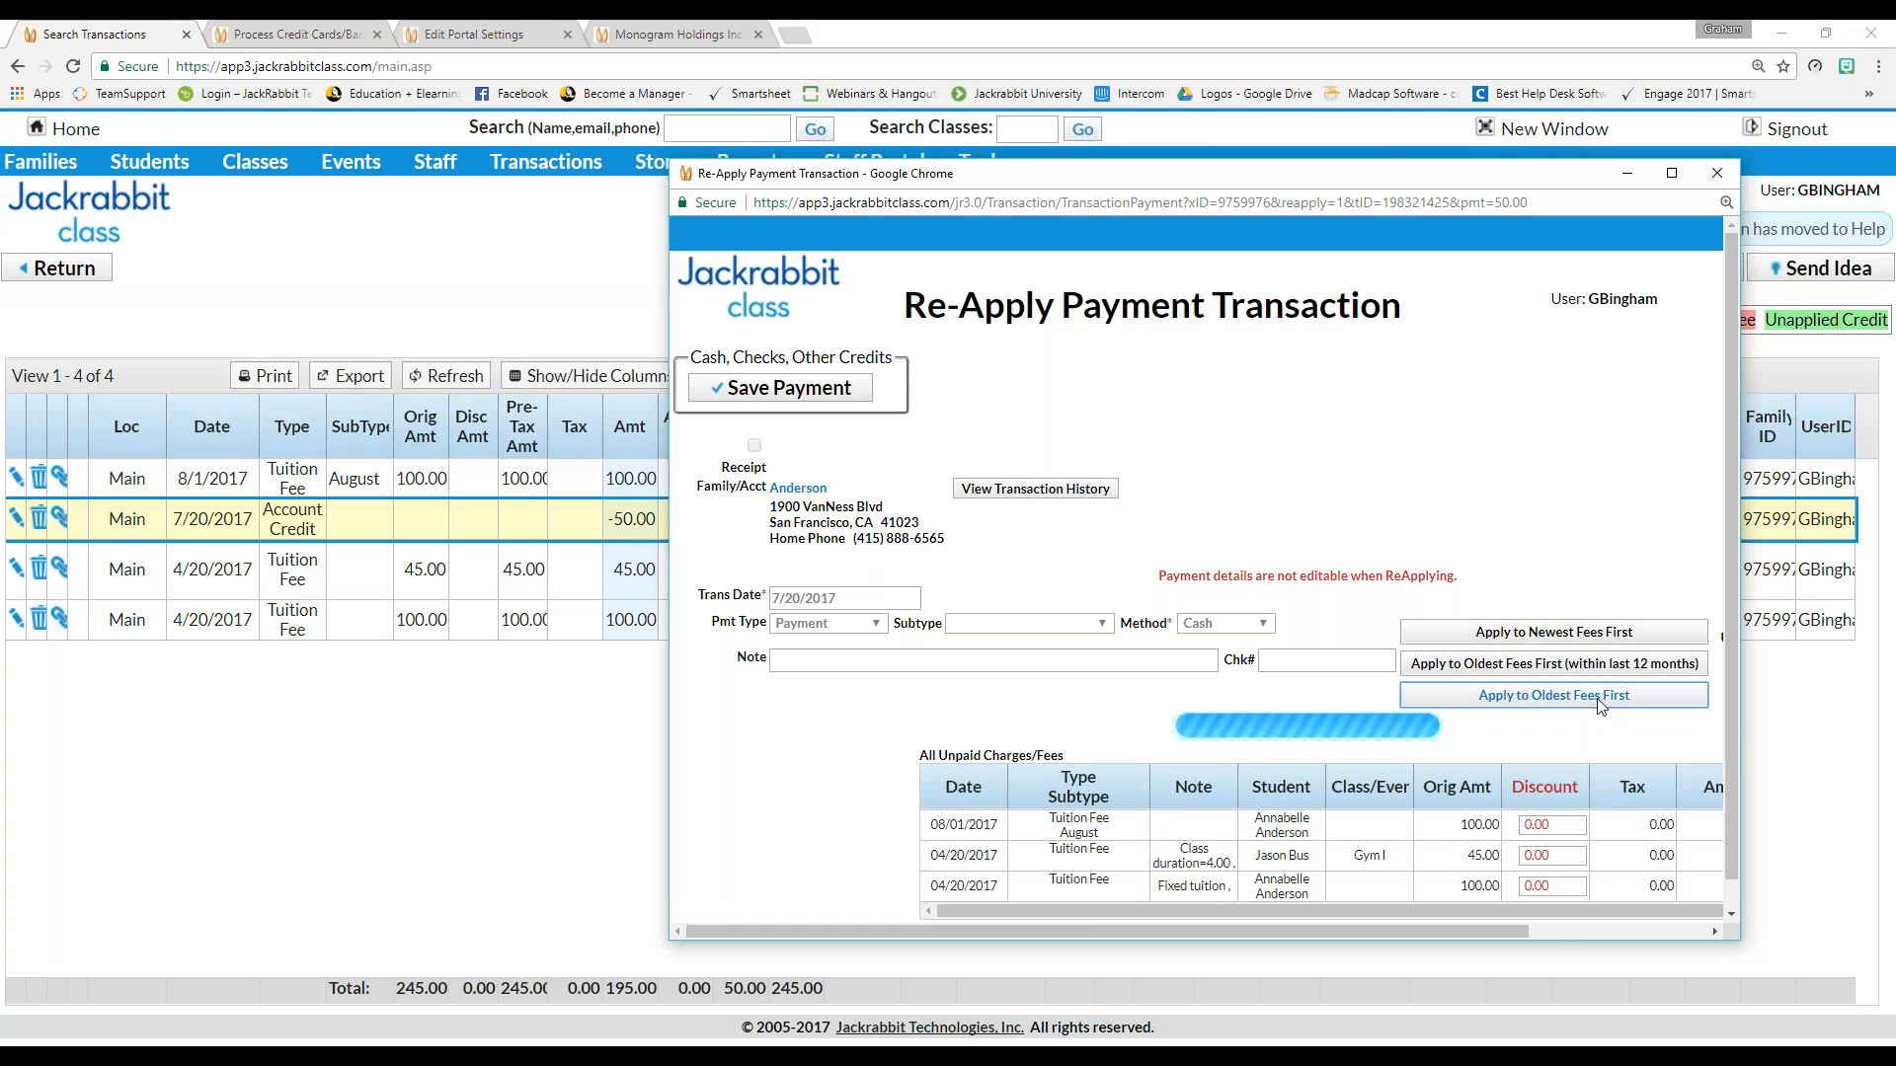
{"action": "left_click", "coordinate": [756, 387]}
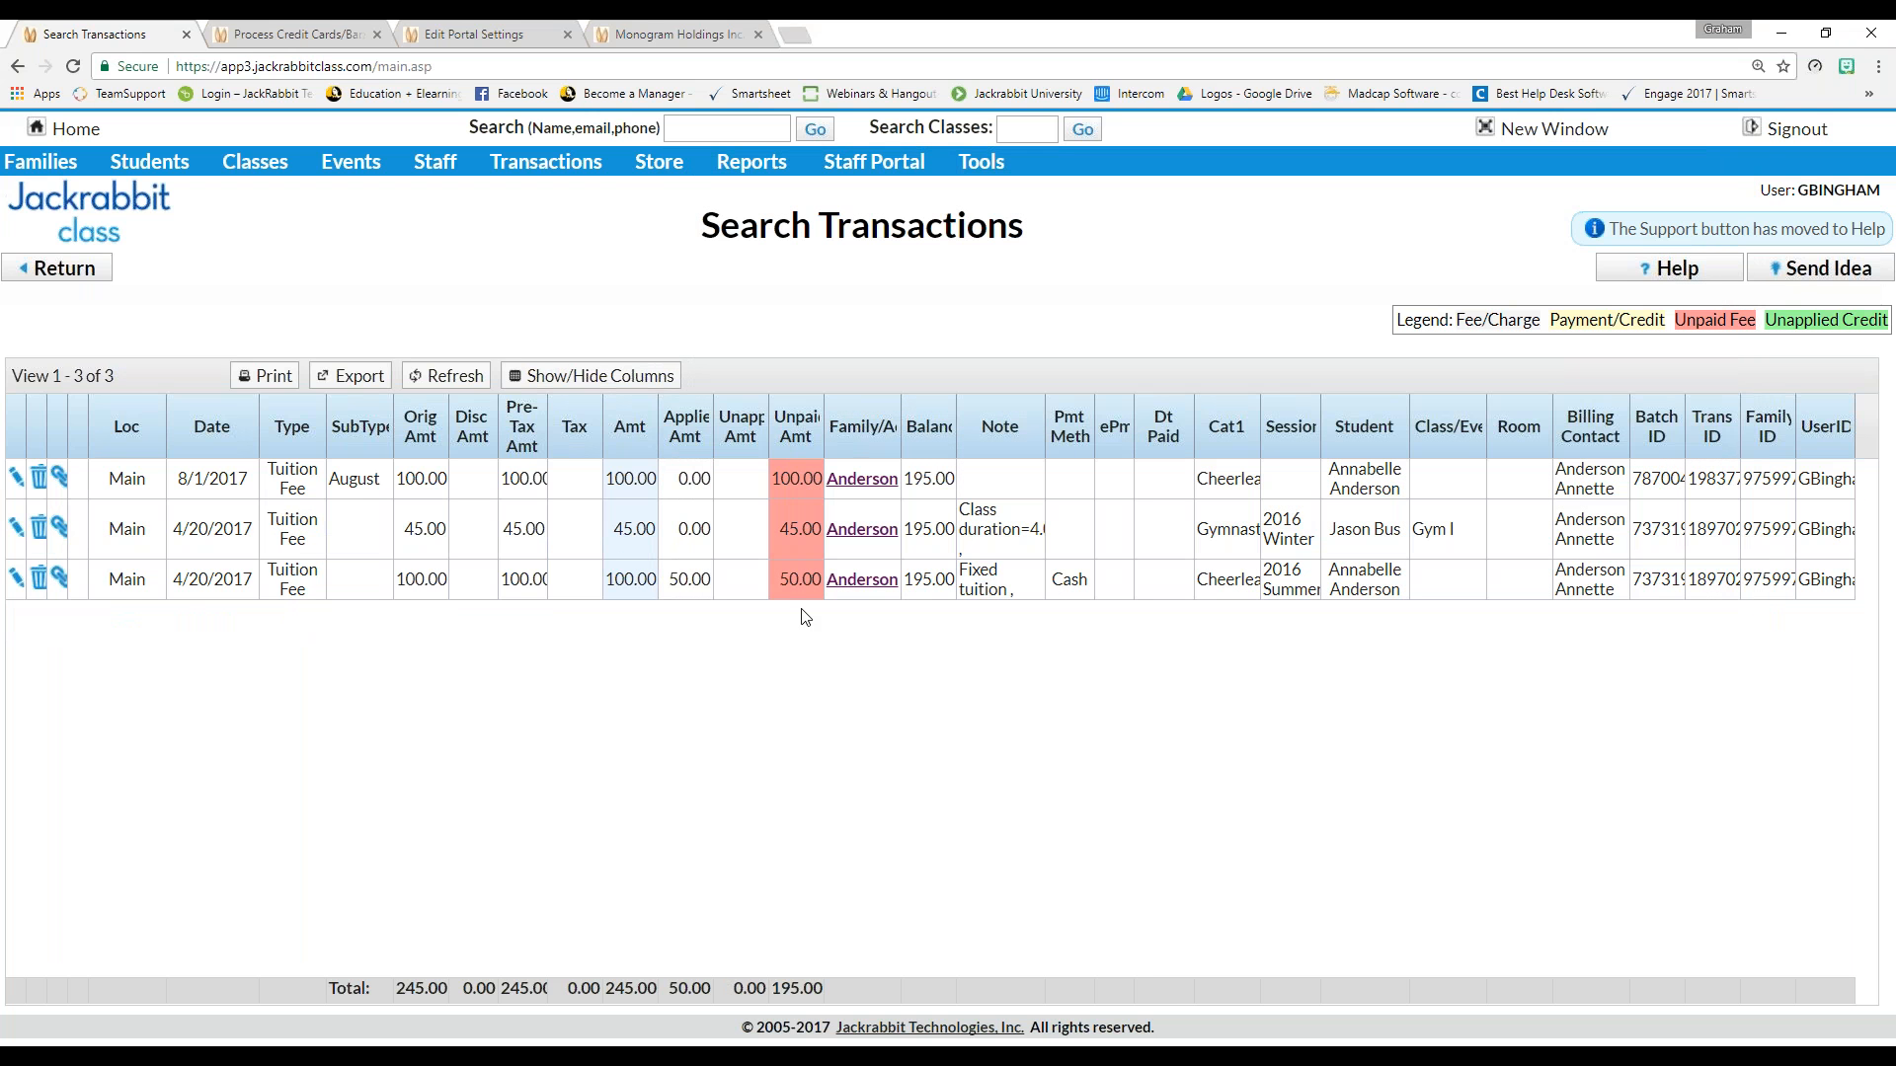
{"action": "left_click", "coordinate": [42, 270]}
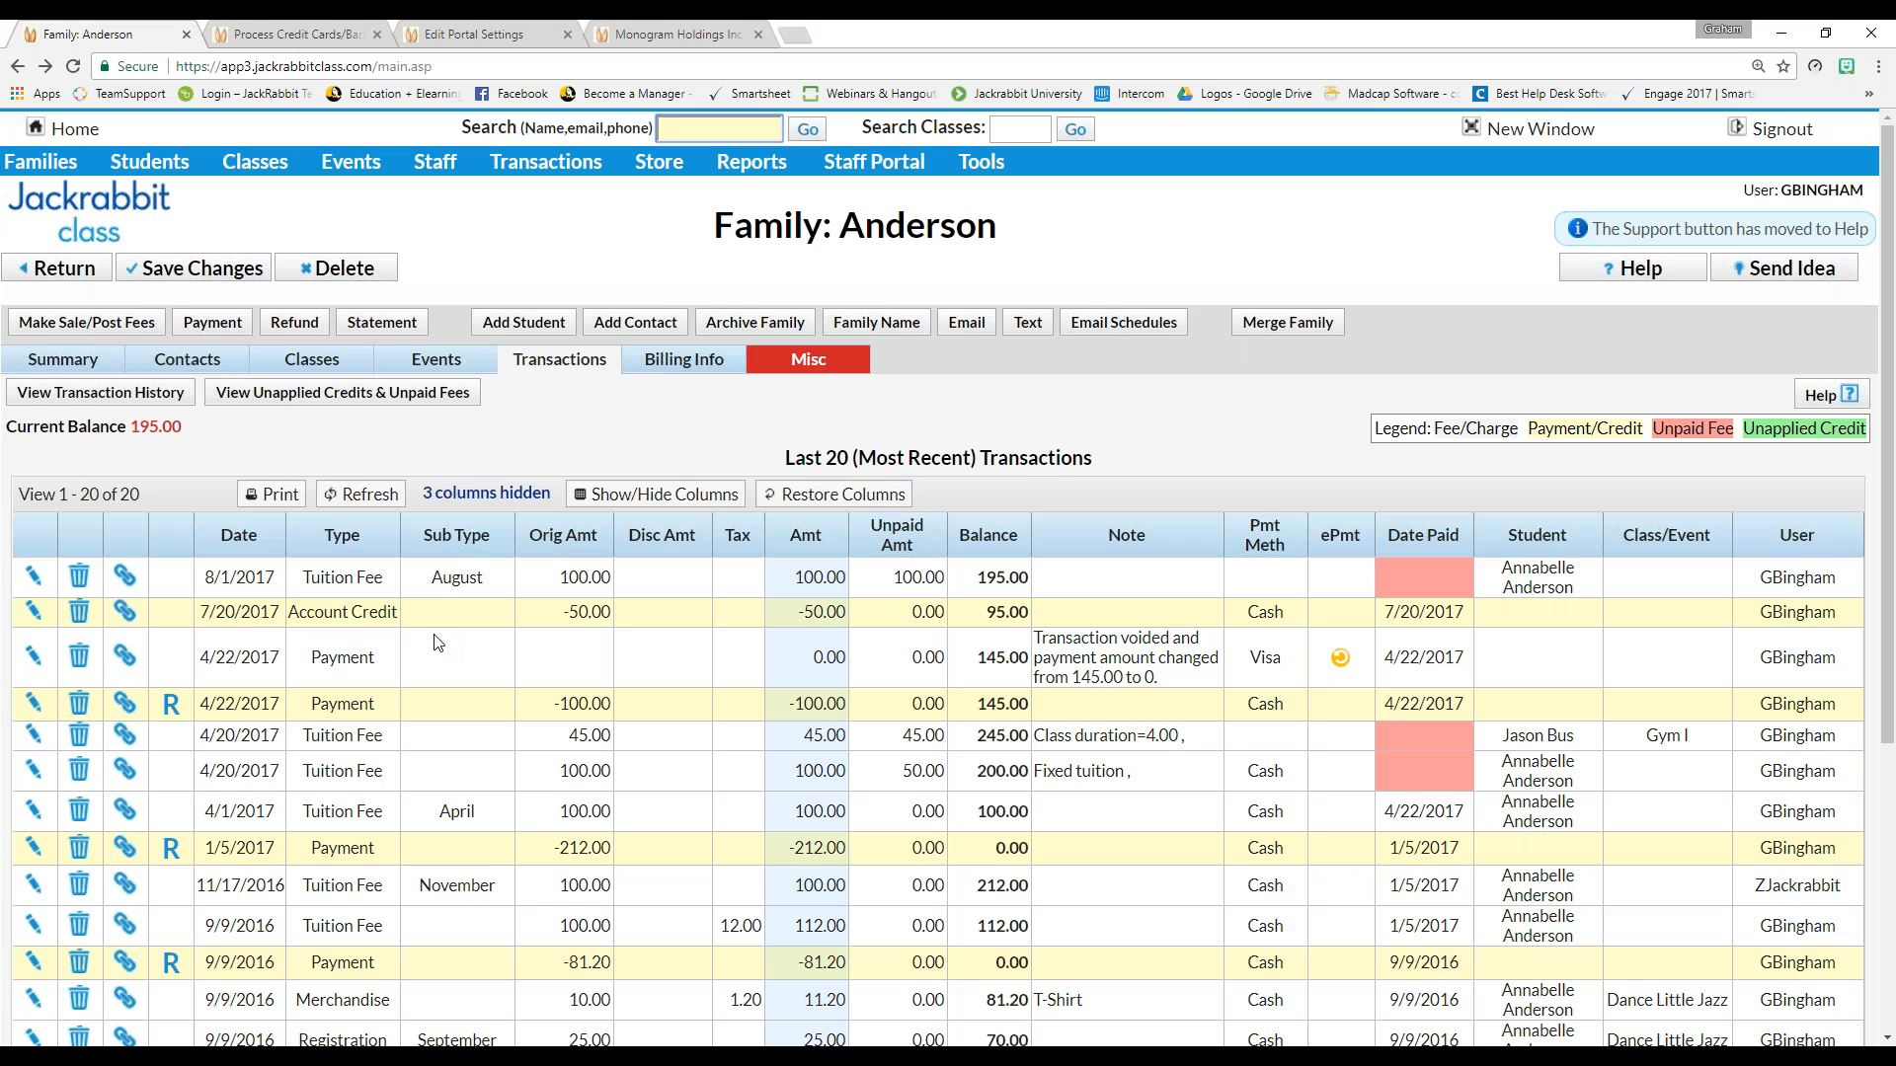
Charge 195.00 to the card on file, applied to the oldest fees first, then close the payment window
{"action": "left_click", "coordinate": [207, 322]}
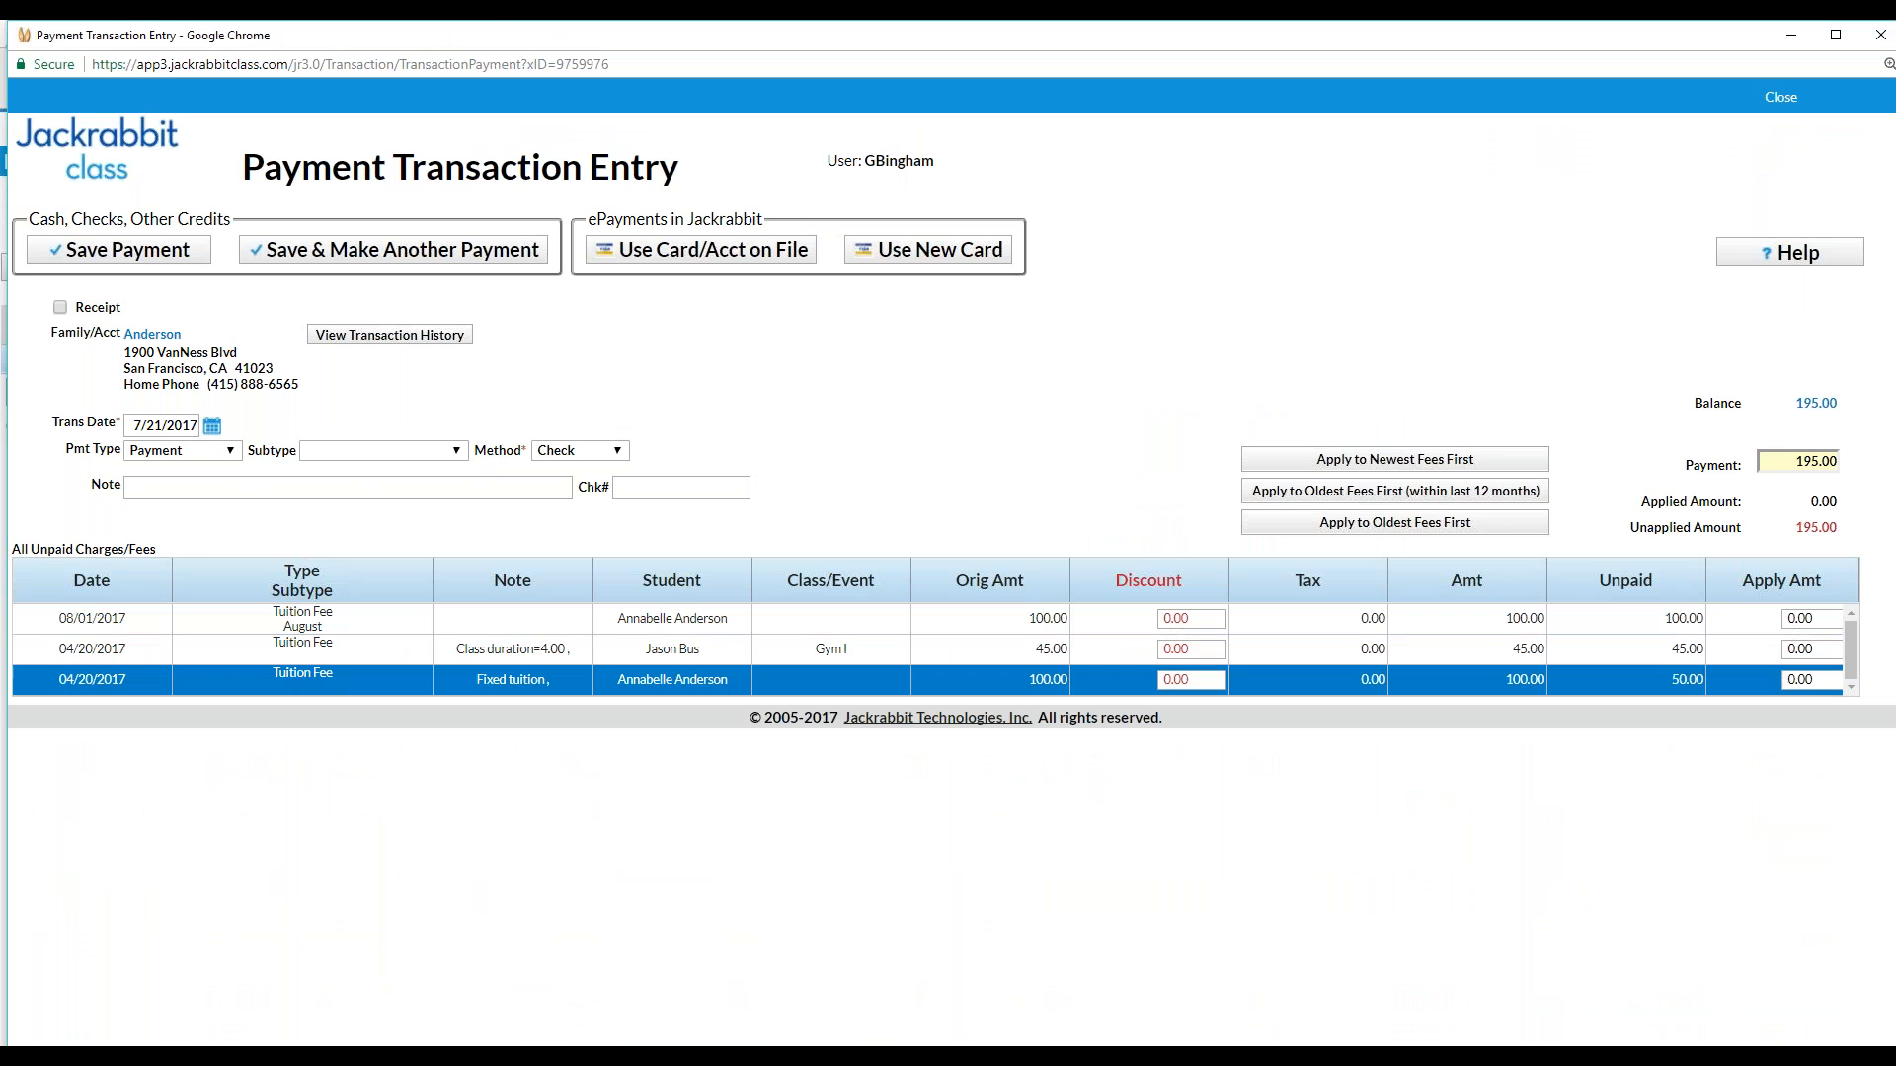
{"action": "left_click", "coordinate": [1404, 525]}
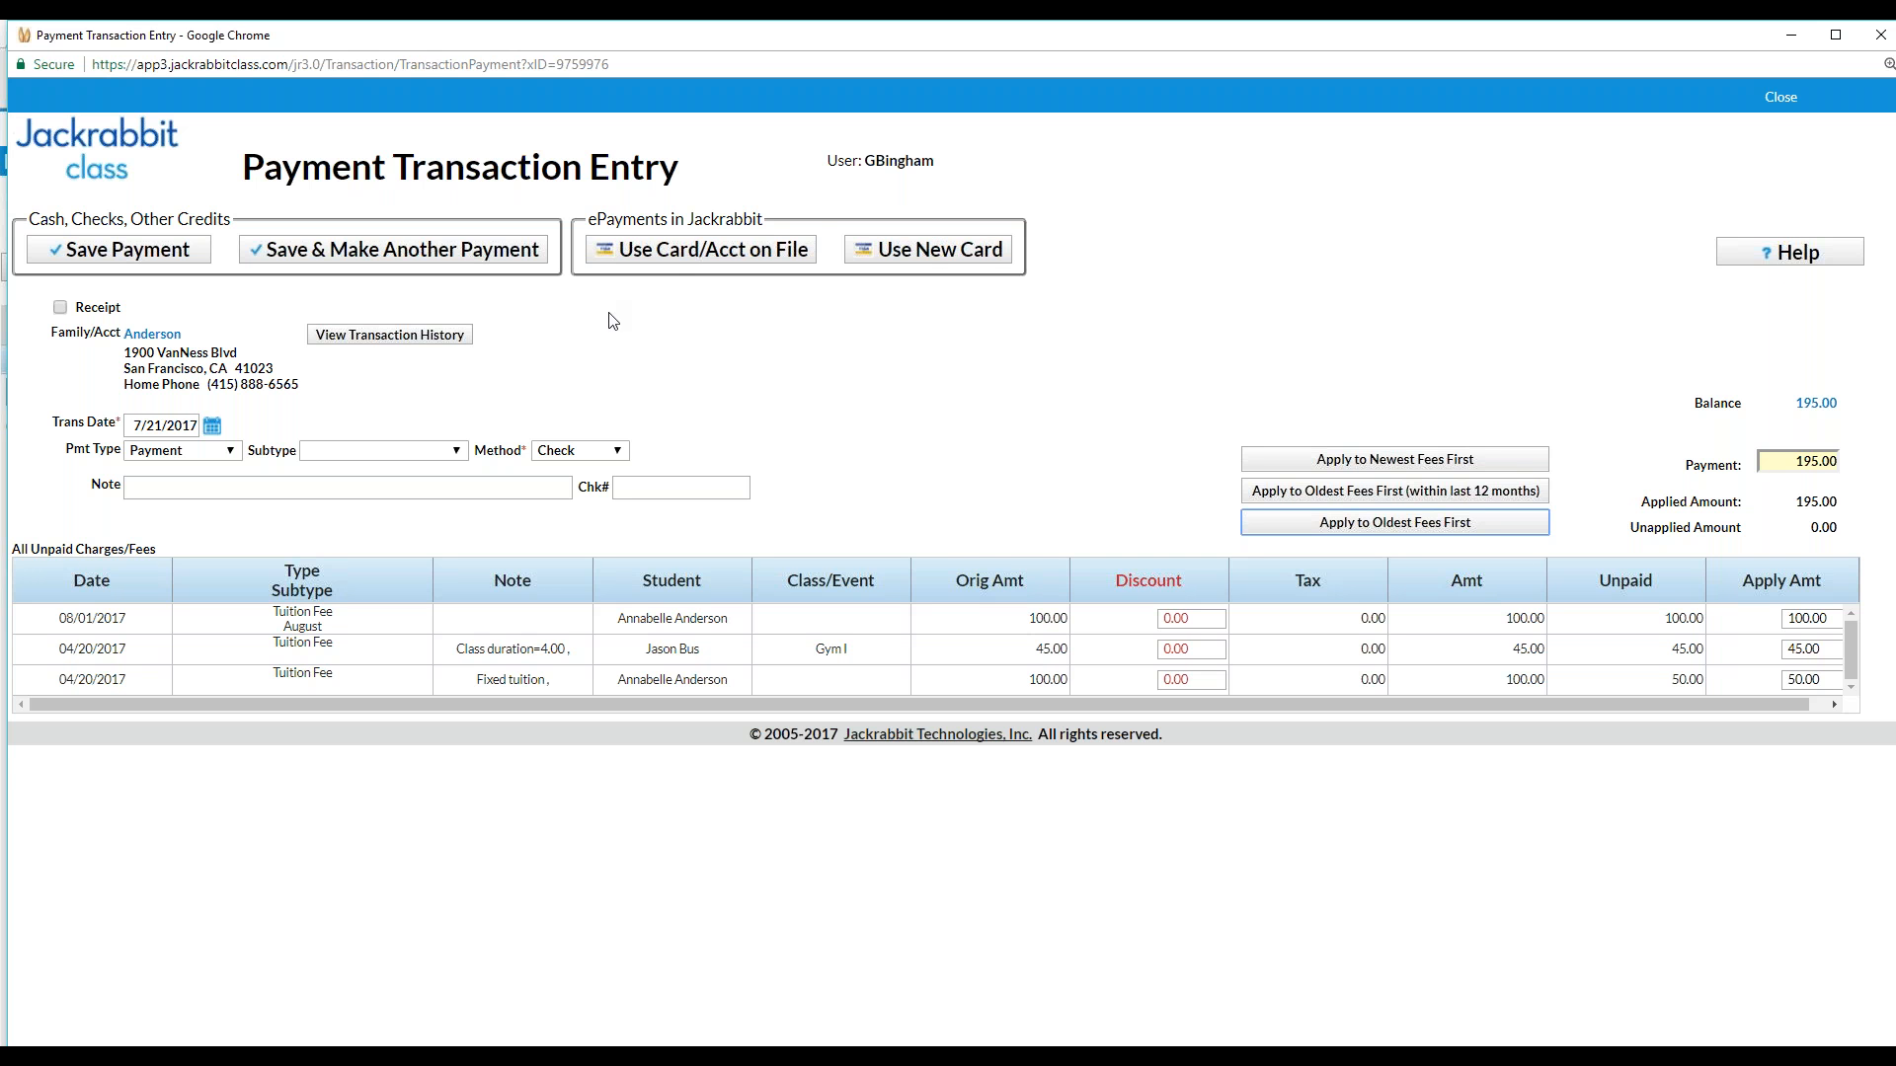
{"action": "left_click", "coordinate": [693, 254]}
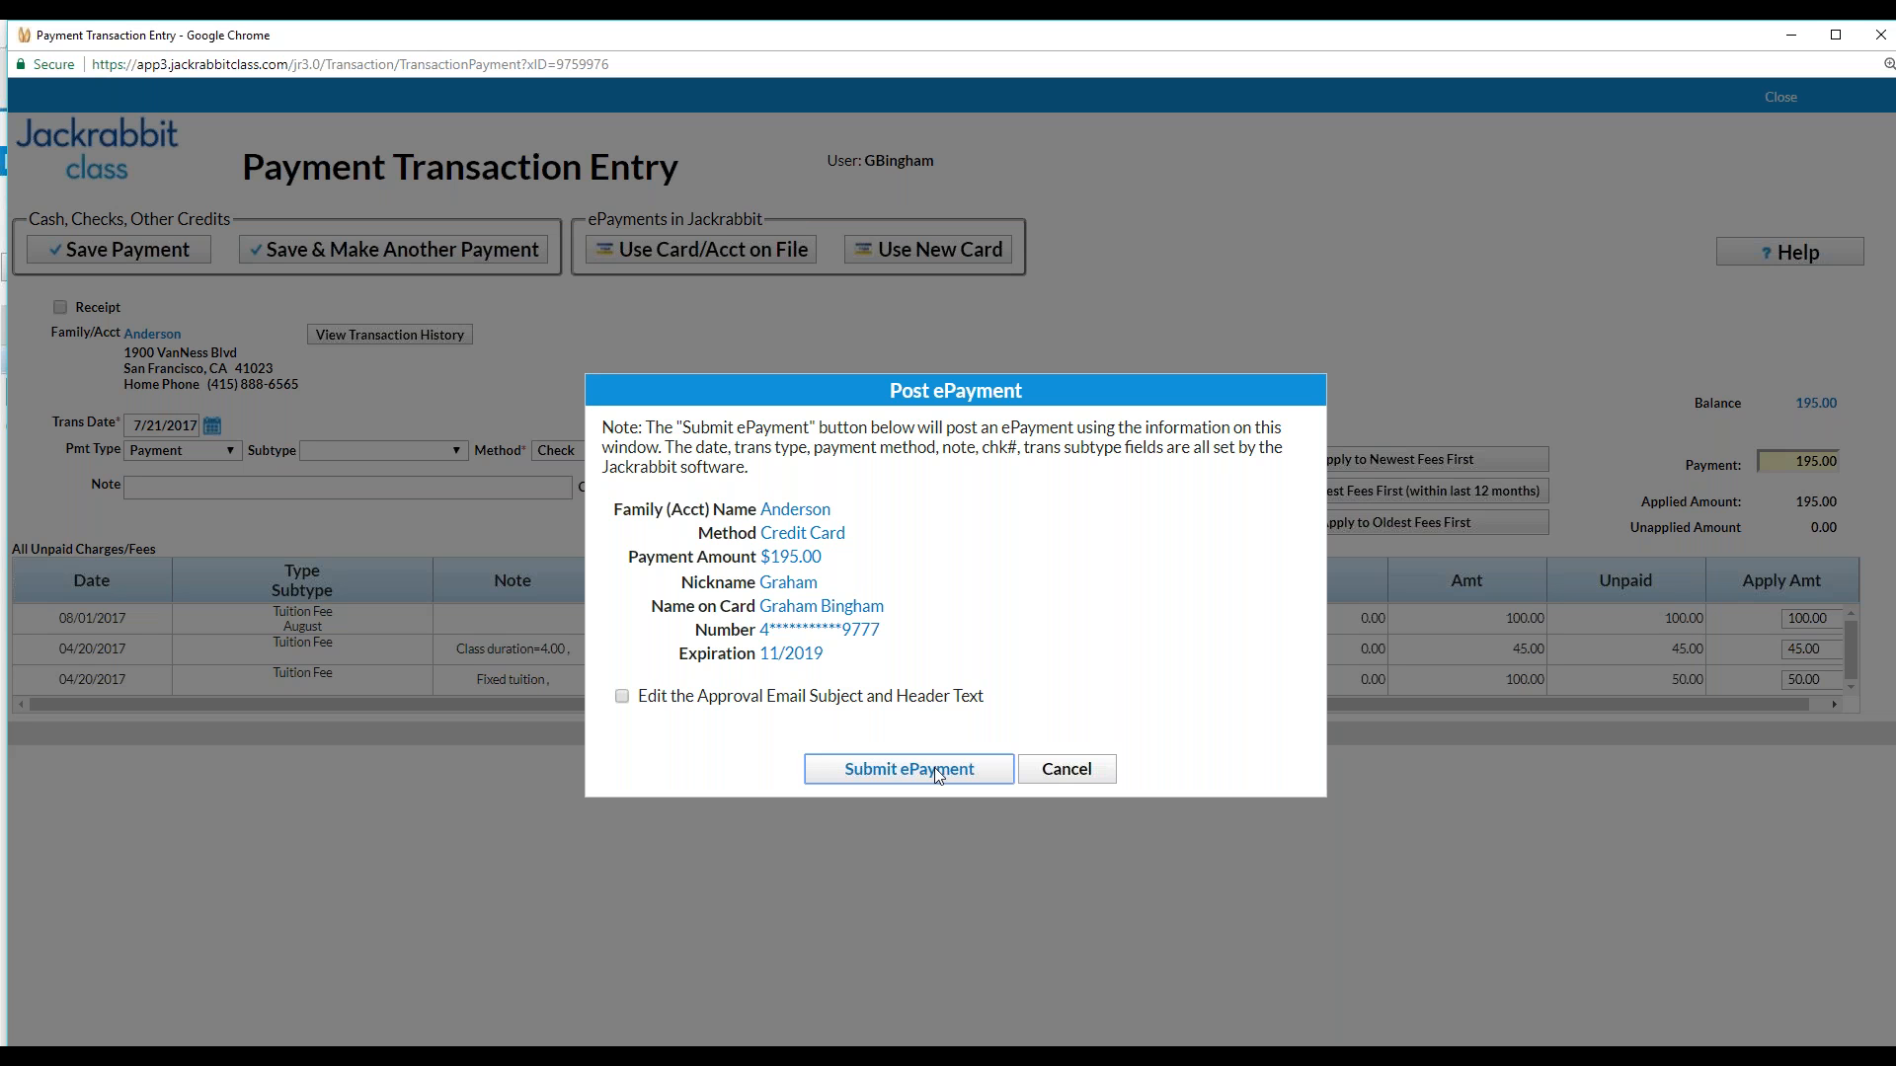
{"action": "left_click", "coordinate": [859, 772]}
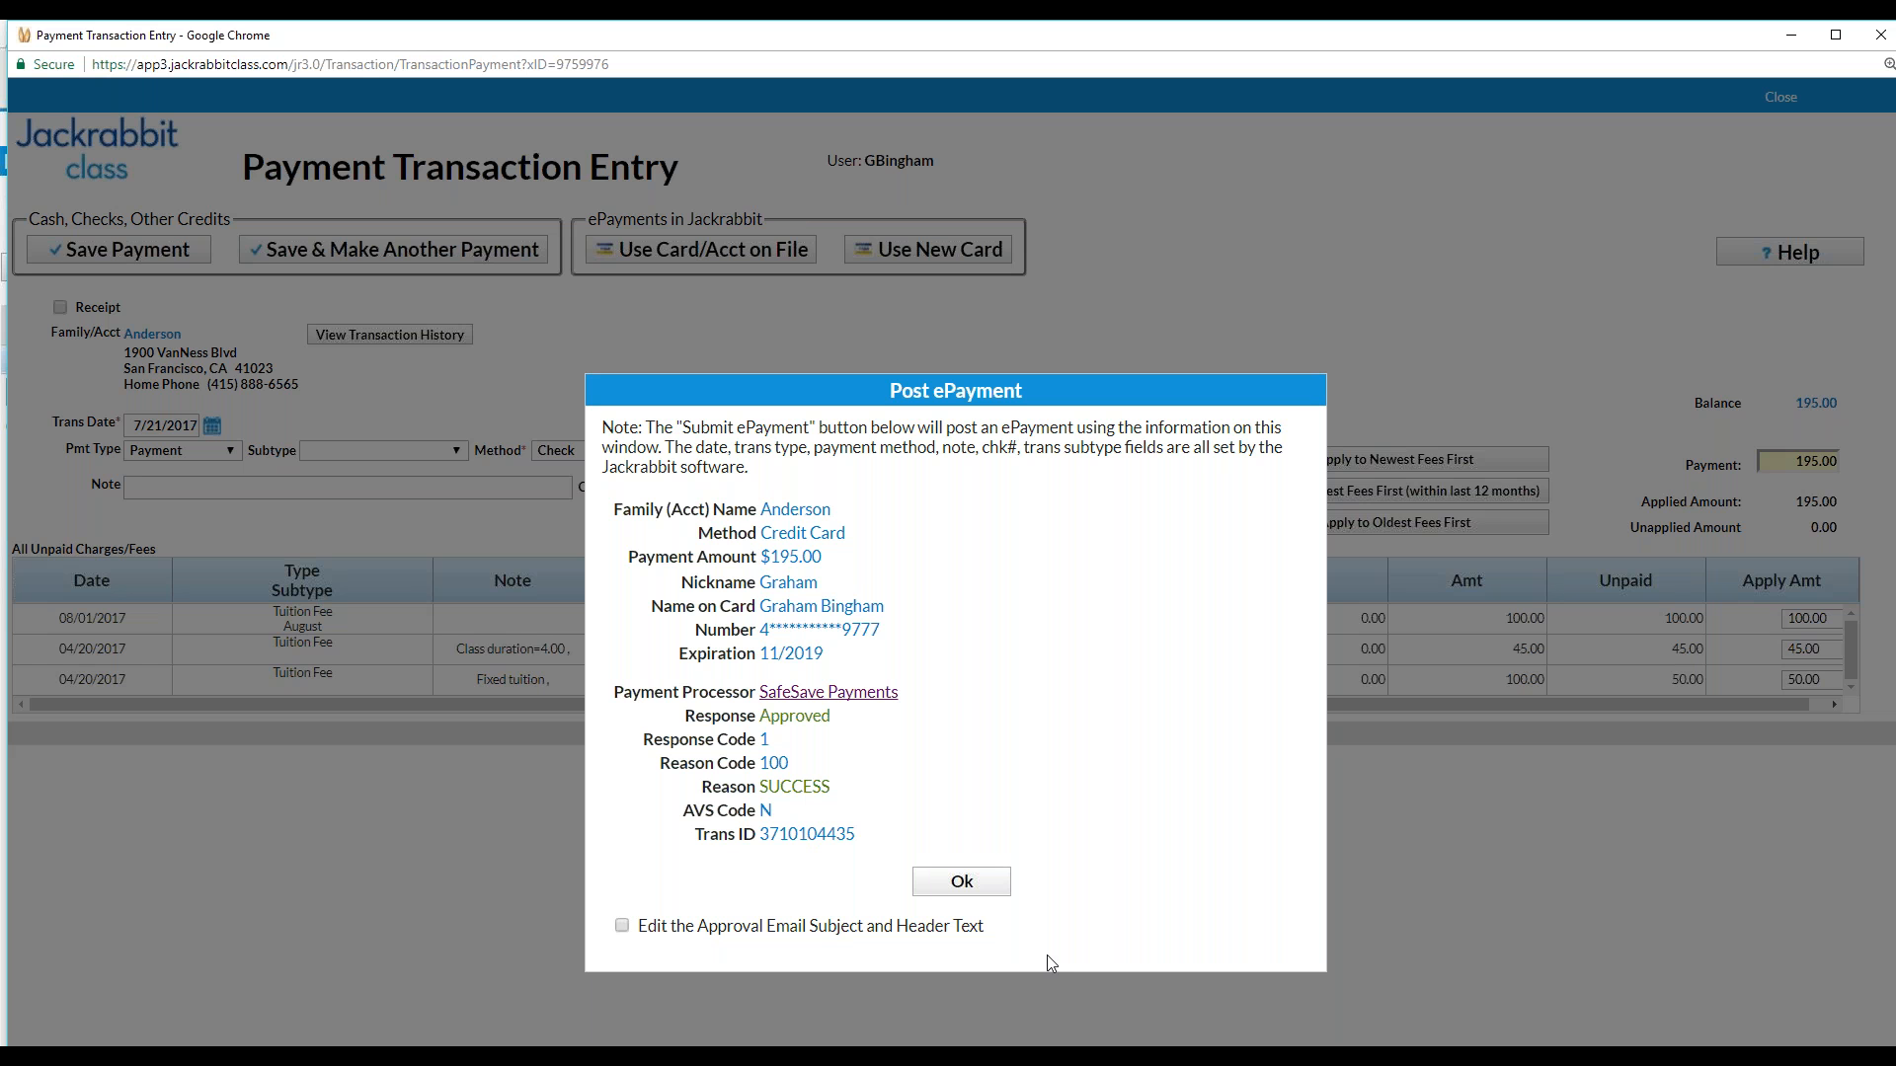
{"action": "left_click", "coordinate": [958, 882]}
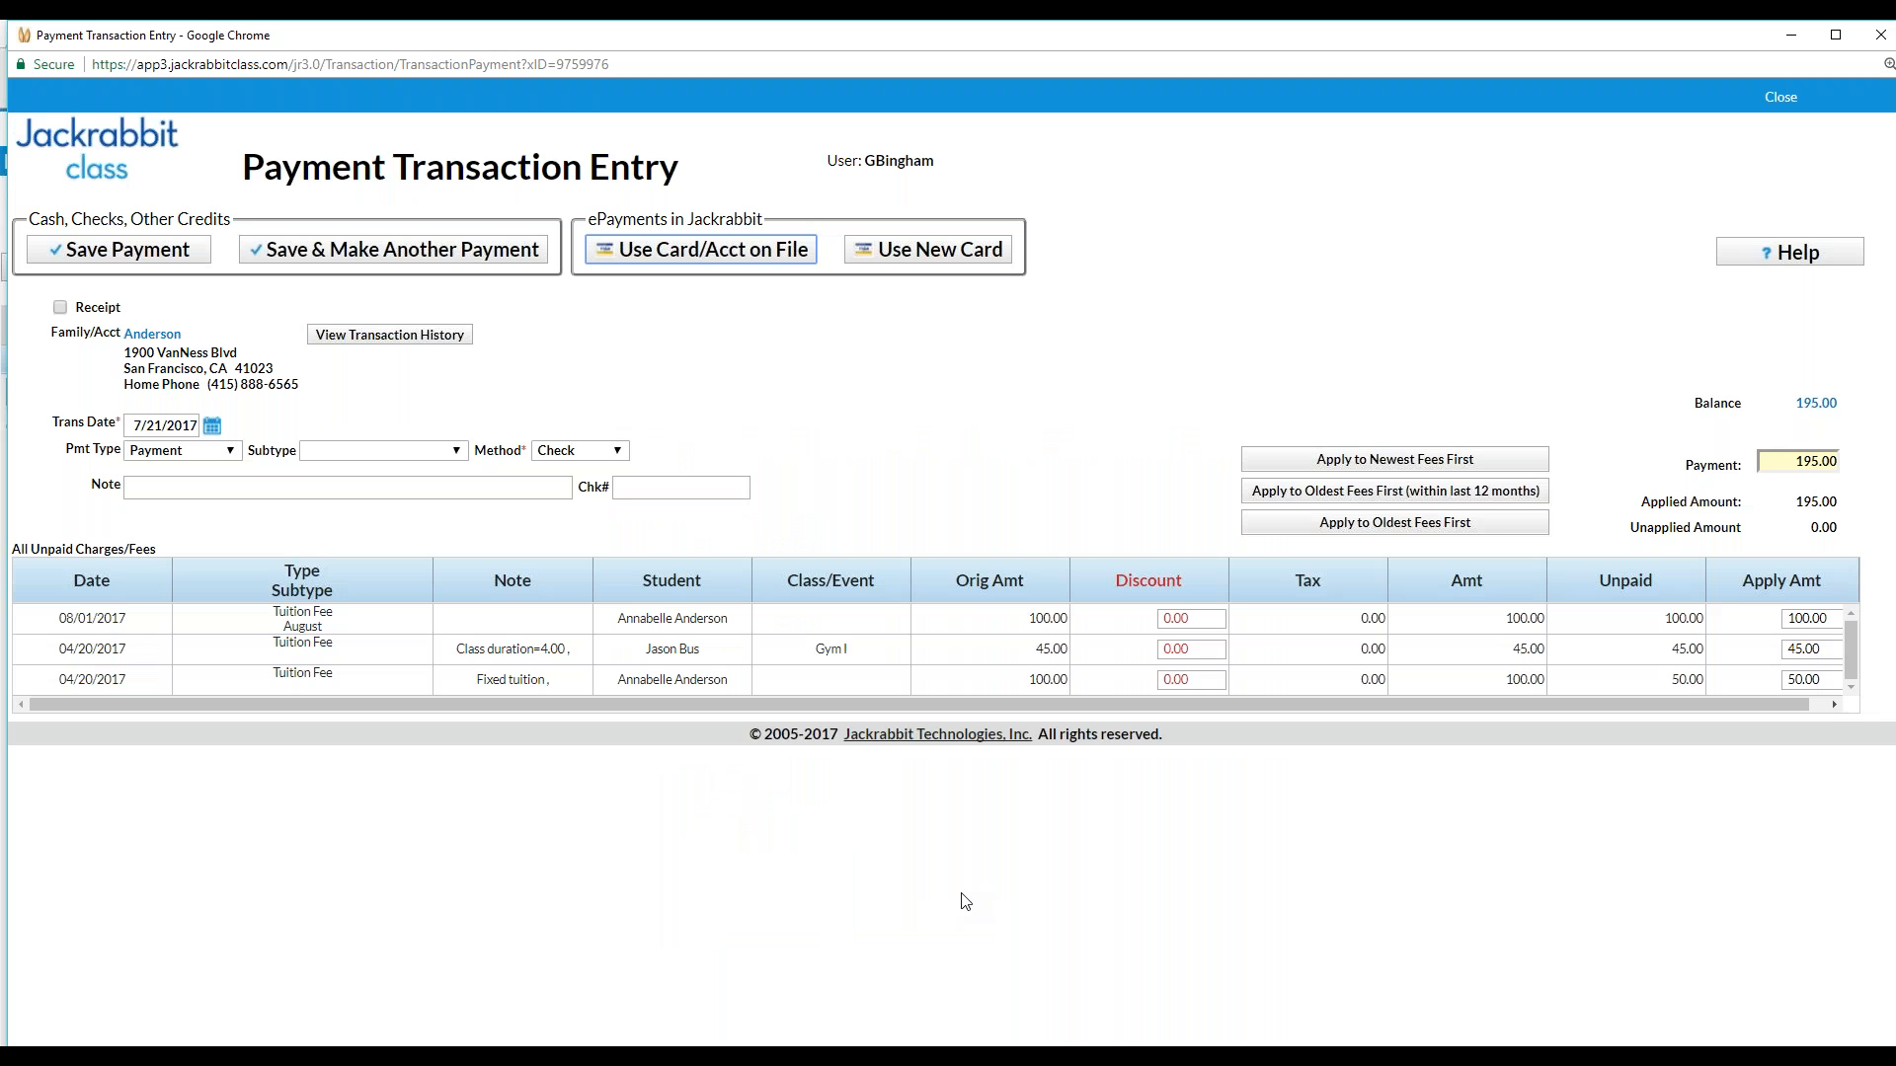
{"action": "left_click", "coordinate": [1781, 98]}
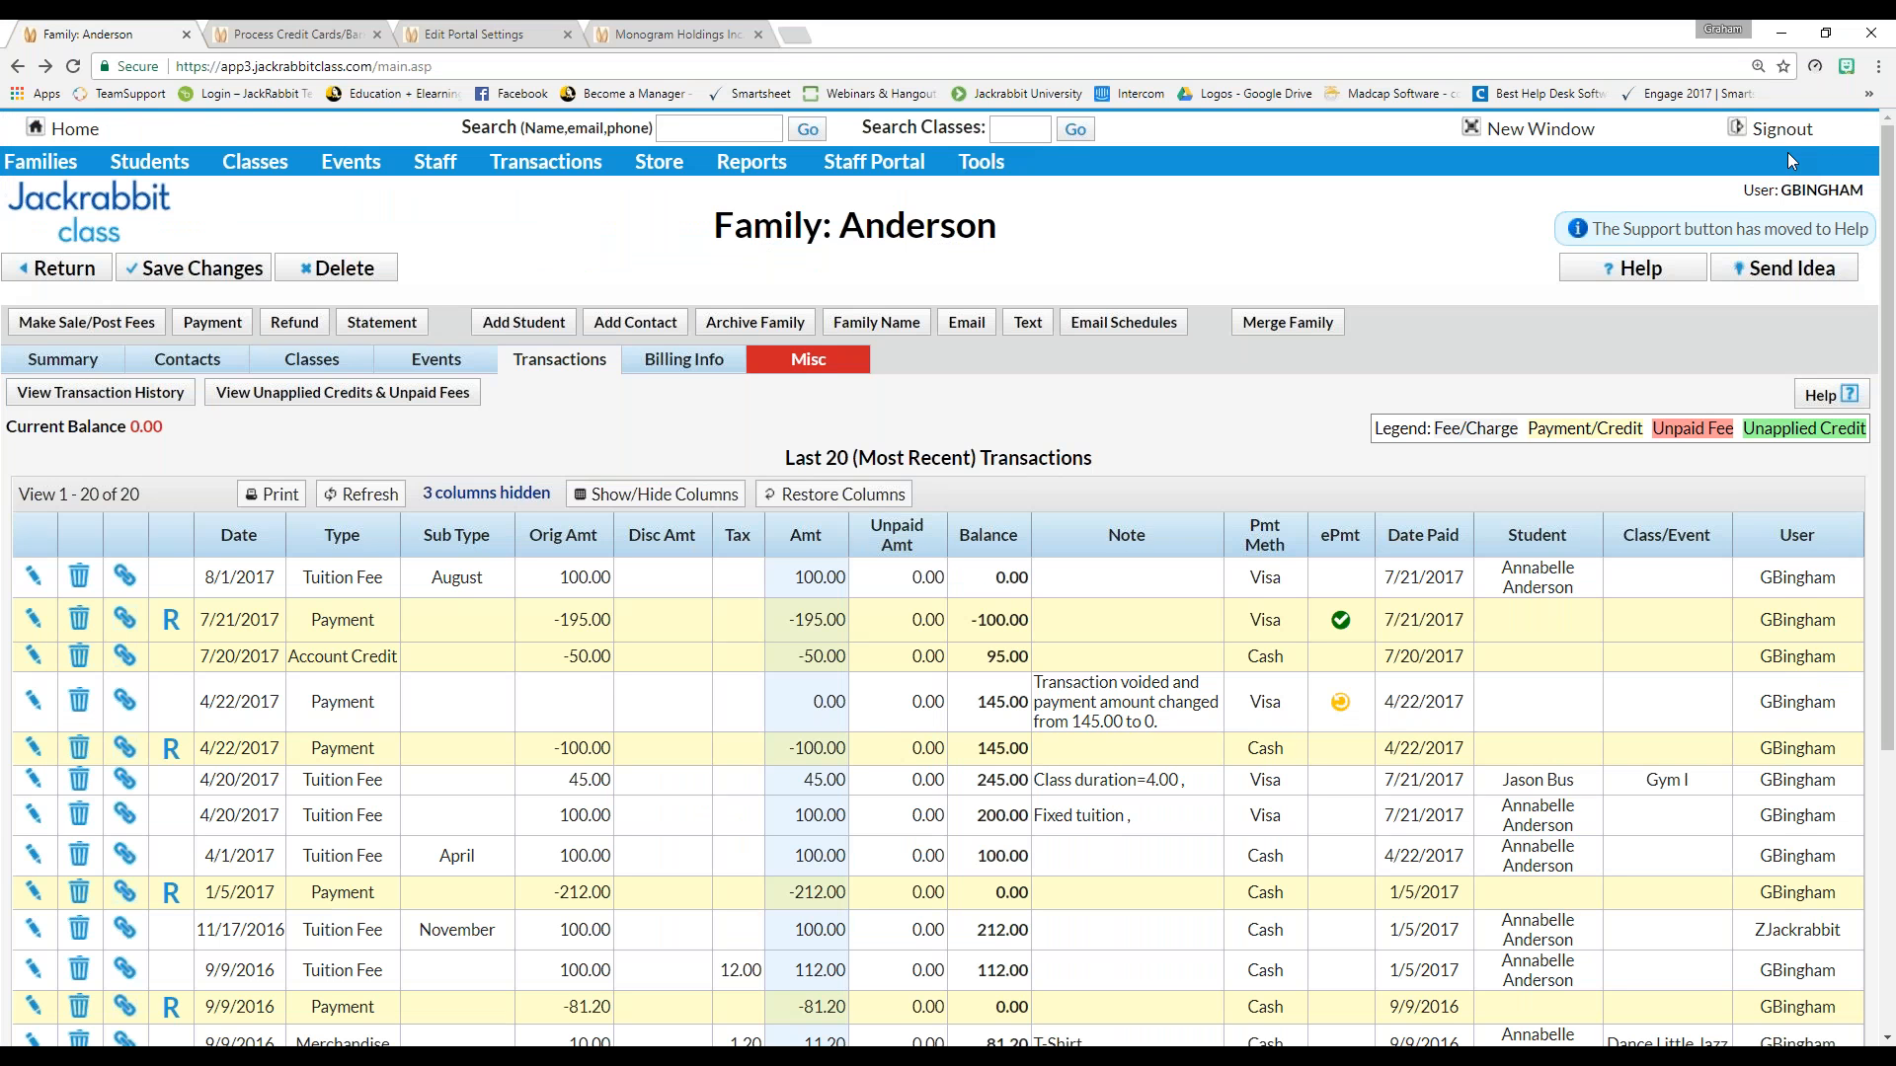
{"action": "left_click_drag", "start_coordinate": [163, 427], "coordinate": [127, 434]}
{"action": "left_click", "coordinate": [1340, 620]}
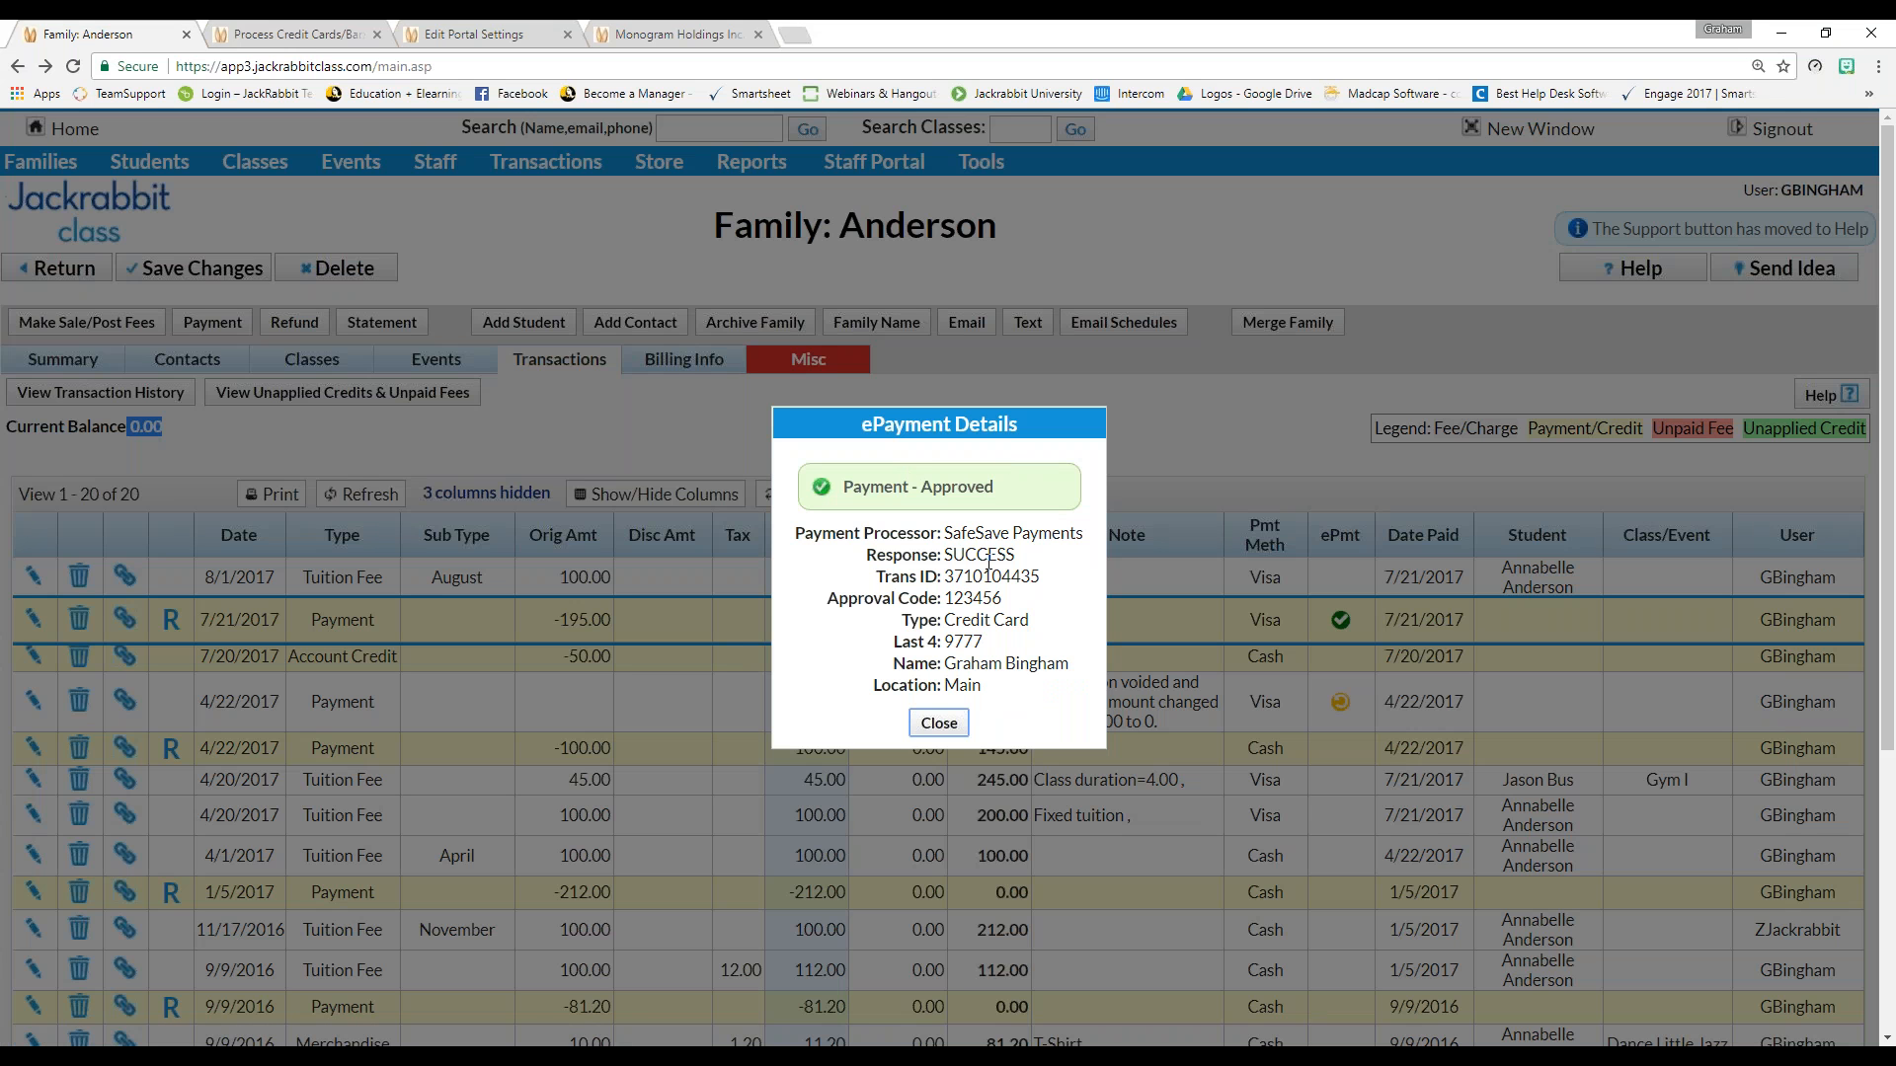
{"action": "left_click", "coordinate": [944, 729]}
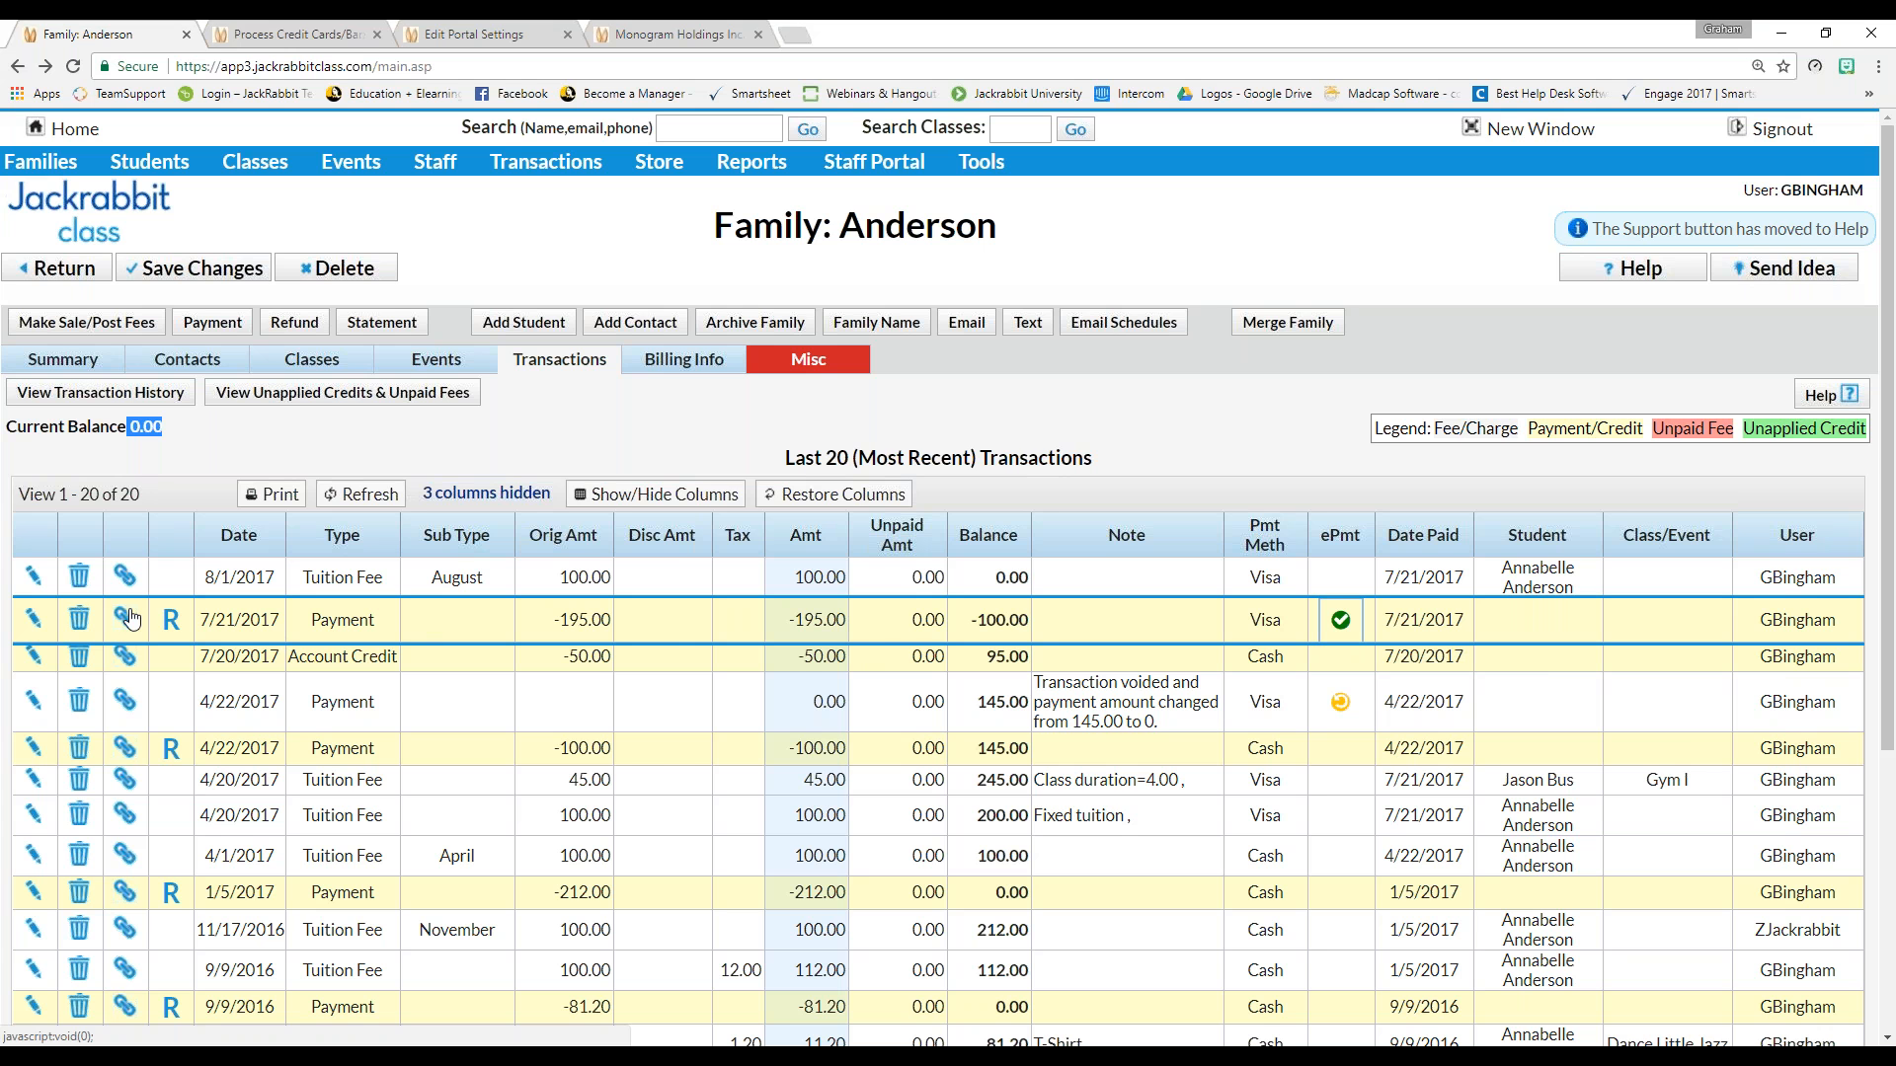
Void and delete the 195.00 card payment with no void receipt sent, and dismiss the confirmation
{"action": "left_click", "coordinate": [170, 620]}
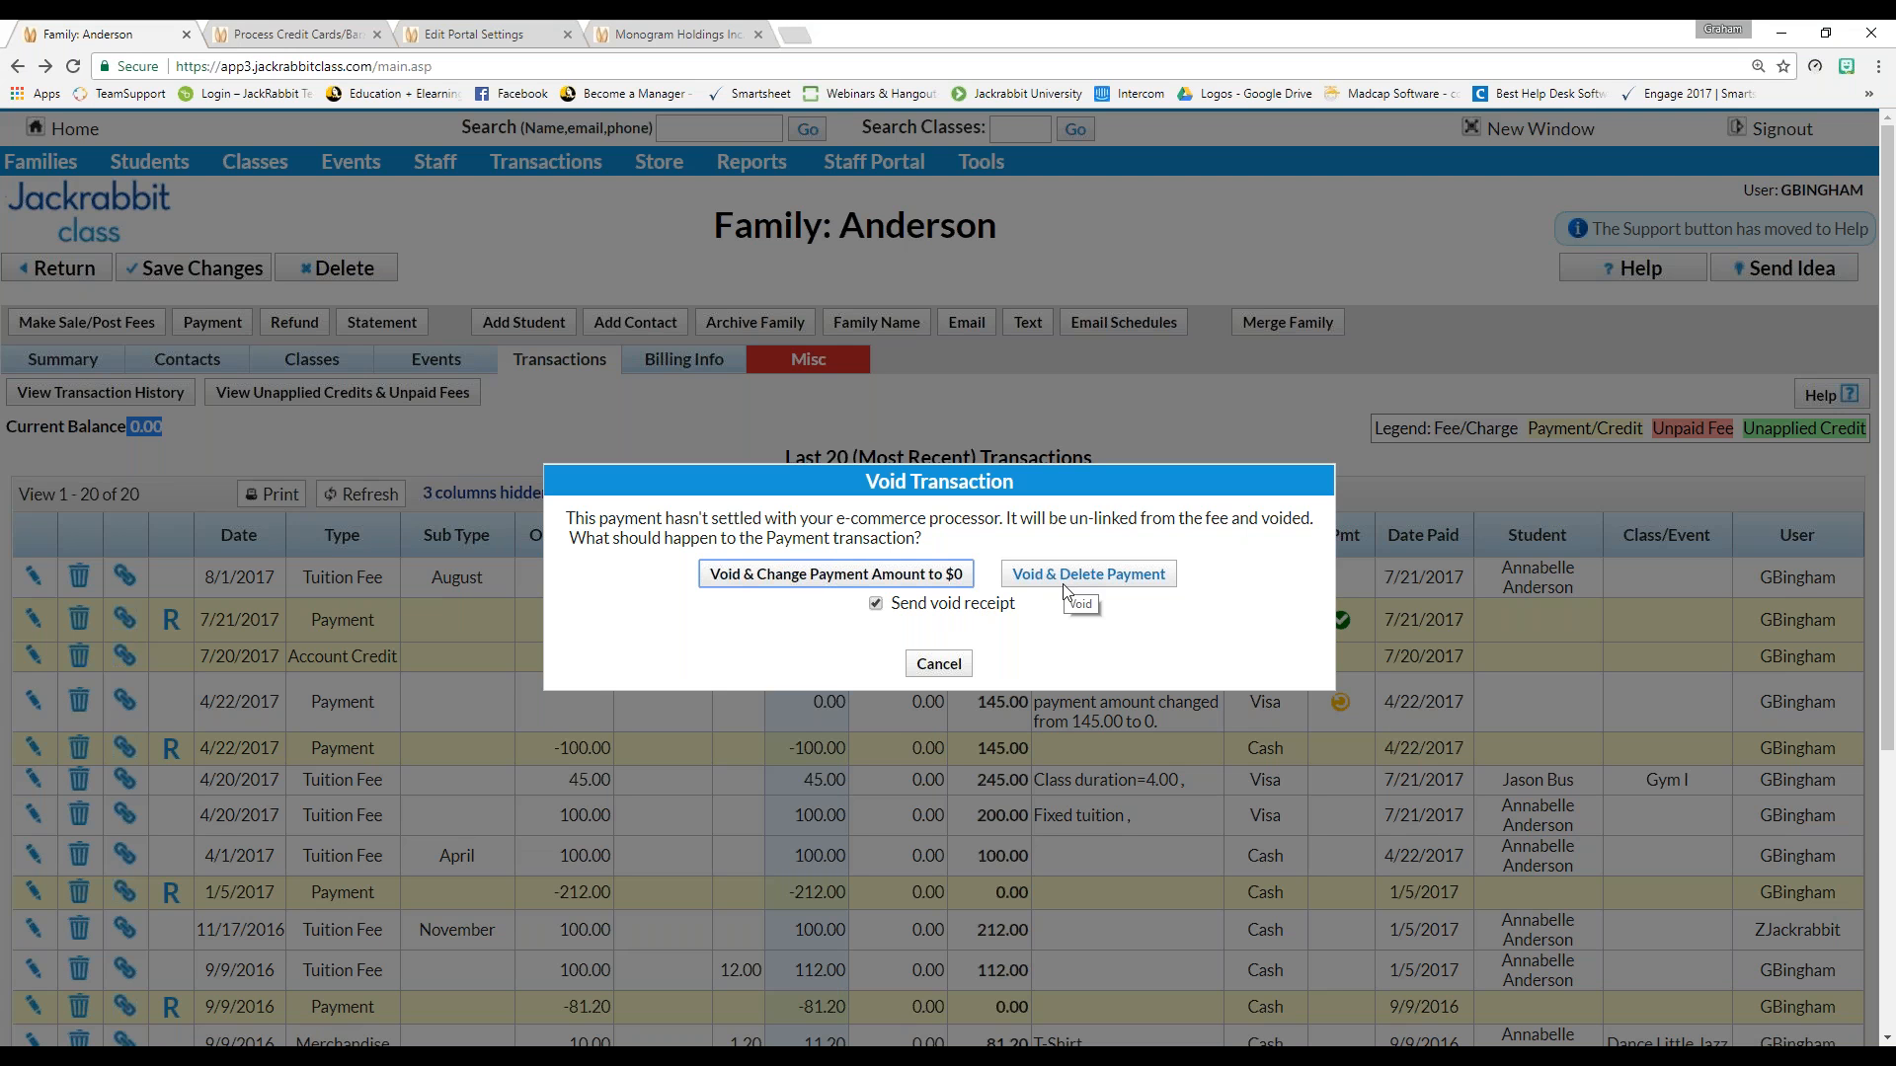
{"action": "left_click", "coordinate": [876, 604]}
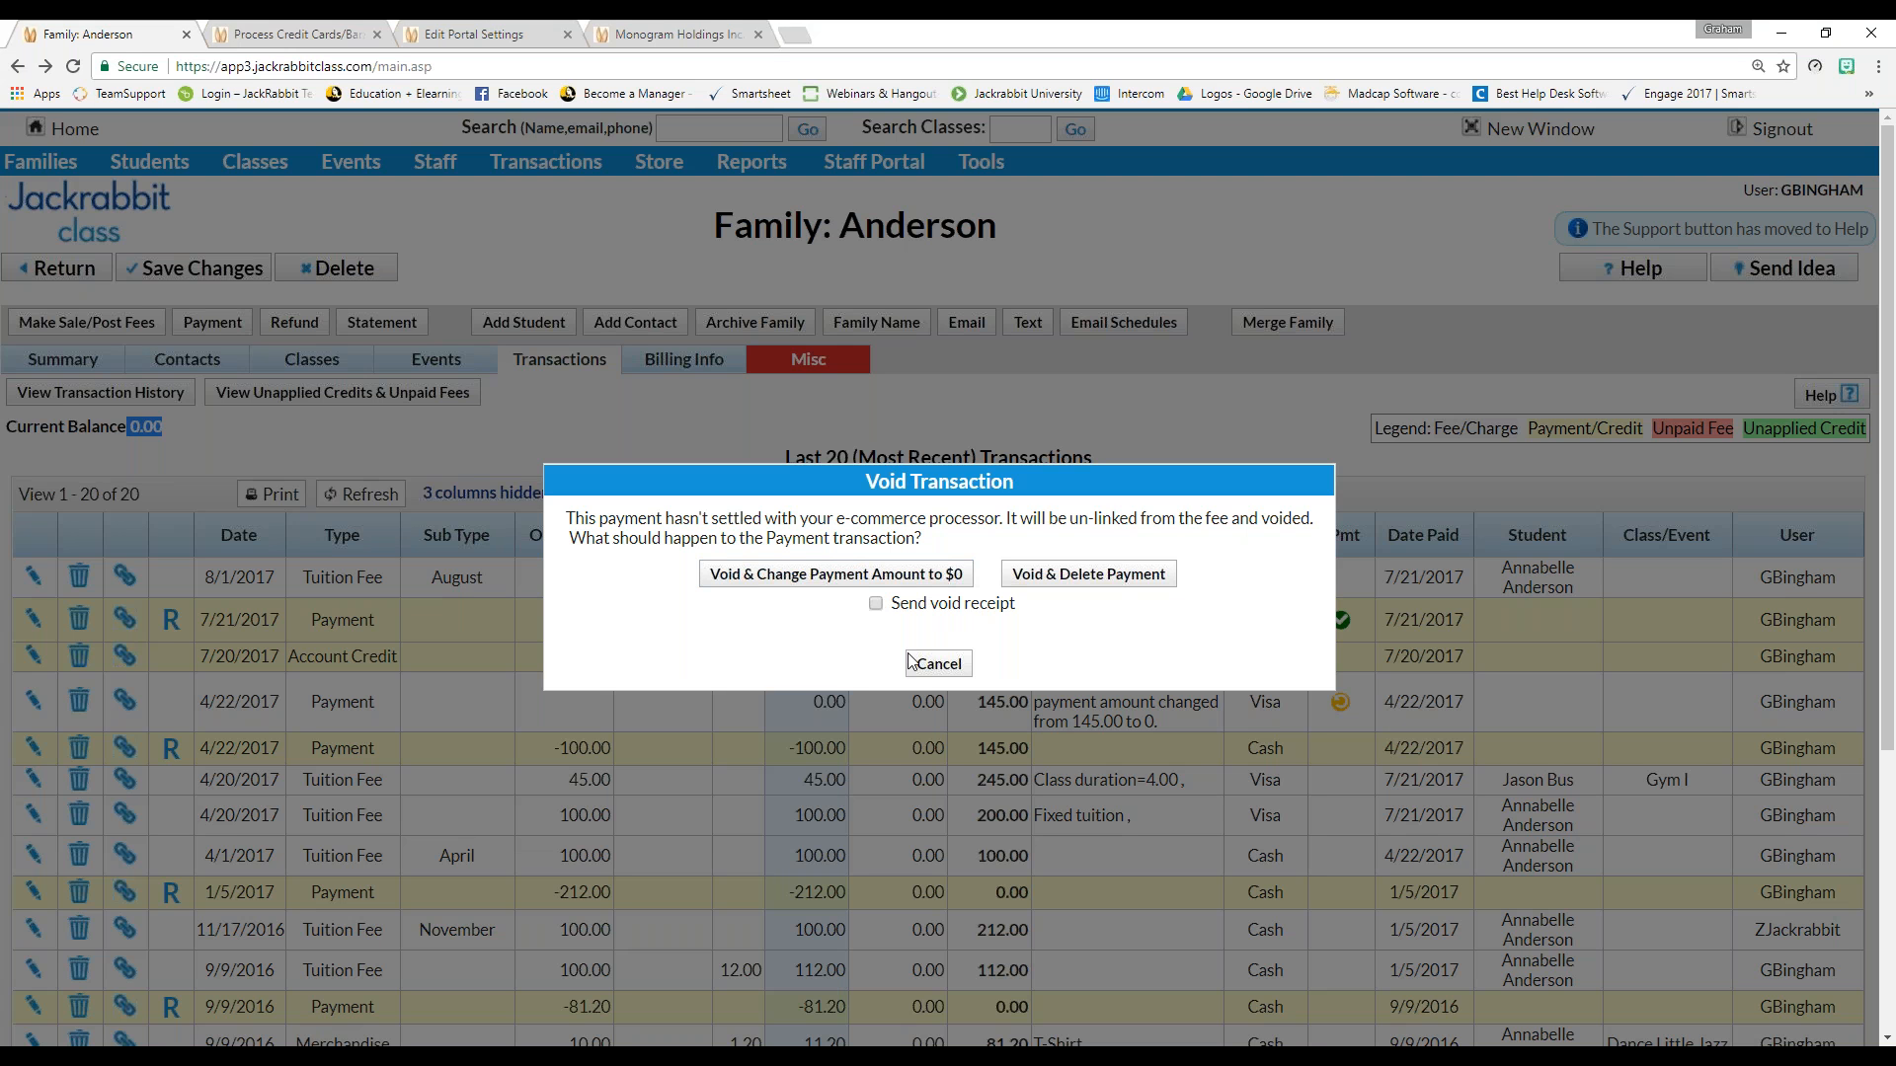
{"action": "left_click", "coordinate": [1090, 575]}
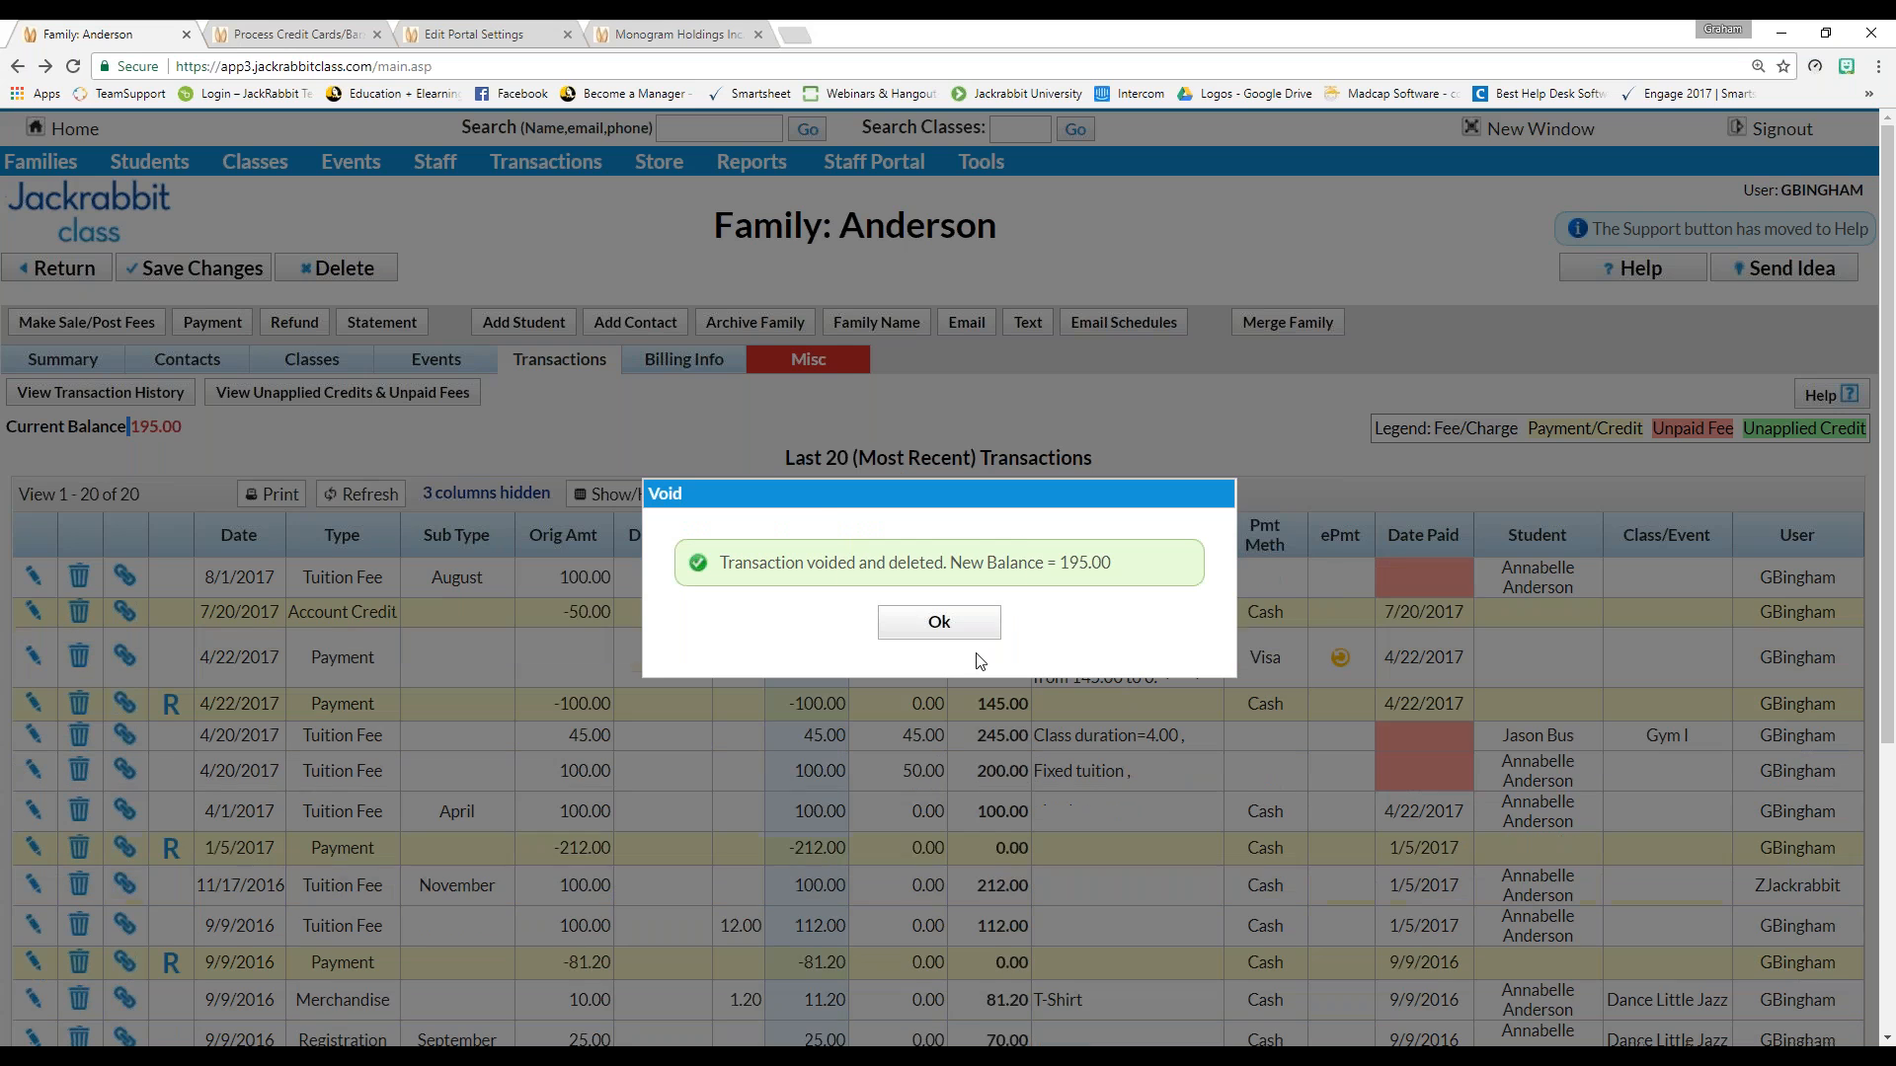
{"action": "left_click", "coordinate": [961, 630]}
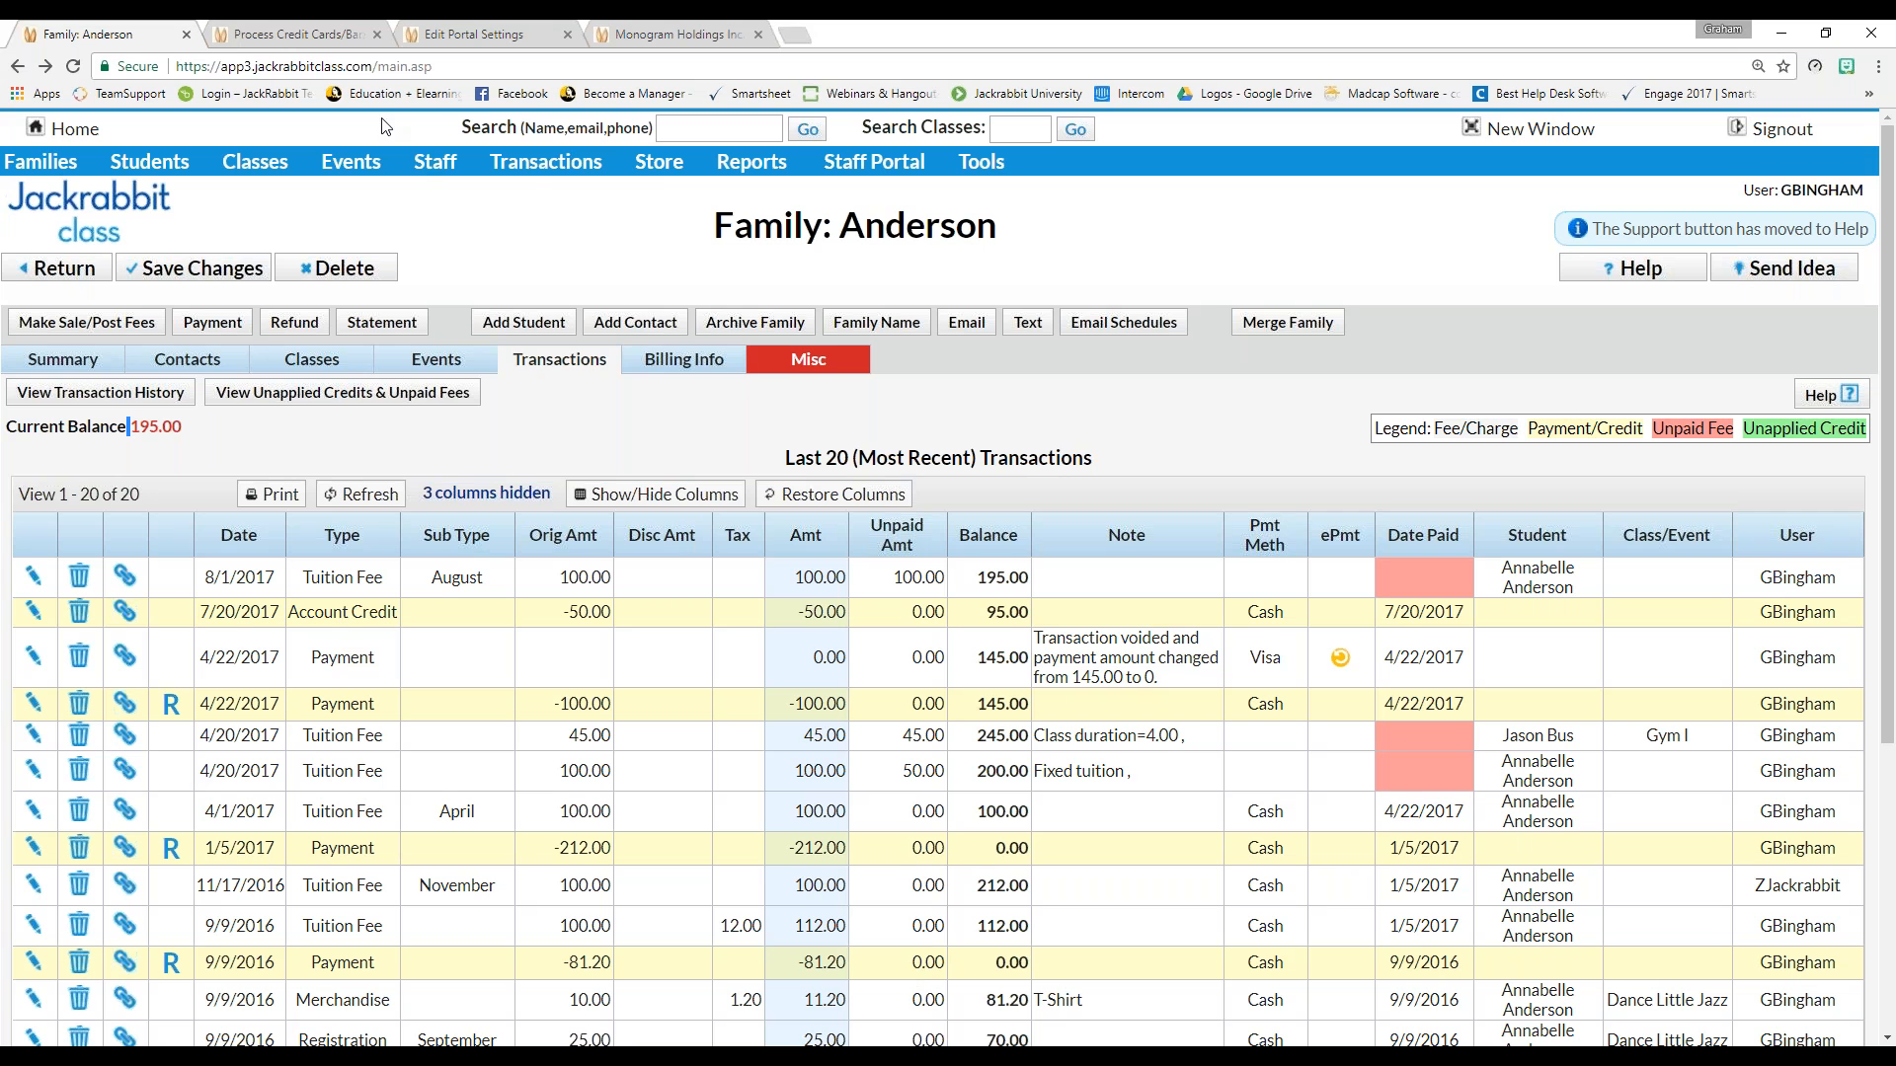
Bring up the Transactions menu to reach Process Credit Cards/Bank Accts
{"action": "mouse_move", "coordinate": [541, 166]}
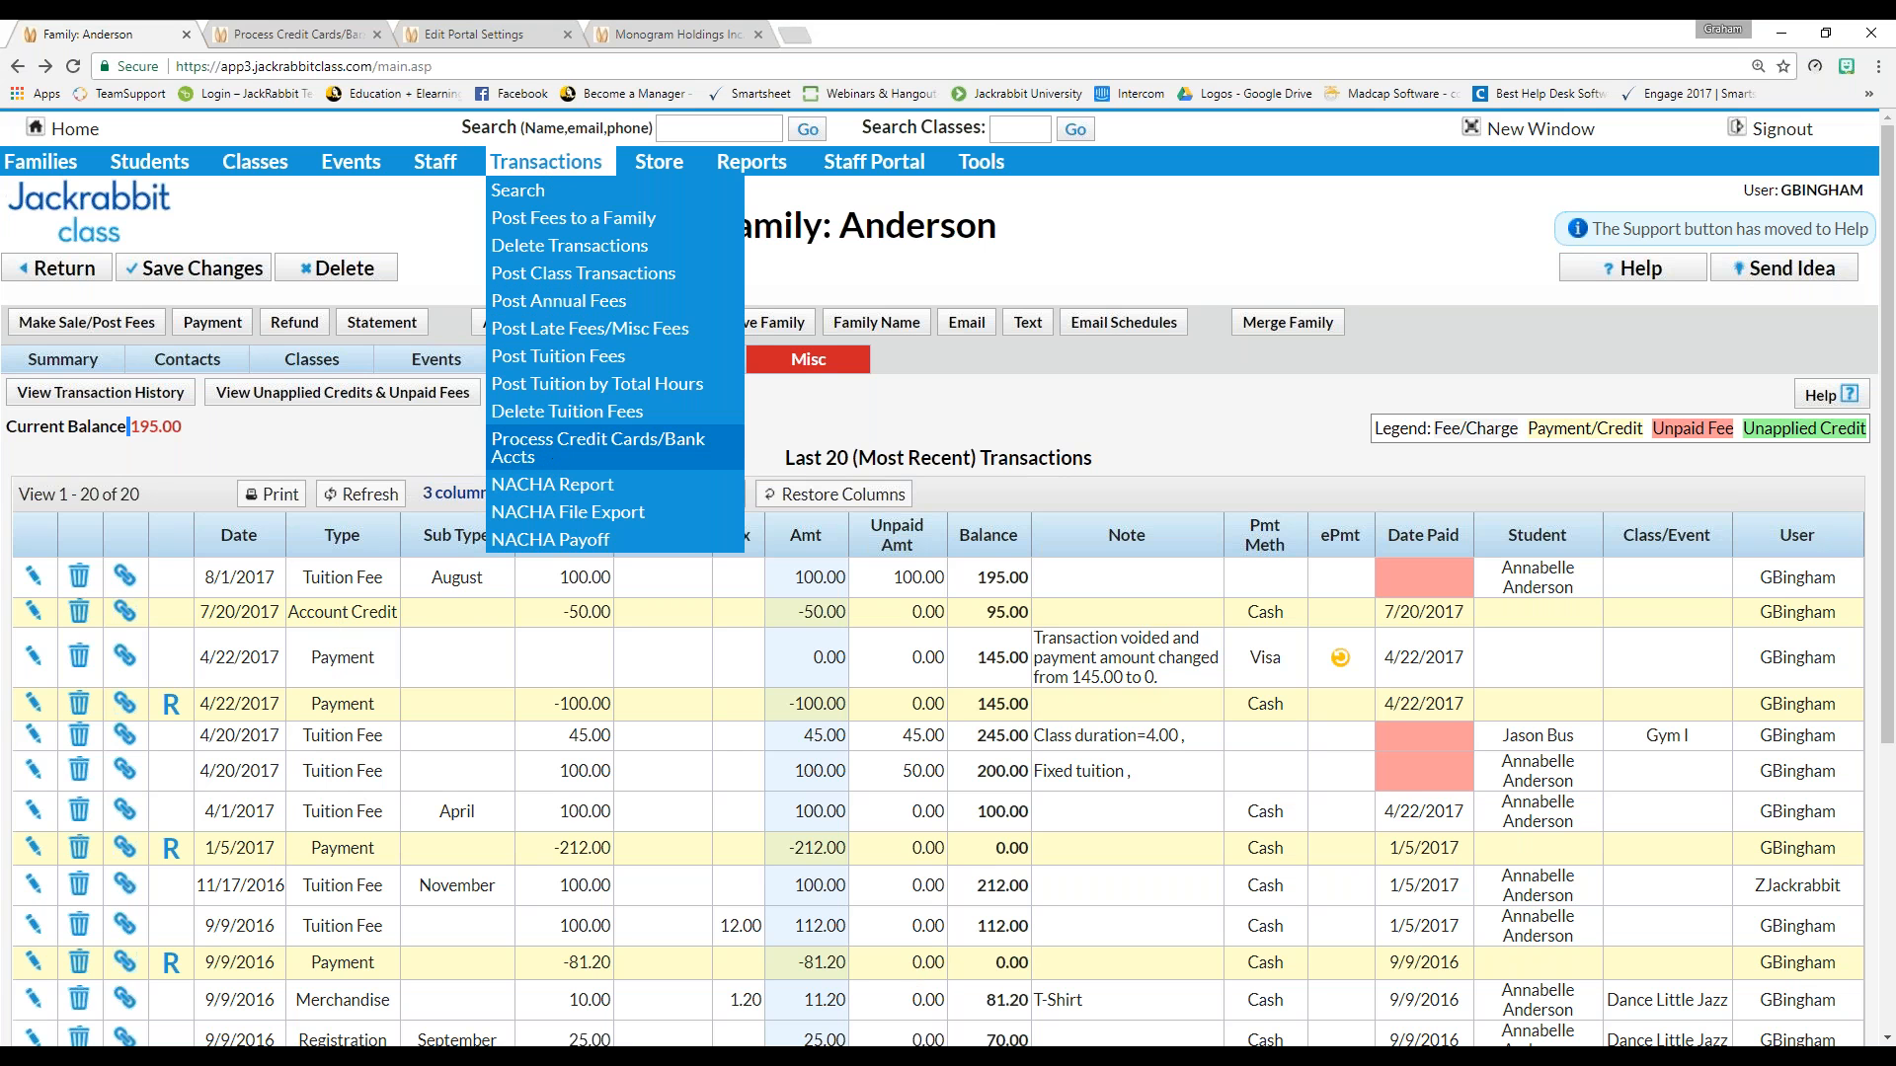
Choose Process Credit Cards/Bank Accts to load the batch processing page
{"action": "left_click", "coordinate": [598, 447]}
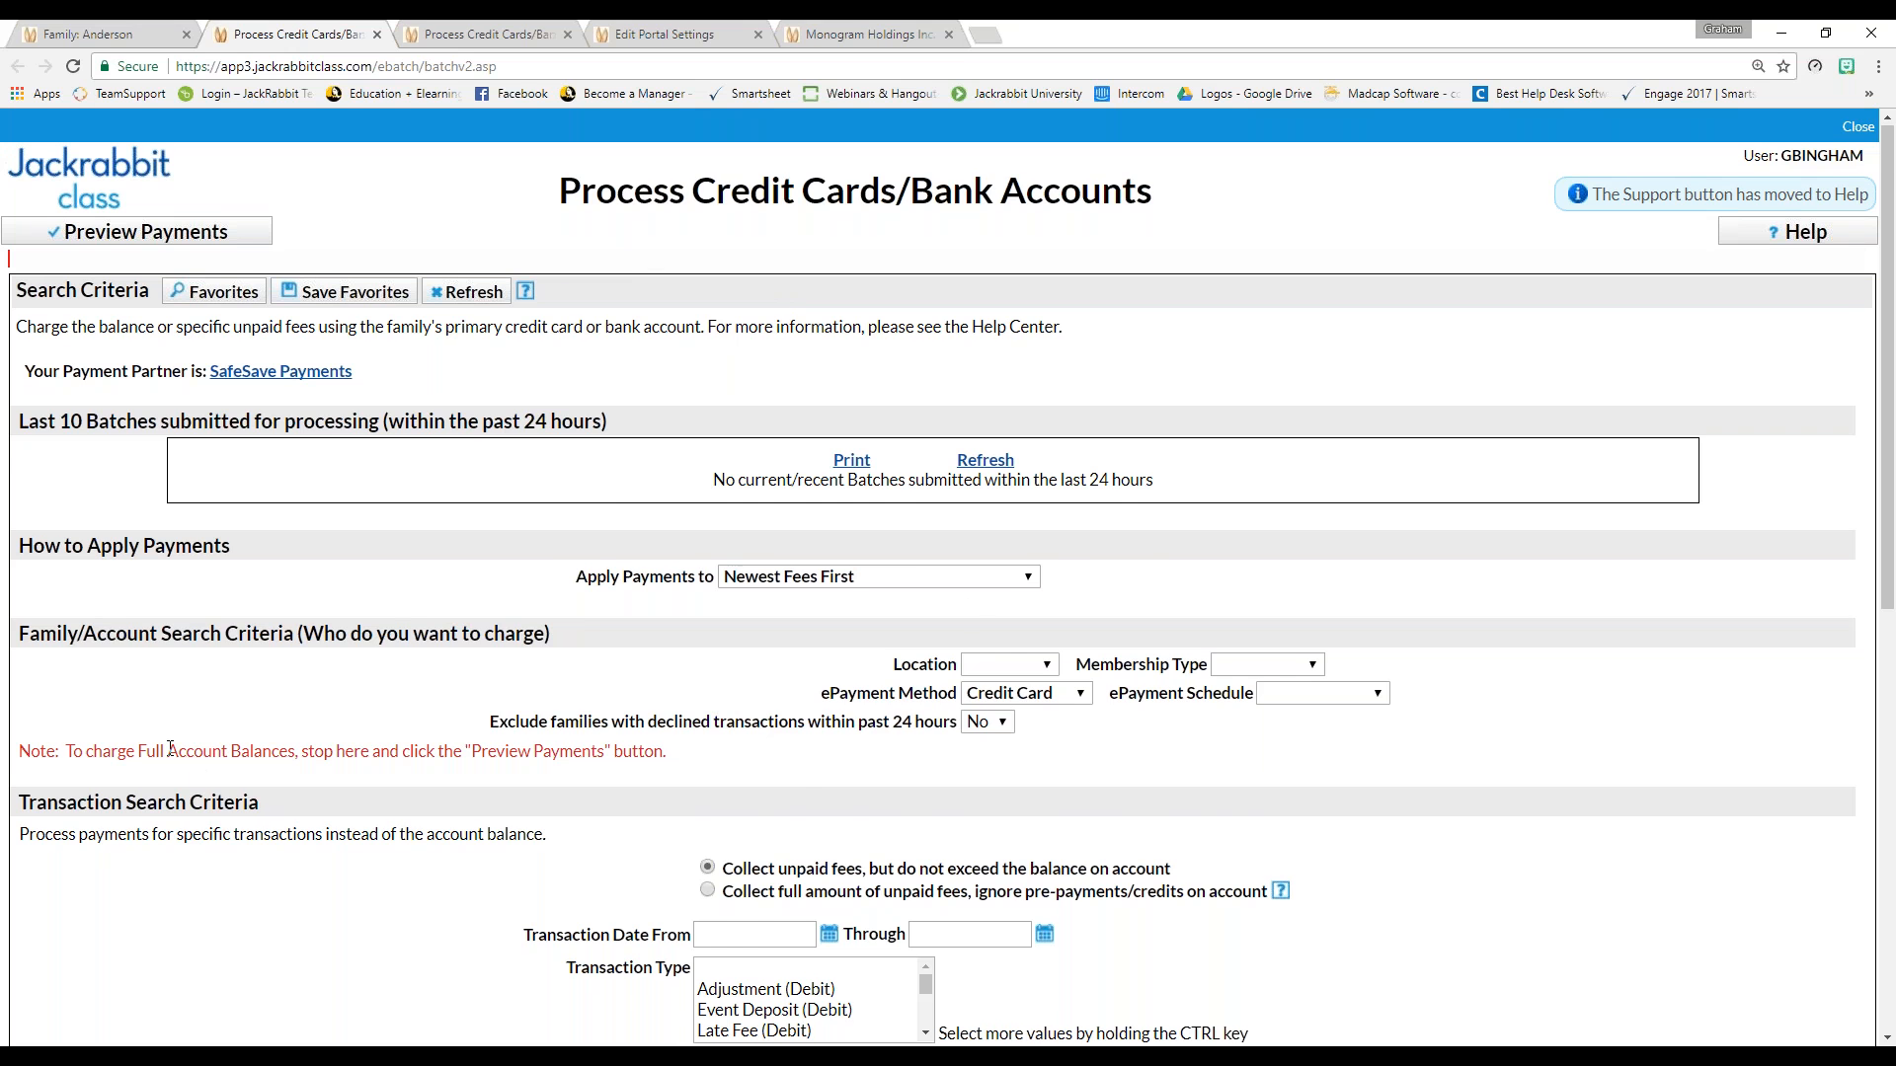
{"action": "scroll", "coordinate": [170, 749], "scroll_direction": "down", "scroll_amount": 1}
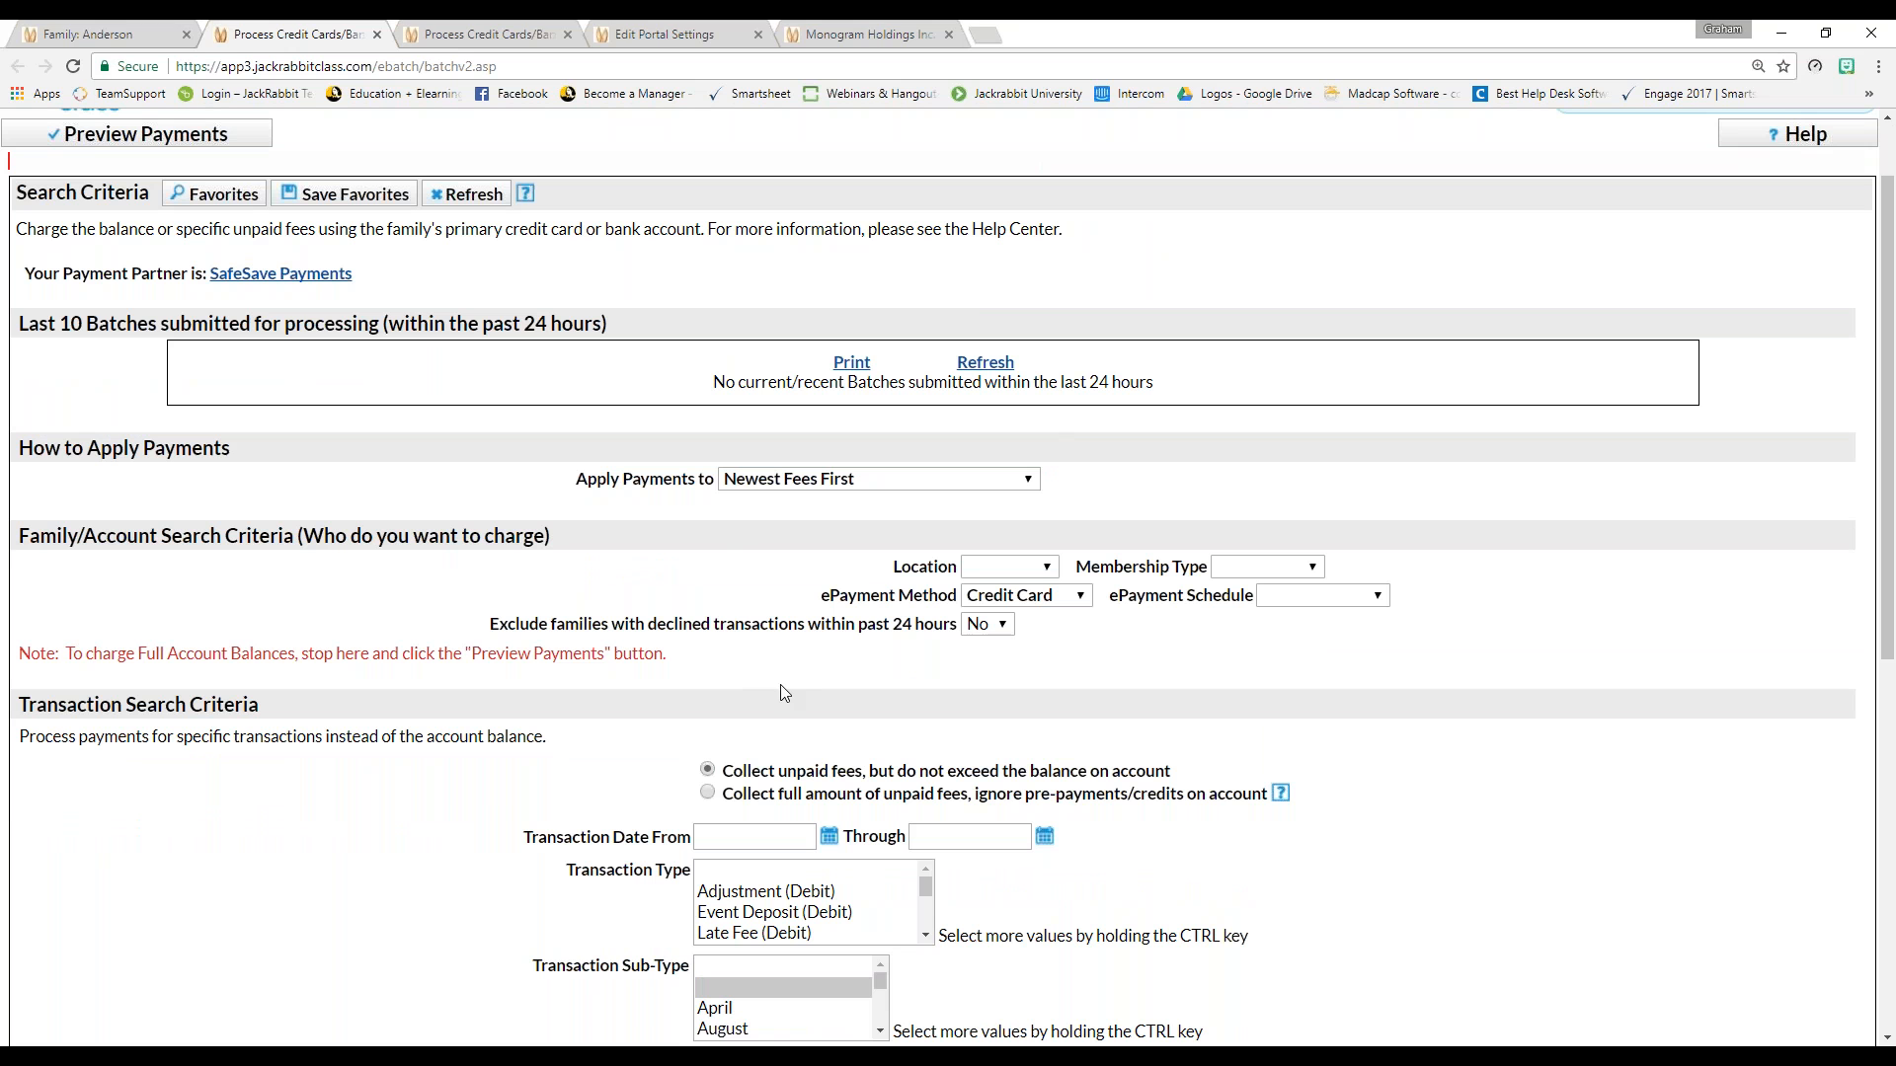
{"action": "triple_click", "coordinate": [826, 597]}
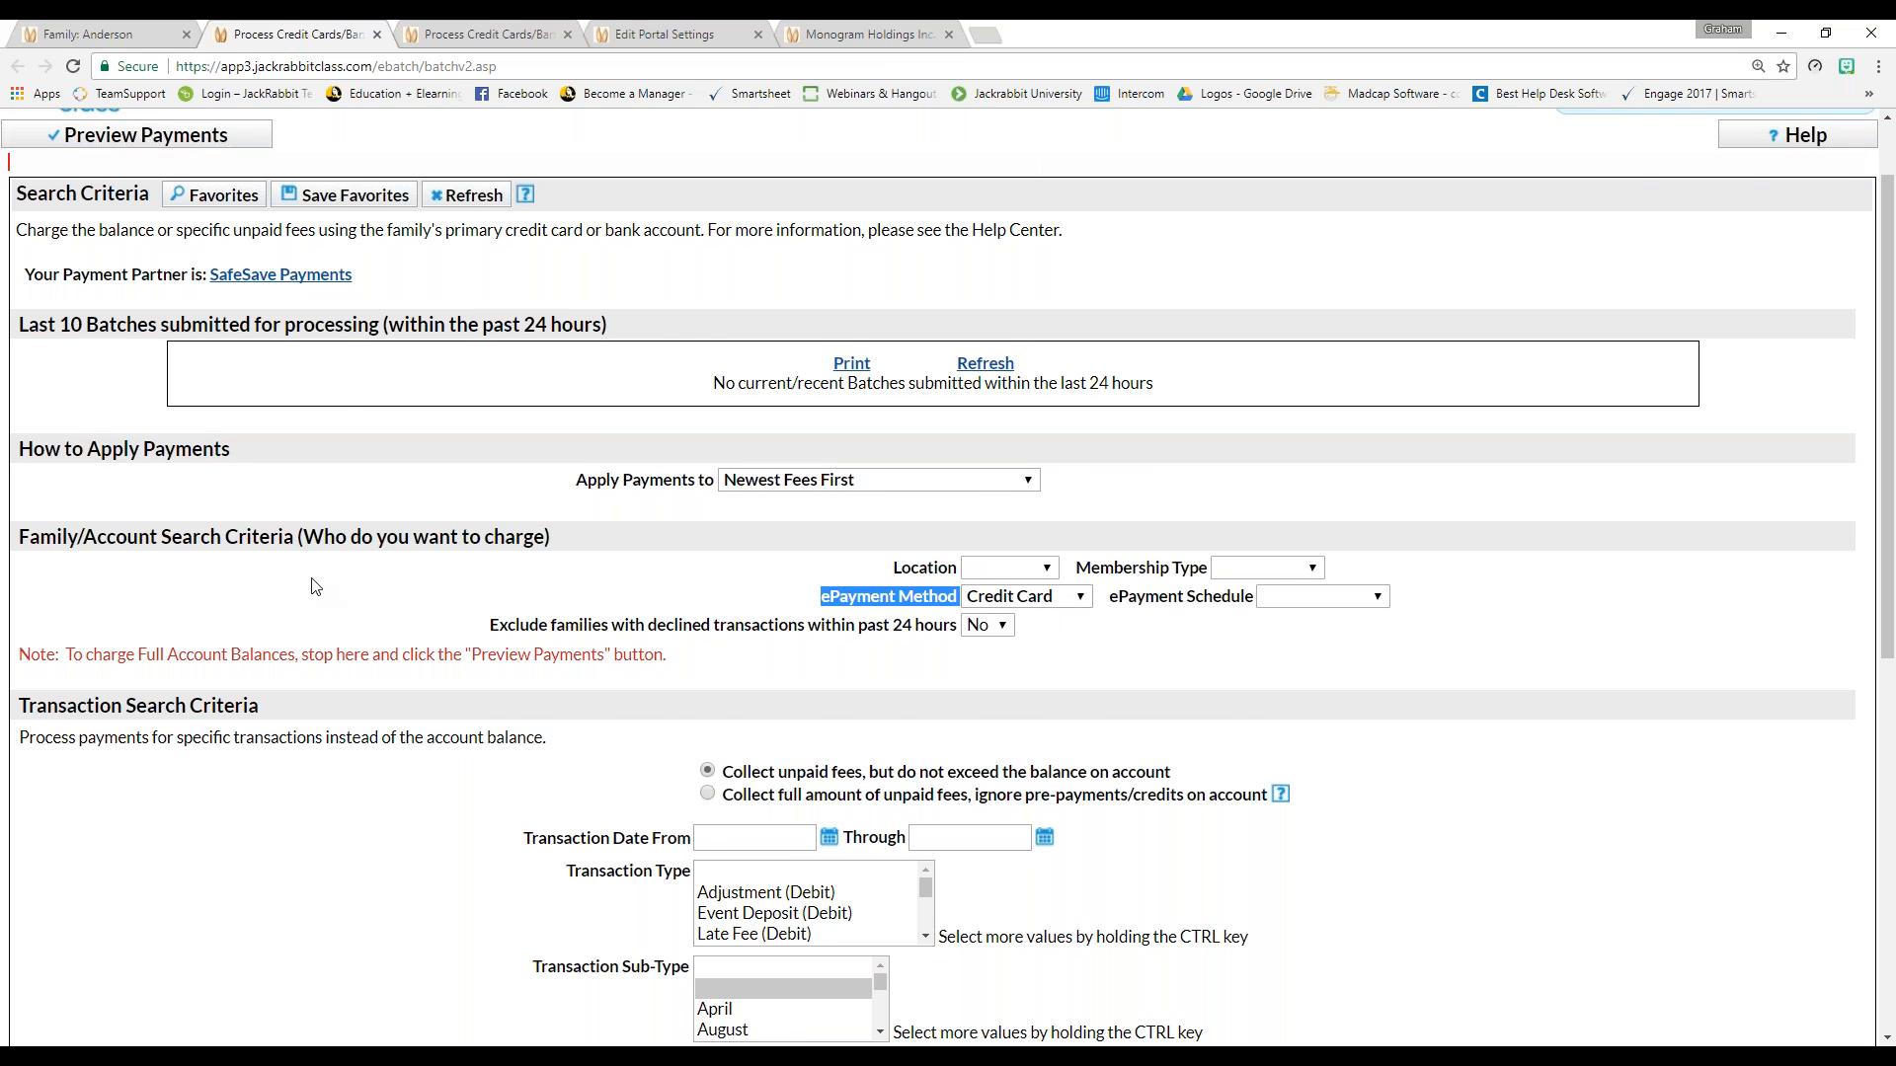
{"action": "scroll", "coordinate": [314, 587], "scroll_direction": "up", "scroll_amount": 1}
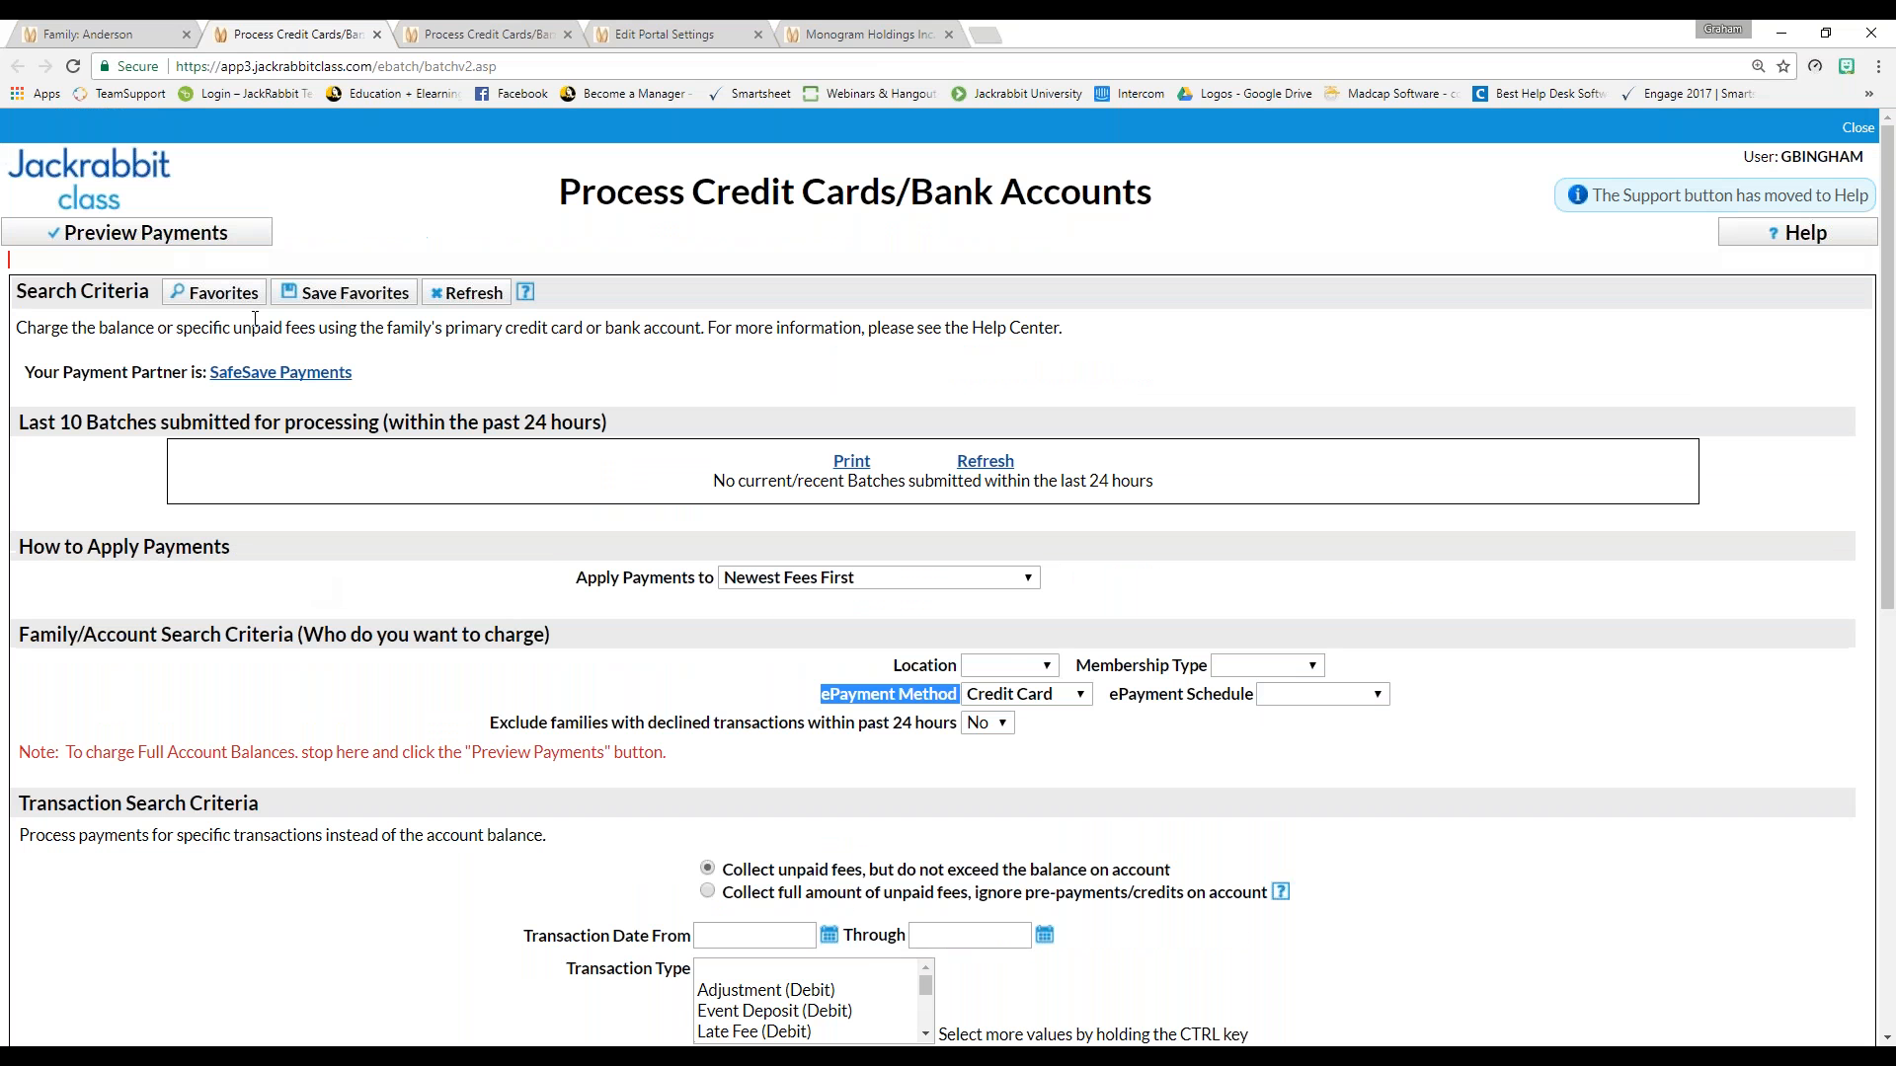
Preview the nine-family $2,497.23 card batch and check Anderson's unpaid transactions
{"action": "left_click", "coordinate": [103, 235]}
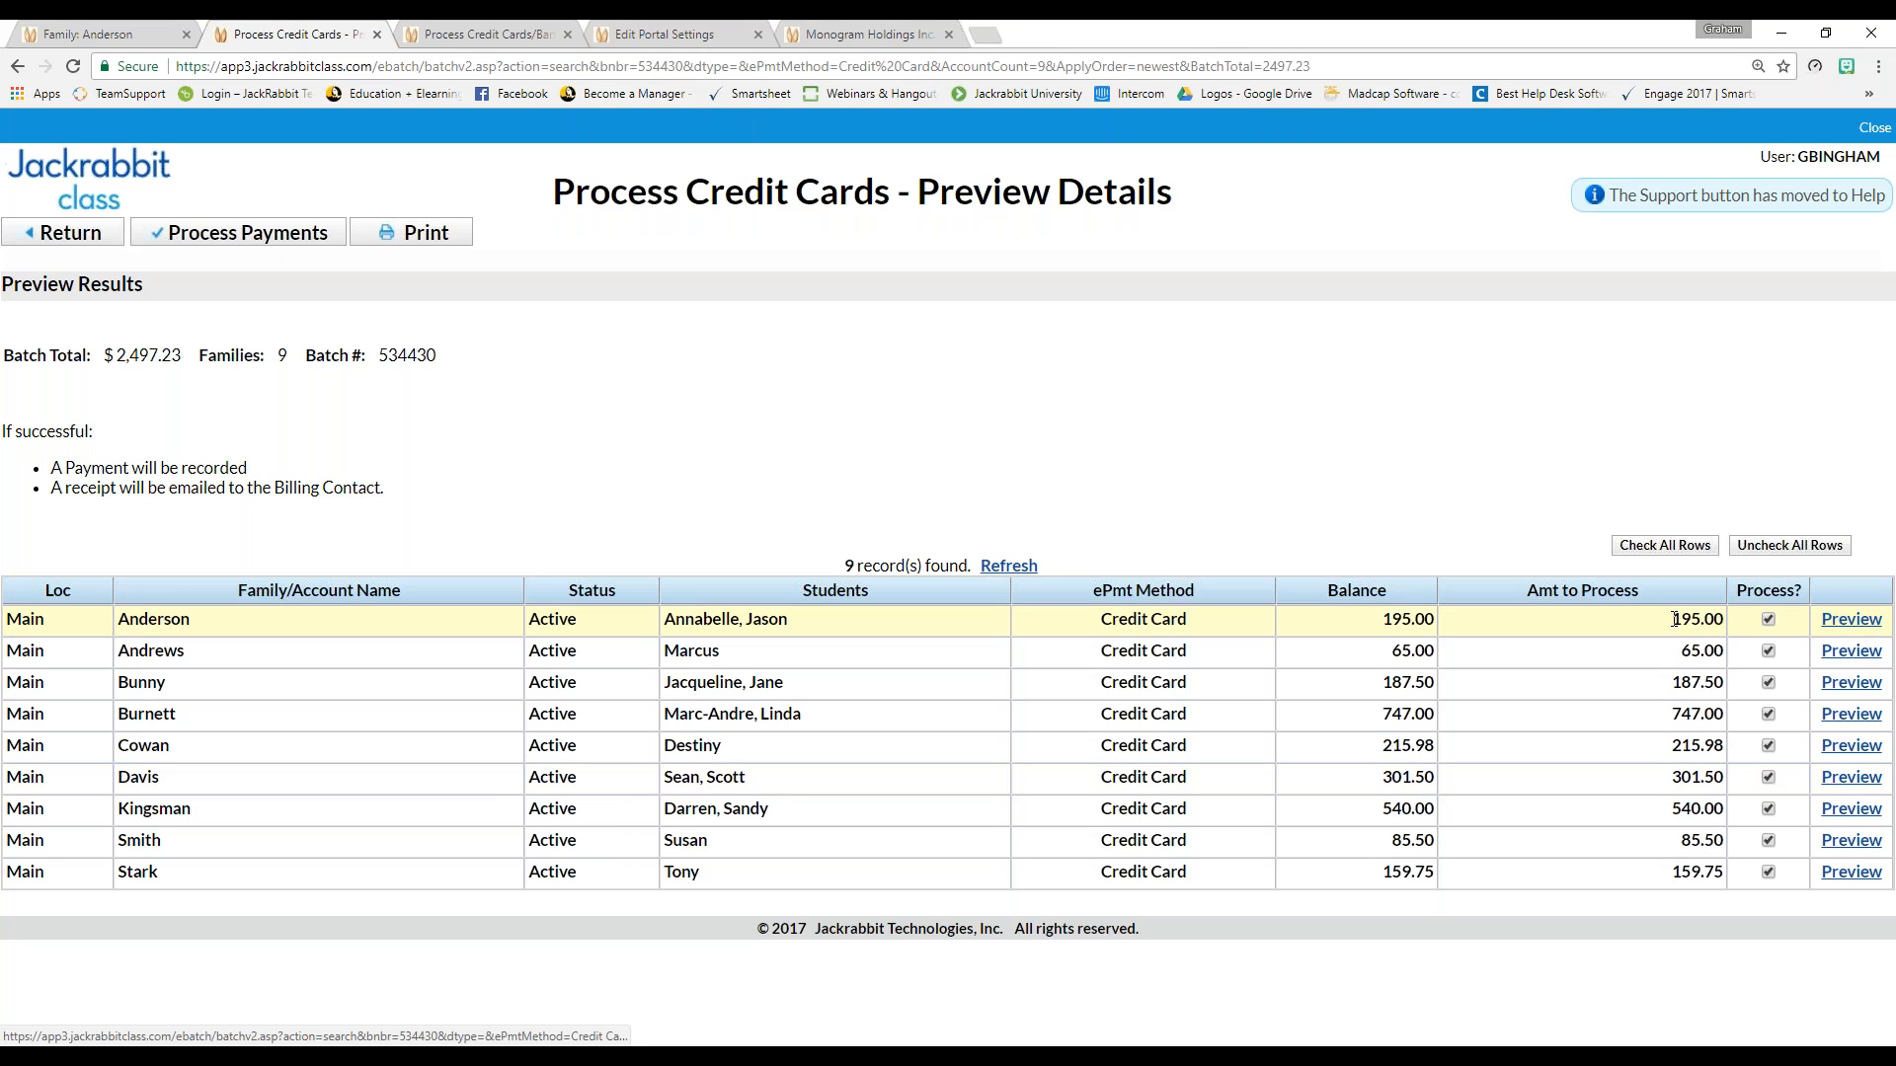
{"action": "left_click", "coordinate": [1867, 622]}
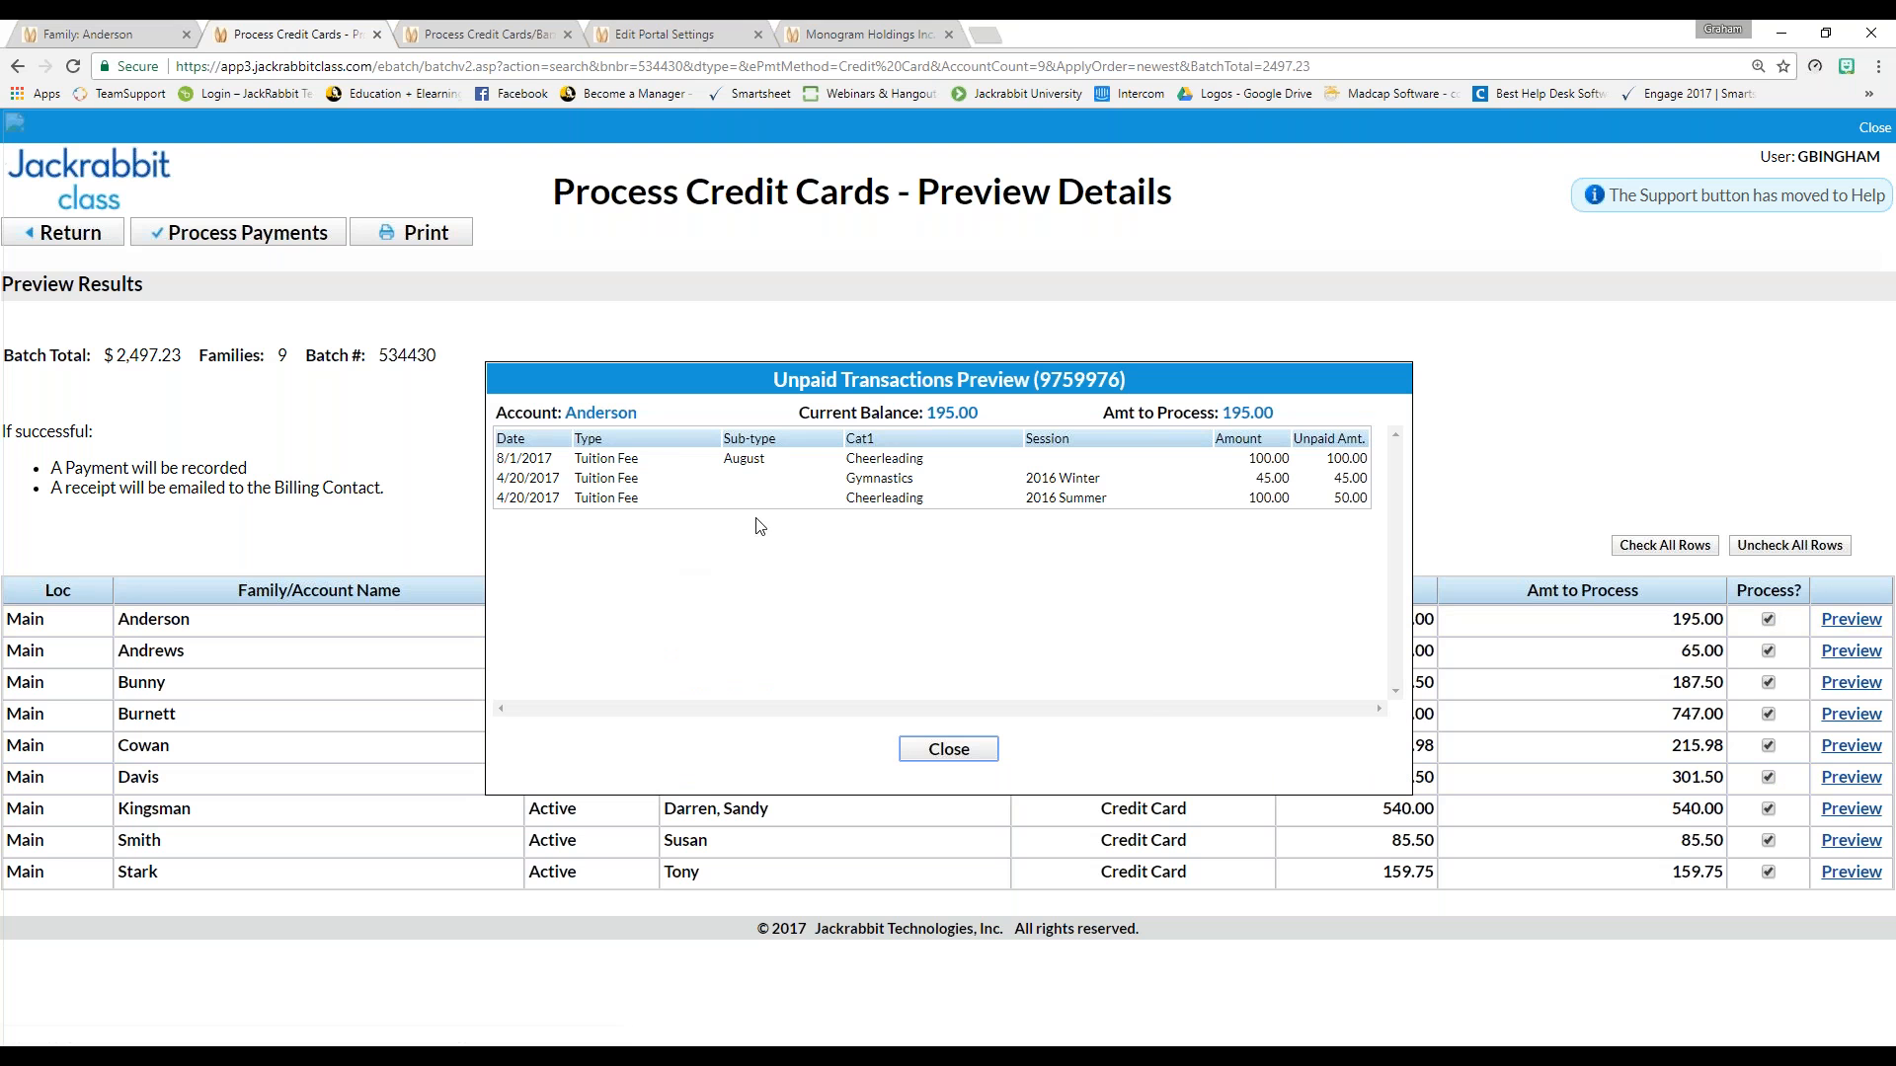
{"action": "left_click", "coordinate": [933, 750]}
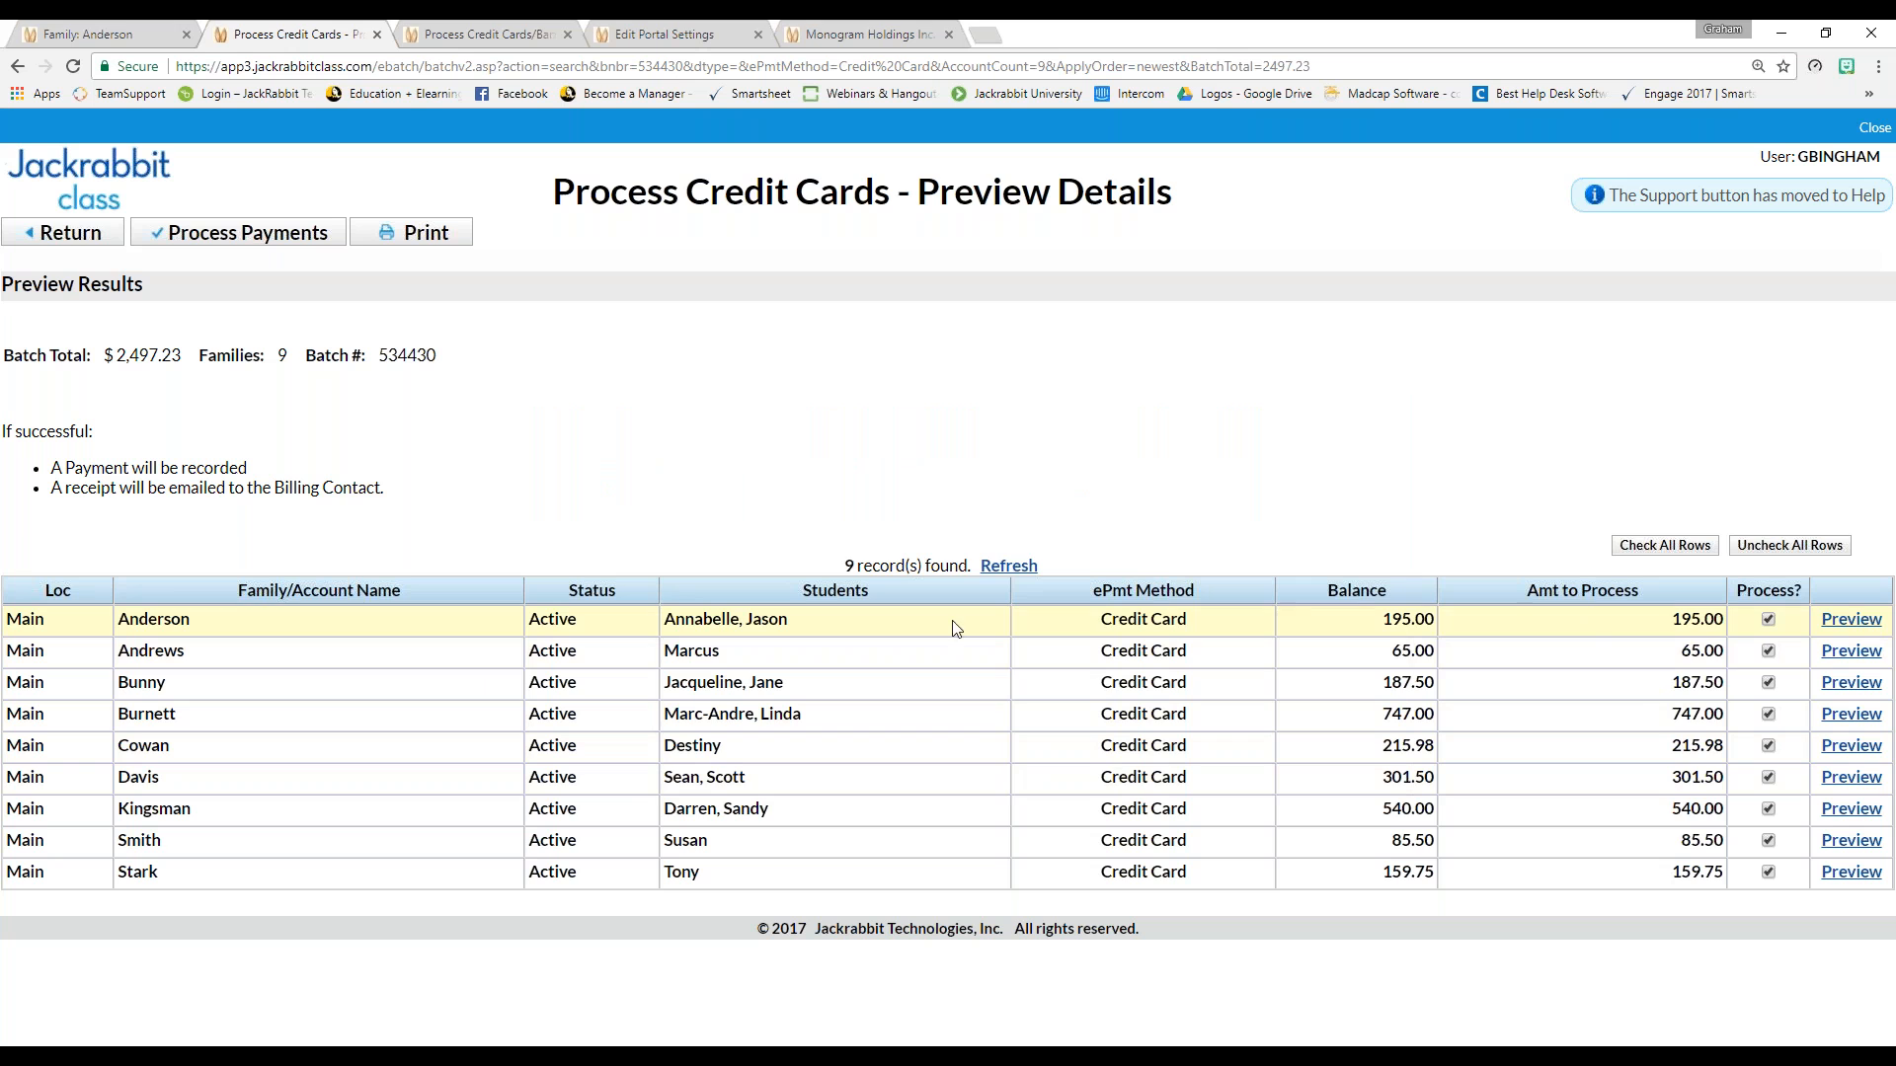
Process and confirm the batch of nine card payments, then close the SUCCESS results
{"action": "left_click", "coordinate": [249, 234]}
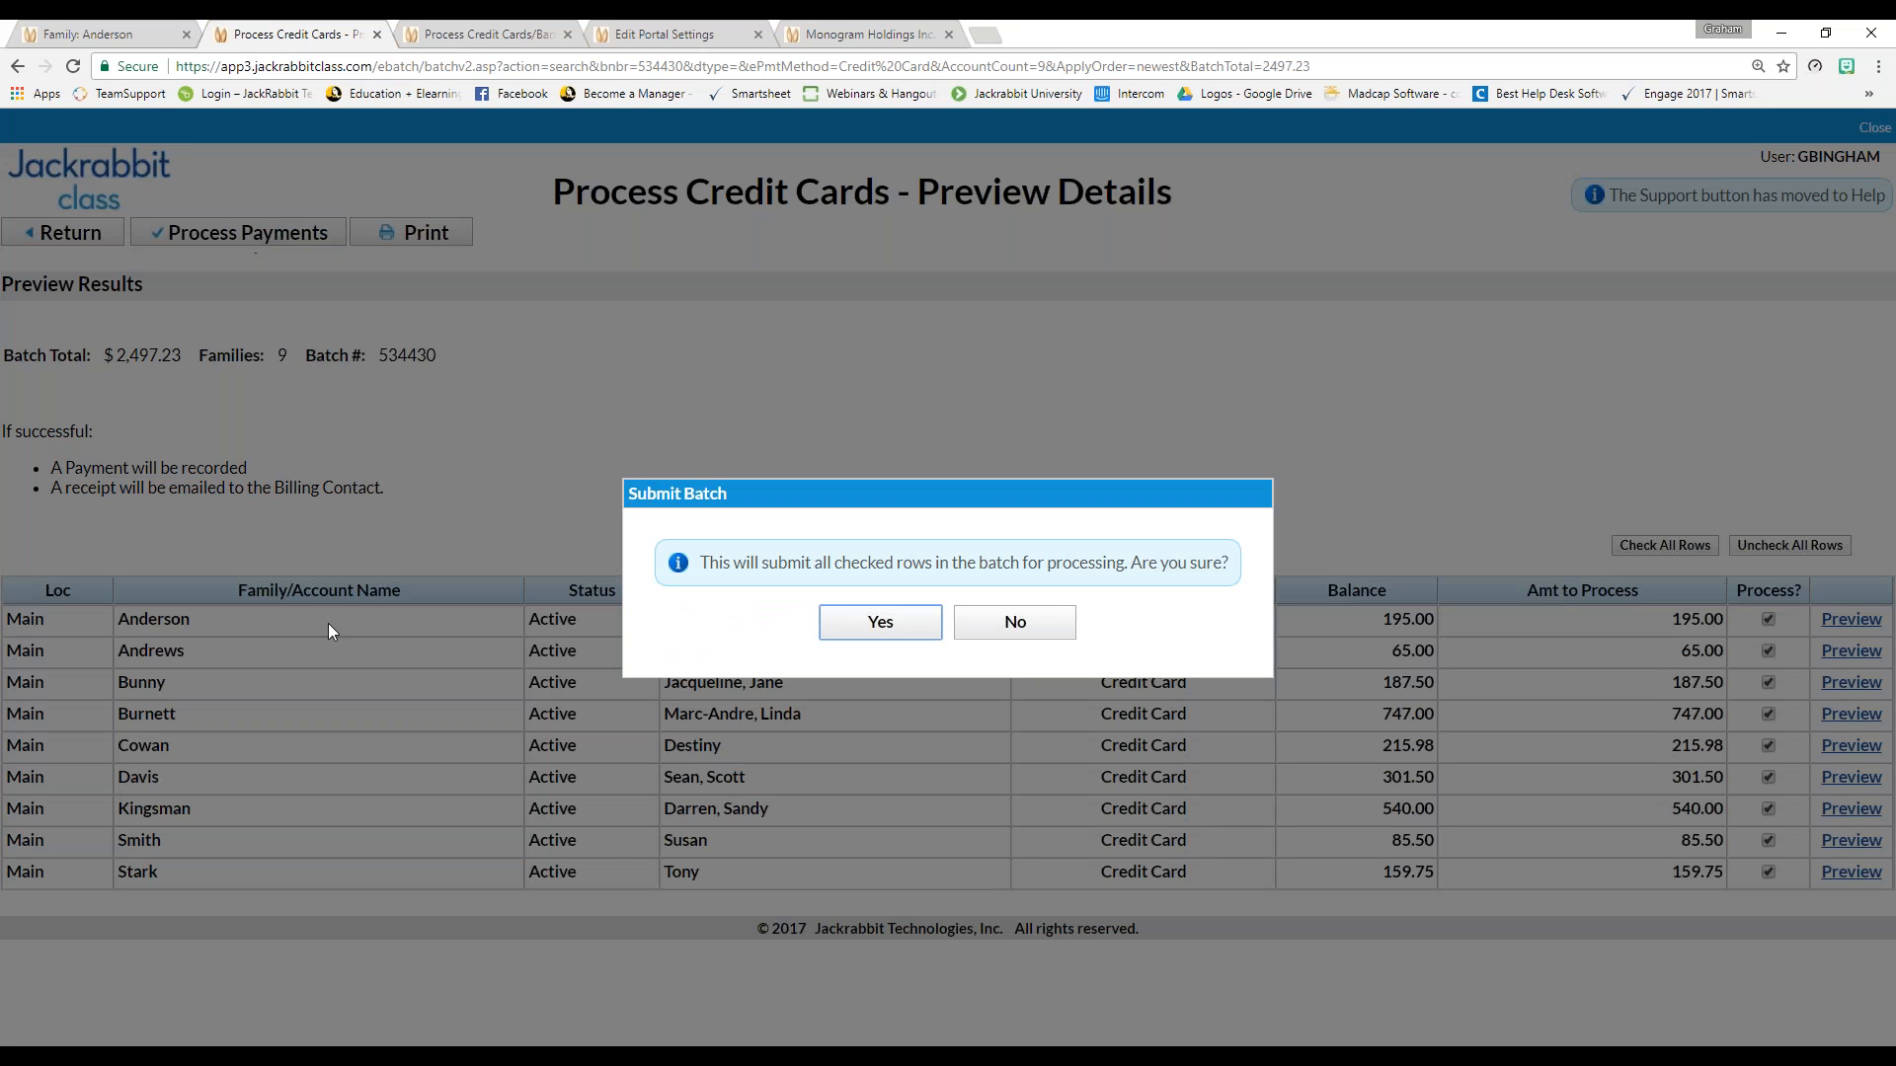
{"action": "left_click", "coordinate": [880, 622]}
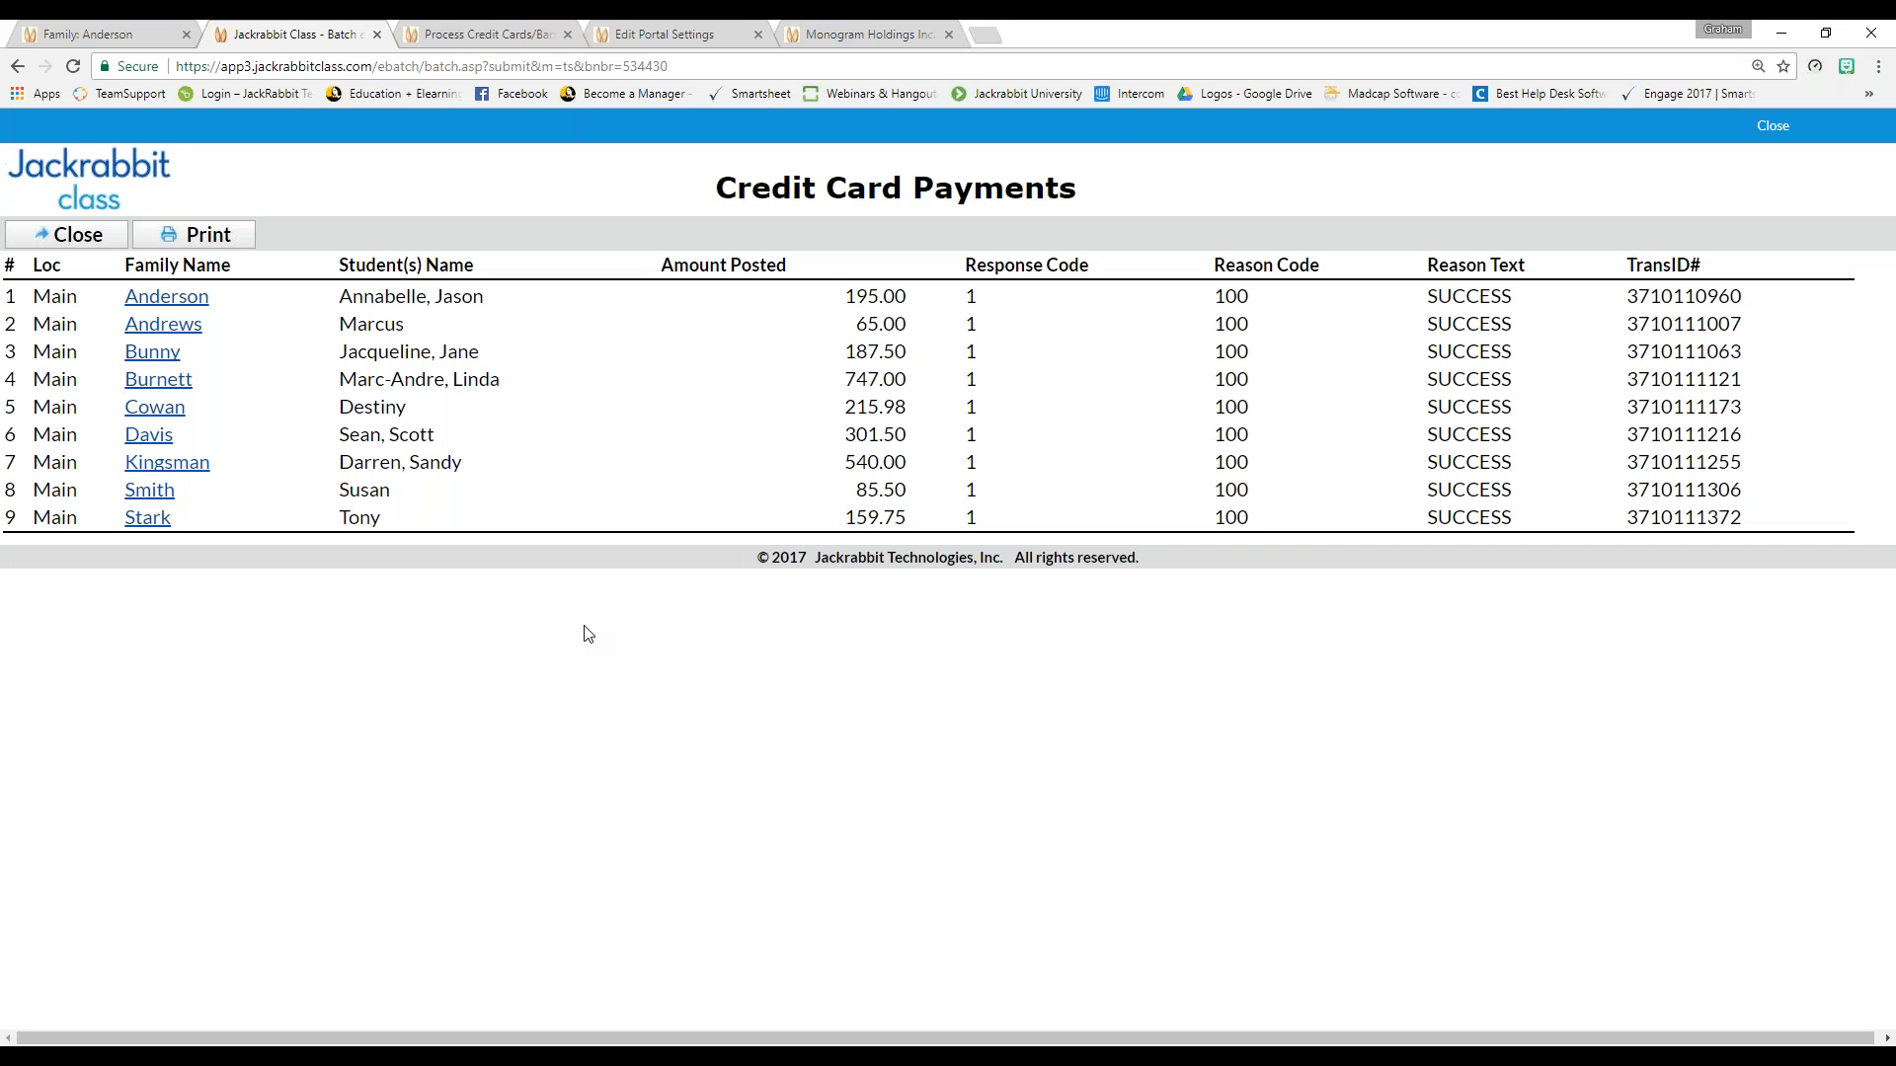
{"action": "left_click", "coordinate": [71, 233]}
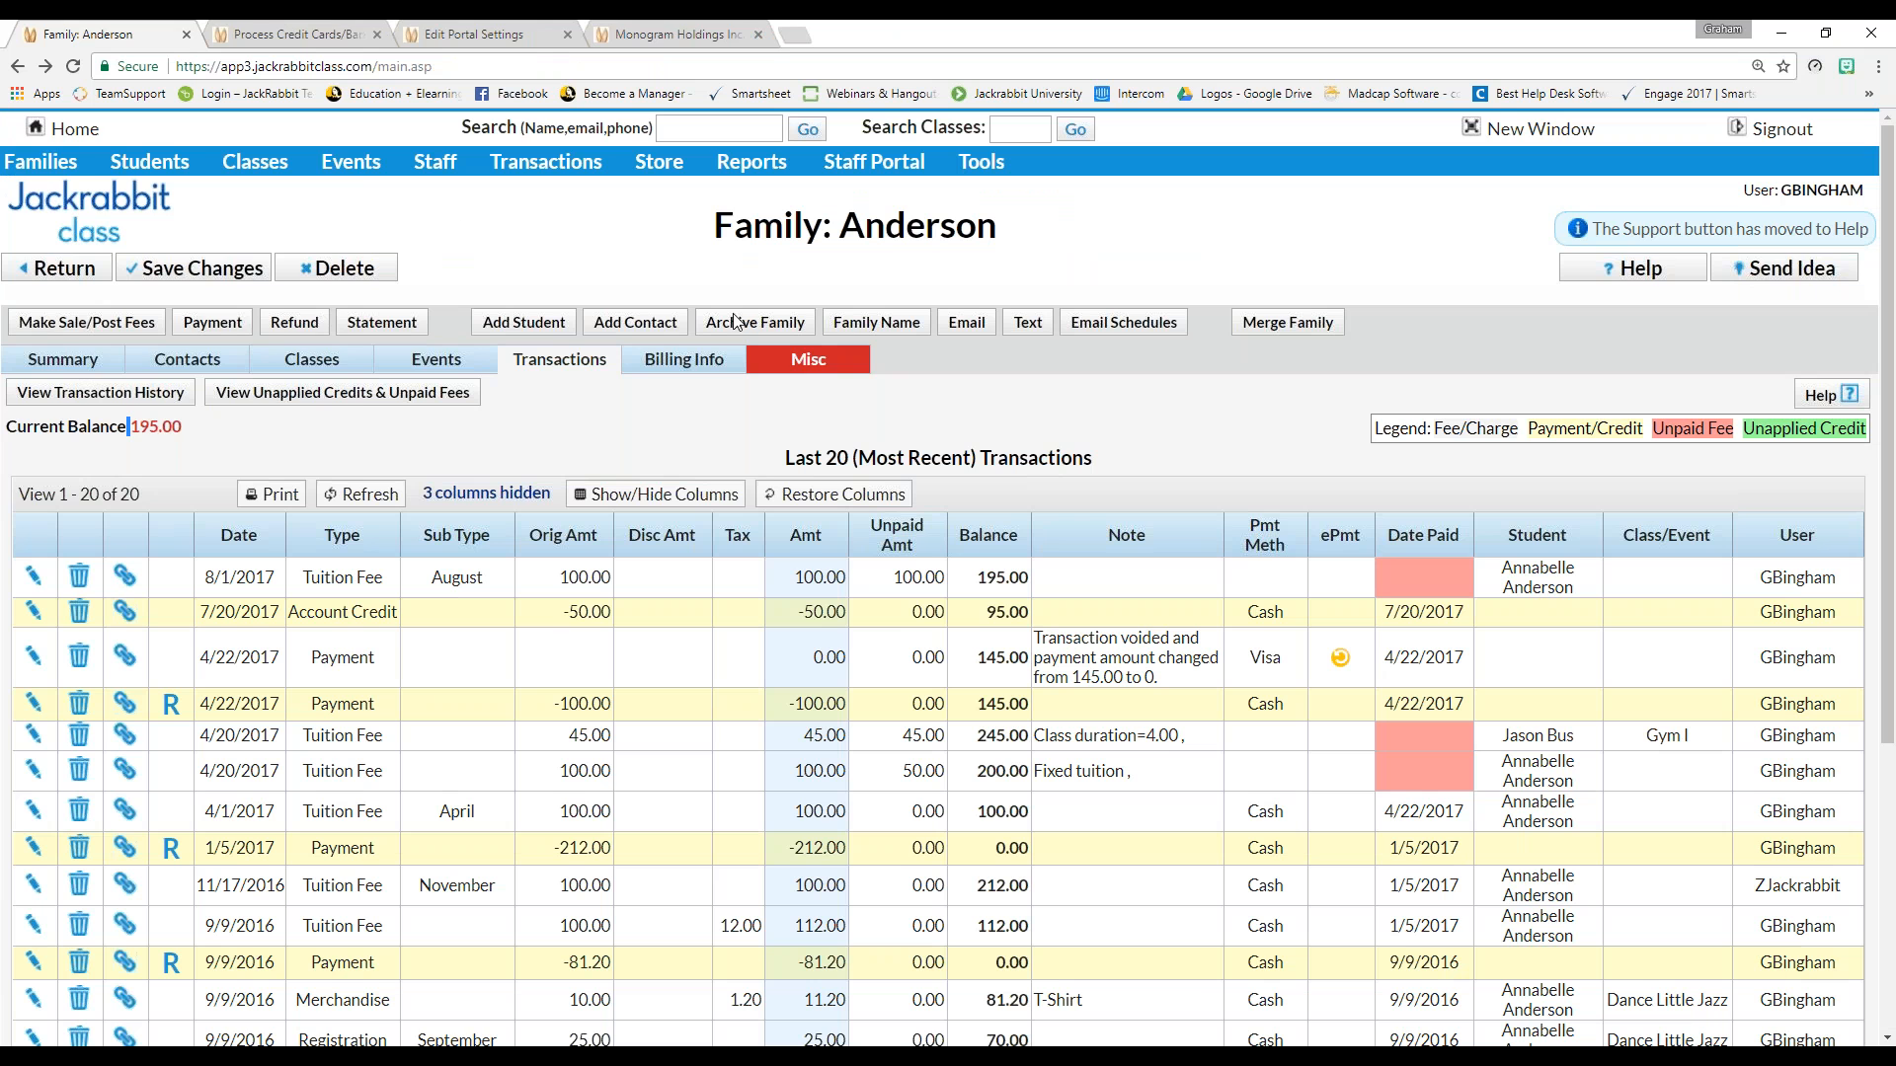
Open the Credit Cards/Bank Accounts Settings receipts, highlighting the portal login link and declined receipt settings
{"action": "left_click", "coordinate": [69, 130]}
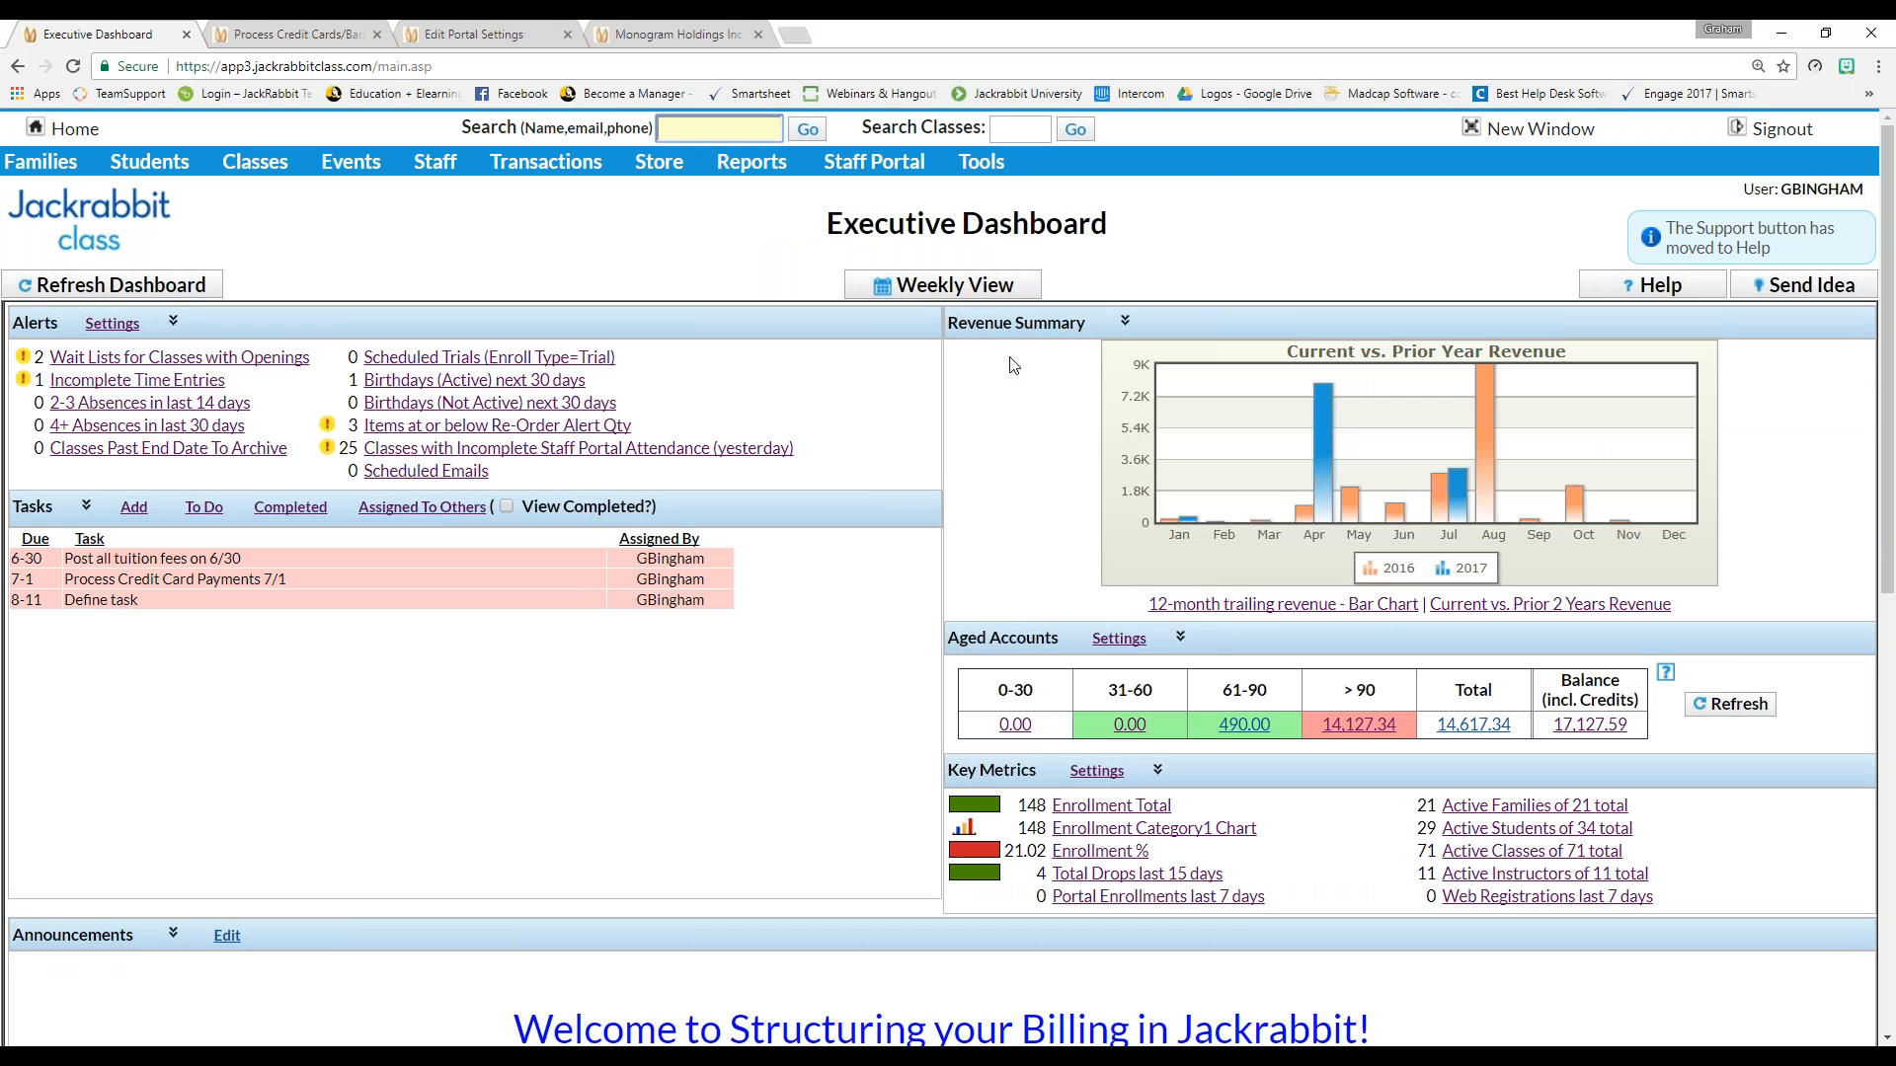
{"action": "mouse_move", "coordinate": [982, 163]}
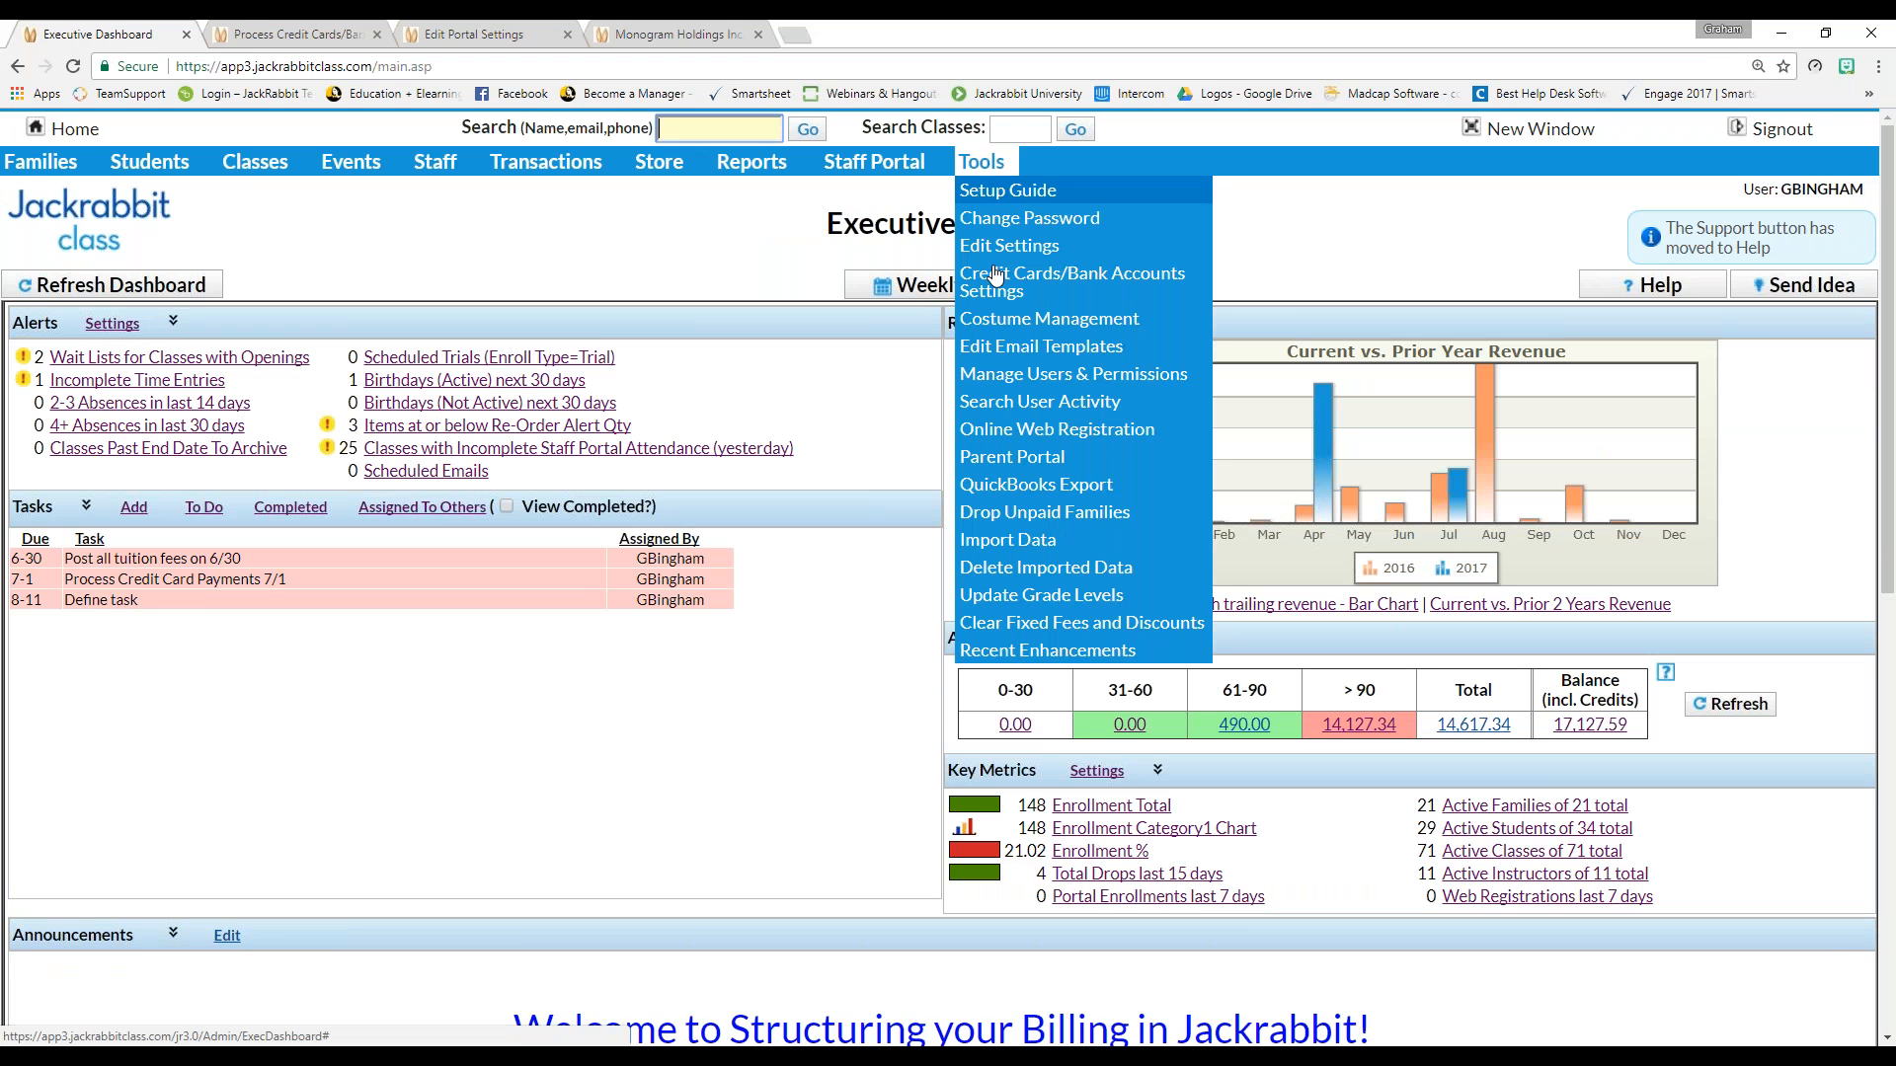
{"action": "left_click", "coordinate": [990, 297]}
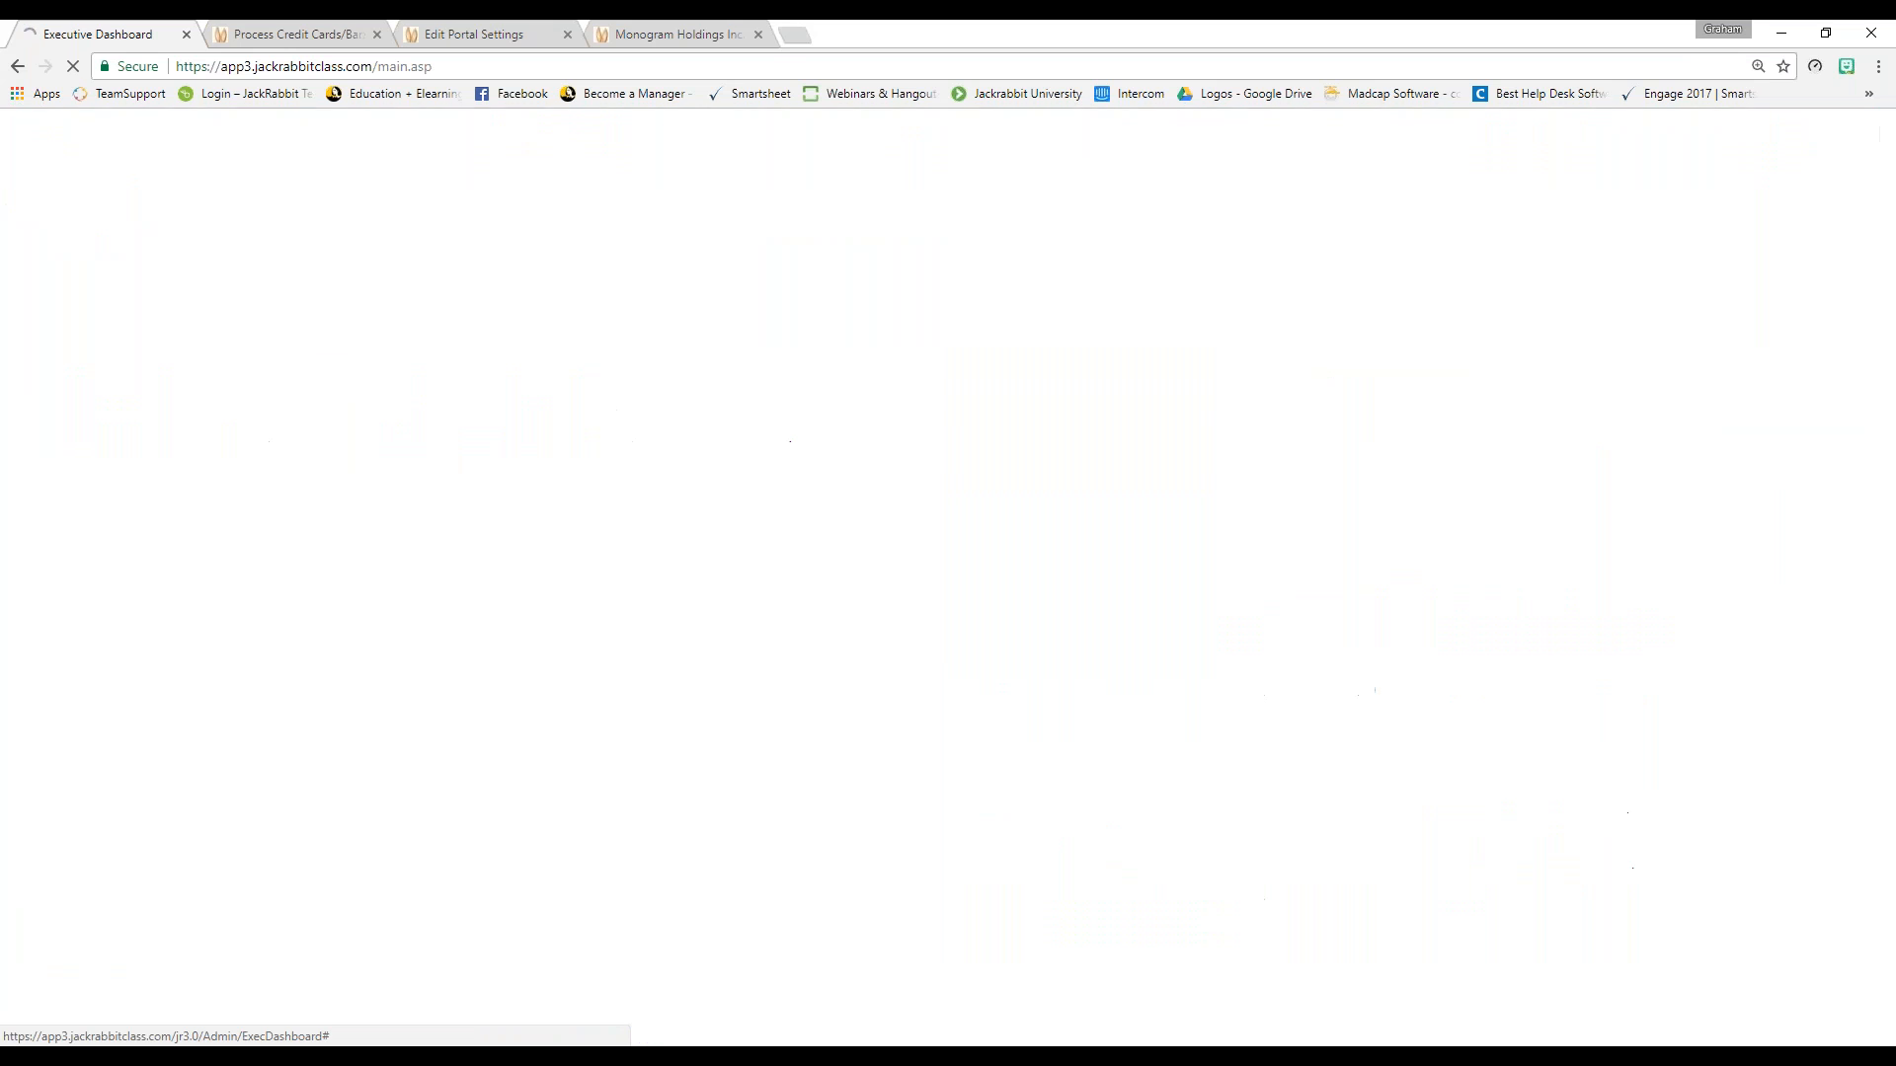
{"action": "left_click", "coordinate": [55, 367]}
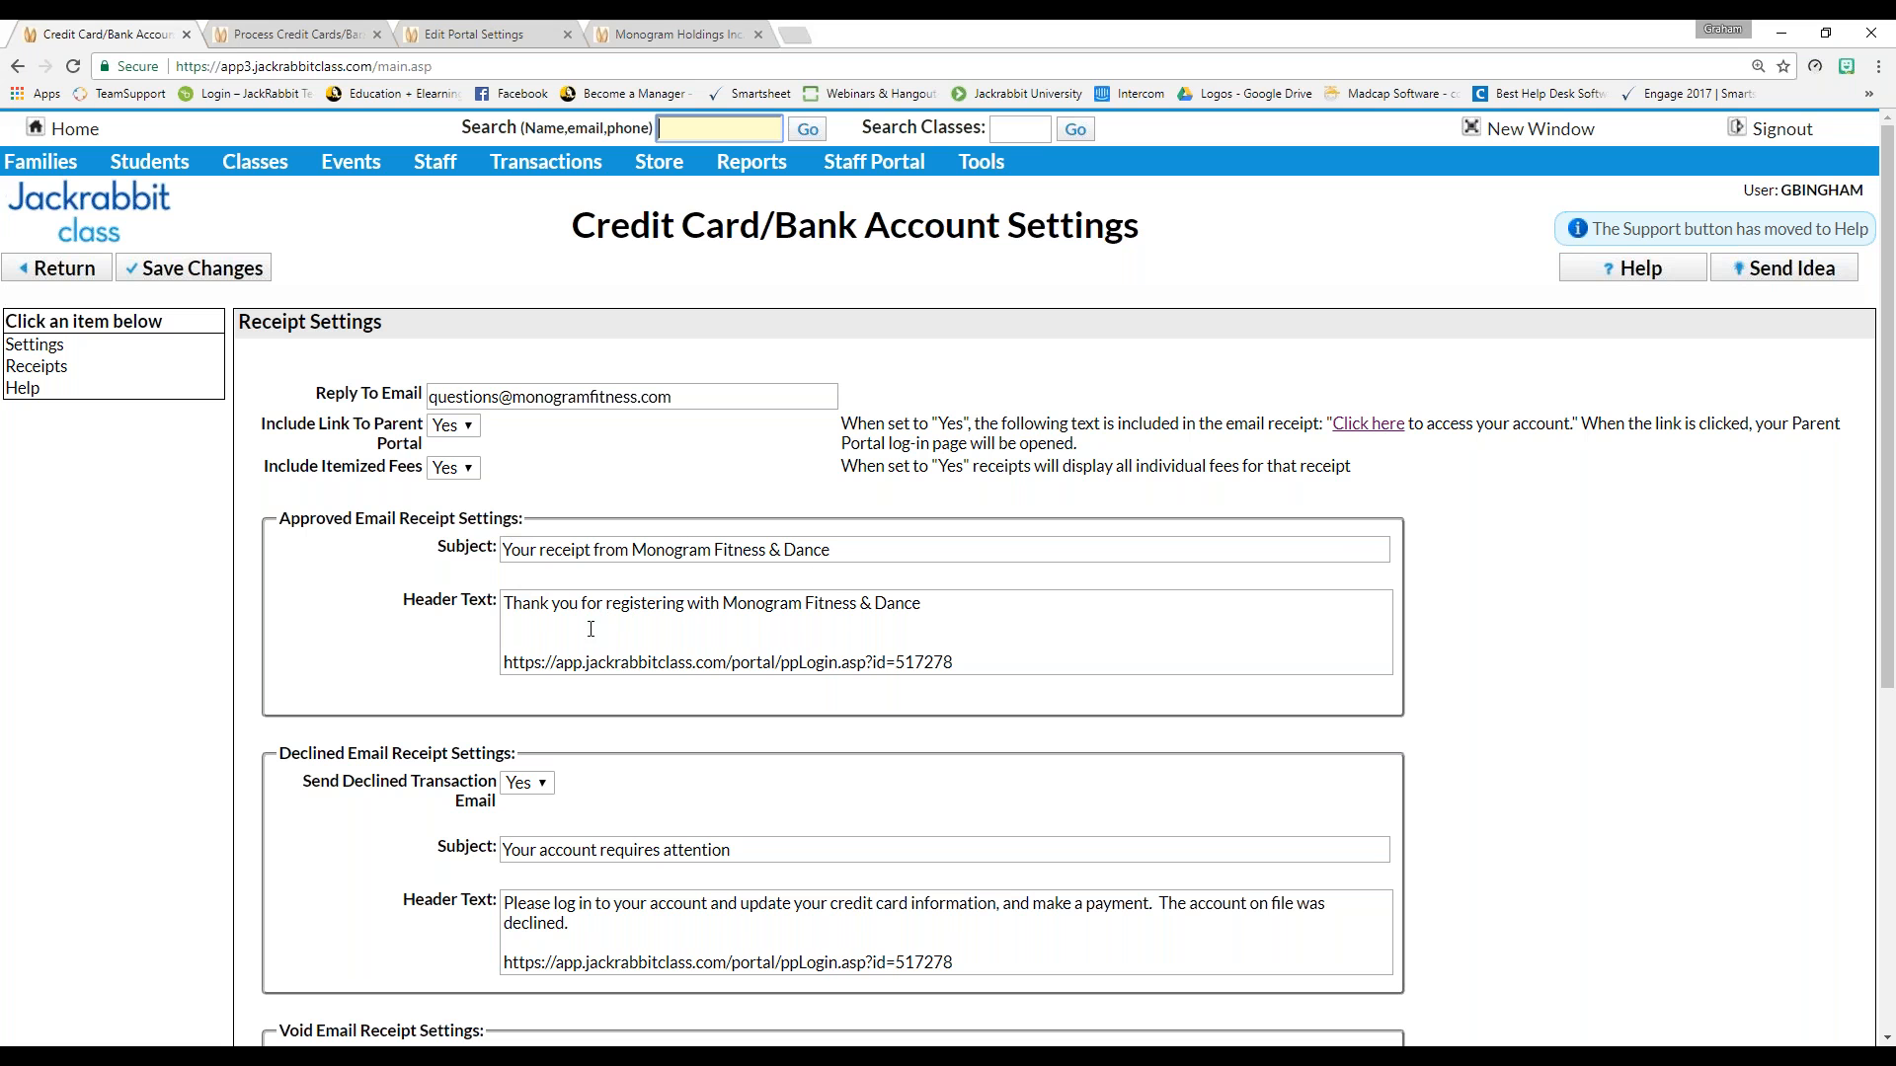
{"action": "left_click_drag", "start_coordinate": [966, 665], "coordinate": [498, 666]}
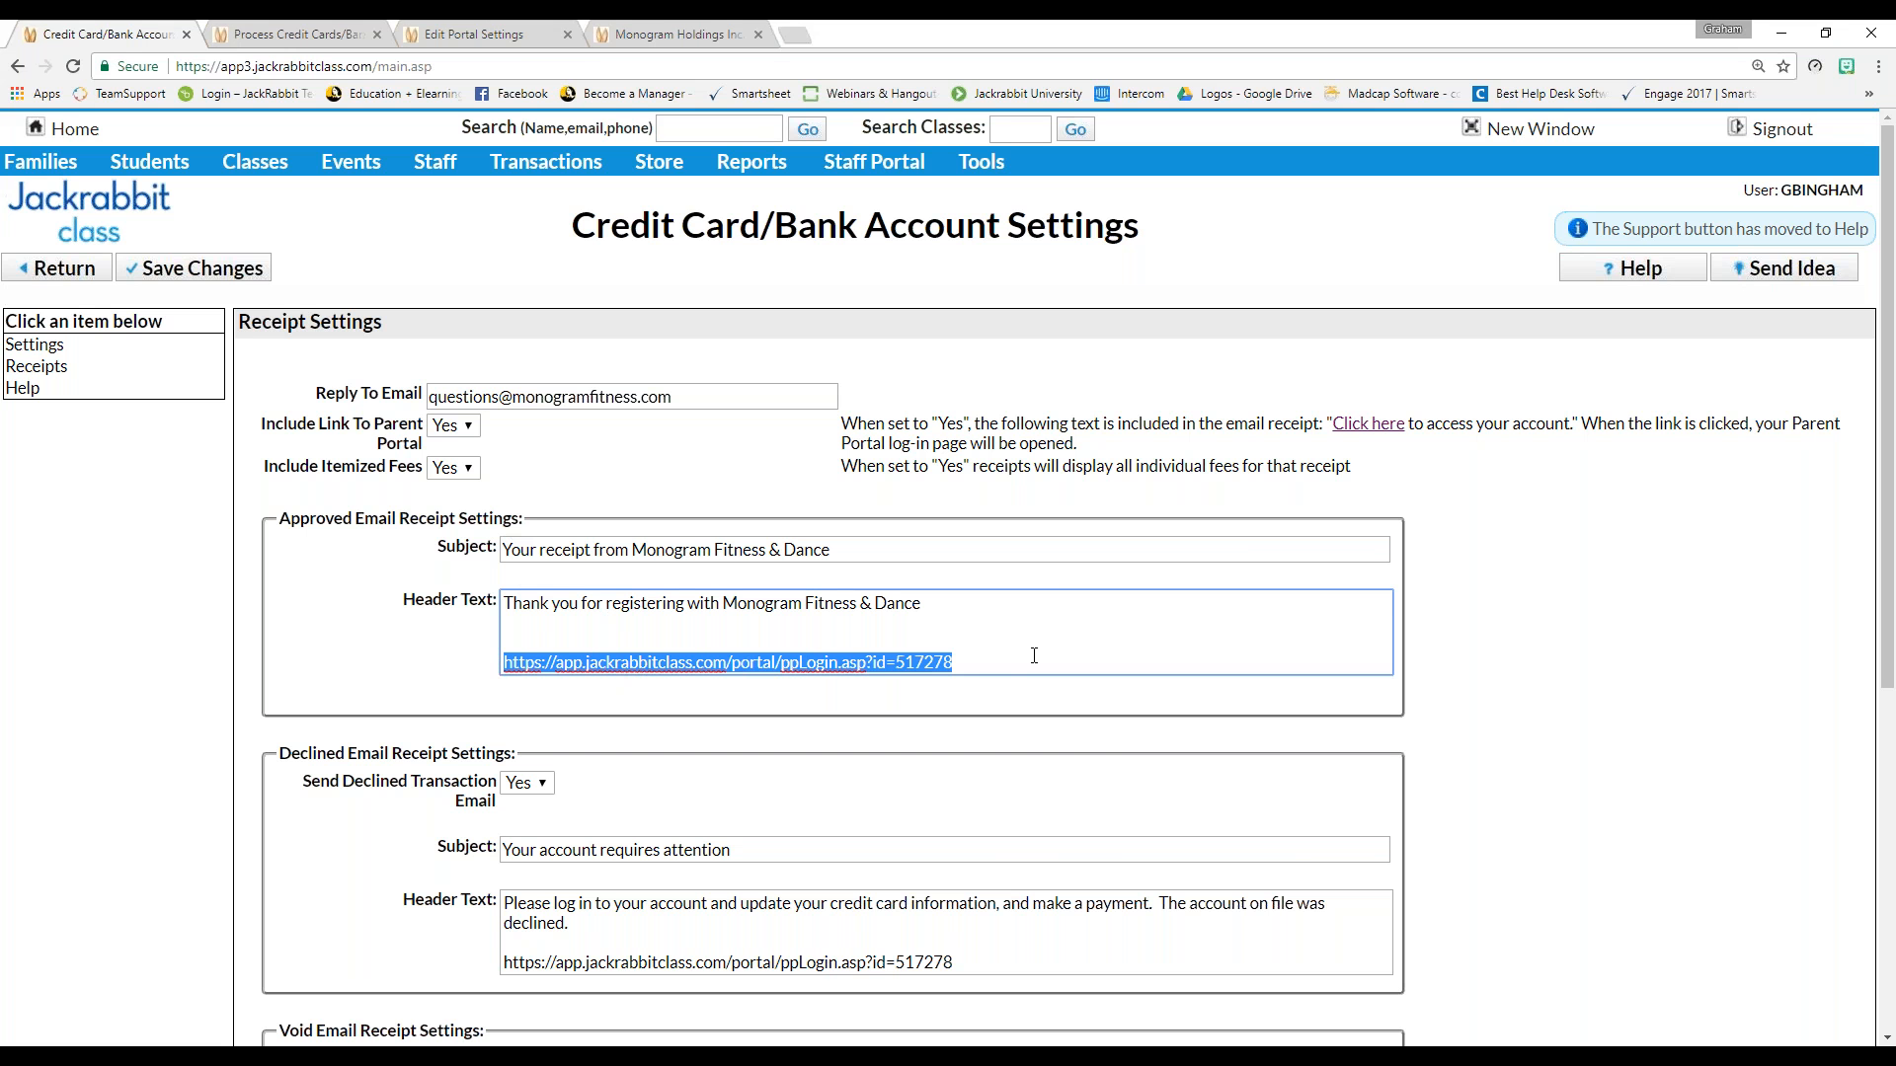
{"action": "scroll", "coordinate": [1034, 656], "scroll_direction": "down", "scroll_amount": 1}
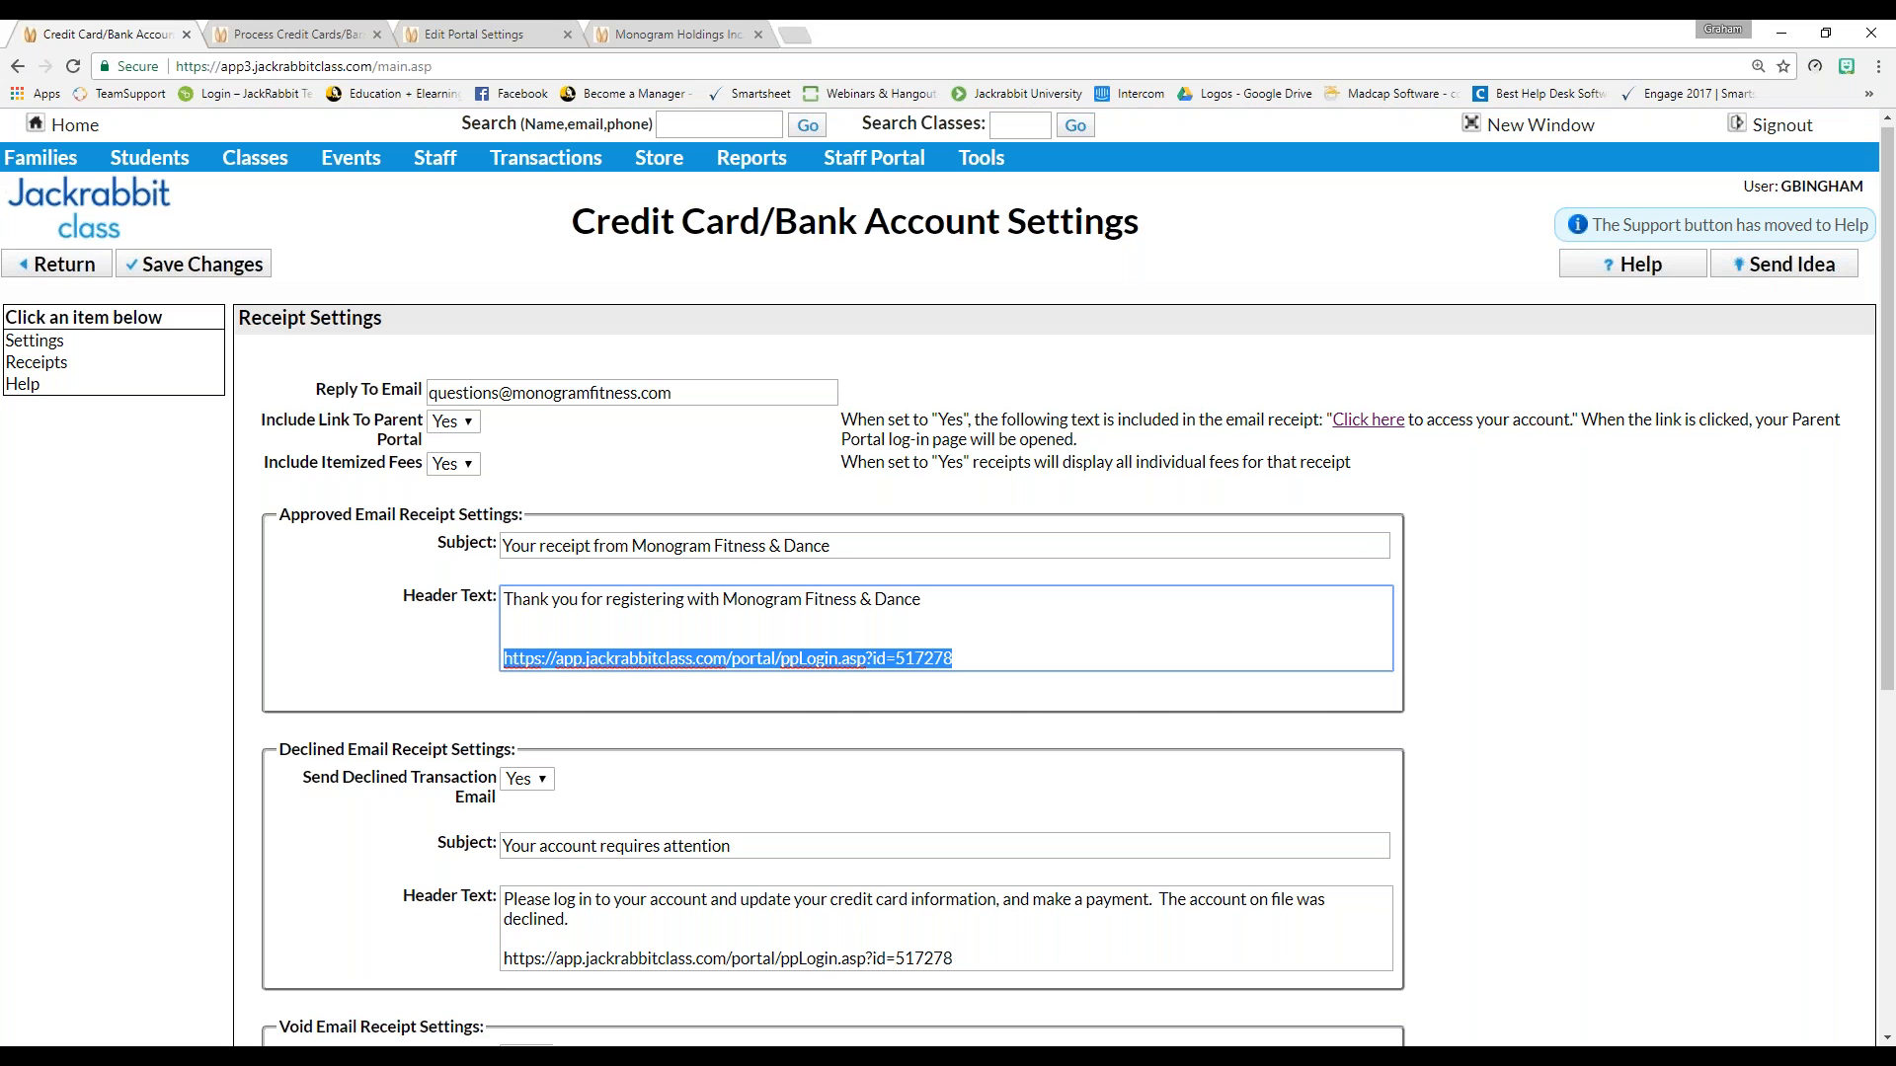
{"action": "scroll", "coordinate": [990, 640], "scroll_direction": "down", "scroll_amount": 2}
{"action": "left_click", "coordinate": [292, 558]}
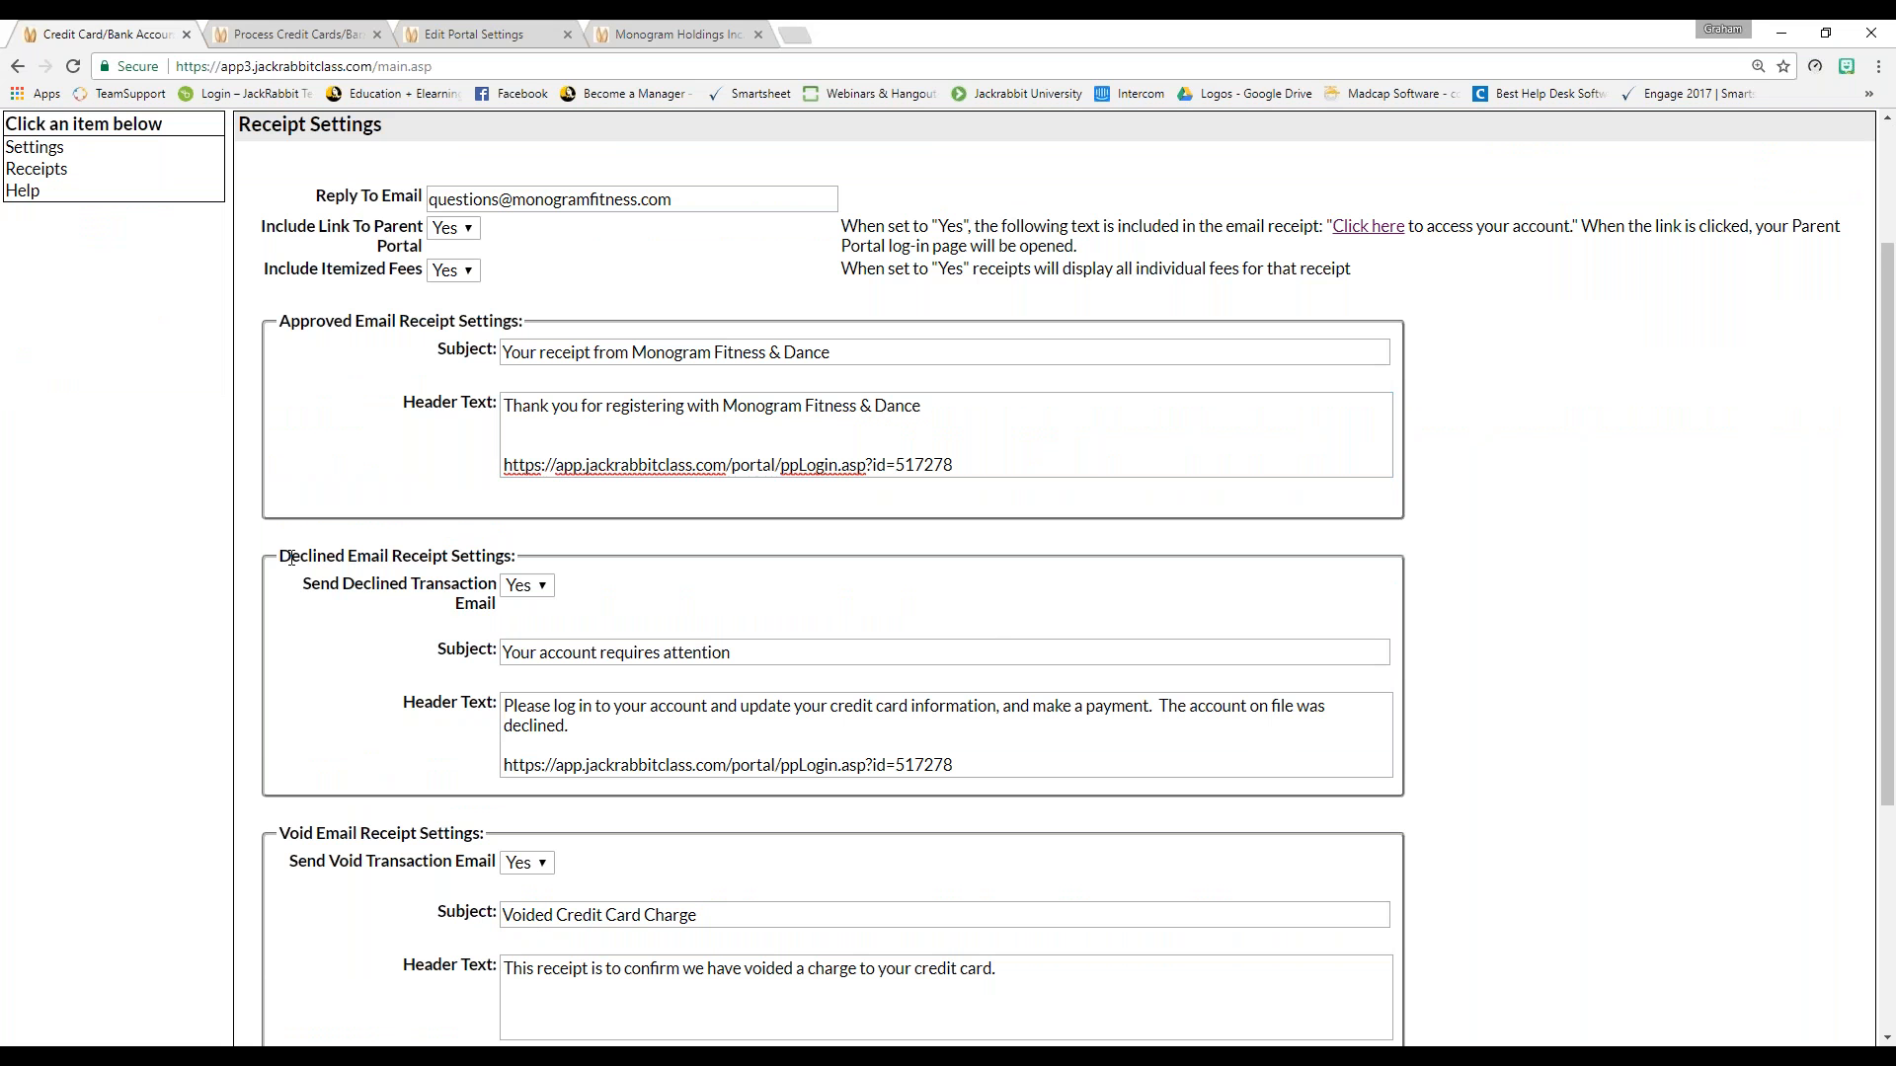
{"action": "left_click_drag", "start_coordinate": [291, 558], "coordinate": [497, 557]}
{"action": "left_click", "coordinate": [440, 625]}
Finish reviewing the receipt settings, then open the Help topics' Decline Codes list
{"action": "scroll", "coordinate": [995, 772], "scroll_direction": "down", "scroll_amount": 1}
{"action": "scroll", "coordinate": [995, 771], "scroll_direction": "down", "scroll_amount": 3}
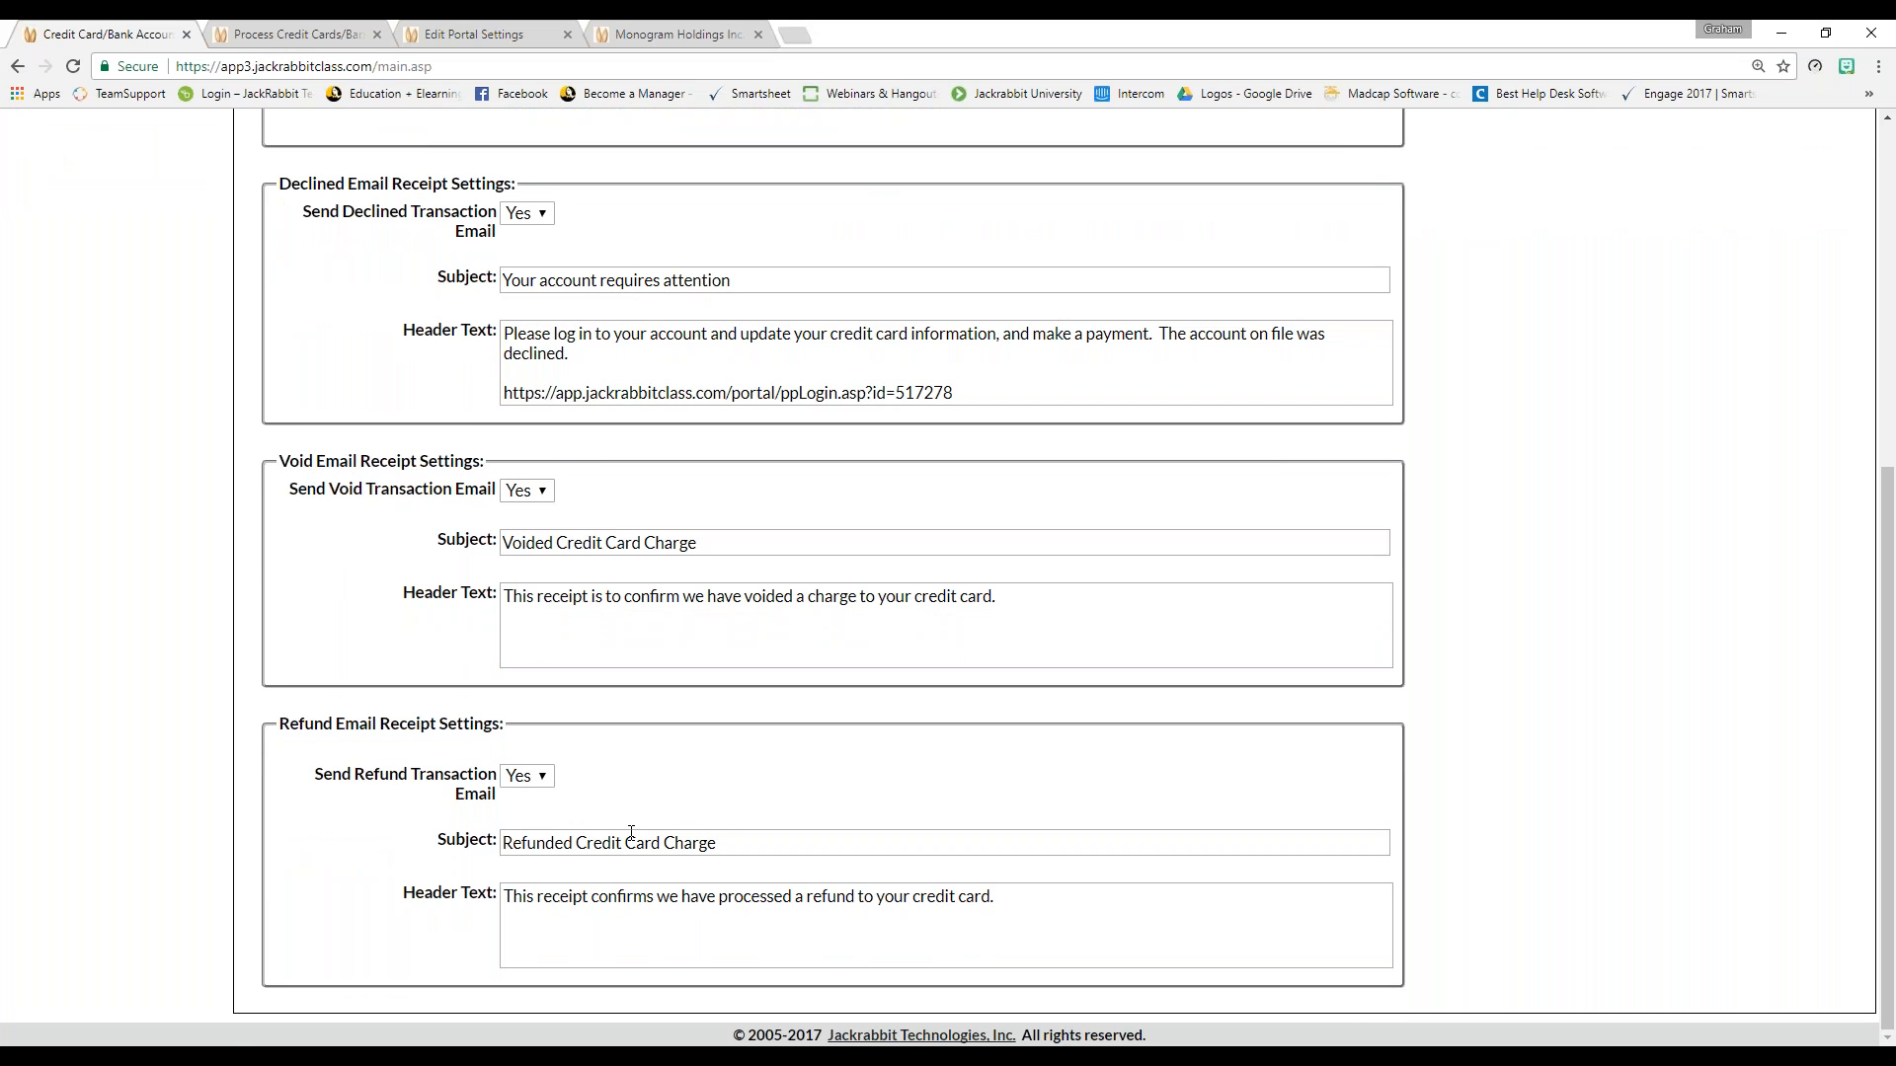
{"action": "scroll", "coordinate": [850, 900], "scroll_direction": "up", "scroll_amount": 1}
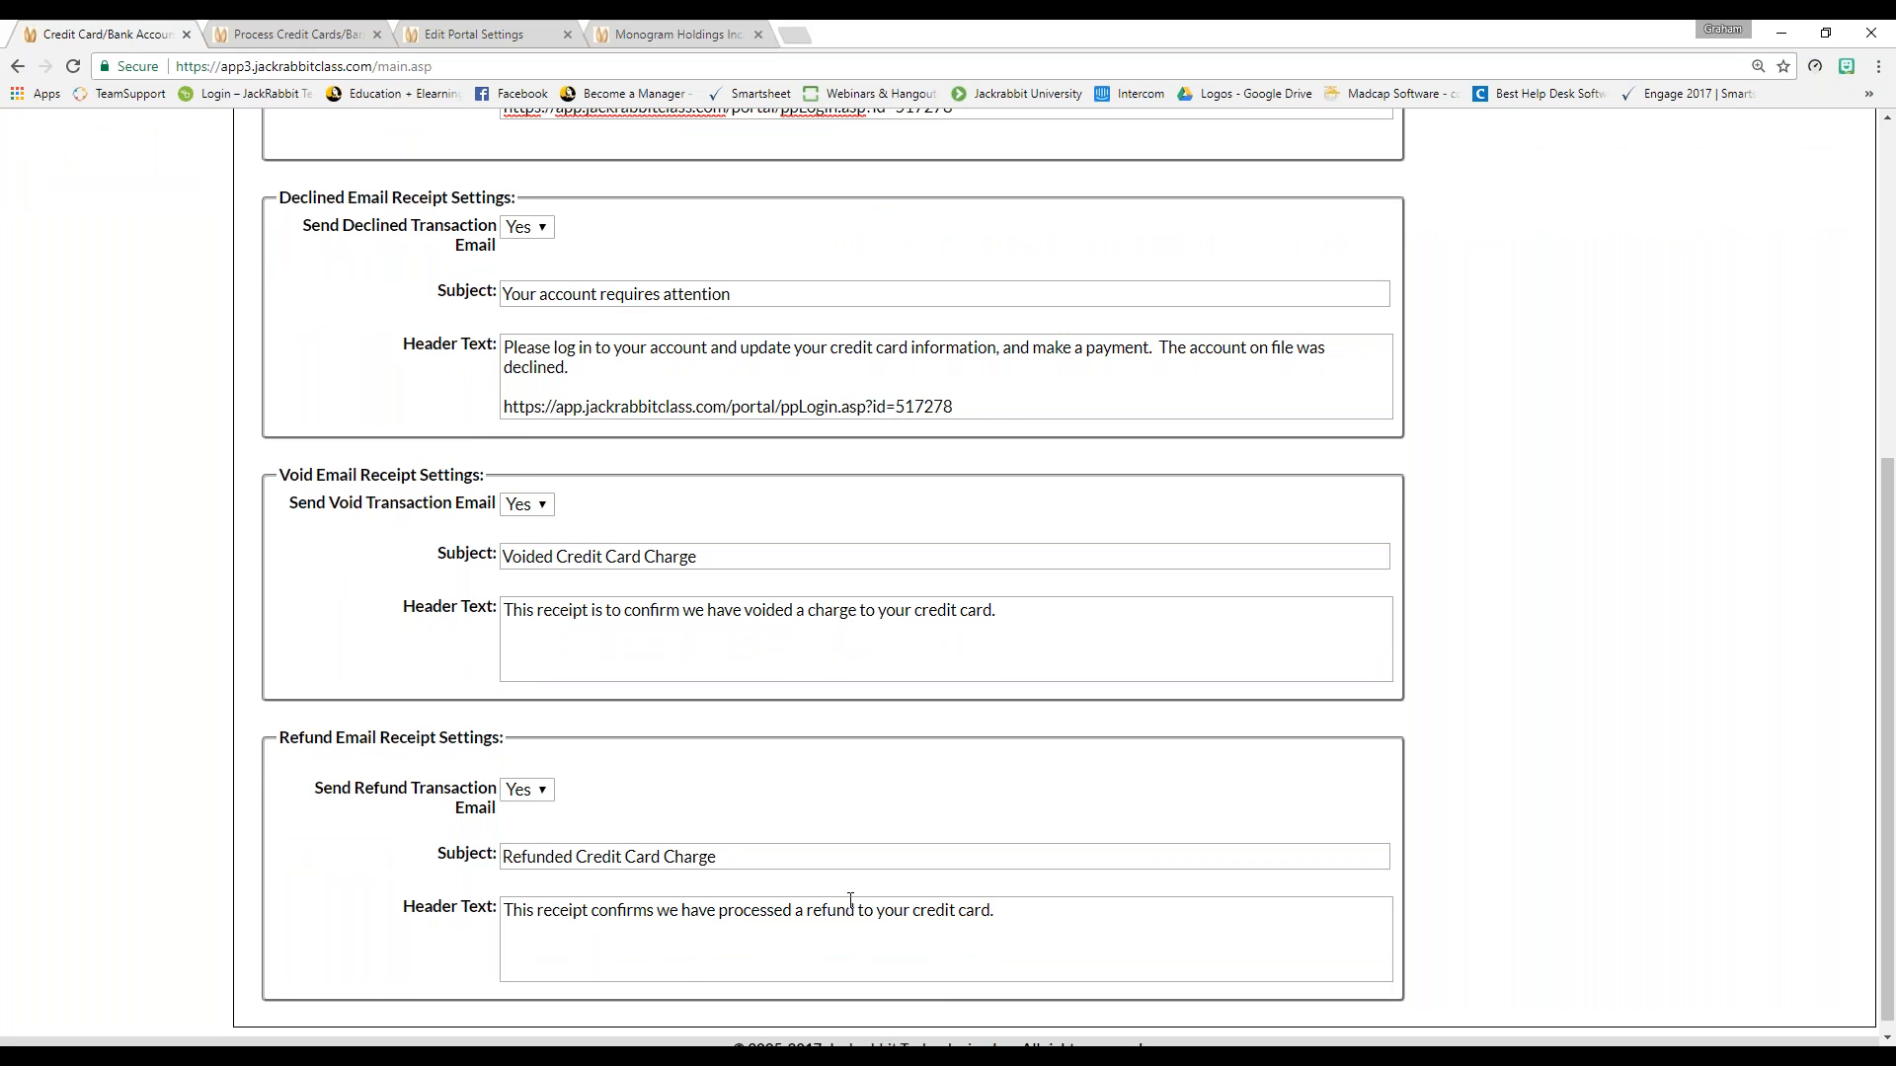
{"action": "scroll", "coordinate": [851, 900], "scroll_direction": "up", "scroll_amount": 6}
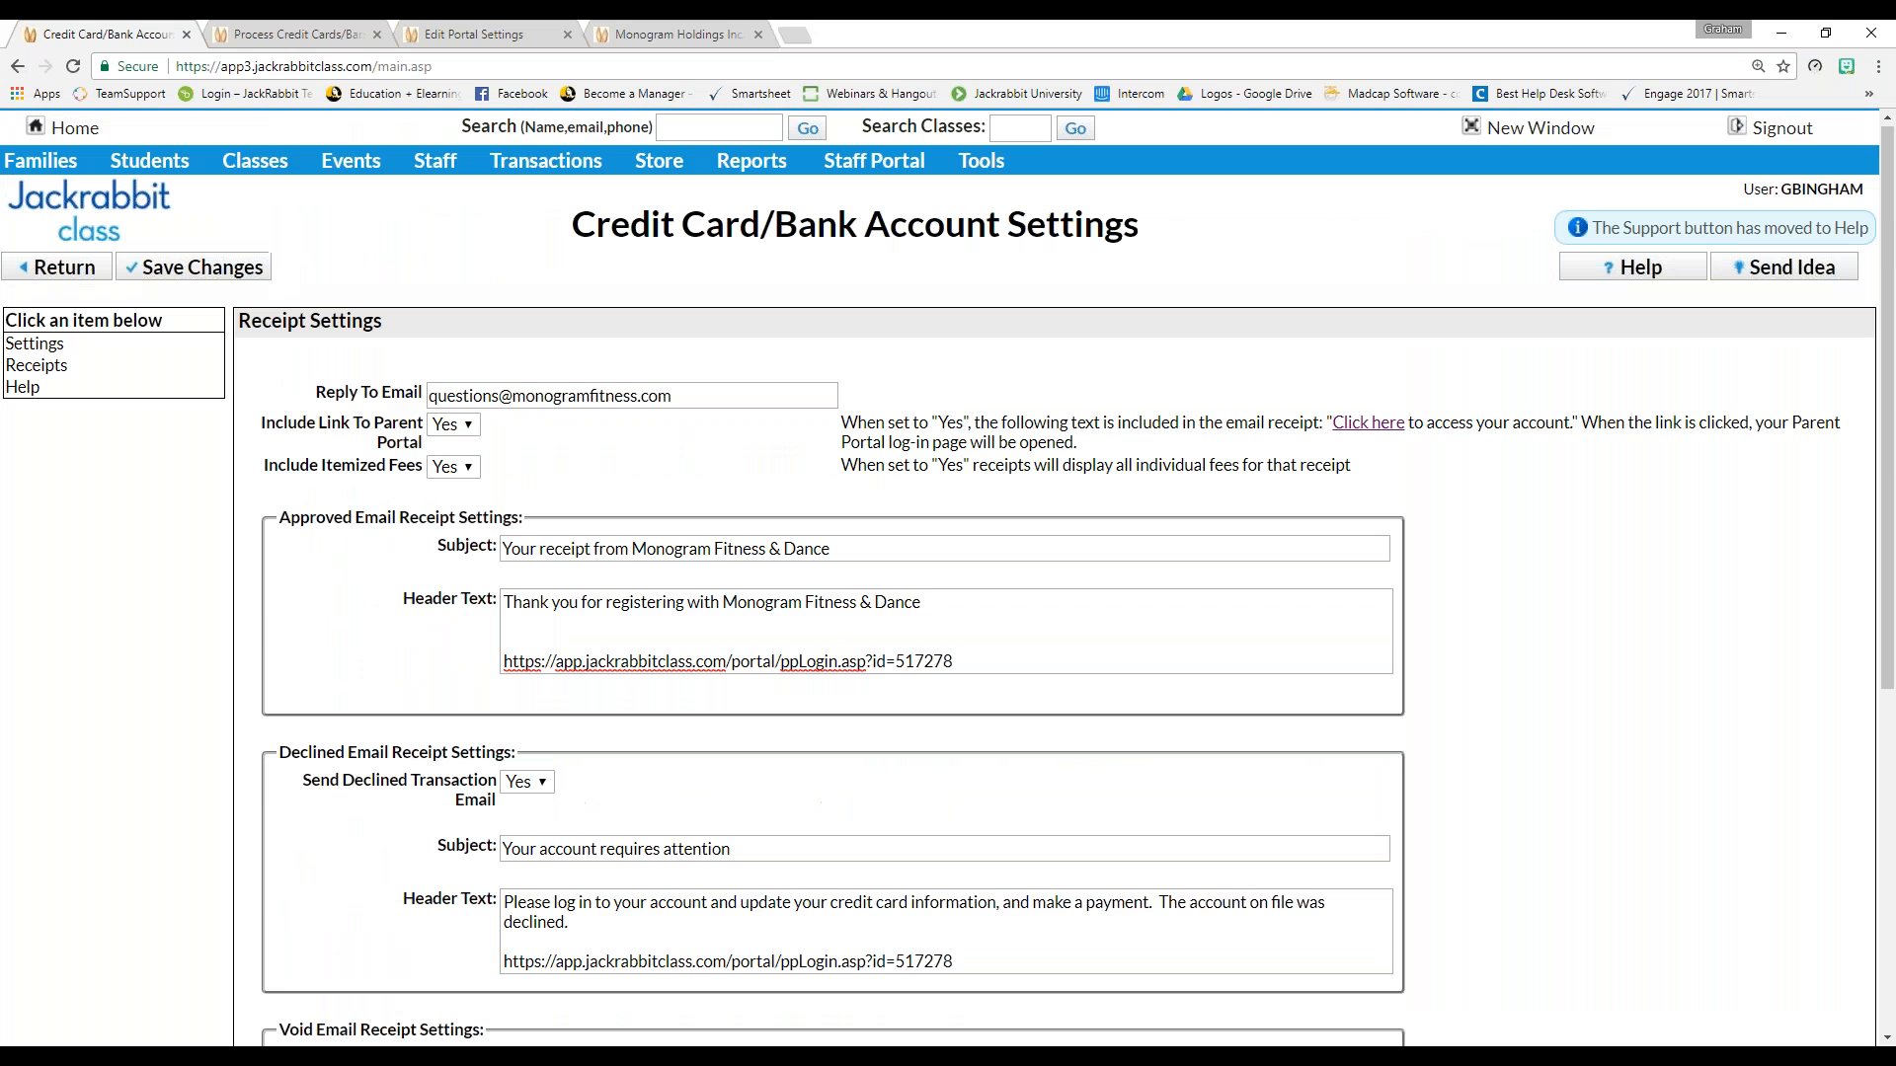
{"action": "left_click", "coordinate": [59, 389]}
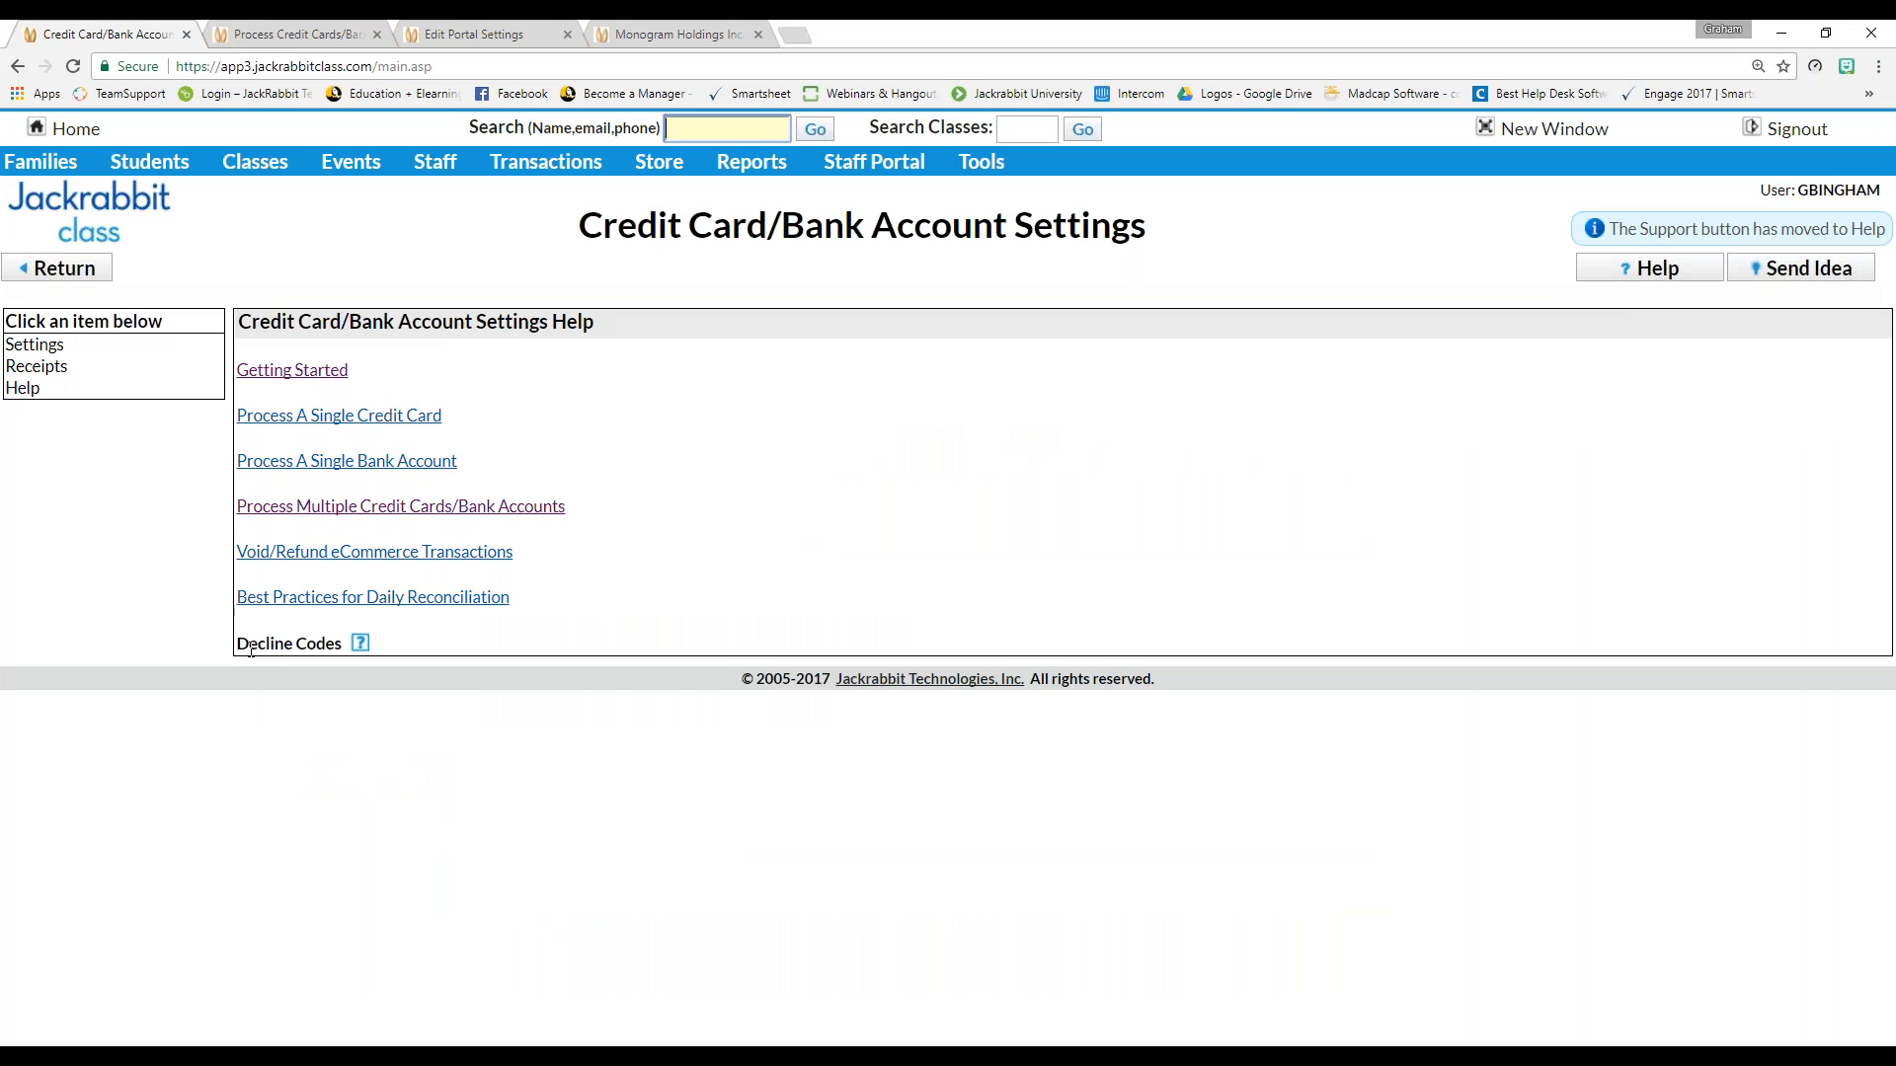
{"action": "left_click", "coordinate": [359, 652]}
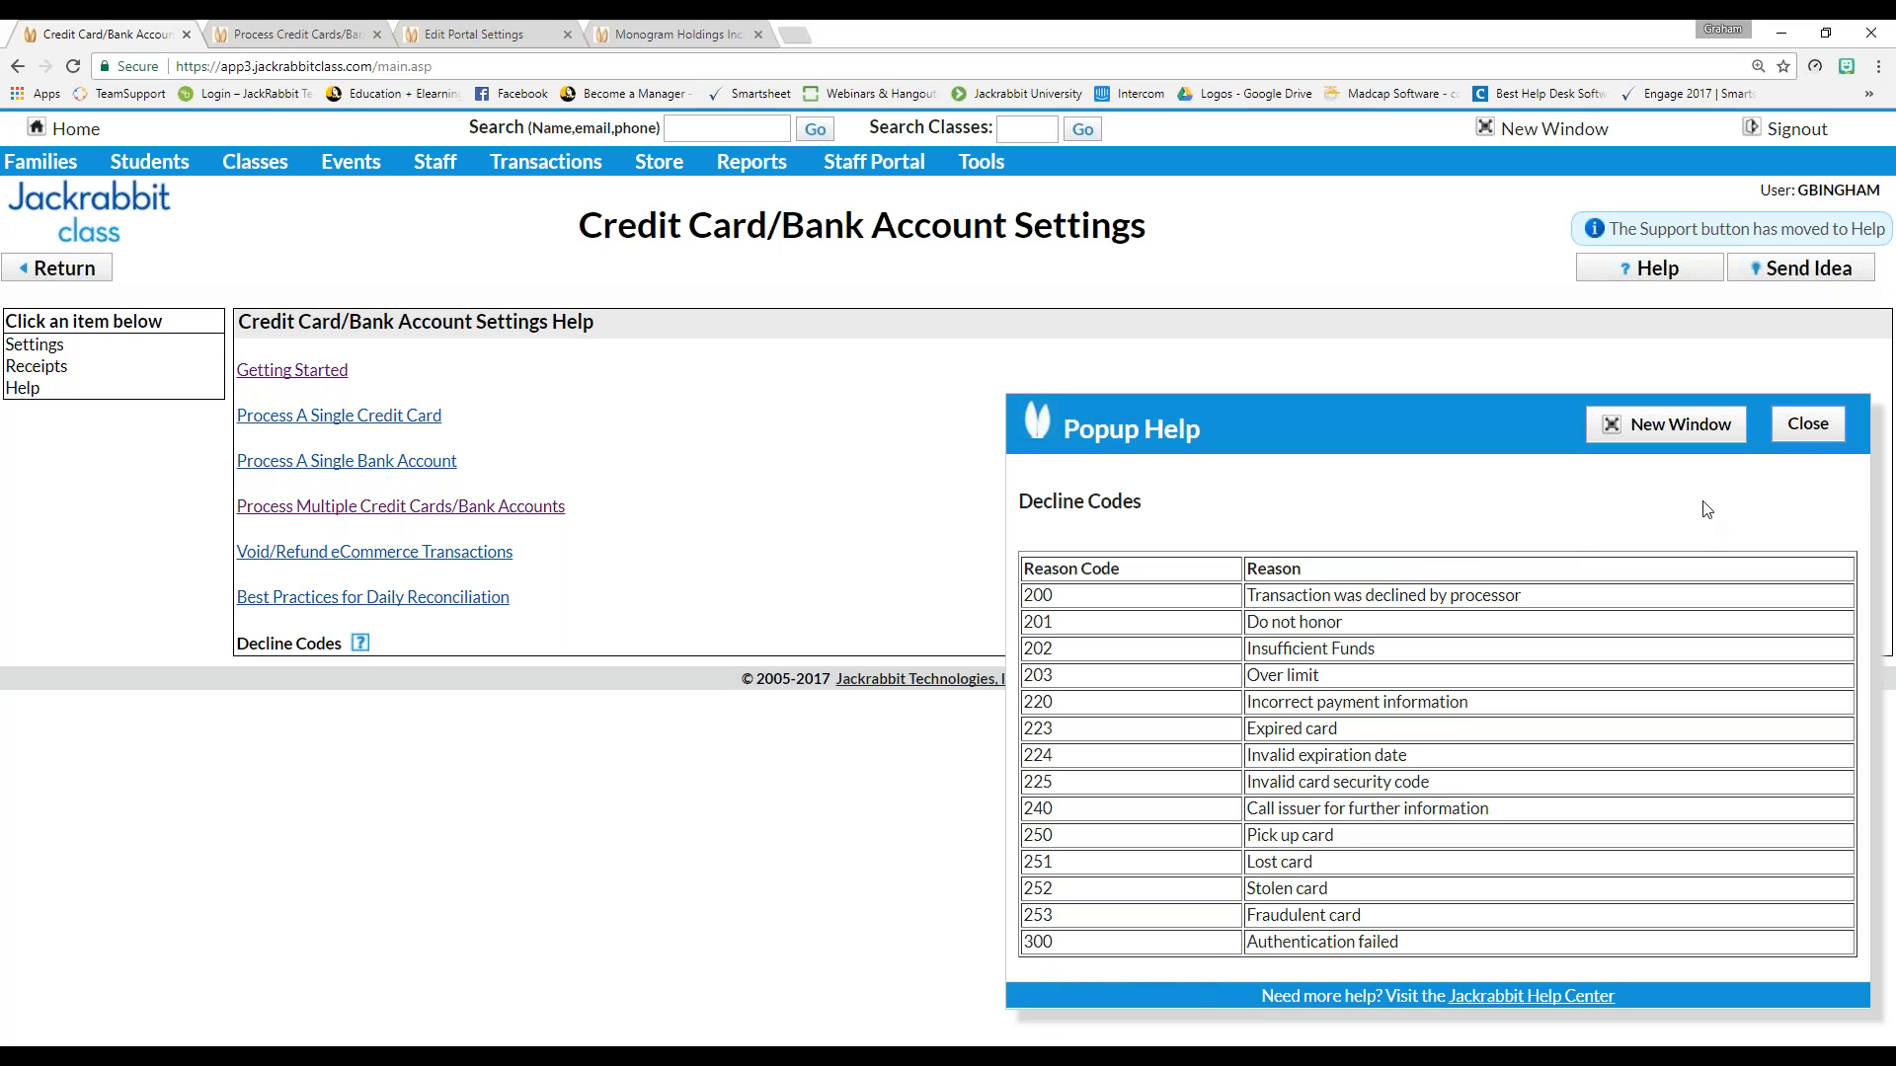
Close the decline codes help and return to the main Credit Card/Bank Account Settings
{"action": "left_click", "coordinate": [1807, 424]}
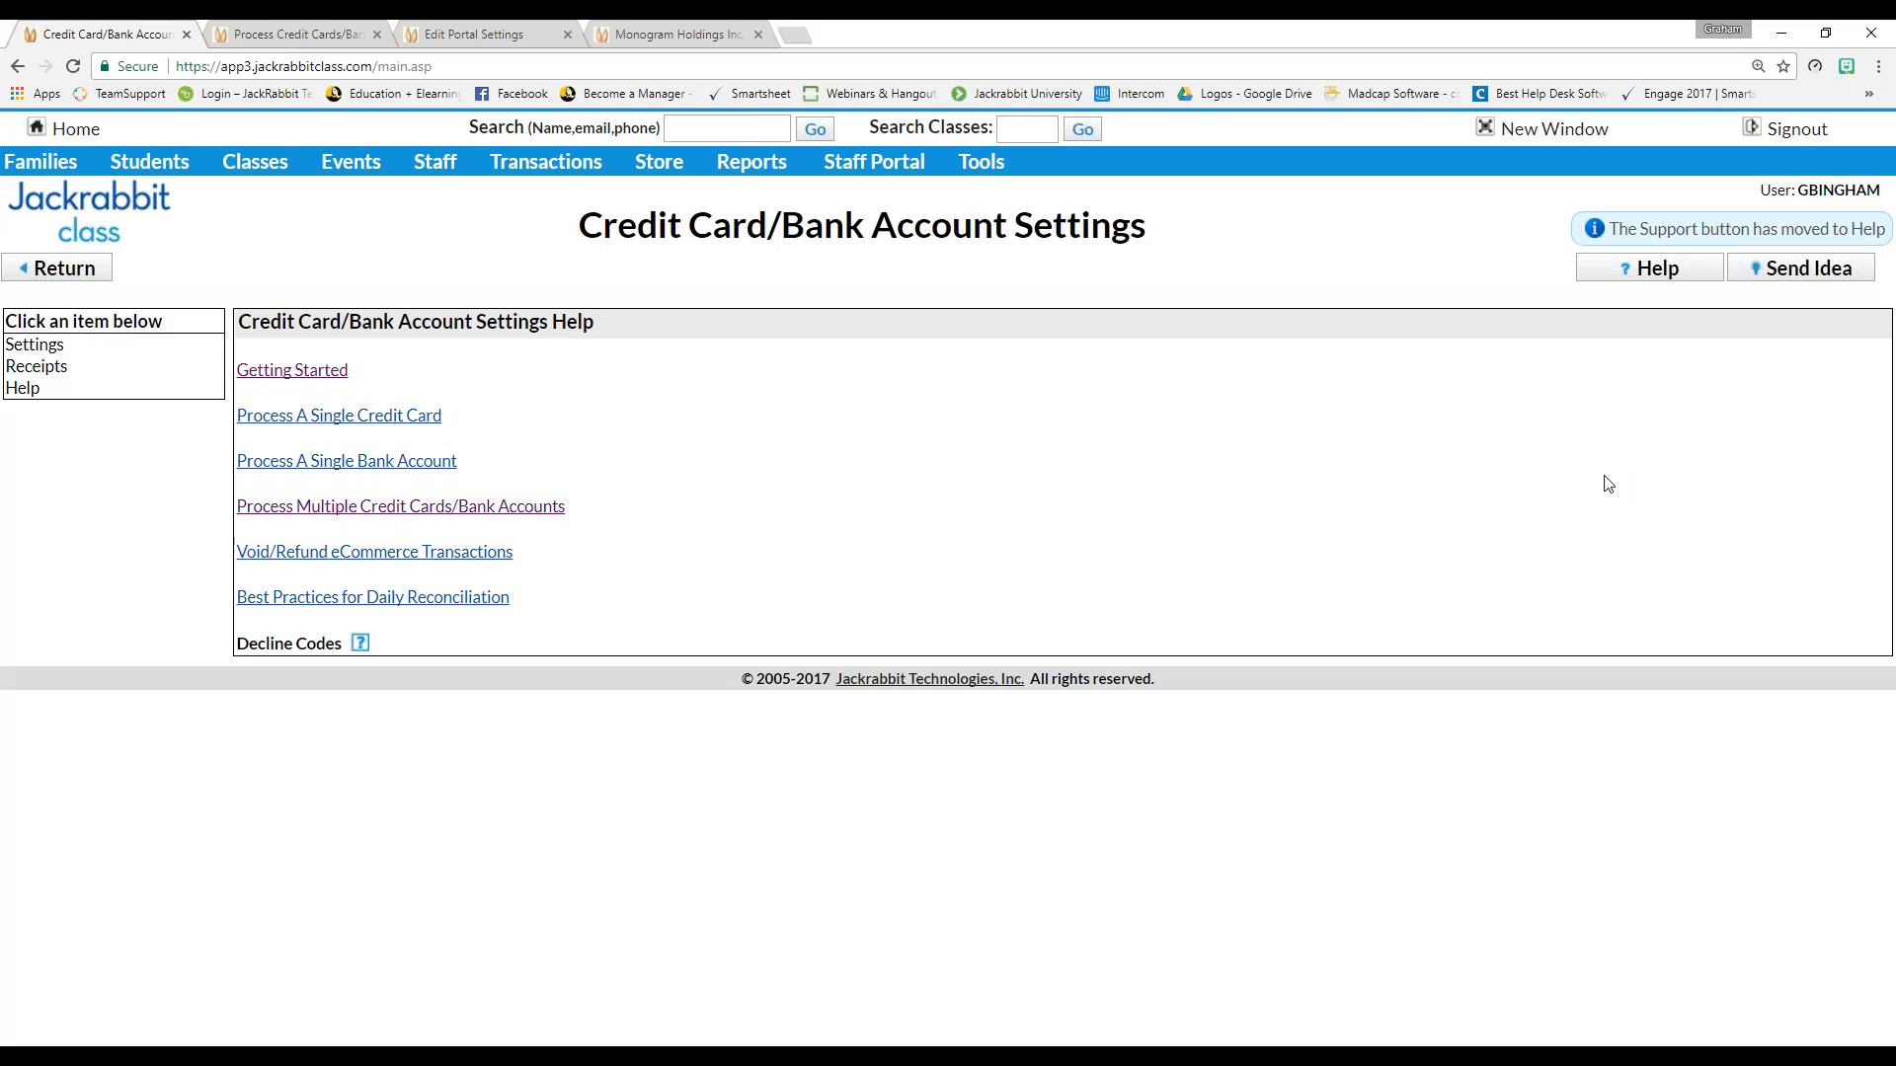
{"action": "left_click", "coordinate": [31, 348]}
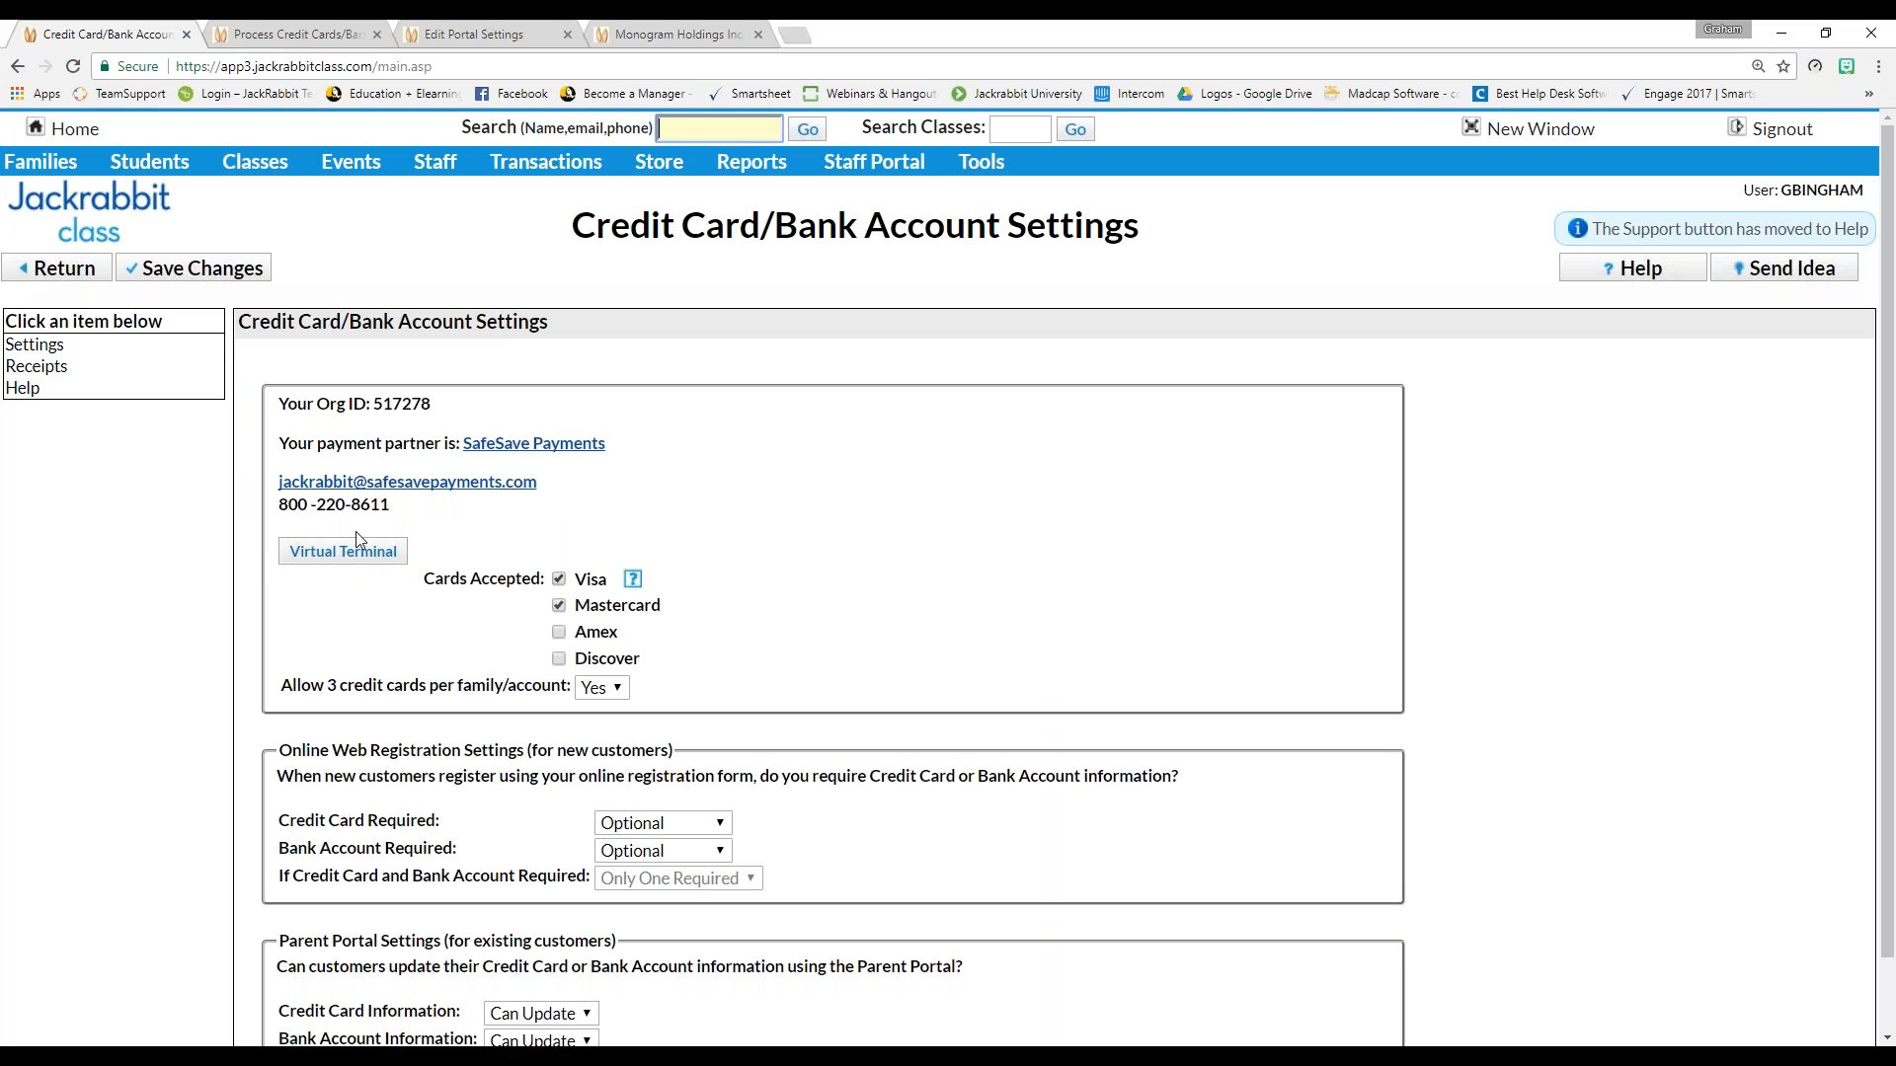
Launch the Virtual Terminal to open the SafeSave Payments Merchant Login window
{"action": "left_click", "coordinate": [343, 552]}
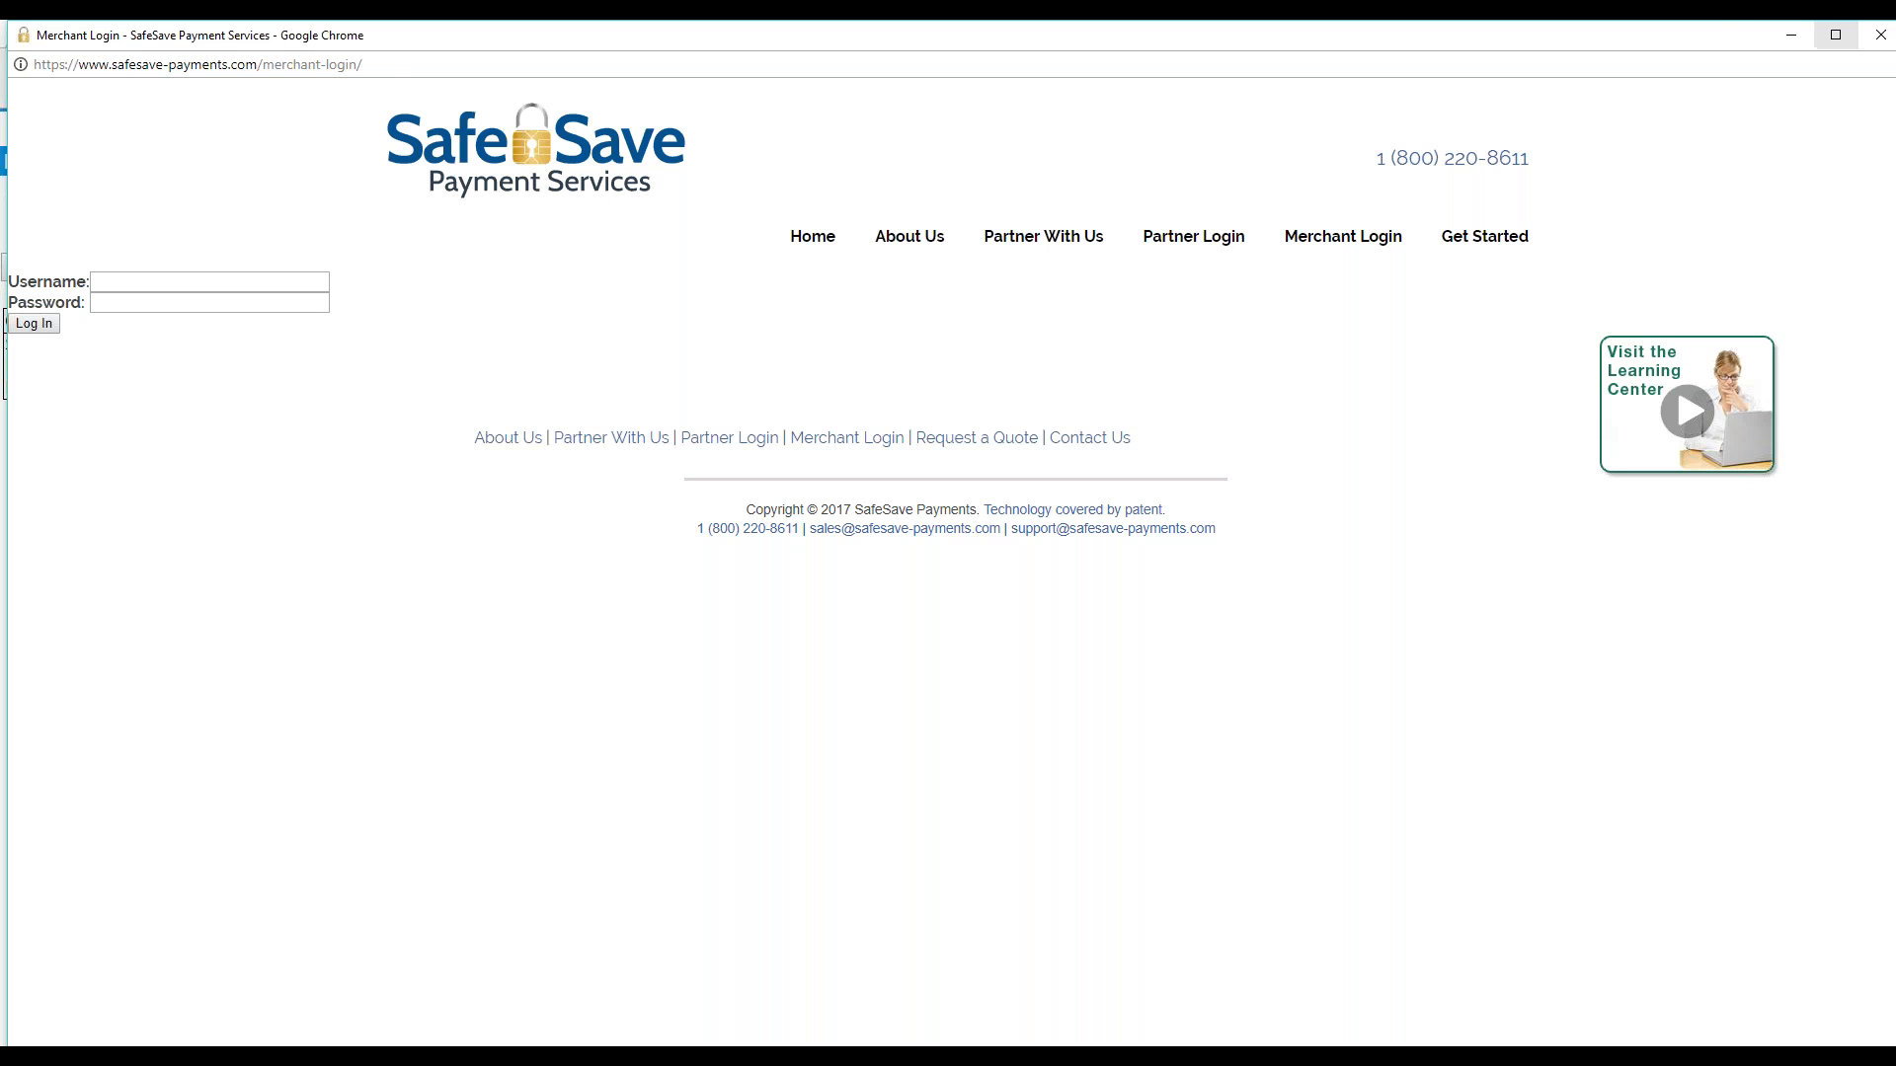
Close the SafeSave Merchant Login window and go back to the previous Jackrabbit page
{"action": "left_click", "coordinate": [1880, 38]}
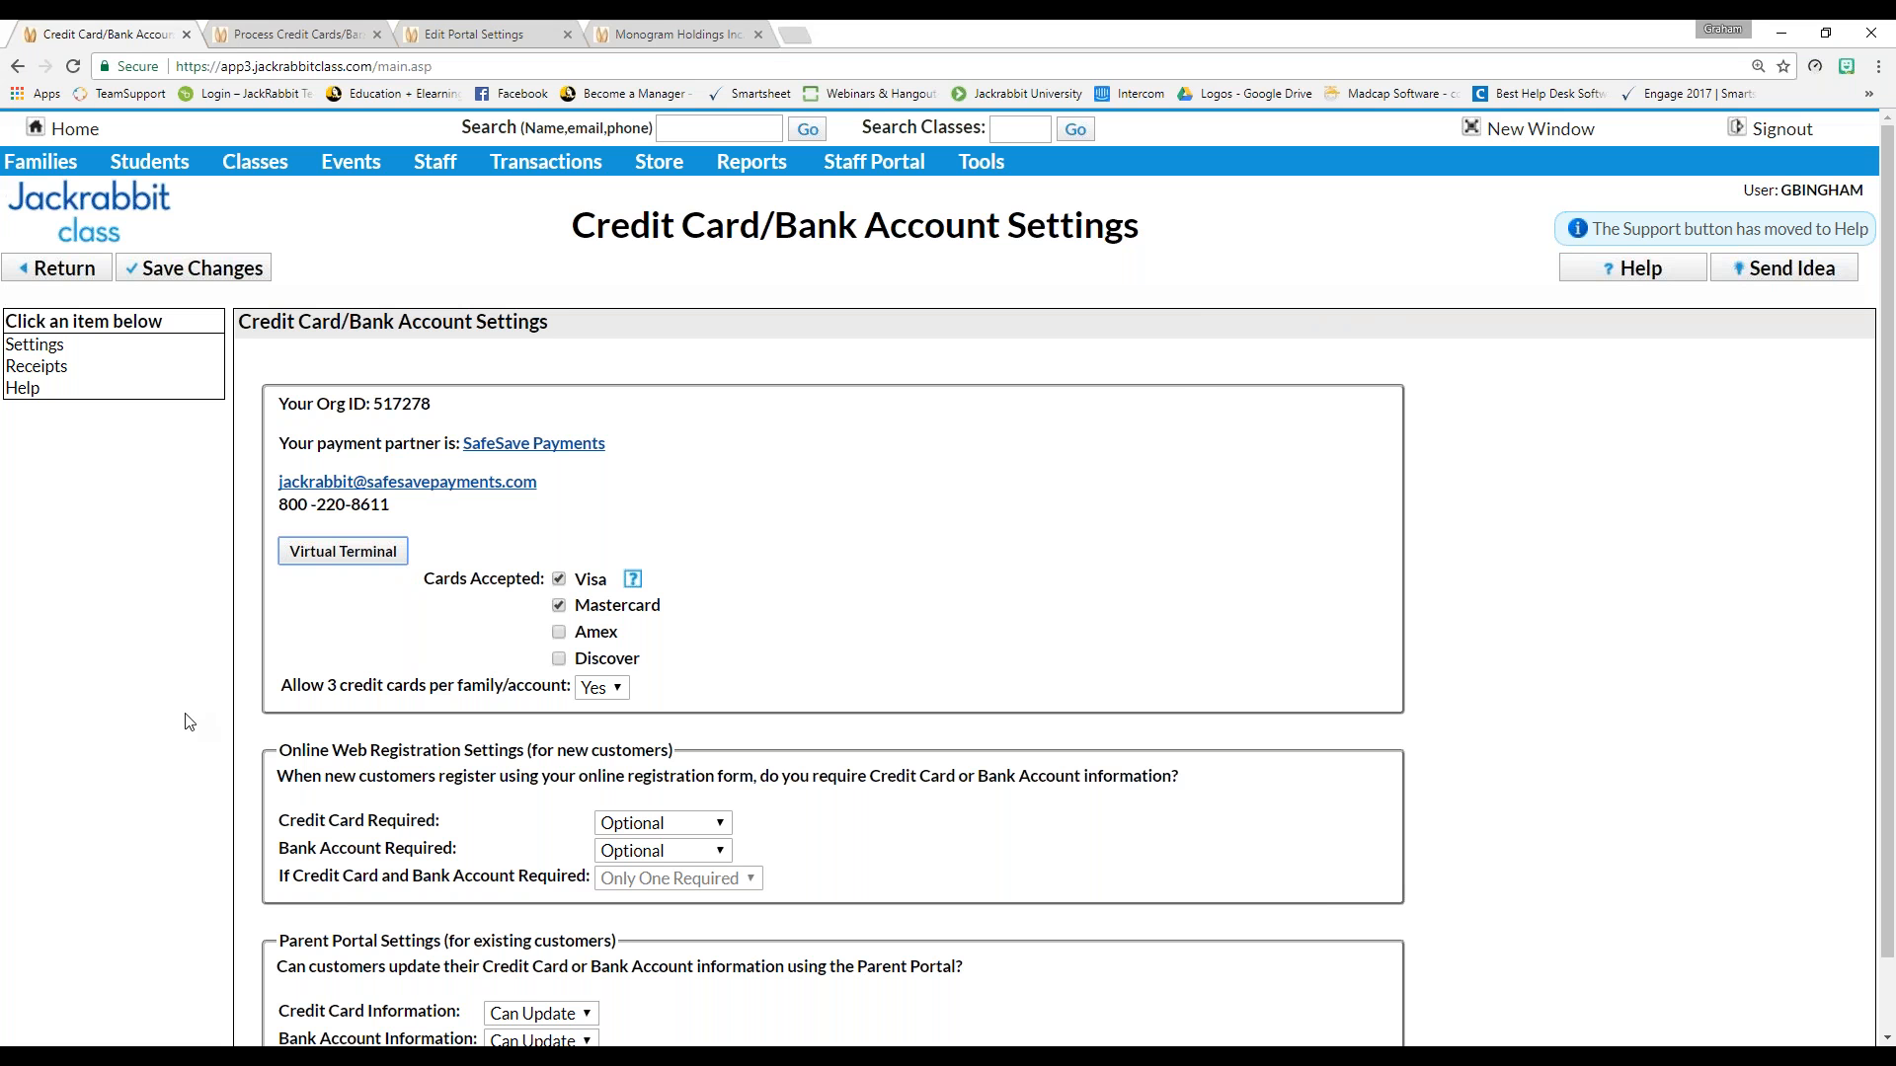
{"action": "left_click", "coordinate": [61, 277]}
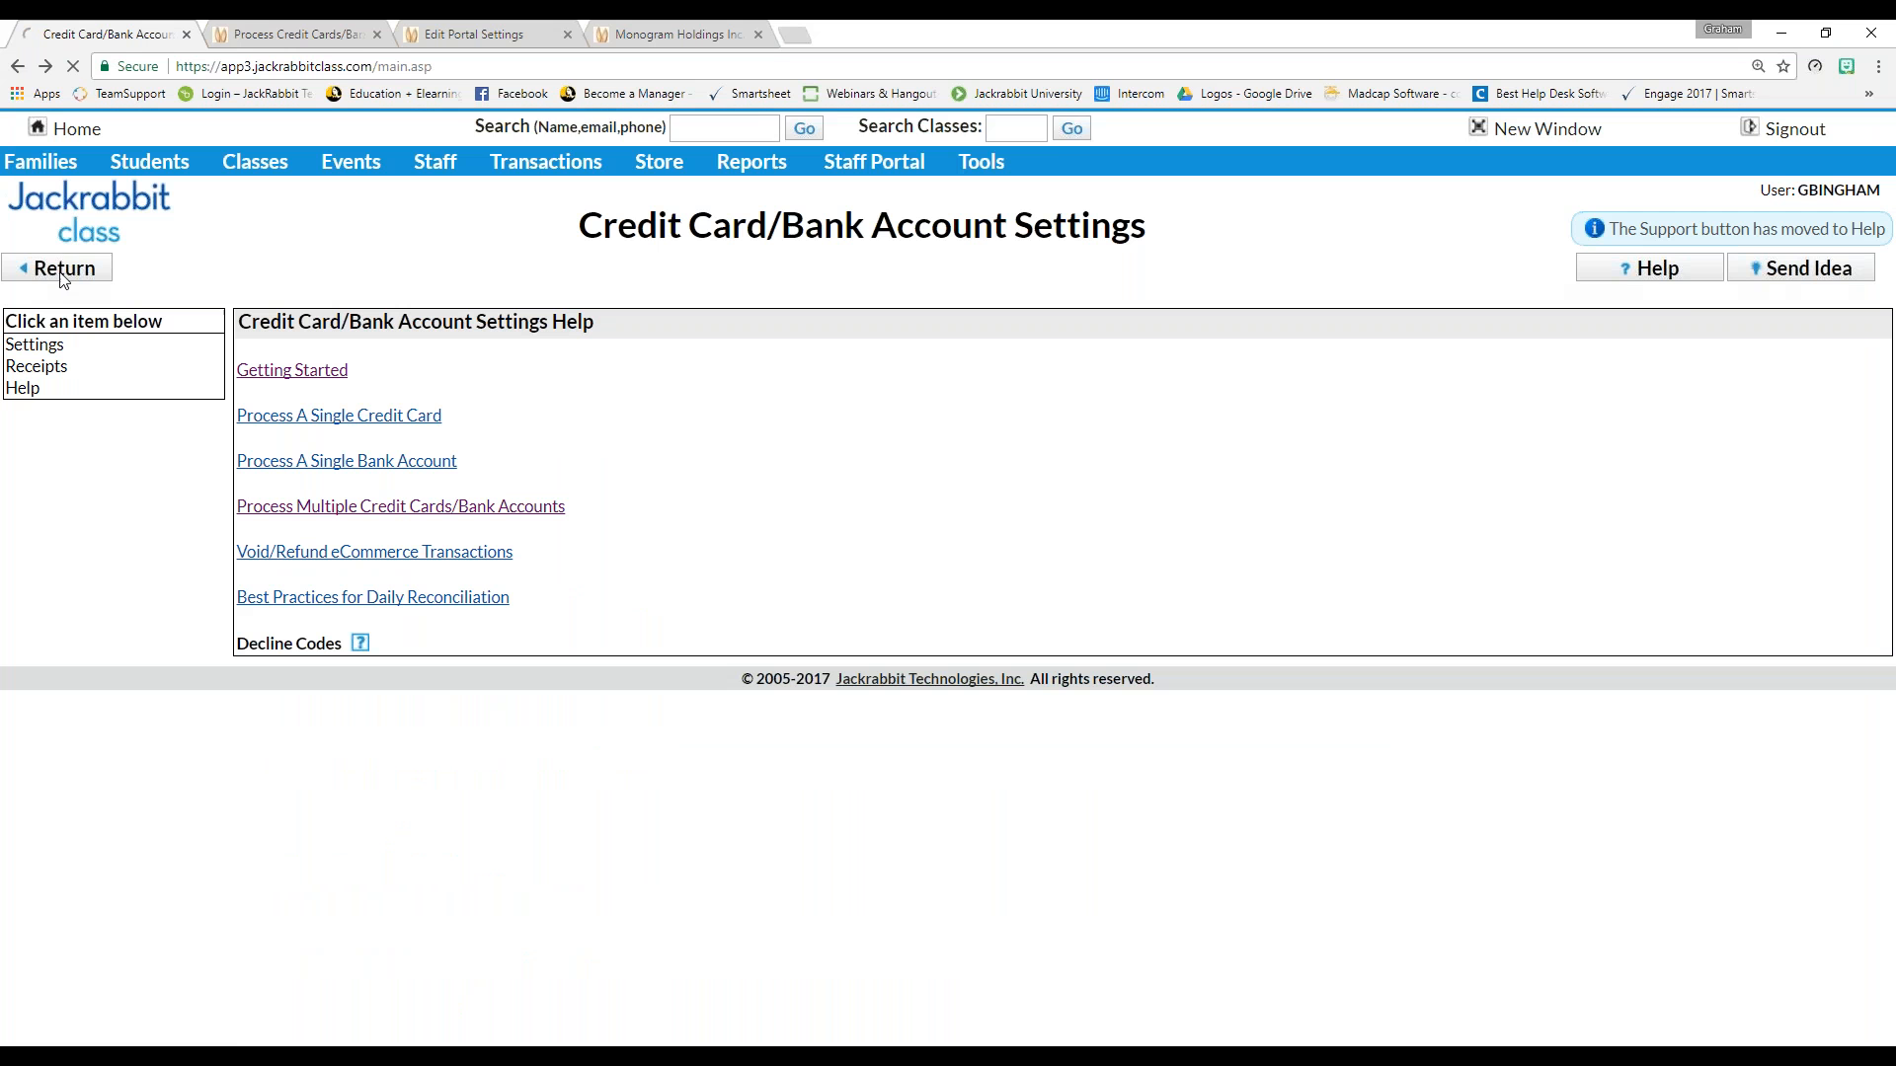
Go back to Home and open the Deposit Slip report under Transactions / Financials > Who Has Paid
{"action": "left_click", "coordinate": [65, 270]}
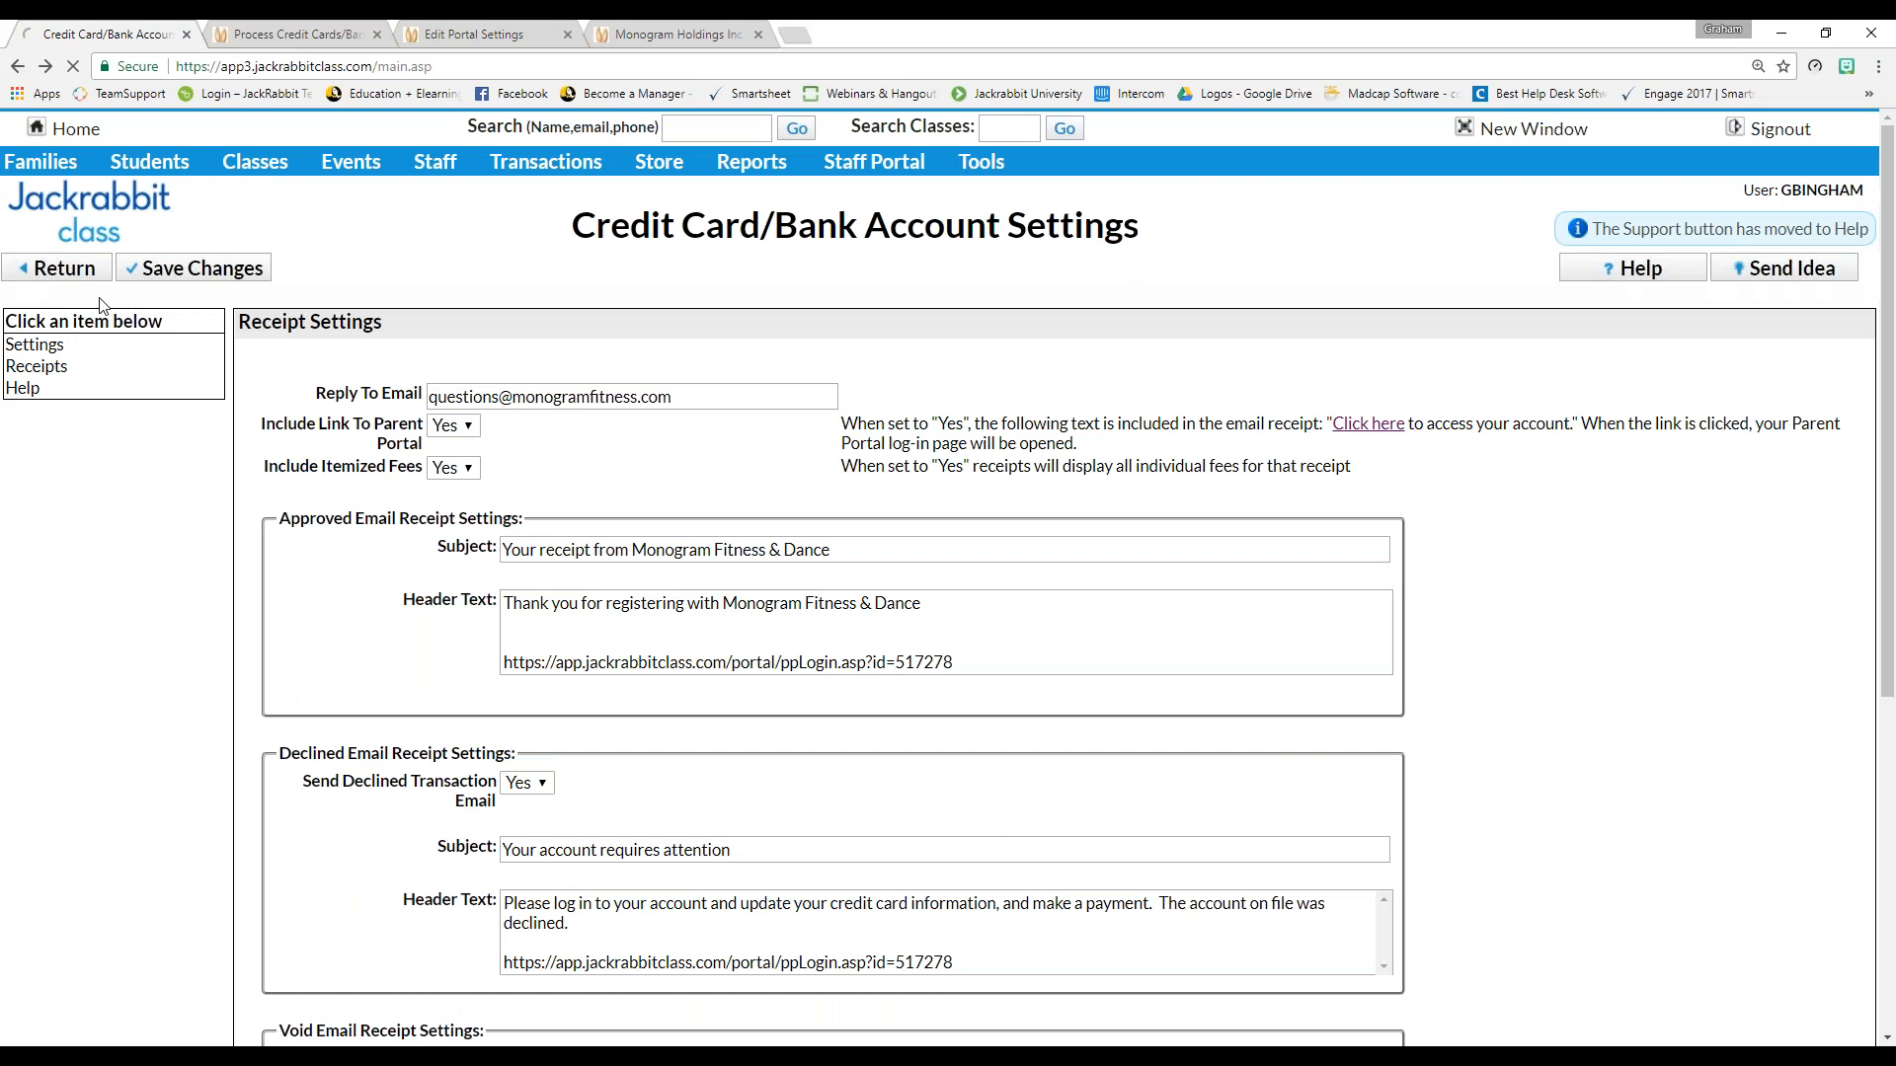
{"action": "left_click", "coordinate": [63, 128]}
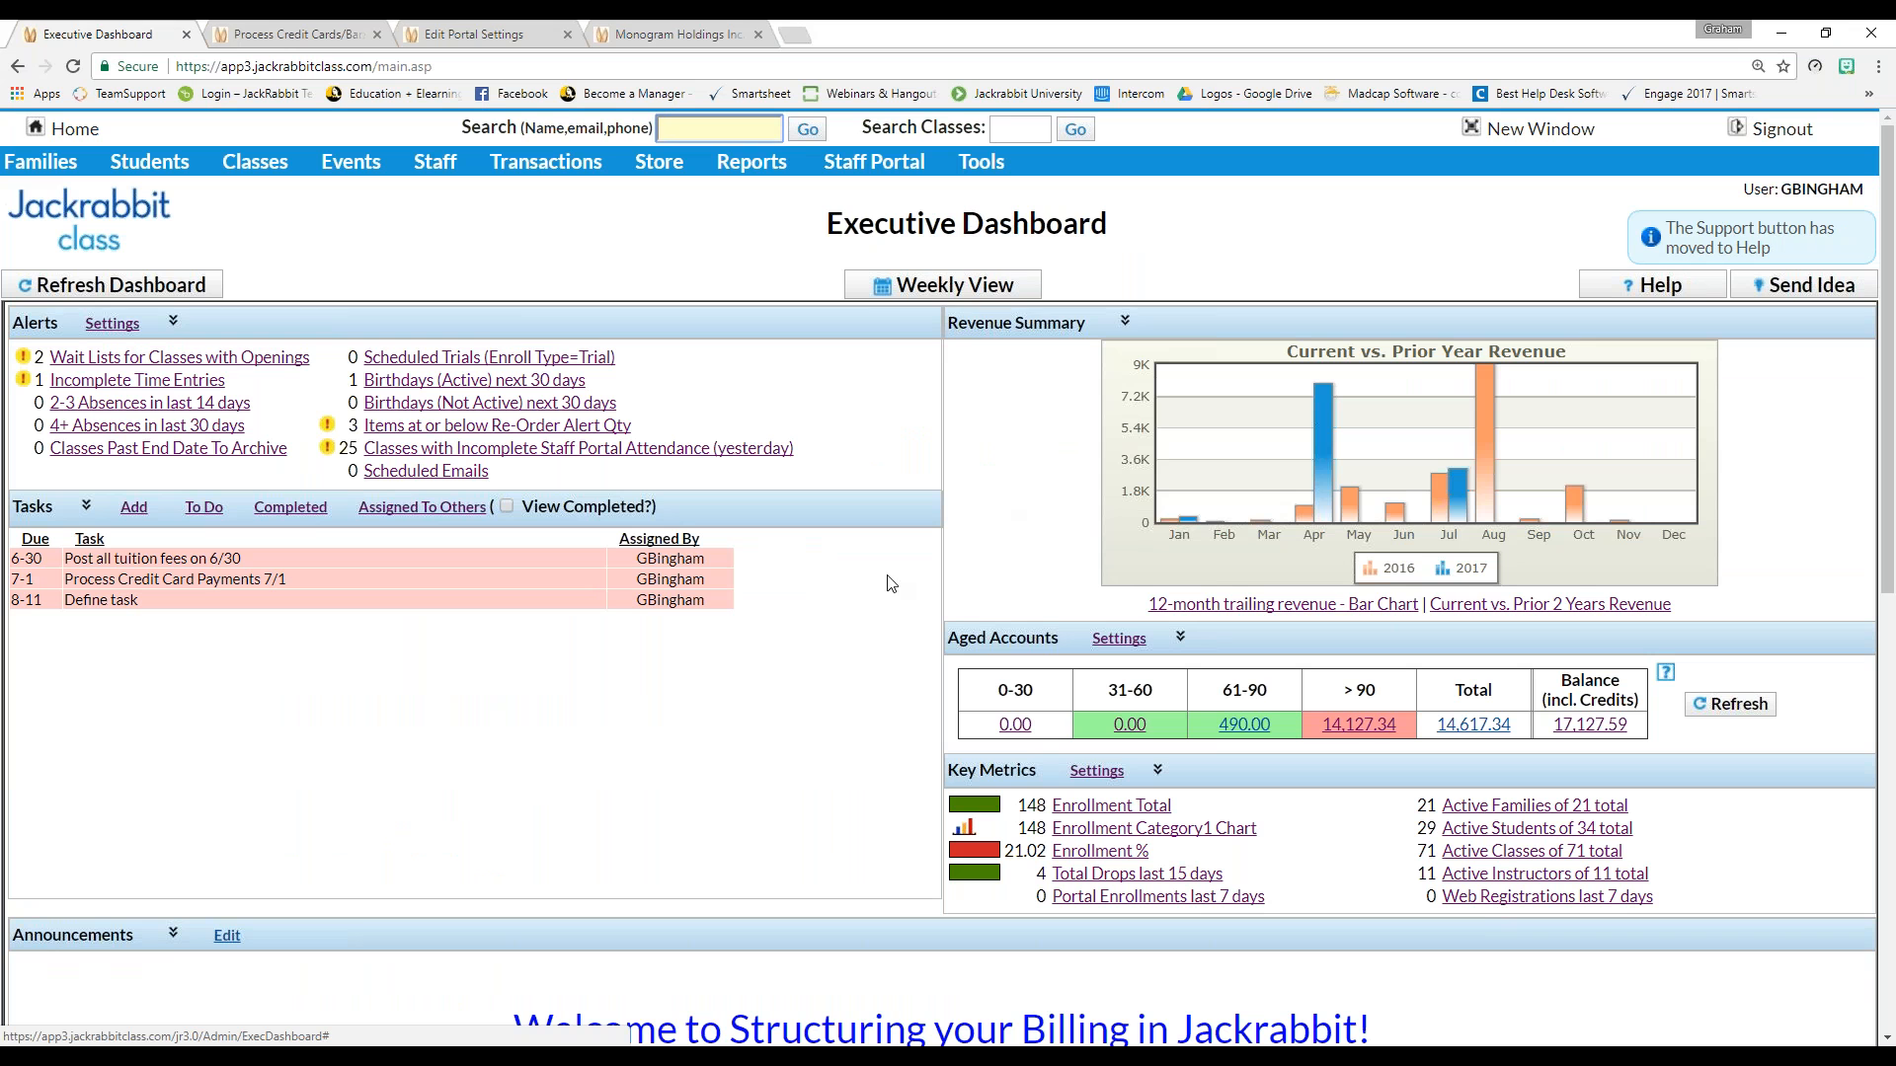
{"action": "mouse_move", "coordinate": [758, 173]}
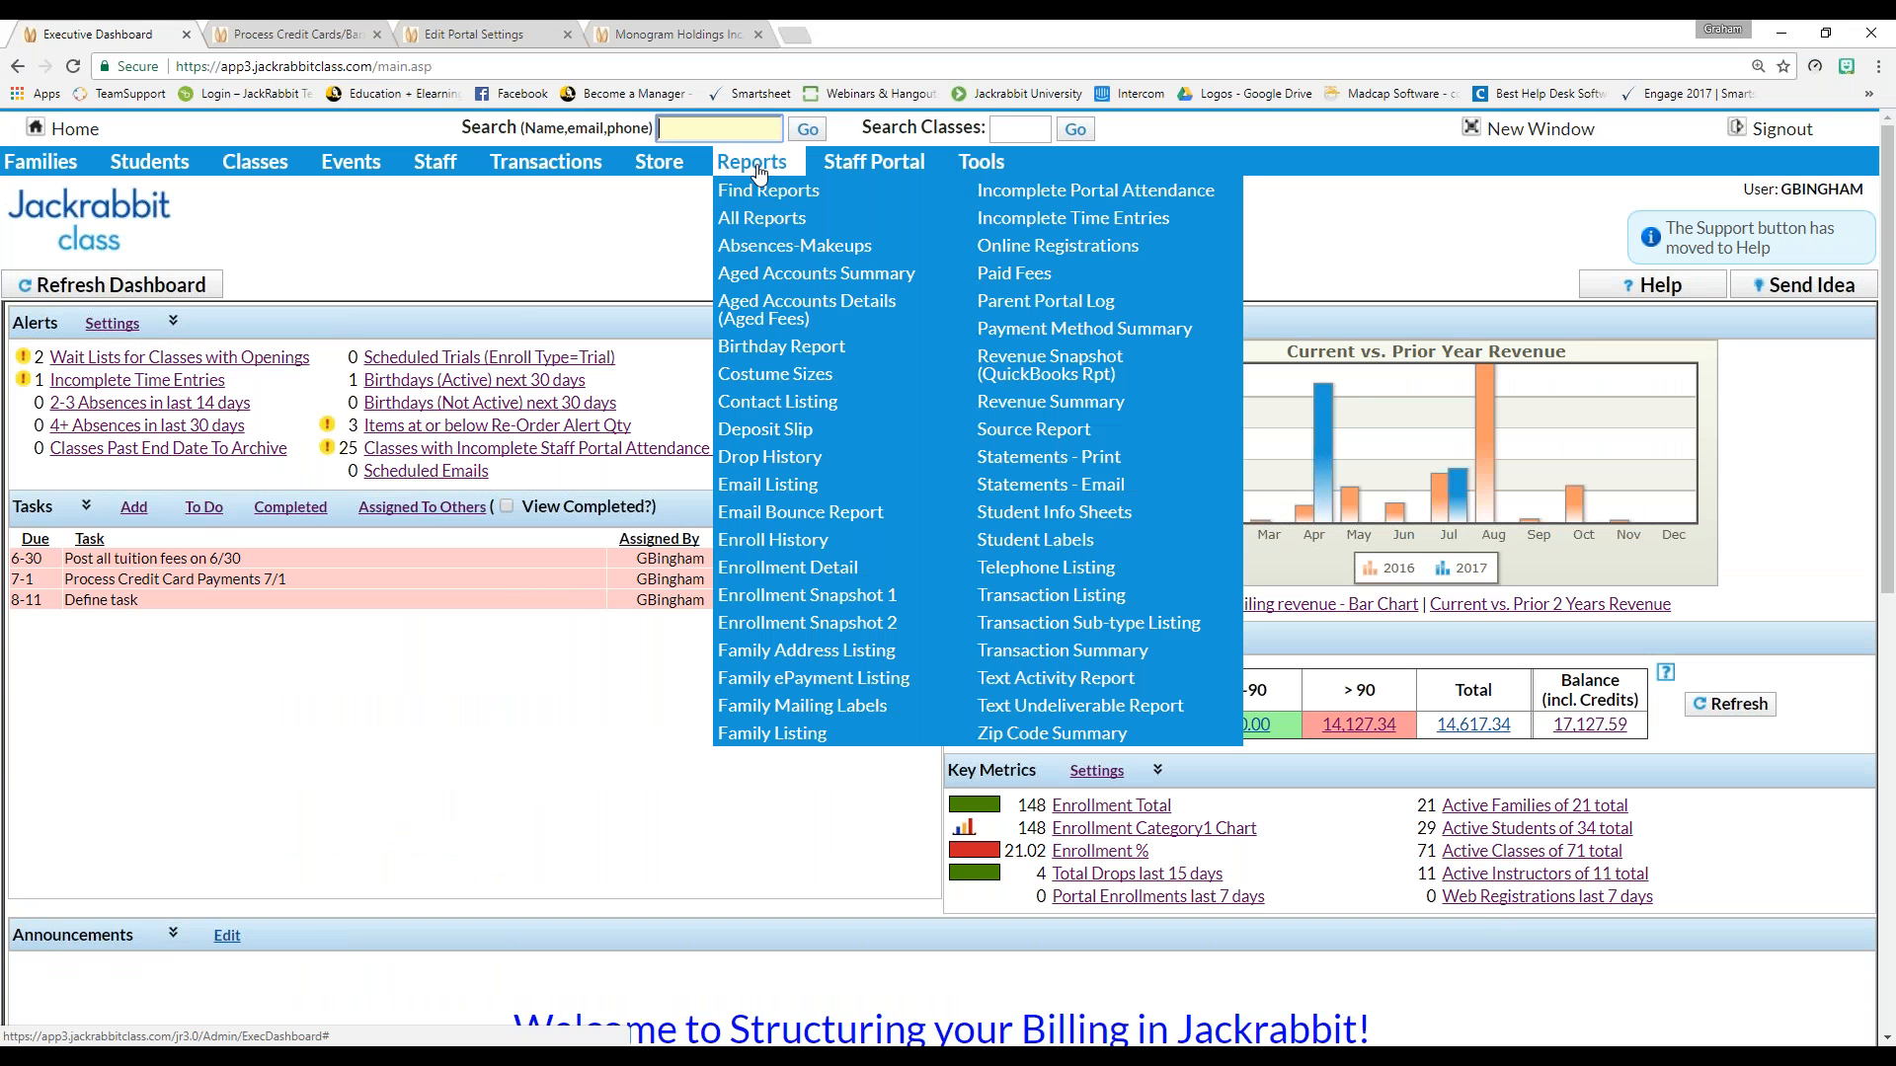
{"action": "left_click", "coordinate": [762, 192]}
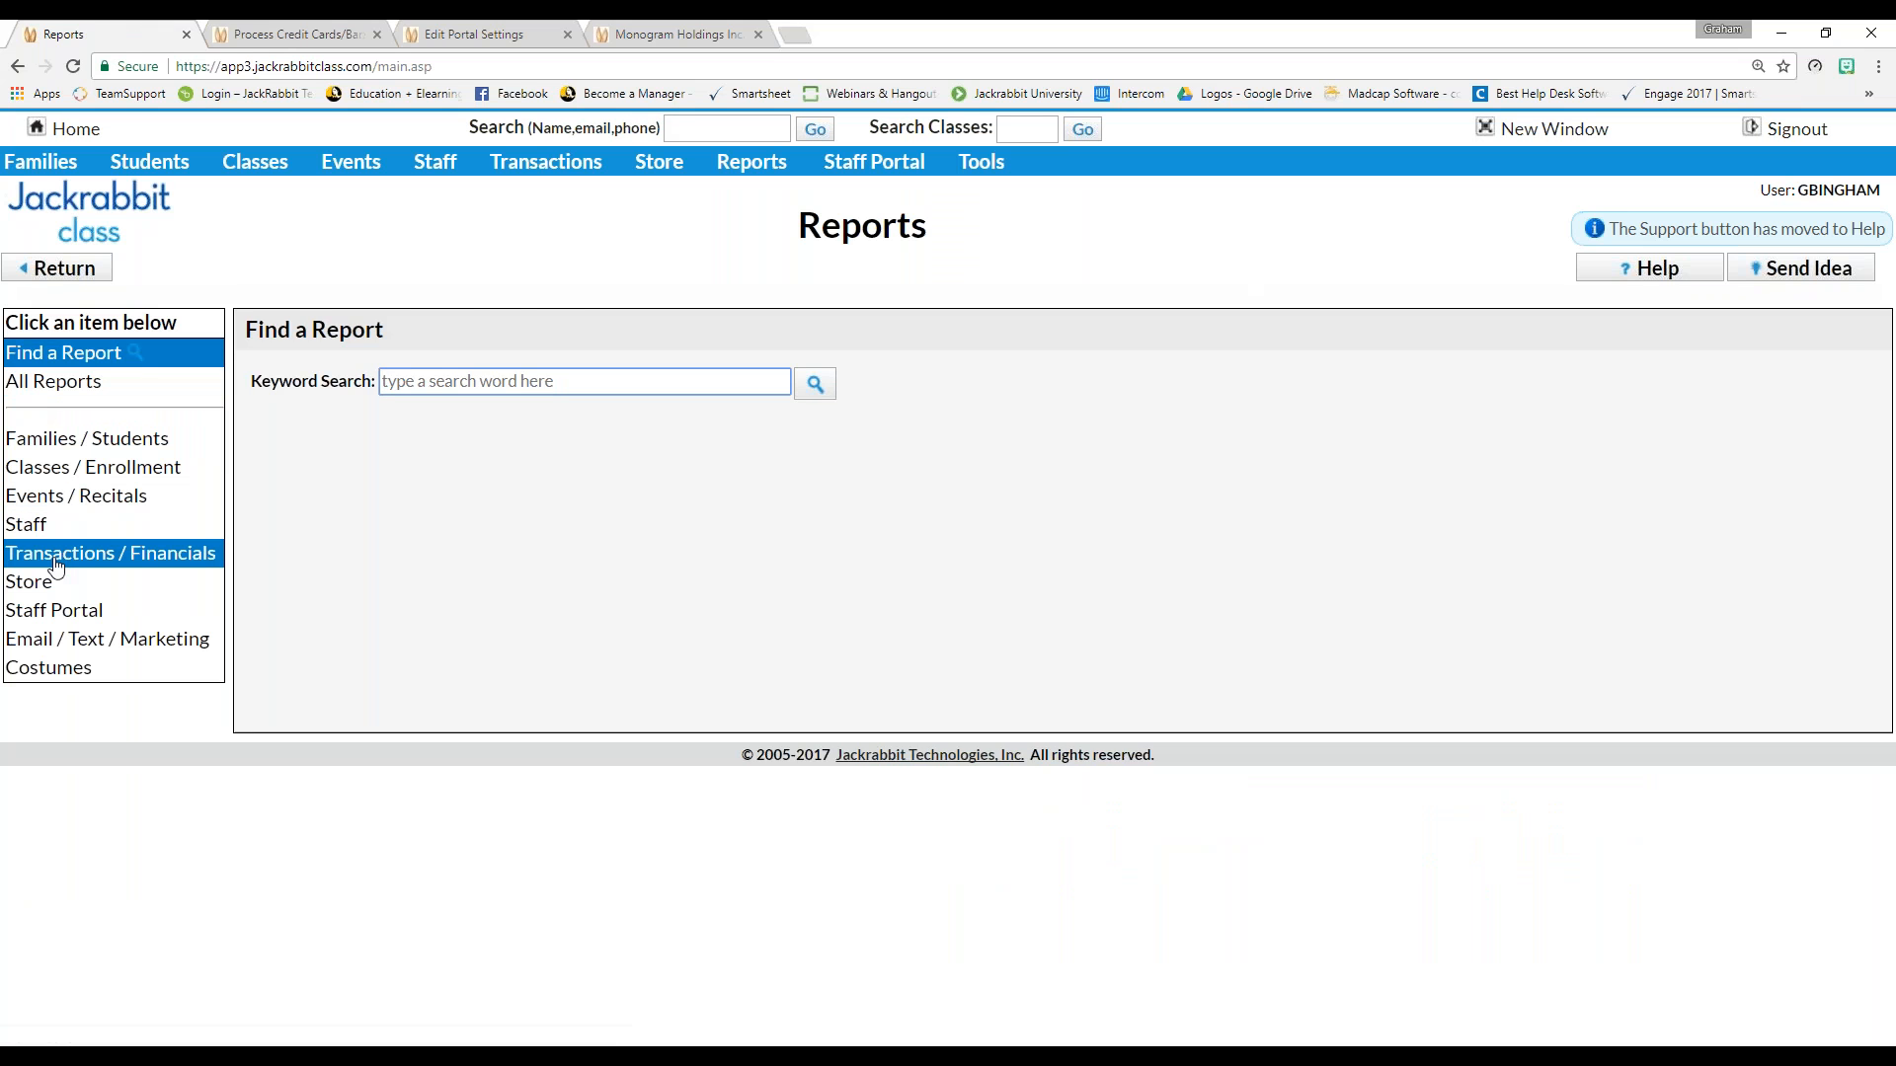
{"action": "left_click", "coordinate": [65, 555]}
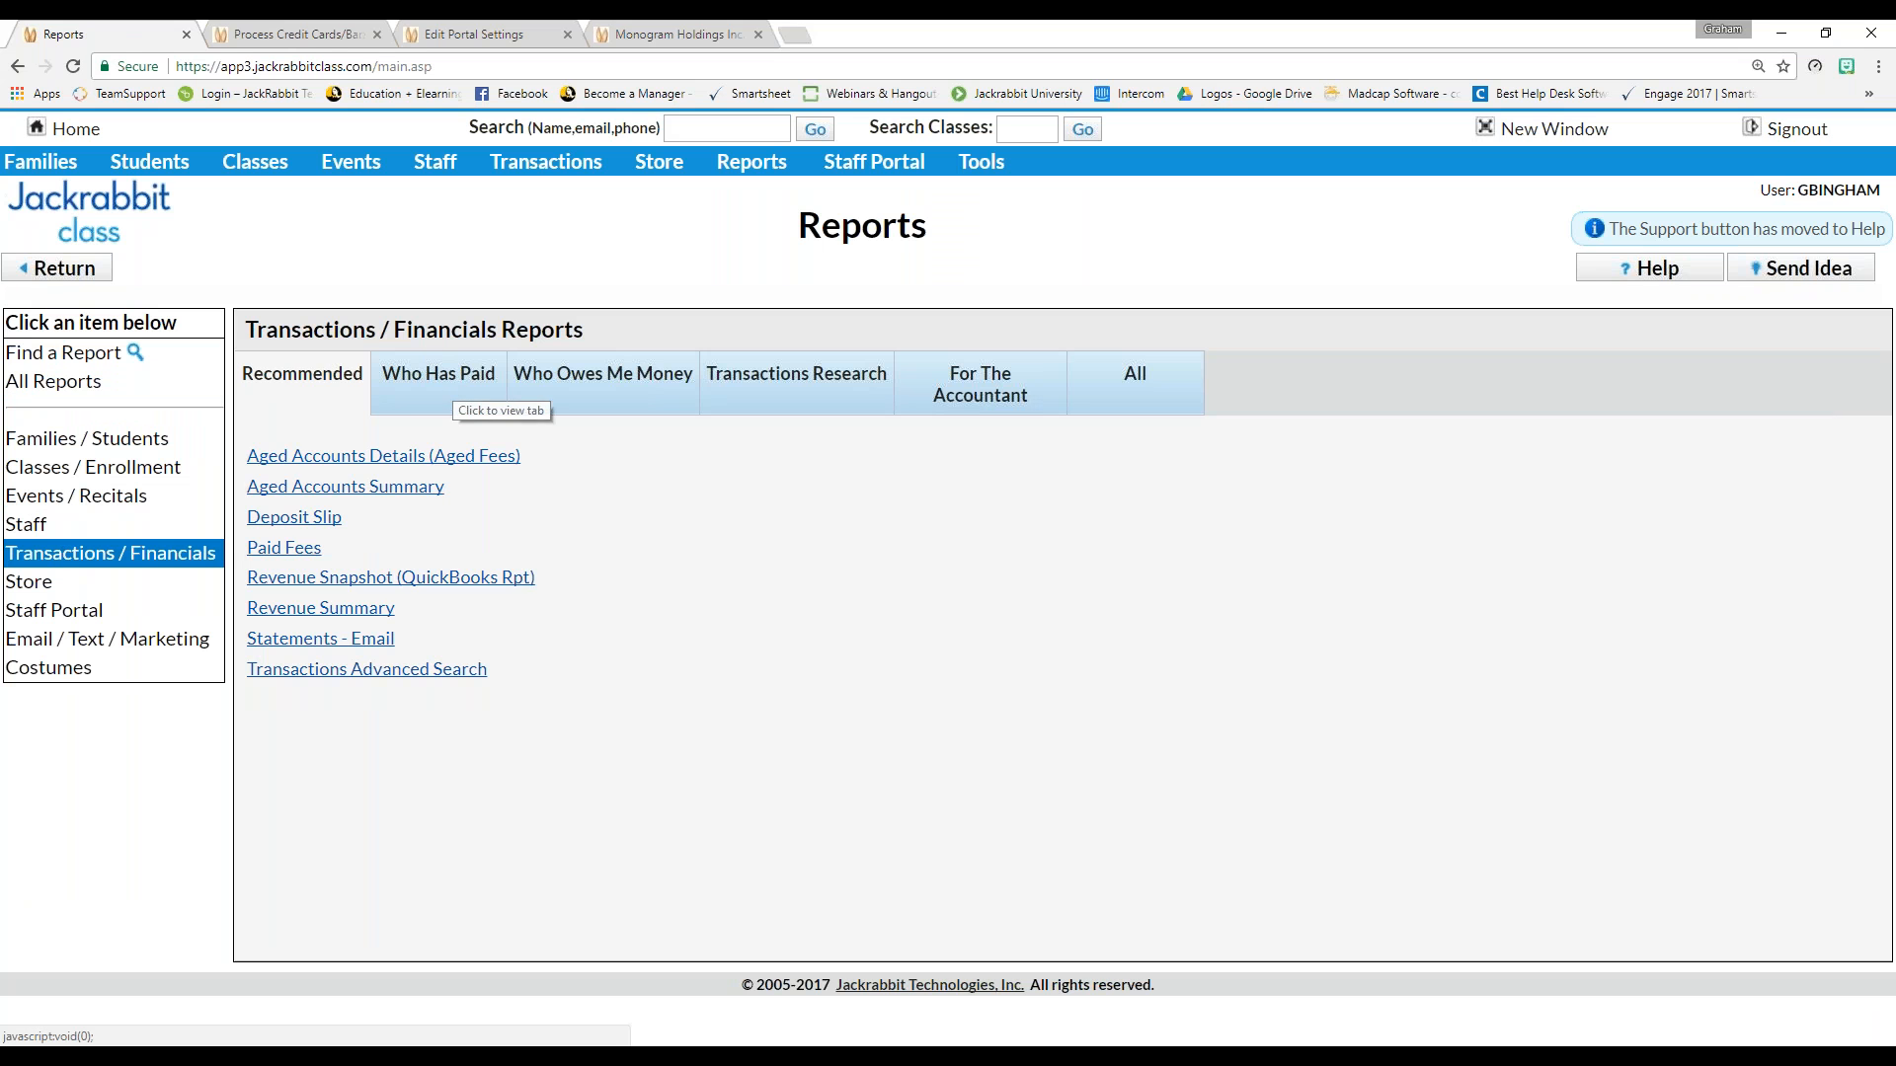
{"action": "left_click", "coordinate": [451, 389]}
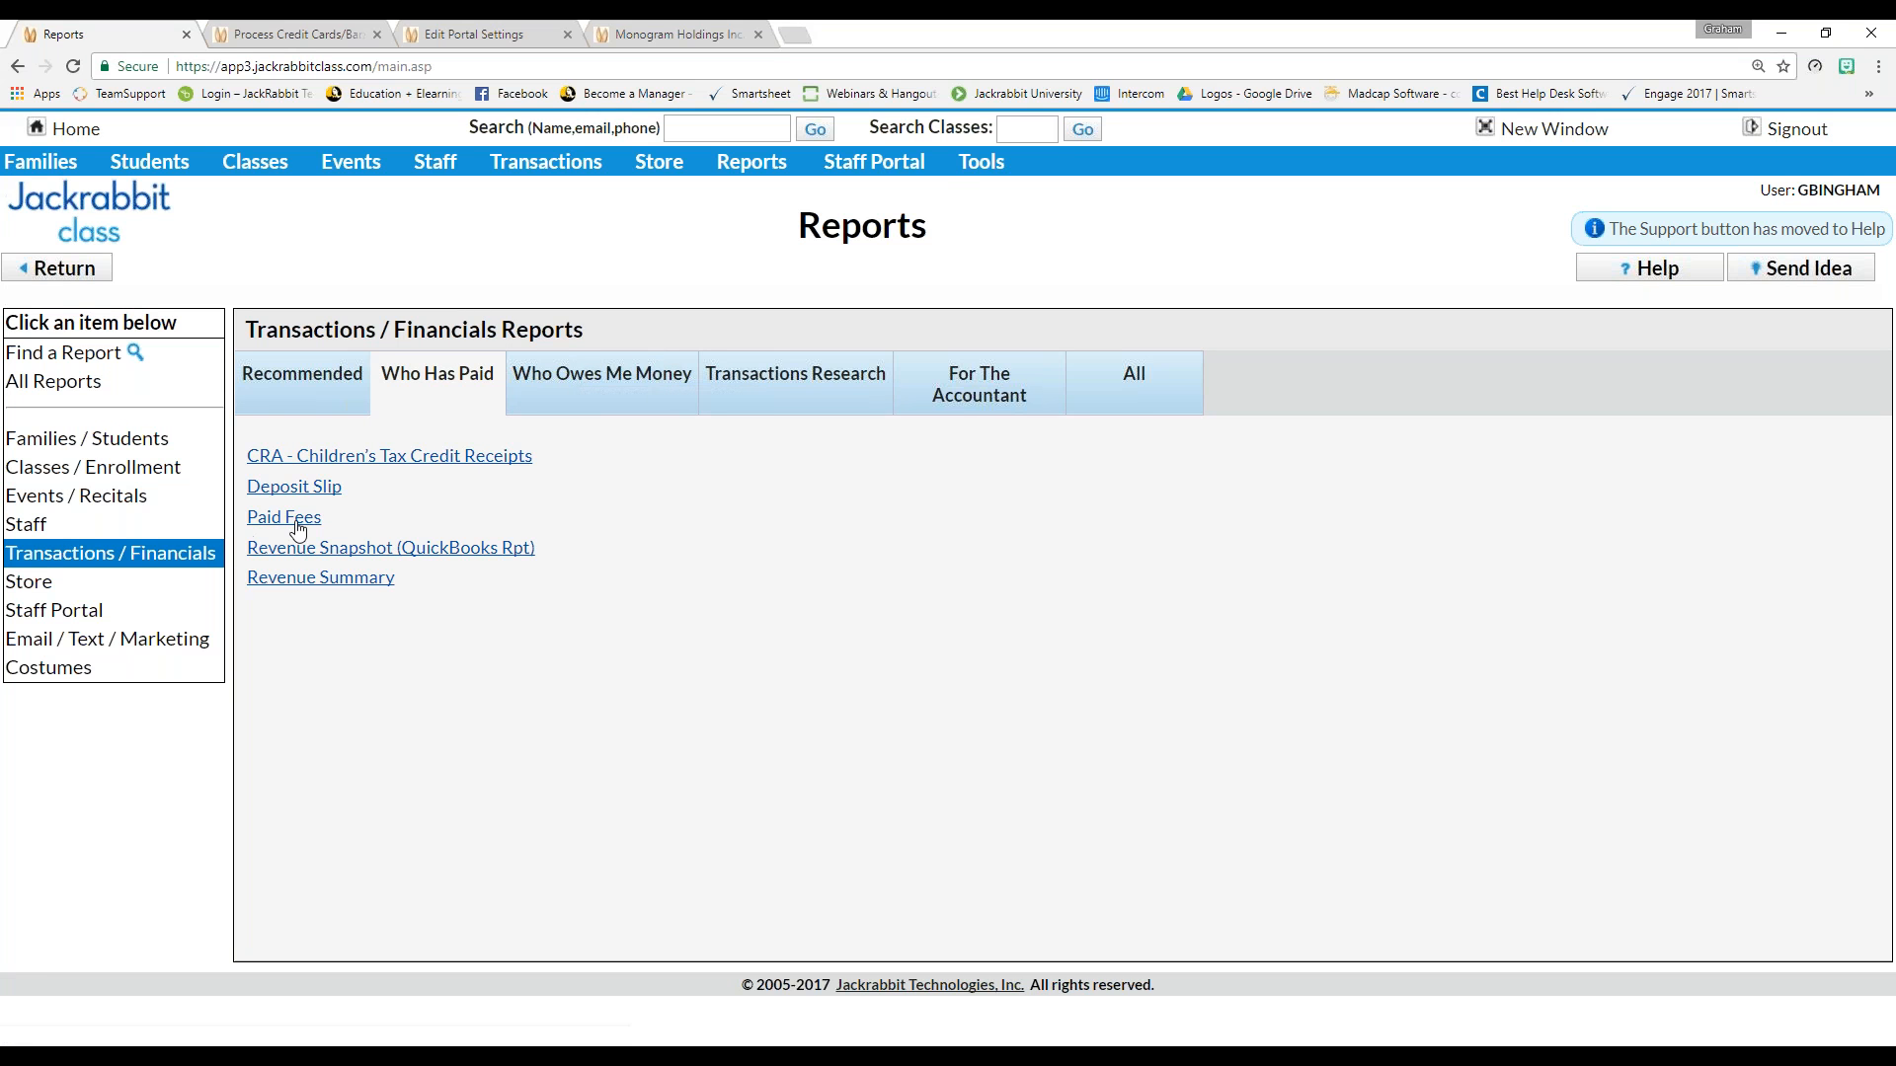
{"action": "left_click", "coordinate": [306, 488]}
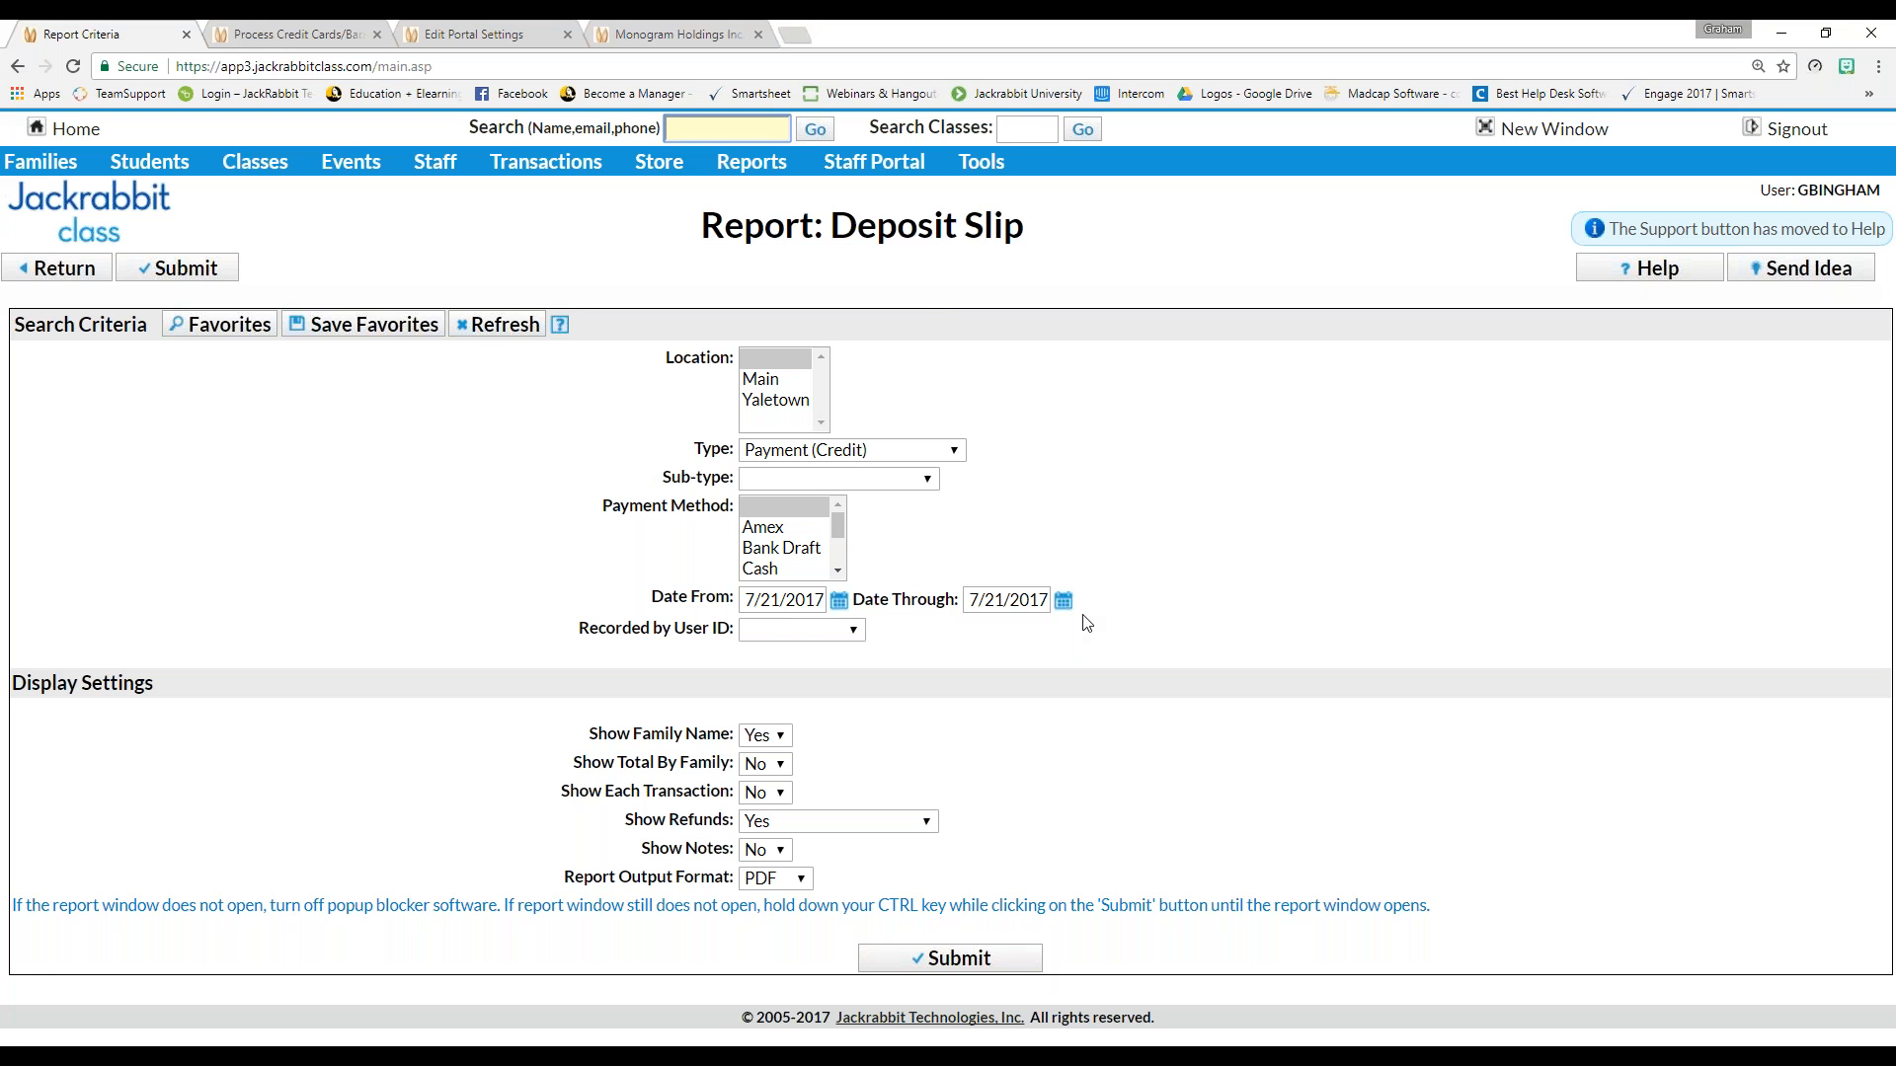
Submit the Deposit Slip for 7/21/2017, review the 3,062.86 PDF, then close it
{"action": "left_click", "coordinate": [958, 962]}
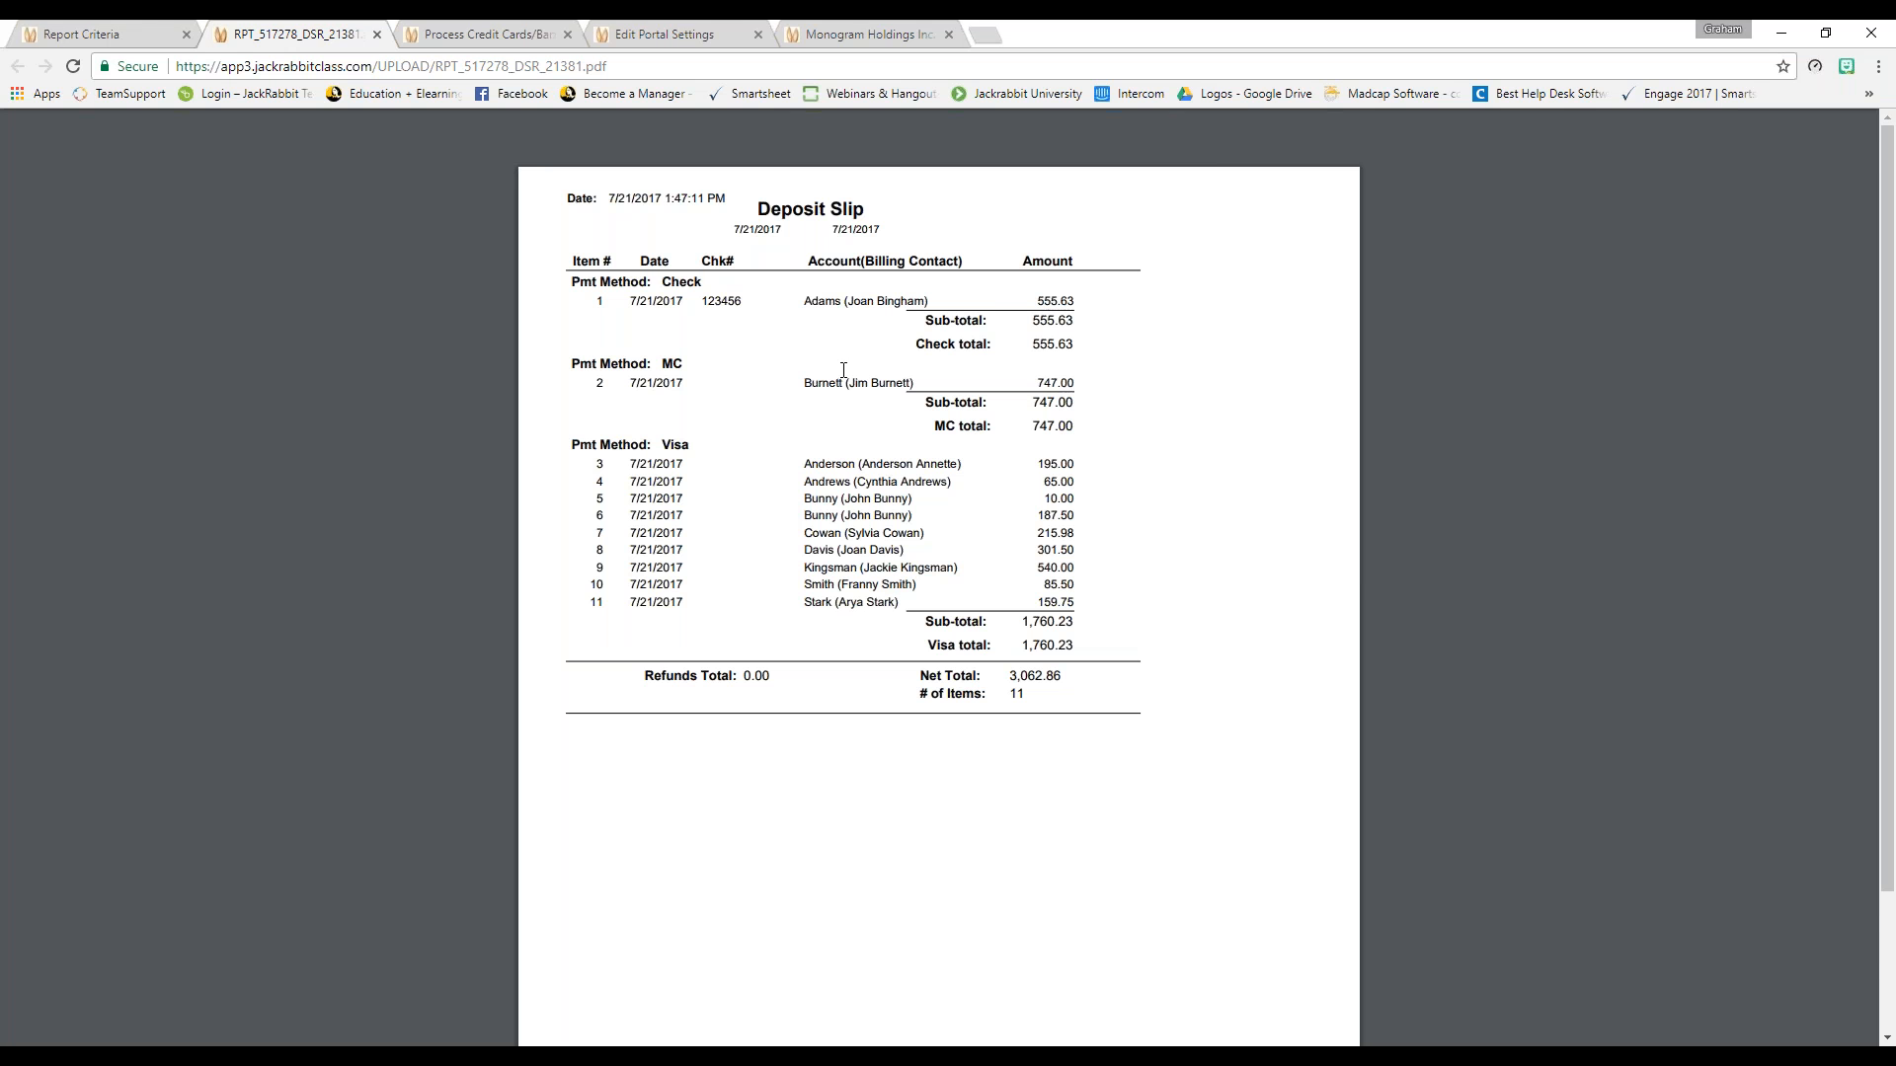
{"action": "left_click", "coordinate": [375, 40]}
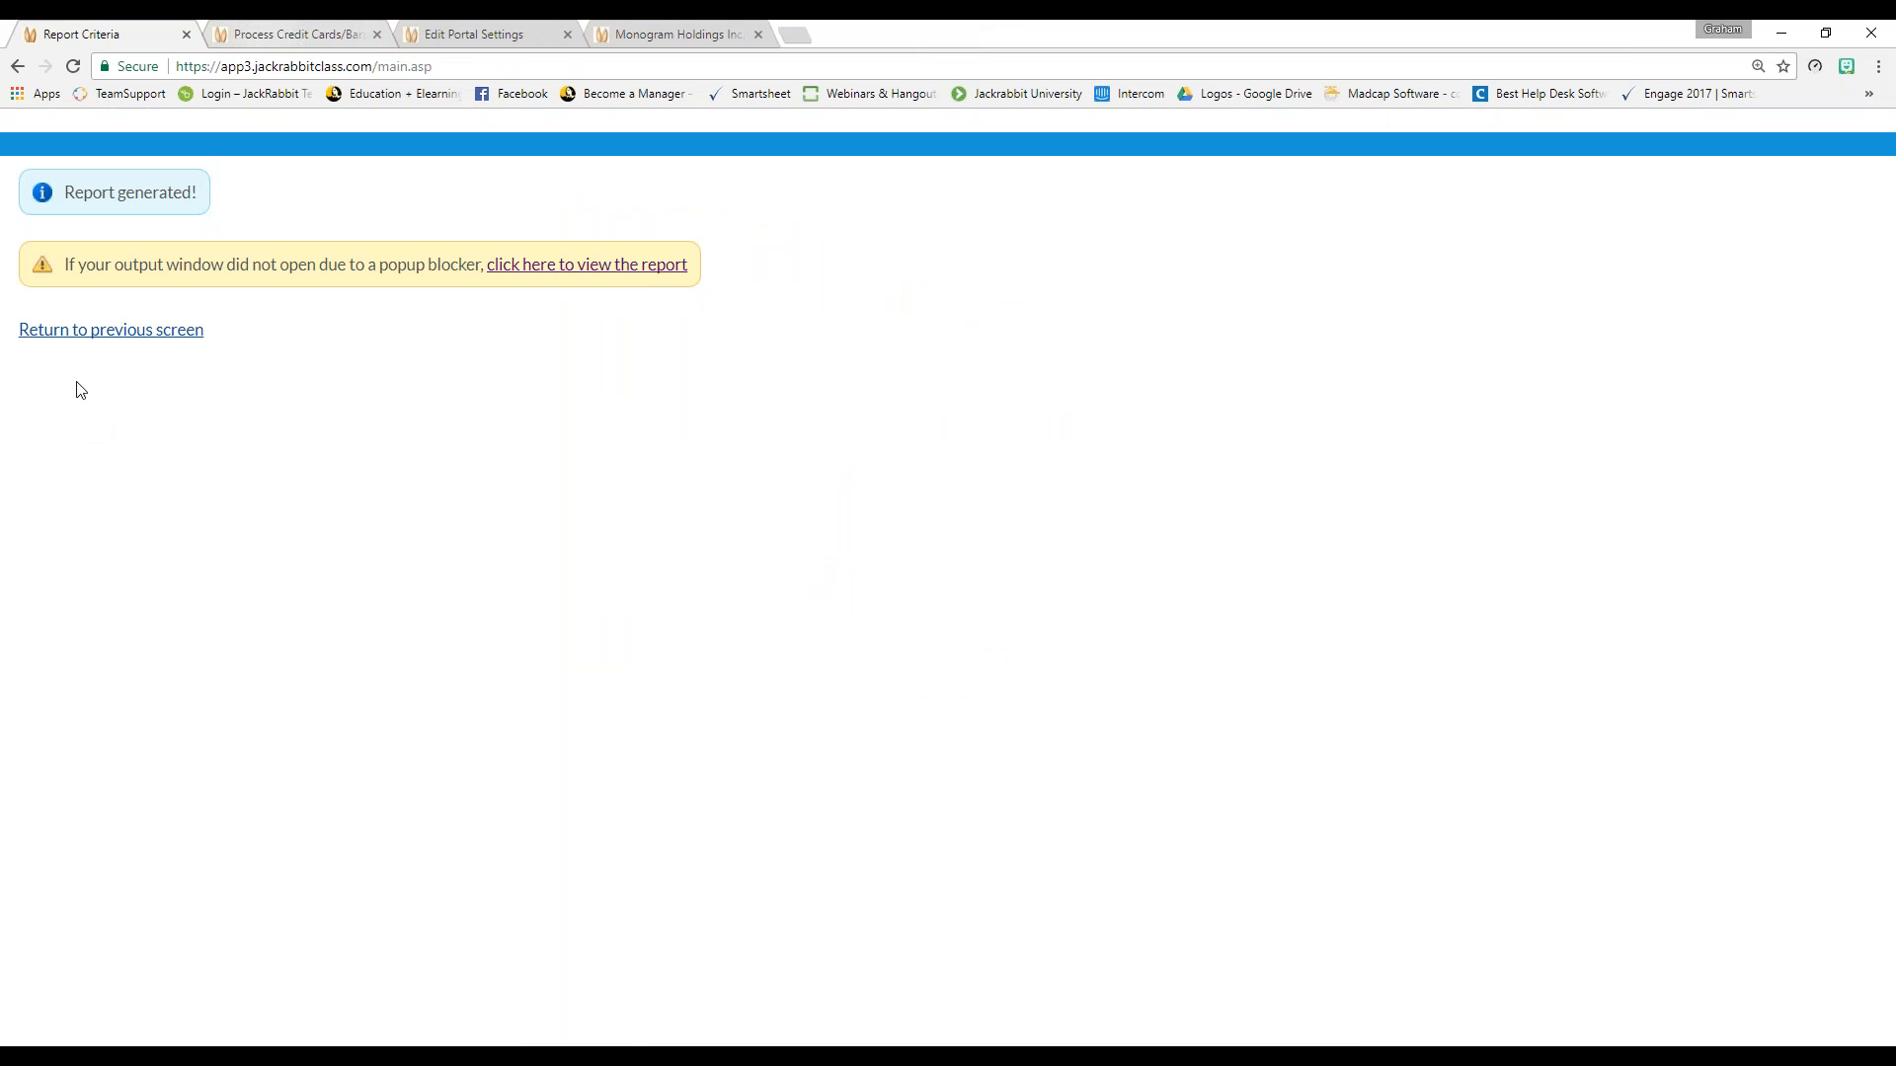
Return to the criteria form and generate the Revenue Summary report for 7/21/2017
{"action": "left_click", "coordinate": [88, 339]}
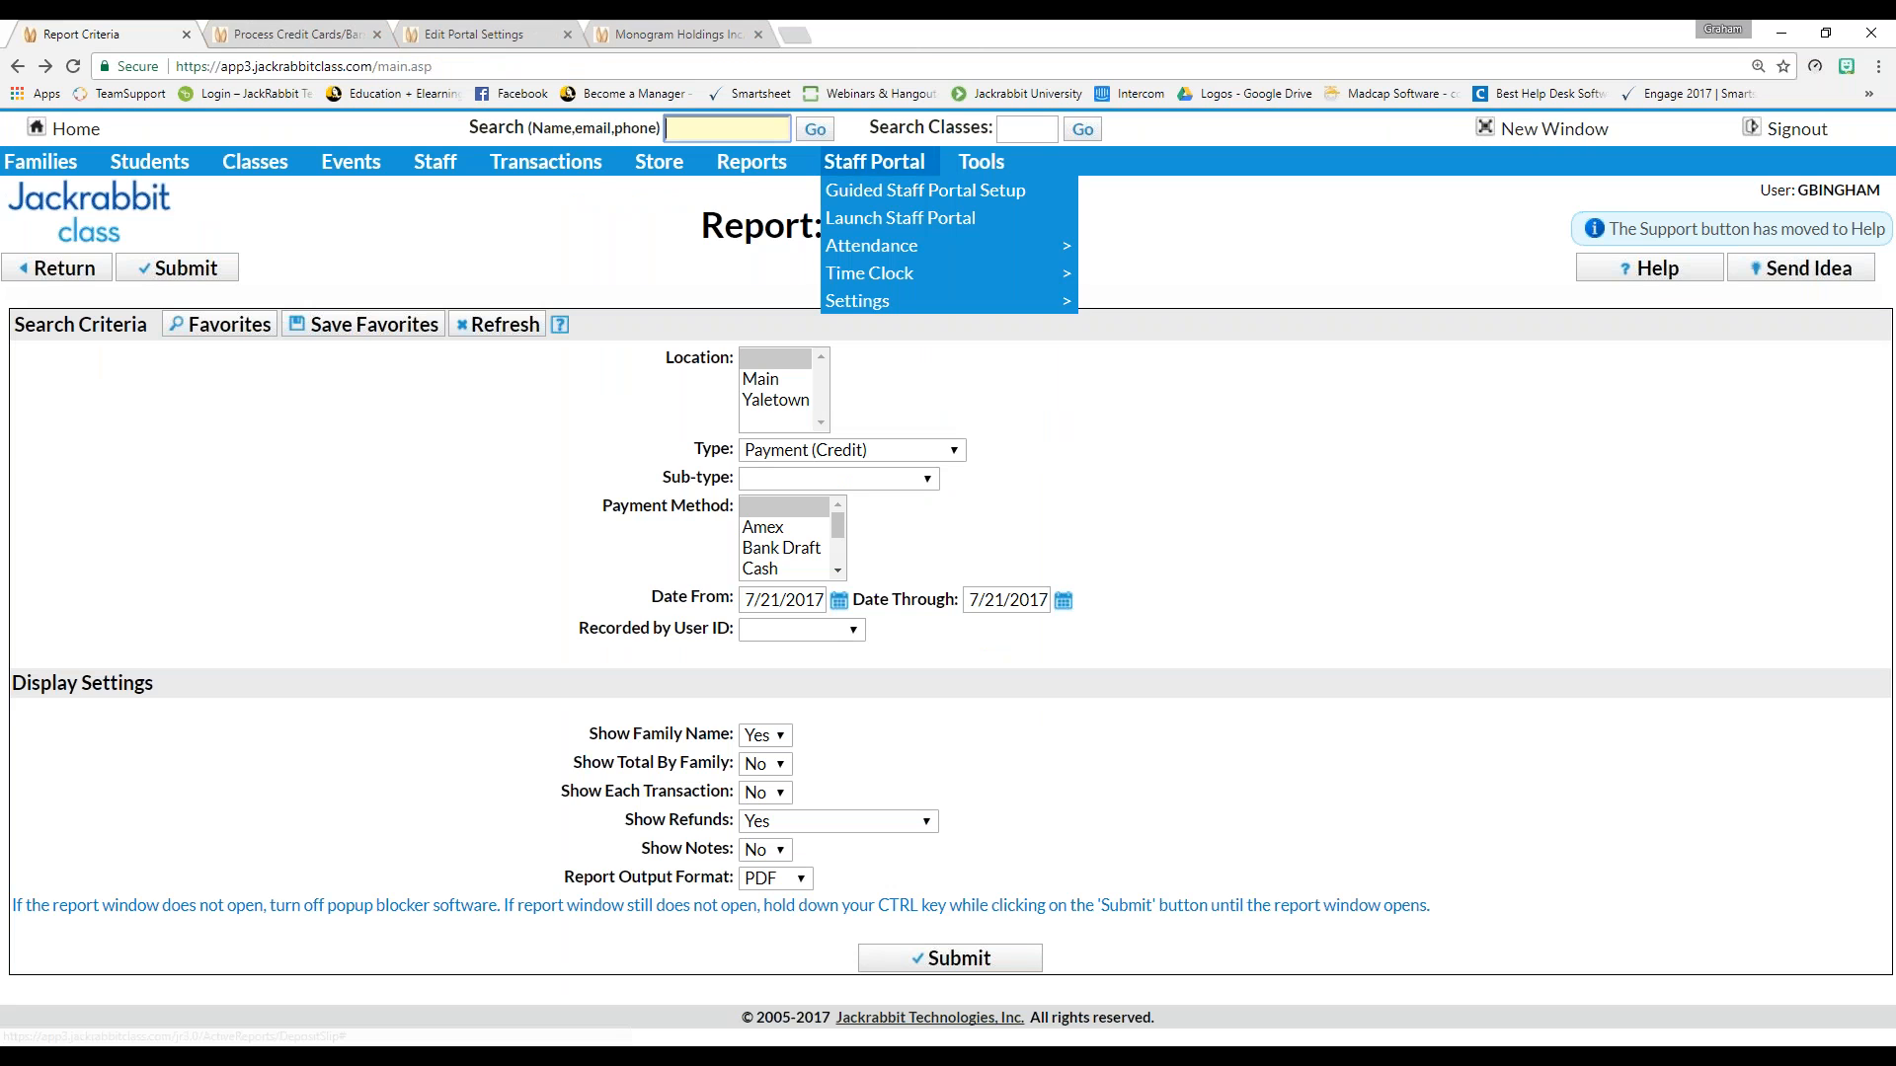
{"action": "mouse_move", "coordinate": [743, 166]}
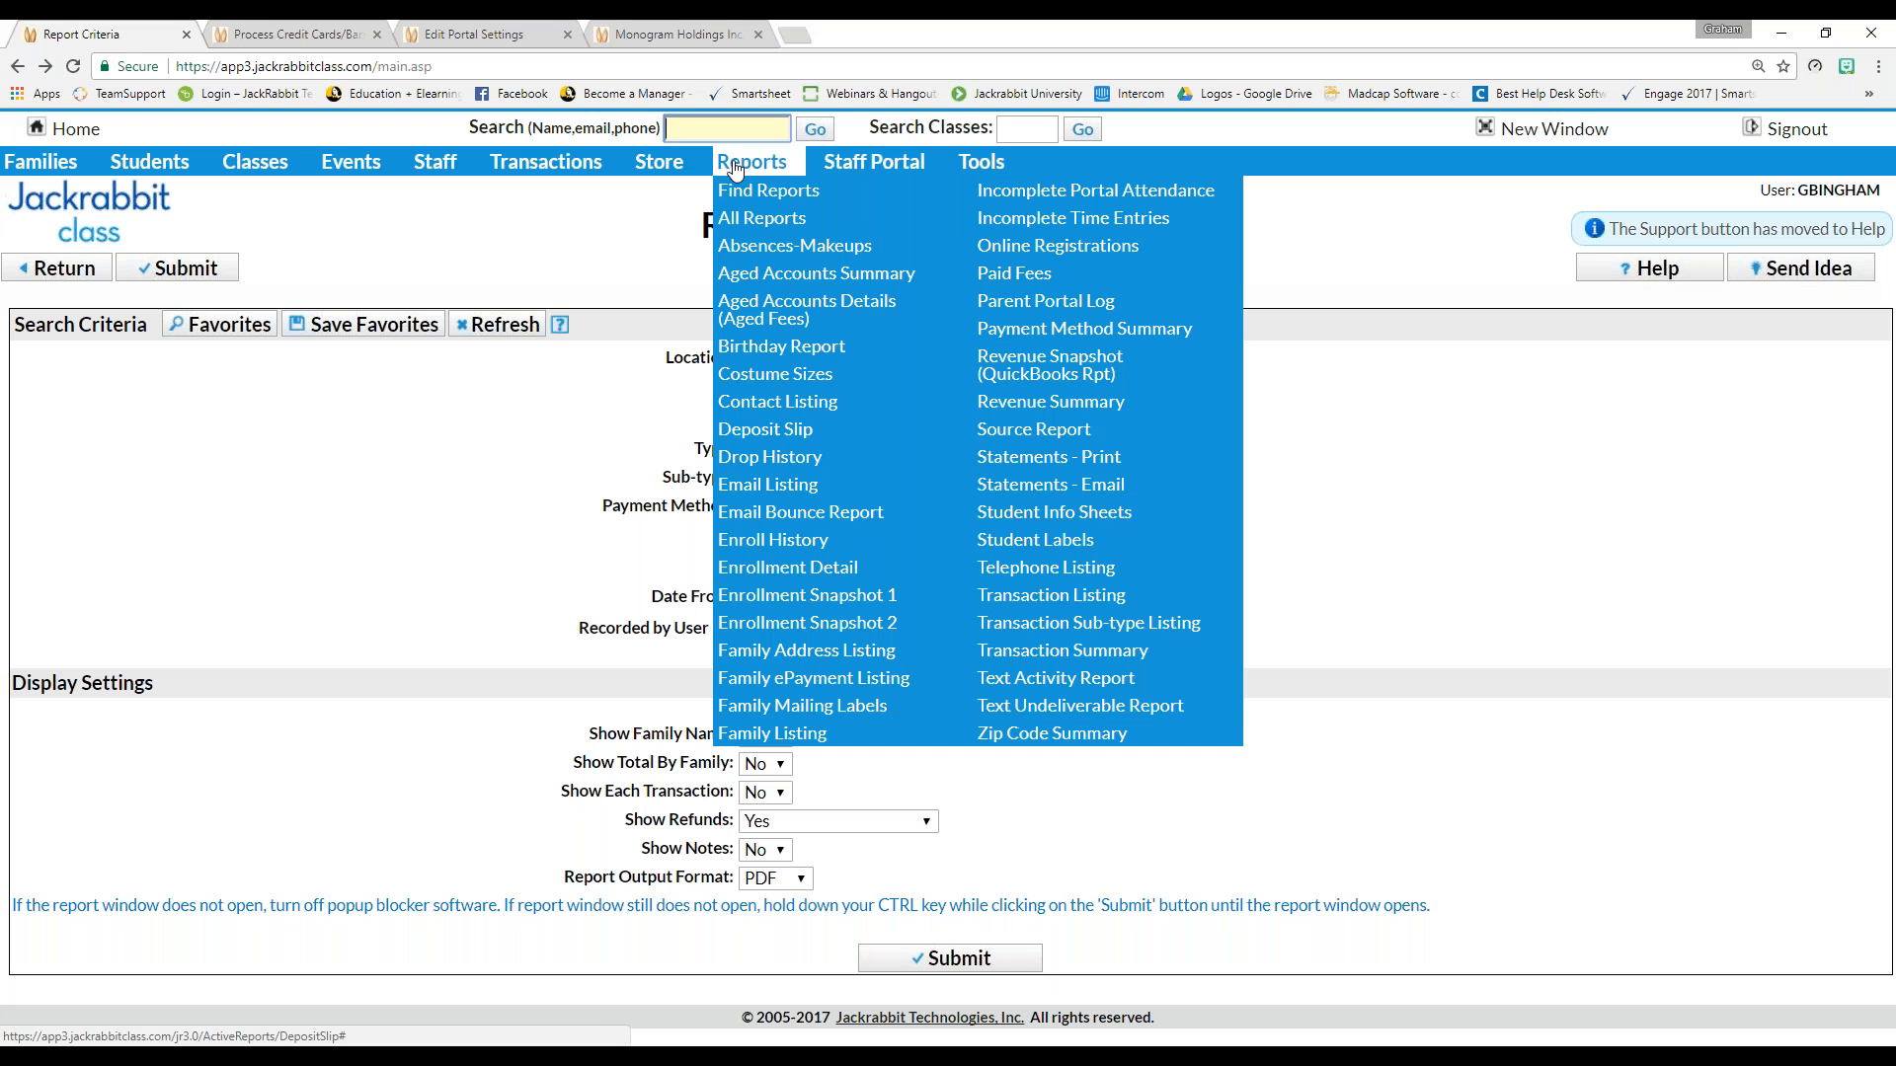
{"action": "left_click", "coordinate": [1078, 408]}
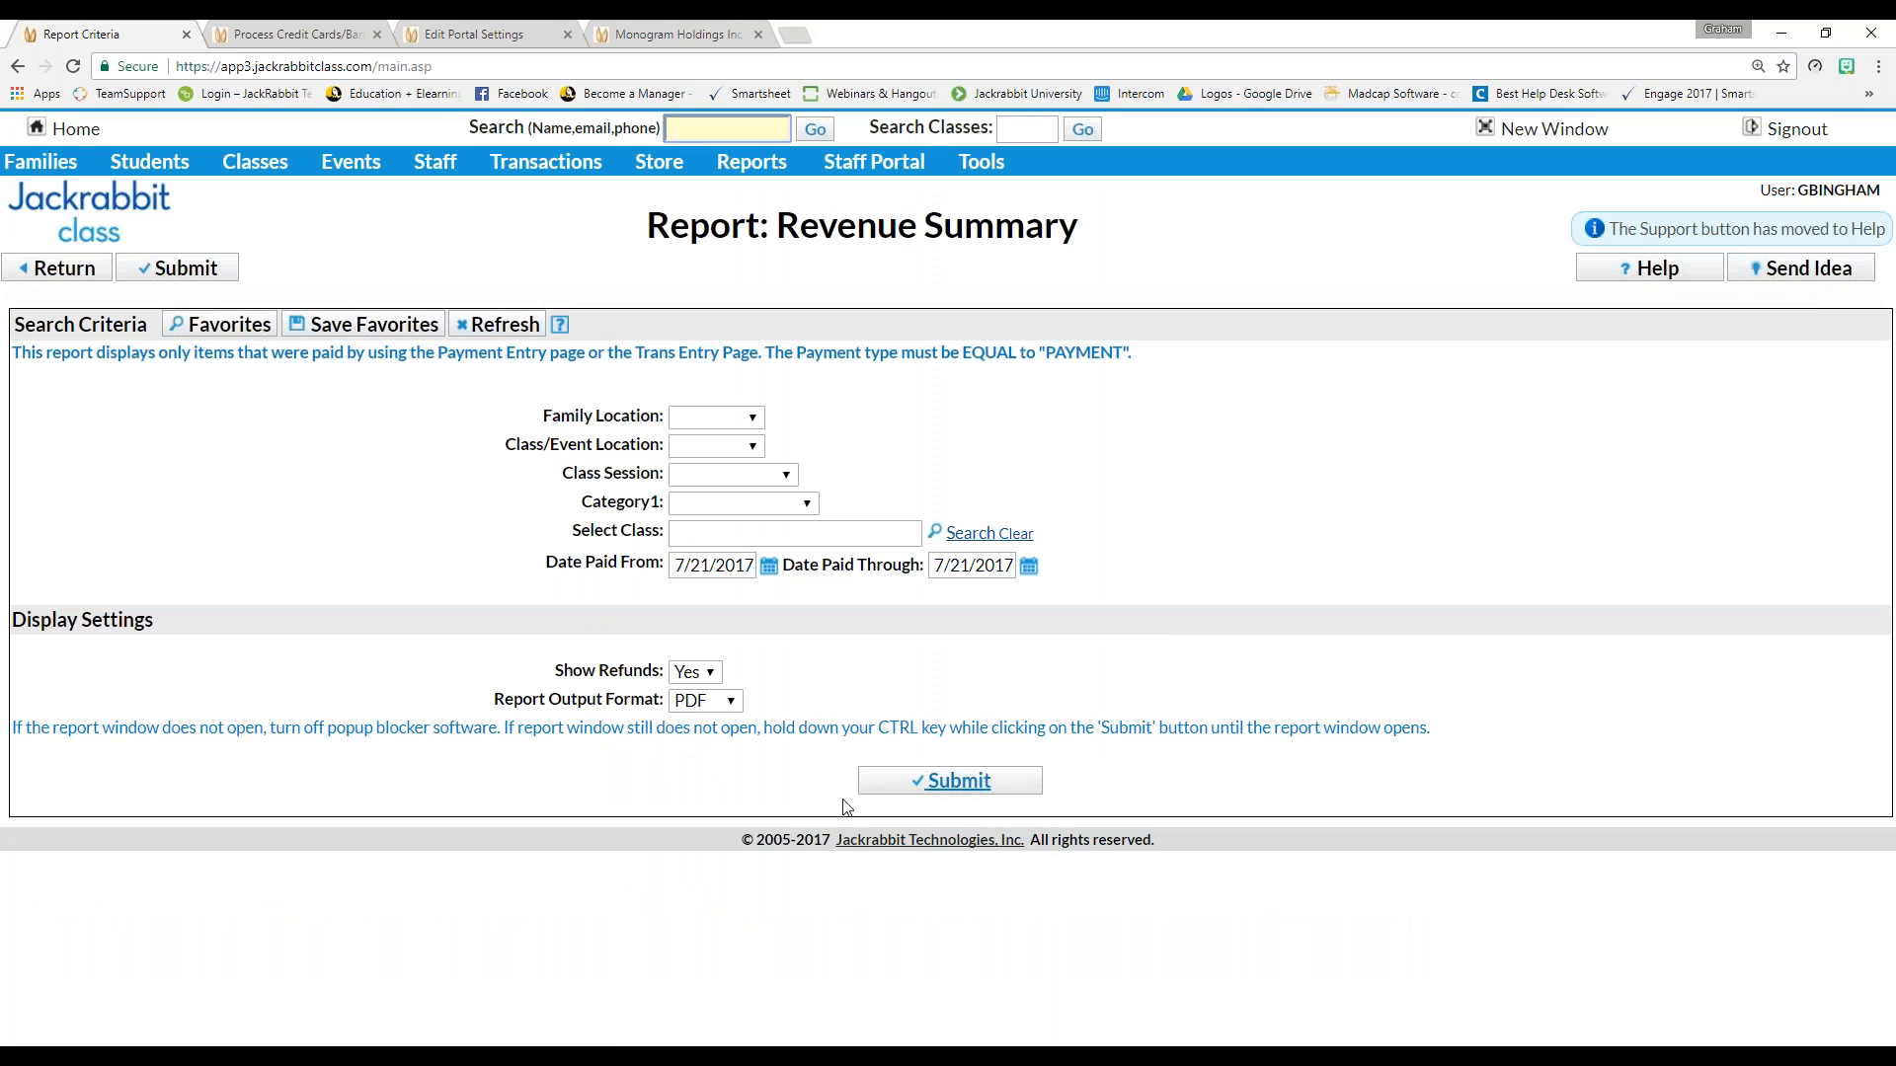
{"action": "left_click", "coordinate": [993, 790]}
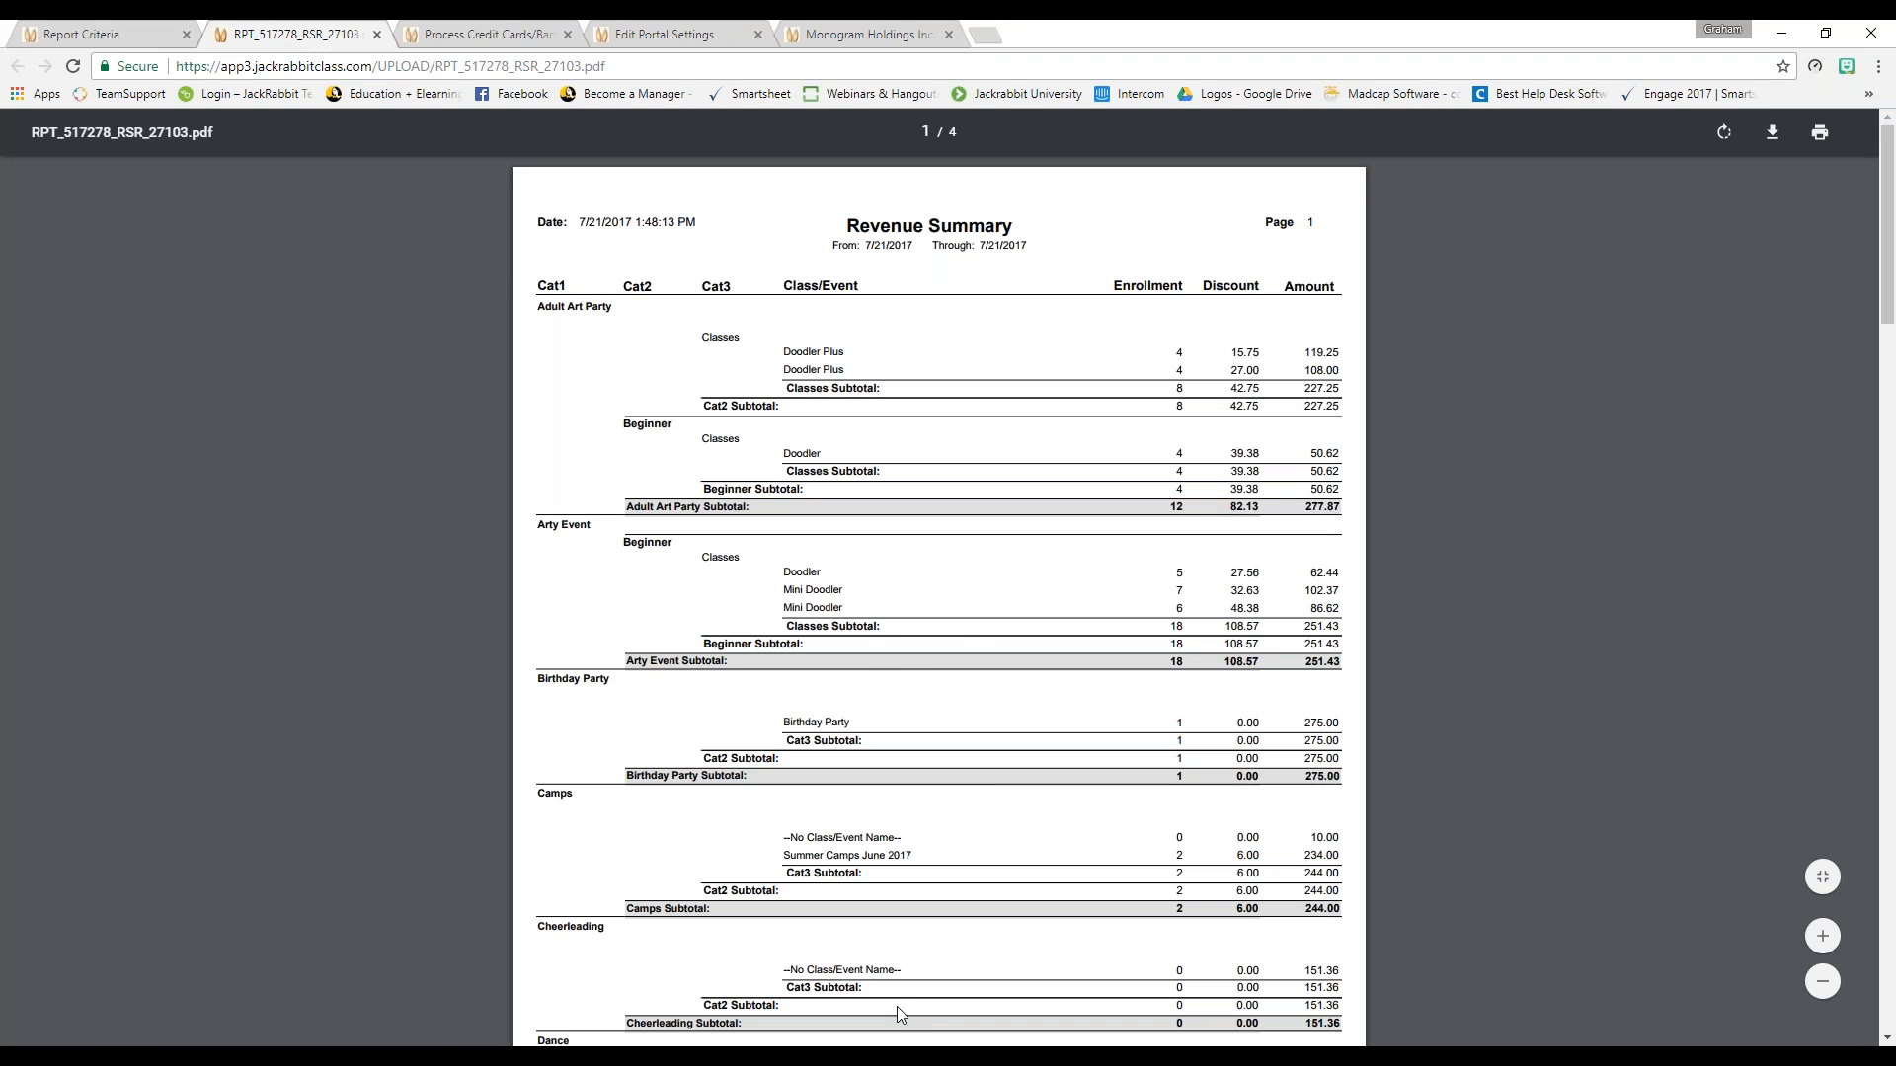
Confirm the Revenue Summary totals of 682.77 discounts and 3,062.86 revenue, then close the report
{"action": "scroll", "coordinate": [894, 748], "scroll_direction": "down", "scroll_amount": 2}
{"action": "scroll", "coordinate": [902, 754], "scroll_direction": "up", "scroll_amount": 2}
{"action": "scroll", "coordinate": [1254, 437], "scroll_direction": "down", "scroll_amount": 1}
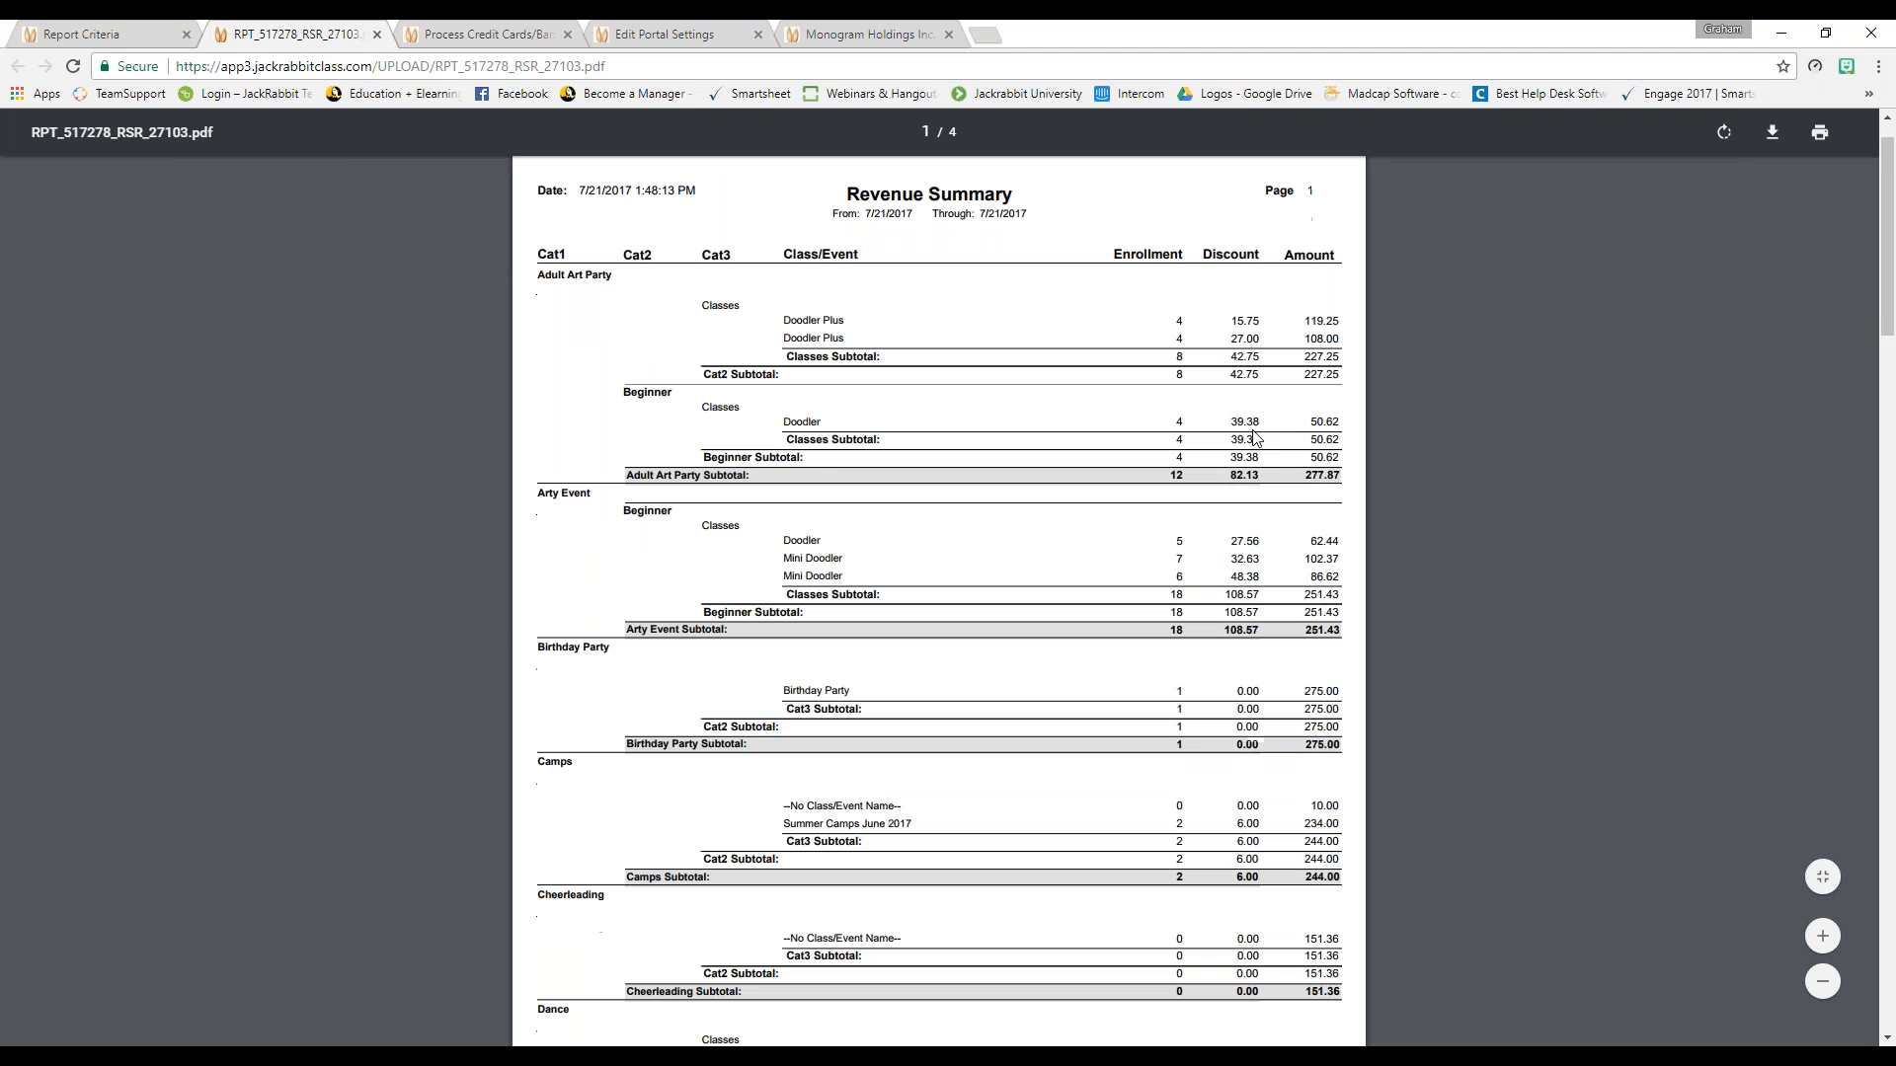
{"action": "scroll", "coordinate": [1254, 438], "scroll_direction": "down", "scroll_amount": 15}
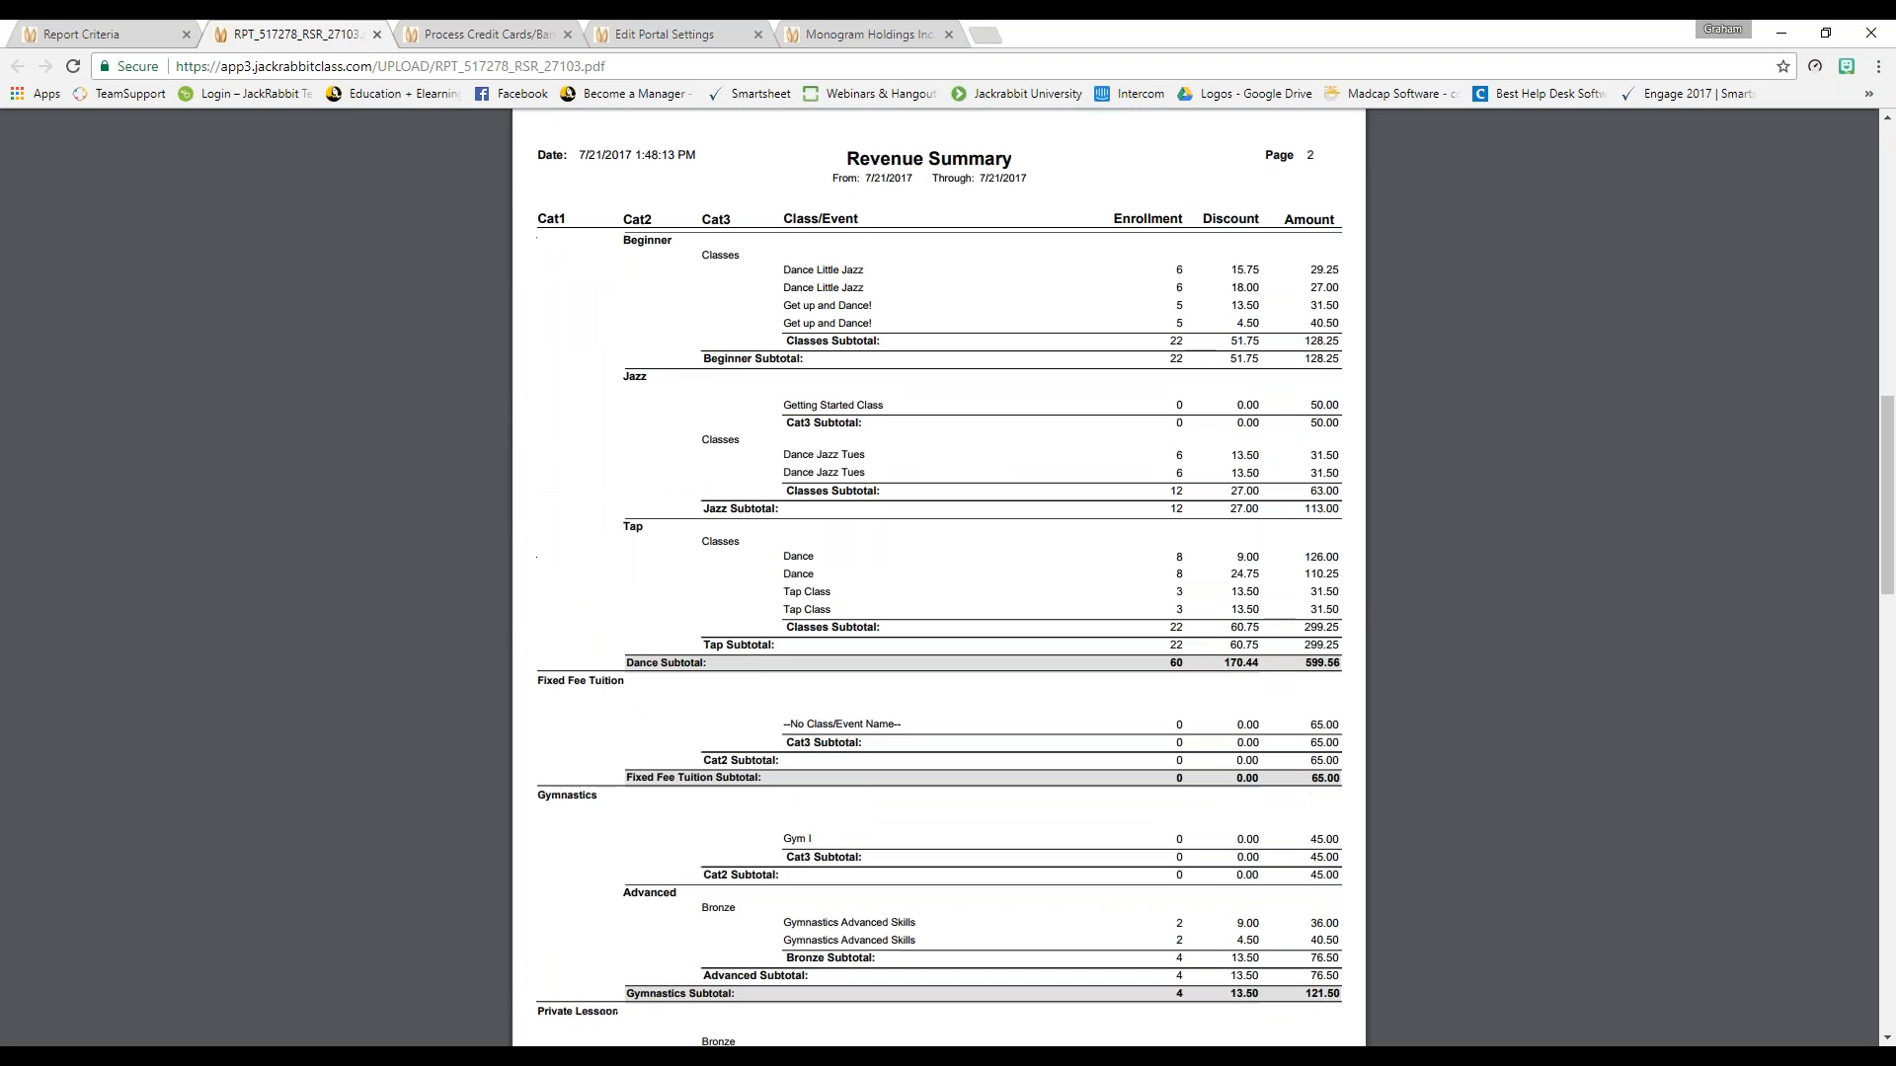
{"action": "scroll", "coordinate": [938, 575], "scroll_direction": "down", "scroll_amount": 15}
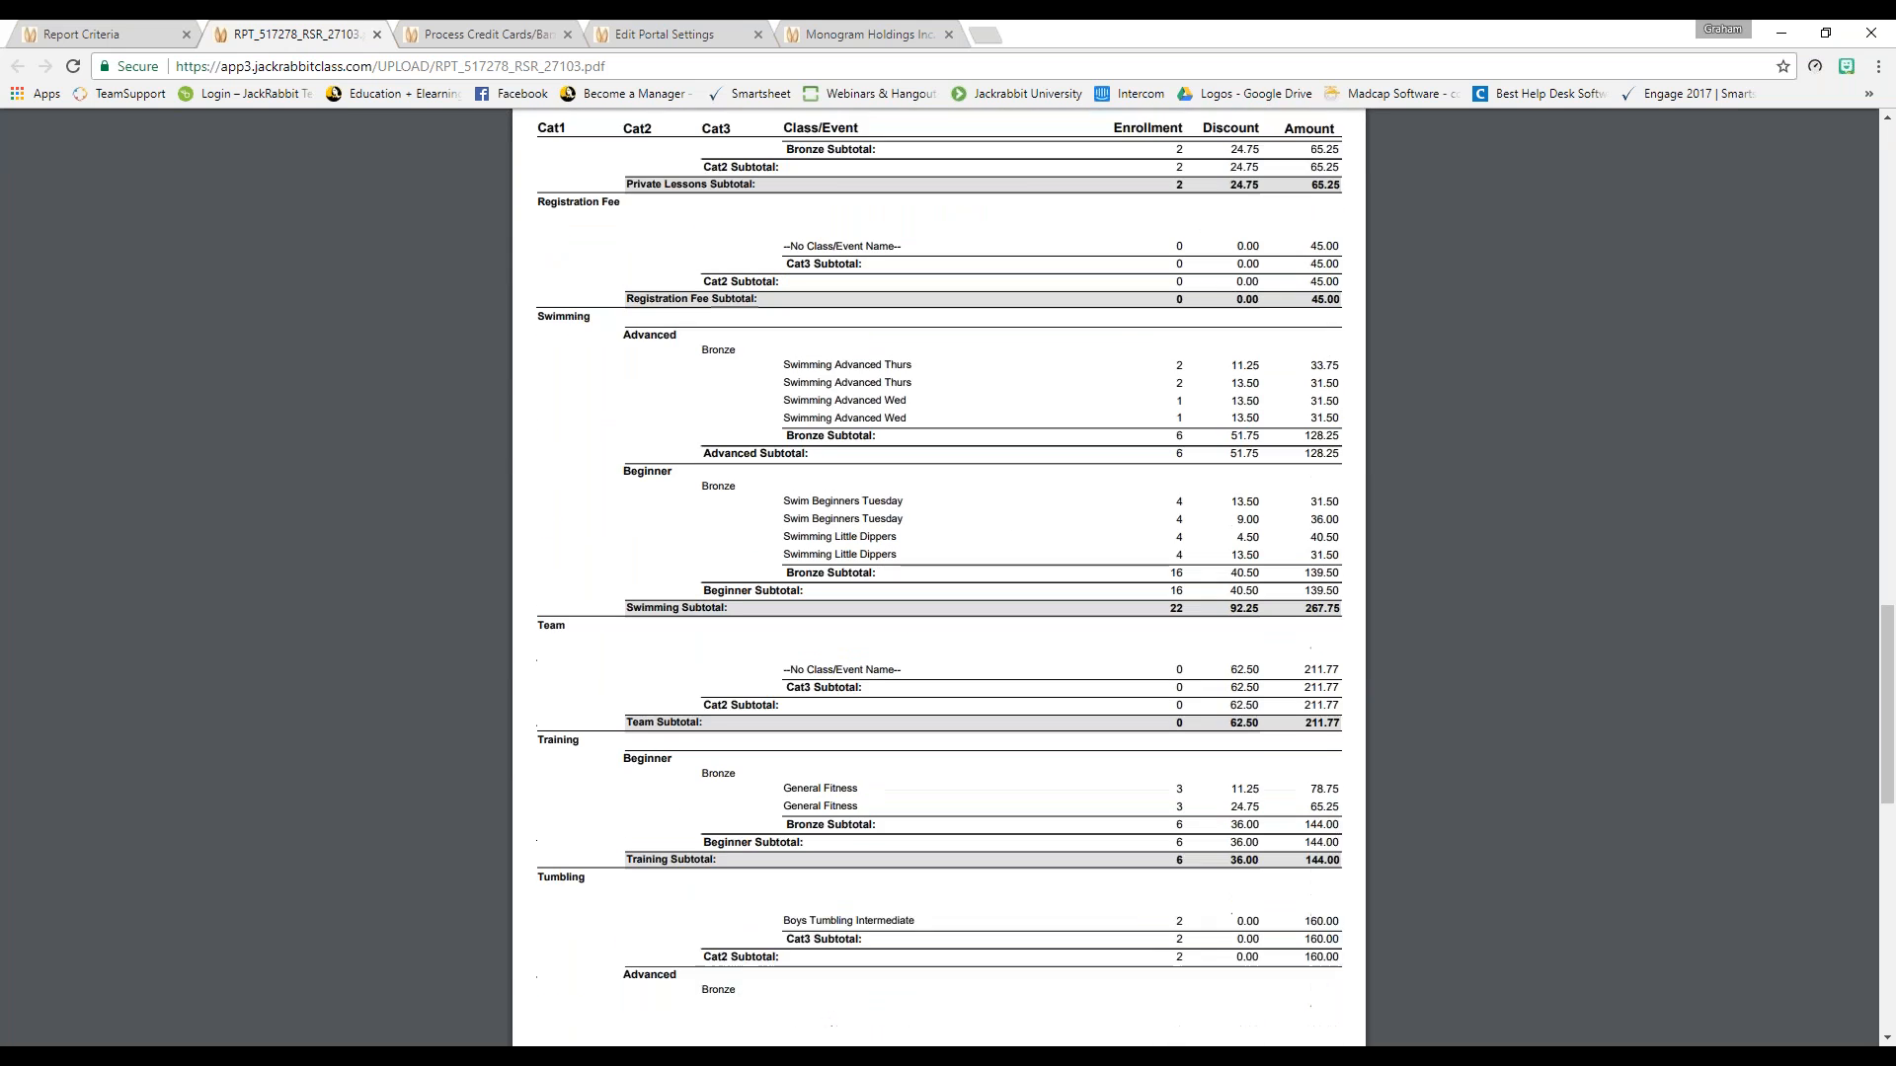
{"action": "scroll", "coordinate": [938, 576], "scroll_direction": "down", "scroll_amount": 4}
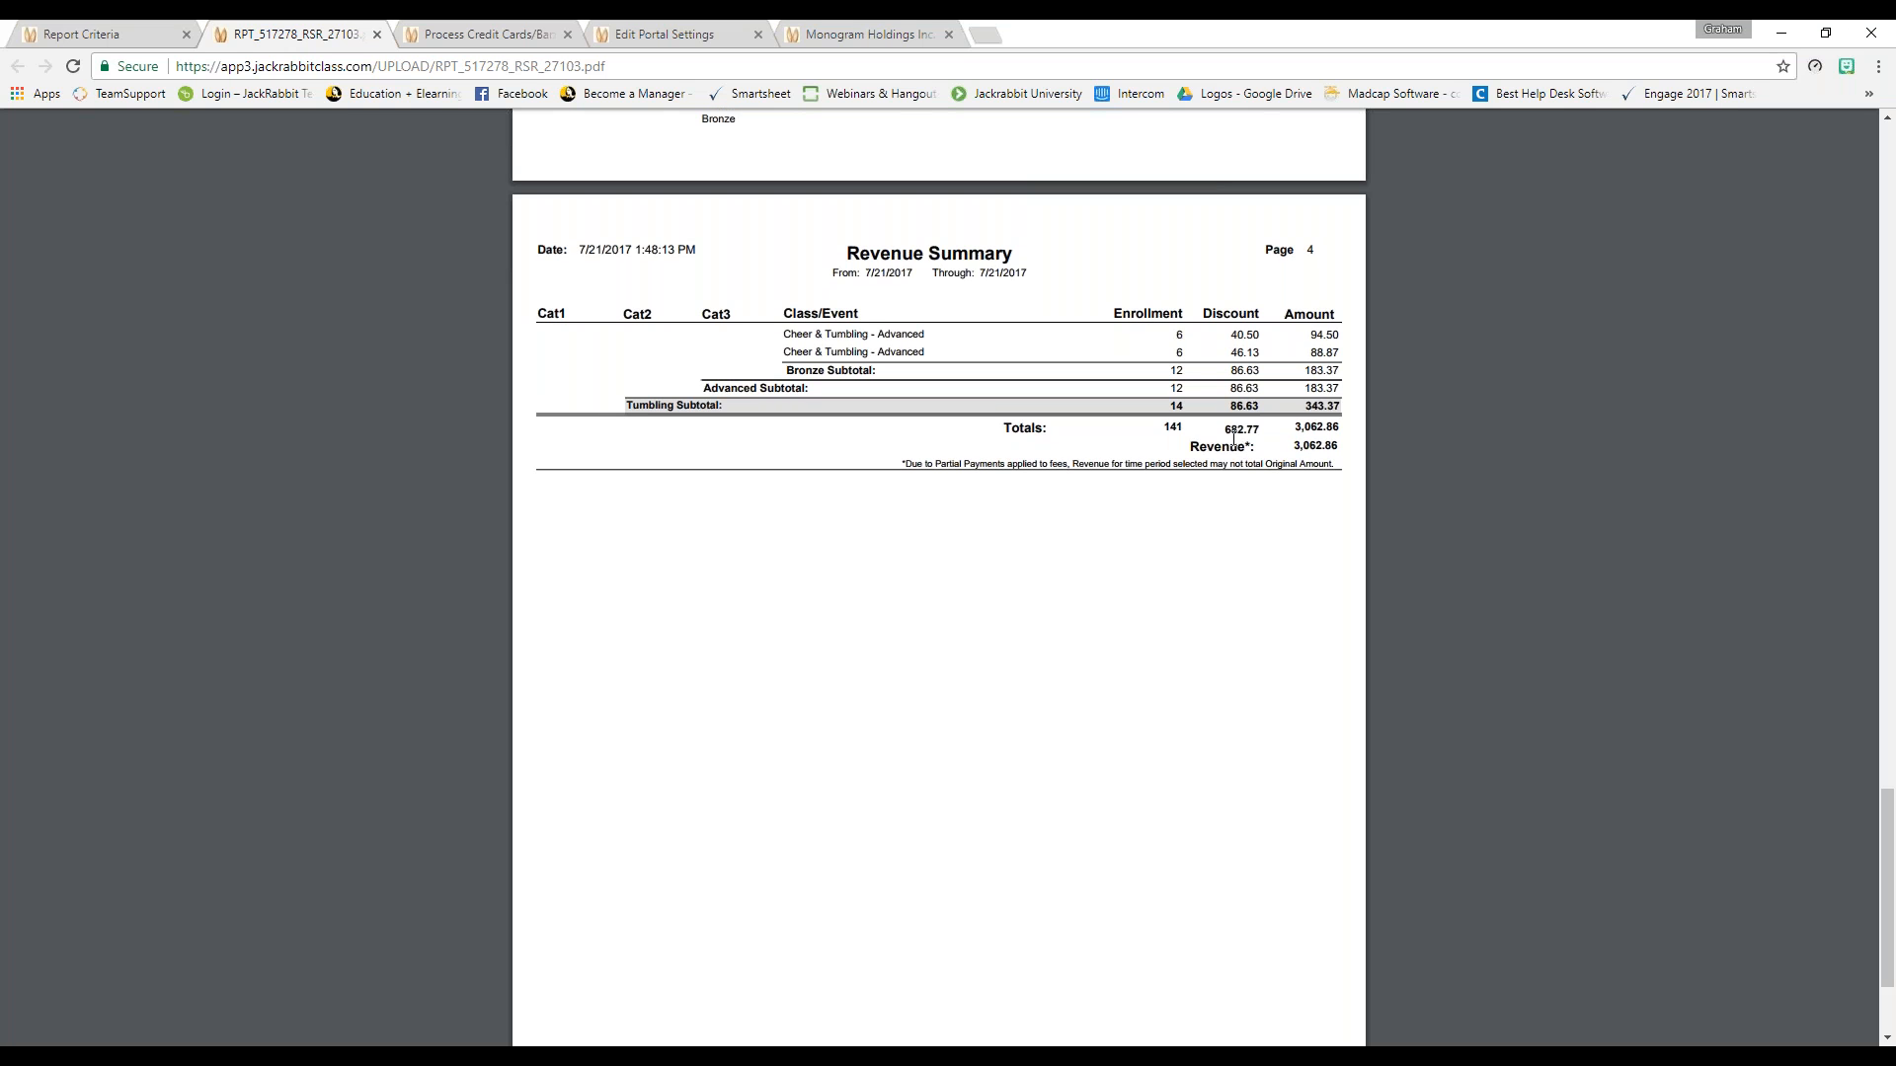
{"action": "left_click_drag", "start_coordinate": [1262, 429], "coordinate": [1220, 425]}
{"action": "left_click_drag", "start_coordinate": [1297, 425], "coordinate": [1344, 423]}
{"action": "left_click_drag", "start_coordinate": [1225, 432], "coordinate": [1258, 430]}
{"action": "left_click_drag", "start_coordinate": [1292, 424], "coordinate": [1343, 425]}
{"action": "left_click", "coordinate": [1324, 545]}
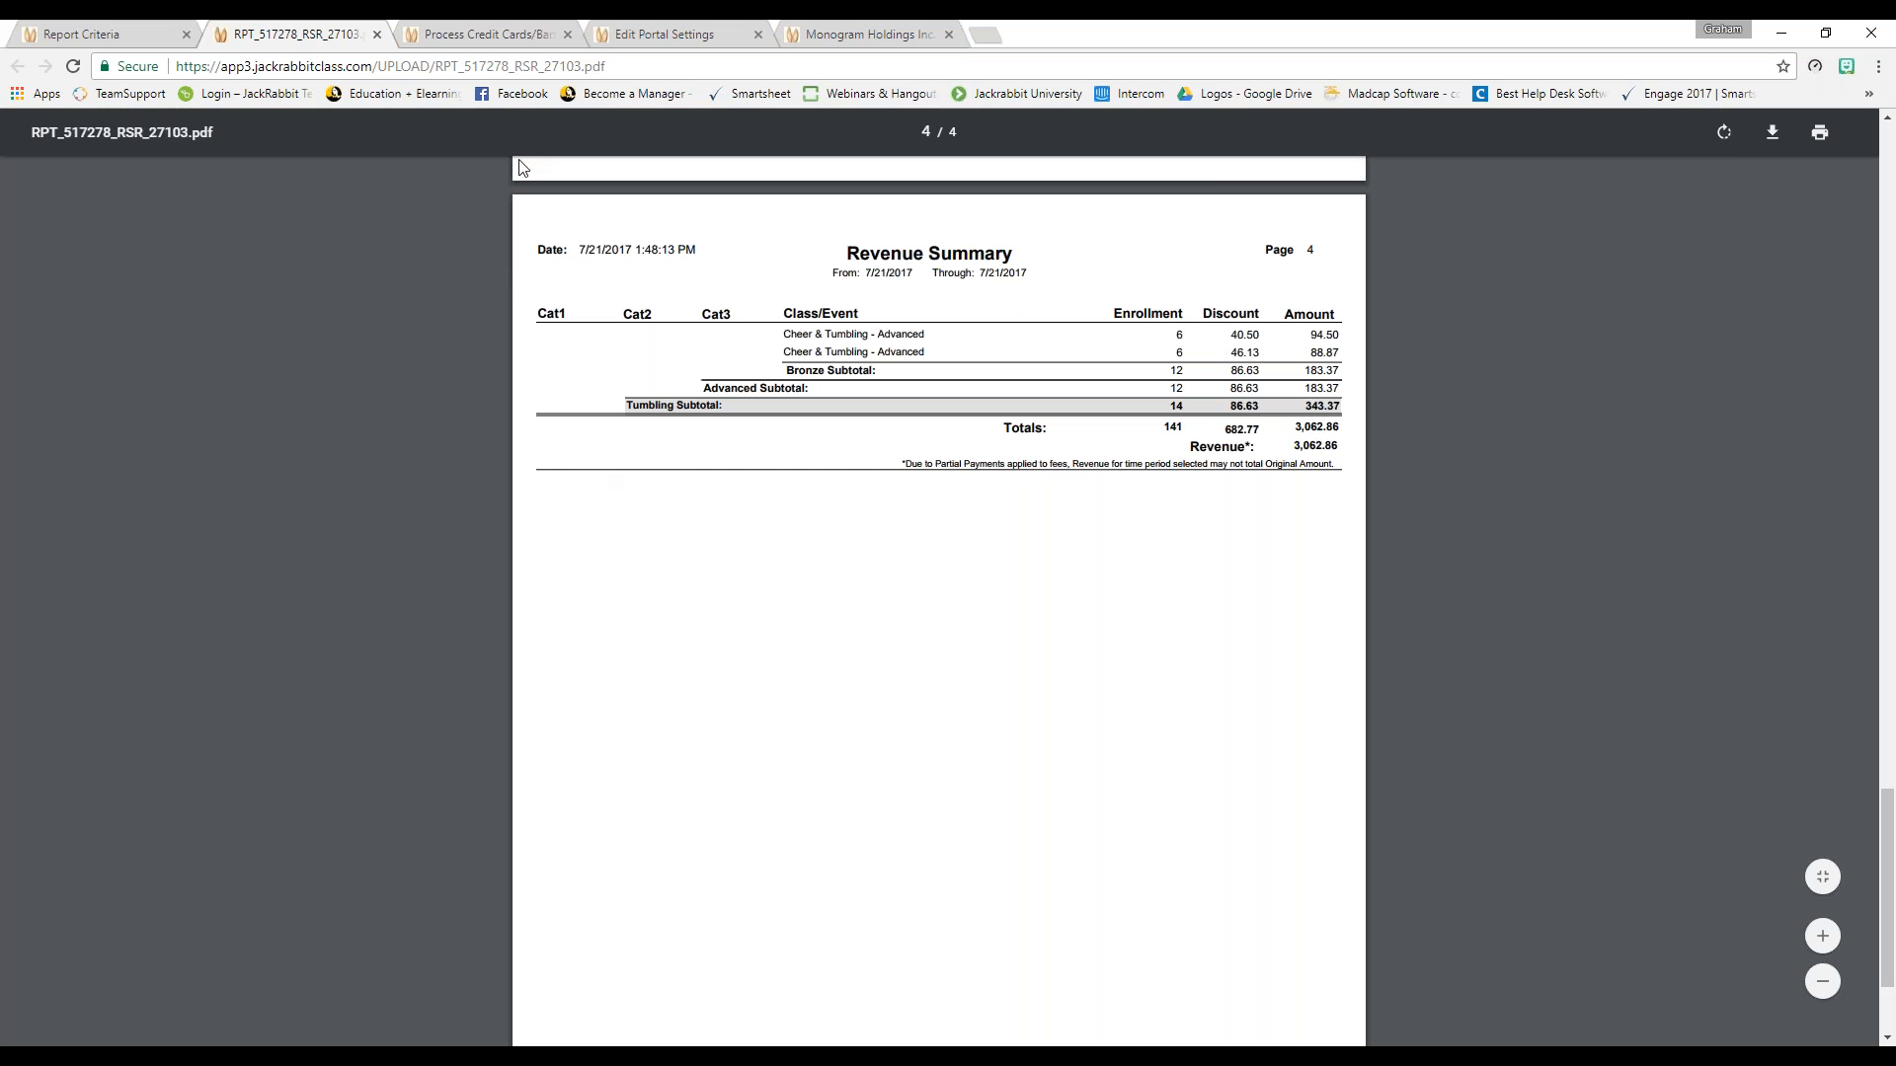
{"action": "left_click", "coordinate": [377, 35]}
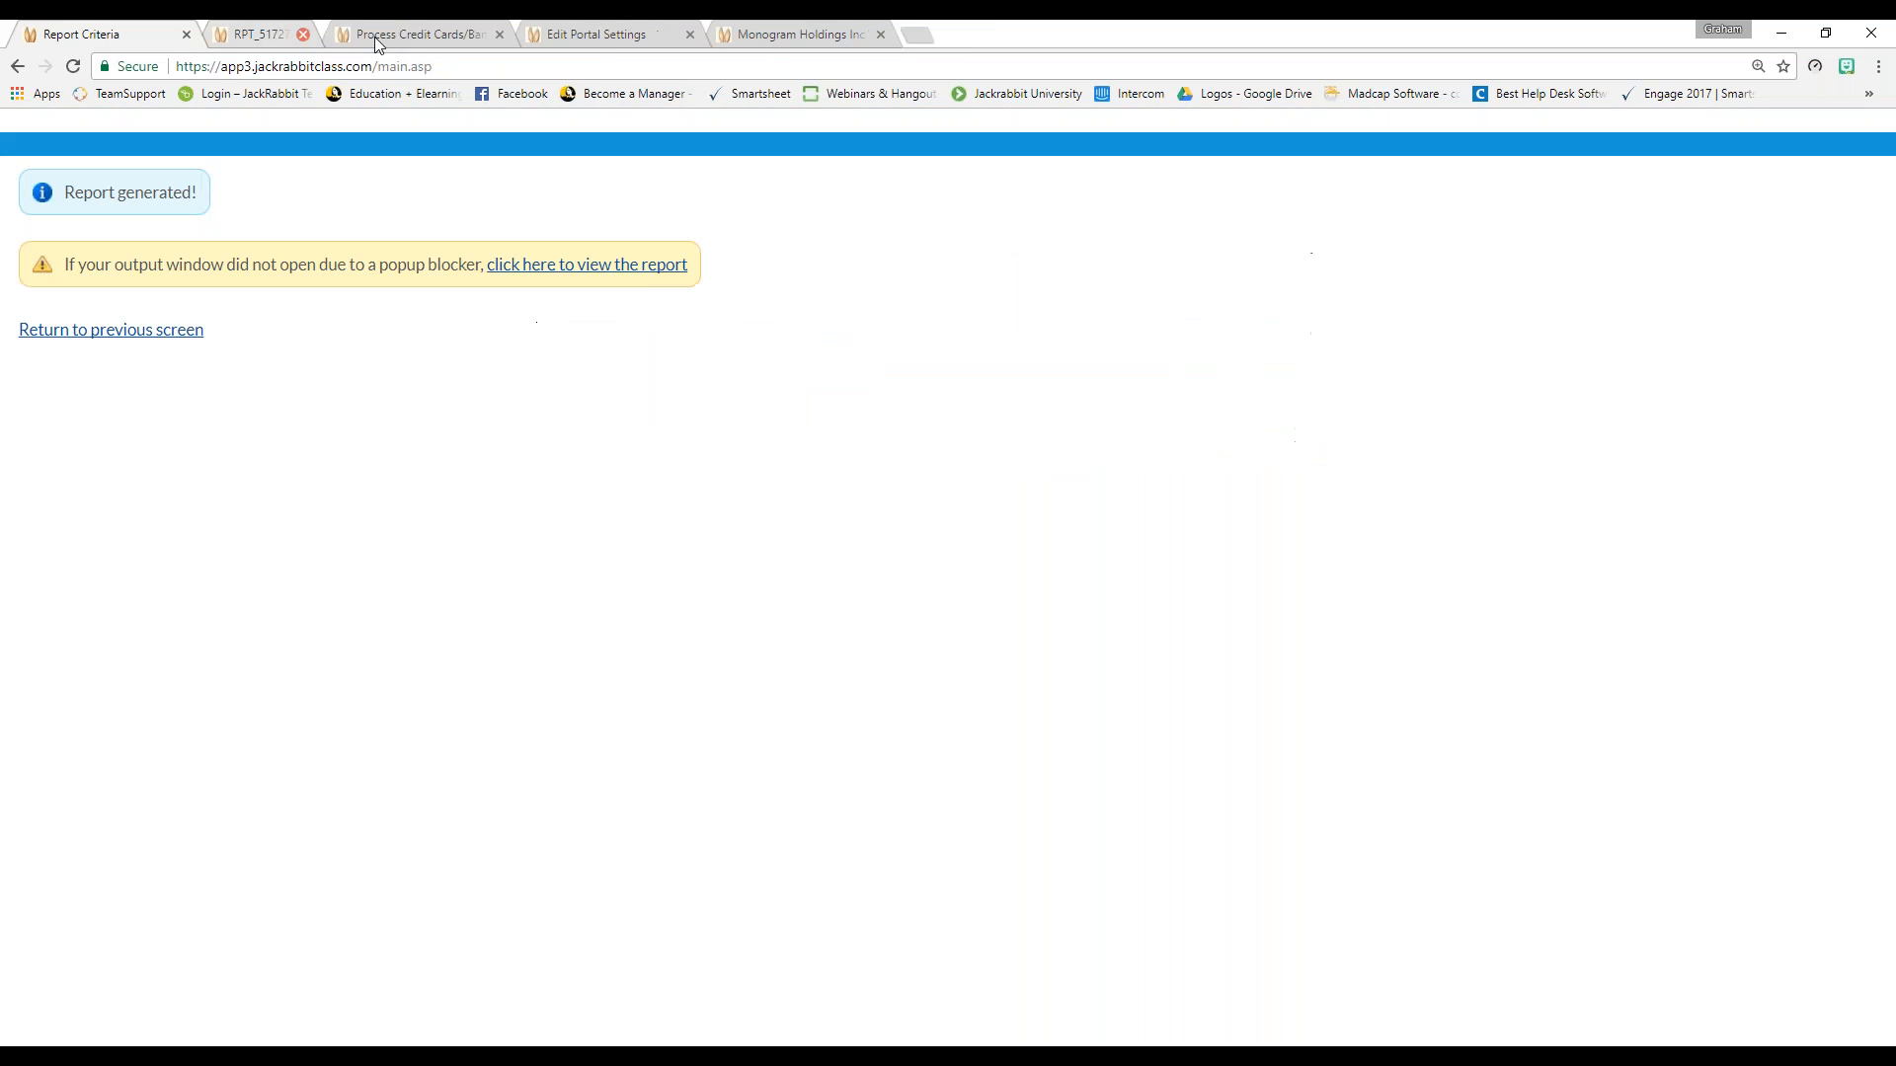
Return to the criteria form and generate the Revenue Snapshot (QuickBooks Rpt) for 7/21/2017
{"action": "left_click", "coordinate": [111, 330]}
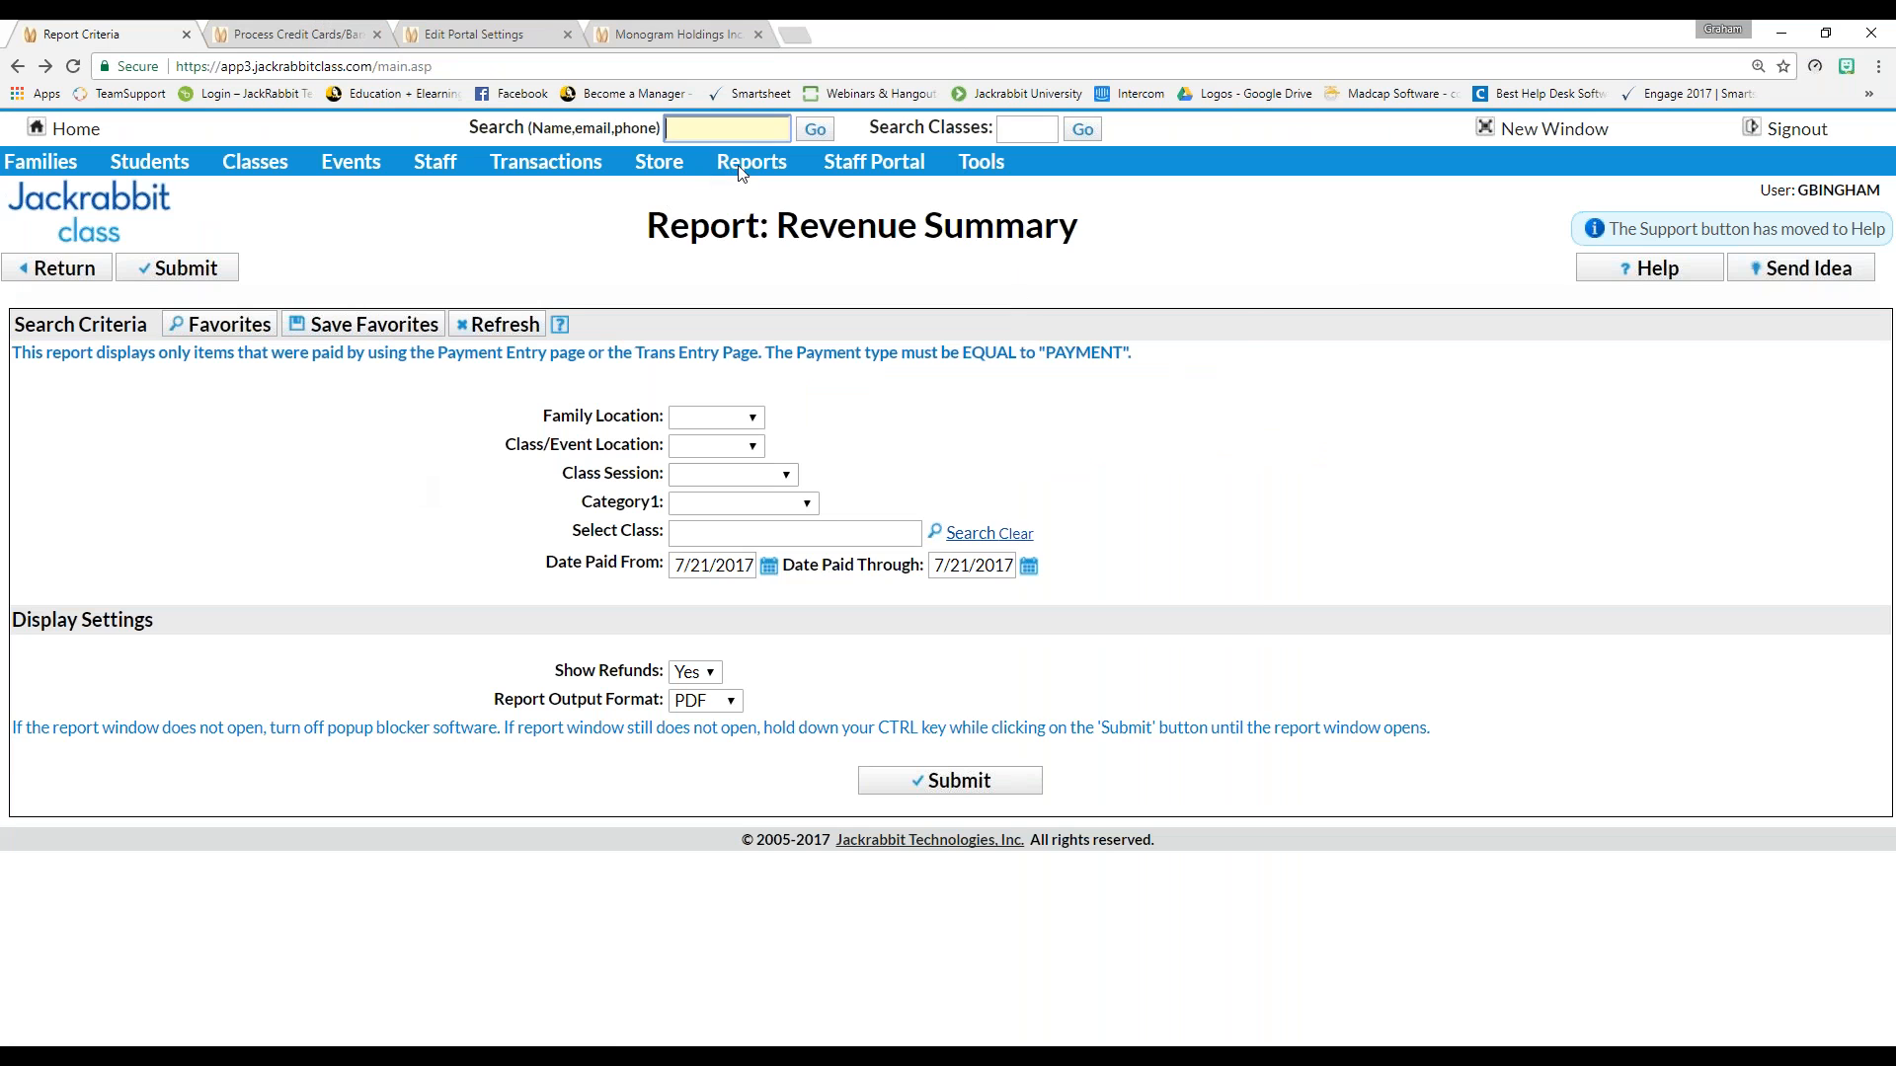
{"action": "mouse_move", "coordinate": [749, 162]}
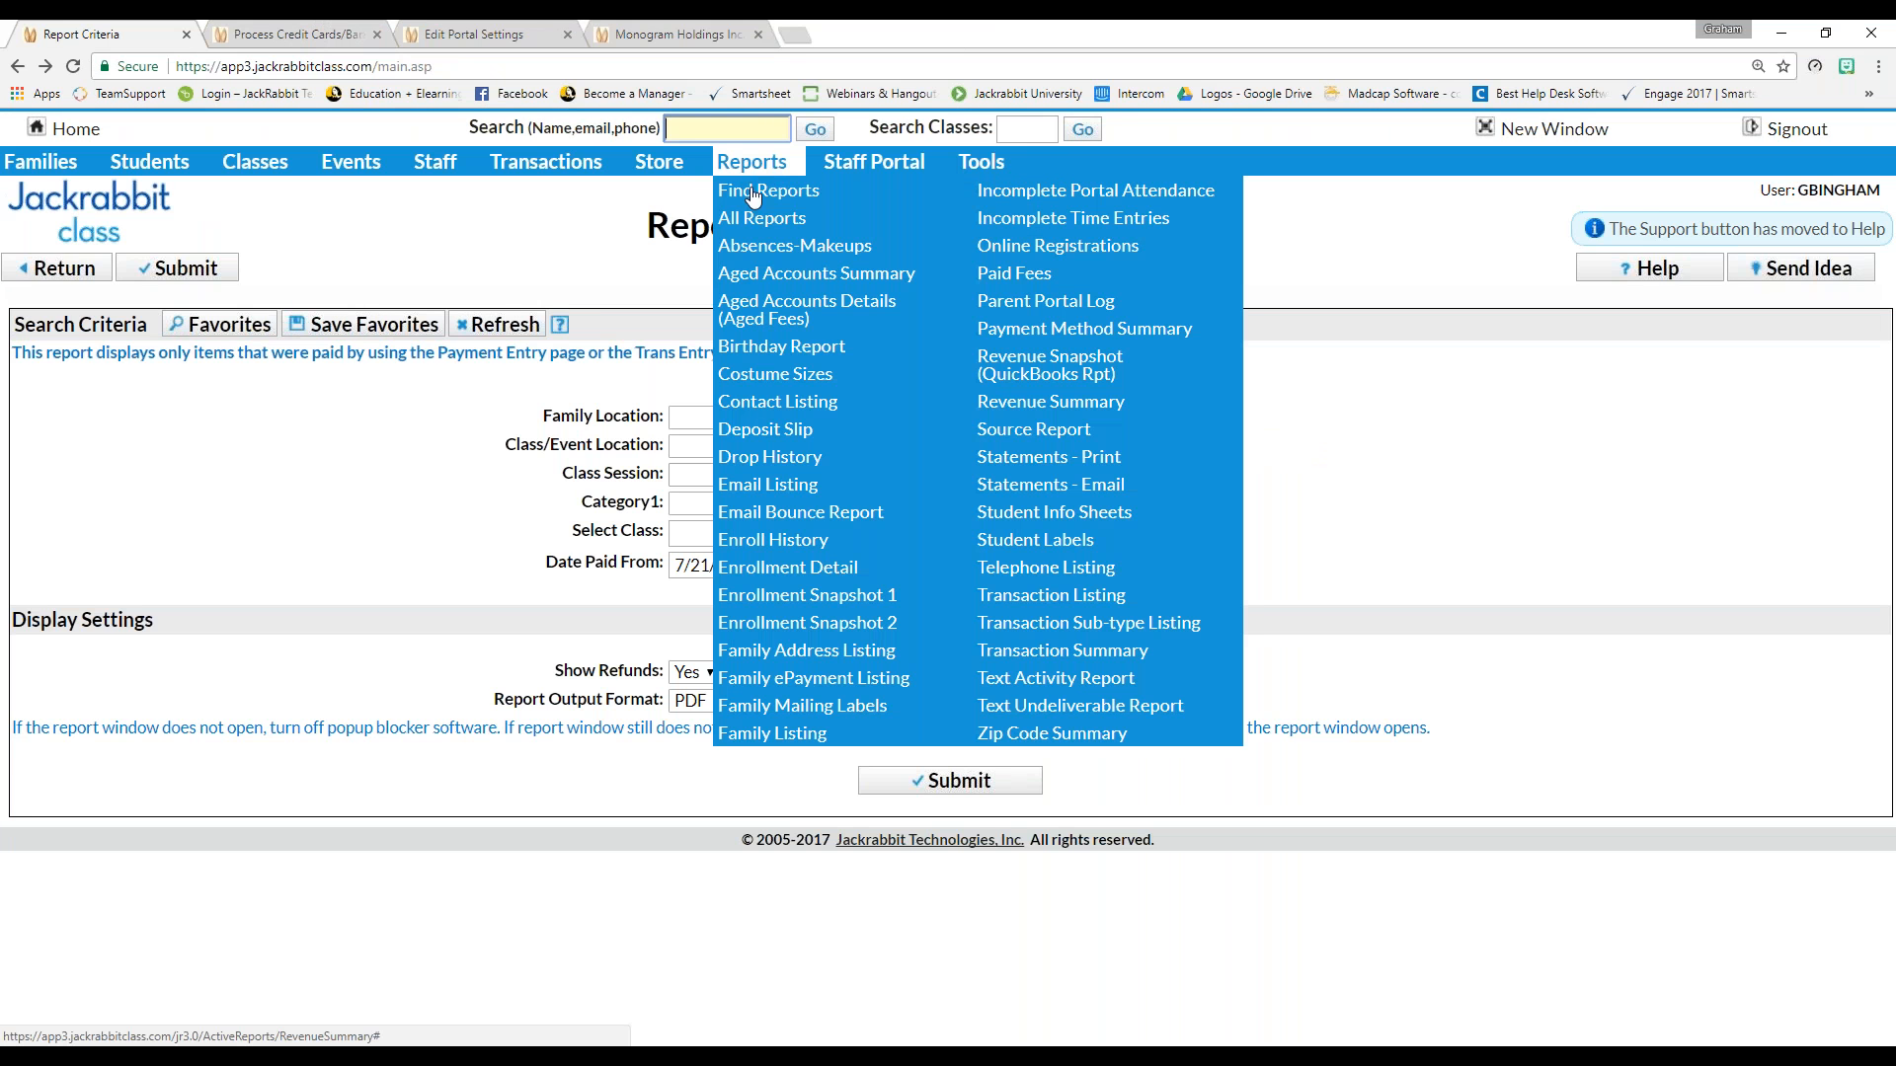
{"action": "left_click", "coordinate": [1055, 368]}
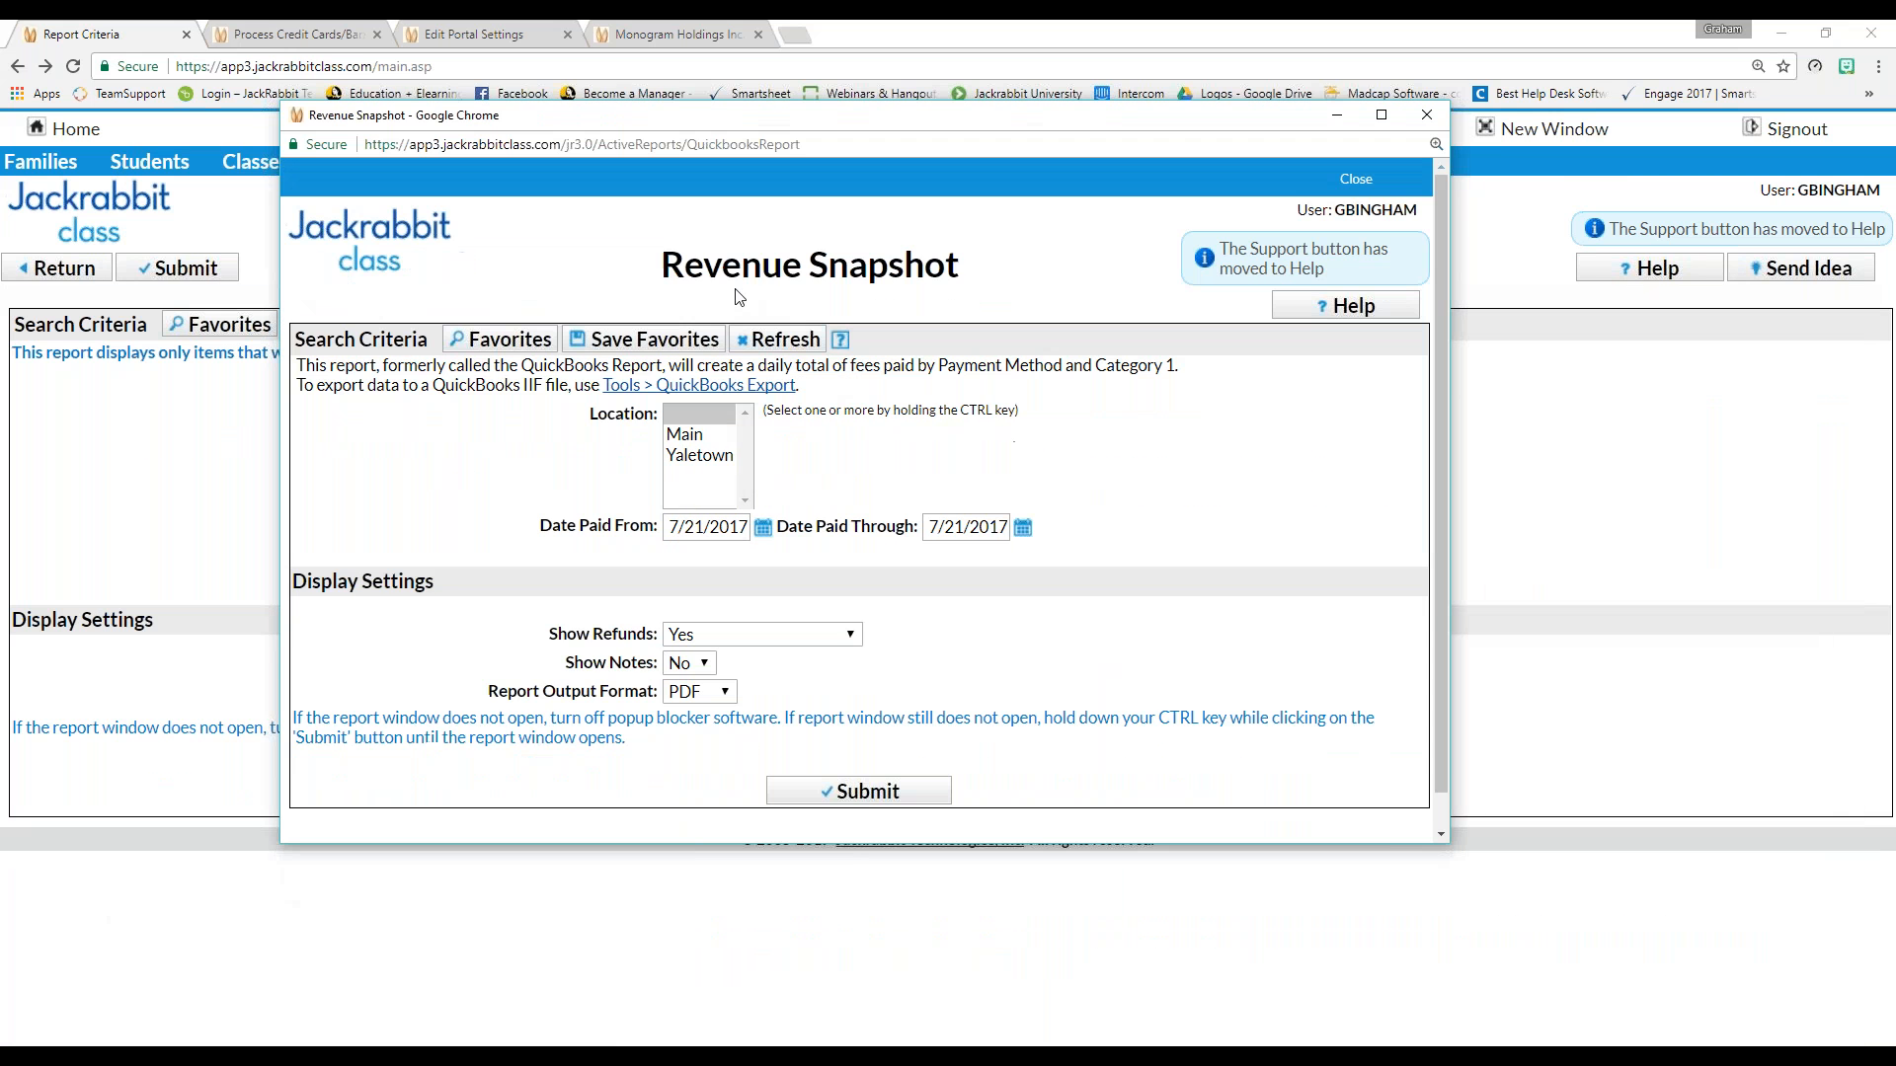
{"action": "left_click", "coordinate": [888, 795]}
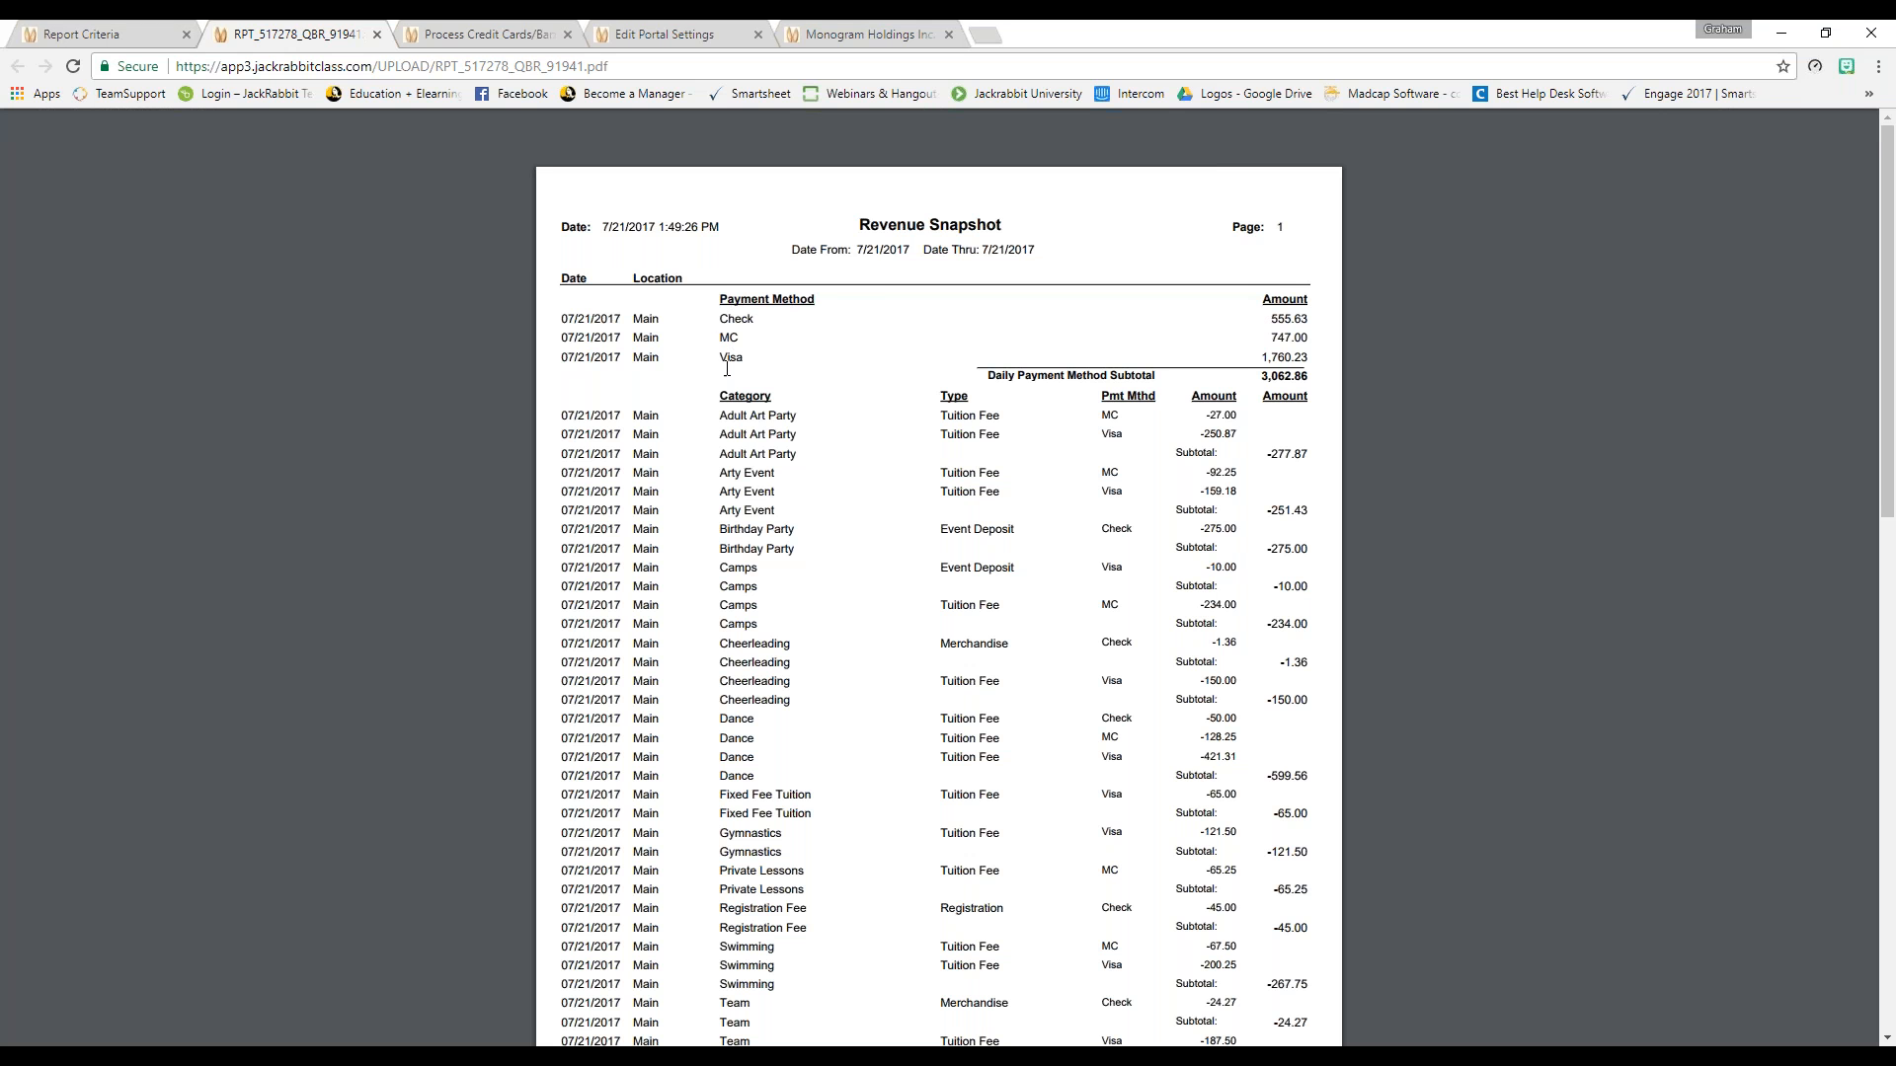
Verify the 3,062.86 payment subtotal and page-2 Report Total, then close the Revenue Snapshot
{"action": "left_click_drag", "start_coordinate": [1262, 374], "coordinate": [1326, 373]}
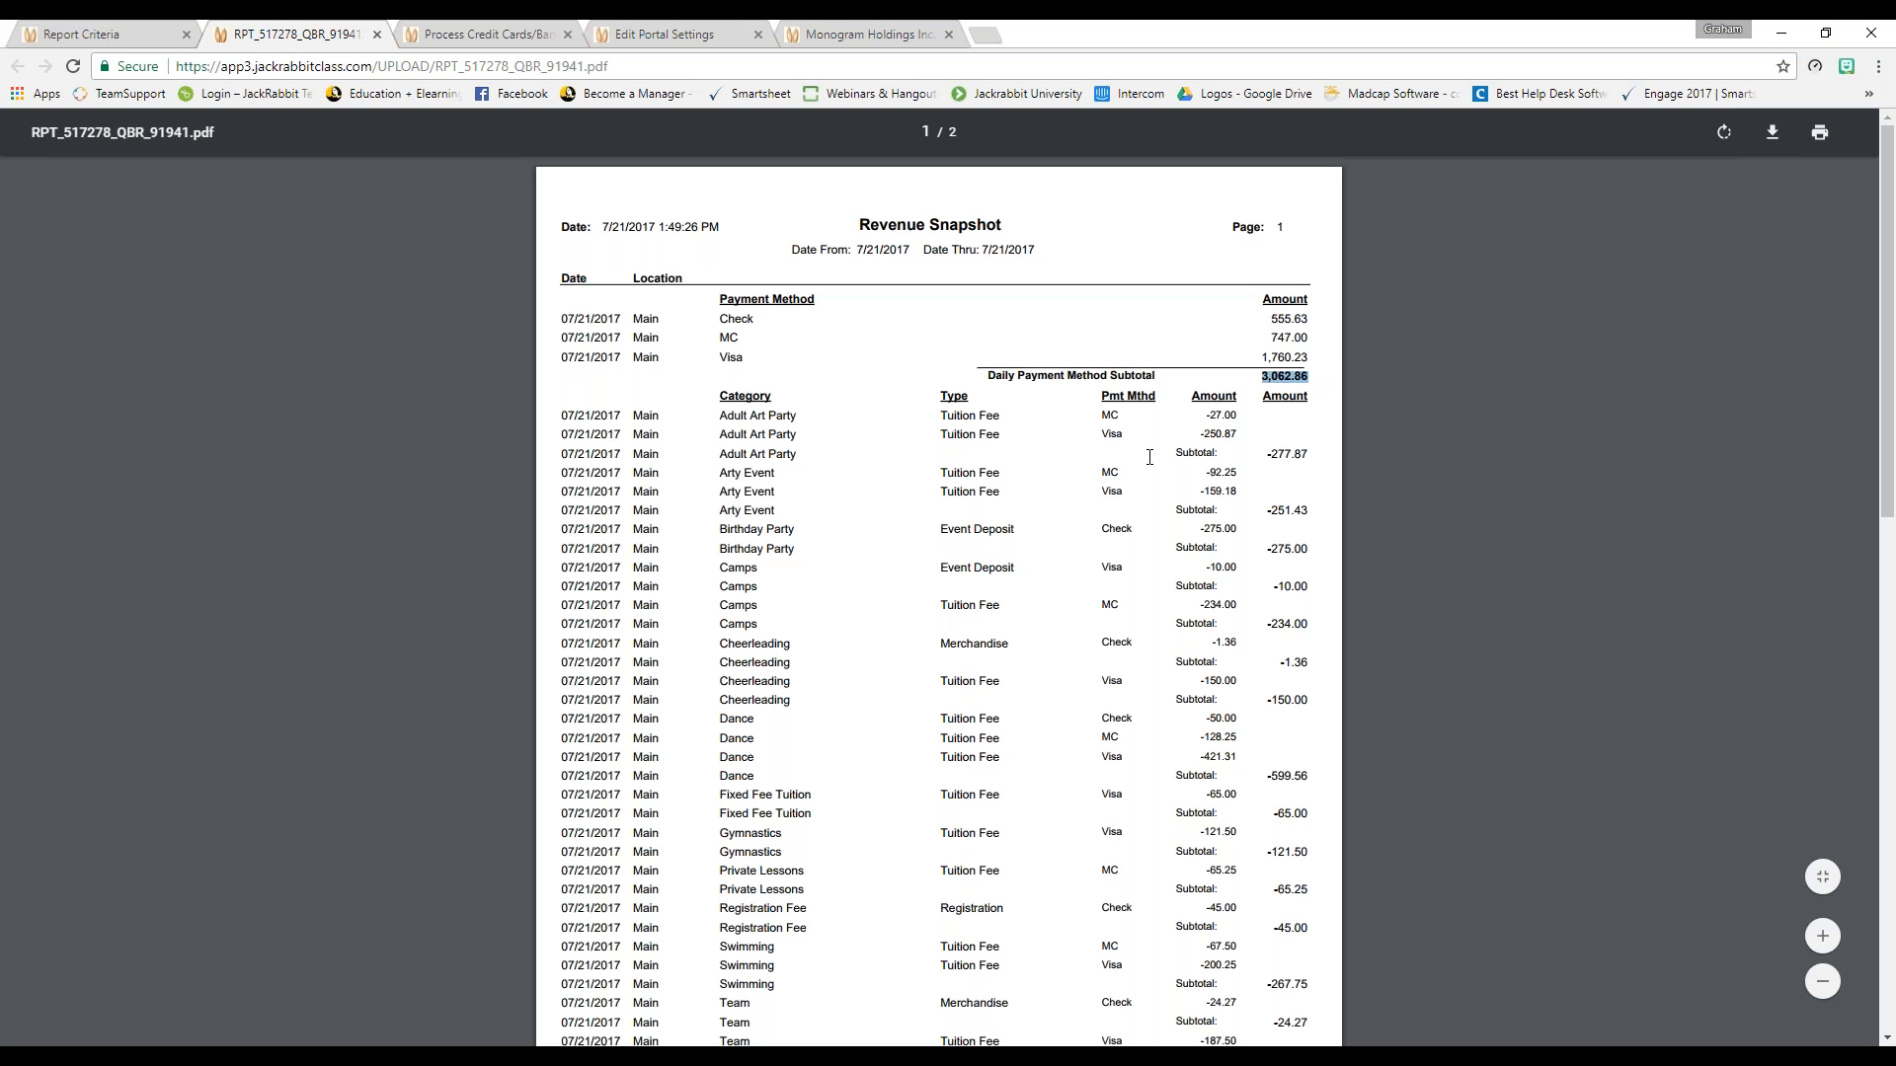
{"action": "scroll", "coordinate": [1268, 606], "scroll_direction": "down", "scroll_amount": 1}
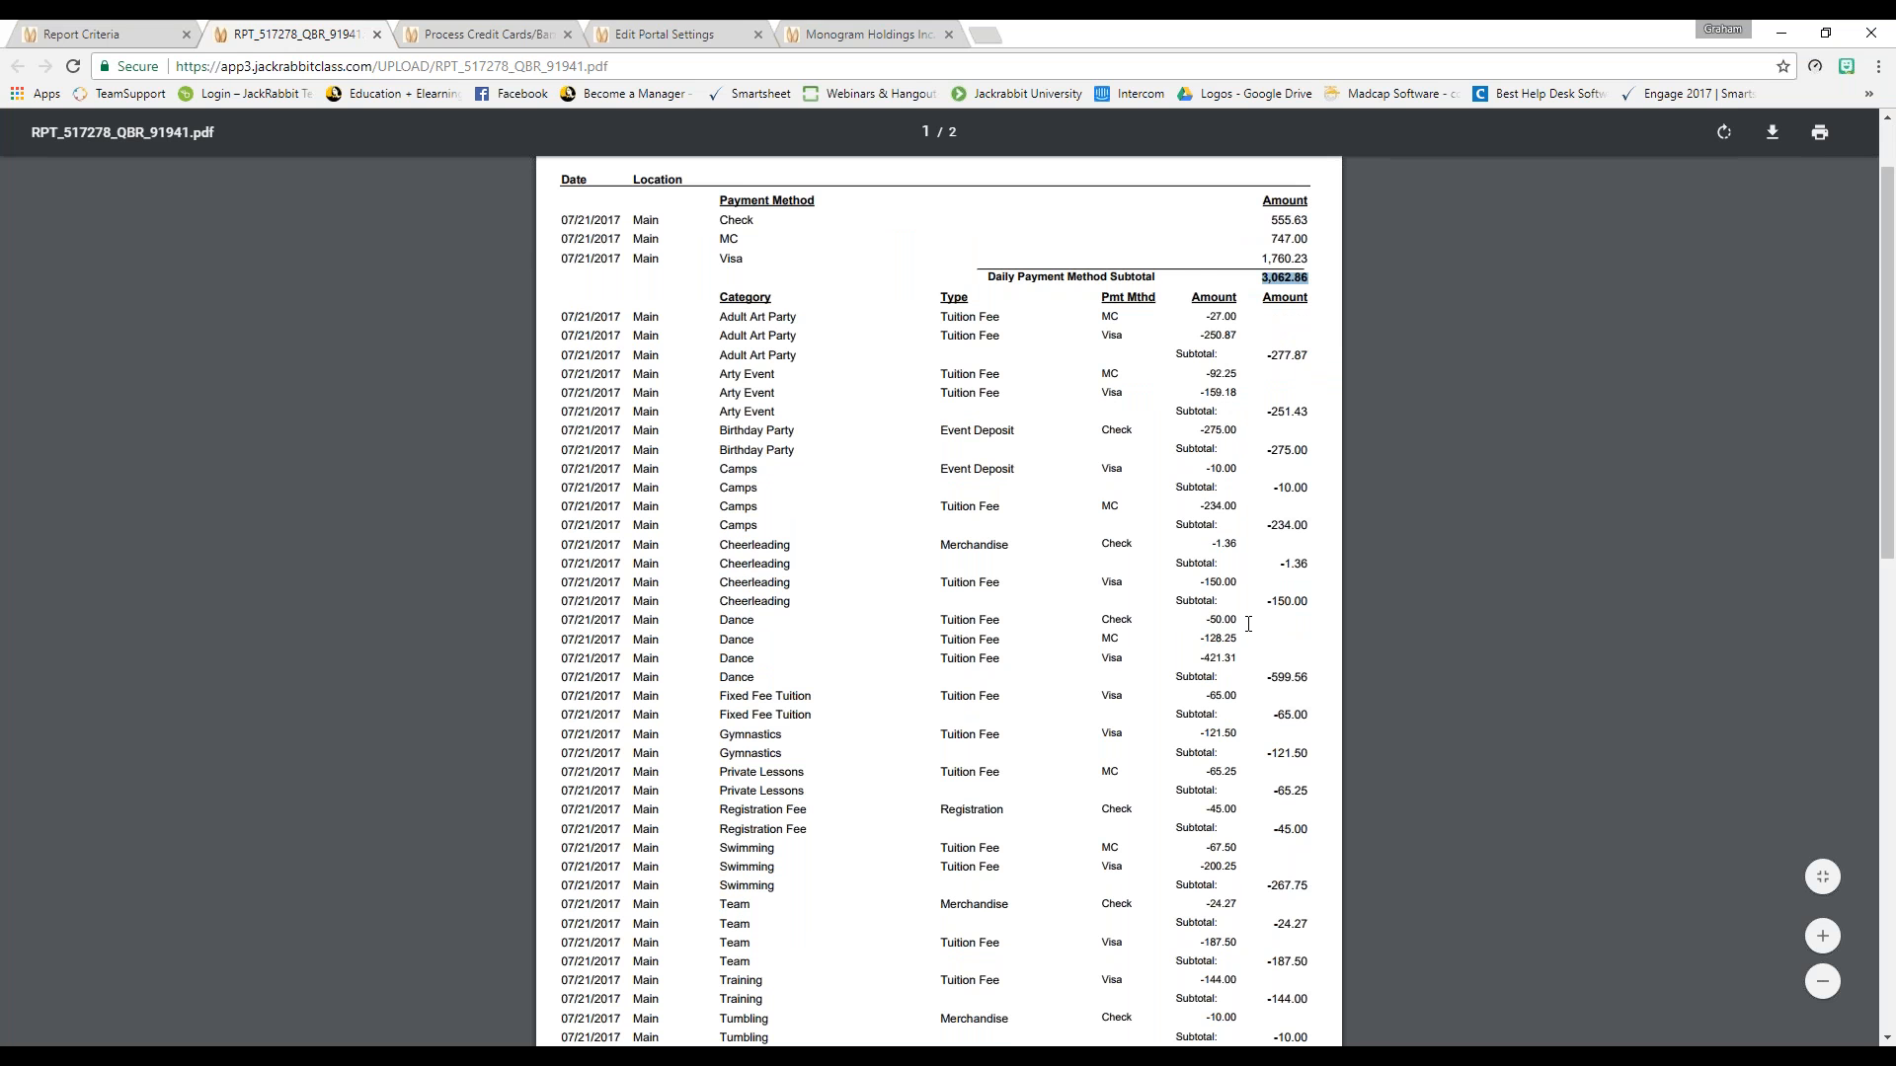
{"action": "scroll", "coordinate": [1249, 624], "scroll_direction": "down", "scroll_amount": 8}
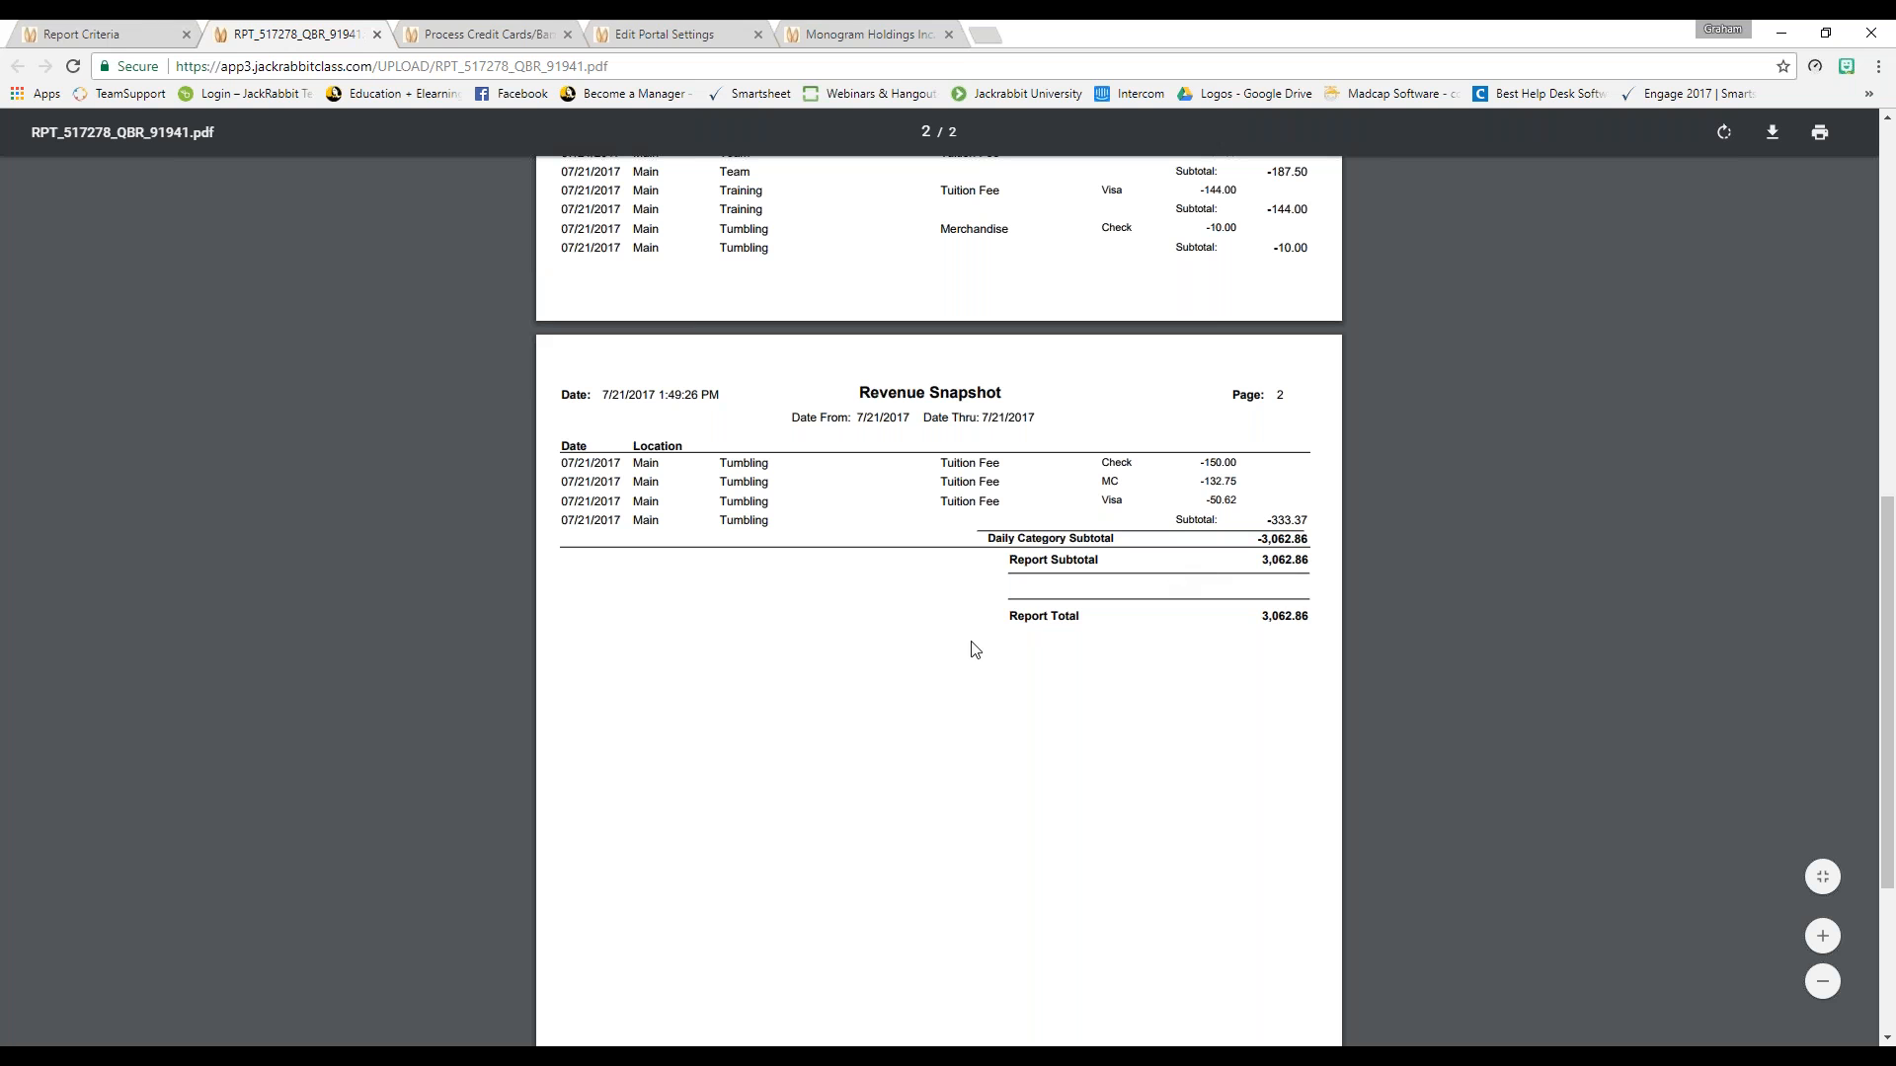
{"action": "double_click", "coordinate": [1285, 612]}
{"action": "left_click", "coordinate": [1036, 683]}
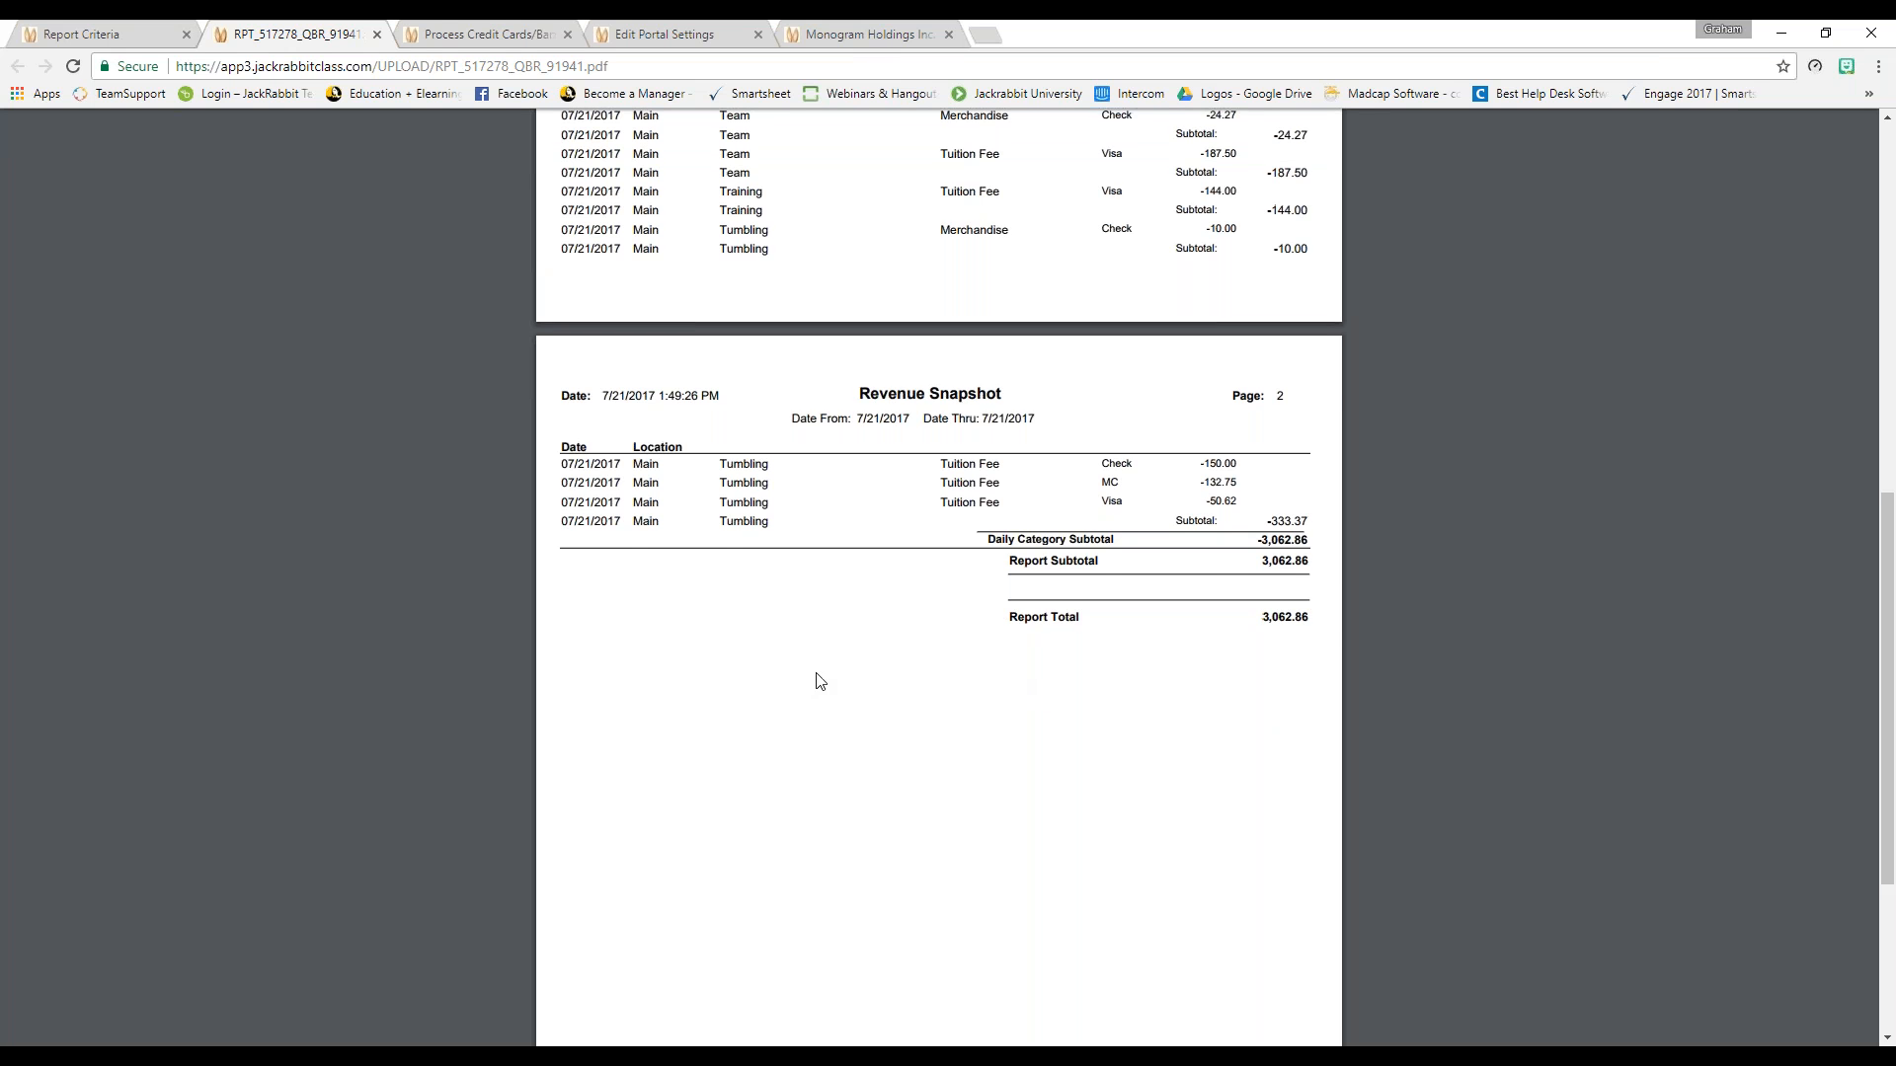
{"action": "scroll", "coordinate": [816, 681], "scroll_direction": "up", "scroll_amount": 9}
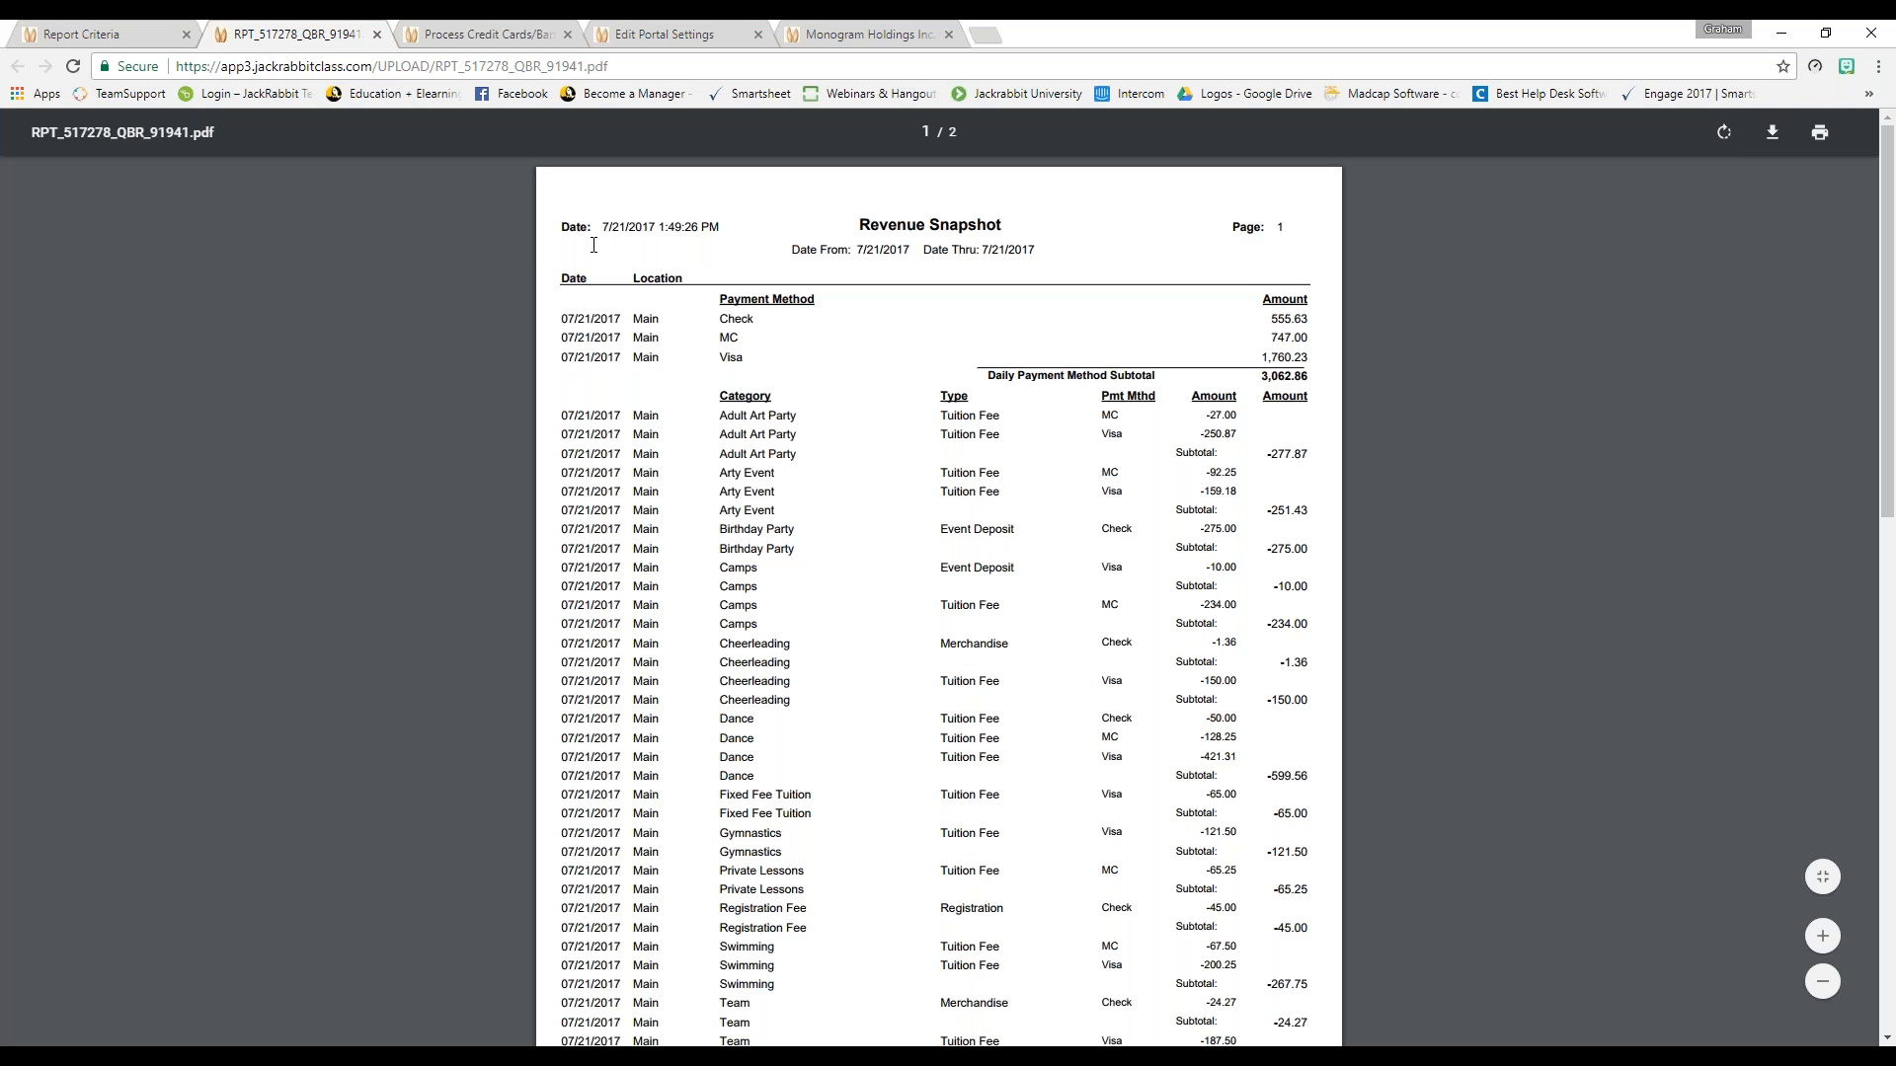
{"action": "left_click", "coordinate": [377, 36]}
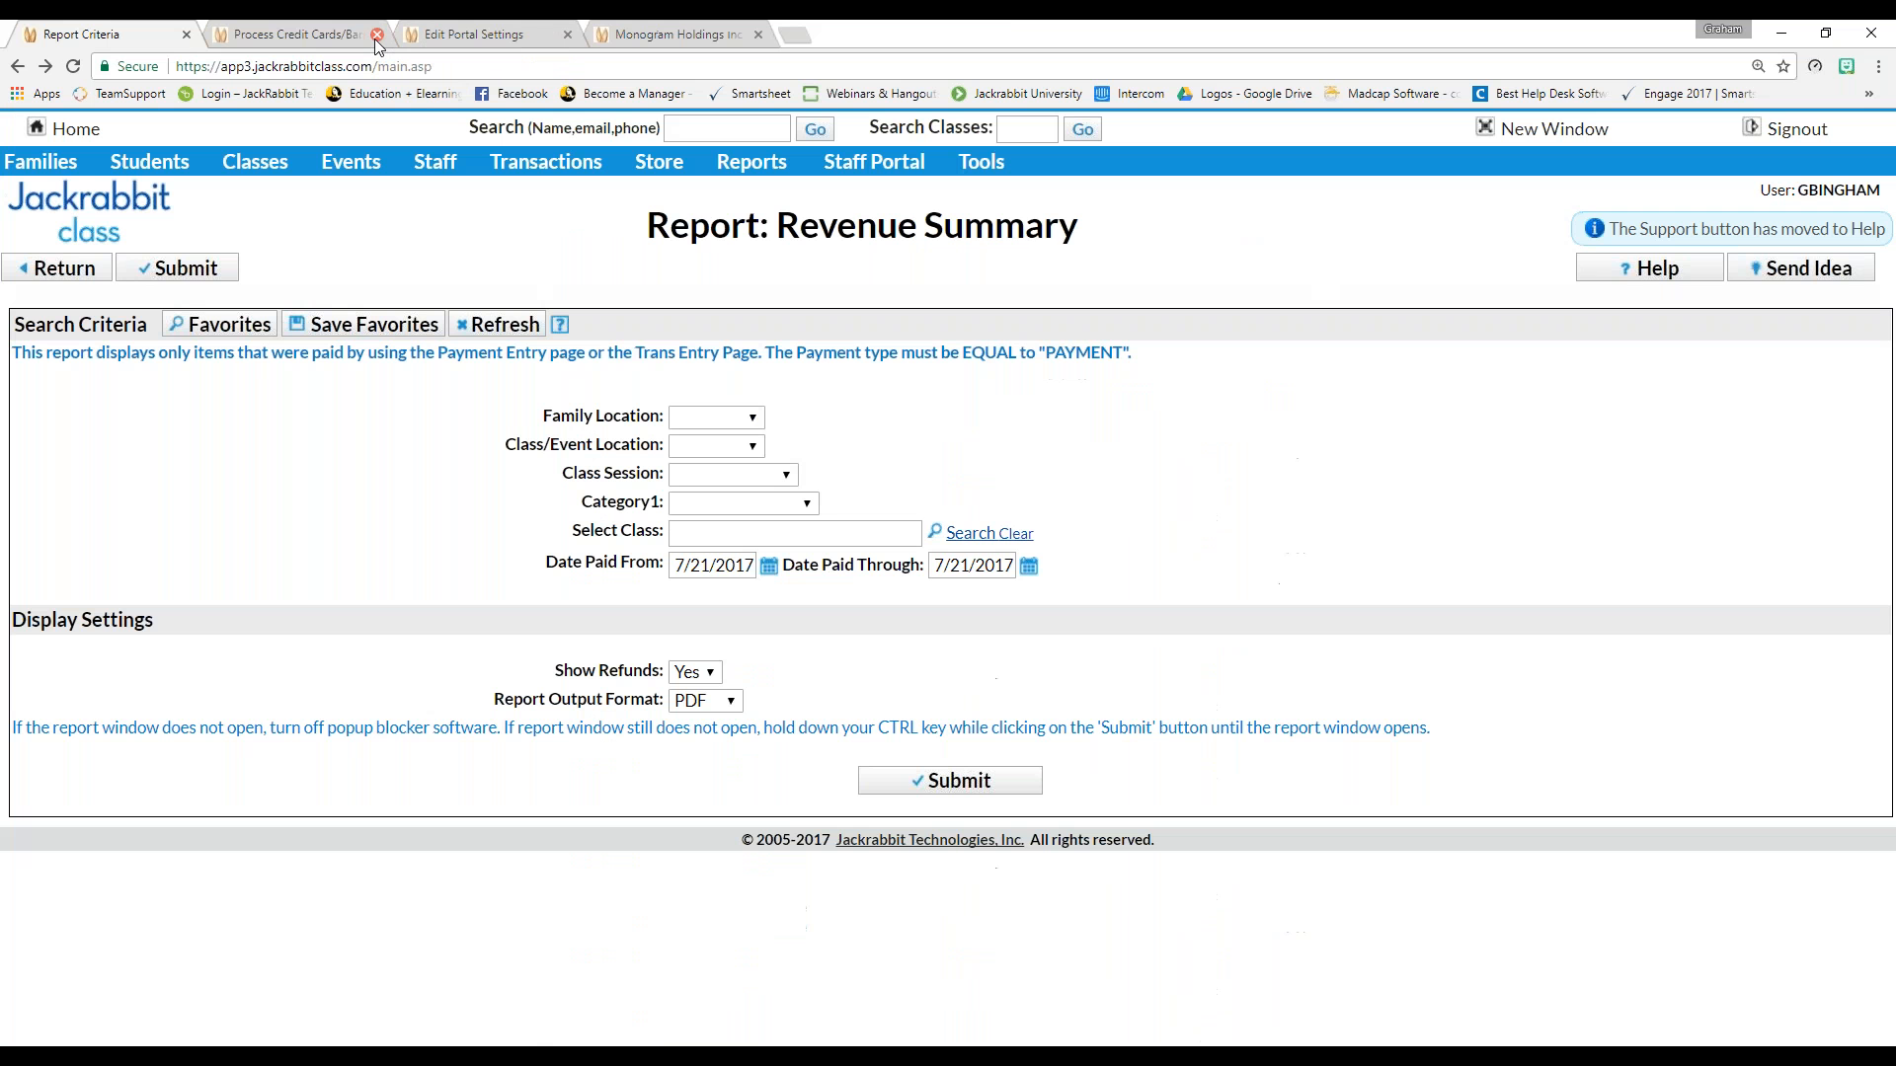
Go to the Executive Dashboard and open the Need Help in Jackrabbit? window
{"action": "left_click", "coordinate": [79, 134]}
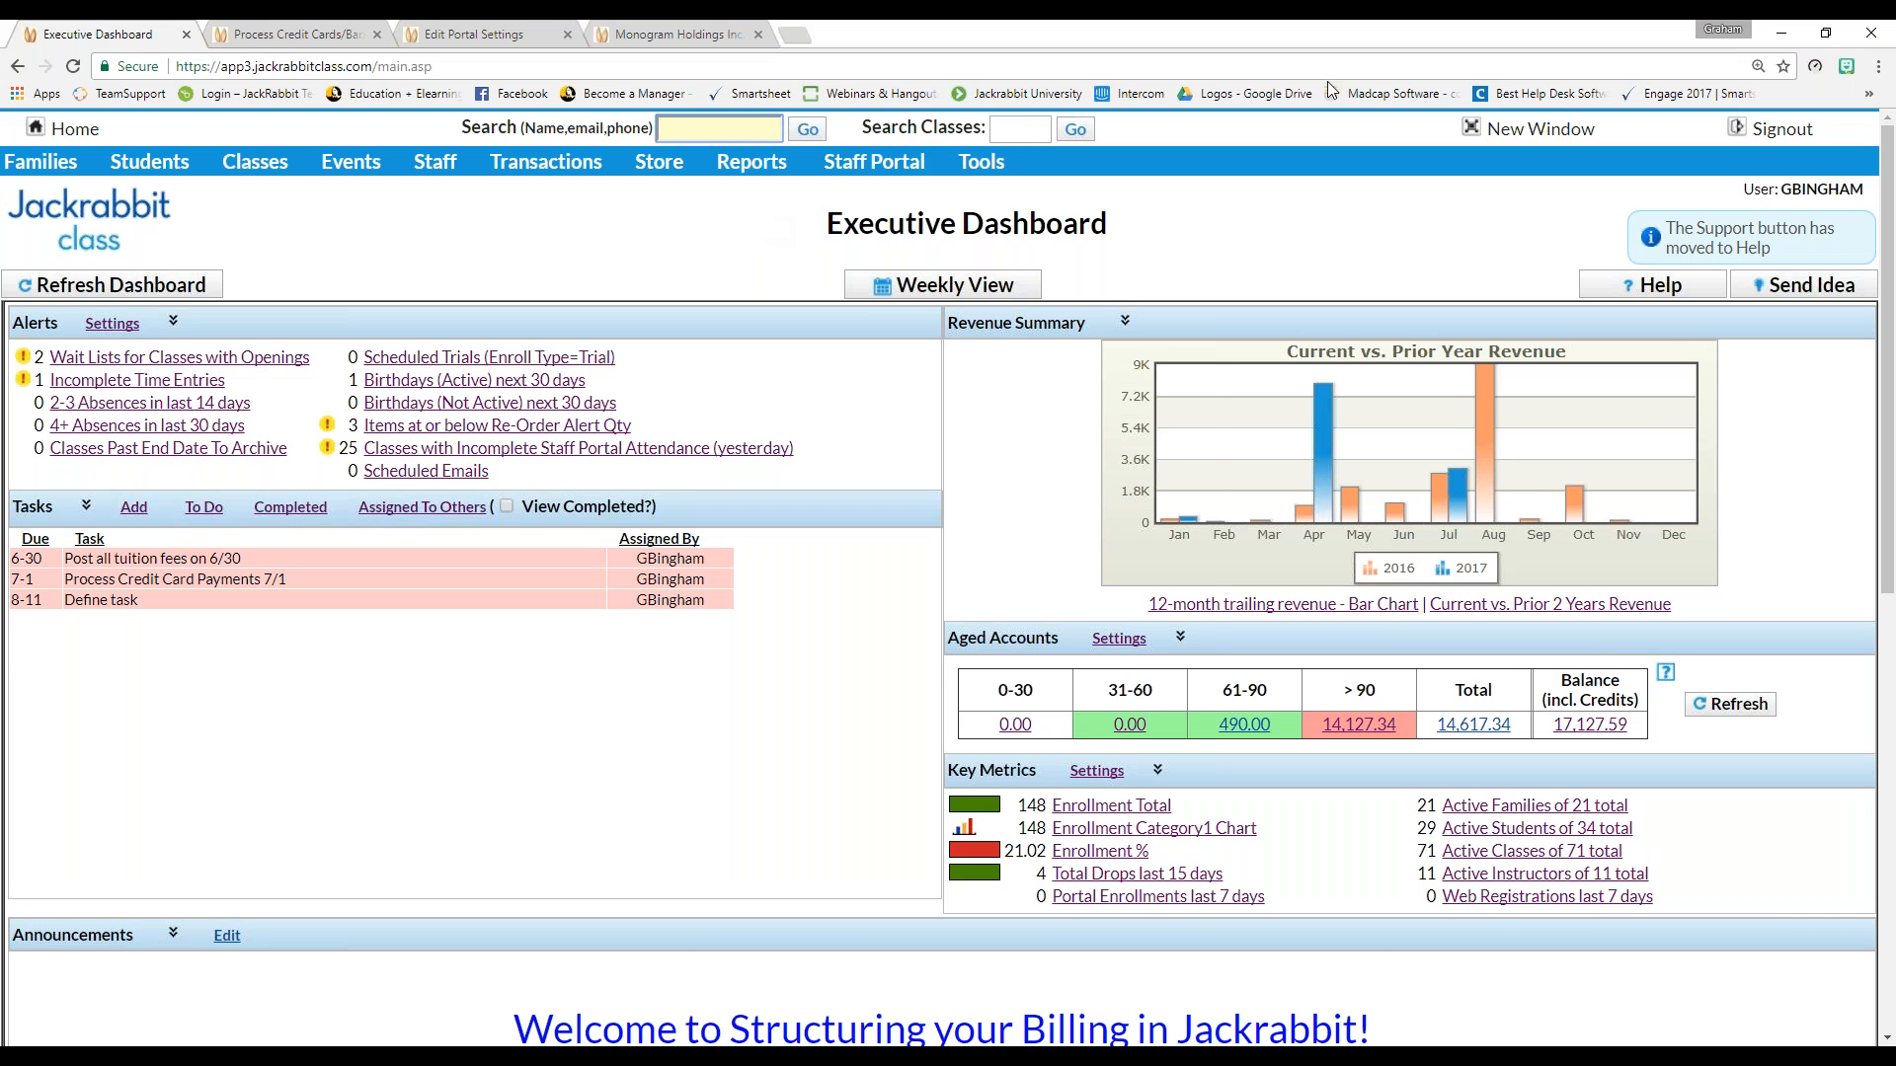
{"action": "left_click", "coordinate": [1659, 285]}
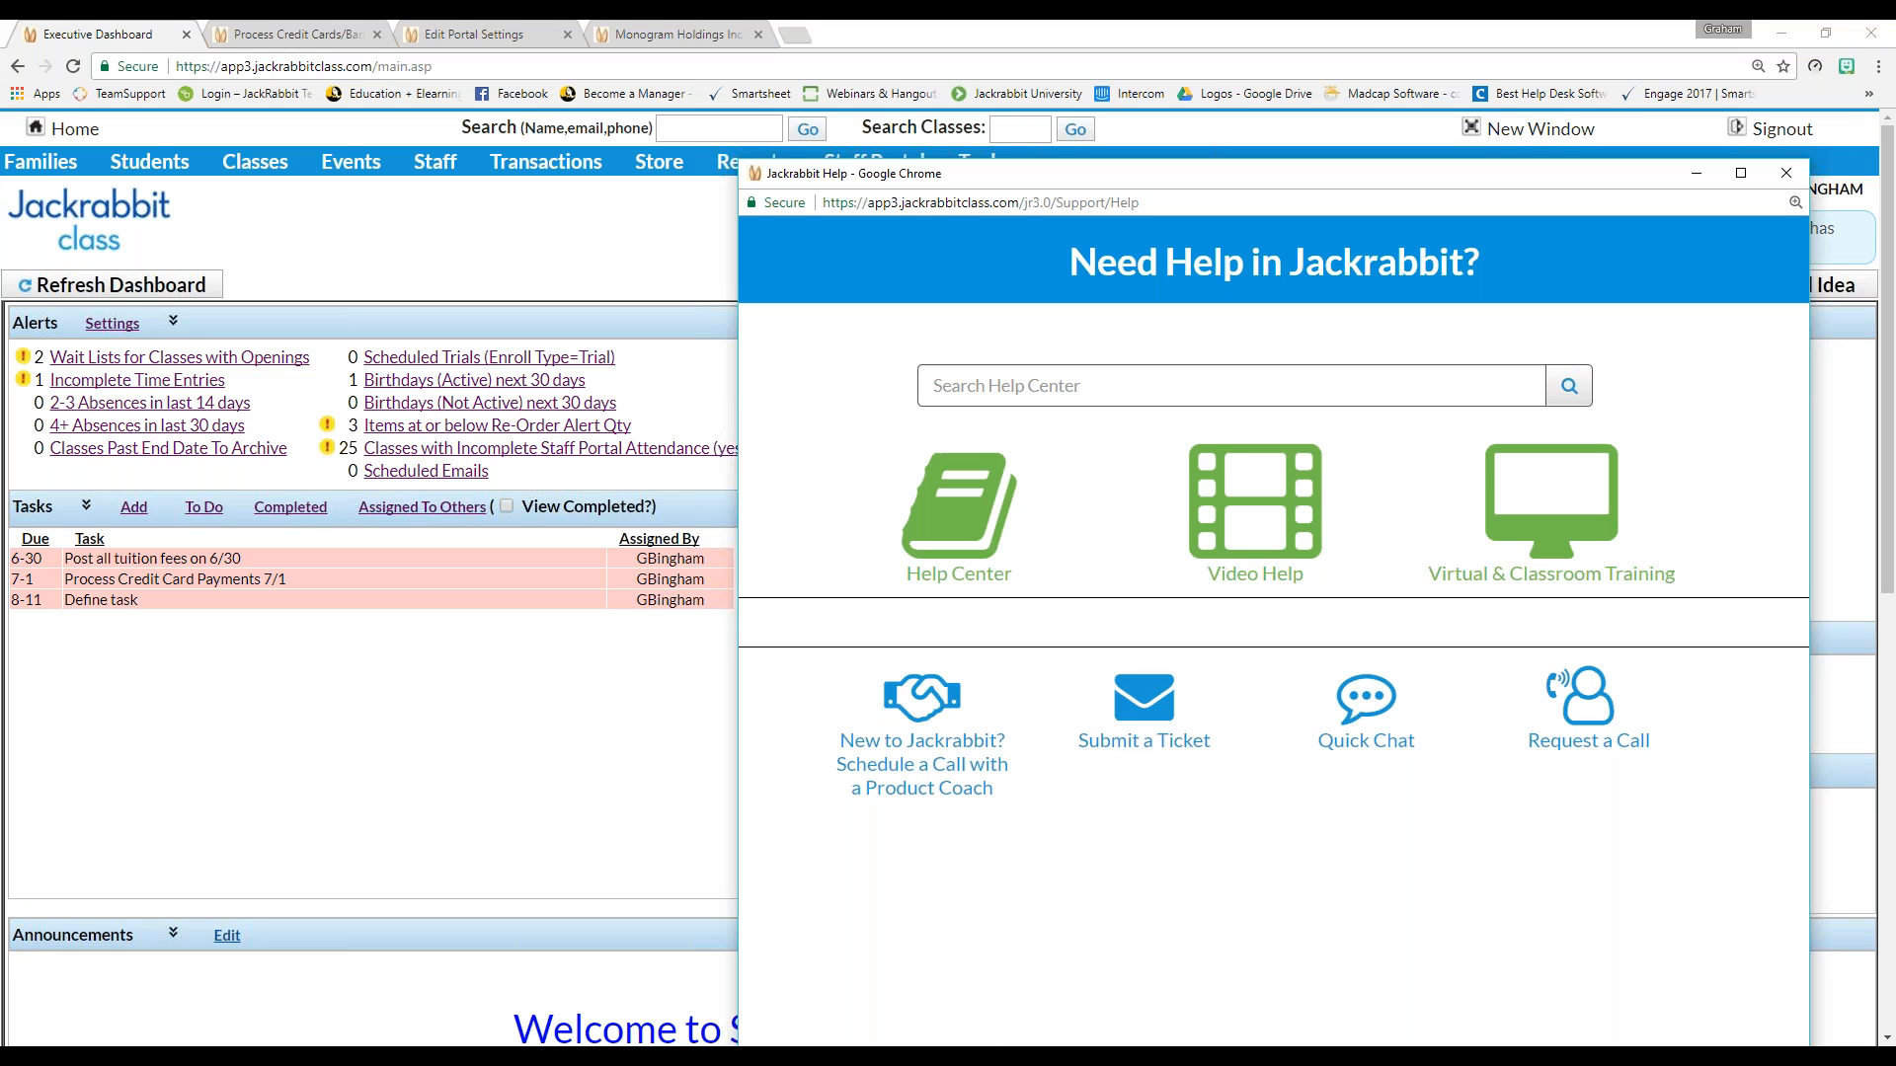
Read the support tile tips, then close the Jackrabbit Help popup
{"action": "mouse_move", "coordinate": [1143, 699]}
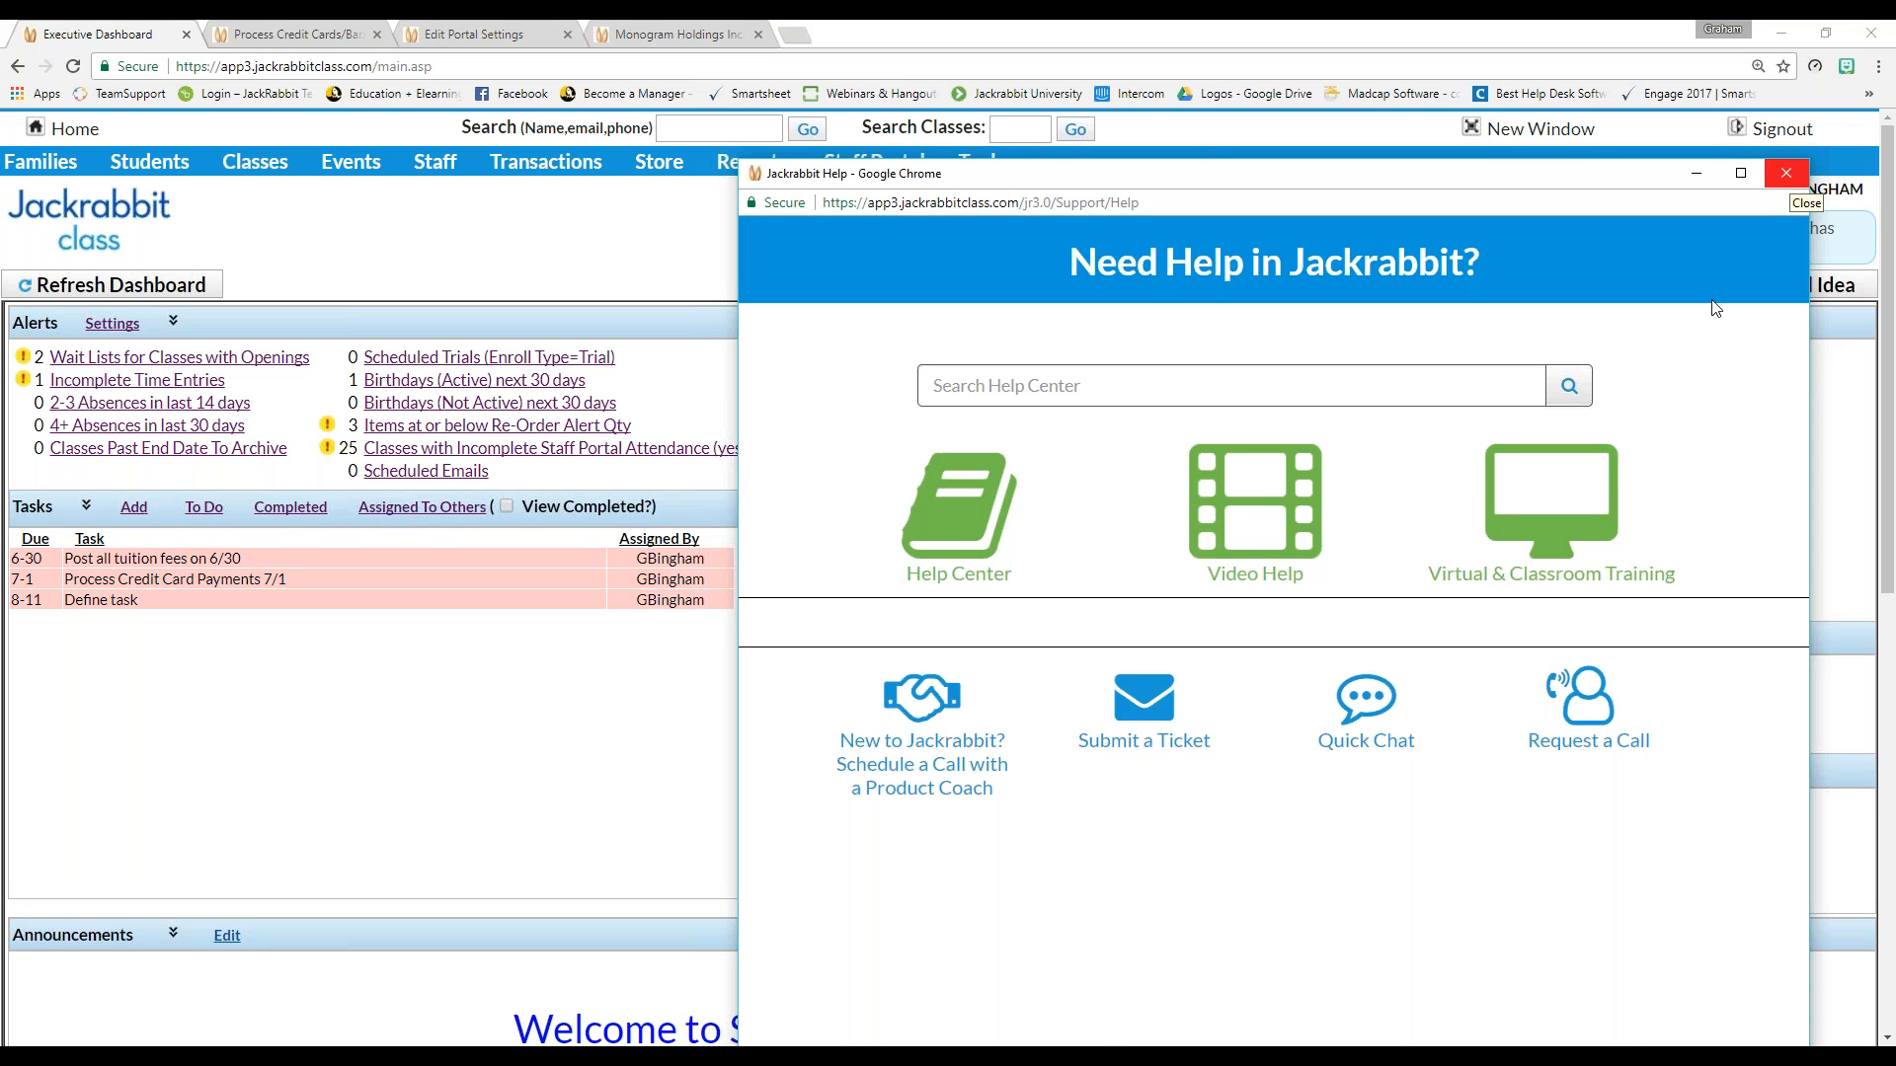
{"action": "mouse_move", "coordinate": [1166, 787]}
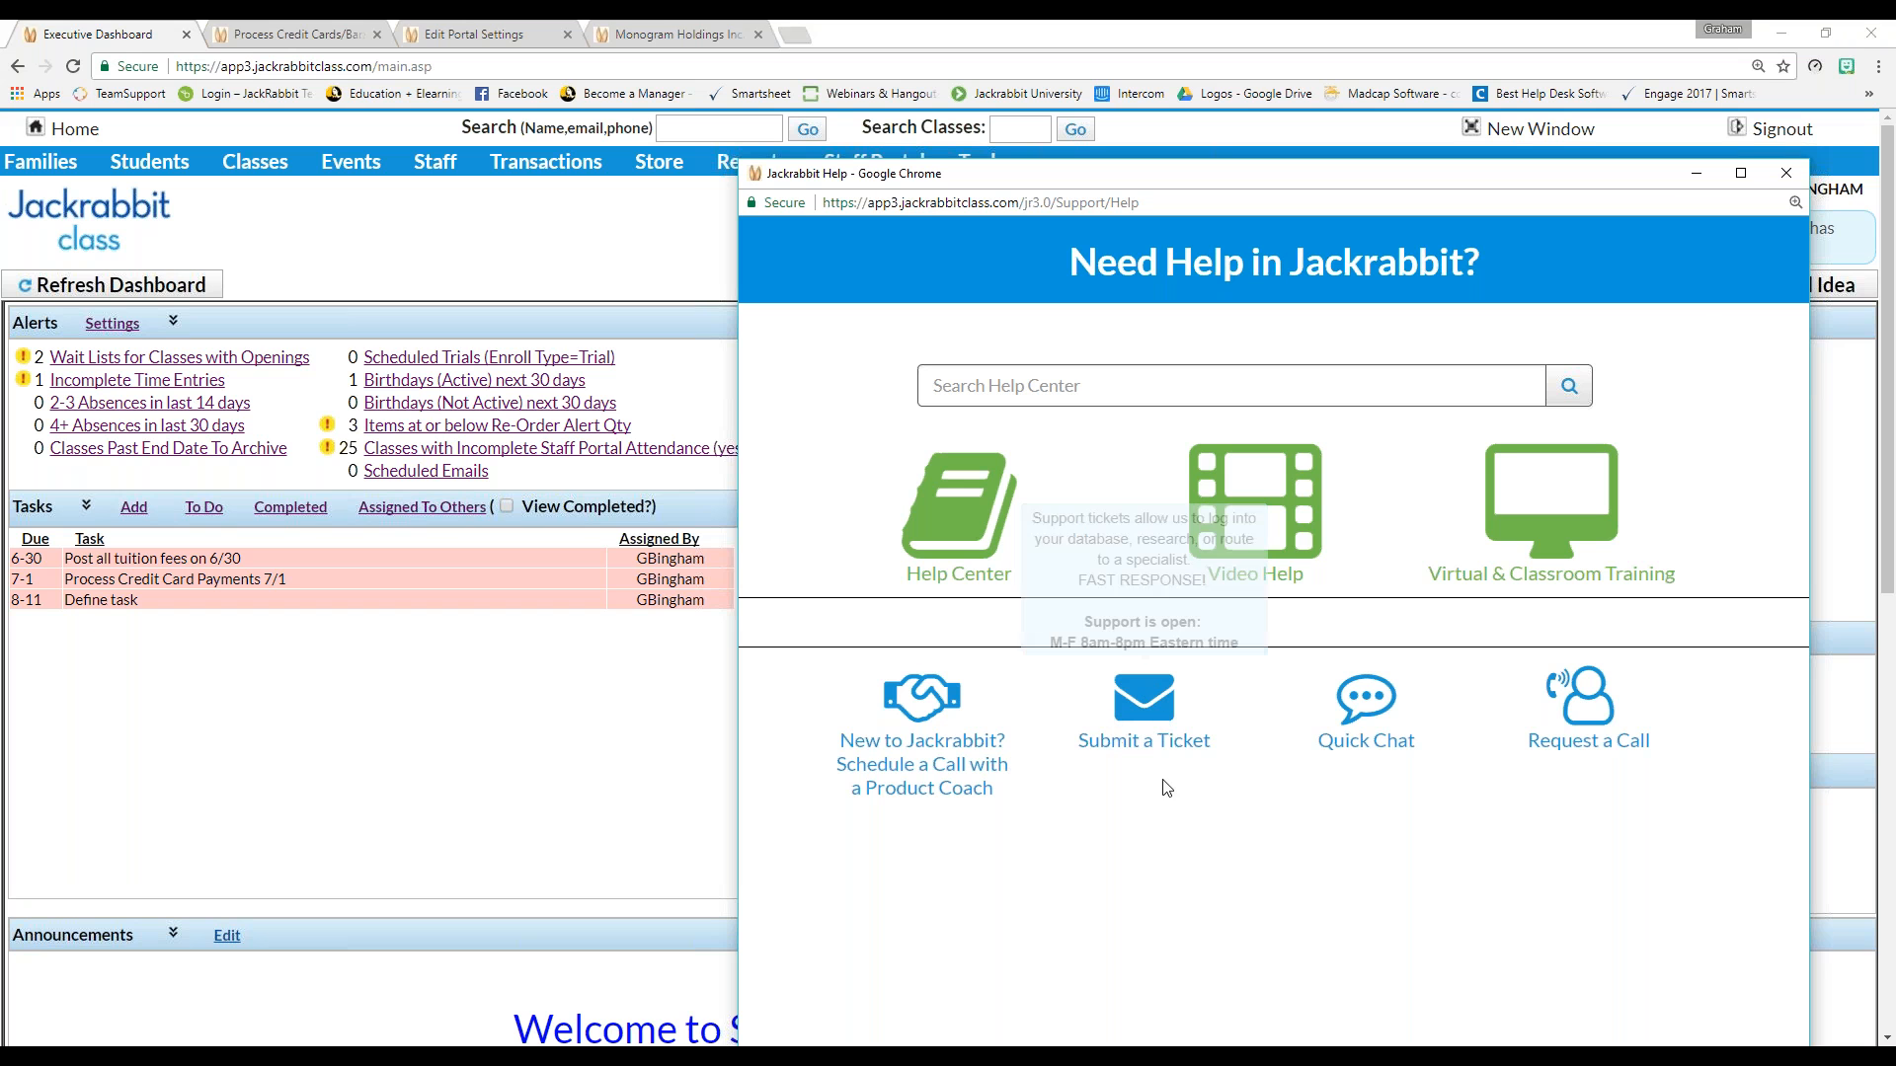
{"action": "mouse_move", "coordinate": [1593, 721]}
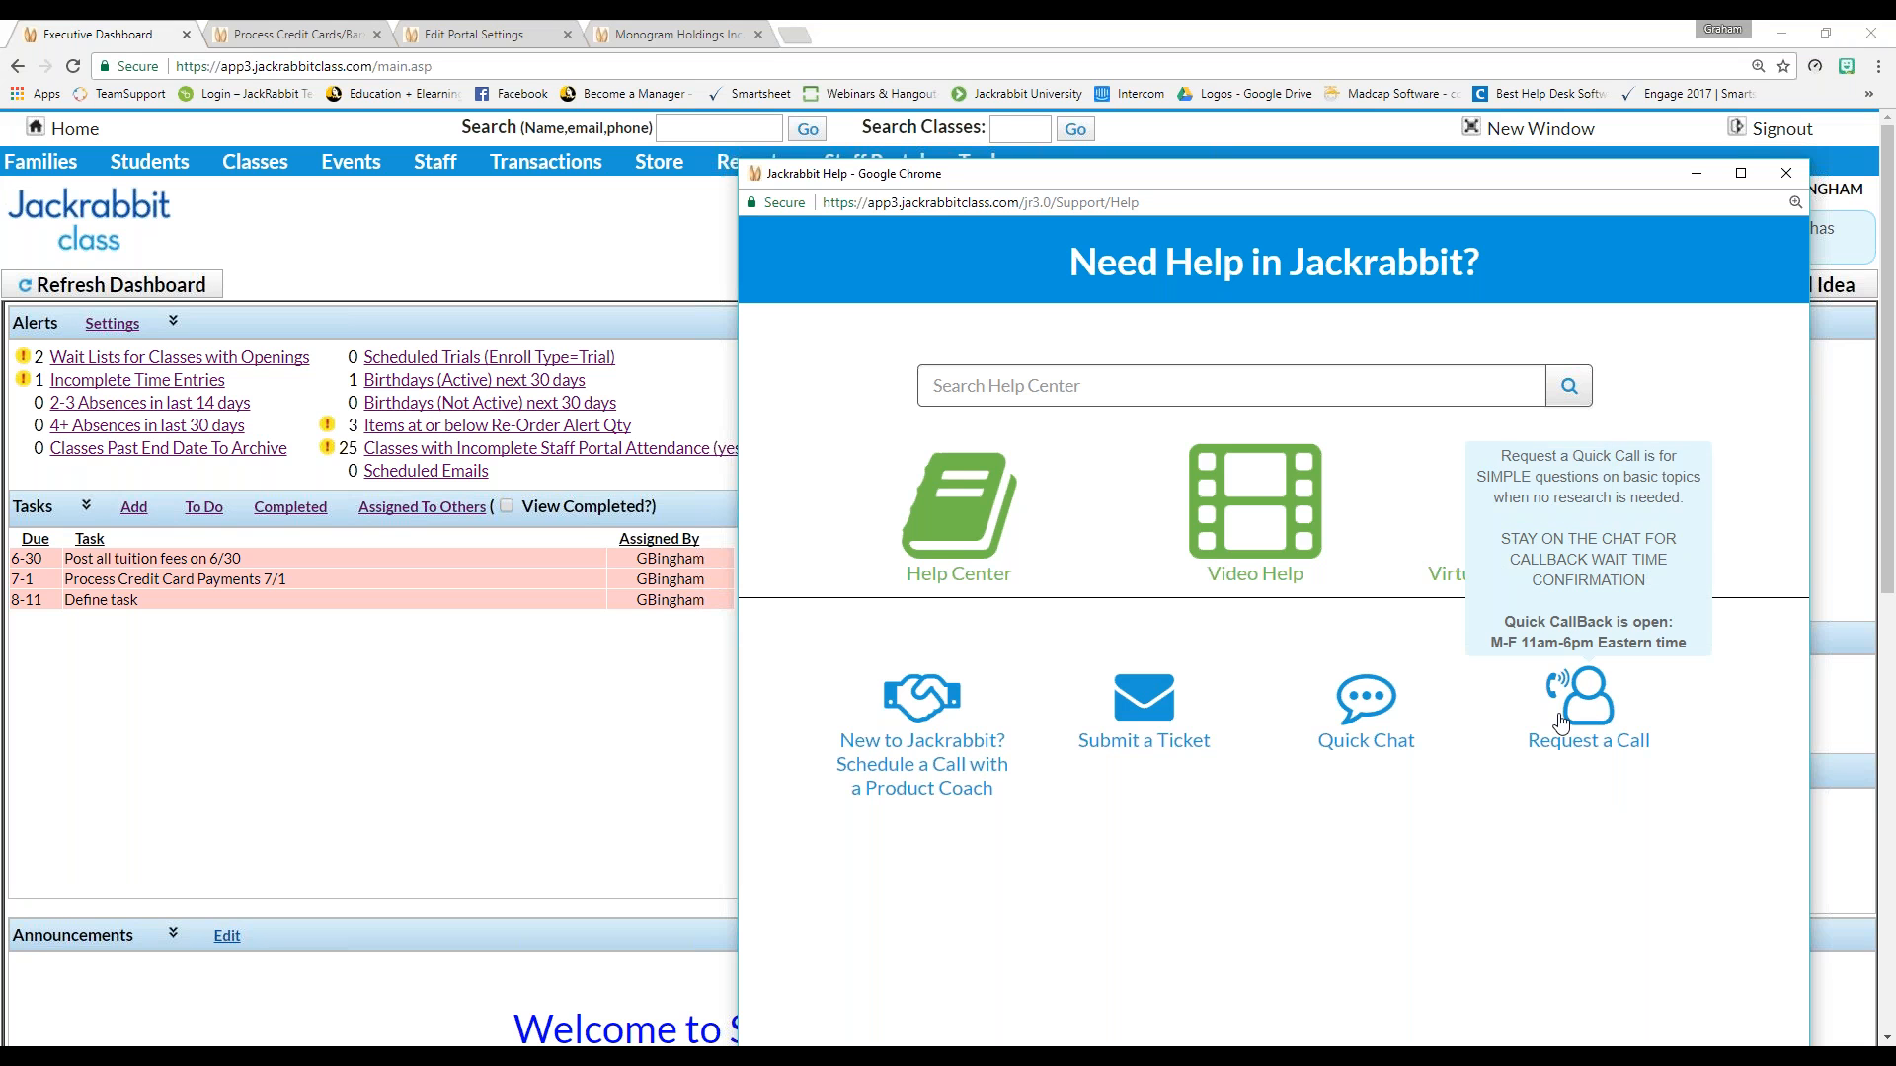
{"action": "mouse_move", "coordinate": [1130, 752]}
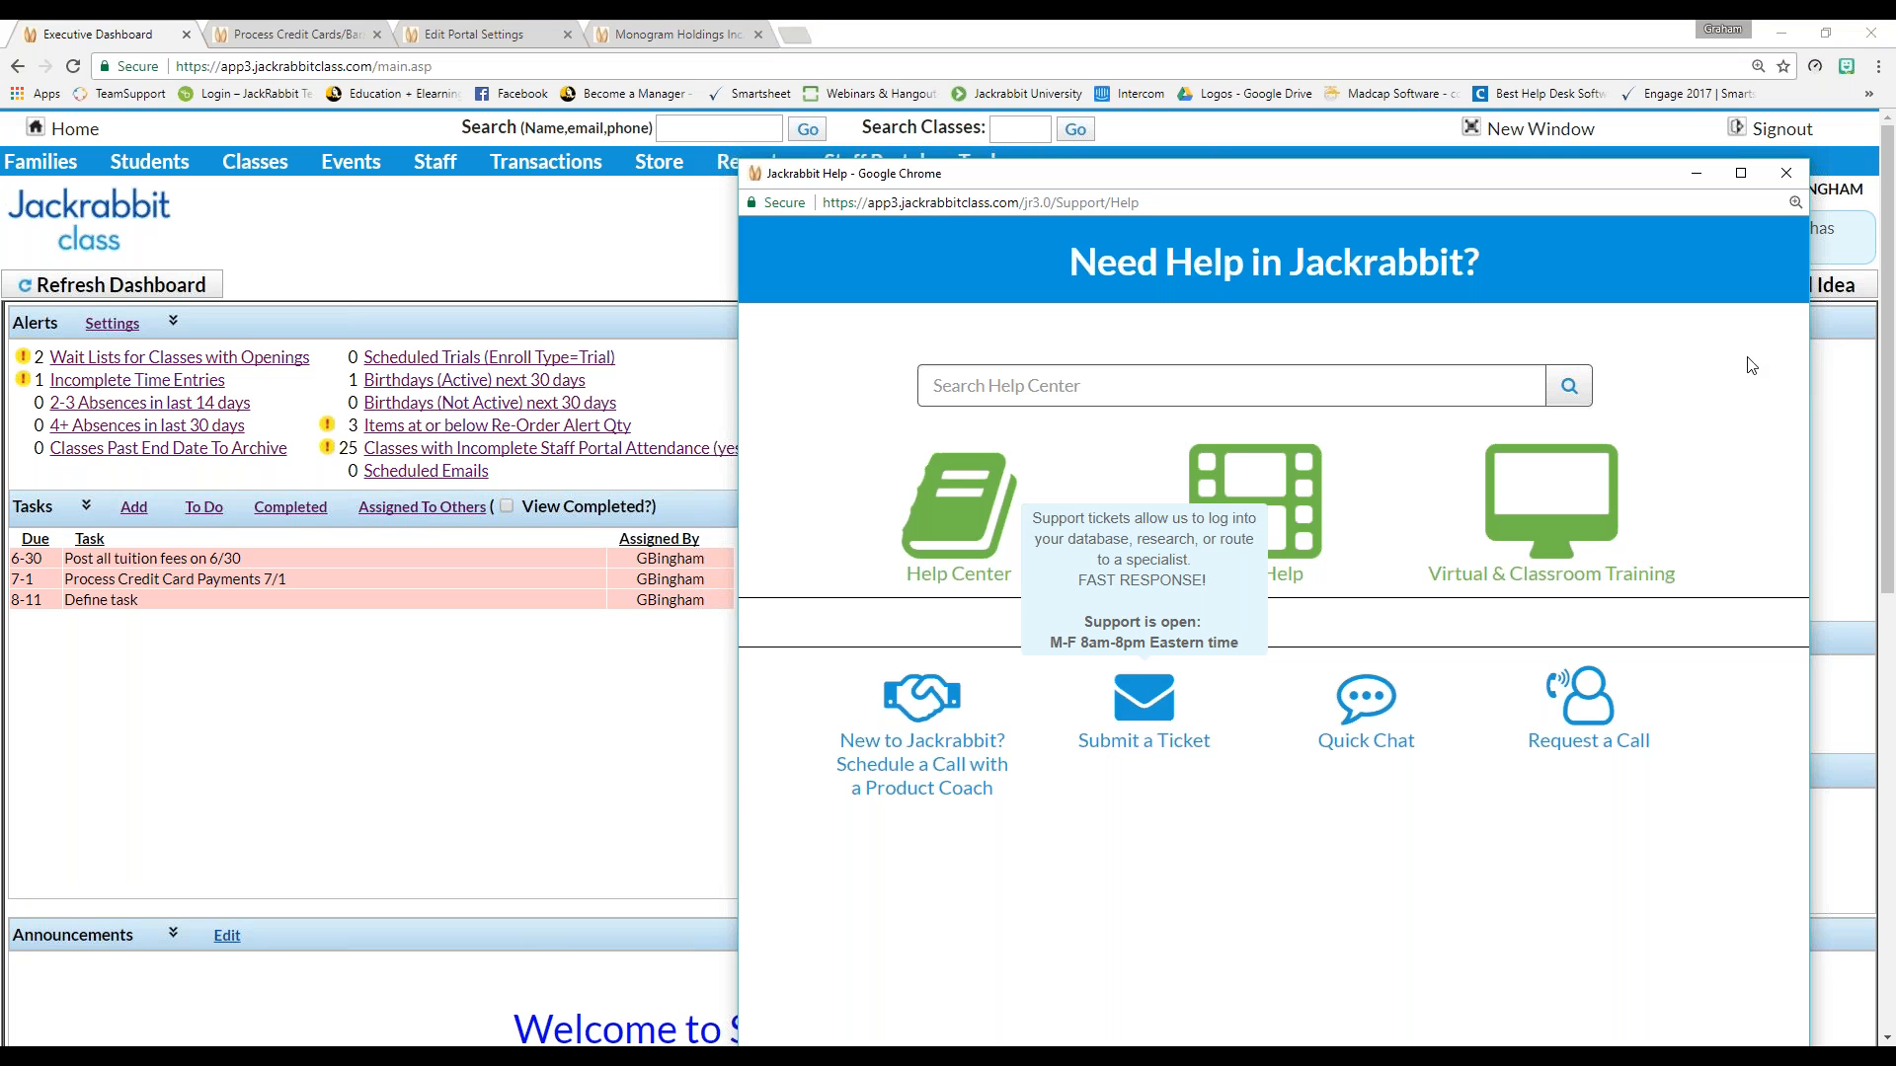
{"action": "left_click", "coordinate": [1782, 174]}
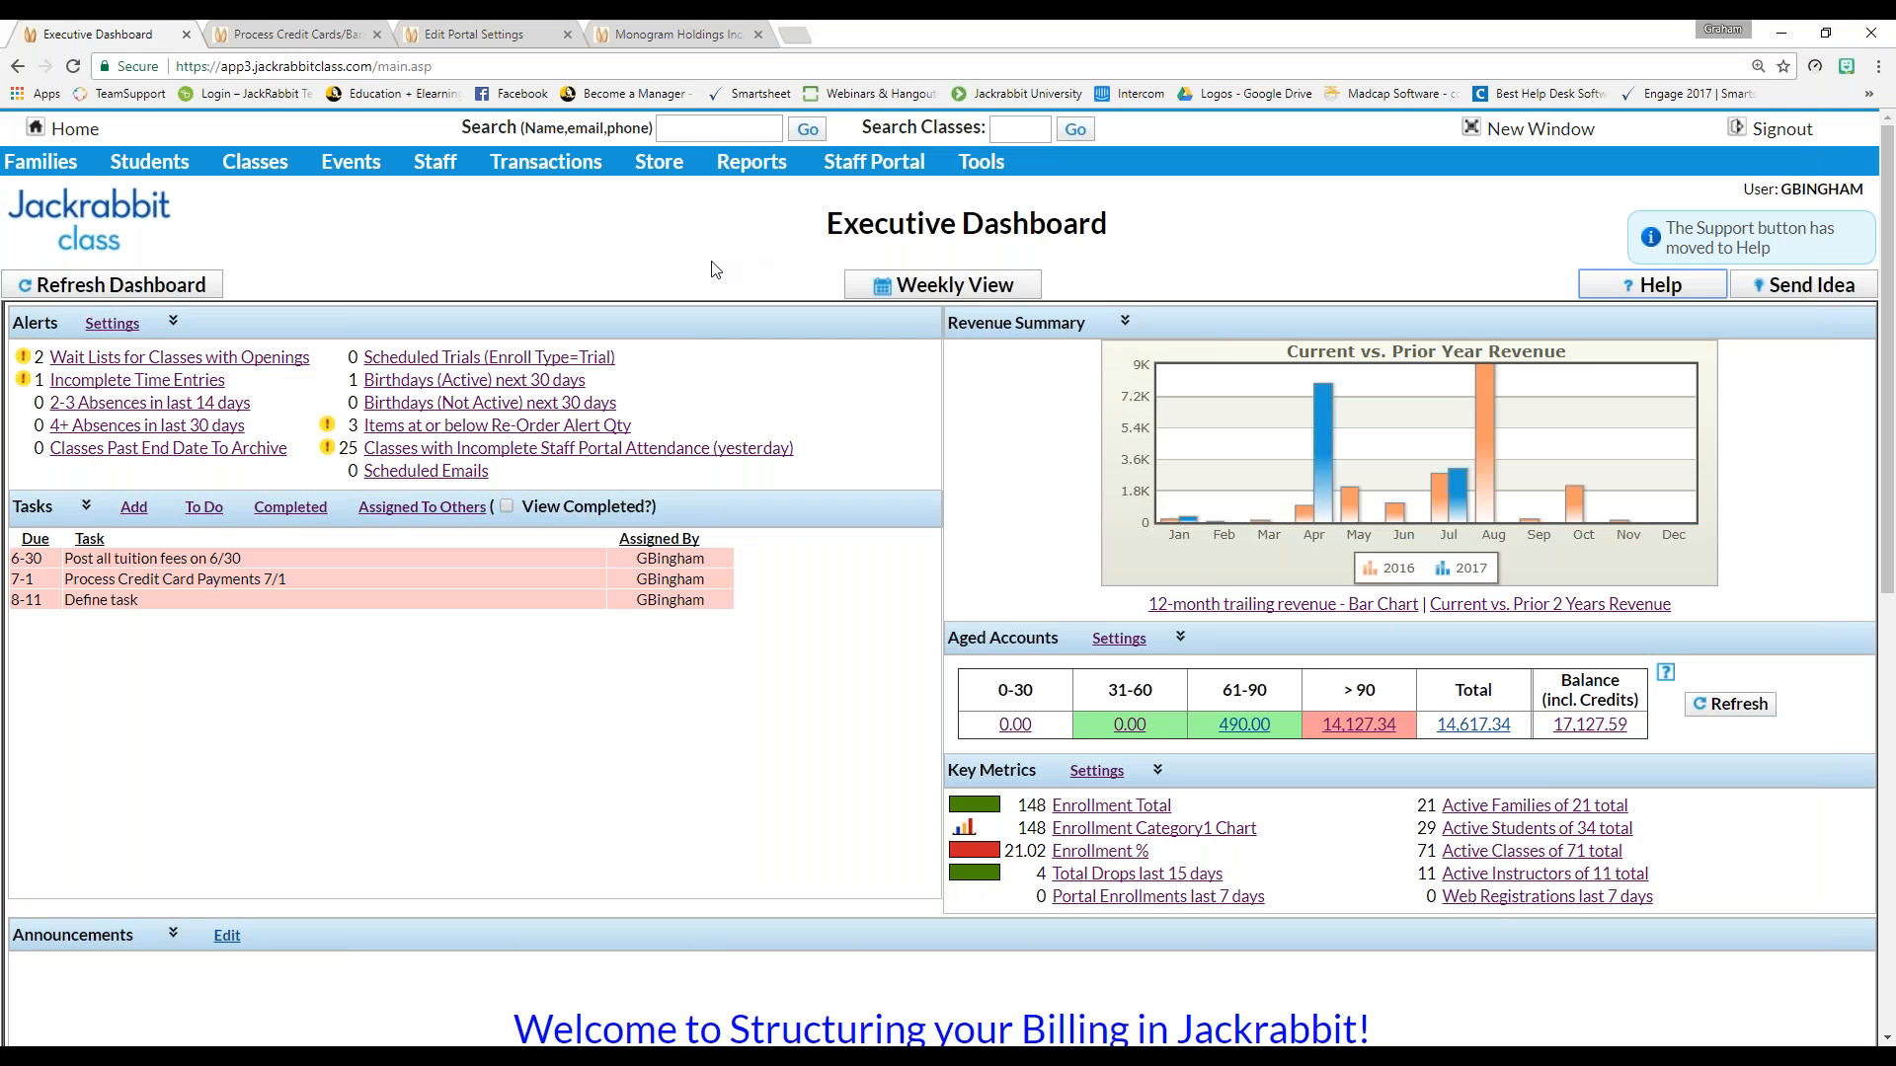